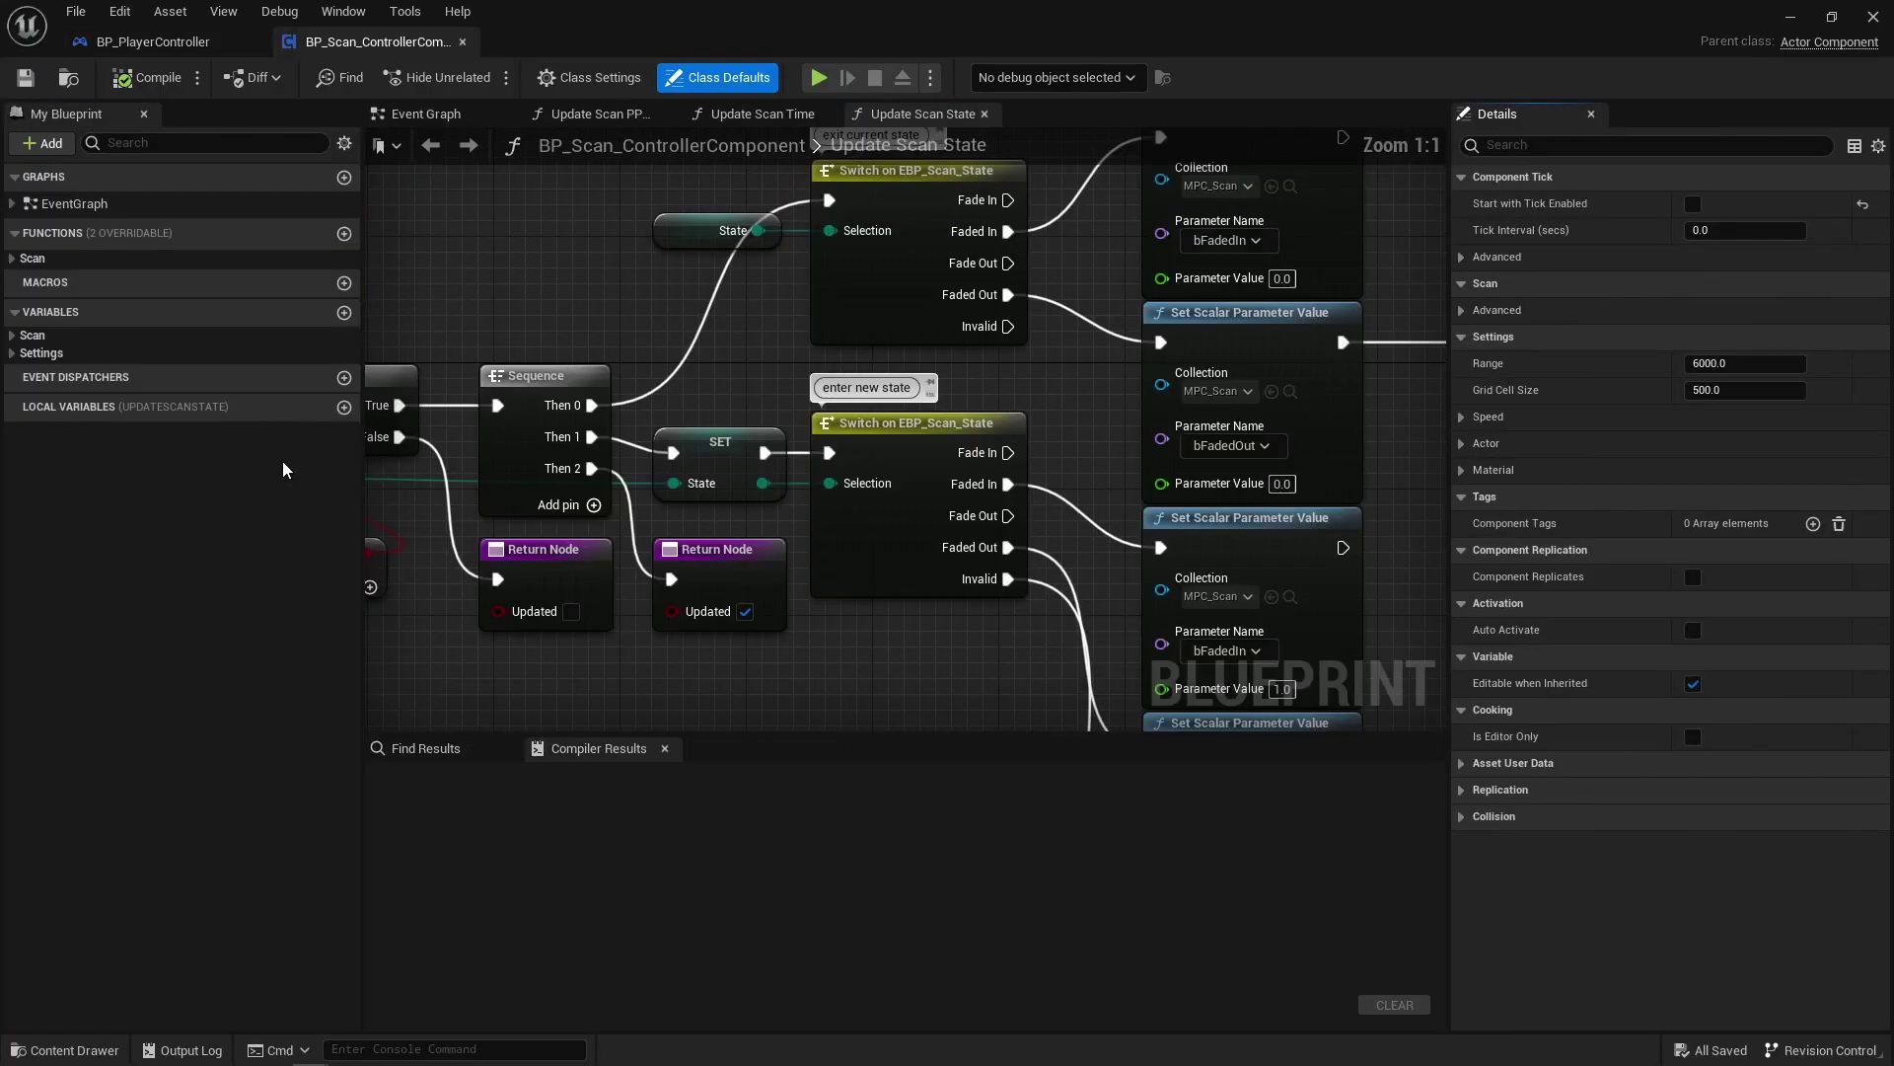
# Step: Review the scan controller's functions, the project's content and the MPP_GhisScanEffect material graph
pyautogui.click(13, 259)
pyautogui.click(136, 463)
pyautogui.hotkey('ctrl', 'space')
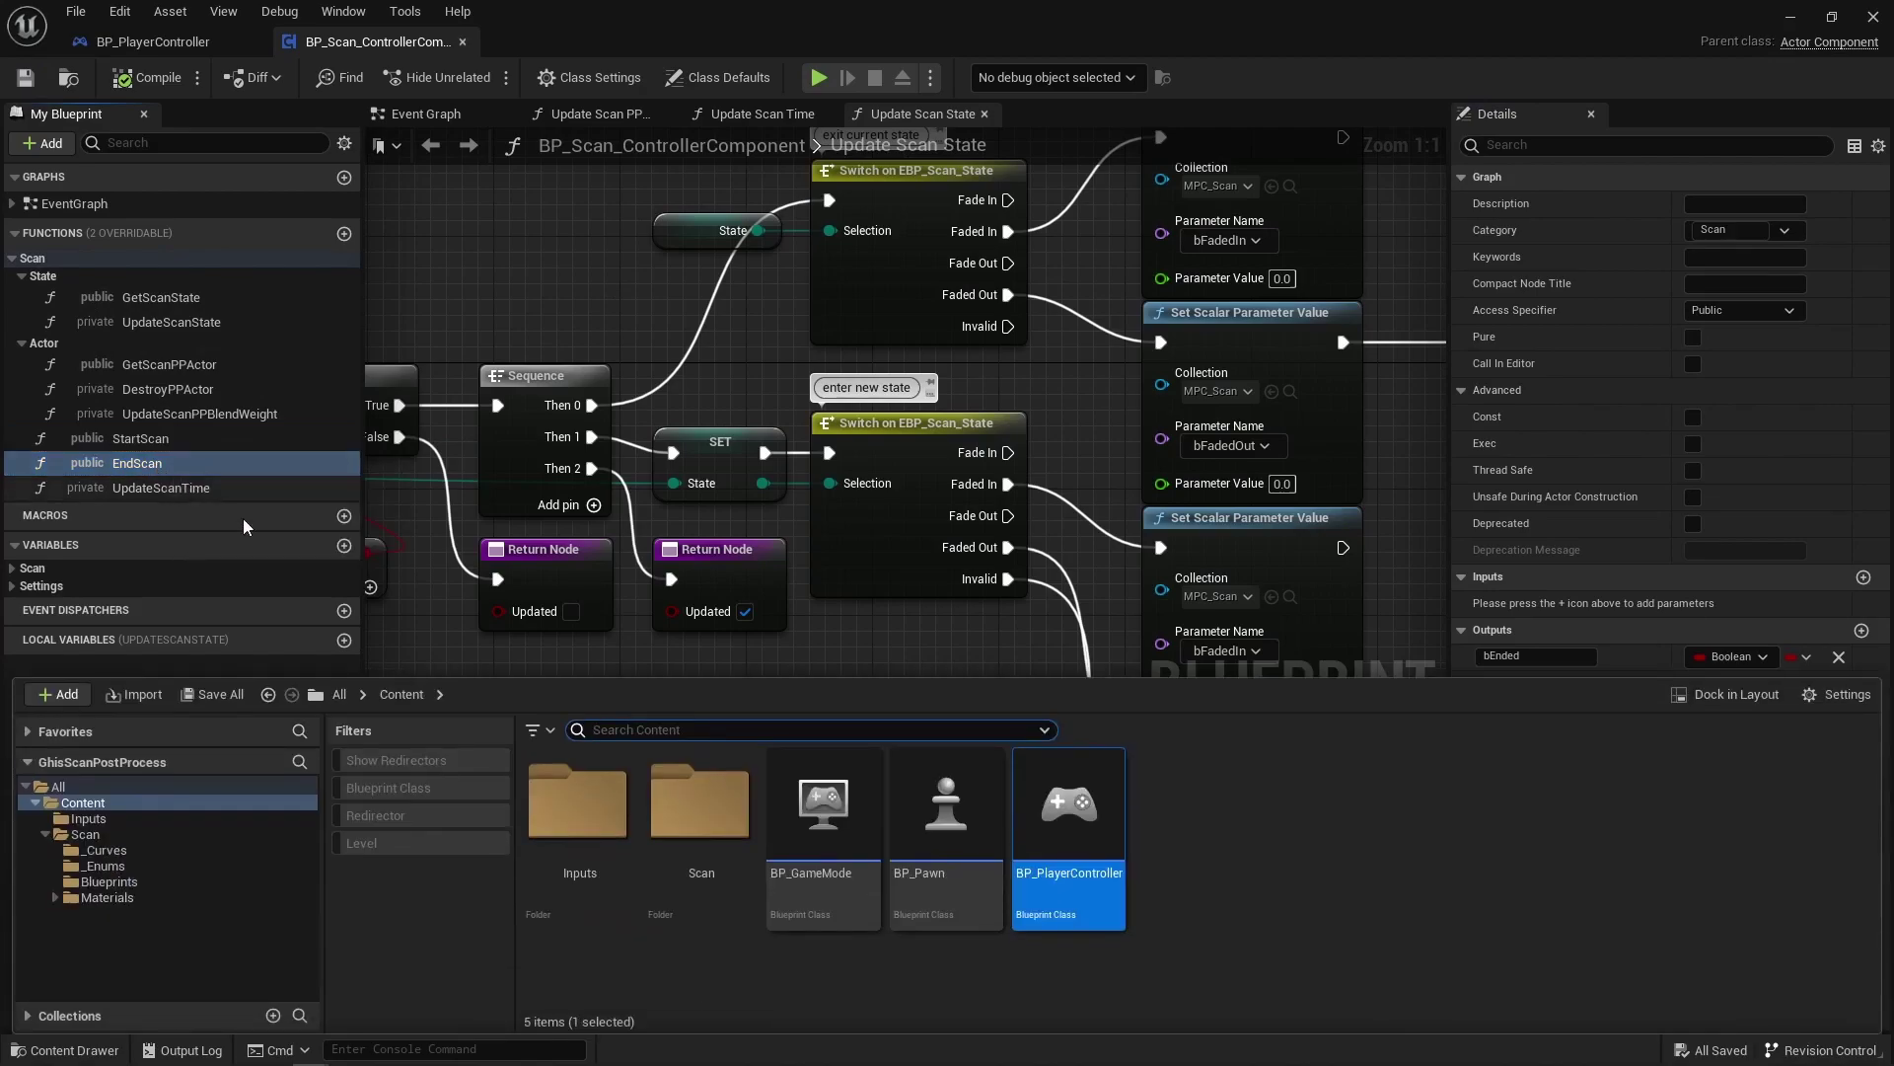
pyautogui.click(946, 834)
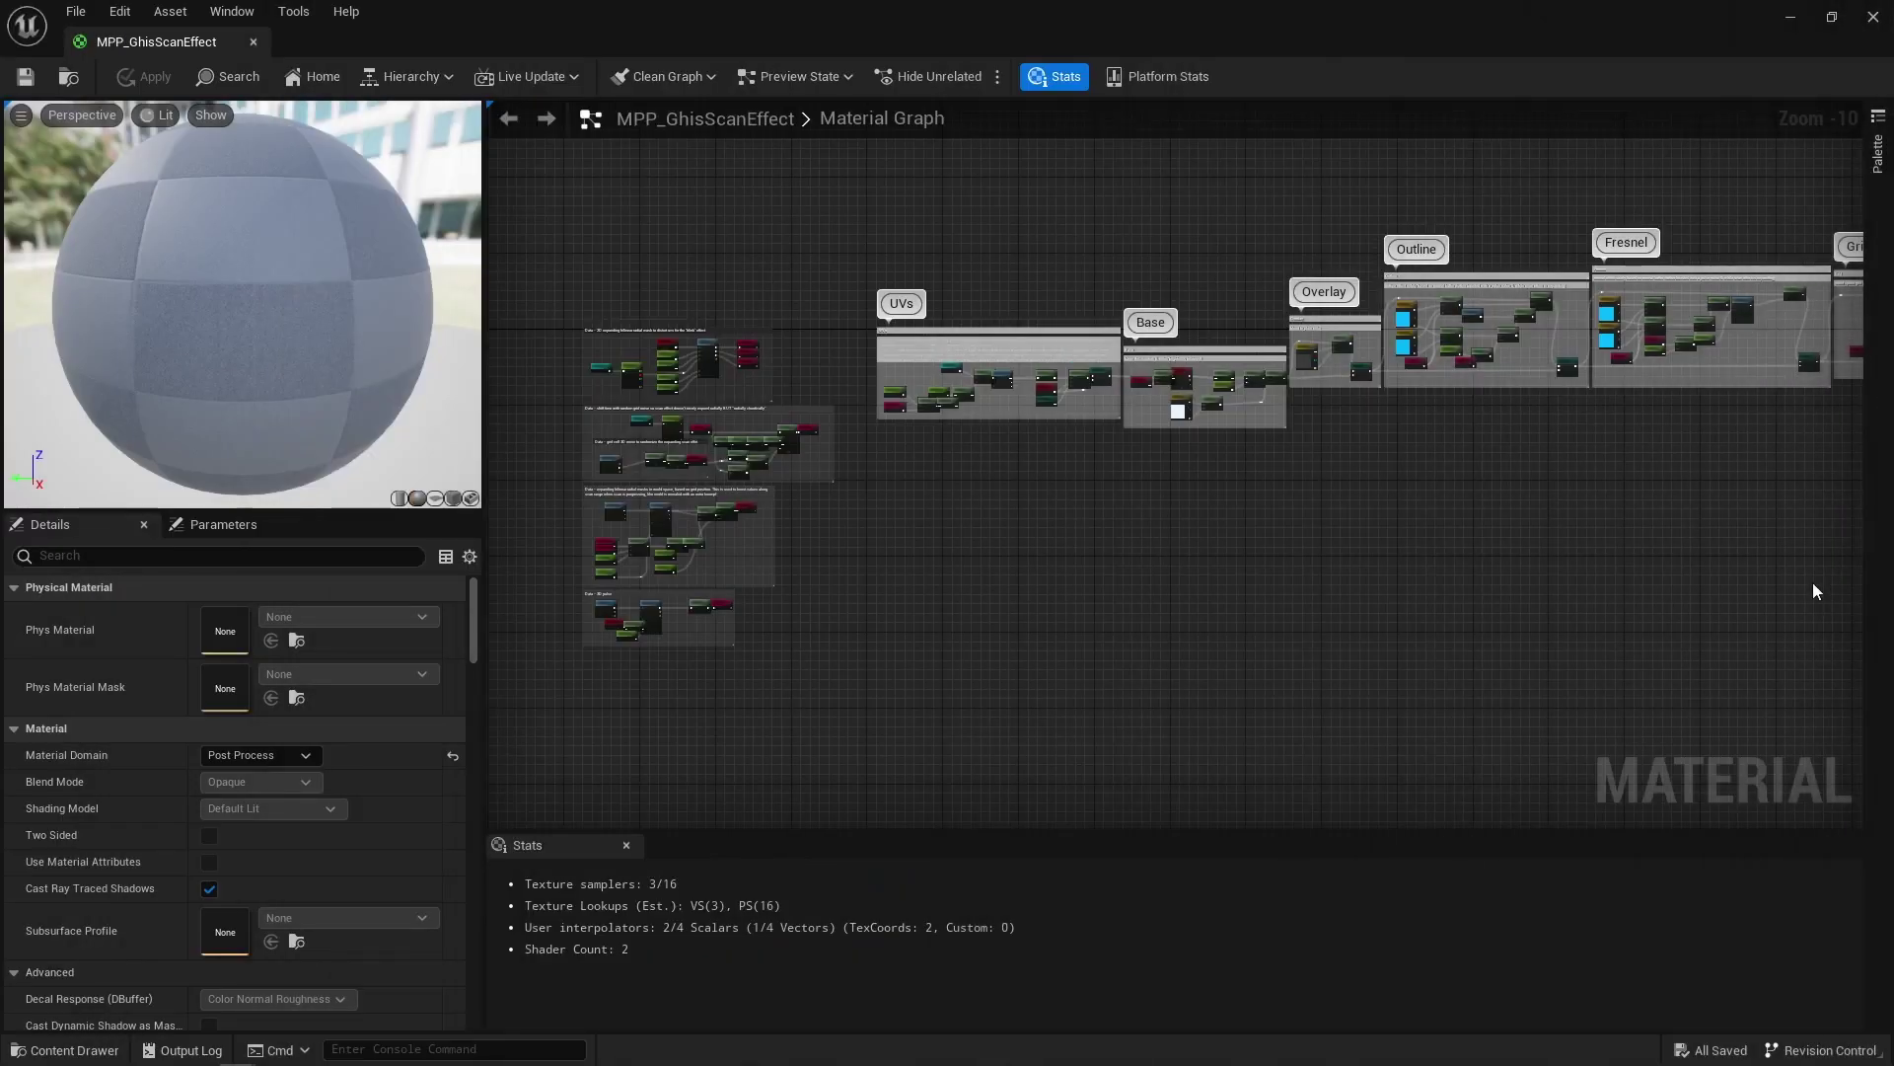
pyautogui.moveTo(1813, 582); pyautogui.dragTo(93, 575, button='right')
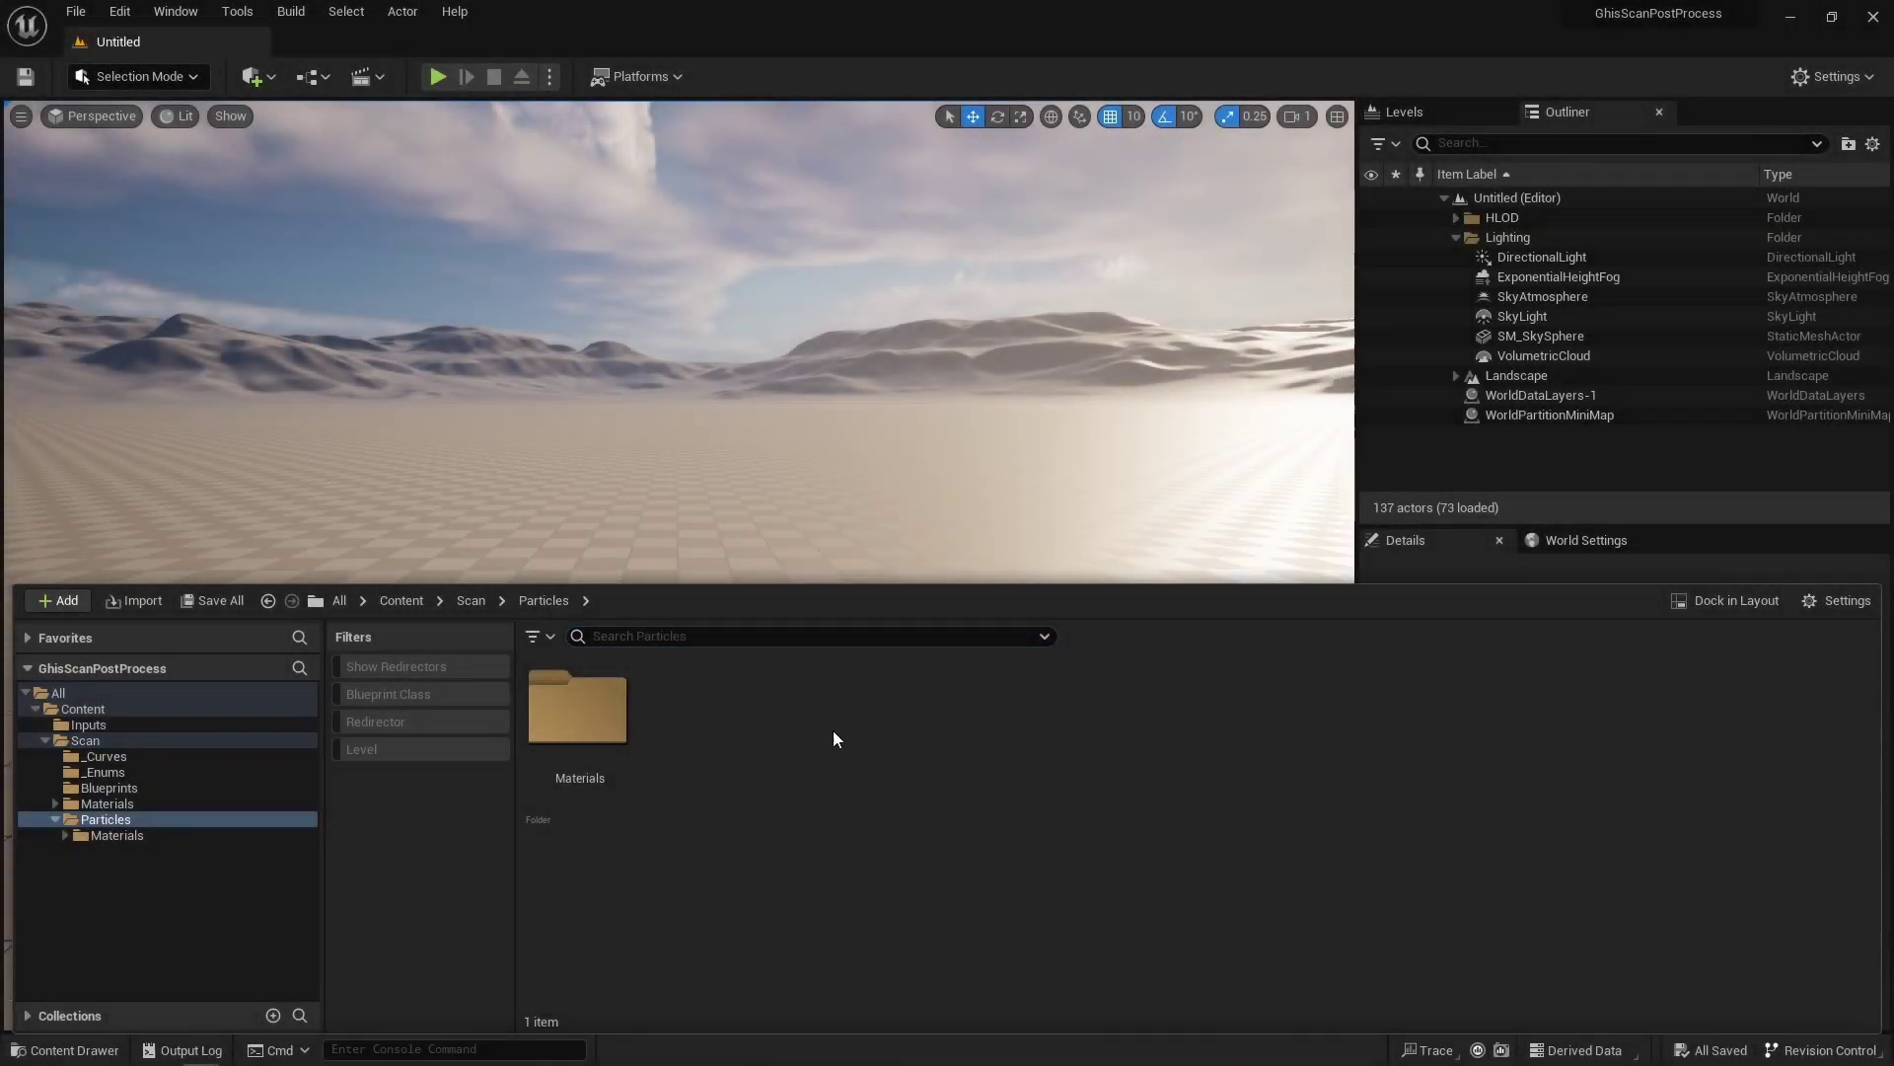
# Step: Create an empty Niagara system named FX_Syst_Scan in the Particles folder
pyautogui.rightClick(833, 730)
pyautogui.moveTo(865, 829)
pyautogui.click(1219, 889)
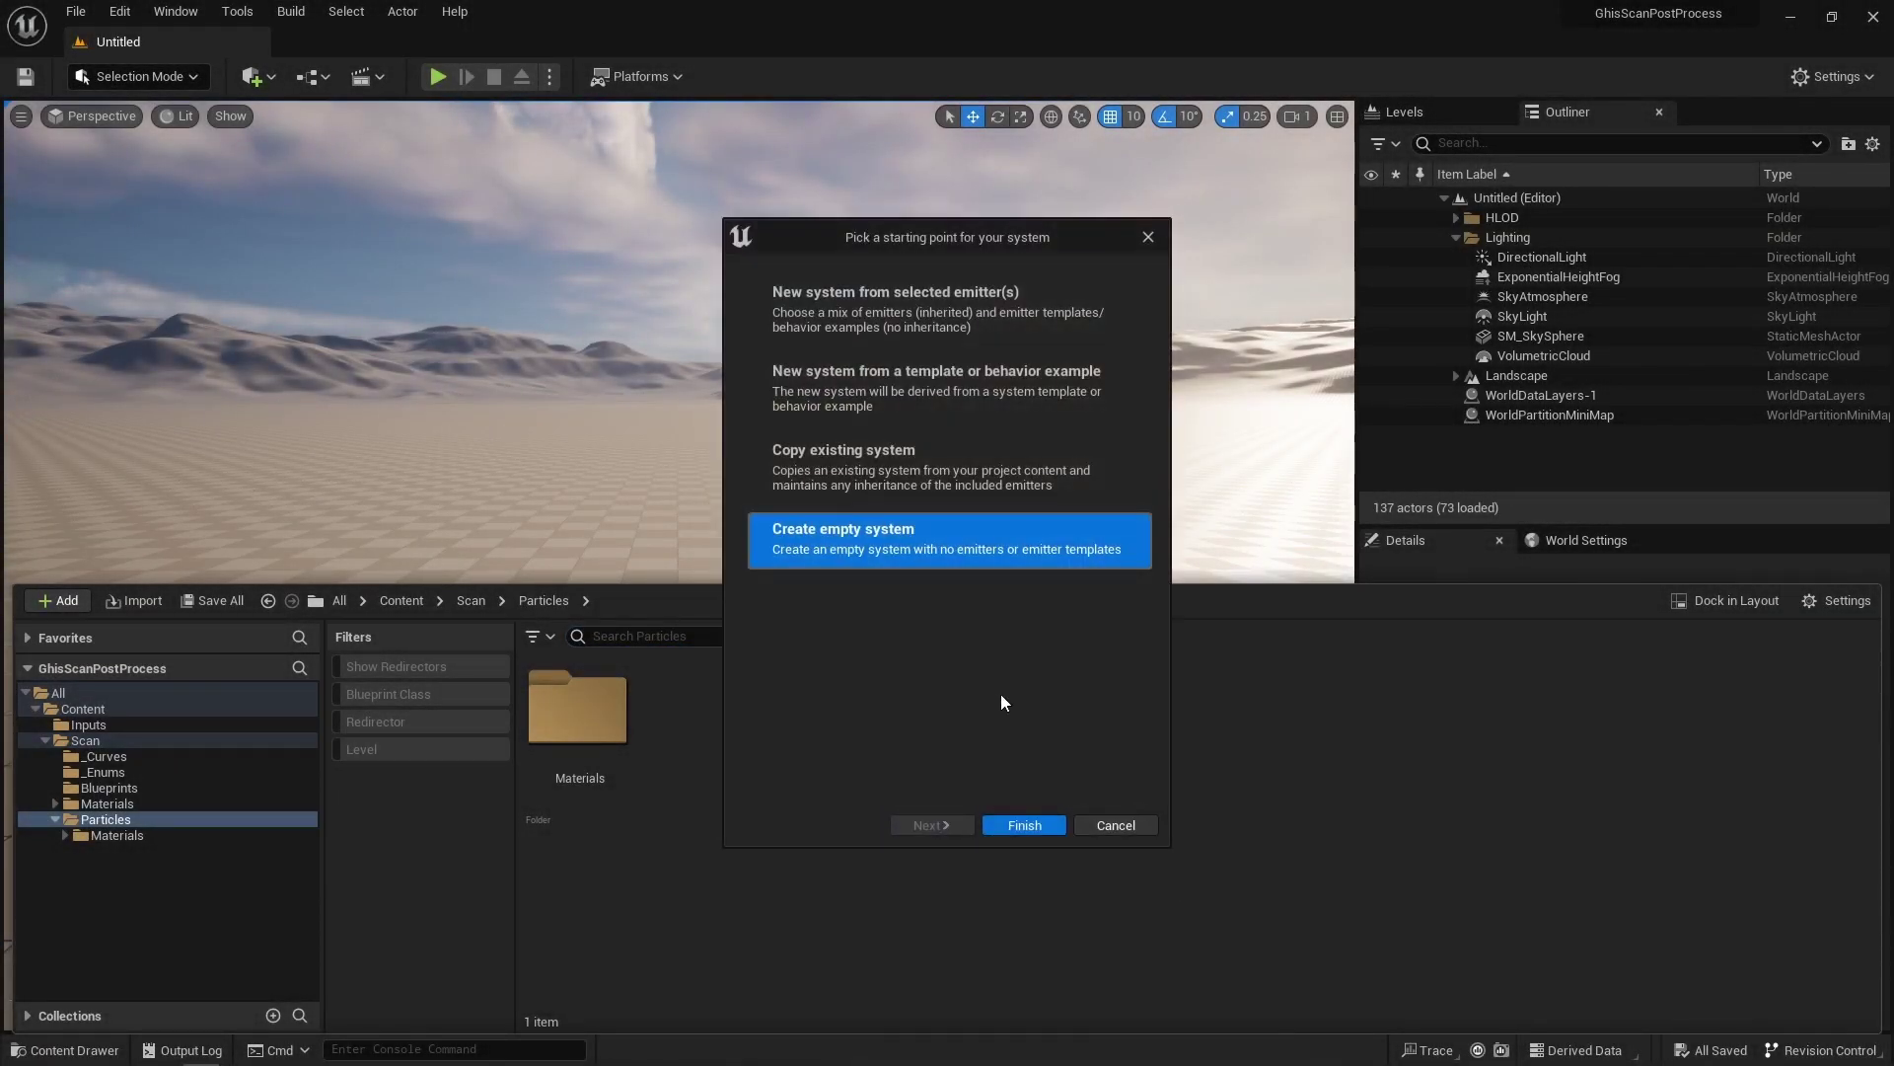
pyautogui.click(1015, 825)
pyautogui.write('FX_Ball_Scan')
pyautogui.press('Return')
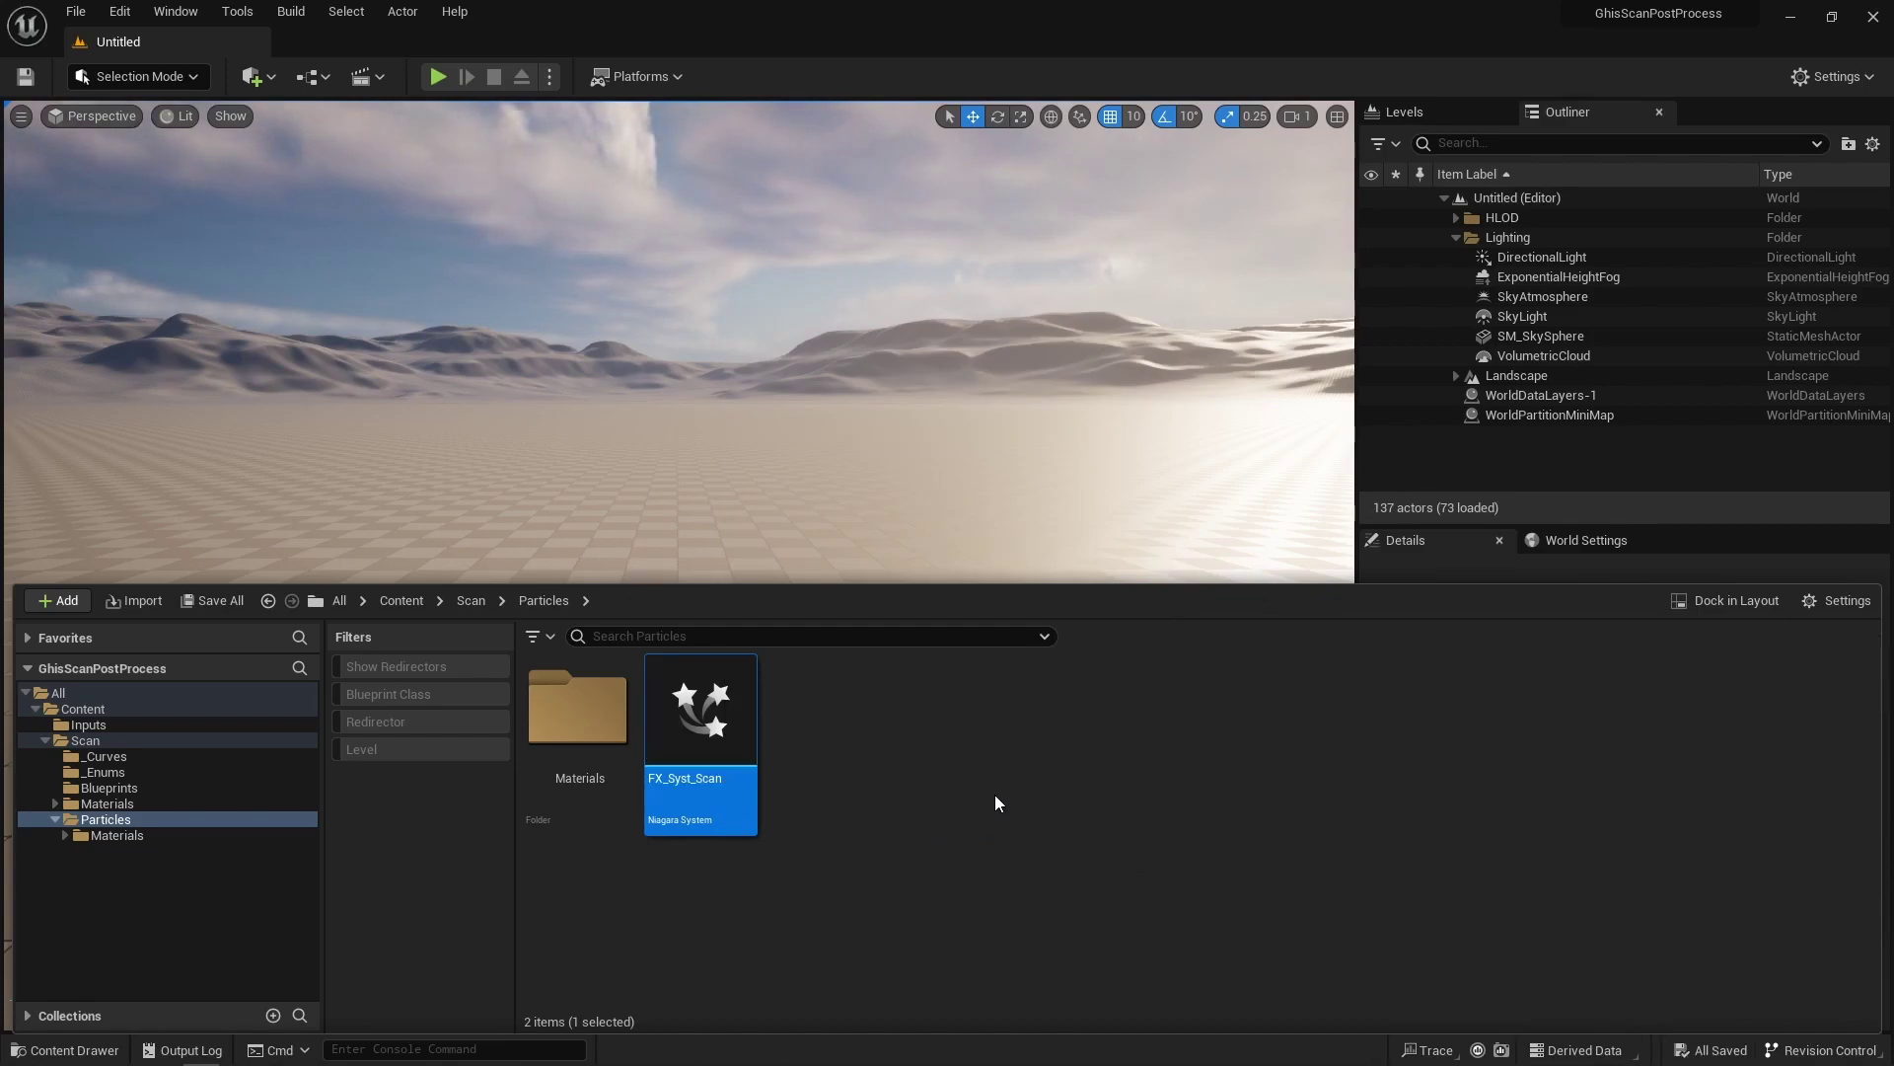
# Step: Add a Niagara component to BP_Scan_Actor, assign FX_Syst_Scan as its system asset, and save the blueprint
pyautogui.click(128, 787)
pyautogui.doubleClick(552, 730)
pyautogui.click(41, 141)
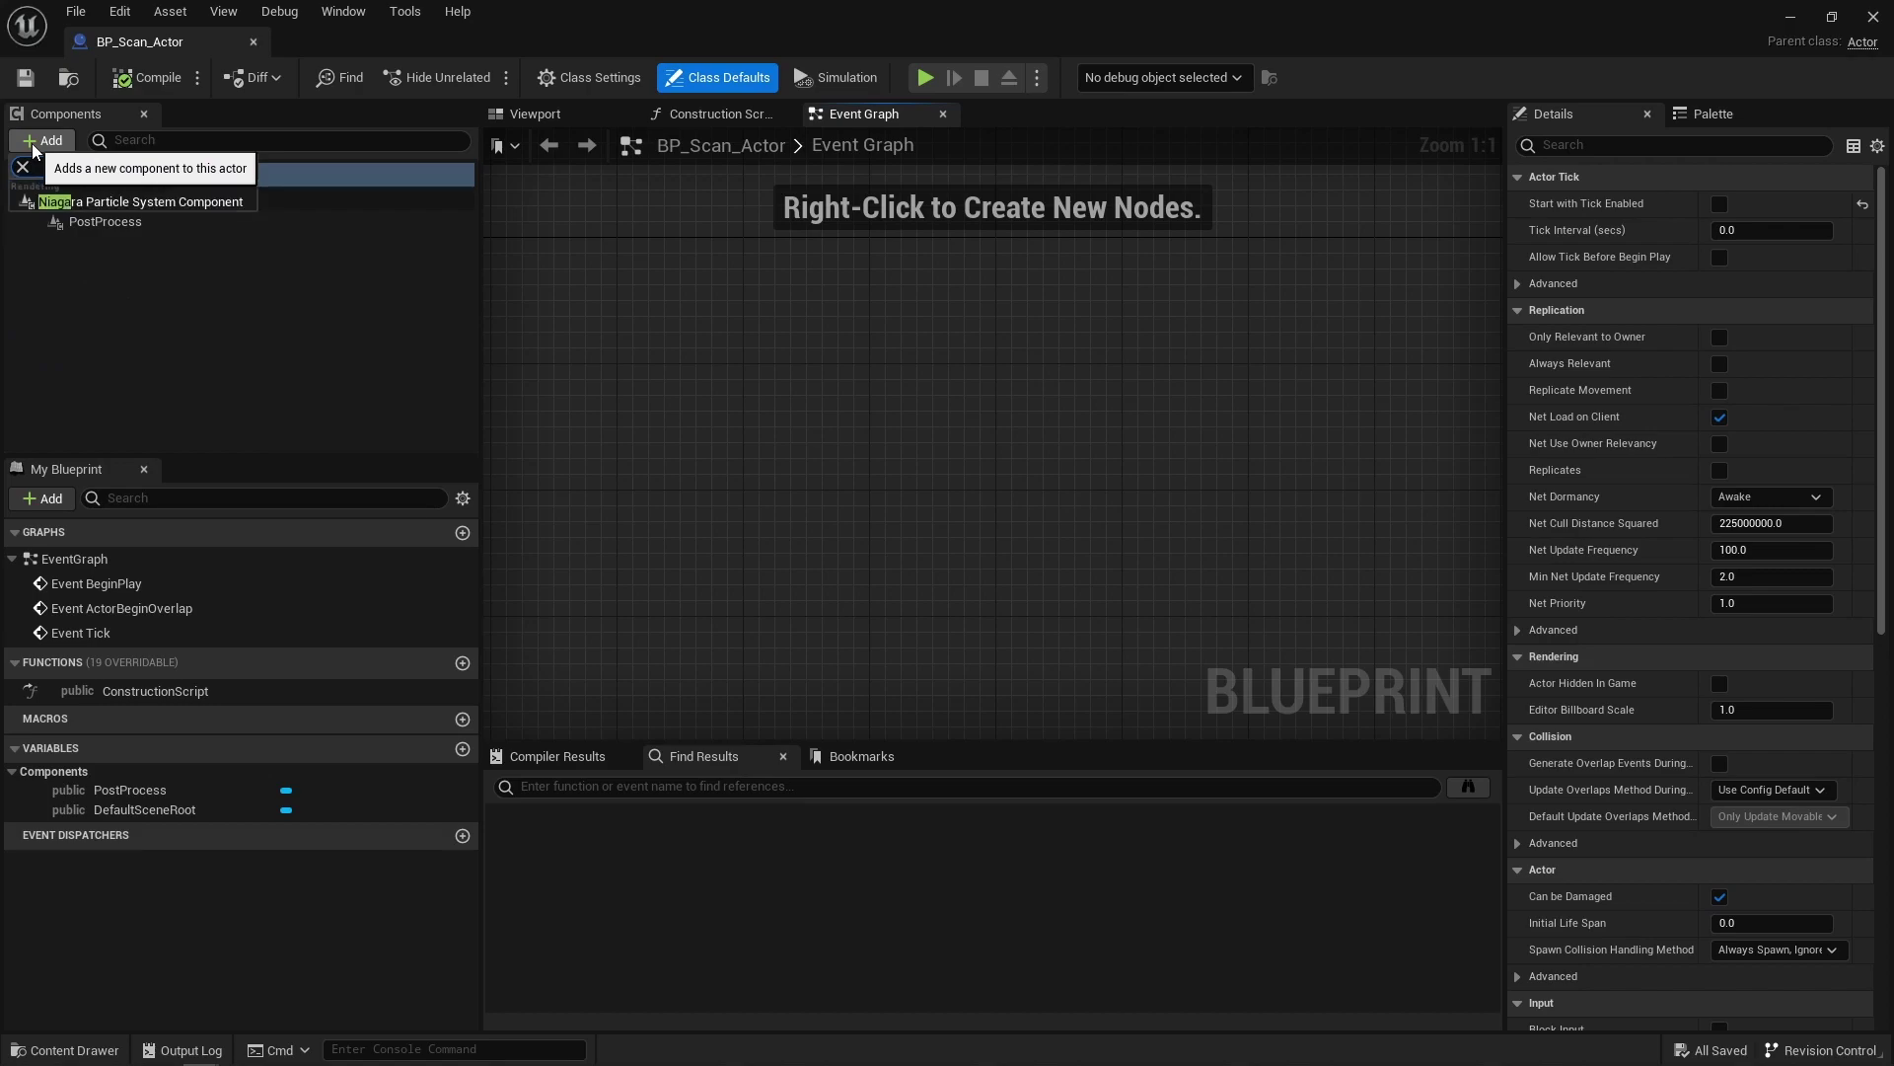
pyautogui.click(109, 206)
pyautogui.click(1806, 500)
pyautogui.click(1739, 736)
pyautogui.click(36, 84)
# Step: Open the UpdateScanState function of BP_Scan_ControllerComponent and place a Scan Actor getter near the upper Set Component Tick Enabled node
pyautogui.hotkey('ctrl', 'space')
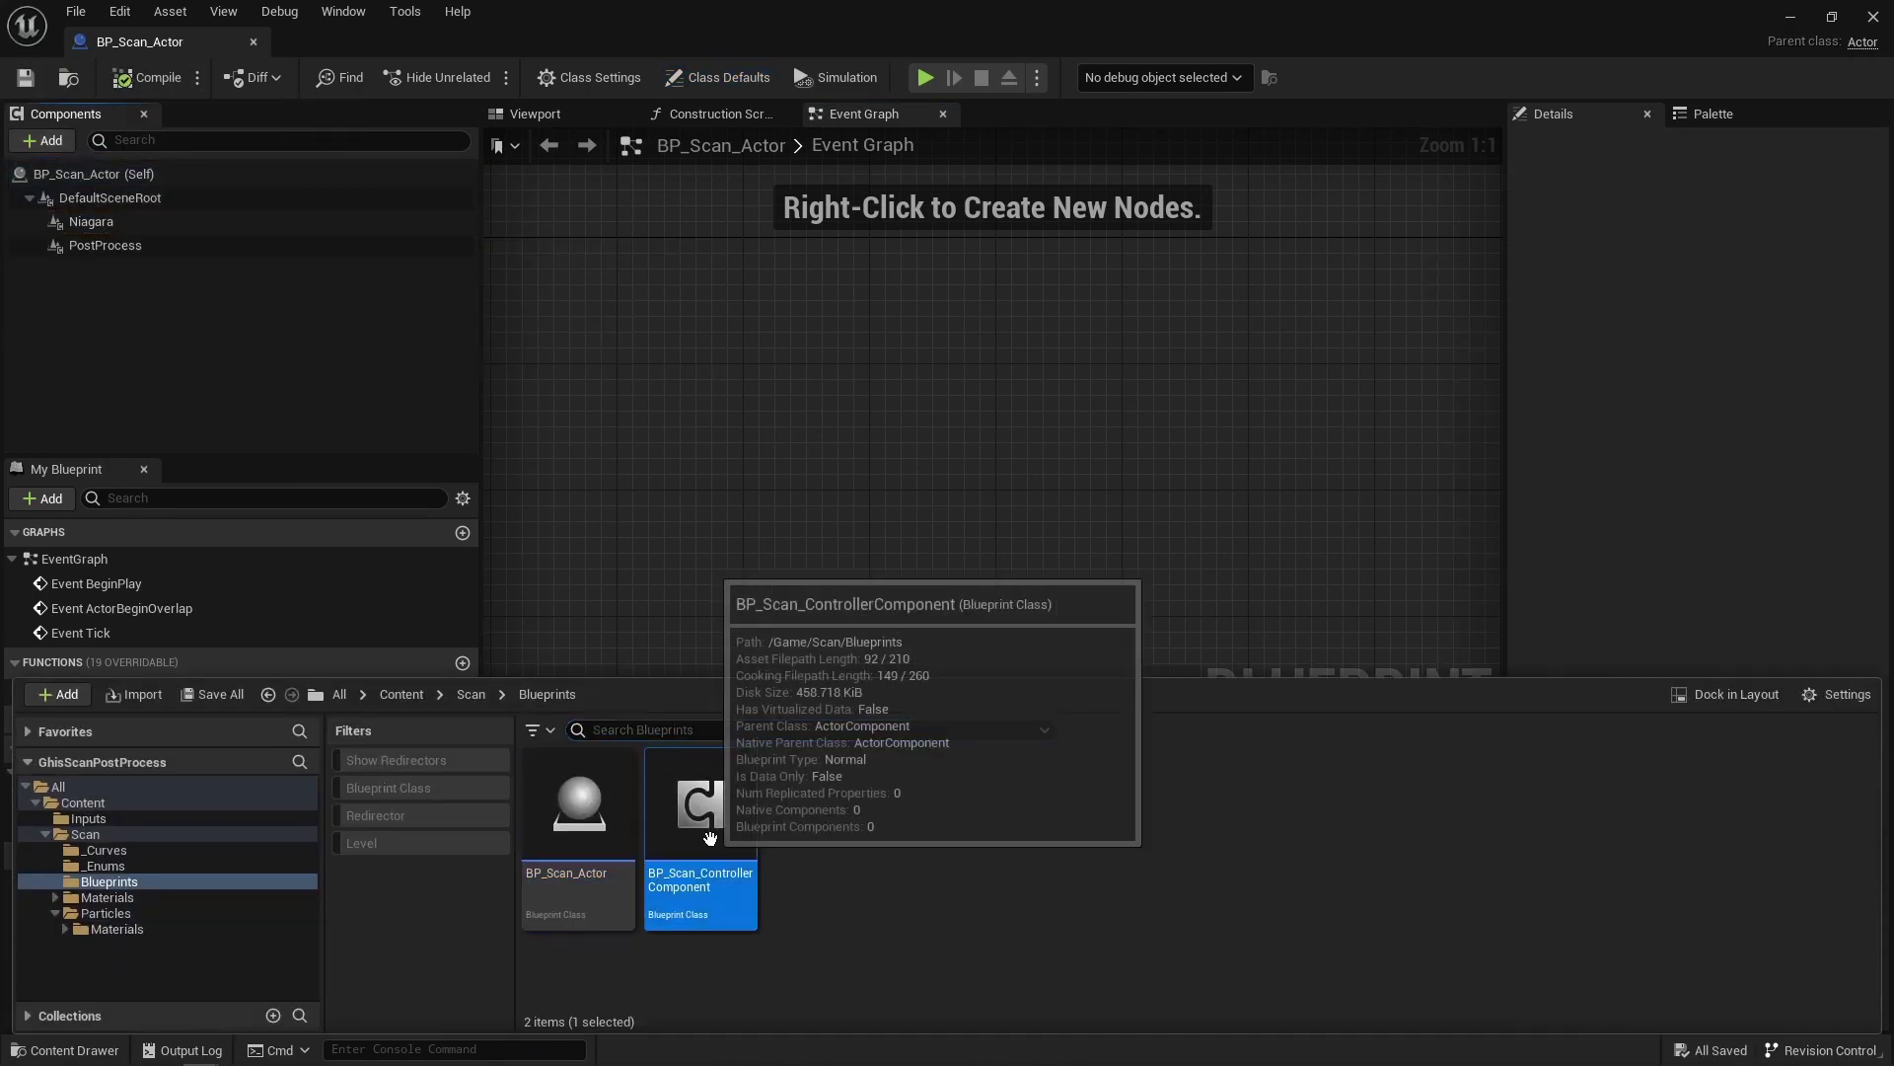
pyautogui.doubleClick(713, 847)
pyautogui.doubleClick(171, 321)
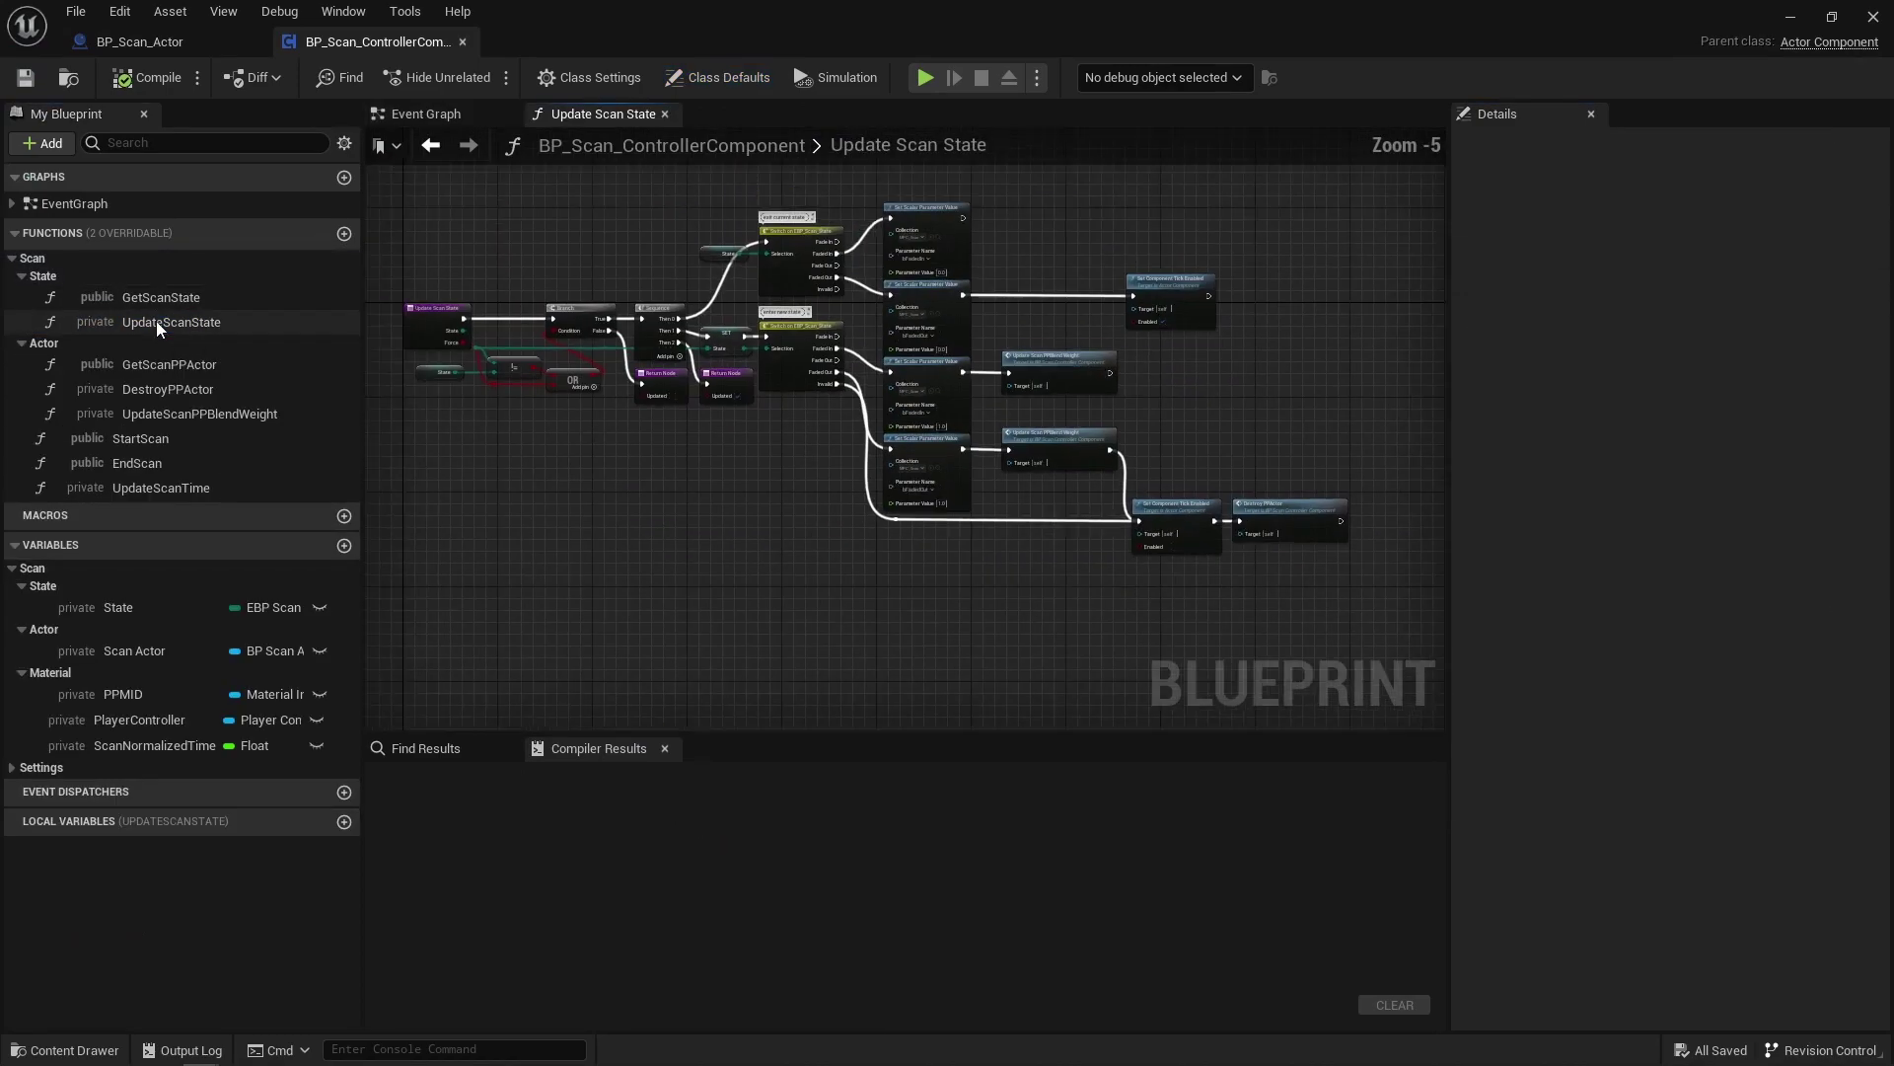
pyautogui.keyDown('ctrl'); pyautogui.moveTo(134, 650); pyautogui.dragTo(1337, 390); pyautogui.keyUp('ctrl')
pyautogui.scroll(3, 1337, 390)
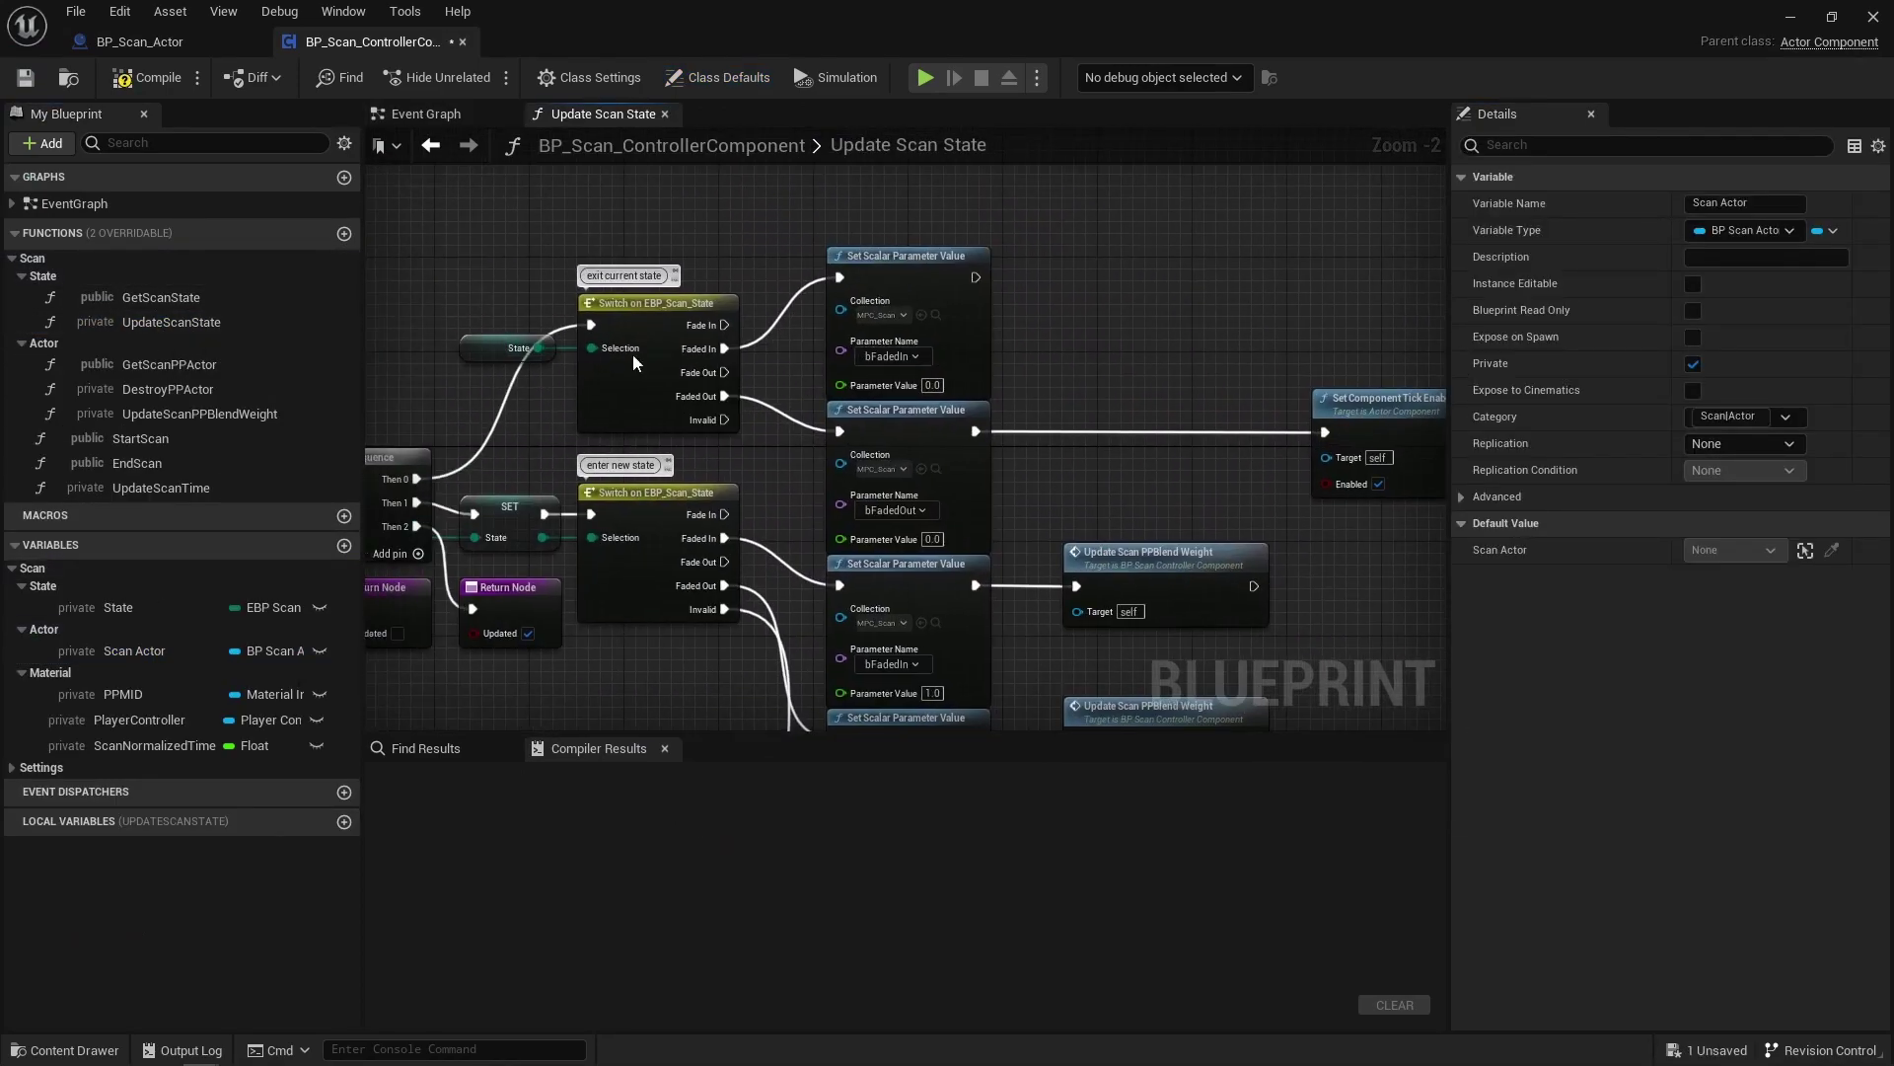
# Step: Add an Is Valid check on Scan Actor and get its Niagara component
pyautogui.moveTo(1033, 419); pyautogui.dragTo(1091, 530)
pyautogui.write('isv')
pyautogui.click(1145, 621)
pyautogui.scroll(2, 1085, 421)
pyautogui.write('niagara var')
pyautogui.click(1181, 892)
pyautogui.click(1199, 400)
pyautogui.moveTo(1320, 410); pyautogui.dragTo(1159, 415, button='right')
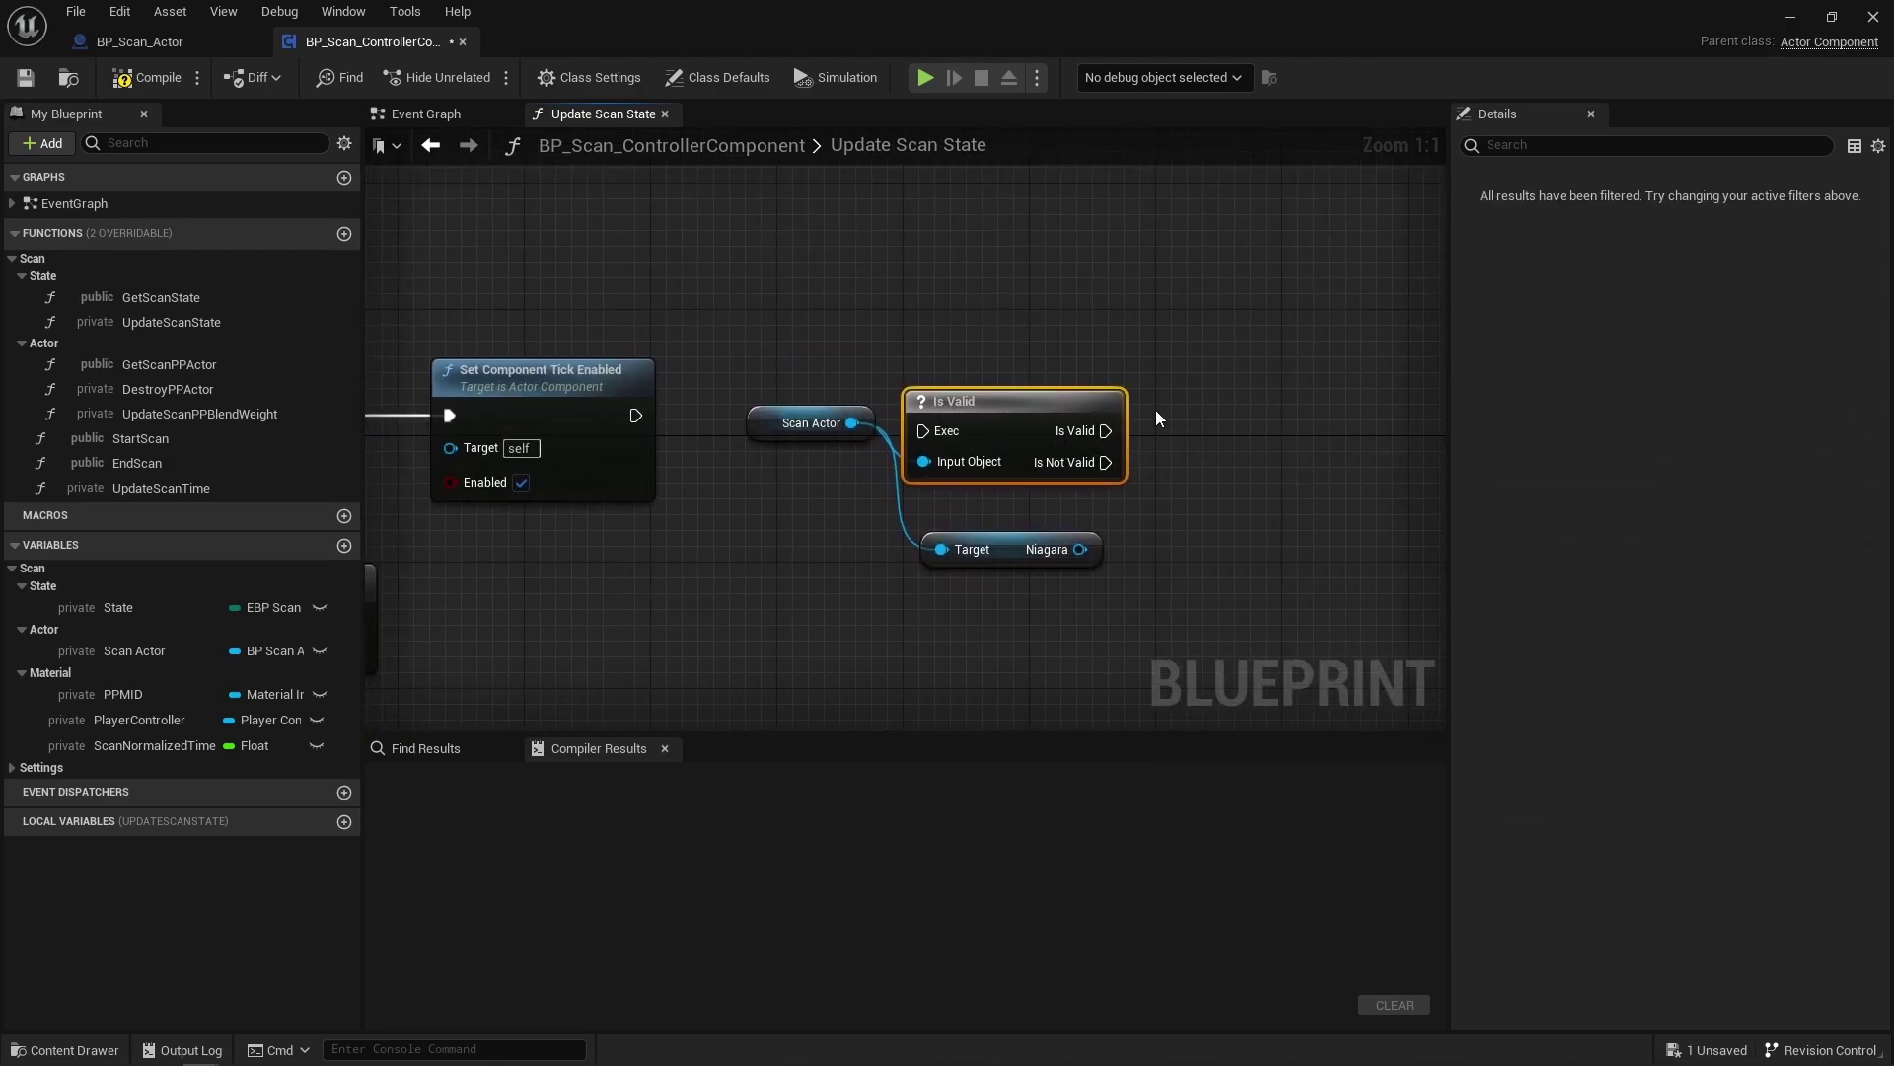
# Step: Duplicate the Is Valid check for the Niagara component, chain it after the first check, and align the nodes
pyautogui.hotkey('ctrl', 'd')
pyautogui.moveTo(1106, 430); pyautogui.dragTo(1086, 548)
pyautogui.moveTo(962, 548); pyautogui.dragTo(978, 488)
pyautogui.moveTo(849, 375); pyautogui.dragTo(956, 448)
pyautogui.press('q')
pyautogui.moveTo(956, 448); pyautogui.dragTo(724, 434, button='right')
# Step: Add a Set Visibility node for the Niagara component after the second Is Valid and enable New Visibility
pyautogui.write('set vis')
pyautogui.moveTo(832, 487); pyautogui.dragTo(1195, 381)
pyautogui.press('Return')
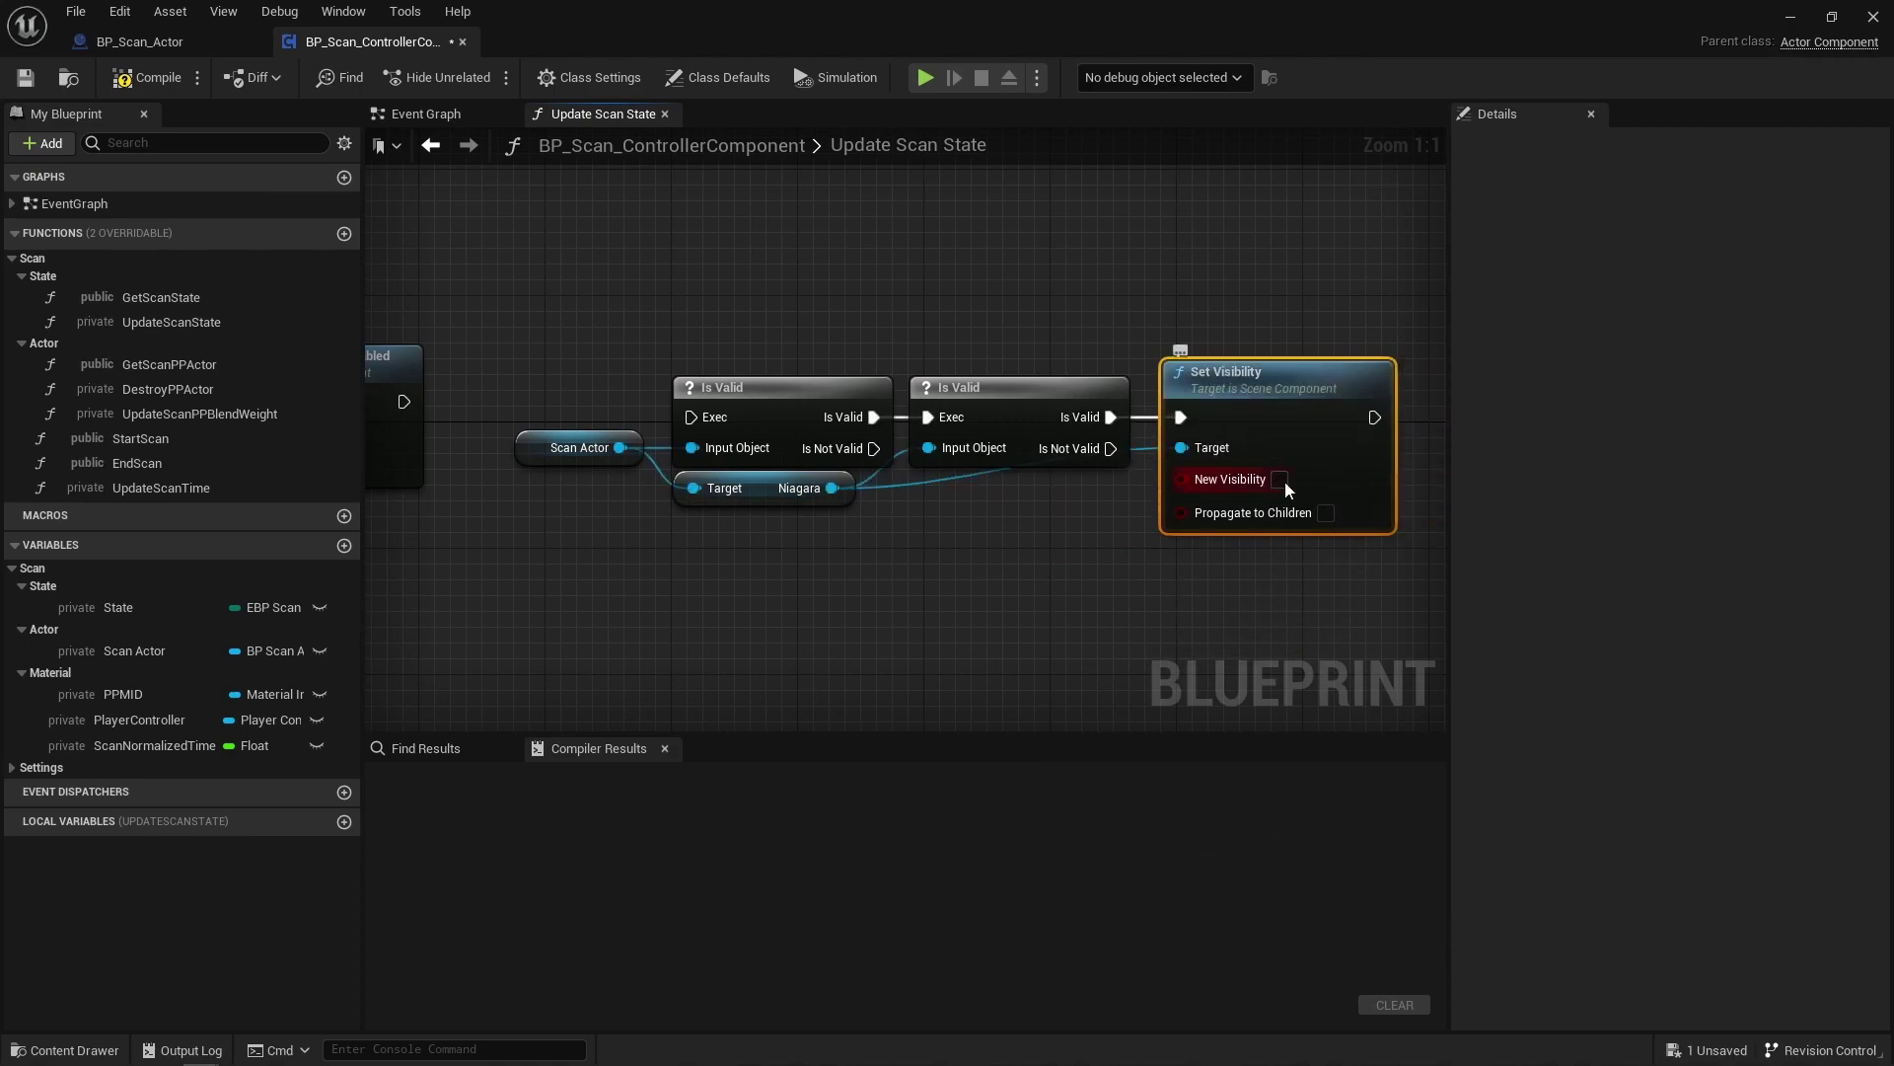
pyautogui.moveTo(1126, 494); pyautogui.dragTo(1110, 503)
# Step: Connect the upper Set Component Tick Enabled node to the first Is Valid and reposition the visibility nodes
pyautogui.moveTo(790, 561); pyautogui.dragTo(1031, 549, button='right')
pyautogui.scroll(-1, 977, 474)
pyautogui.moveTo(935, 415); pyautogui.dragTo(703, 403)
pyautogui.moveTo(1367, 528); pyautogui.dragTo(839, 419)
pyautogui.moveTo(1027, 421); pyautogui.dragTo(1012, 406)
# Step: Insert a Sequence node after the lower Update Scan PPBlend Weight node
pyautogui.scroll(-2, 908, 596)
pyautogui.moveTo(908, 595); pyautogui.dragTo(951, 337, button='right')
pyautogui.click(645, 454)
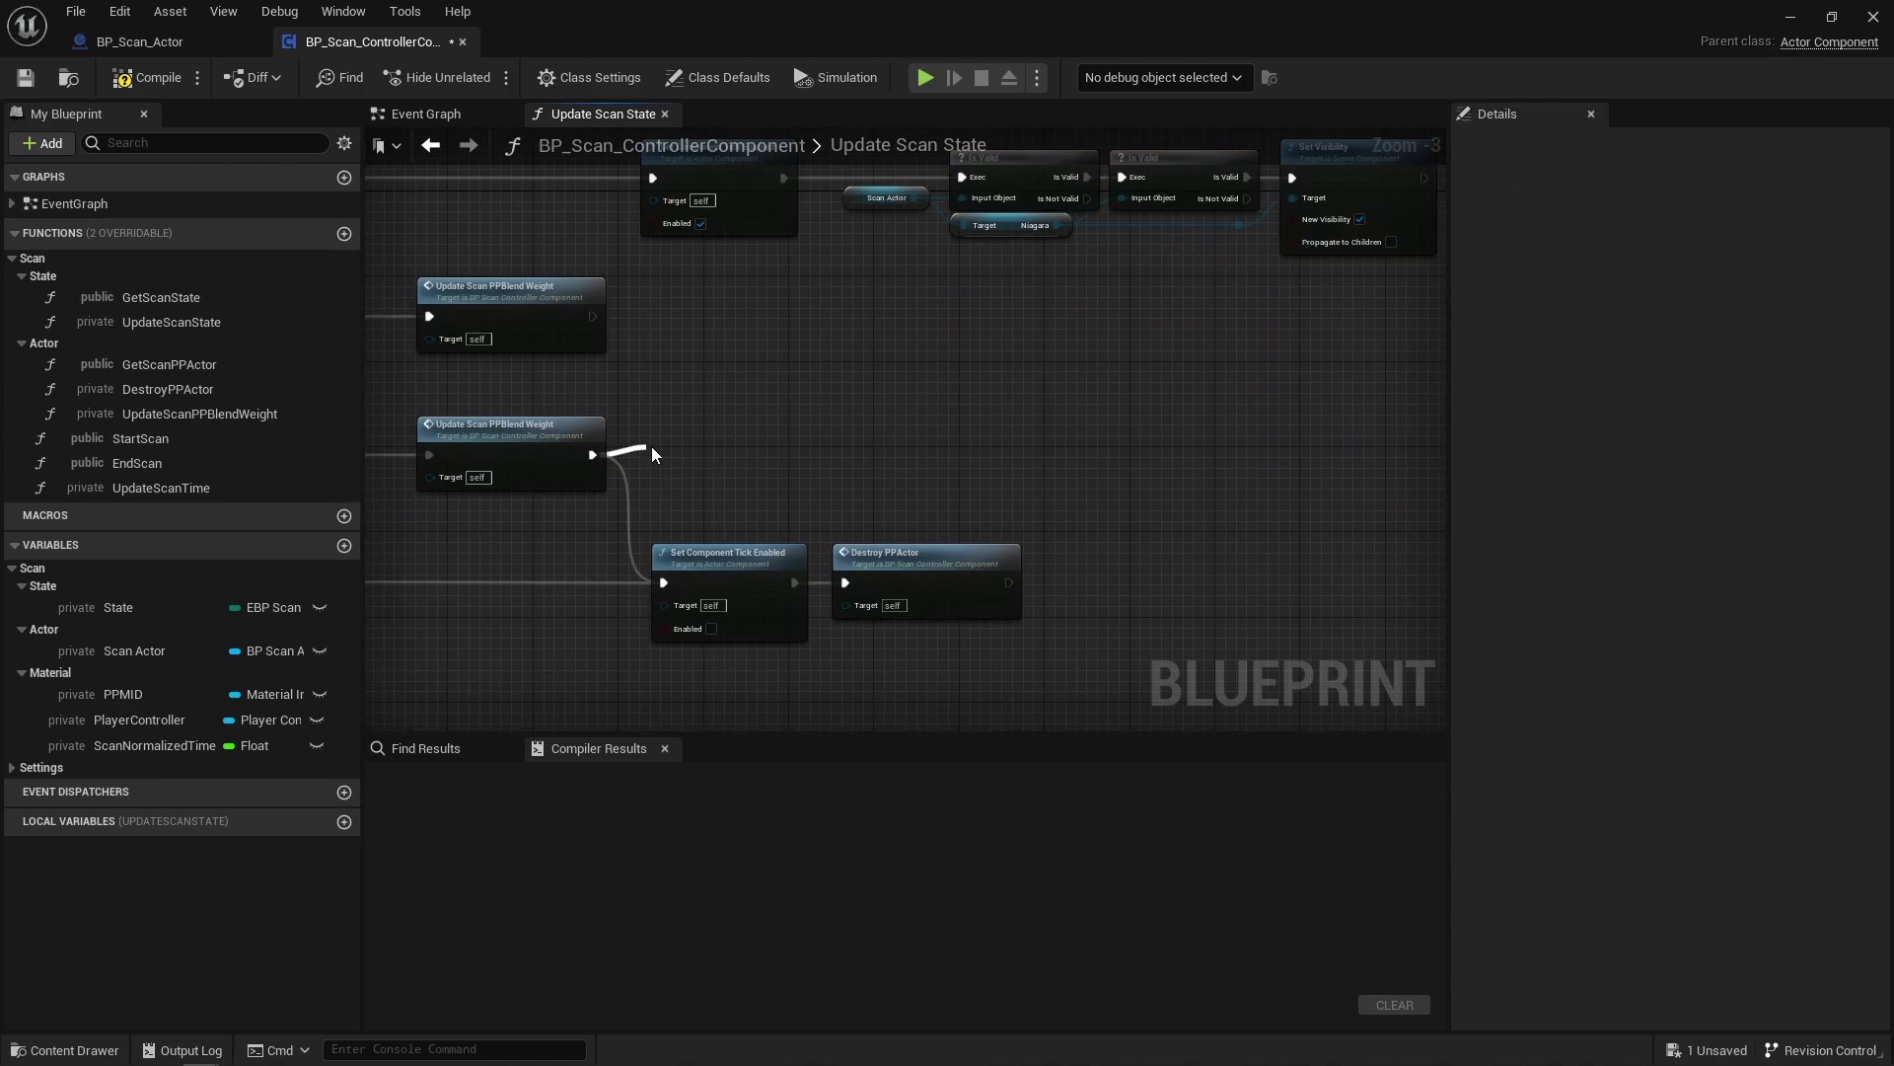
pyautogui.write('seq')
pyautogui.press('Return')
pyautogui.moveTo(652, 446); pyautogui.dragTo(669, 446)
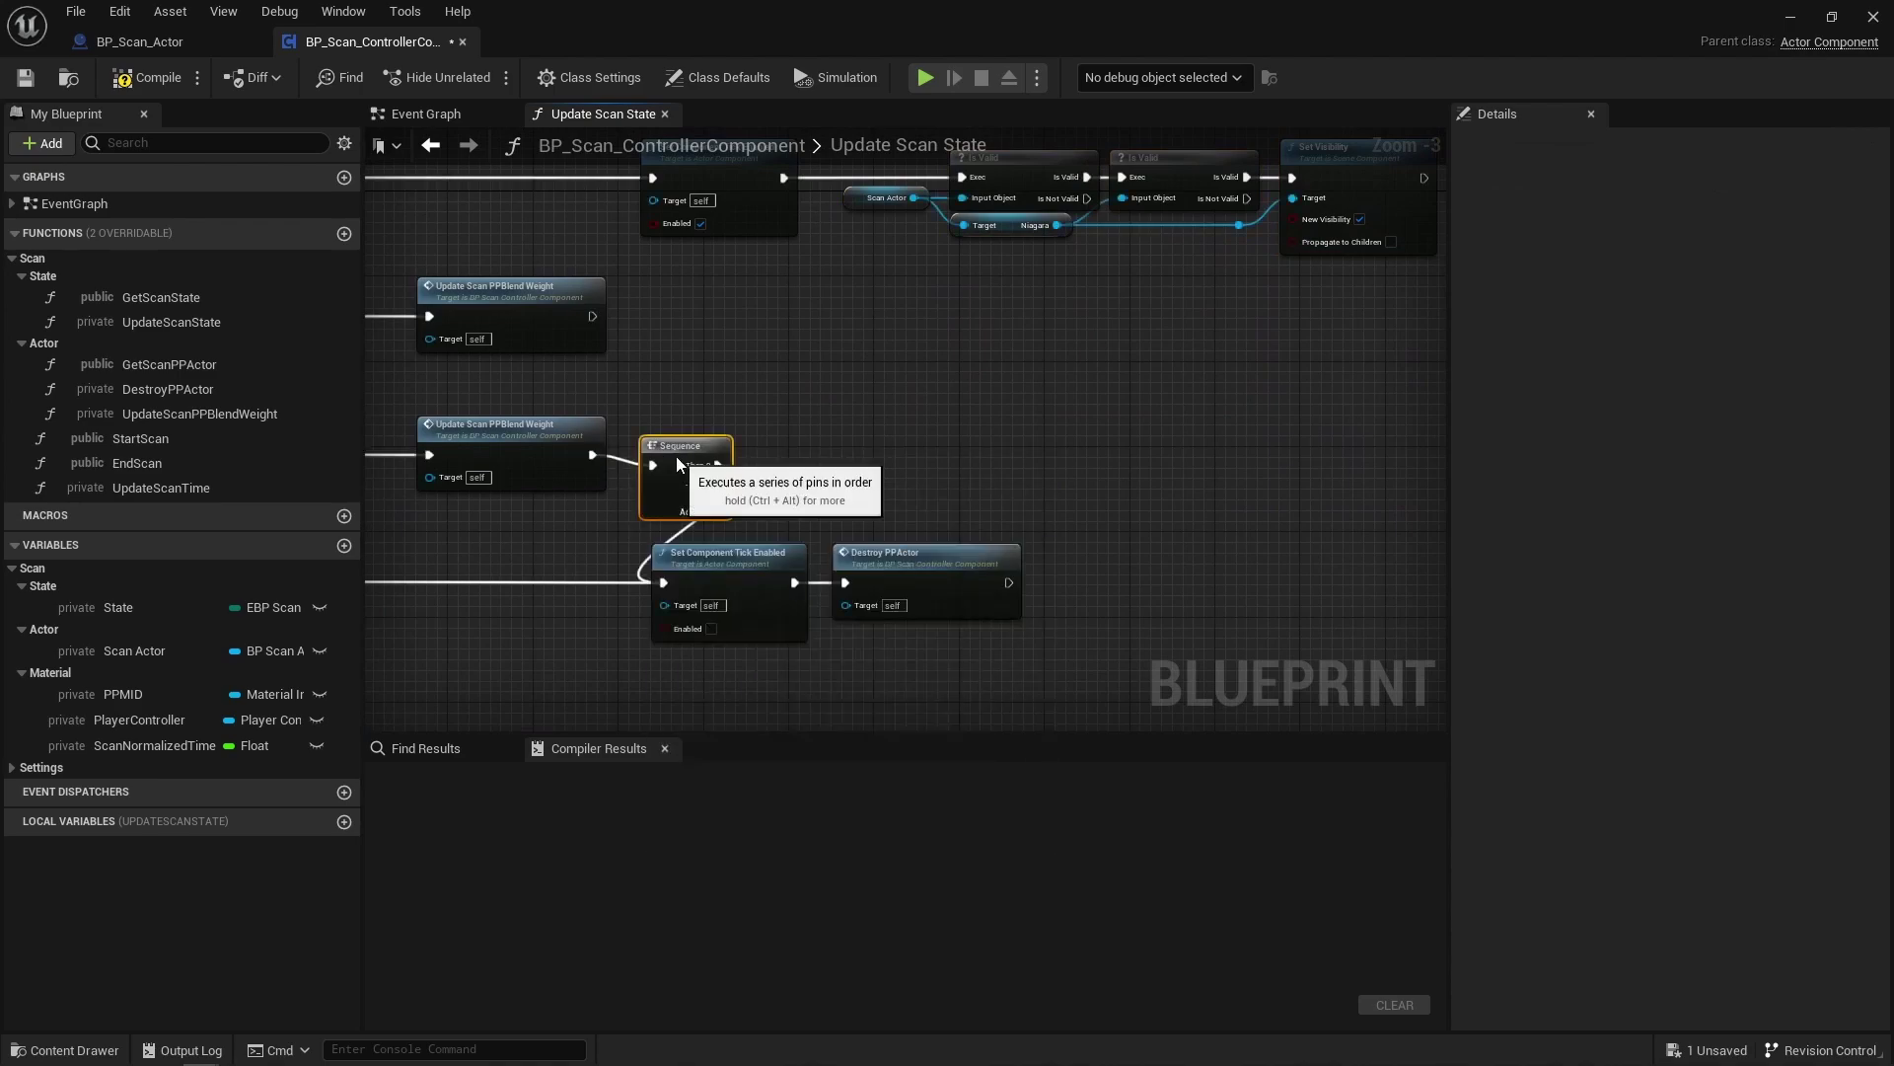
# Step: Move the existing link to the Sequence's second output and connect a pasted copy of the visibility nodes to the first
pyautogui.keyDown('ctrl'); pyautogui.moveTo(706, 454); pyautogui.dragTo(707, 476); pyautogui.keyUp('ctrl')
pyautogui.hotkey('ctrl', 'v')
pyautogui.moveTo(950, 427); pyautogui.dragTo(1023, 445)
pyautogui.moveTo(708, 454); pyautogui.dragTo(1071, 462)
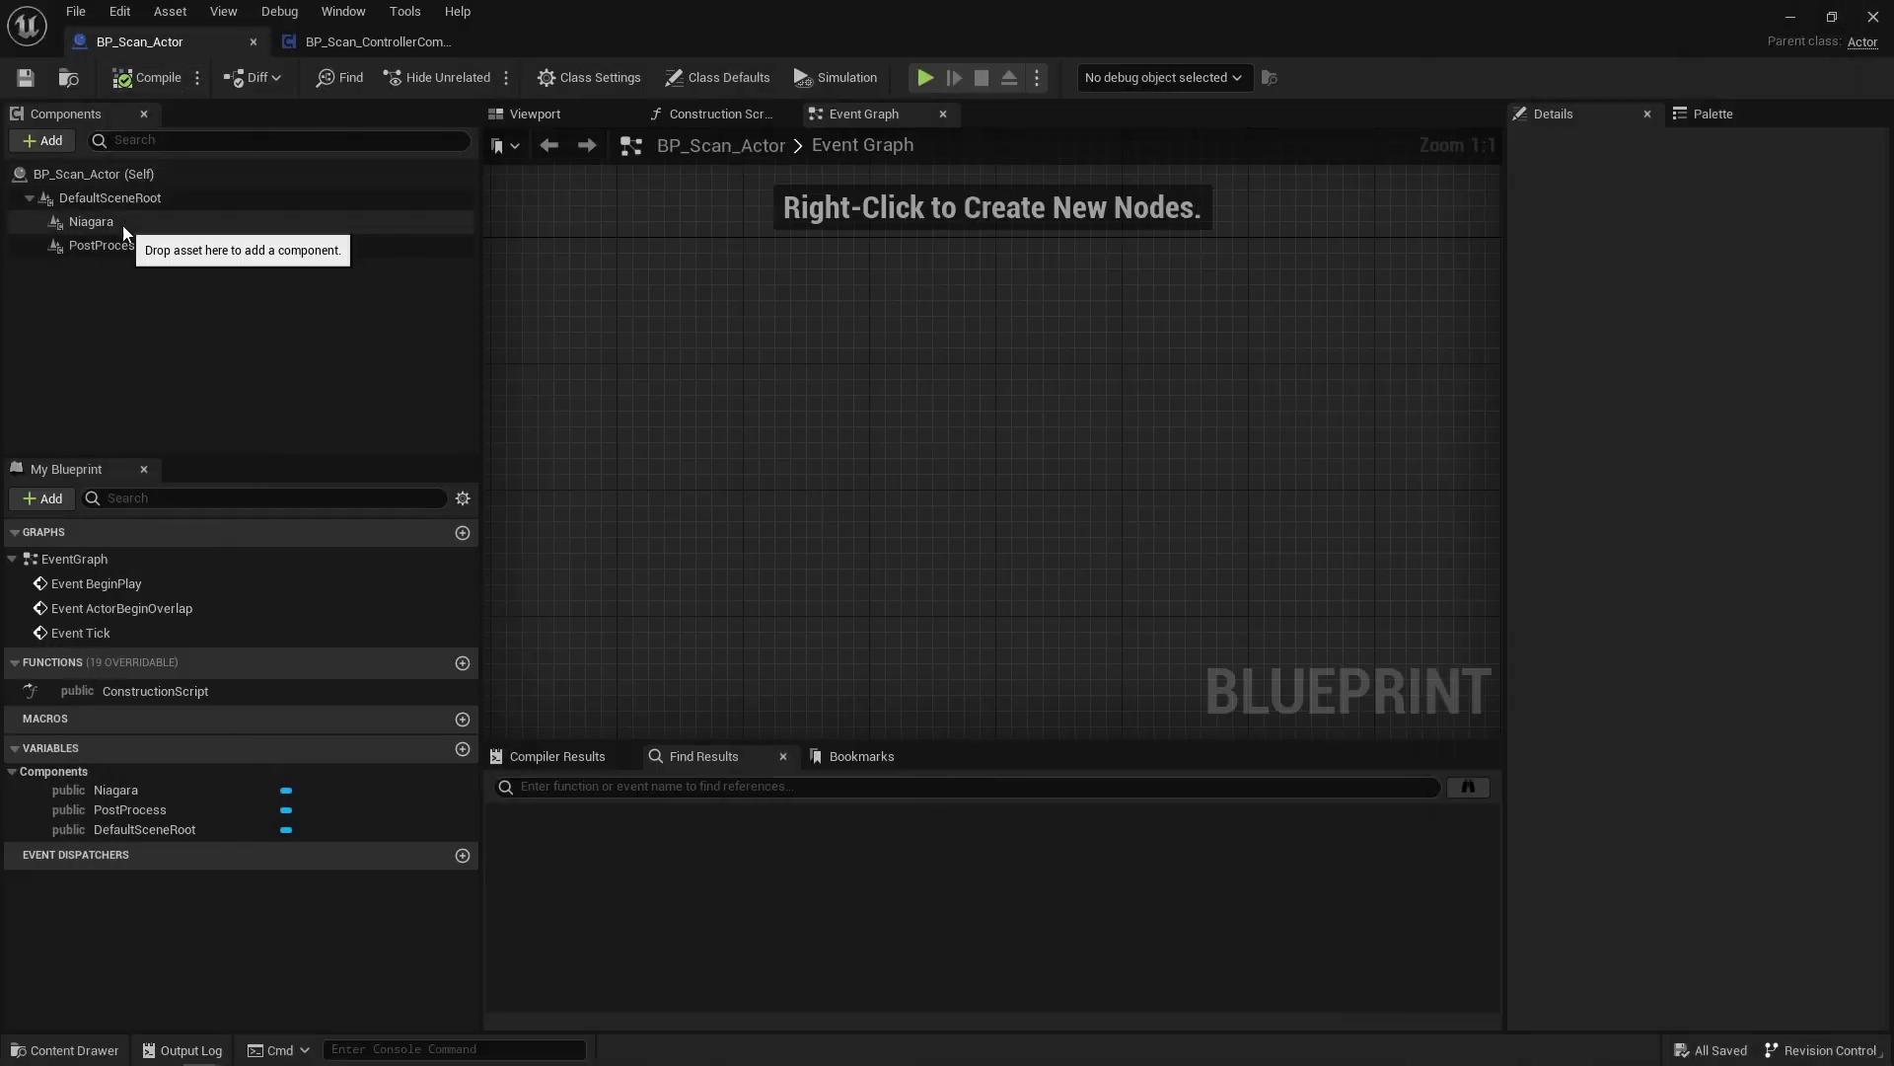
# Step: Try rotating the Niagara component in BP_Scan_Actor's viewport and reset its rotation
pyautogui.click(122, 223)
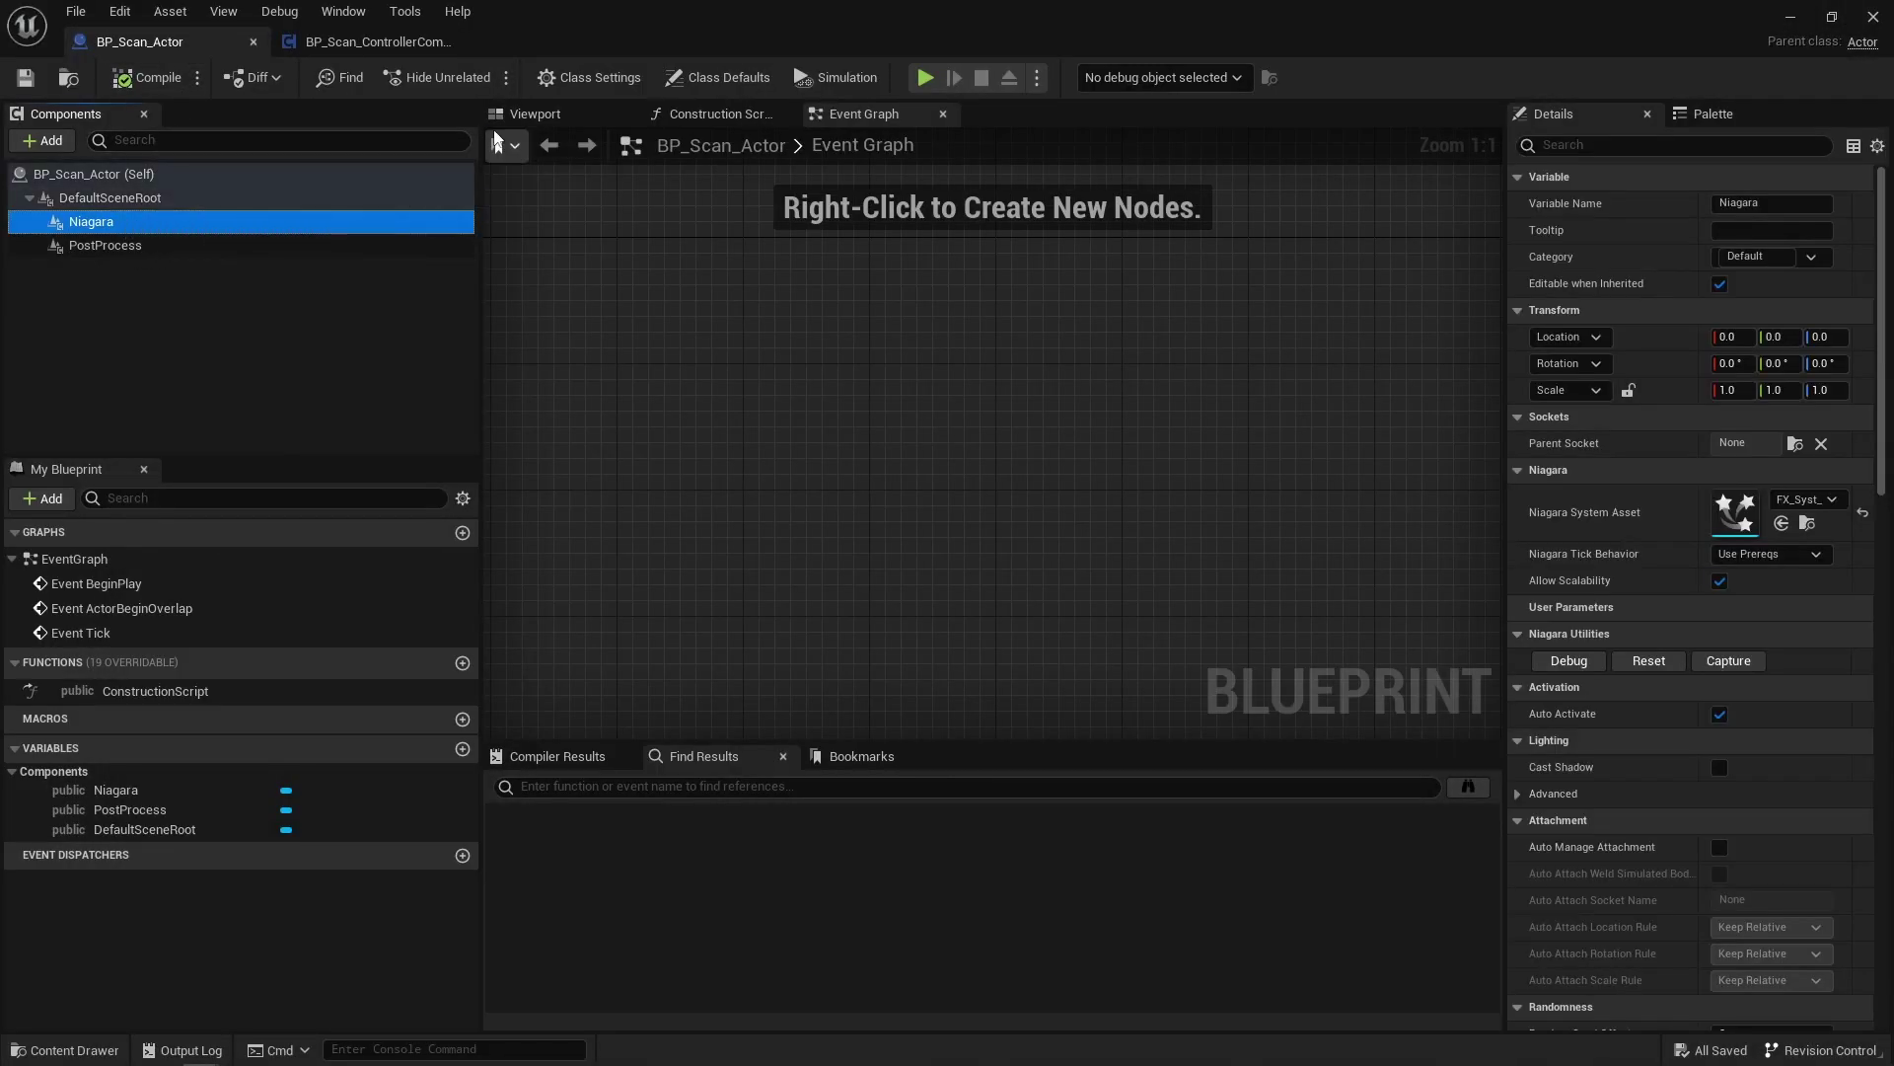
pyautogui.click(534, 114)
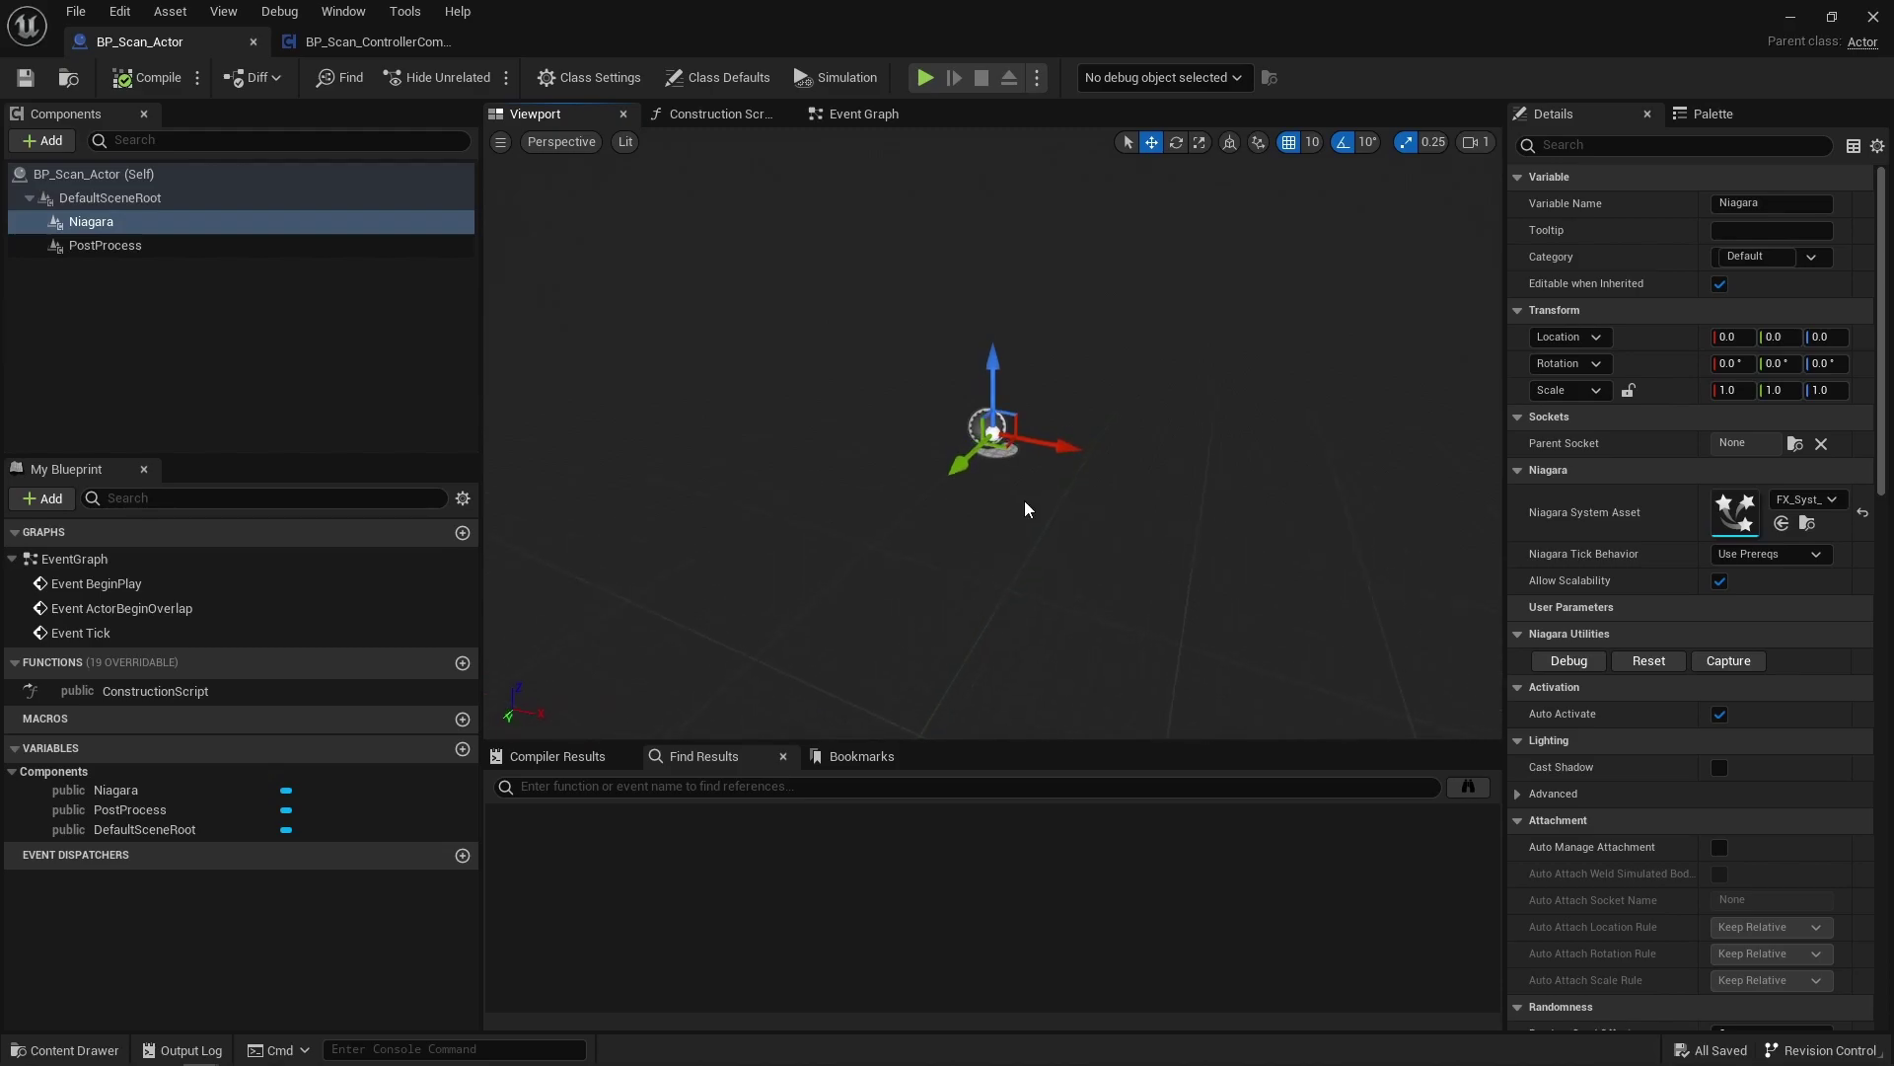
pyautogui.press('e')
pyautogui.moveTo(1014, 476); pyautogui.dragTo(1105, 459)
pyautogui.click(1863, 365)
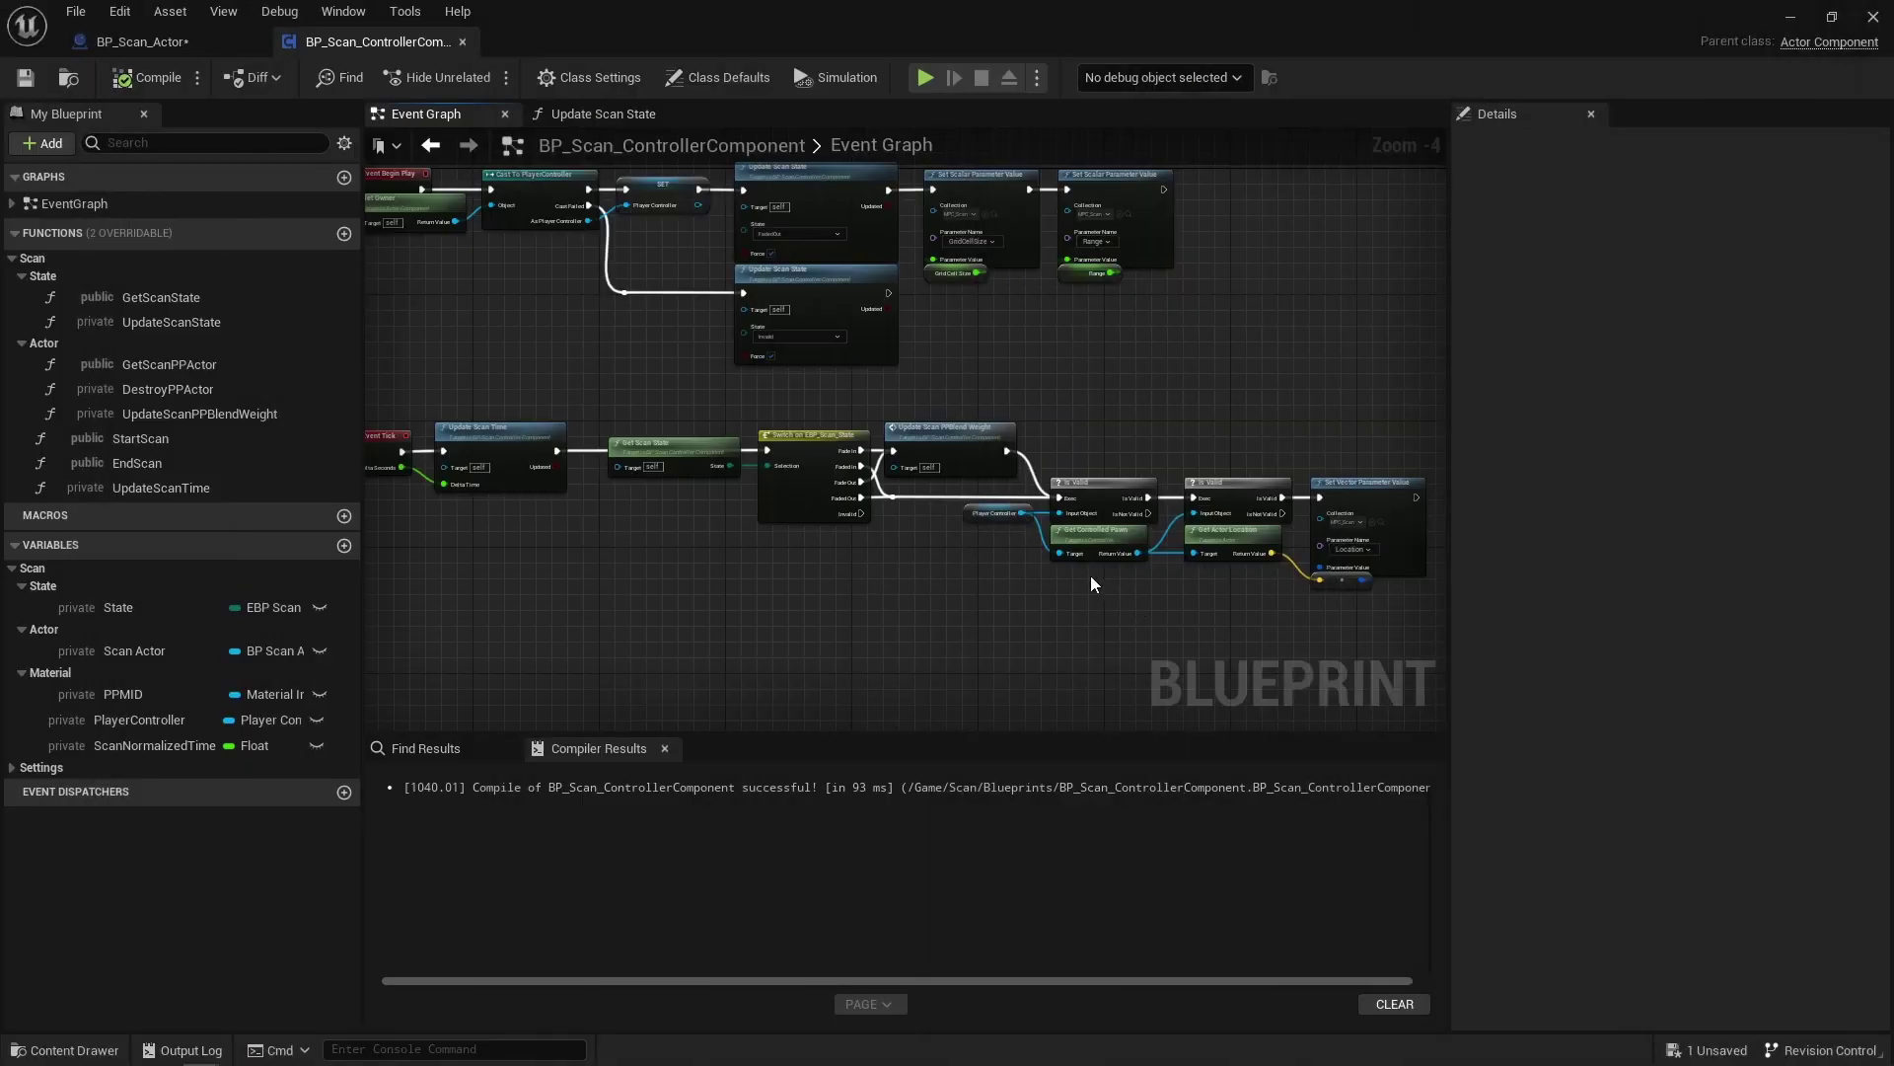
# Step: Collapse the selected player-location nodes in the controller's Event Graph into a function named UpdateScanLocation
pyautogui.scroll(3, 1384, 634)
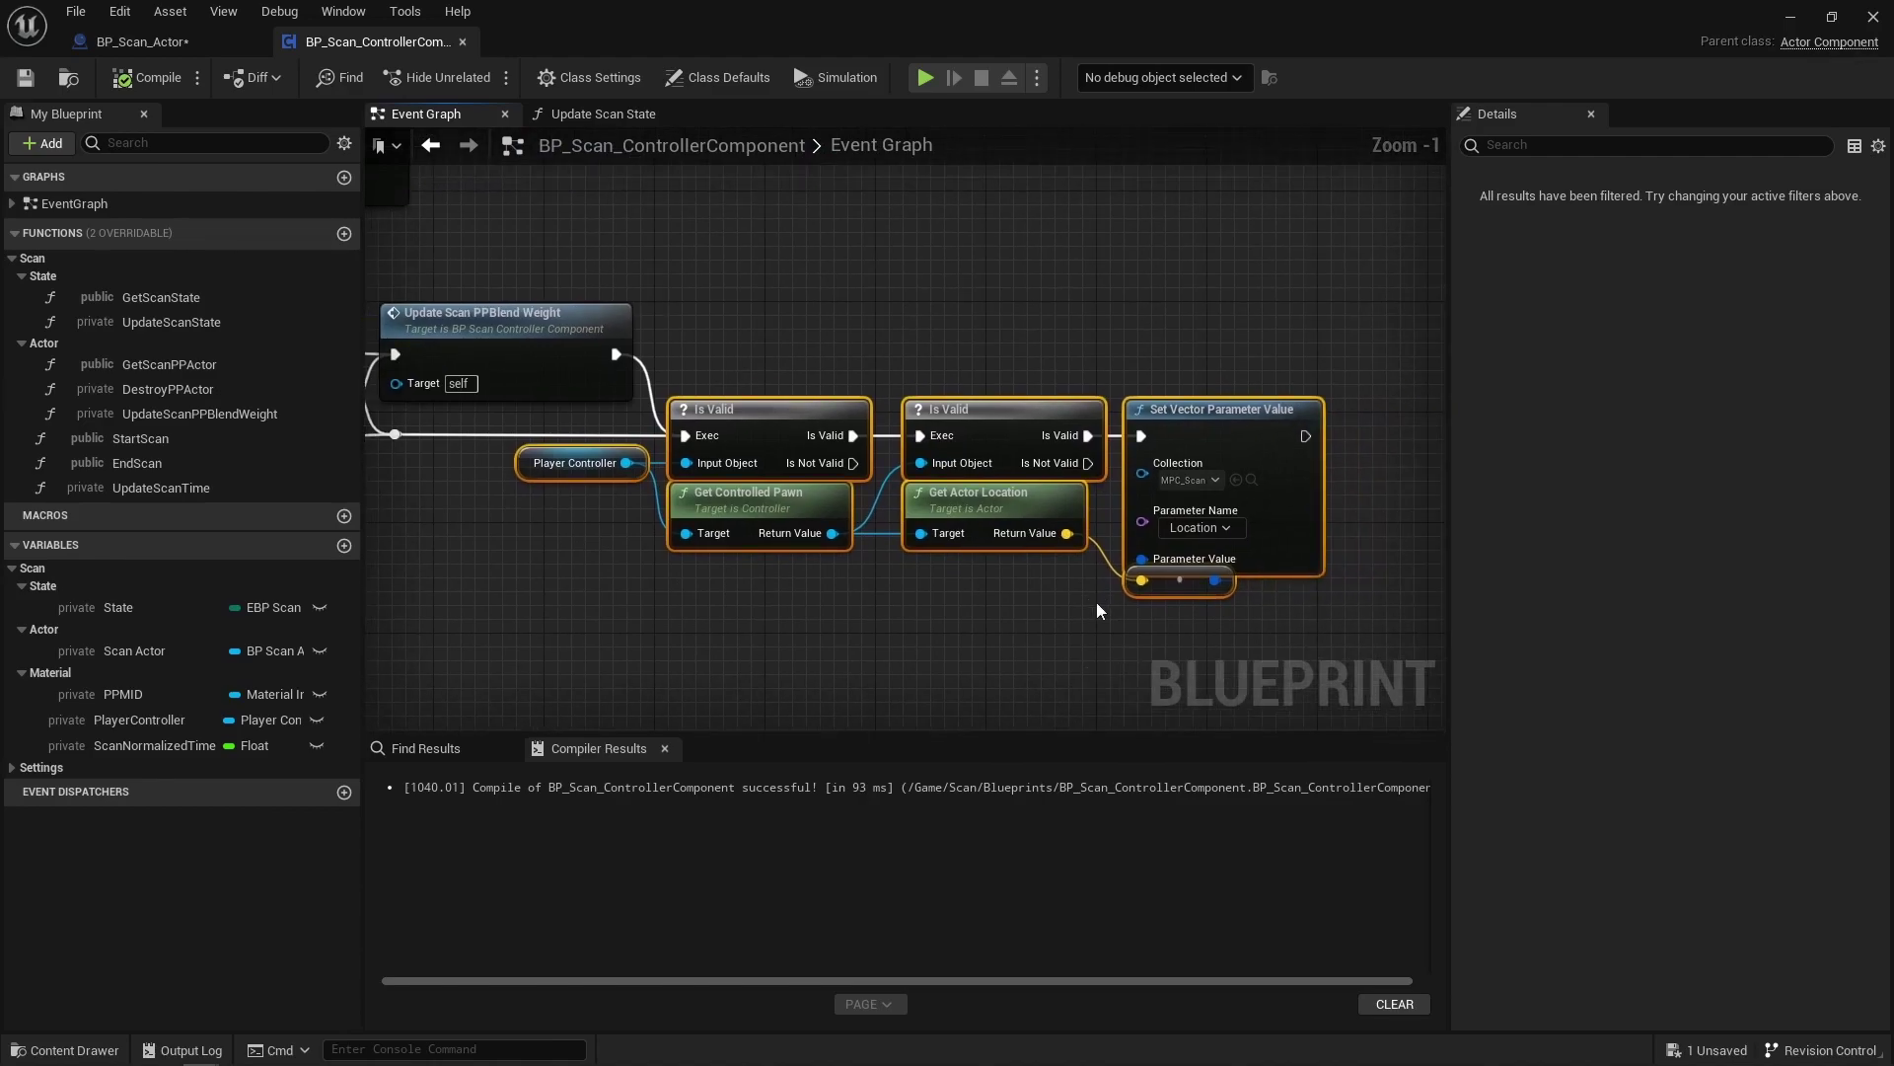
pyautogui.rightClick(780, 430)
pyautogui.click(878, 692)
pyautogui.write('UpdateScanLocation')
pyautogui.press('Return')
# Step: Move UpdateScanLocation into the Scan category, make it Private, and reposition its call node beside Update Scan PPBlend Weight
pyautogui.moveTo(173, 513); pyautogui.dragTo(40, 259)
pyautogui.click(1729, 311)
pyautogui.click(1719, 357)
pyautogui.moveTo(910, 475); pyautogui.dragTo(757, 405)
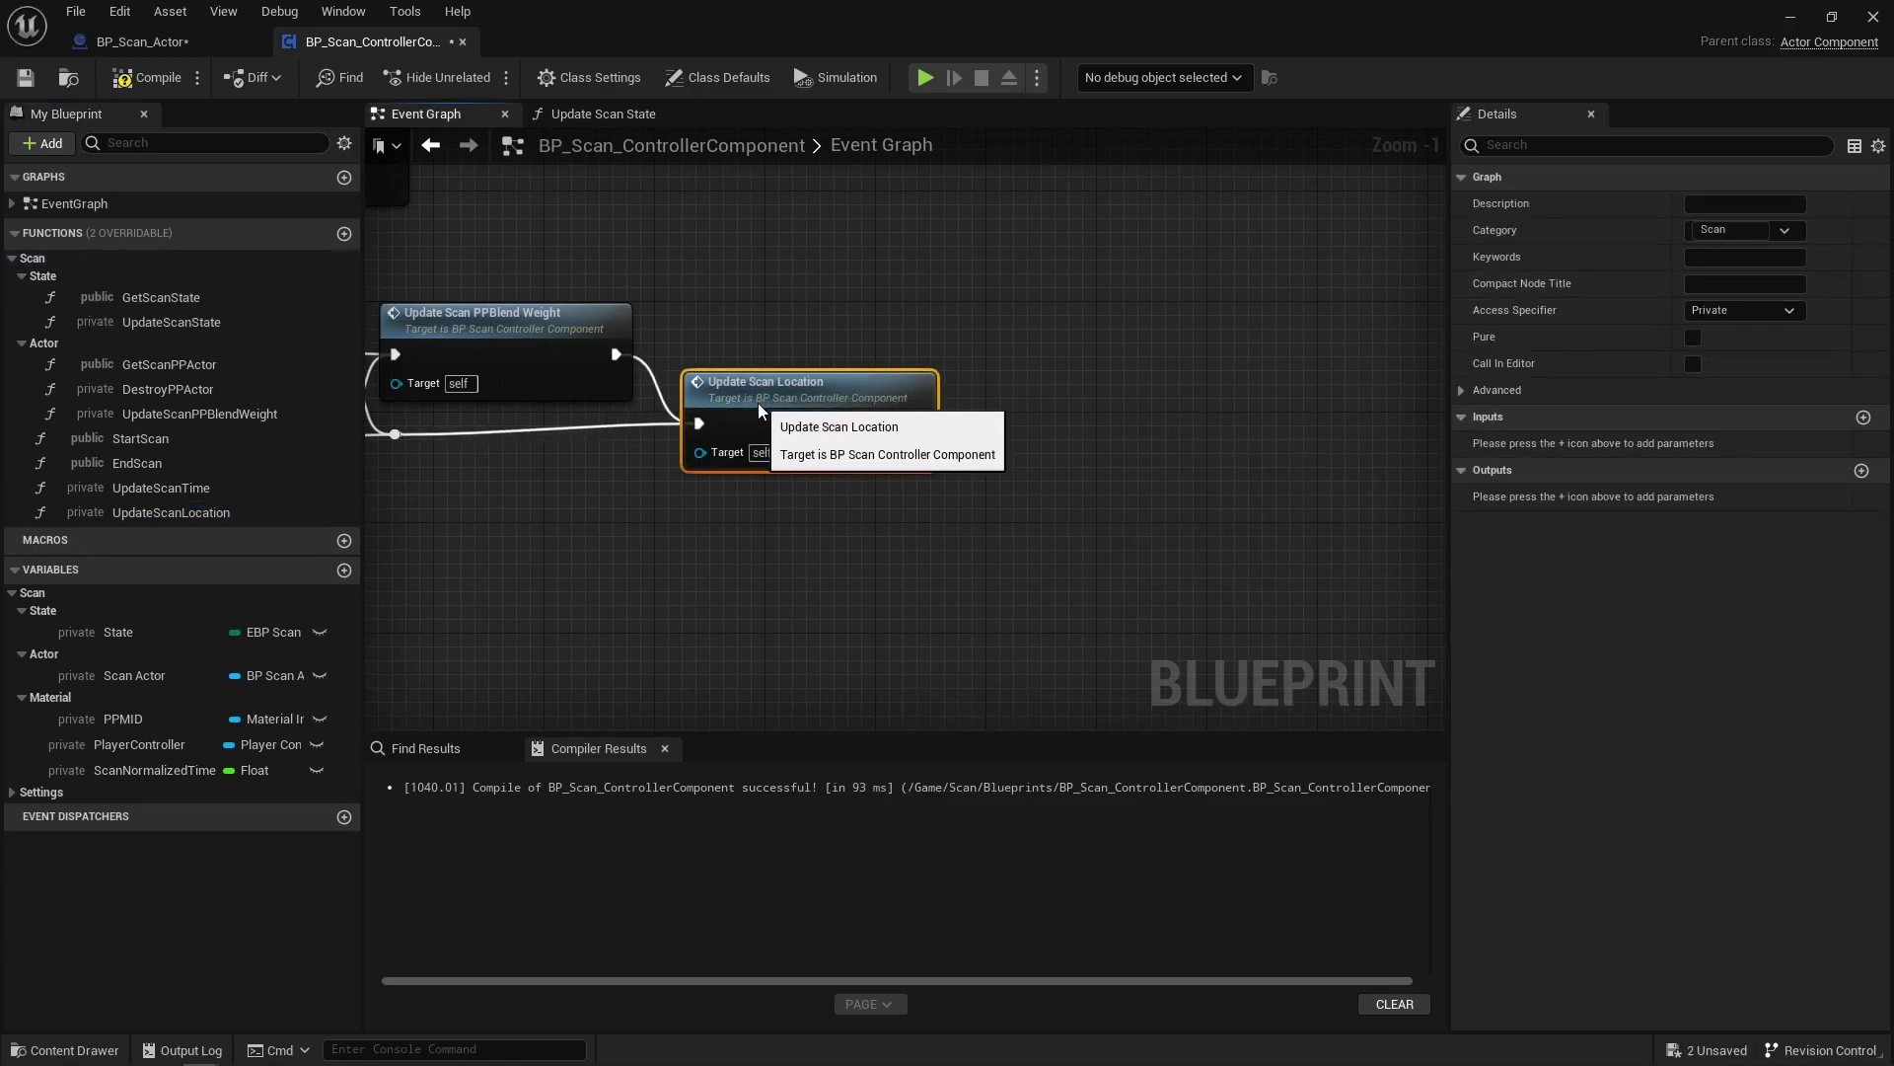
# Step: Inside UpdateScanLocation, promote the Get Actor Location result to a local variable named ThisLocation
pyautogui.doubleClick(758, 405)
pyautogui.moveTo(964, 493); pyautogui.dragTo(1064, 643)
pyautogui.click(1068, 607)
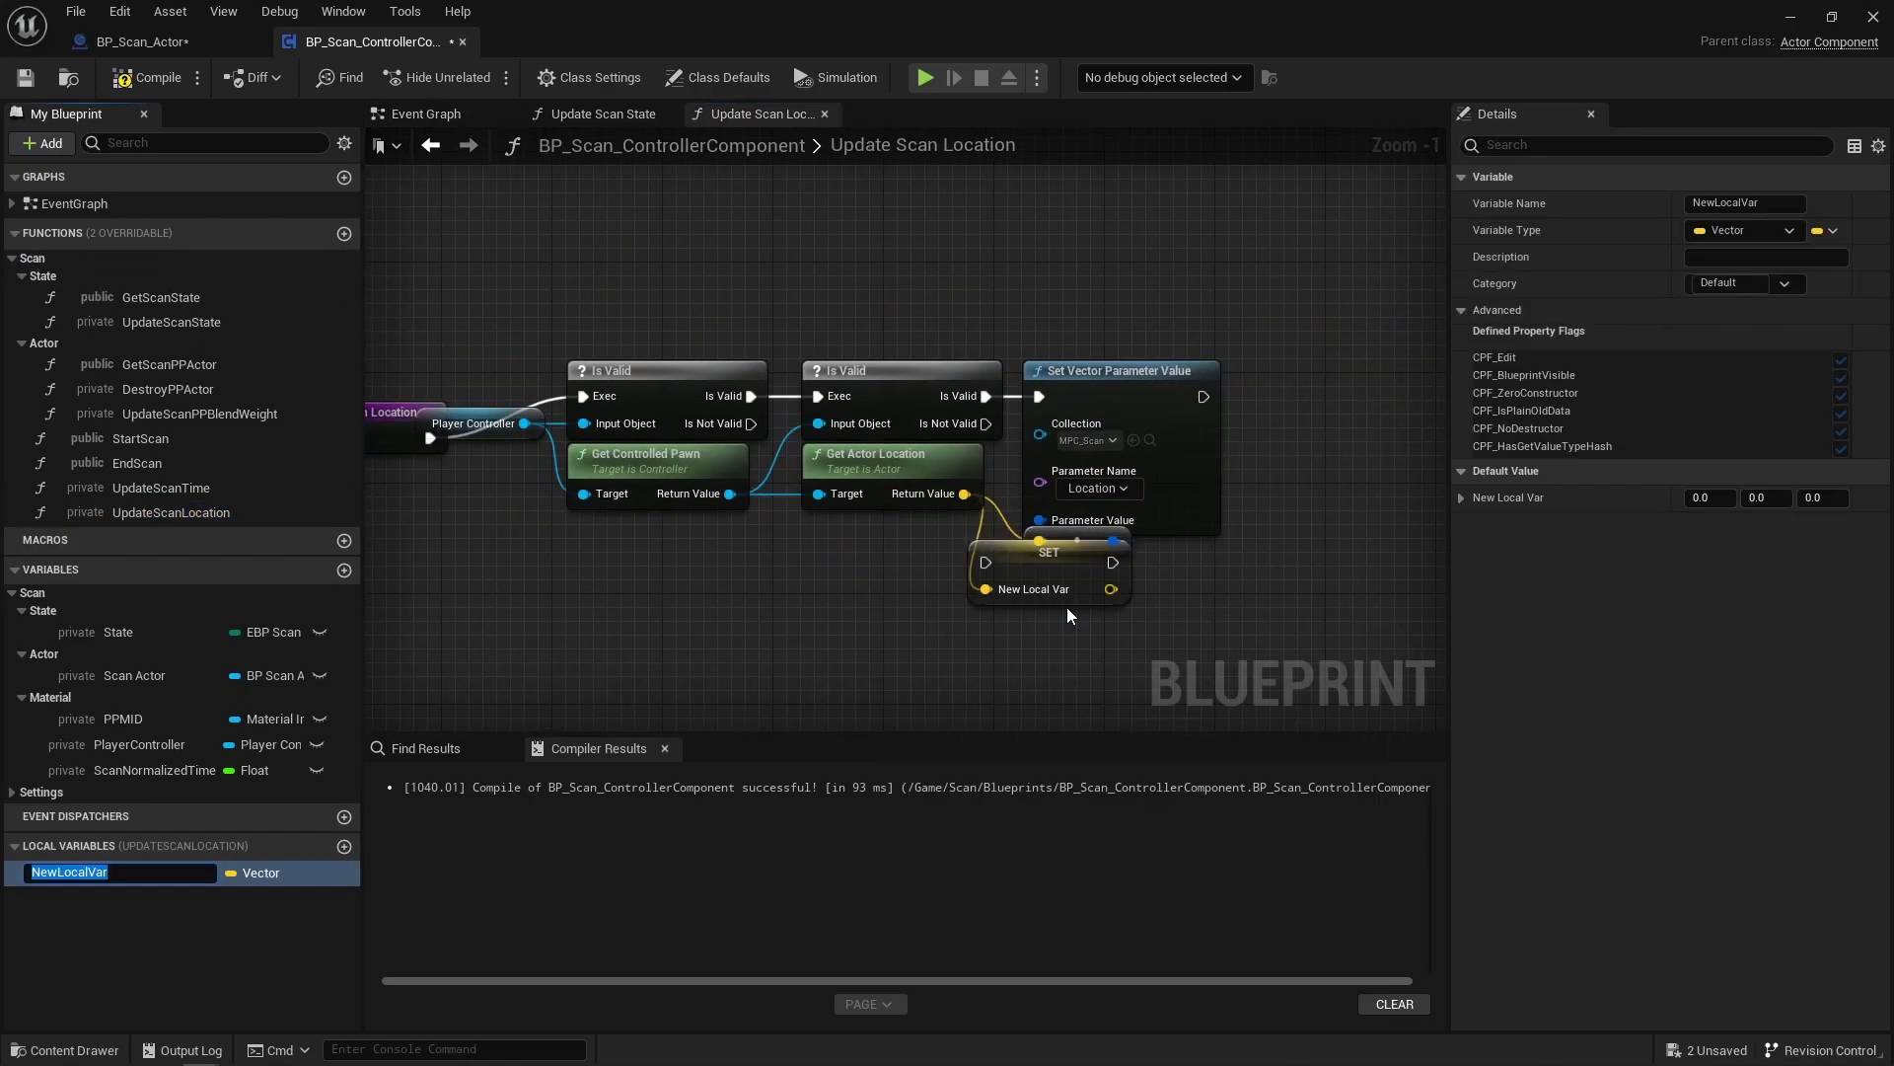
pyautogui.write('ThisLocation')
pyautogui.press('Return')
# Step: Insert the ThisLocation setter before Set Vector Parameter Value, feed its output into the parameter value, and align the nodes
pyautogui.moveTo(1032, 305); pyautogui.dragTo(1279, 578)
pyautogui.moveTo(1095, 389); pyautogui.dragTo(1302, 389)
pyautogui.click(1174, 477)
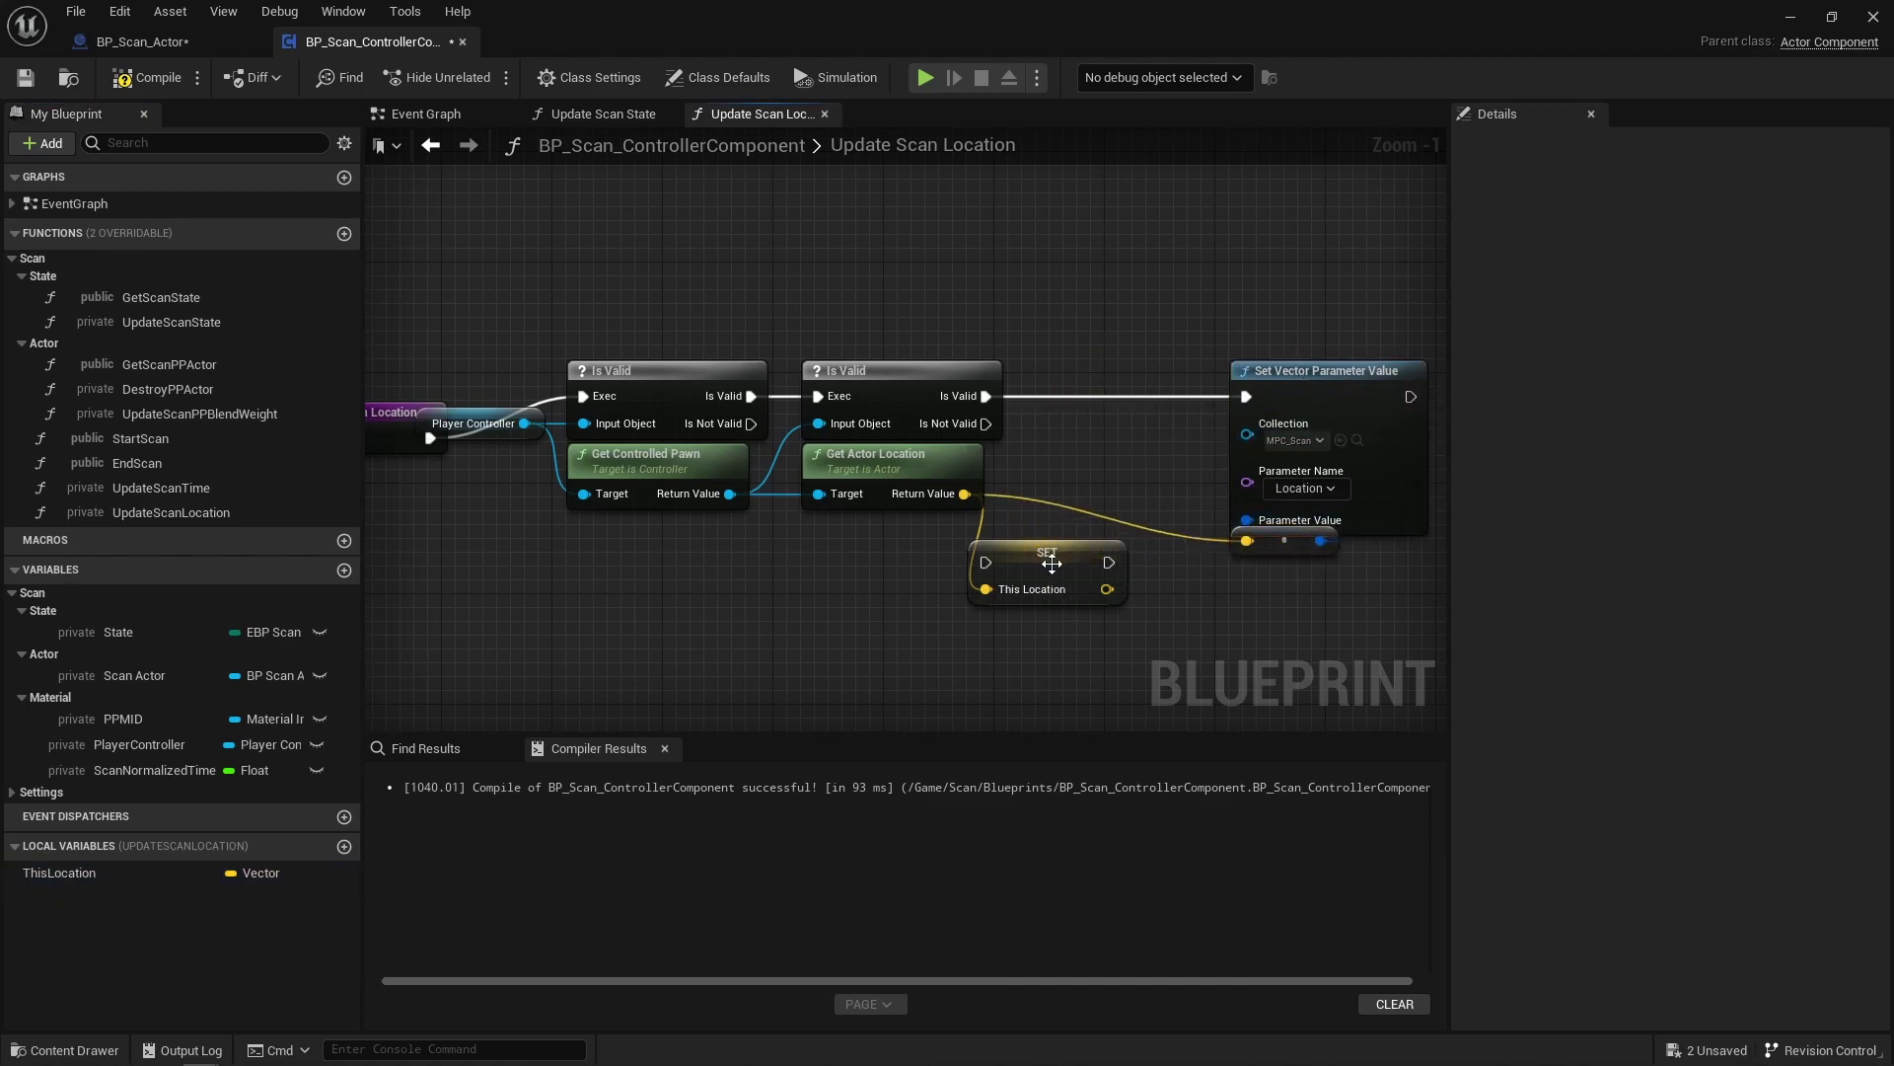
pyautogui.moveTo(1052, 563); pyautogui.dragTo(1106, 387)
pyautogui.moveTo(986, 396); pyautogui.dragTo(1041, 383)
pyautogui.moveTo(1124, 383); pyautogui.dragTo(1246, 541)
pyautogui.click(623, 586)
pyautogui.moveTo(622, 586); pyautogui.dragTo(815, 558, button='right')
pyautogui.moveTo(523, 405); pyautogui.dragTo(563, 366)
pyautogui.click(986, 577)
# Step: Place a Scan Actor getter after Set Vector Parameter Value and add an Is Valid check on it
pyautogui.moveTo(987, 577); pyautogui.dragTo(408, 615, button='right')
pyautogui.keyDown('ctrl'); pyautogui.moveTo(119, 676); pyautogui.dragTo(1119, 424); pyautogui.keyUp('ctrl')
pyautogui.moveTo(1212, 441); pyautogui.dragTo(1265, 416)
pyautogui.write('isv')
pyautogui.press('Down')
pyautogui.press('Return')
# Step: Get the Scan Actor's Niagara component and duplicate the Is Valid check for it
pyautogui.moveTo(1262, 400); pyautogui.dragTo(1013, 386, button='right')
pyautogui.moveTo(962, 428); pyautogui.dragTo(1027, 528)
pyautogui.write('niagara var')
pyautogui.click(1119, 890)
pyautogui.click(1079, 403)
pyautogui.hotkey('ctrl', 'd')
pyautogui.moveTo(1159, 539); pyautogui.dragTo(1160, 538)
# Step: Align the two validity checks and connect them after Set Vector Parameter Value
pyautogui.moveTo(913, 427); pyautogui.dragTo(913, 461)
pyautogui.moveTo(927, 363); pyautogui.dragTo(1245, 533)
pyautogui.moveTo(1061, 419); pyautogui.dragTo(844, 417)
pyautogui.click(1075, 495)
pyautogui.moveTo(1075, 495); pyautogui.dragTo(1076, 469)
pyautogui.click(1101, 549)
# Step: Add a Set World Location node for the Niagara component after the second Is Valid, with its target wire rerouted neatly
pyautogui.moveTo(1101, 548); pyautogui.dragTo(771, 570, button='right')
pyautogui.moveTo(792, 490); pyautogui.dragTo(1025, 501)
pyautogui.write('set world locat')
pyautogui.press('Return')
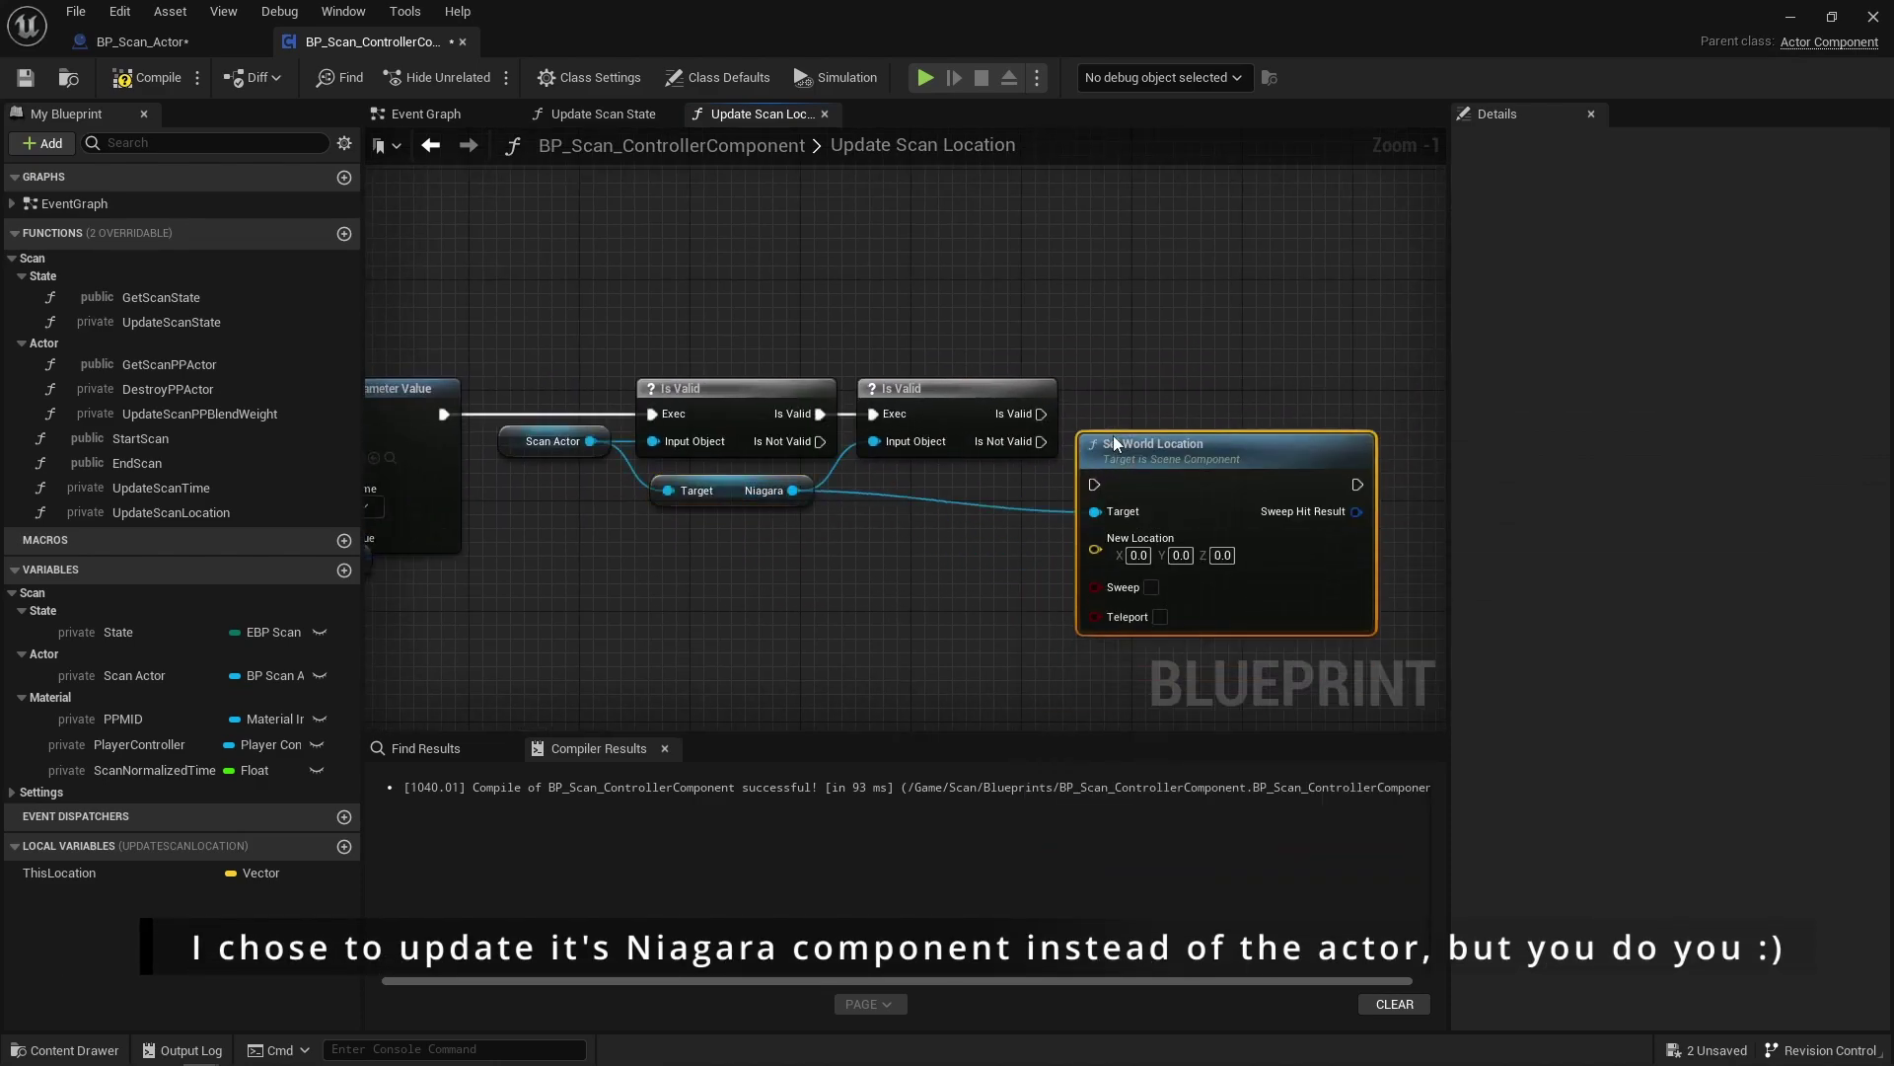
pyautogui.moveTo(1042, 414); pyautogui.dragTo(1046, 417)
pyautogui.moveTo(1042, 489); pyautogui.dragTo(1058, 489)
pyautogui.keyDown('shift'); pyautogui.click(765, 498); pyautogui.keyUp('shift')
pyautogui.press('q')
pyautogui.click(757, 563)
# Step: Snap ThisLocation with a Vector Snapped to Grid node that uses GridCellSize as its grid size
pyautogui.keyDown('ctrl'); pyautogui.moveTo(79, 873); pyautogui.dragTo(796, 556); pyautogui.keyUp('ctrl')
pyautogui.write('snap')
pyautogui.press('Return')
pyautogui.click(12, 794)
pyautogui.scroll(-2, 56, 801)
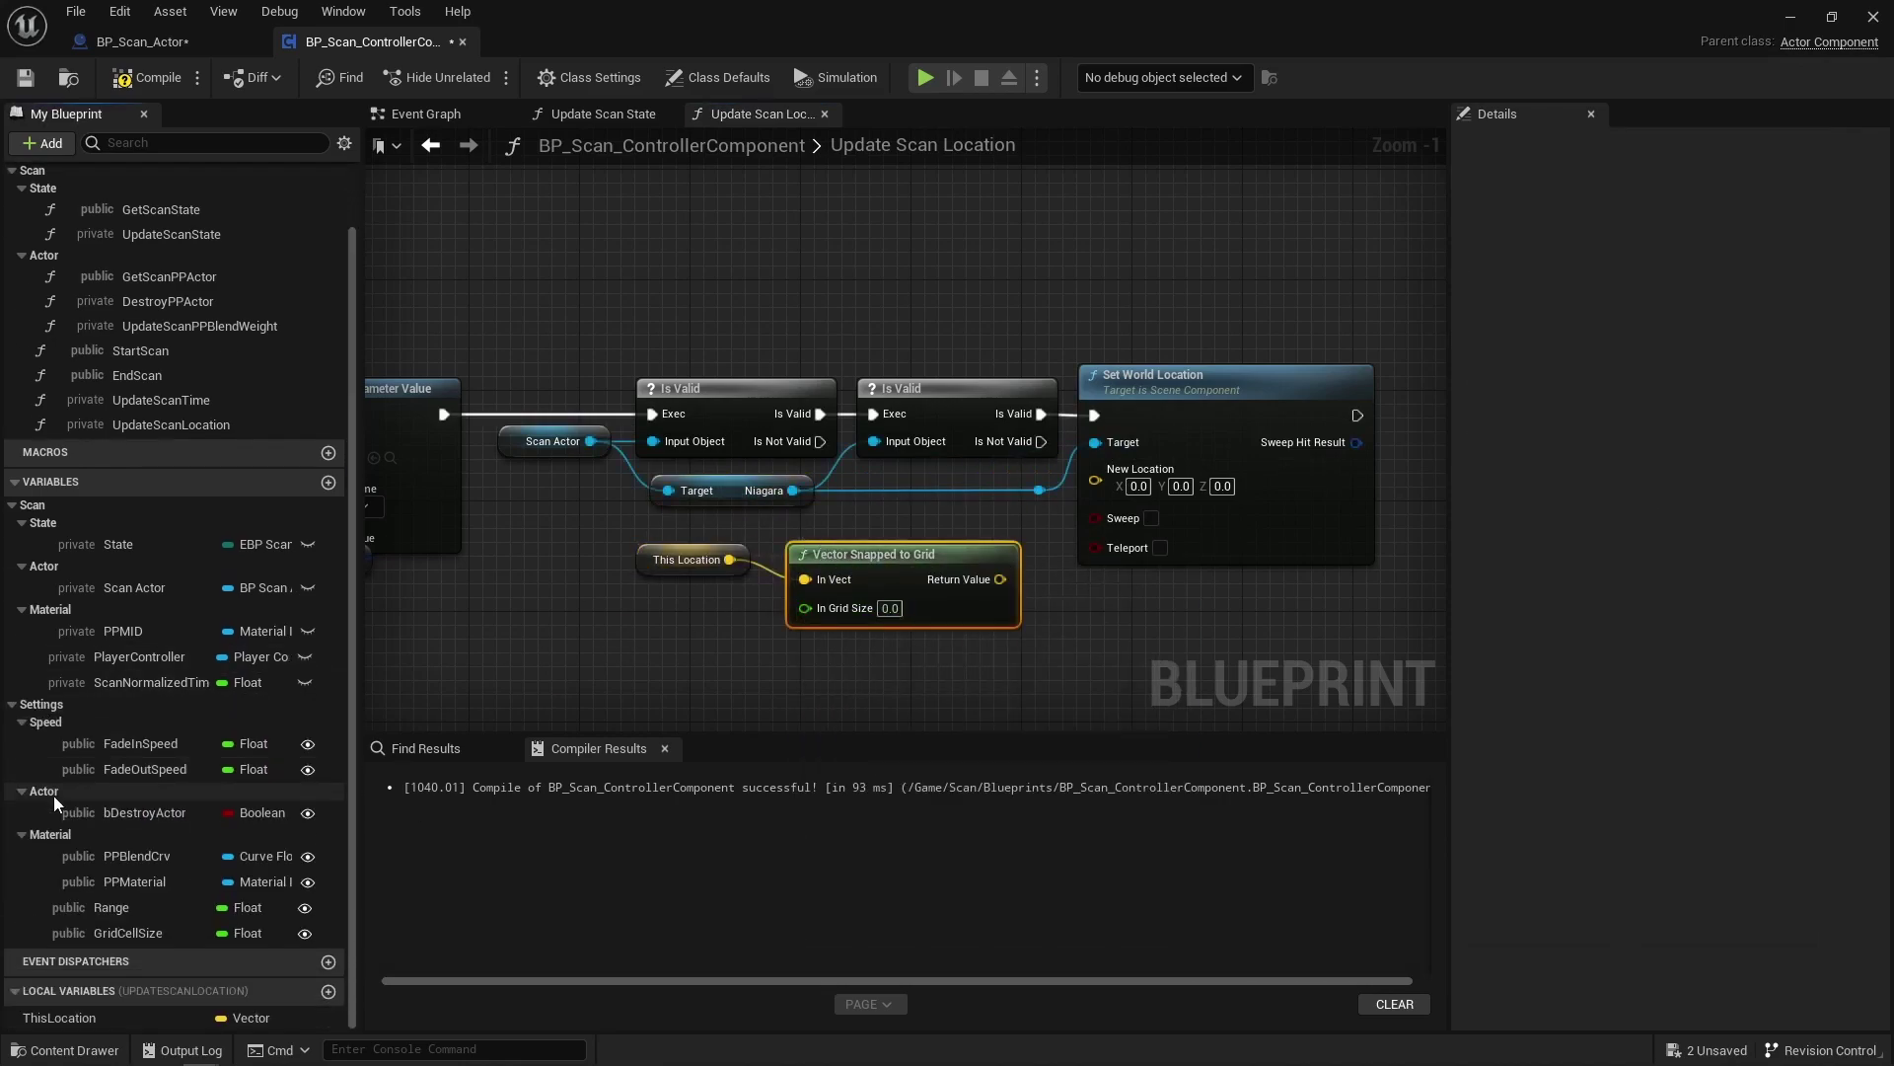
pyautogui.moveTo(128, 933); pyautogui.dragTo(806, 607)
# Step: Feed the snapped vector into Set World Location's New Location, enable Teleport, and line up the snapping nodes
pyautogui.moveTo(973, 579); pyautogui.dragTo(1095, 480)
pyautogui.click(1161, 526)
pyautogui.moveTo(1006, 654); pyautogui.dragTo(690, 562)
pyautogui.press('q')
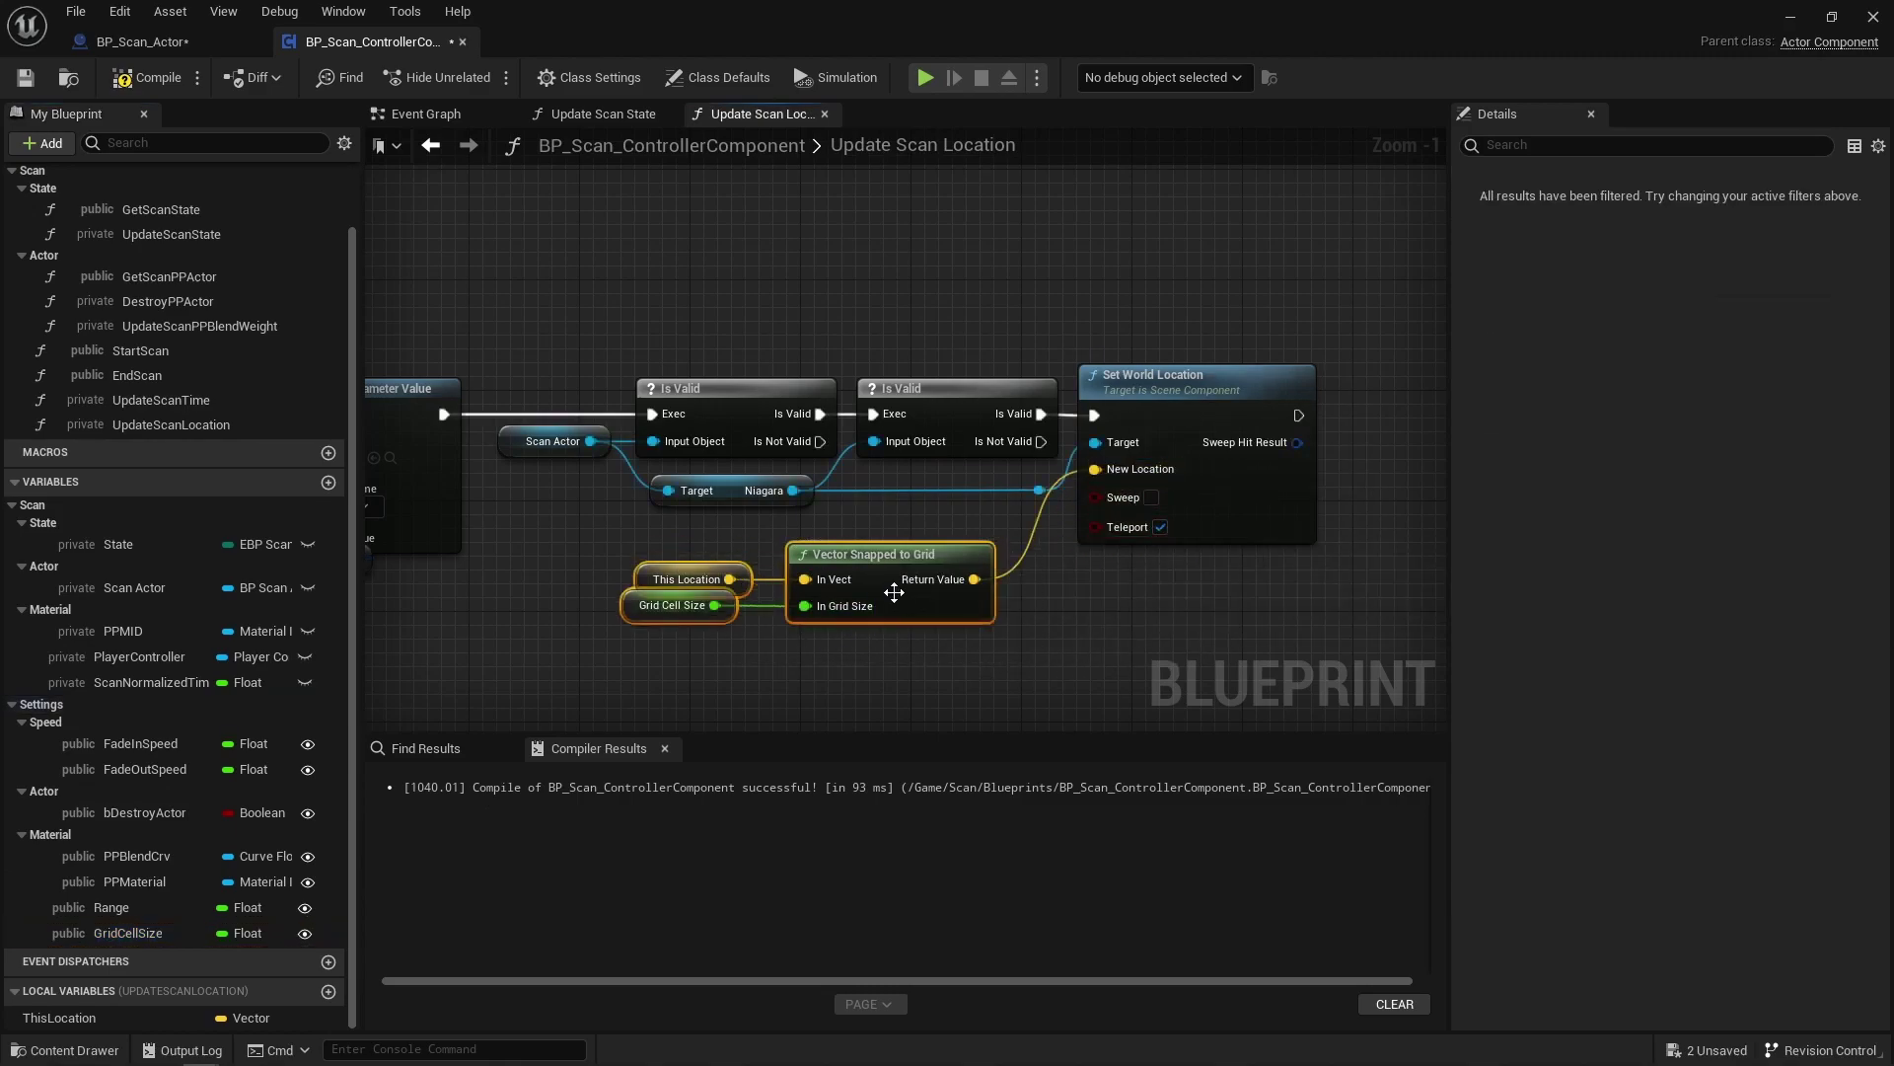
pyautogui.moveTo(892, 592); pyautogui.dragTo(905, 565)
pyautogui.moveTo(691, 582); pyautogui.dragTo(707, 582)
pyautogui.click(867, 651)
pyautogui.moveTo(889, 567); pyautogui.dragTo(943, 567)
pyautogui.click(945, 632)
# Step: Check the complete UpdateScanLocation graph and save all modified assets
pyautogui.scroll(-3, 945, 631)
pyautogui.moveTo(945, 632); pyautogui.dragTo(1055, 614, button='right')
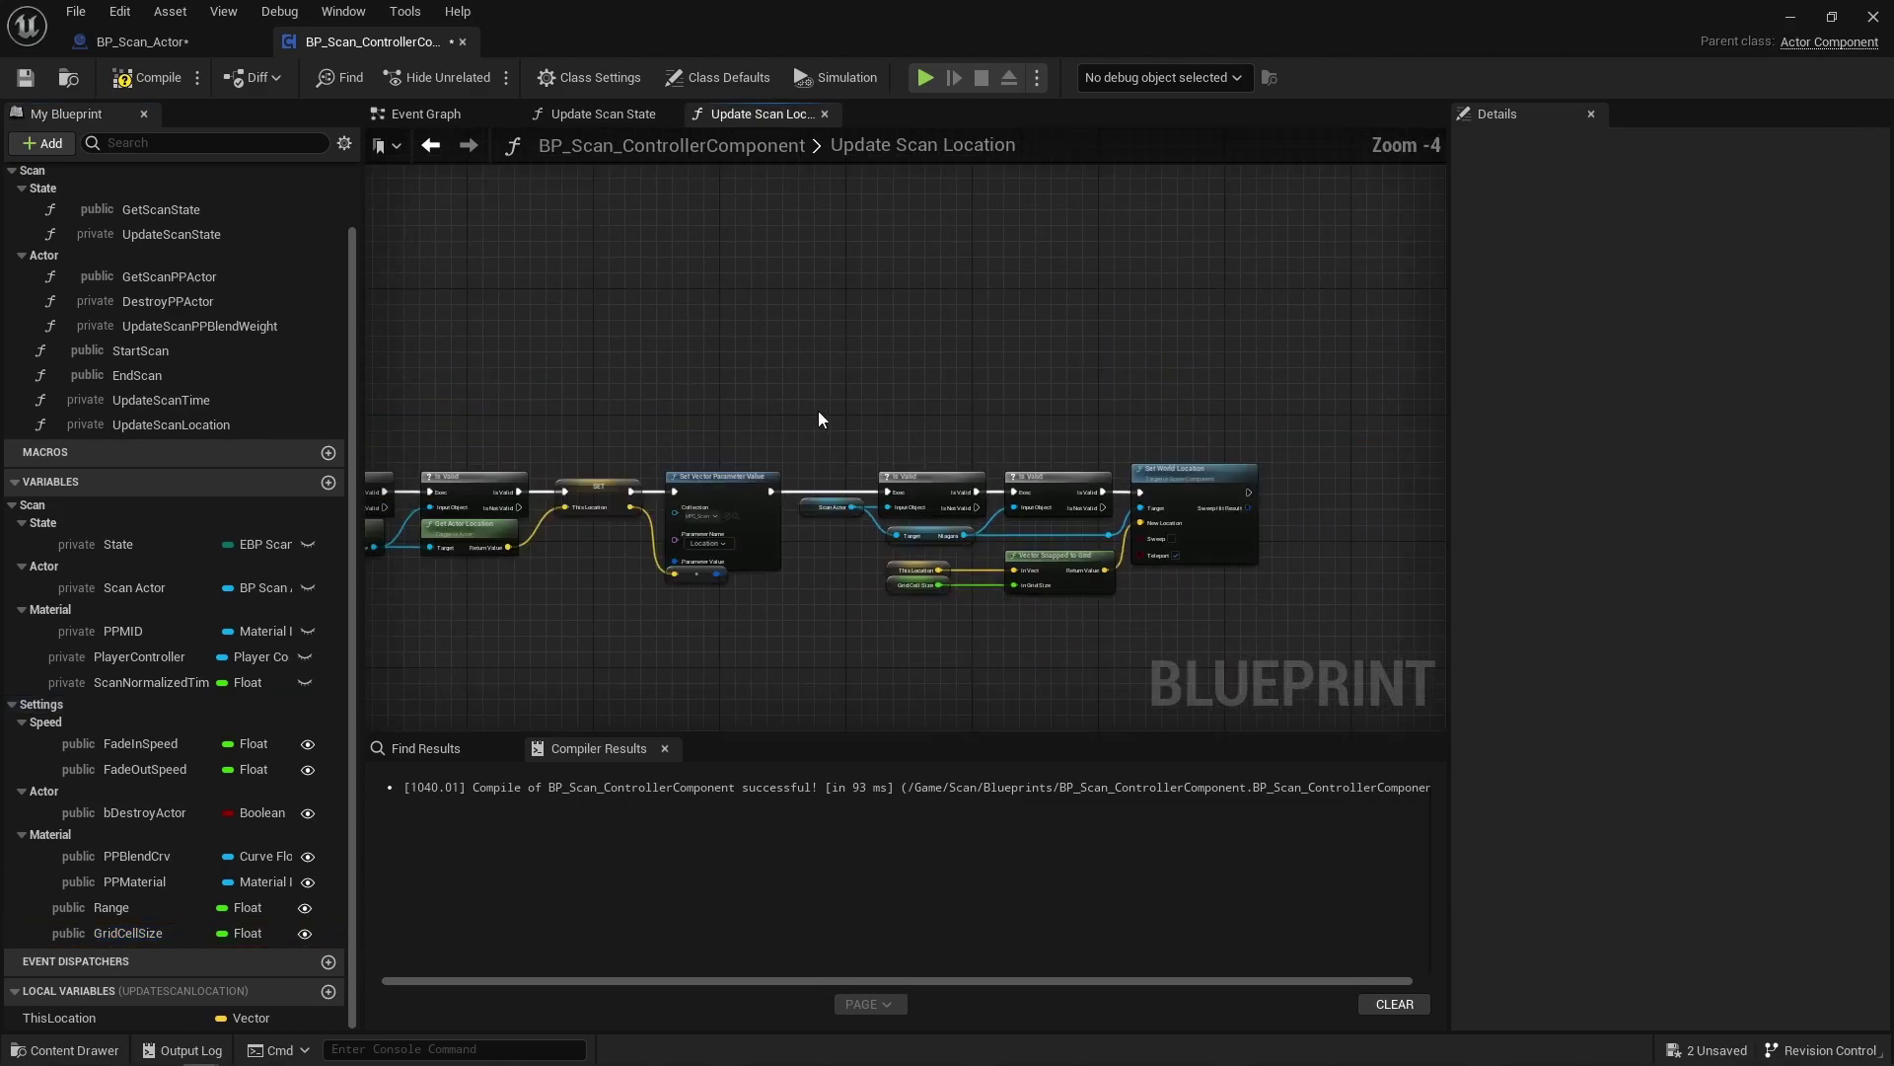
pyautogui.moveTo(681, 633); pyautogui.dragTo(1009, 647, button='right')
pyautogui.hotkey('ctrl', 'shift', 's')
# Step: Create a Collections folder inside the Particles folder and open it
pyautogui.hotkey('ctrl', 'space')
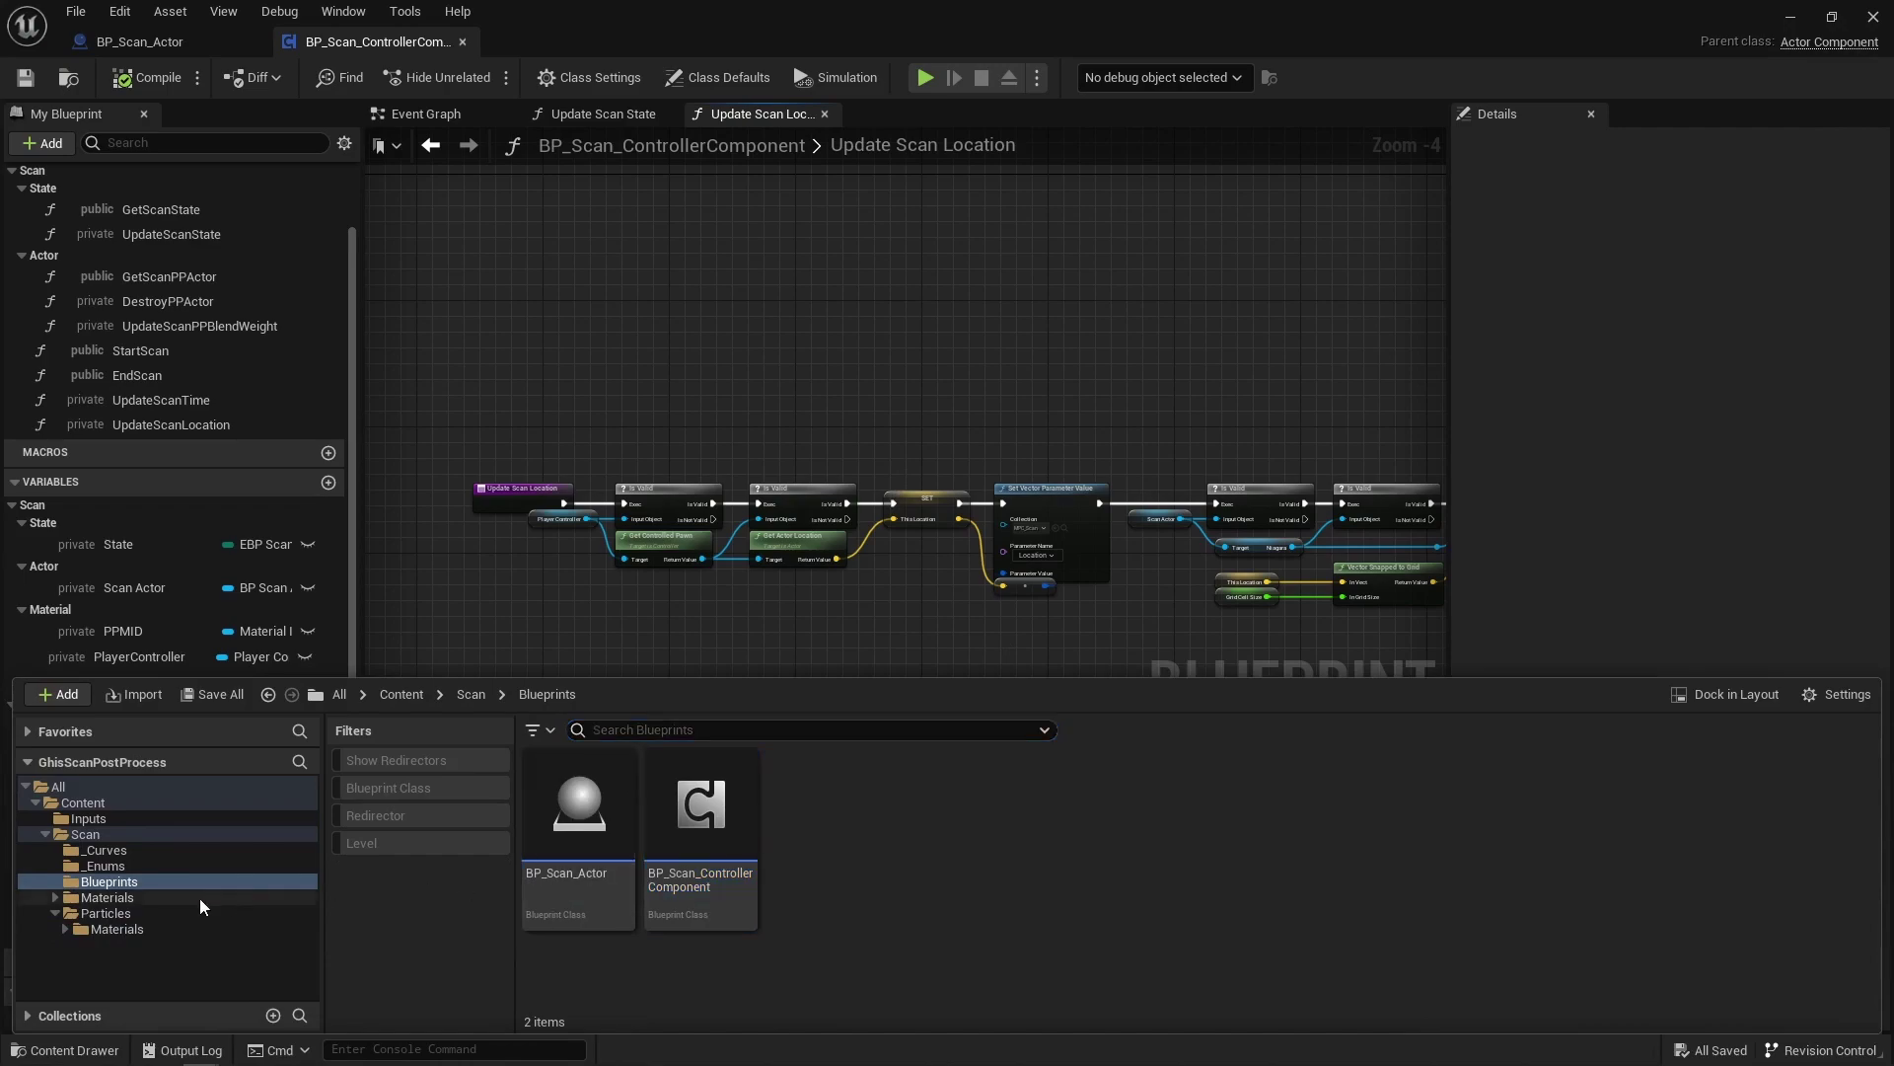
pyautogui.click(106, 913)
pyautogui.rightClick(892, 916)
pyautogui.click(991, 296)
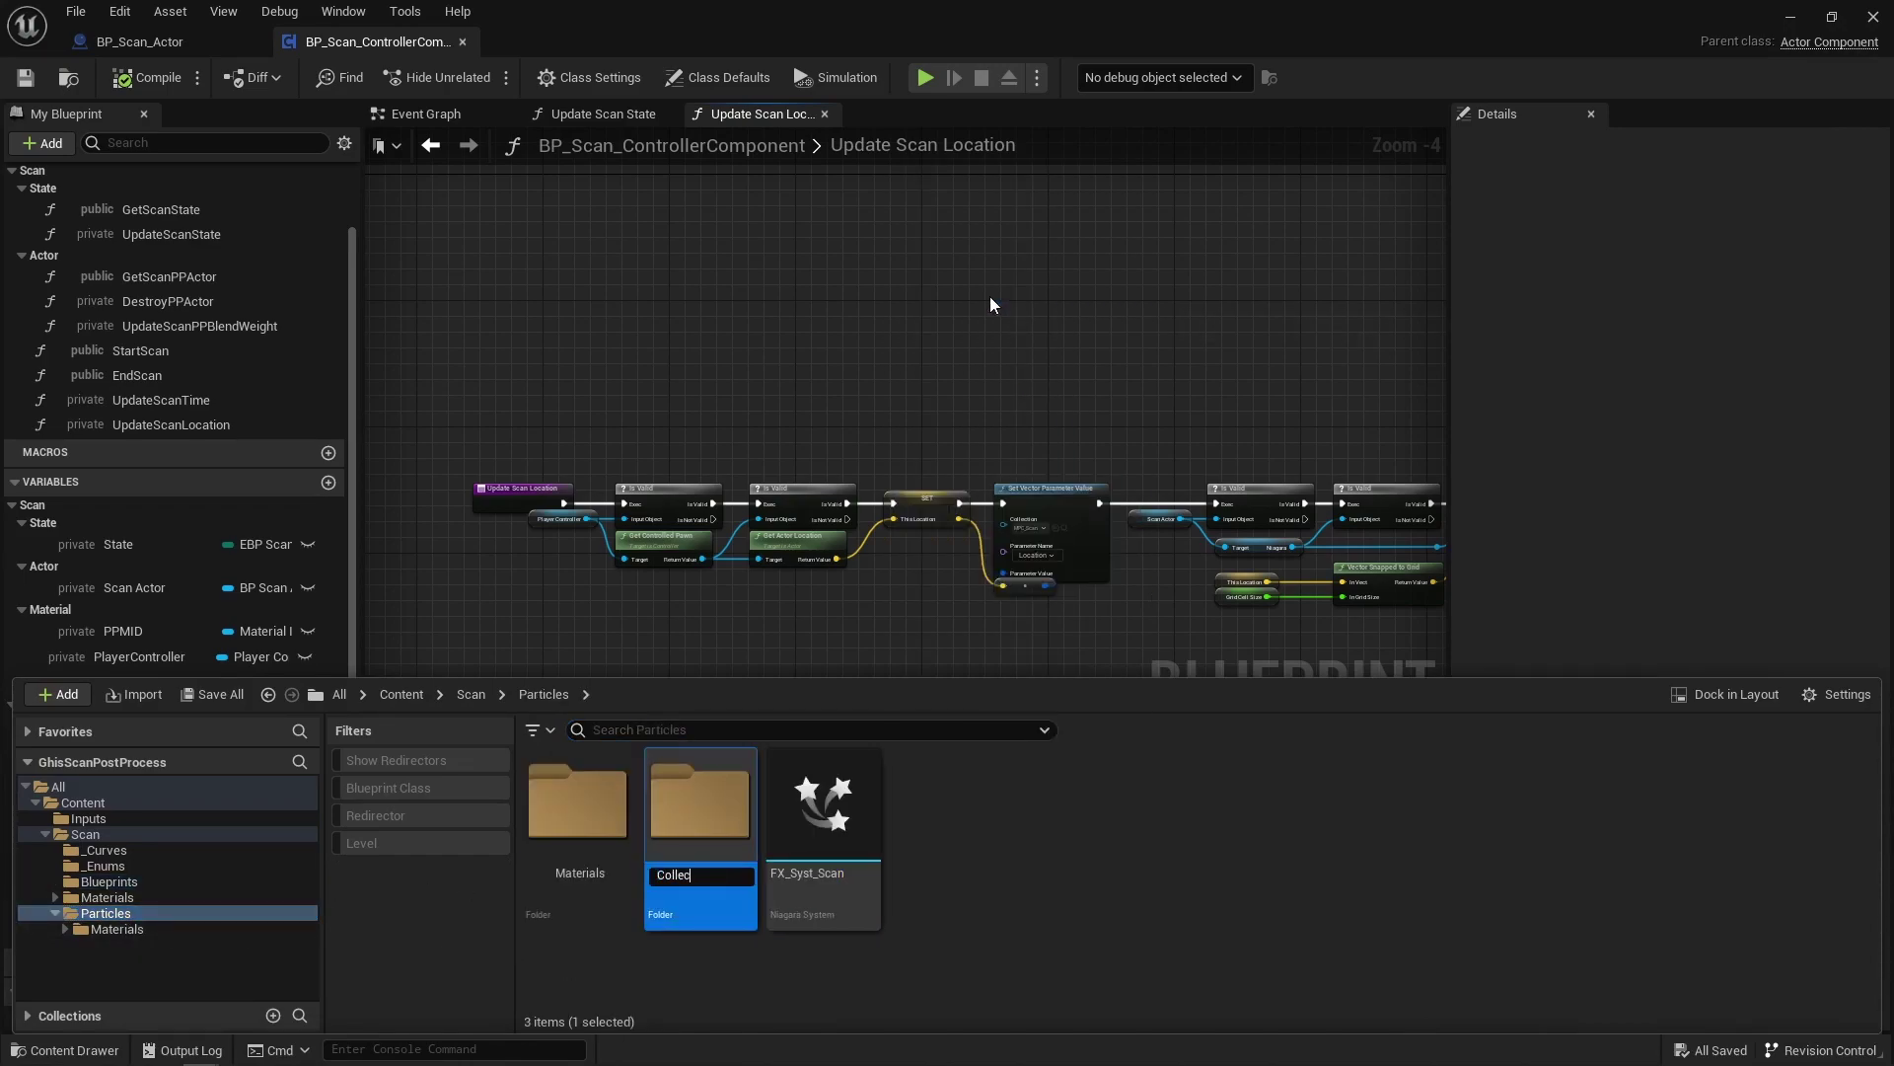
pyautogui.press('Return')
pyautogui.press('Return')
# Step: Create a Niagara Parameter Collection named NPC_Scan in the Collections folder and open it
pyautogui.rightClick(843, 820)
pyautogui.moveTo(920, 580)
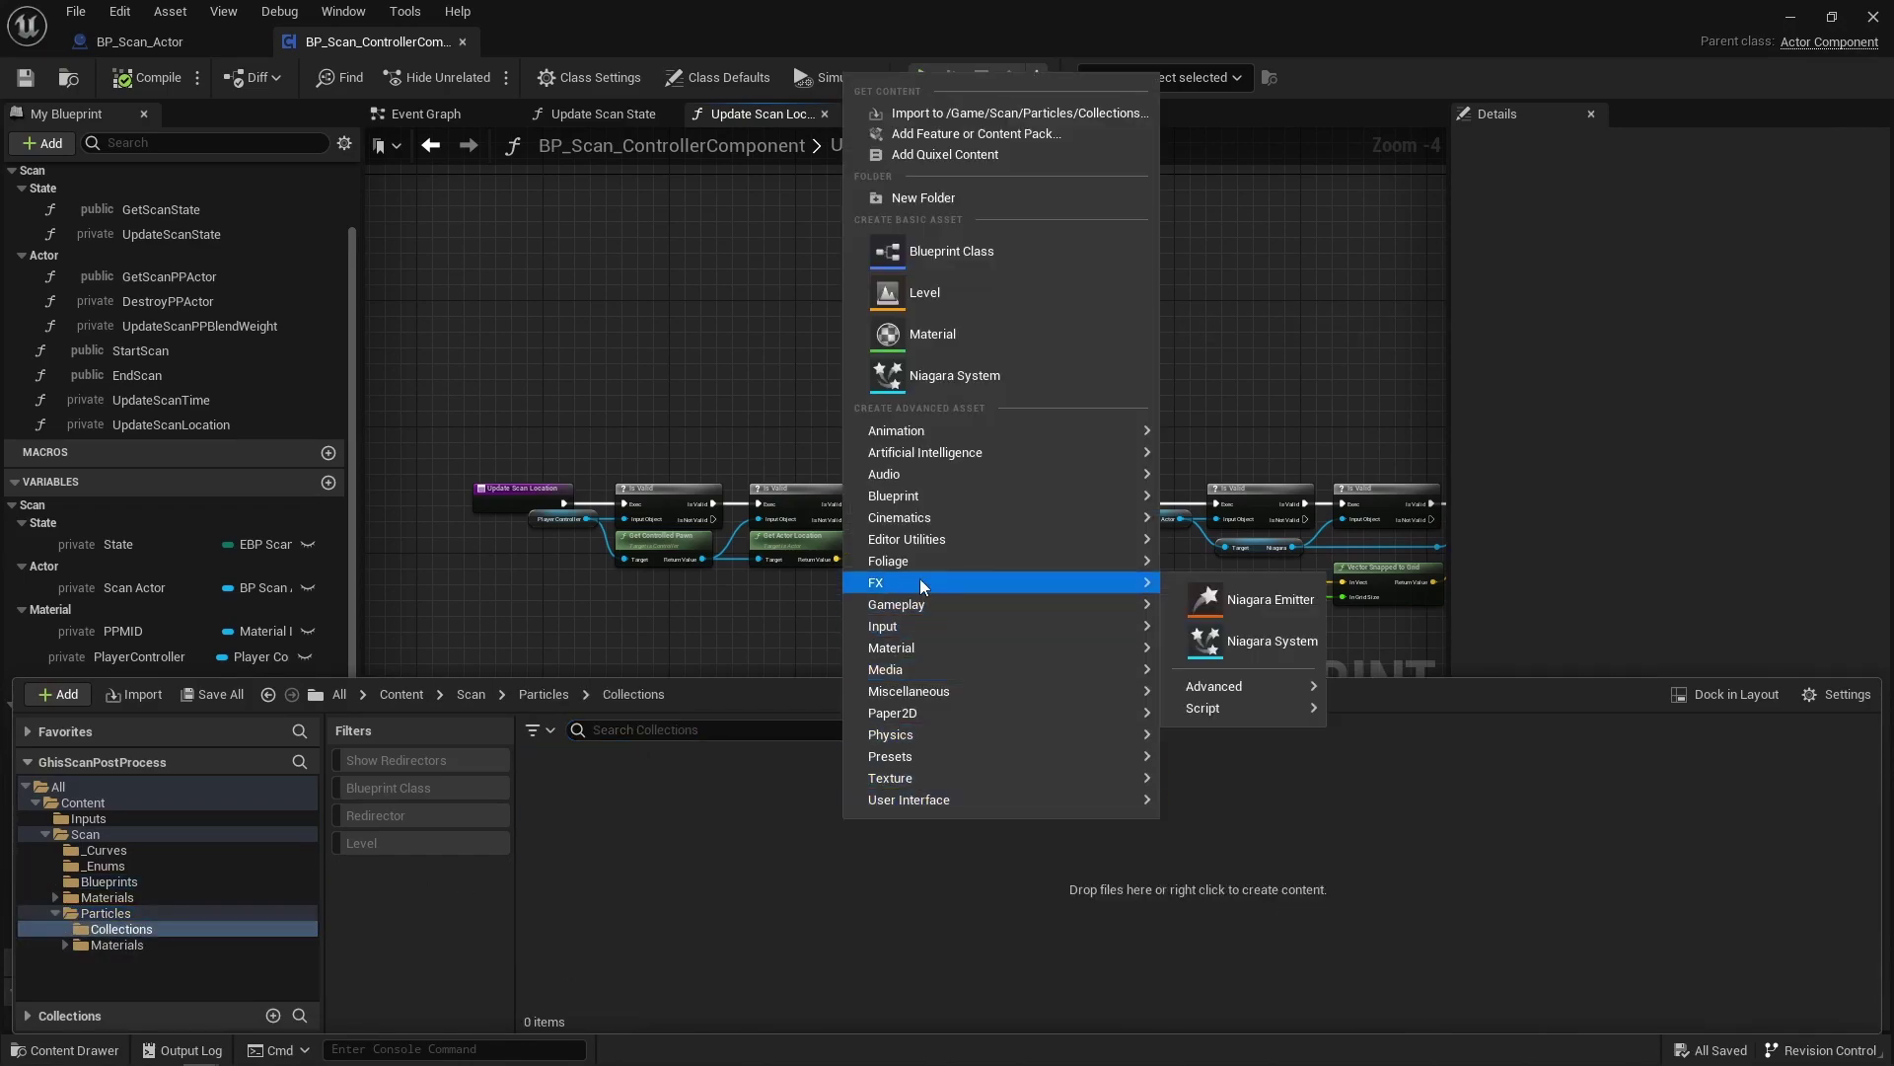
pyautogui.moveTo(1233, 688)
pyautogui.click(1474, 744)
pyautogui.write('NPC_Scan')
pyautogui.press('Return')
# Step: Set NPC_Scan's source material collection to MPC_Scan and inspect that source collection
pyautogui.click(898, 233)
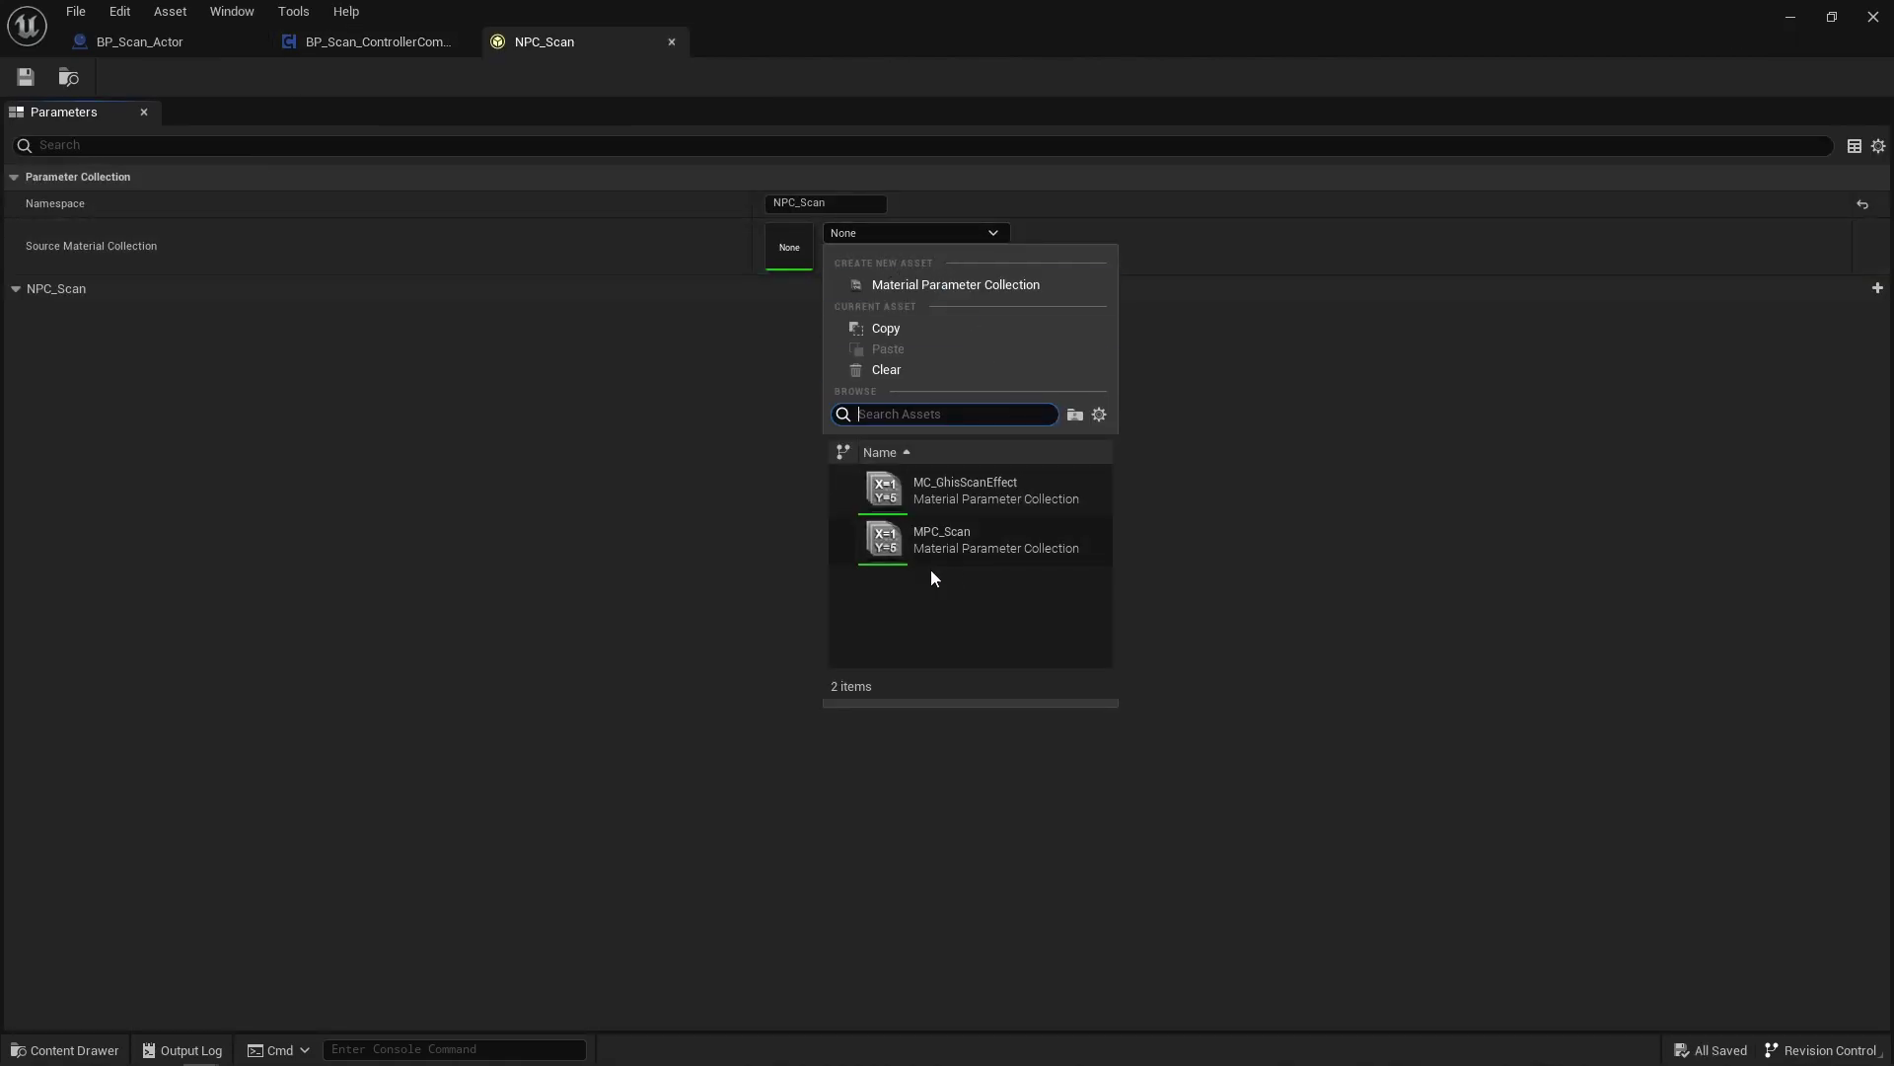
pyautogui.click(955, 532)
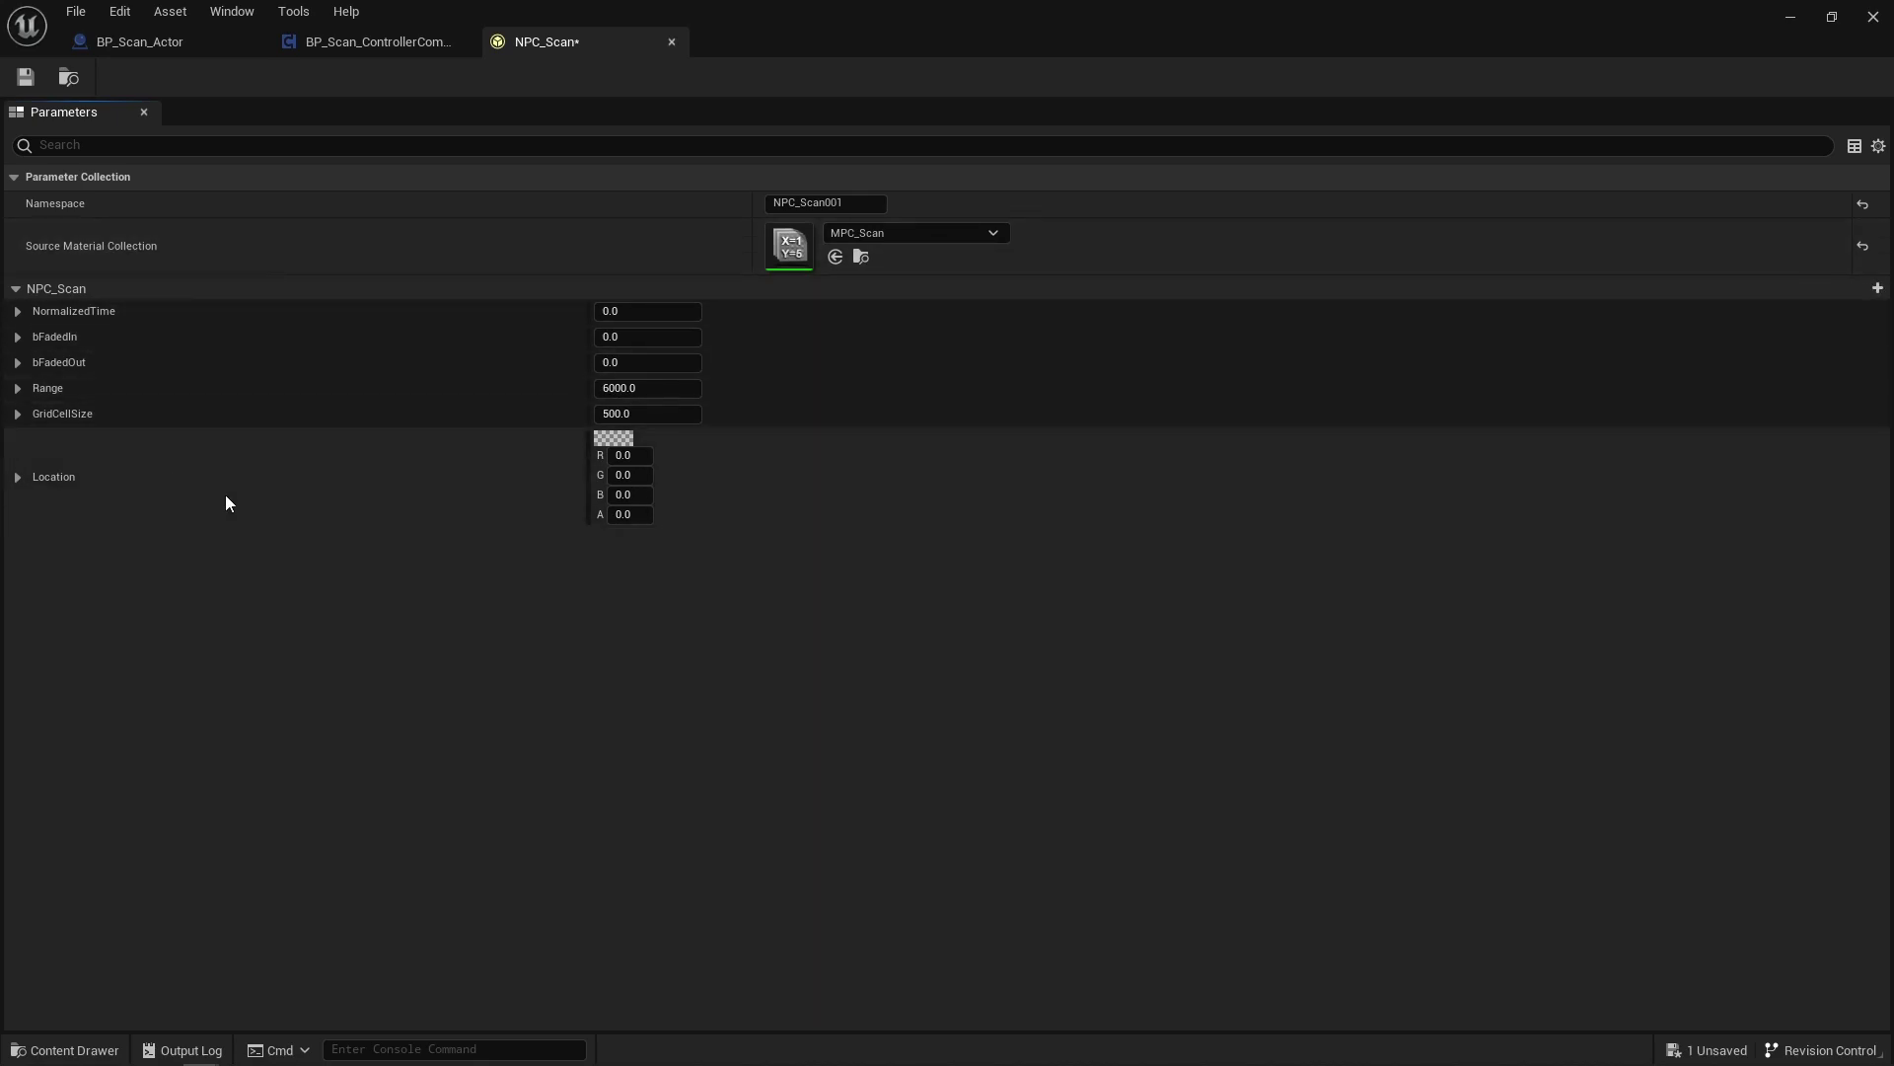
pyautogui.doubleClick(788, 248)
pyautogui.click(552, 45)
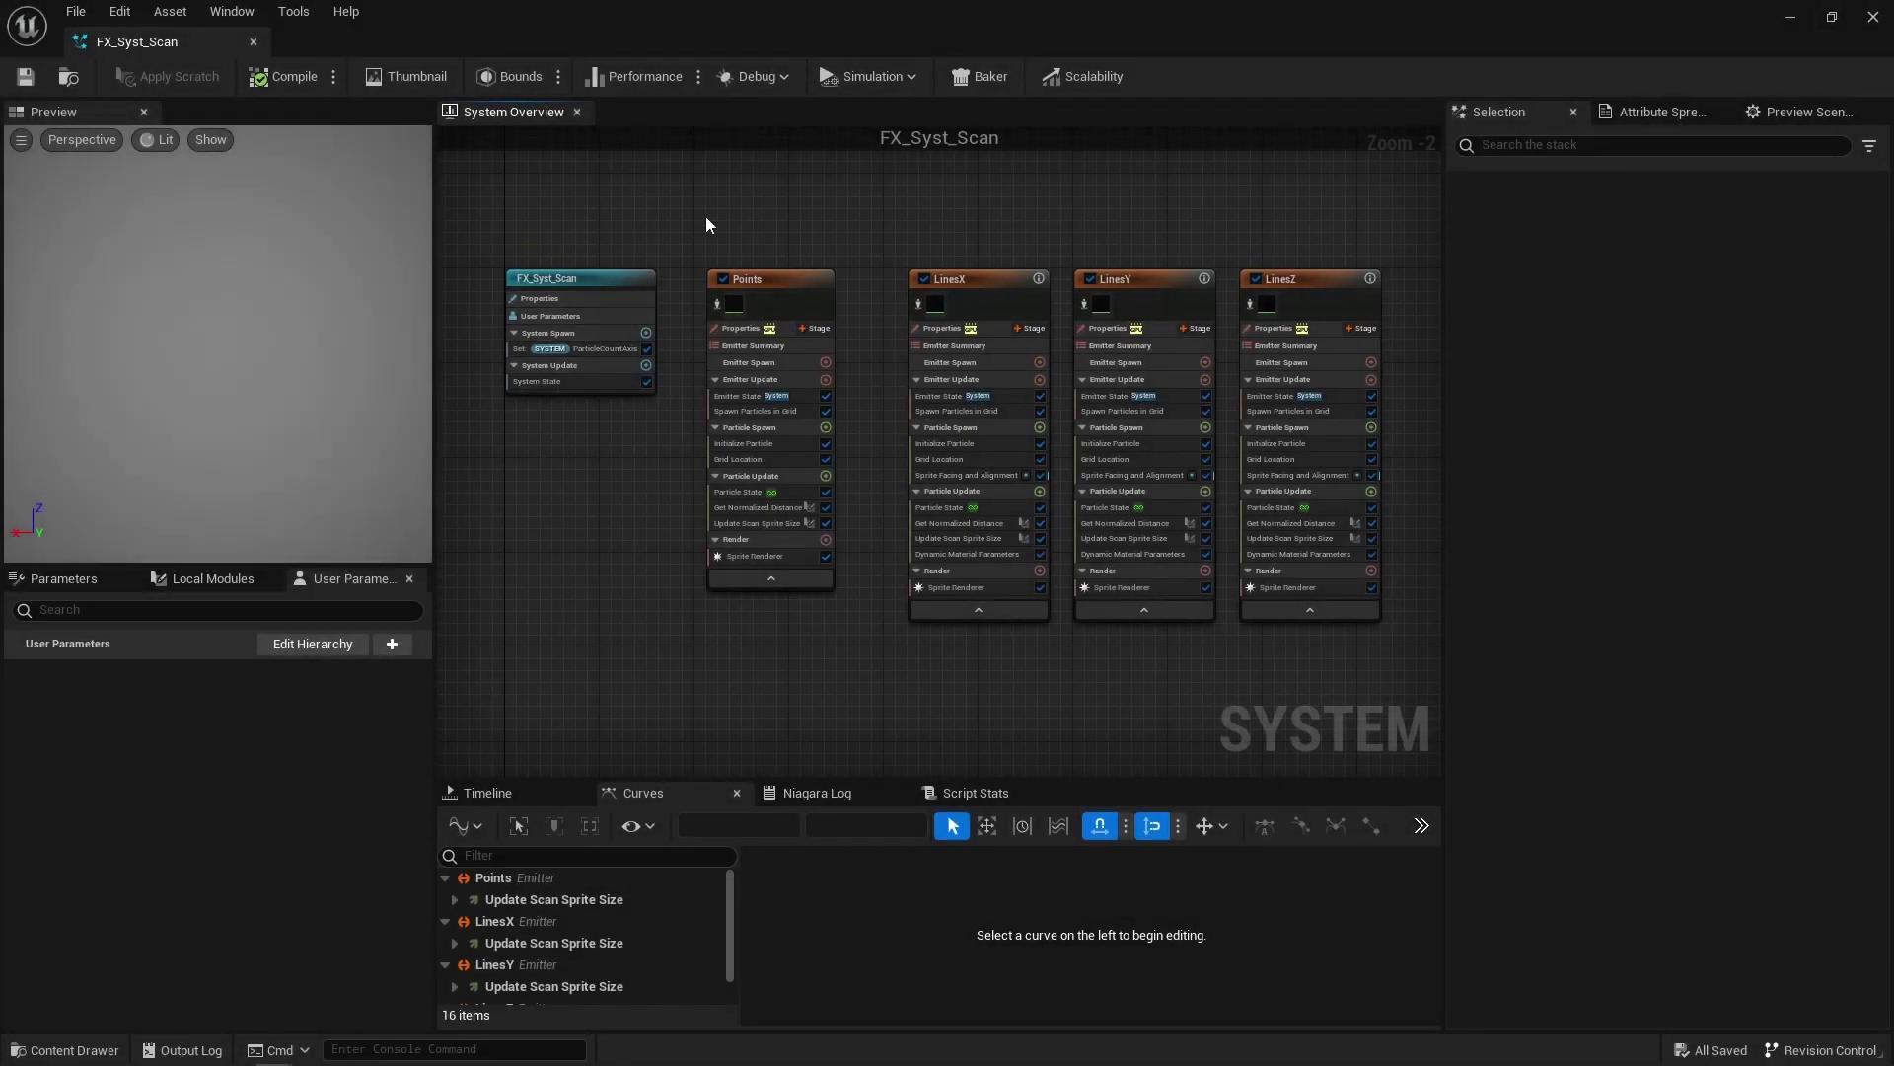
# Step: Examine how FX_Syst_Scan is divided into the Points emitter and the LinesX, LinesY and LinesZ emitters
pyautogui.moveTo(856, 183); pyautogui.dragTo(1391, 623)
pyautogui.click(1389, 639)
pyautogui.moveTo(836, 201); pyautogui.dragTo(710, 633)
pyautogui.click(710, 633)
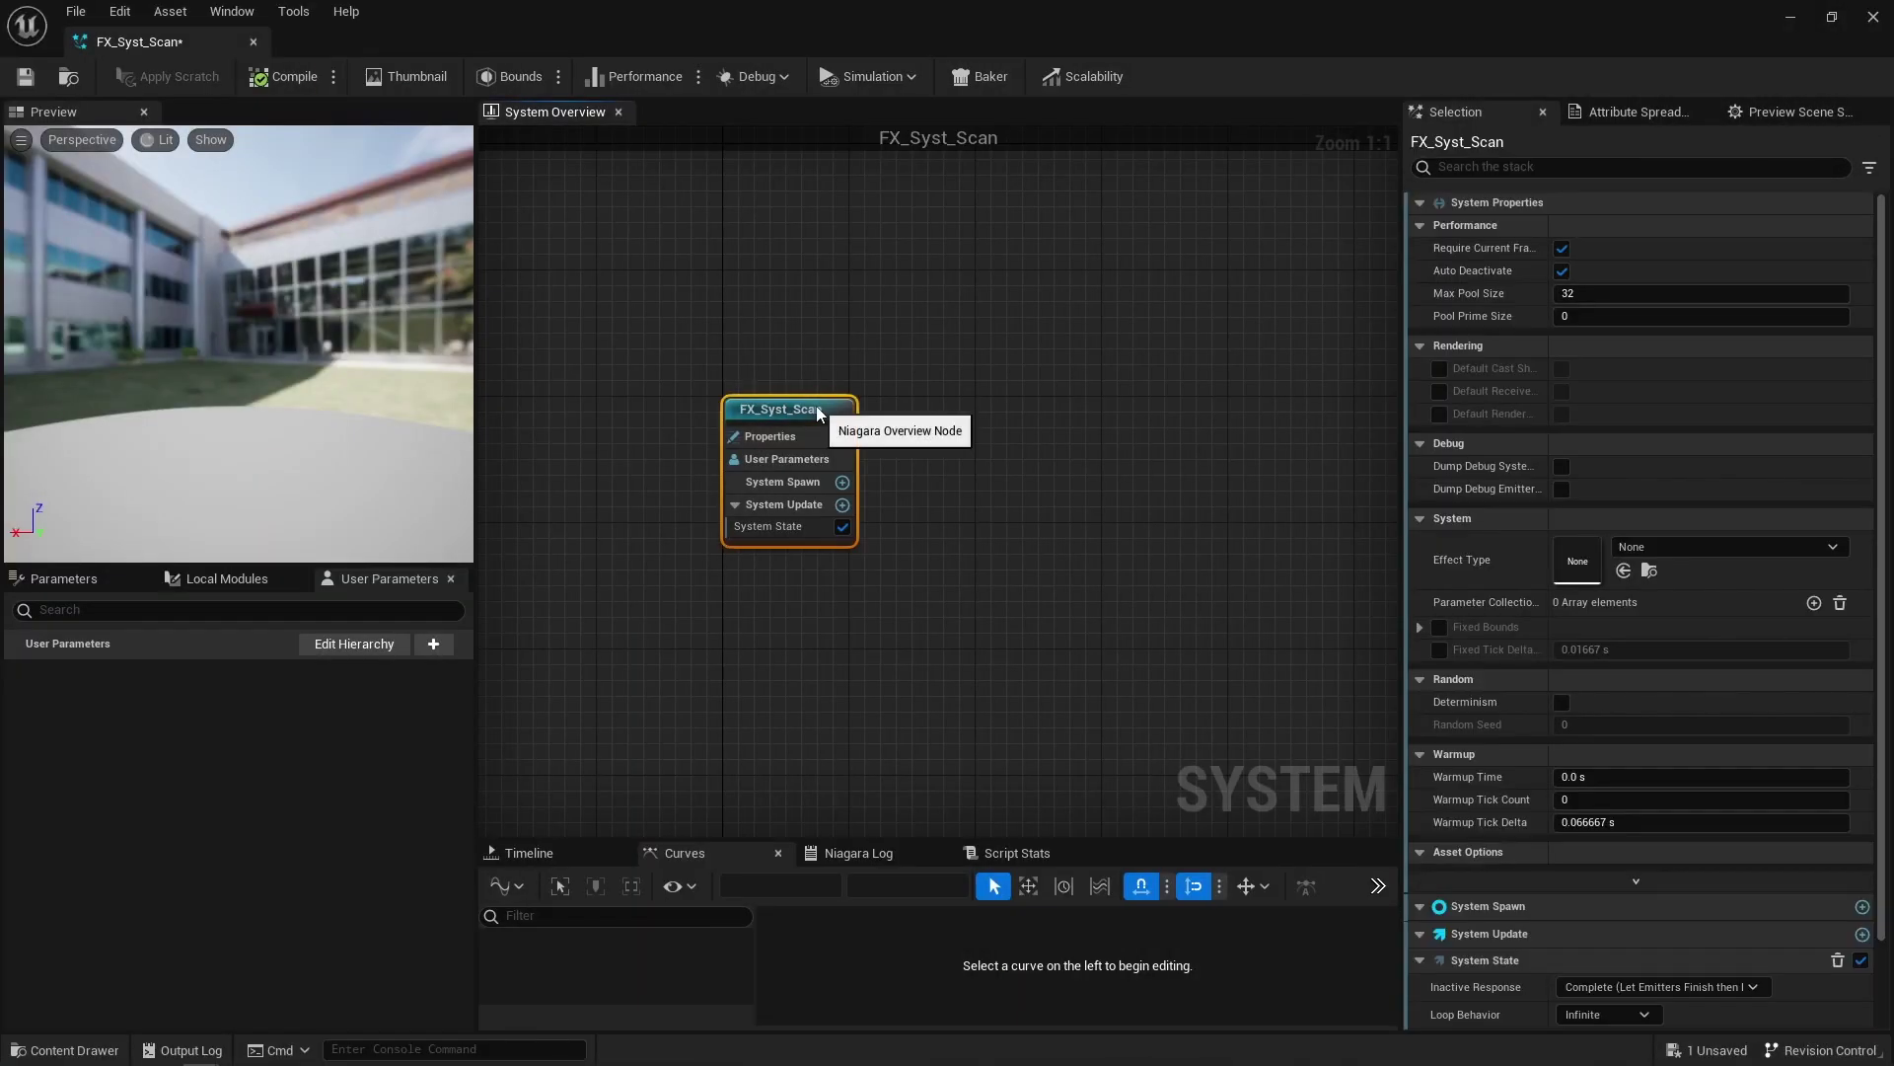
# Step: Change the loop behavior of the System State in FX_Syst_Scan's System Update
pyautogui.click(785, 504)
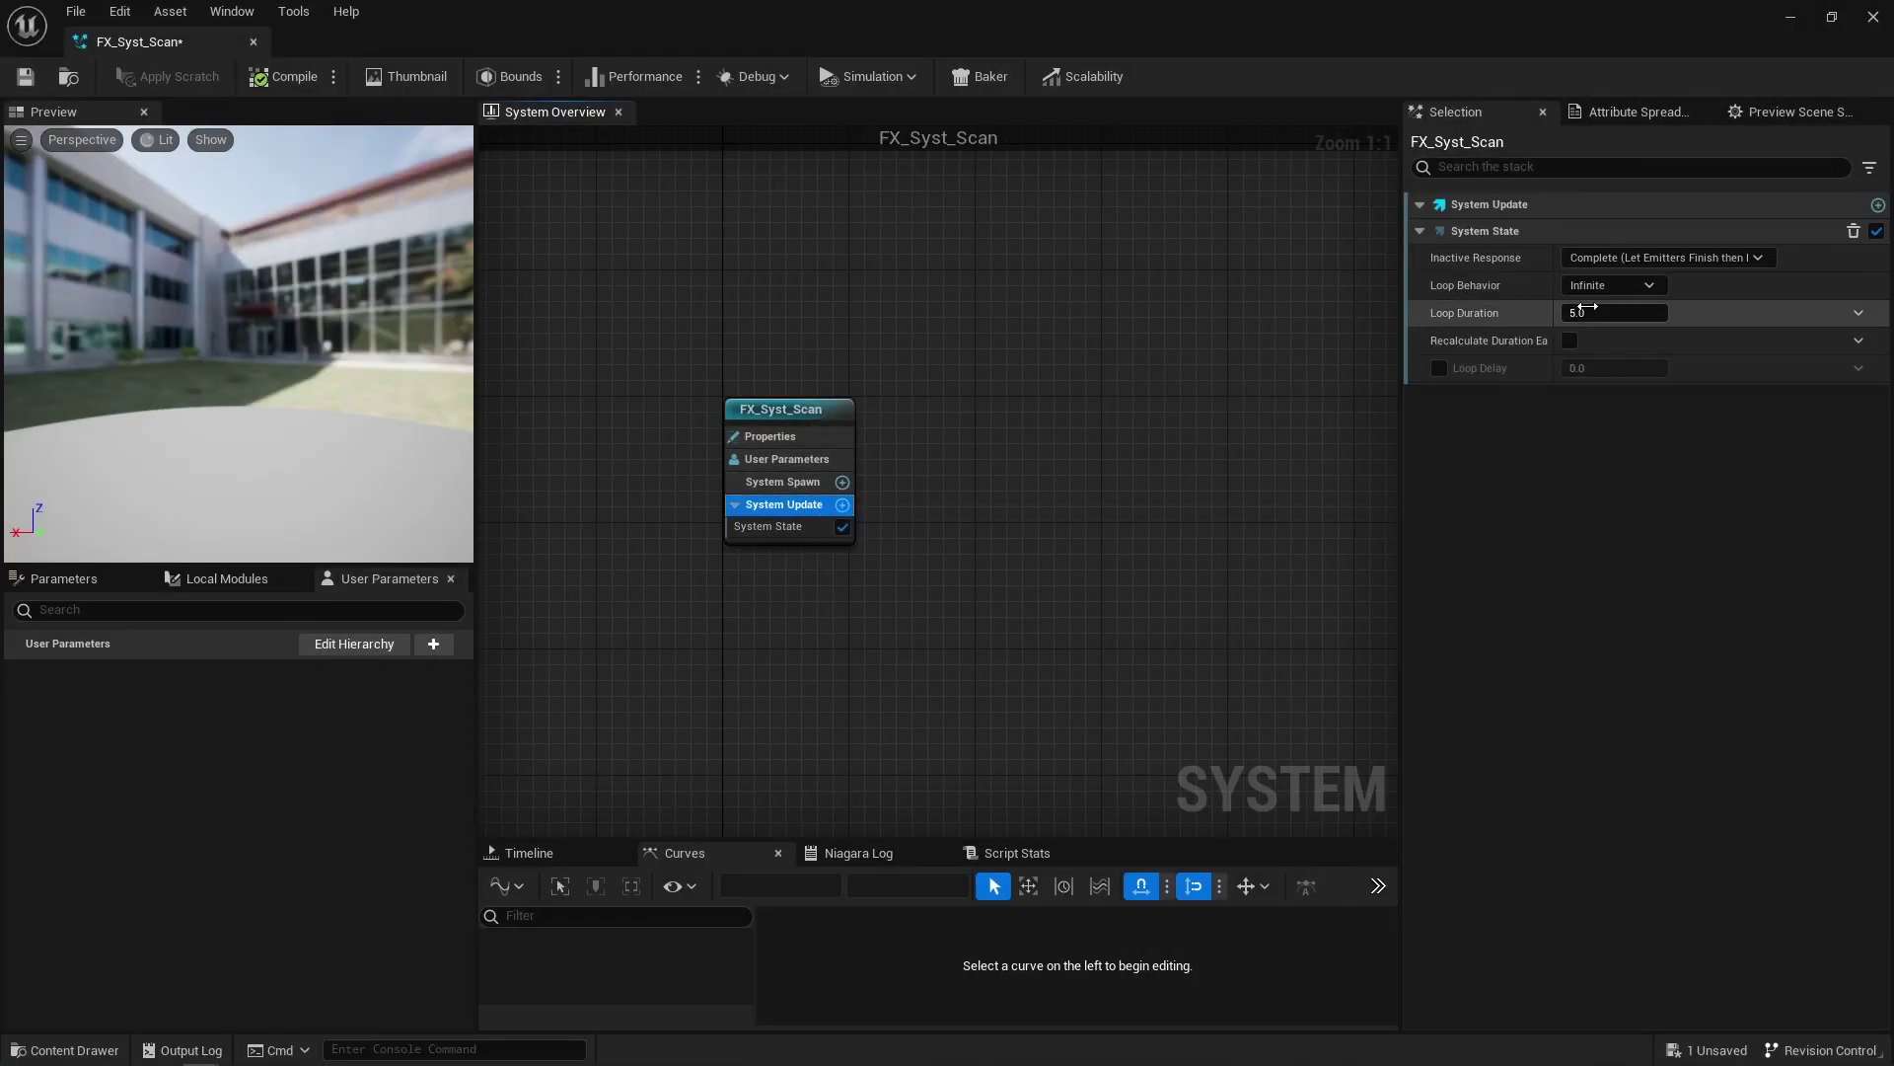
pyautogui.click(1611, 285)
pyautogui.click(1618, 390)
# Step: Add a Set Parameters module to System Spawn and create a new int32 system parameter in it
pyautogui.click(842, 482)
pyautogui.write('set parm')
pyautogui.press('Return')
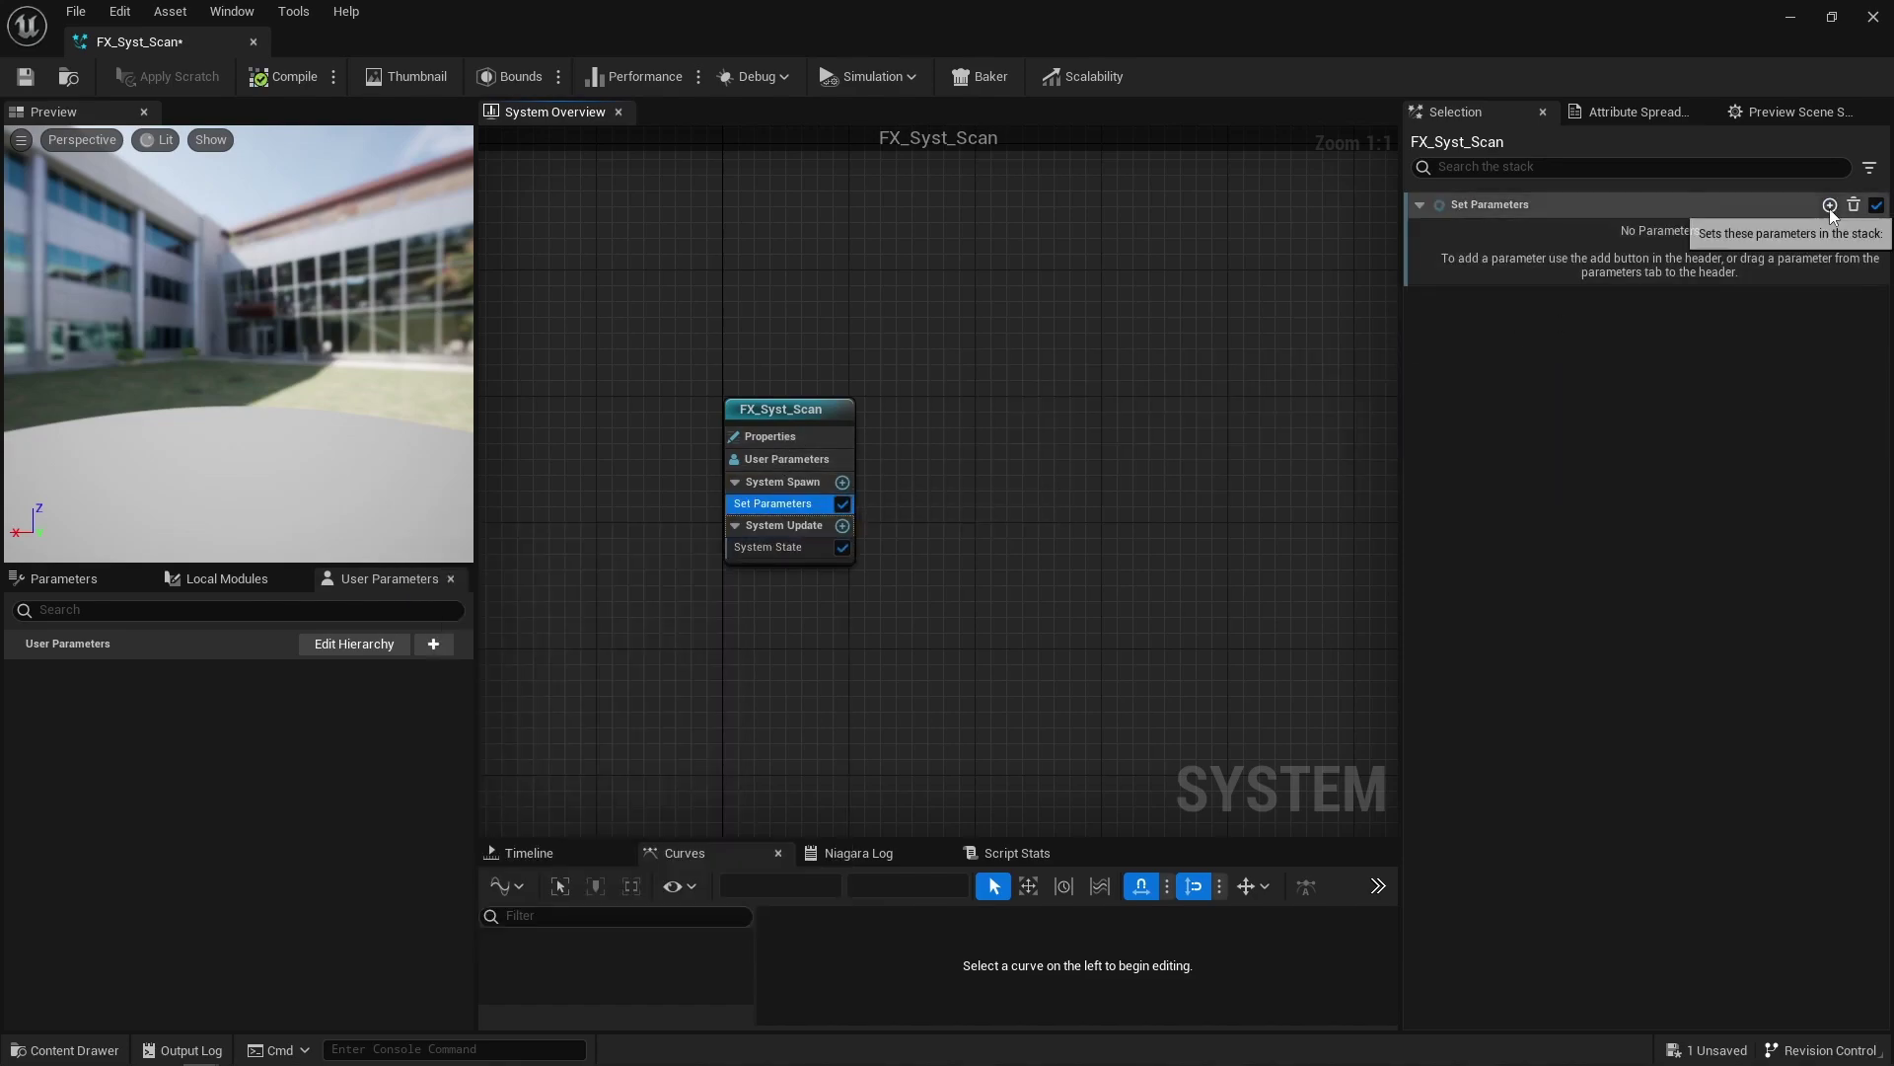
pyautogui.click(1830, 206)
pyautogui.click(1677, 305)
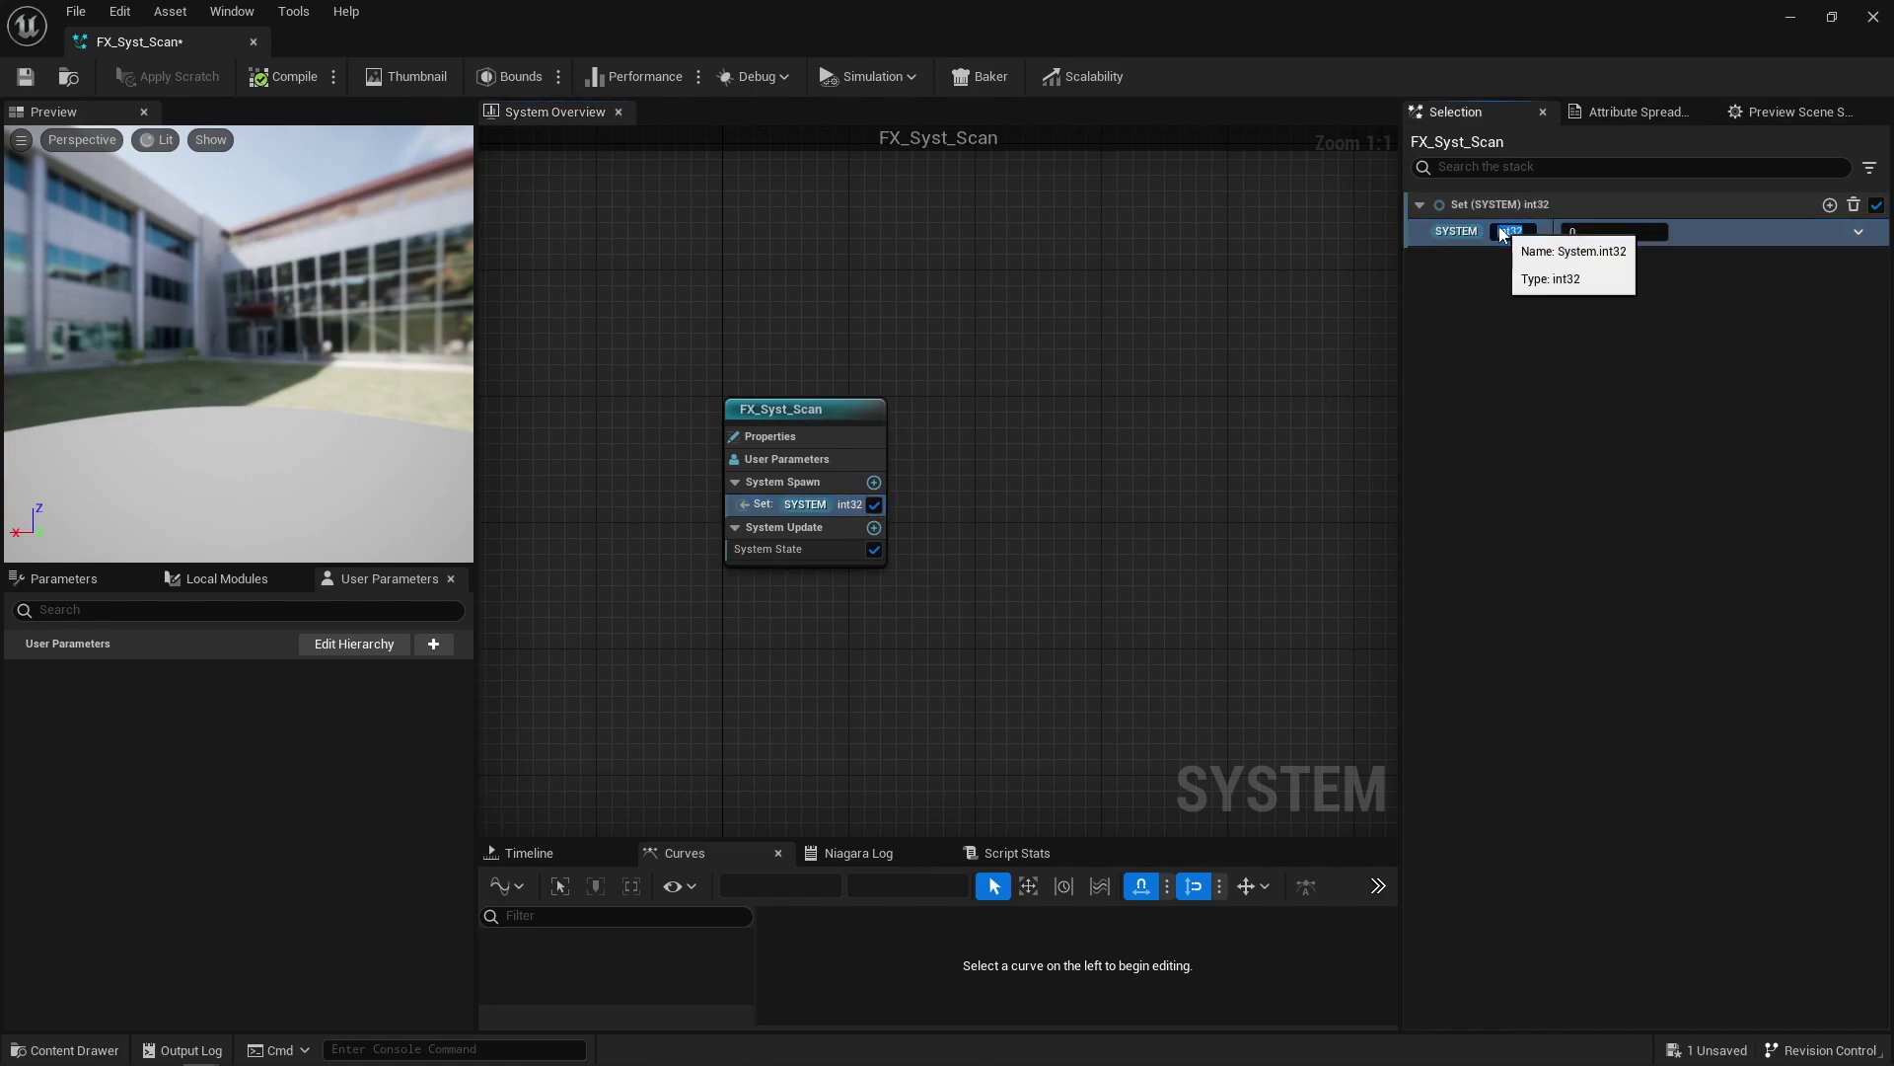
# Step: Name the new system parameter ParticleCountAxis and set its value source to Make Int from Float
pyautogui.write('ParticleCountAxis')
pyautogui.press('Return')
pyautogui.click(1859, 231)
pyautogui.write('int')
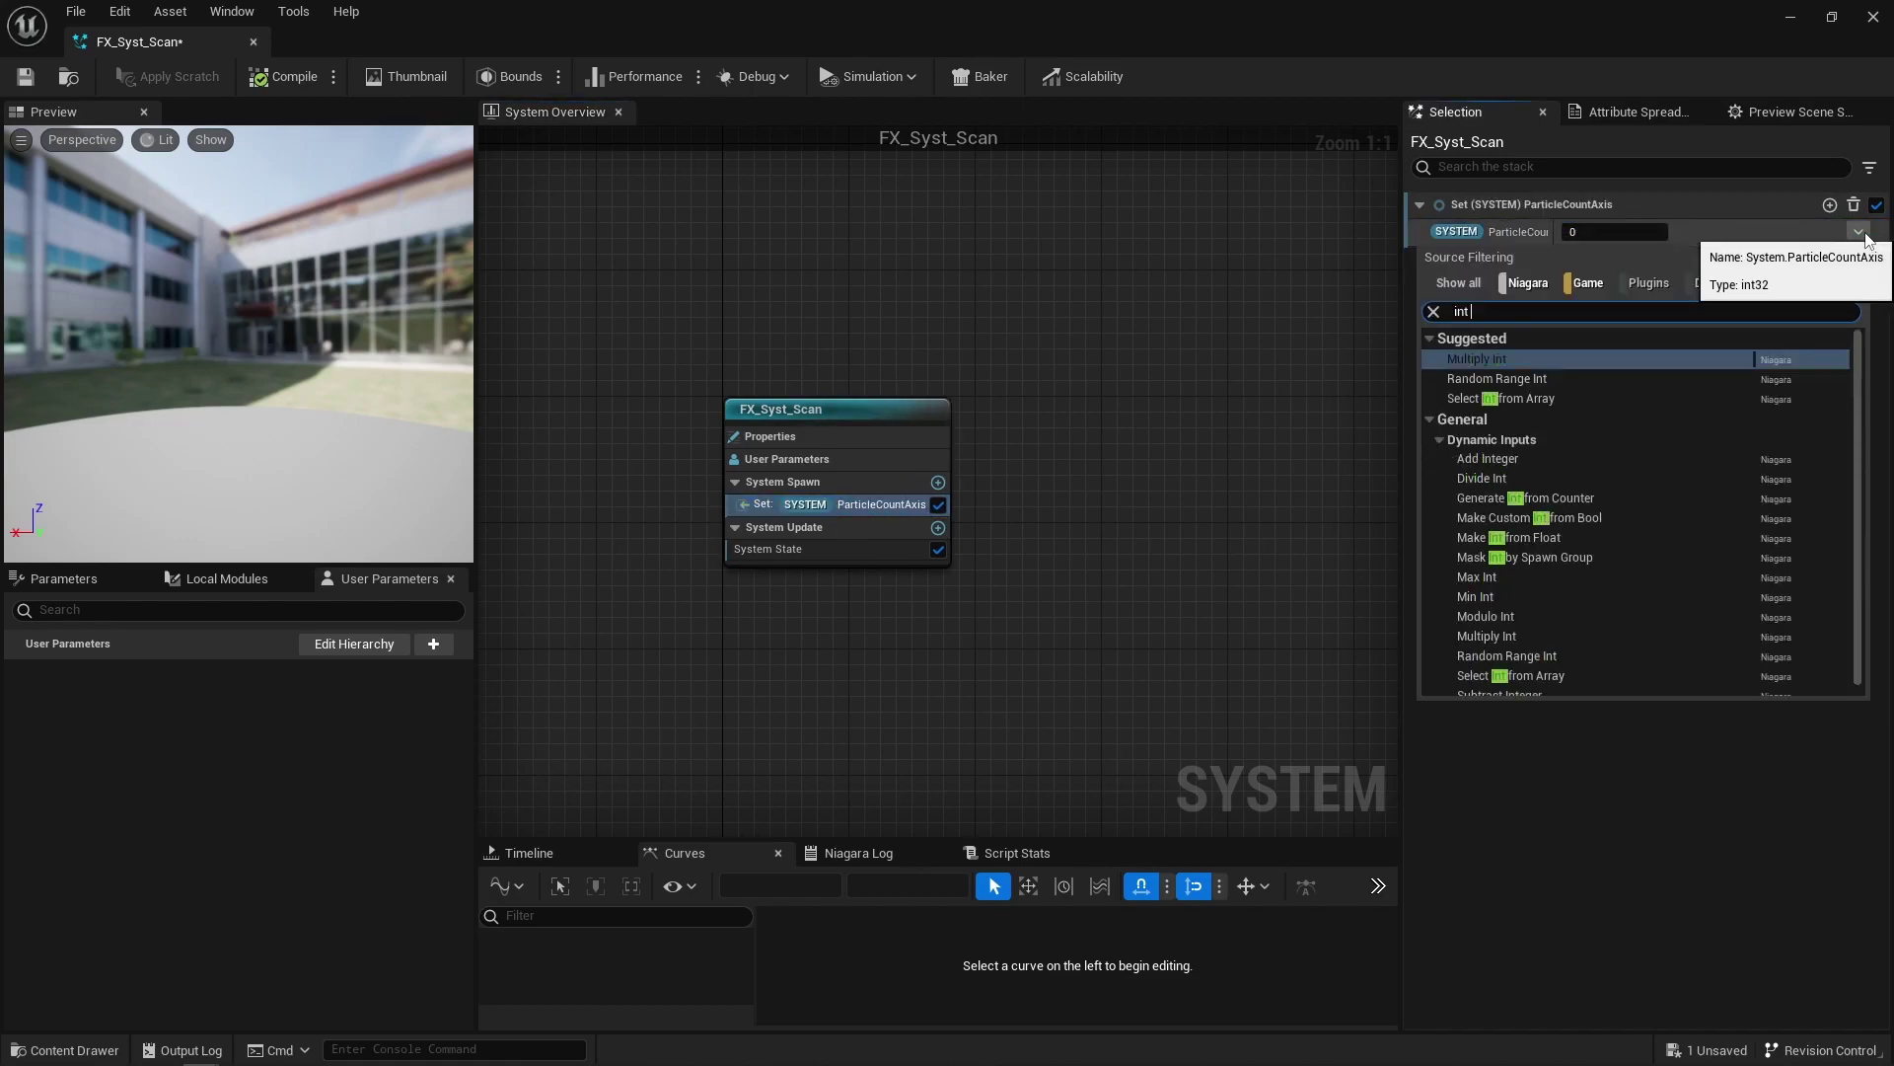
pyautogui.write(' from float')
pyautogui.press('Return')
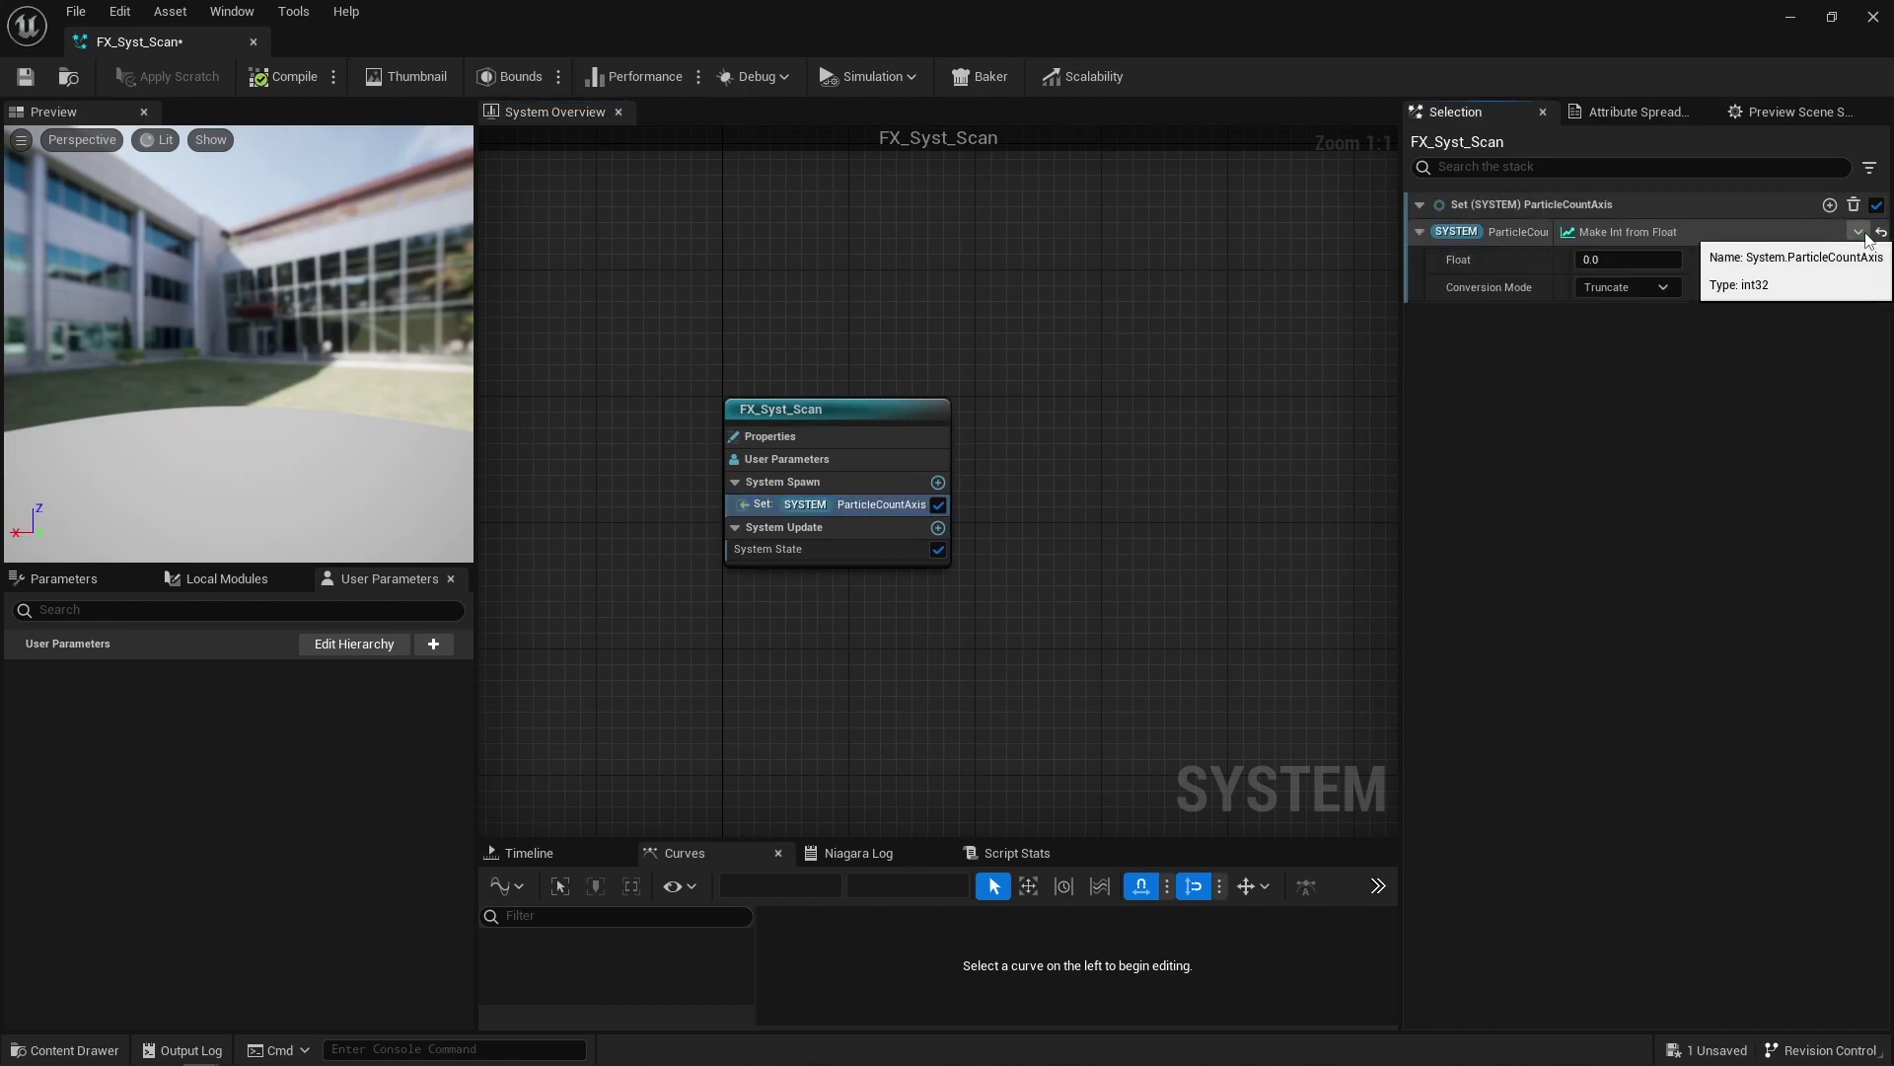
# Step: Drive the ParticleCountAxis float with a Divide Float of the NPC scan Range by the NPC scan GridCellSize
pyautogui.click(1859, 259)
pyautogui.write('divide')
pyautogui.press('Return')
pyautogui.click(1859, 288)
pyautogui.write('range')
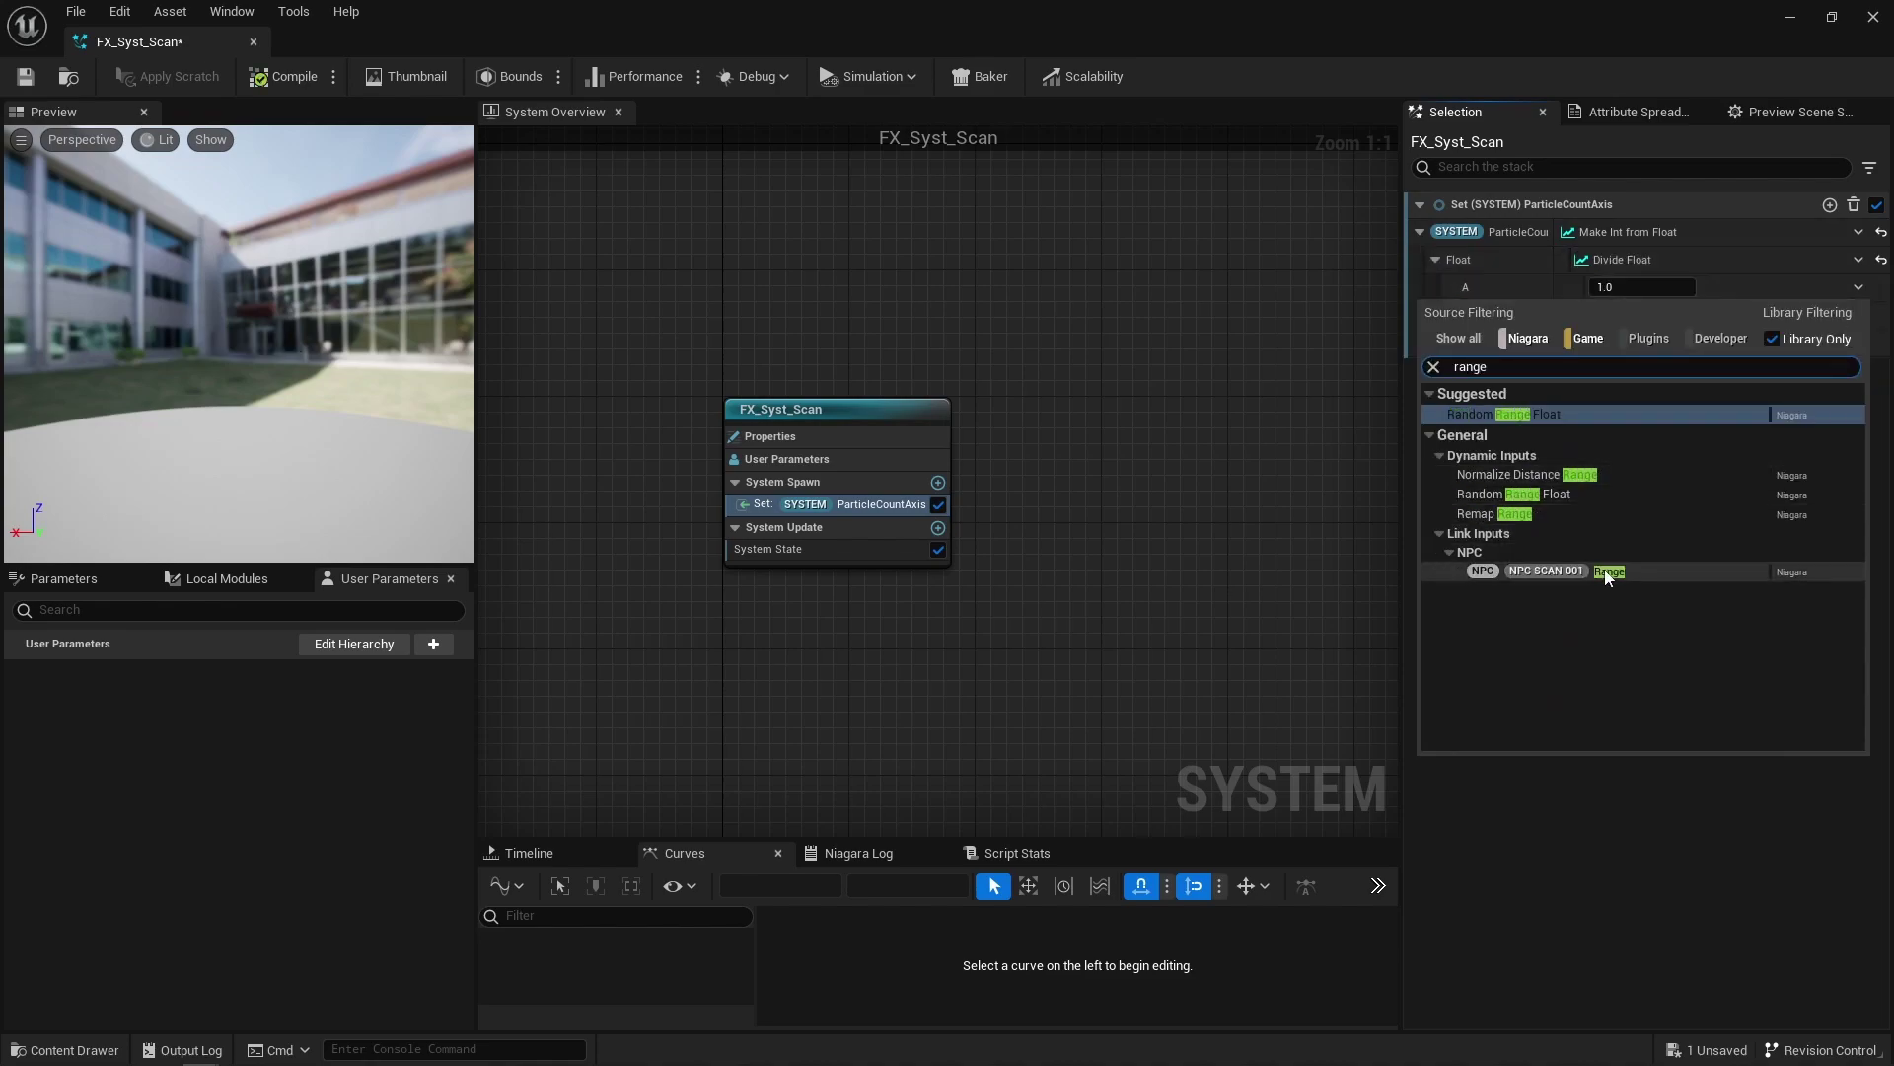
pyautogui.click(1608, 572)
pyautogui.click(1859, 314)
pyautogui.write('gridcel')
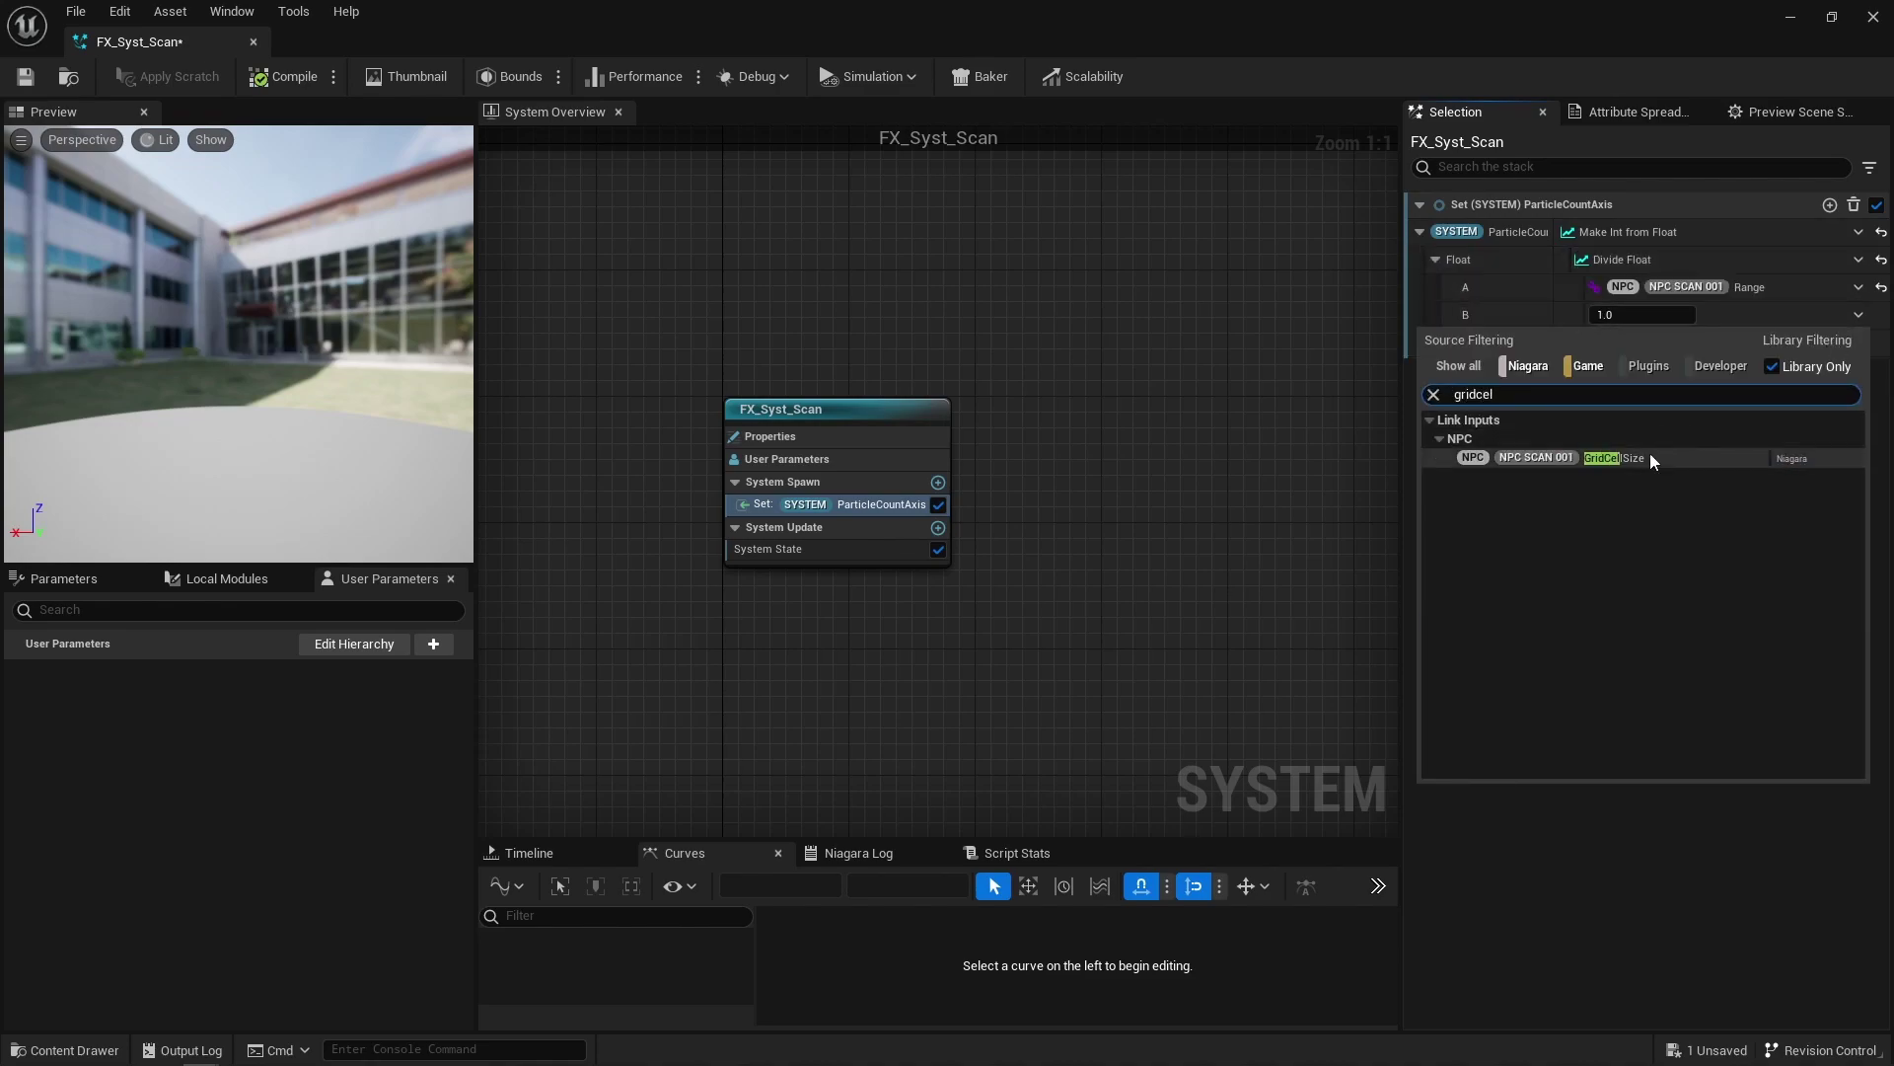
pyautogui.click(1618, 458)
# Step: Add an empty emitter beside the FX_Syst_Scan system node and name it Points
pyautogui.rightClick(1064, 415)
pyautogui.click(1105, 464)
pyautogui.write('Points')
pyautogui.press('Return')
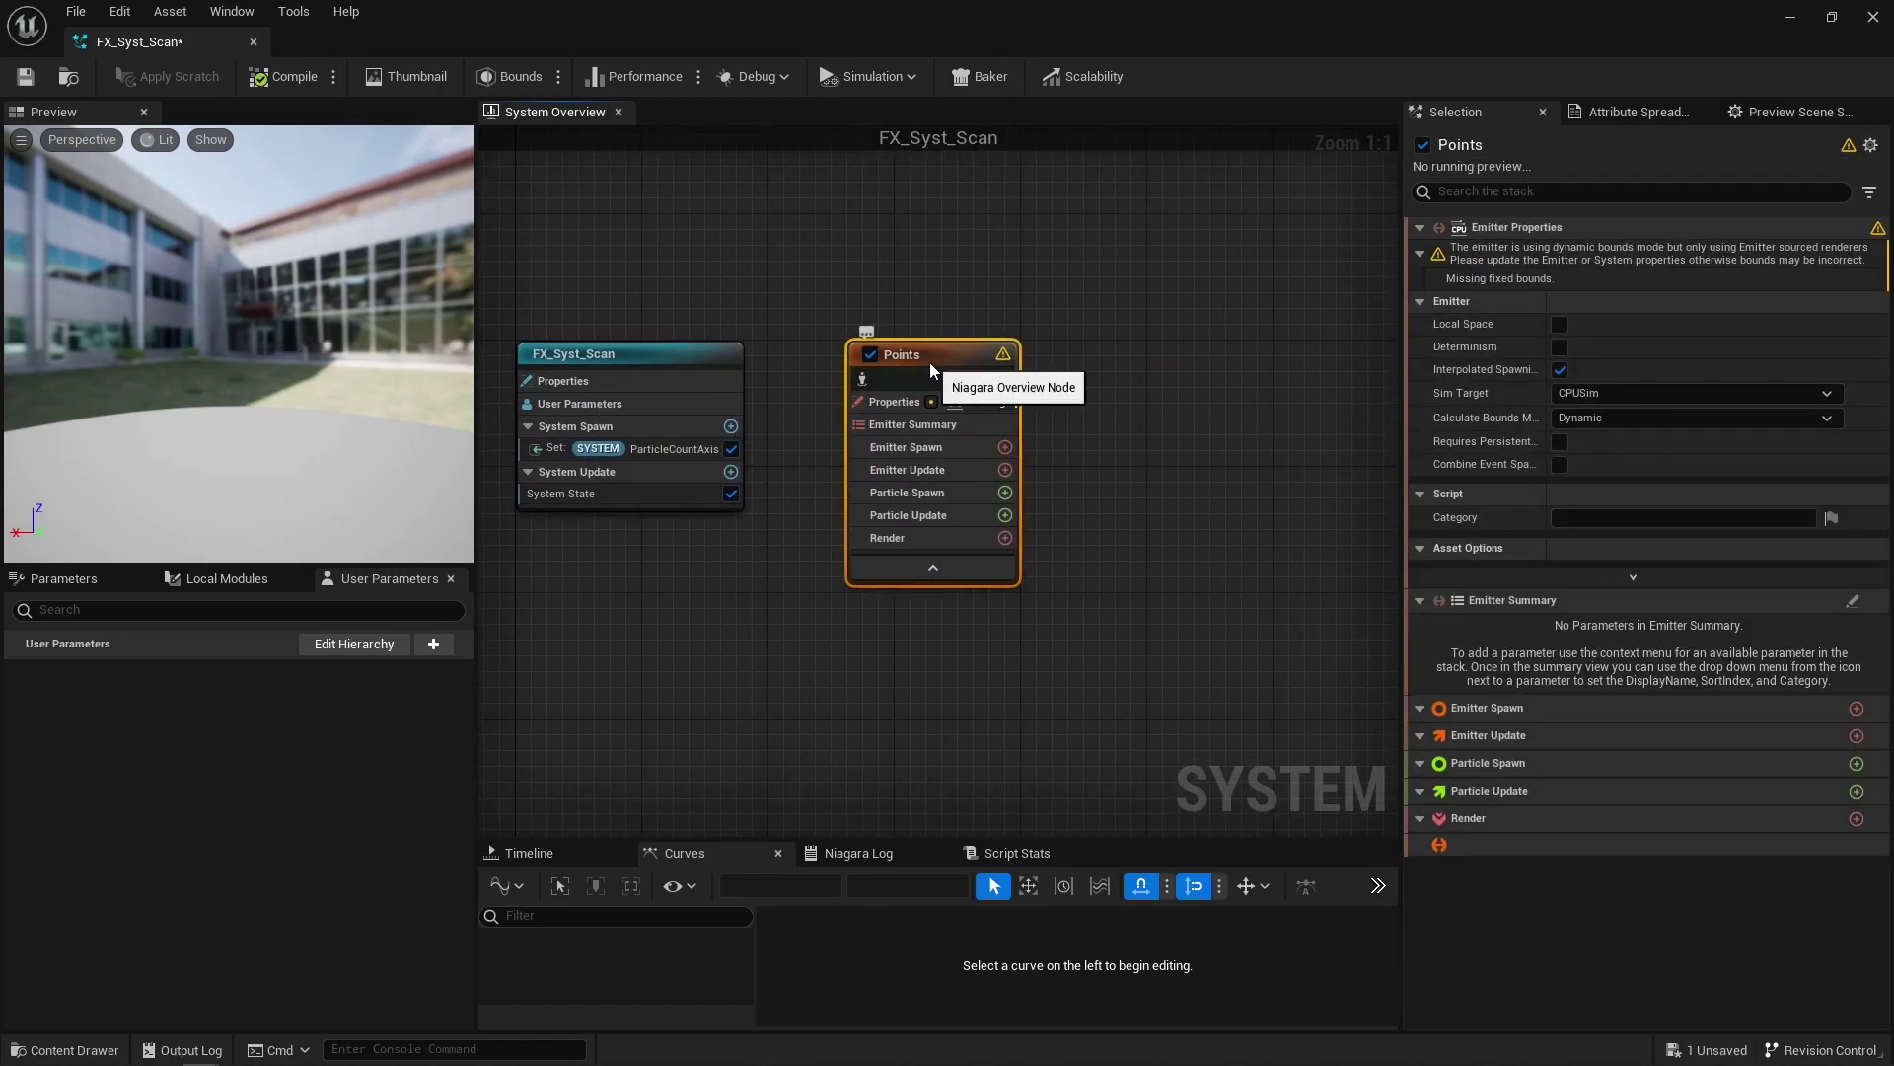
# Step: Enable Local Space on the Points emitter, set its Sim Target to GPUCompute Sim and disable Interpolated Spawning
pyautogui.click(1560, 324)
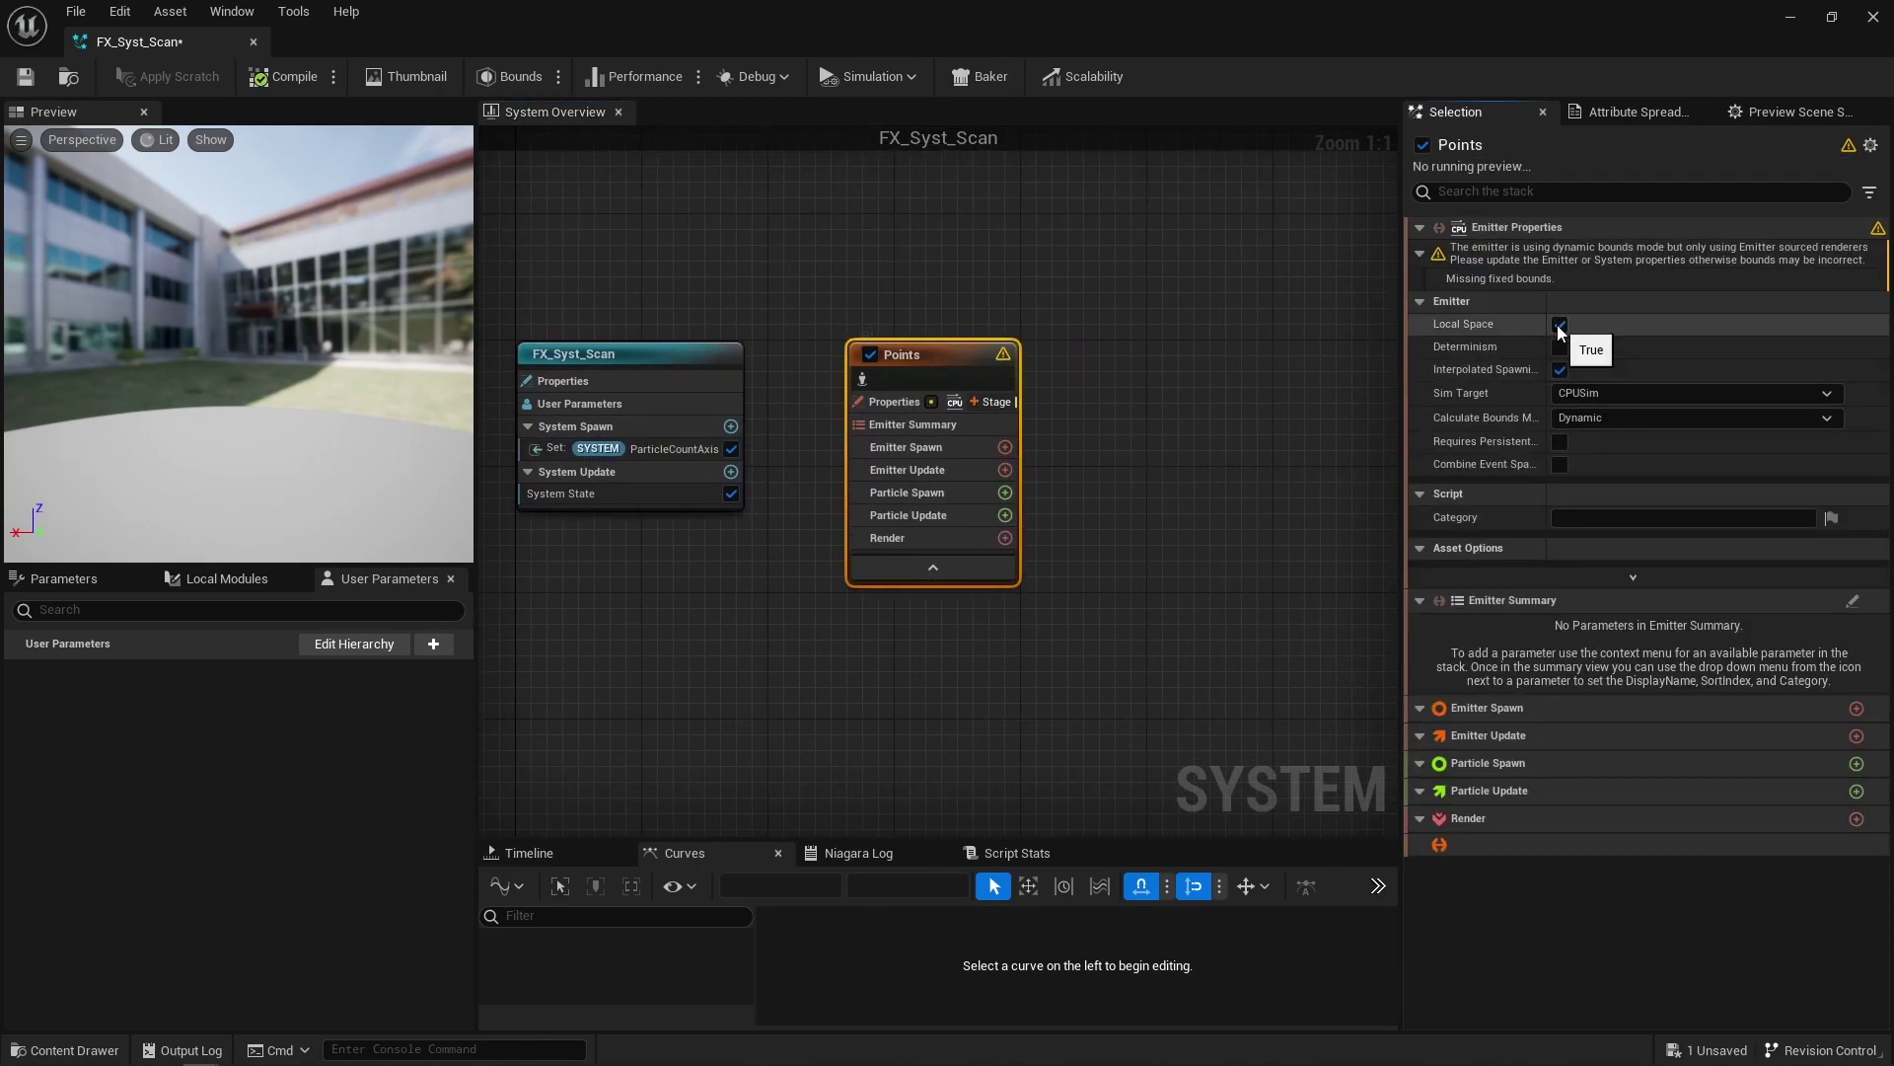
pyautogui.click(1571, 392)
pyautogui.click(1600, 432)
pyautogui.click(1560, 370)
# Step: Set the Points emitter's bounds mode to Fixed, with a minimum of -1000 and a maximum of 1000 per axis
pyautogui.click(1618, 417)
pyautogui.click(1583, 460)
pyautogui.click(1422, 391)
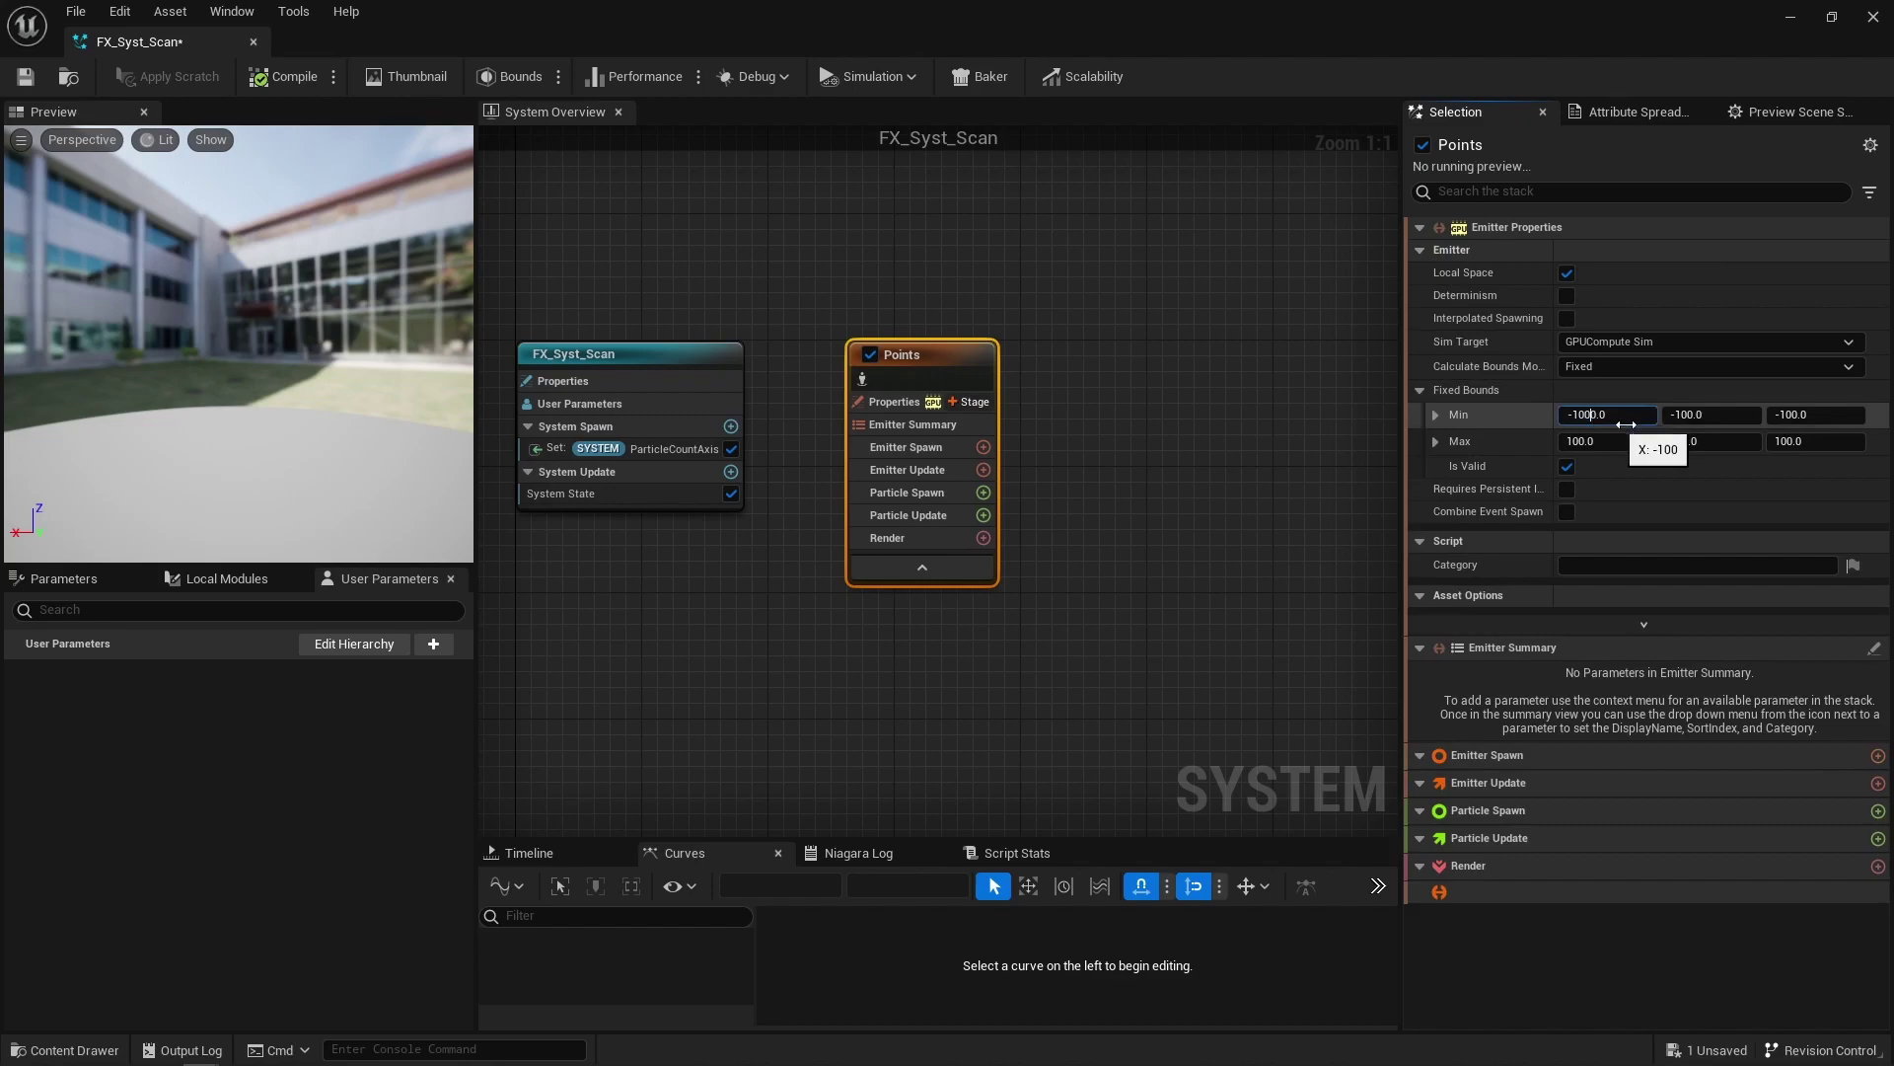
pyautogui.write('-1000.0')
pyautogui.click(1788, 444)
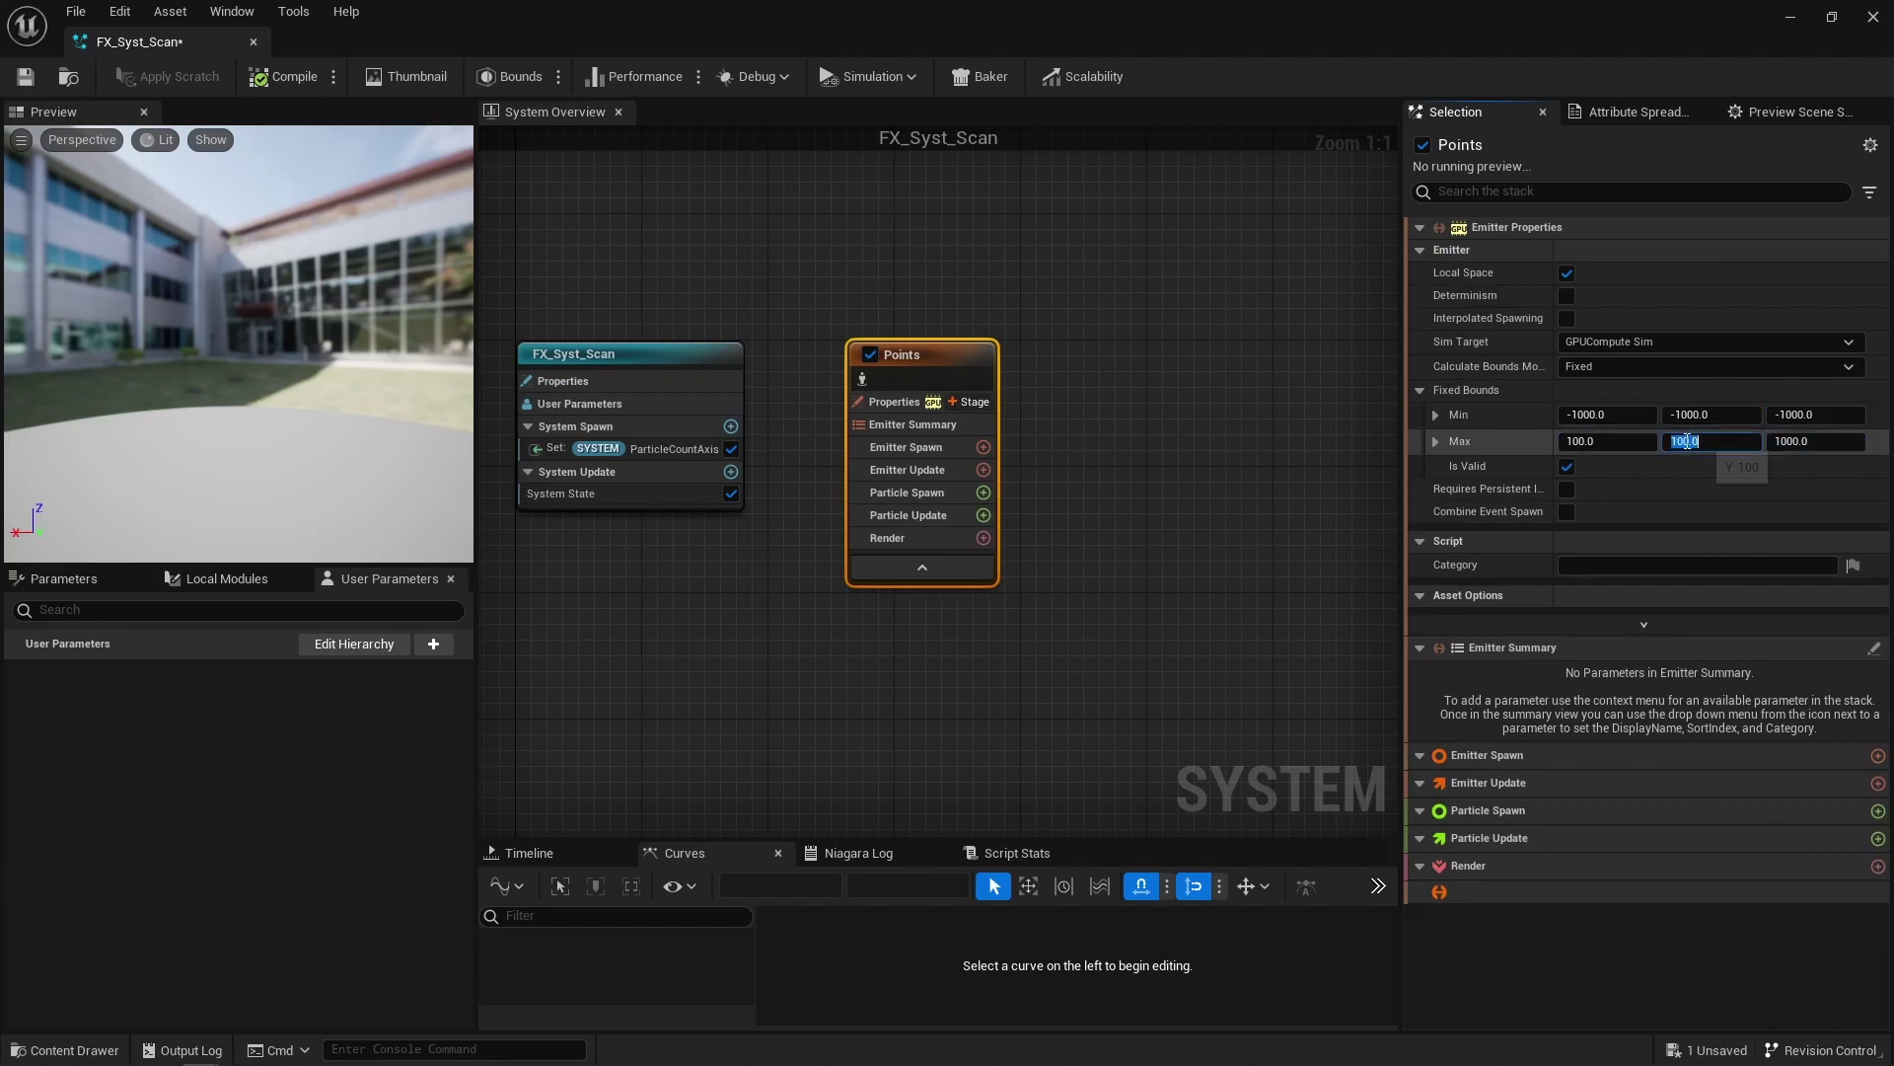
# Step: Add an Initialize Particle module to the Particle Spawn group of the Points emitter
pyautogui.click(984, 494)
pyautogui.write('initia')
pyautogui.press('Down')
pyautogui.press('Down')
pyautogui.press('Down')
pyautogui.press('Return')
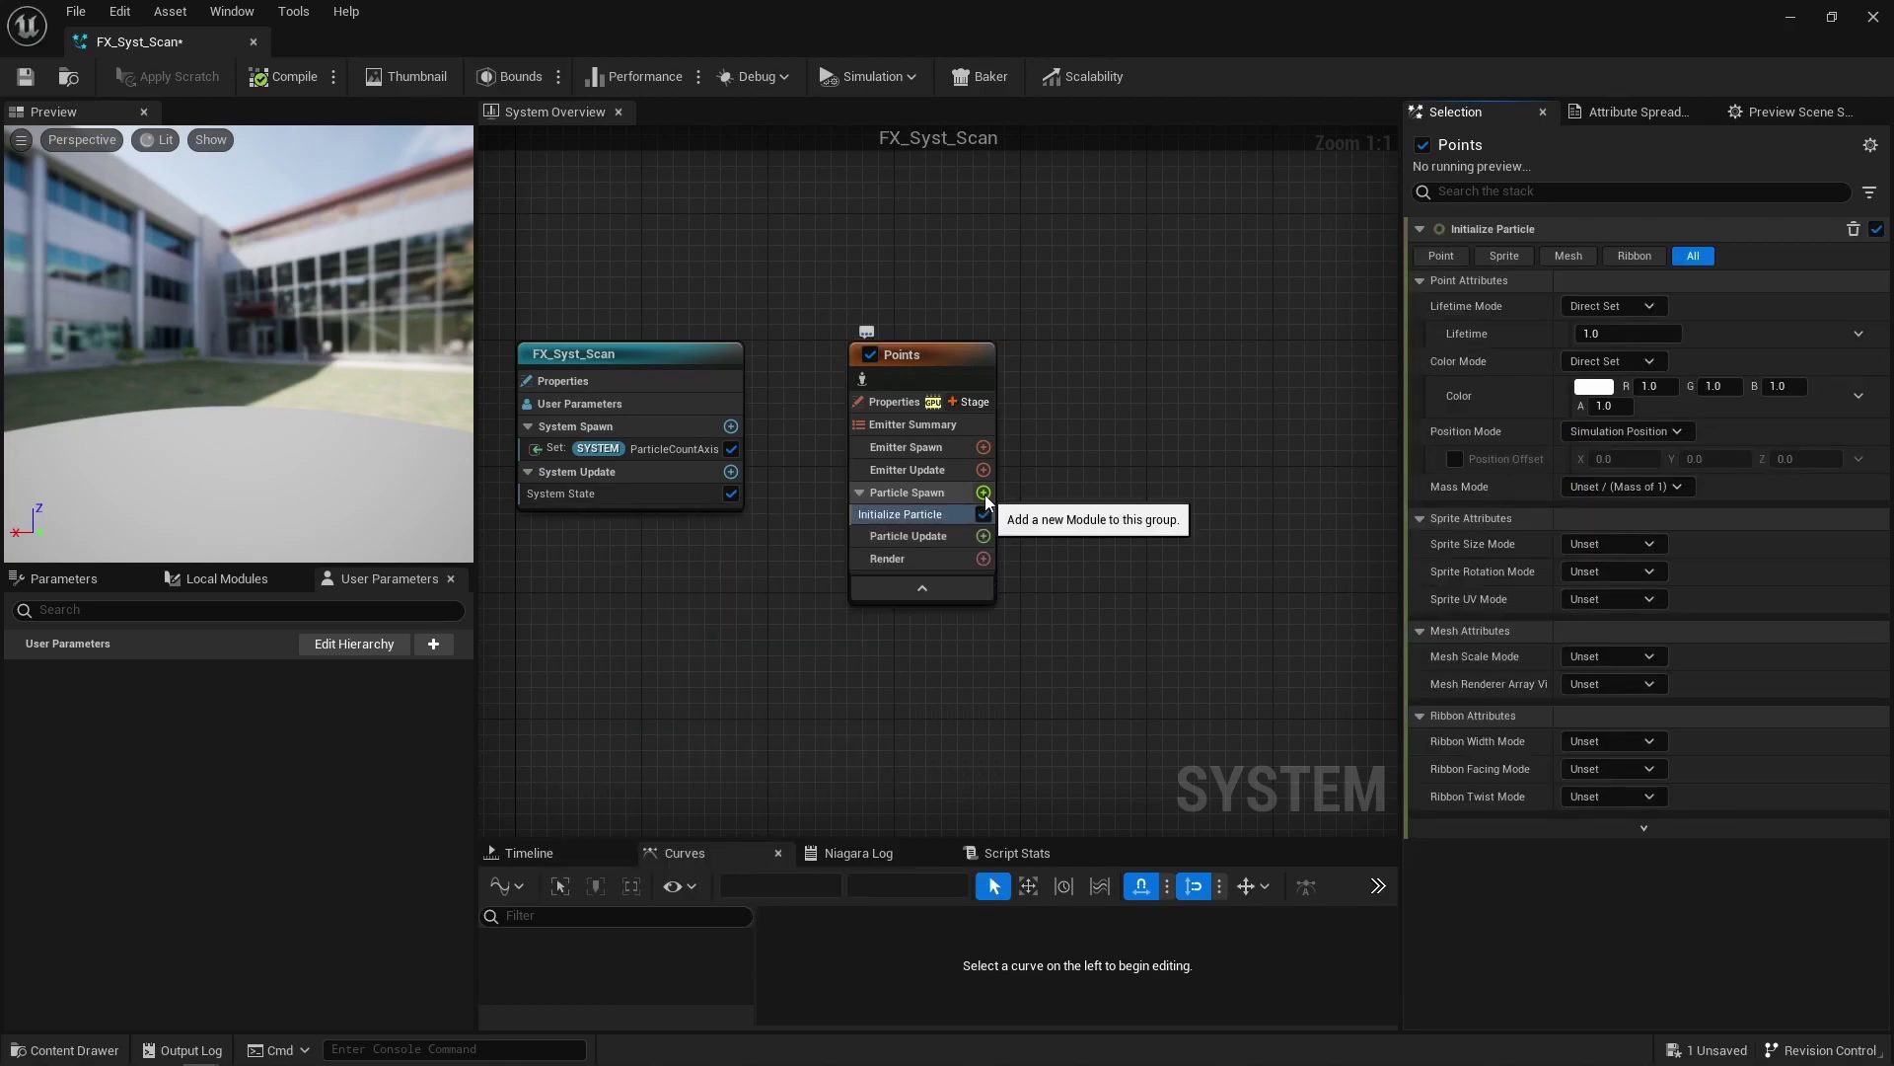
# Step: In Initialize Particle, set the color's red to 0 and alpha to 0.2, and use a Uniform sprite size of 8
pyautogui.click(1667, 387)
pyautogui.write('0')
pyautogui.press('Return')
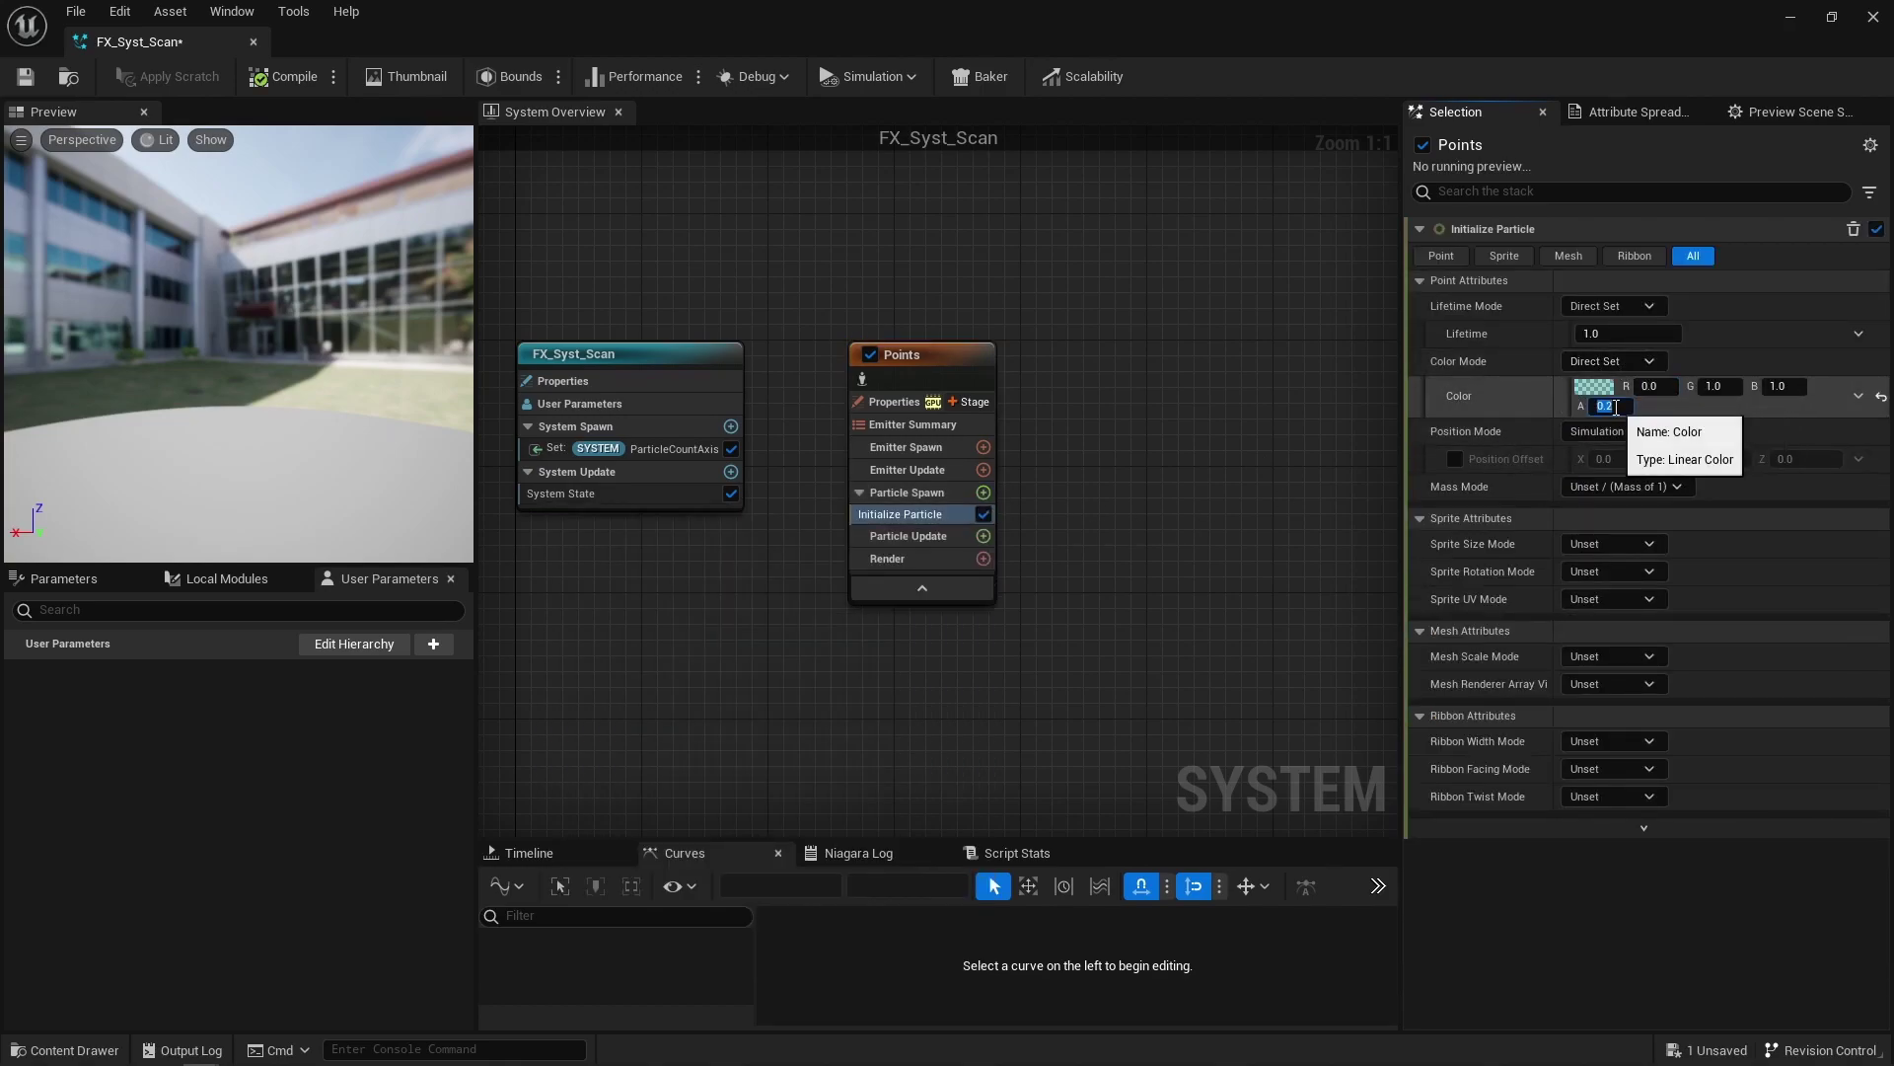
pyautogui.press('Return')
pyautogui.click(1611, 544)
pyautogui.click(1591, 590)
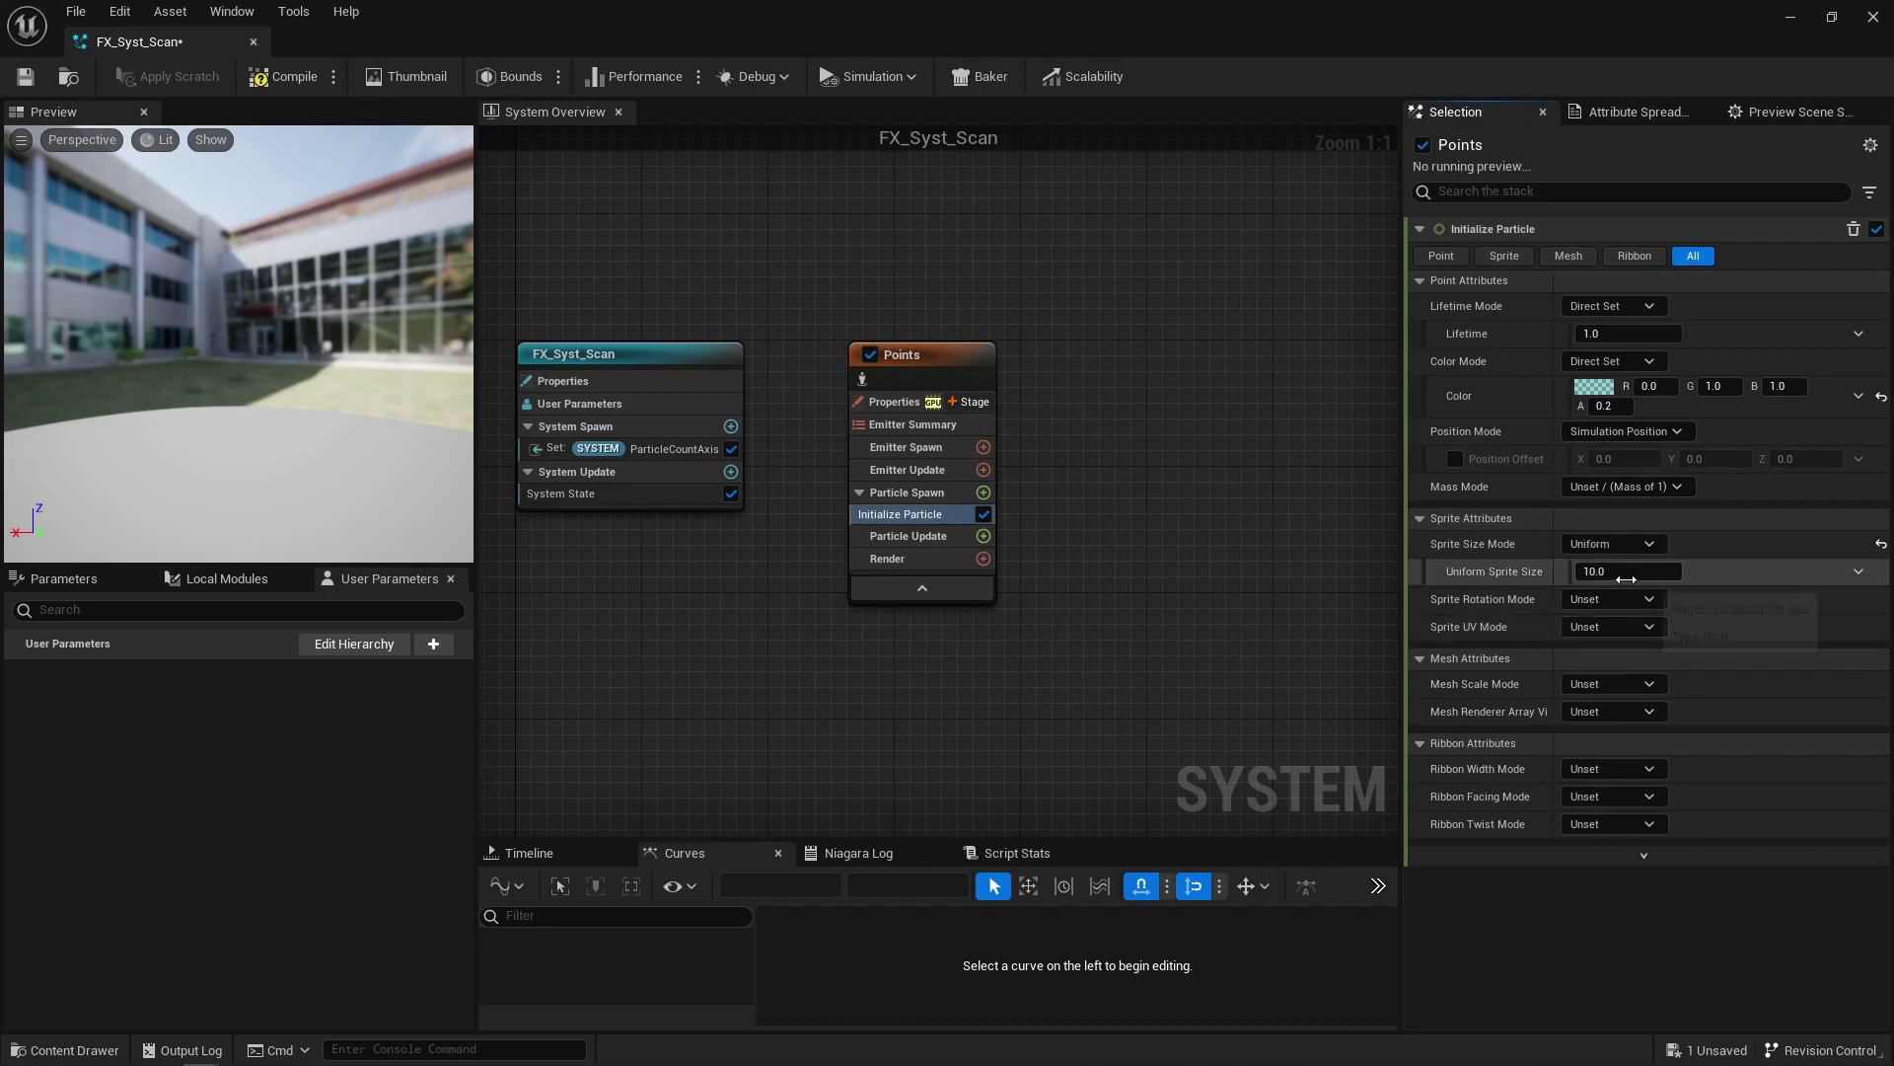
pyautogui.click(1626, 576)
pyautogui.write('8')
pyautogui.press('Return')
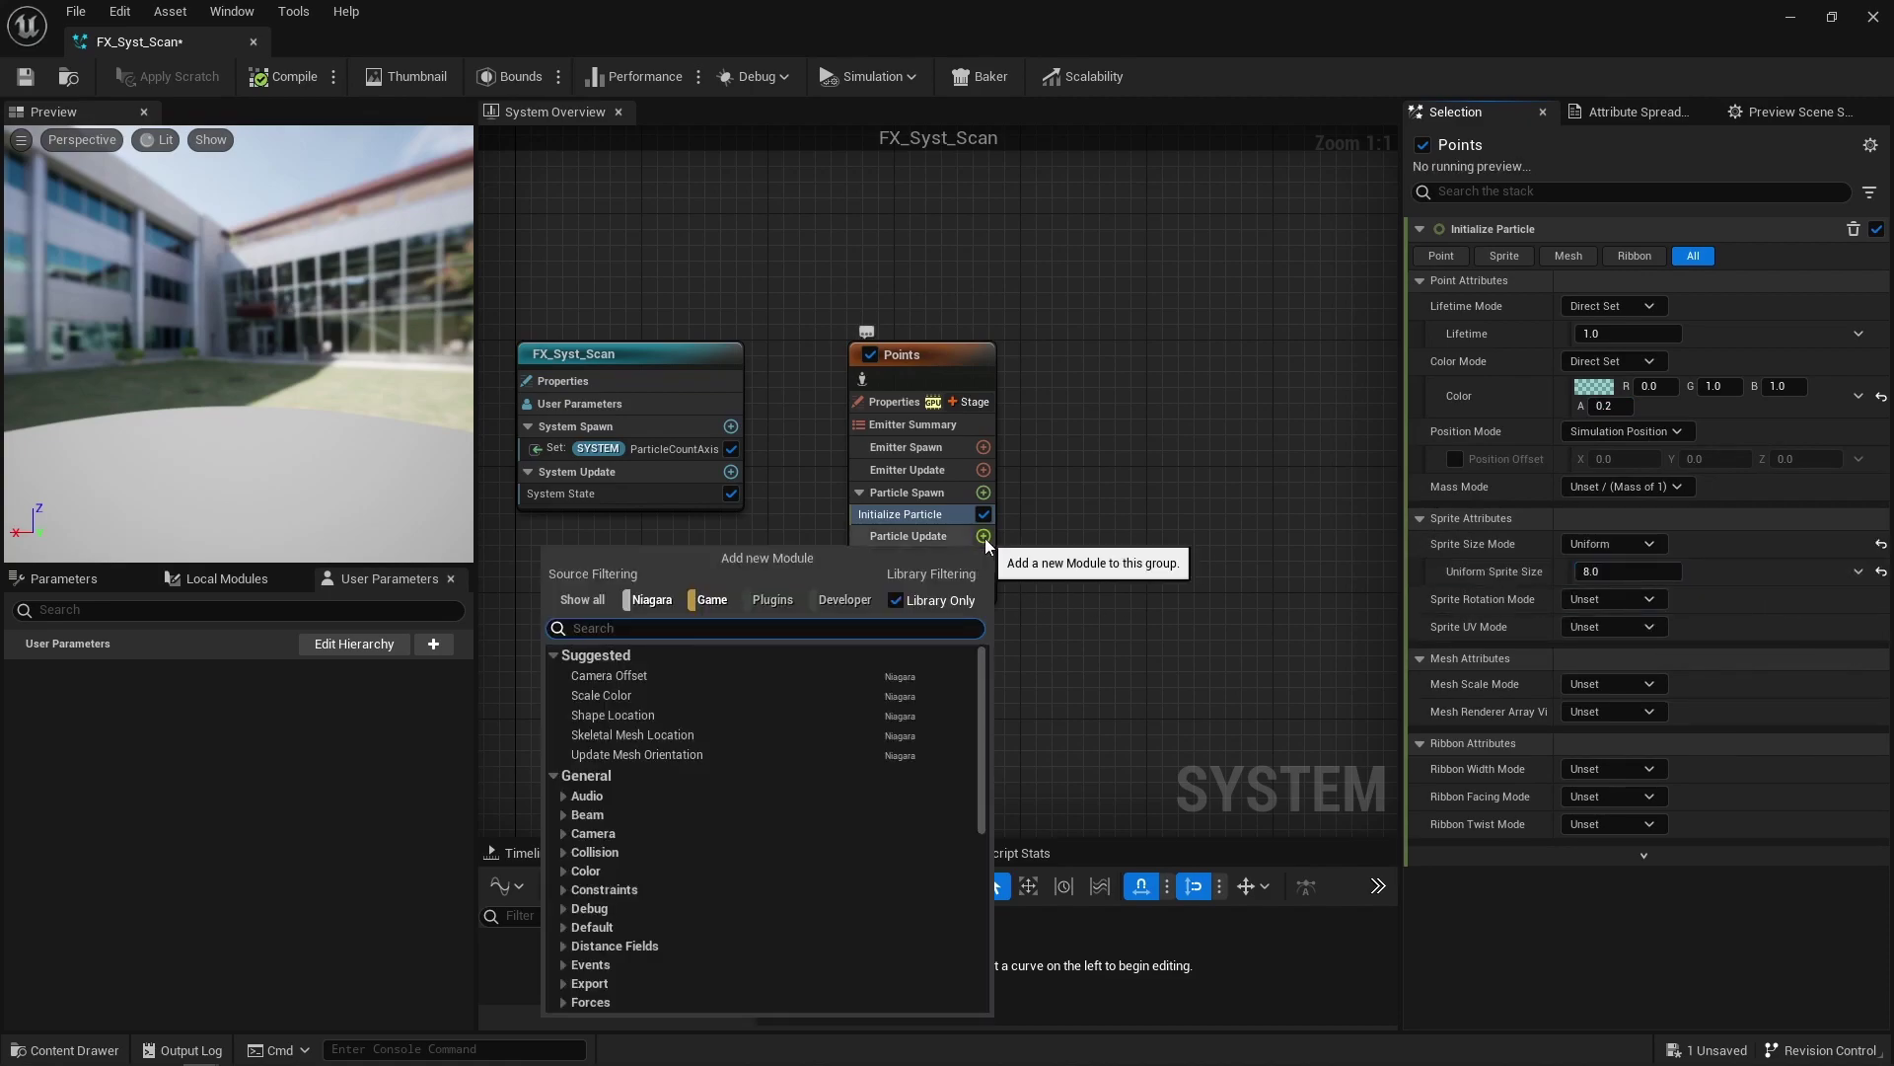
# Step: Add a Particle State module to Particle Update and disable killing particles when their lifetime has elapsed
pyautogui.write('sprite')
pyautogui.hotkey('ctrl', 'a')
pyautogui.write('particle state')
pyautogui.press('Return')
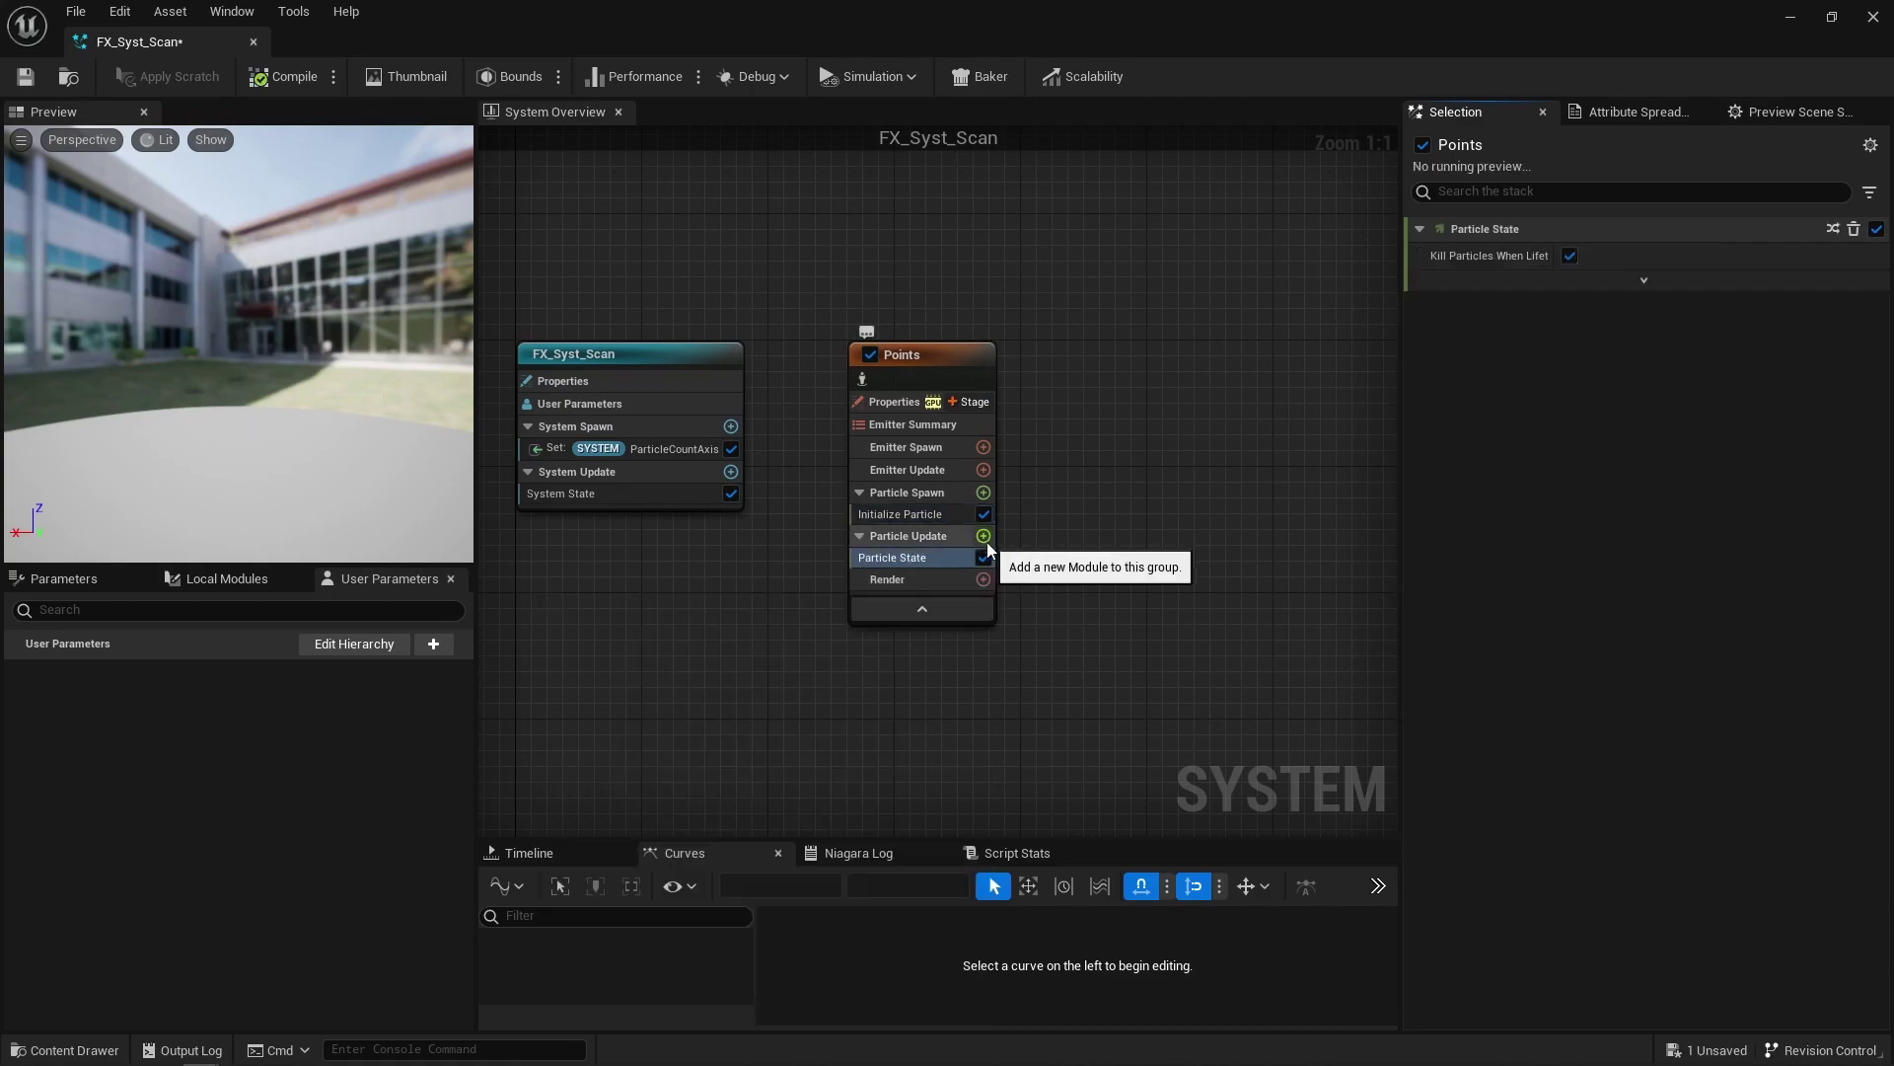
pyautogui.click(1569, 256)
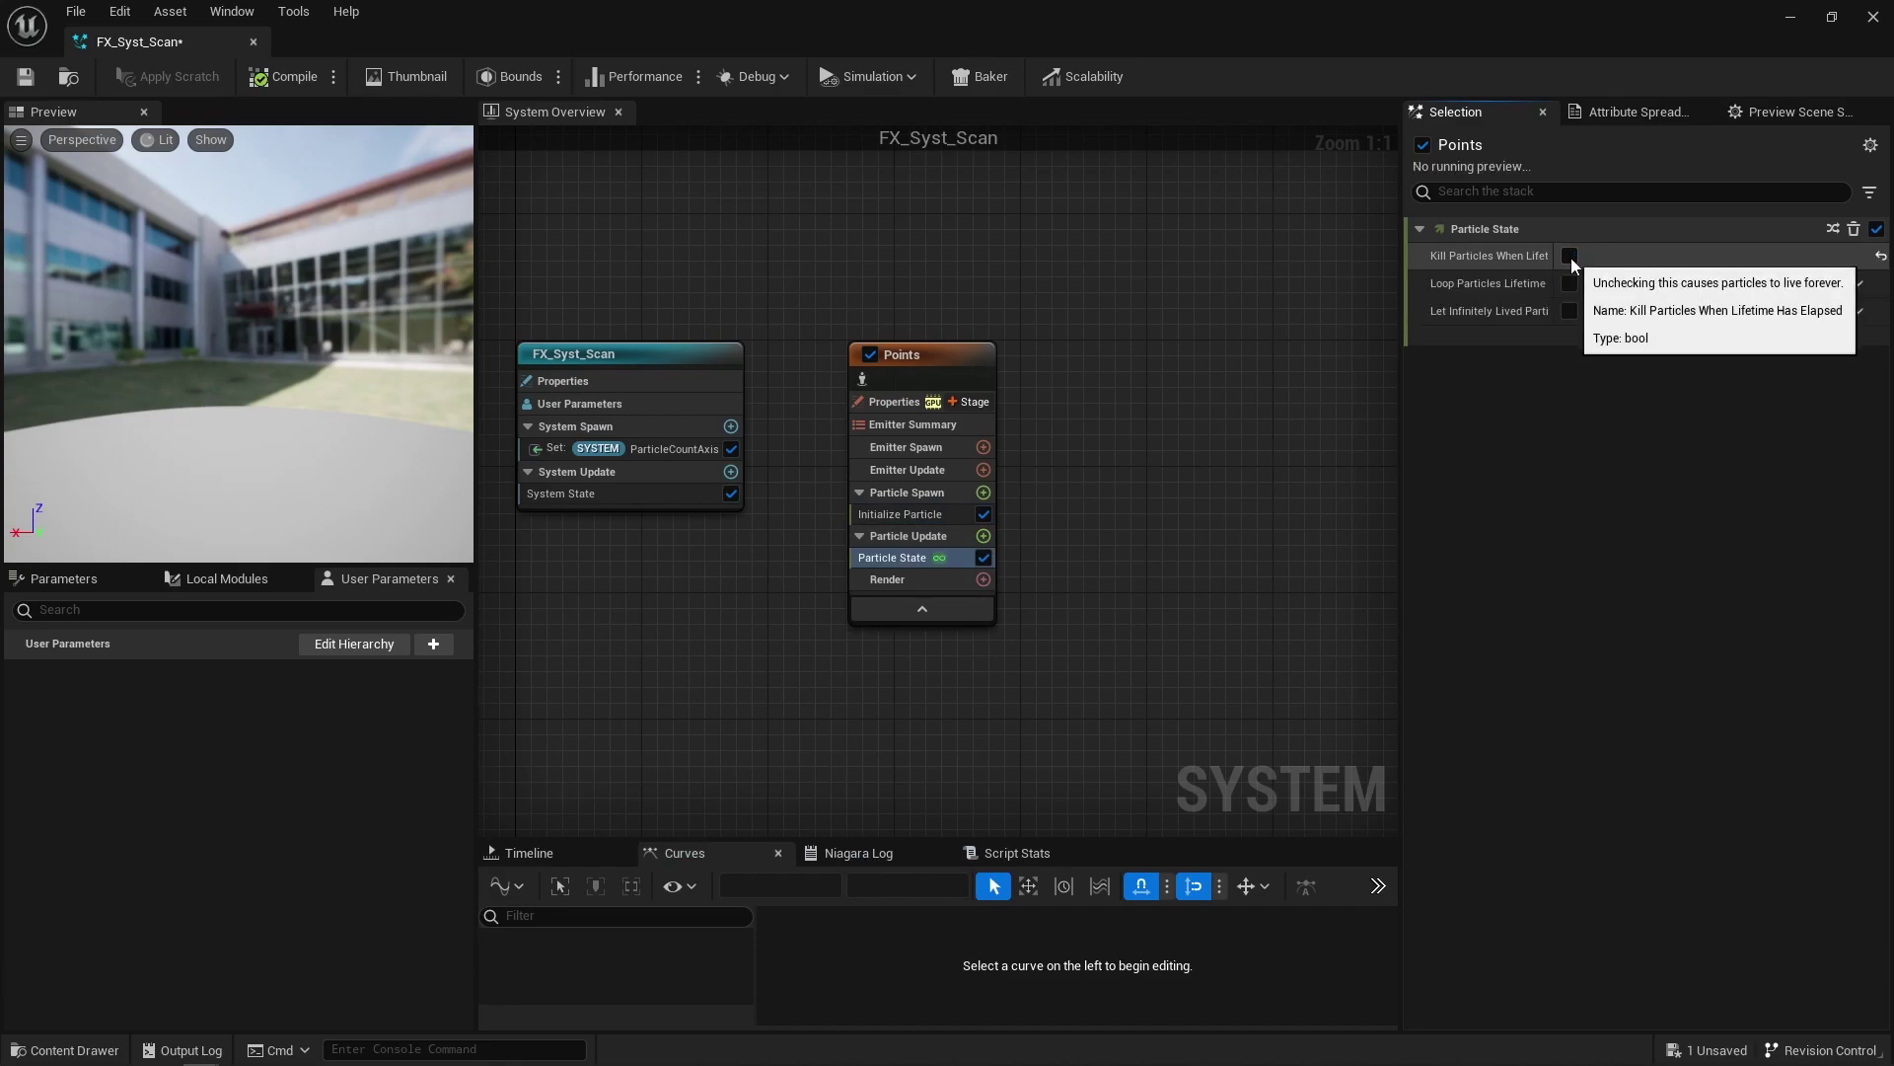
# Step: Add Spawn Particles in Grid to Emitter Update and resolve its dependencies by adding the Emitter State and Grid Location modules
pyautogui.click(990, 472)
pyautogui.write('spawn grid')
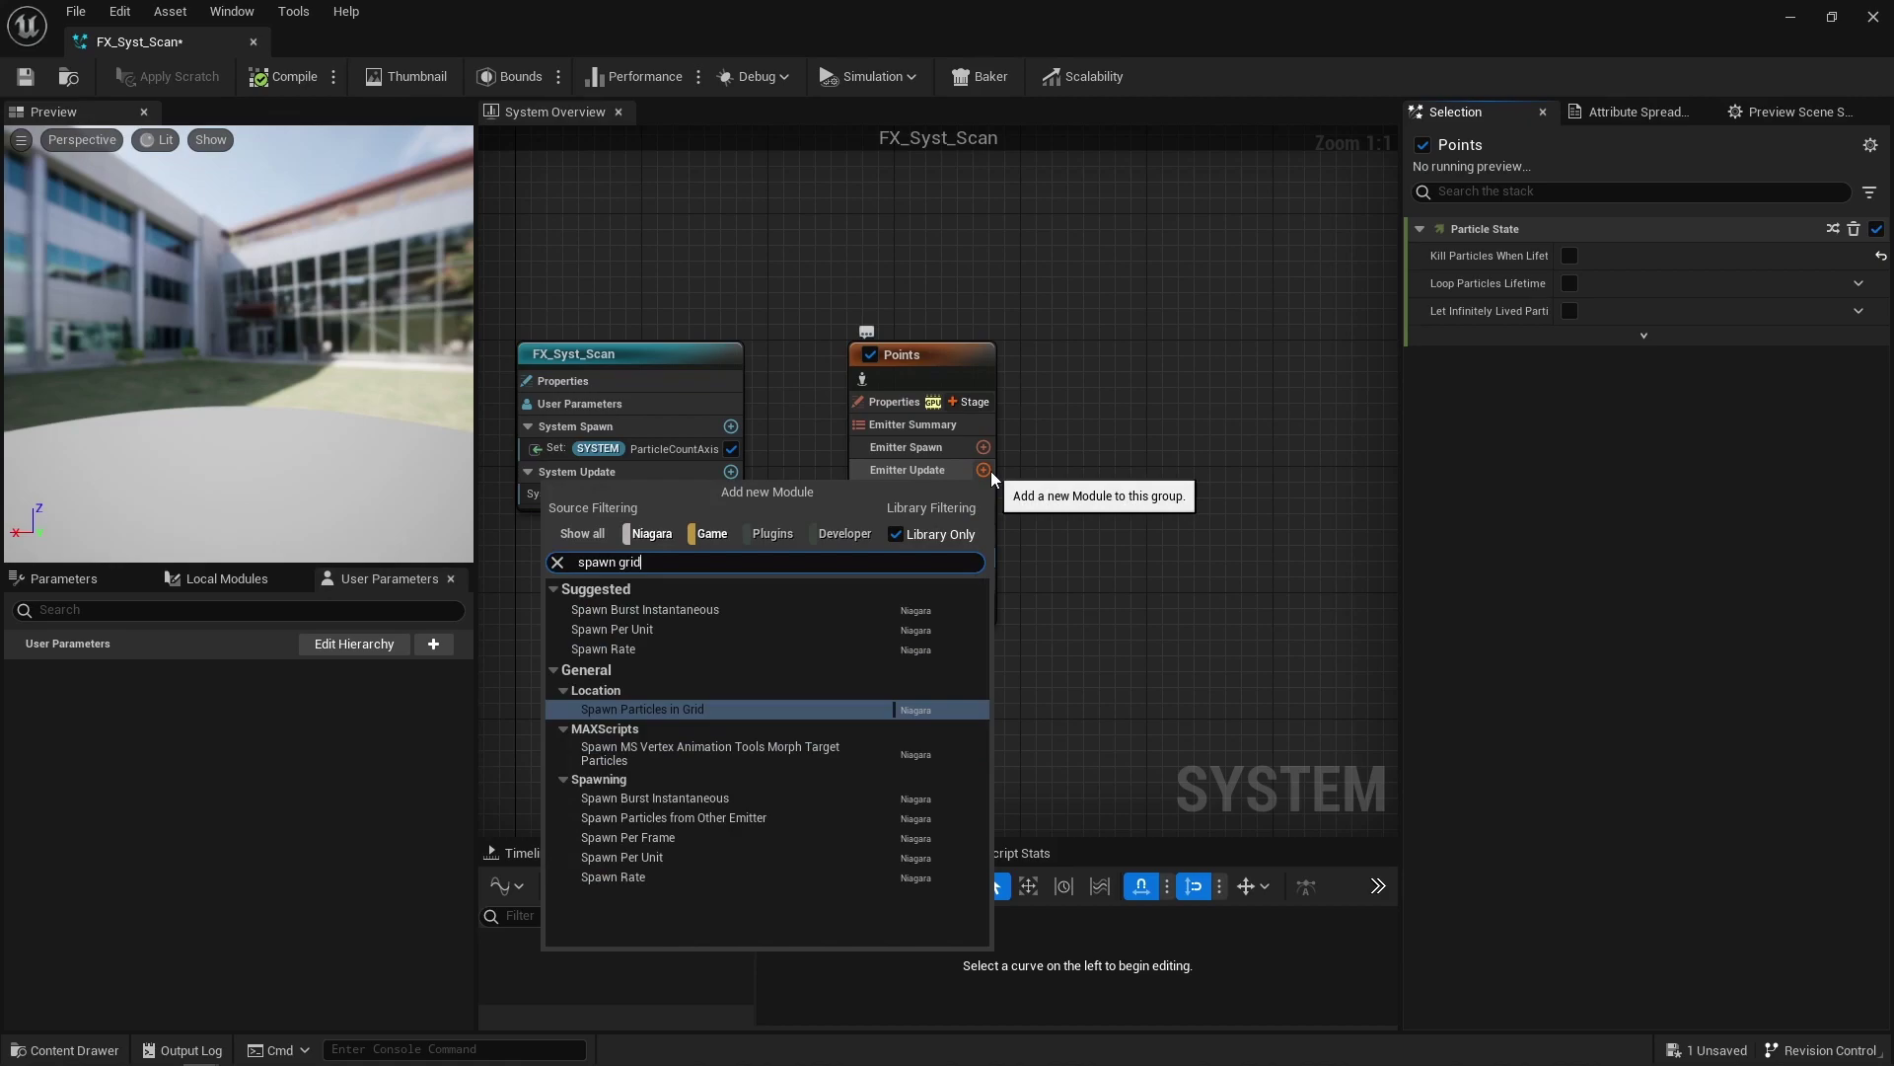
pyautogui.press('Return')
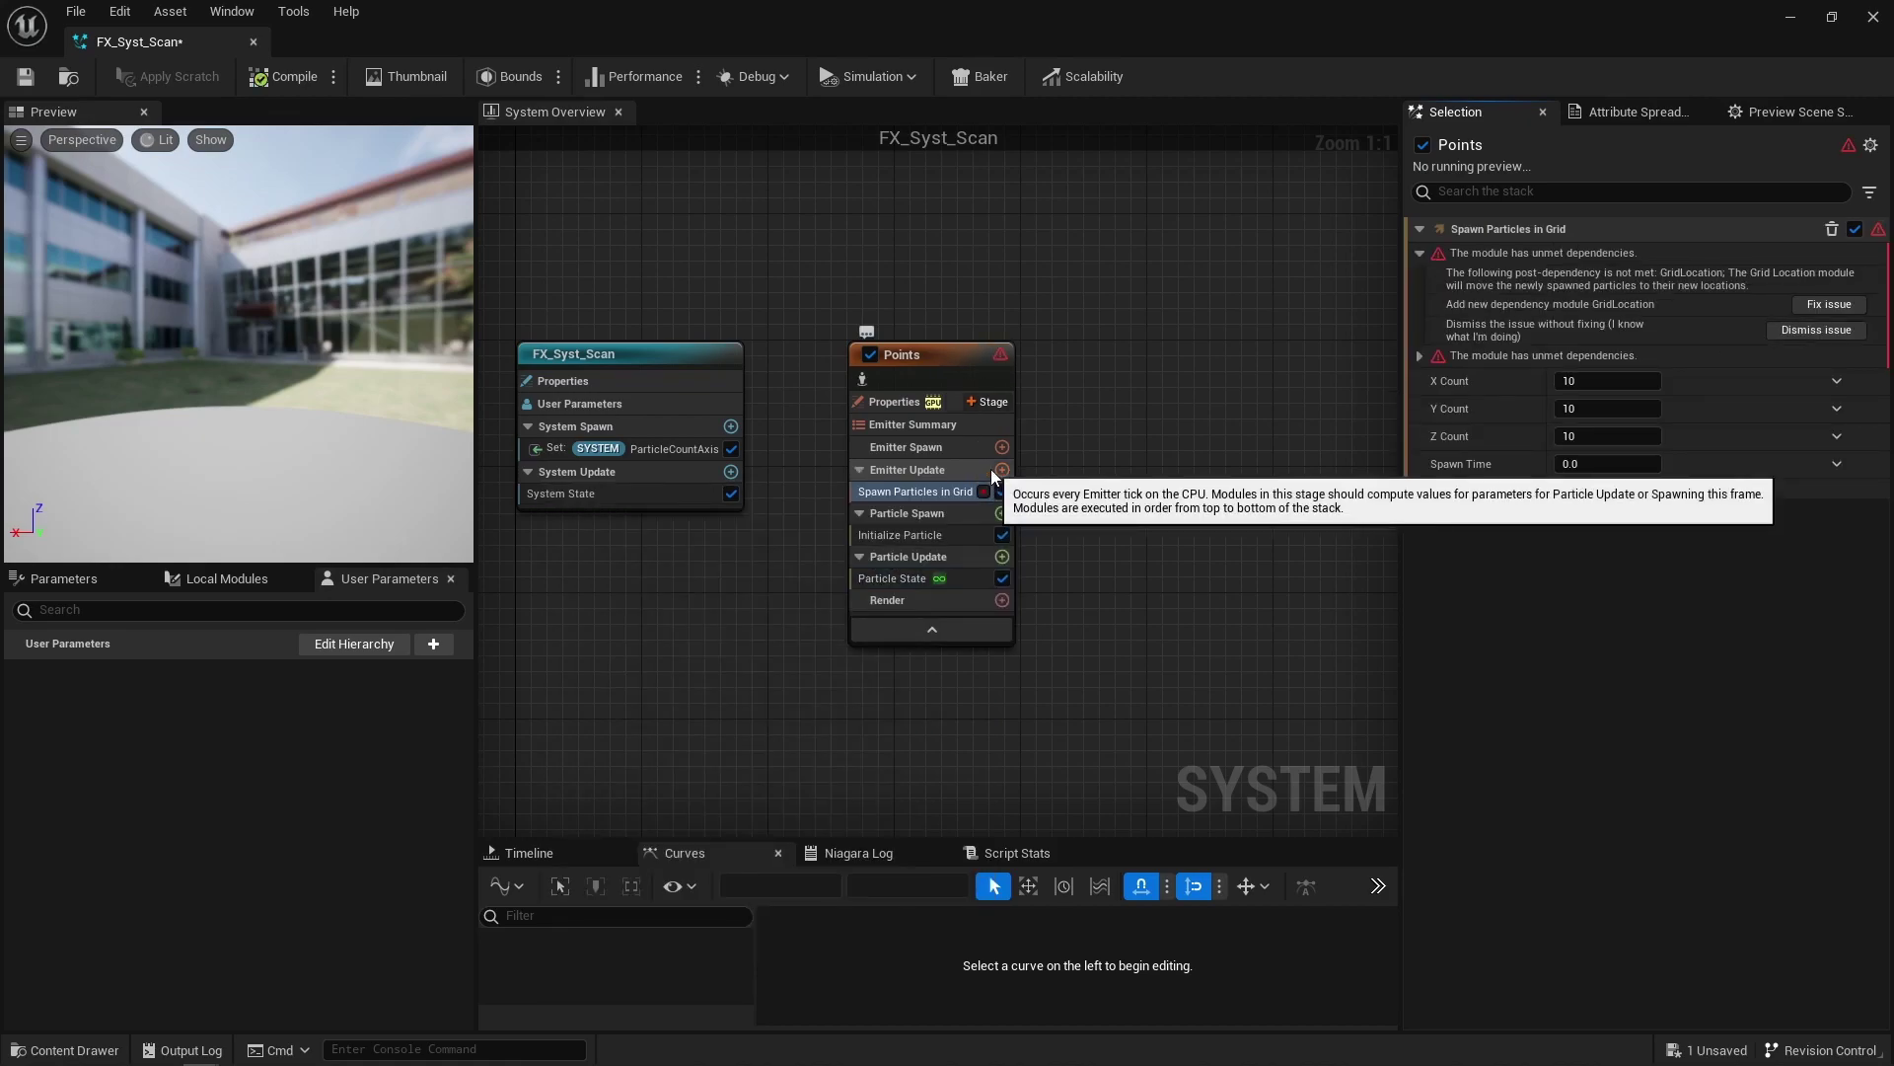
pyautogui.click(1420, 355)
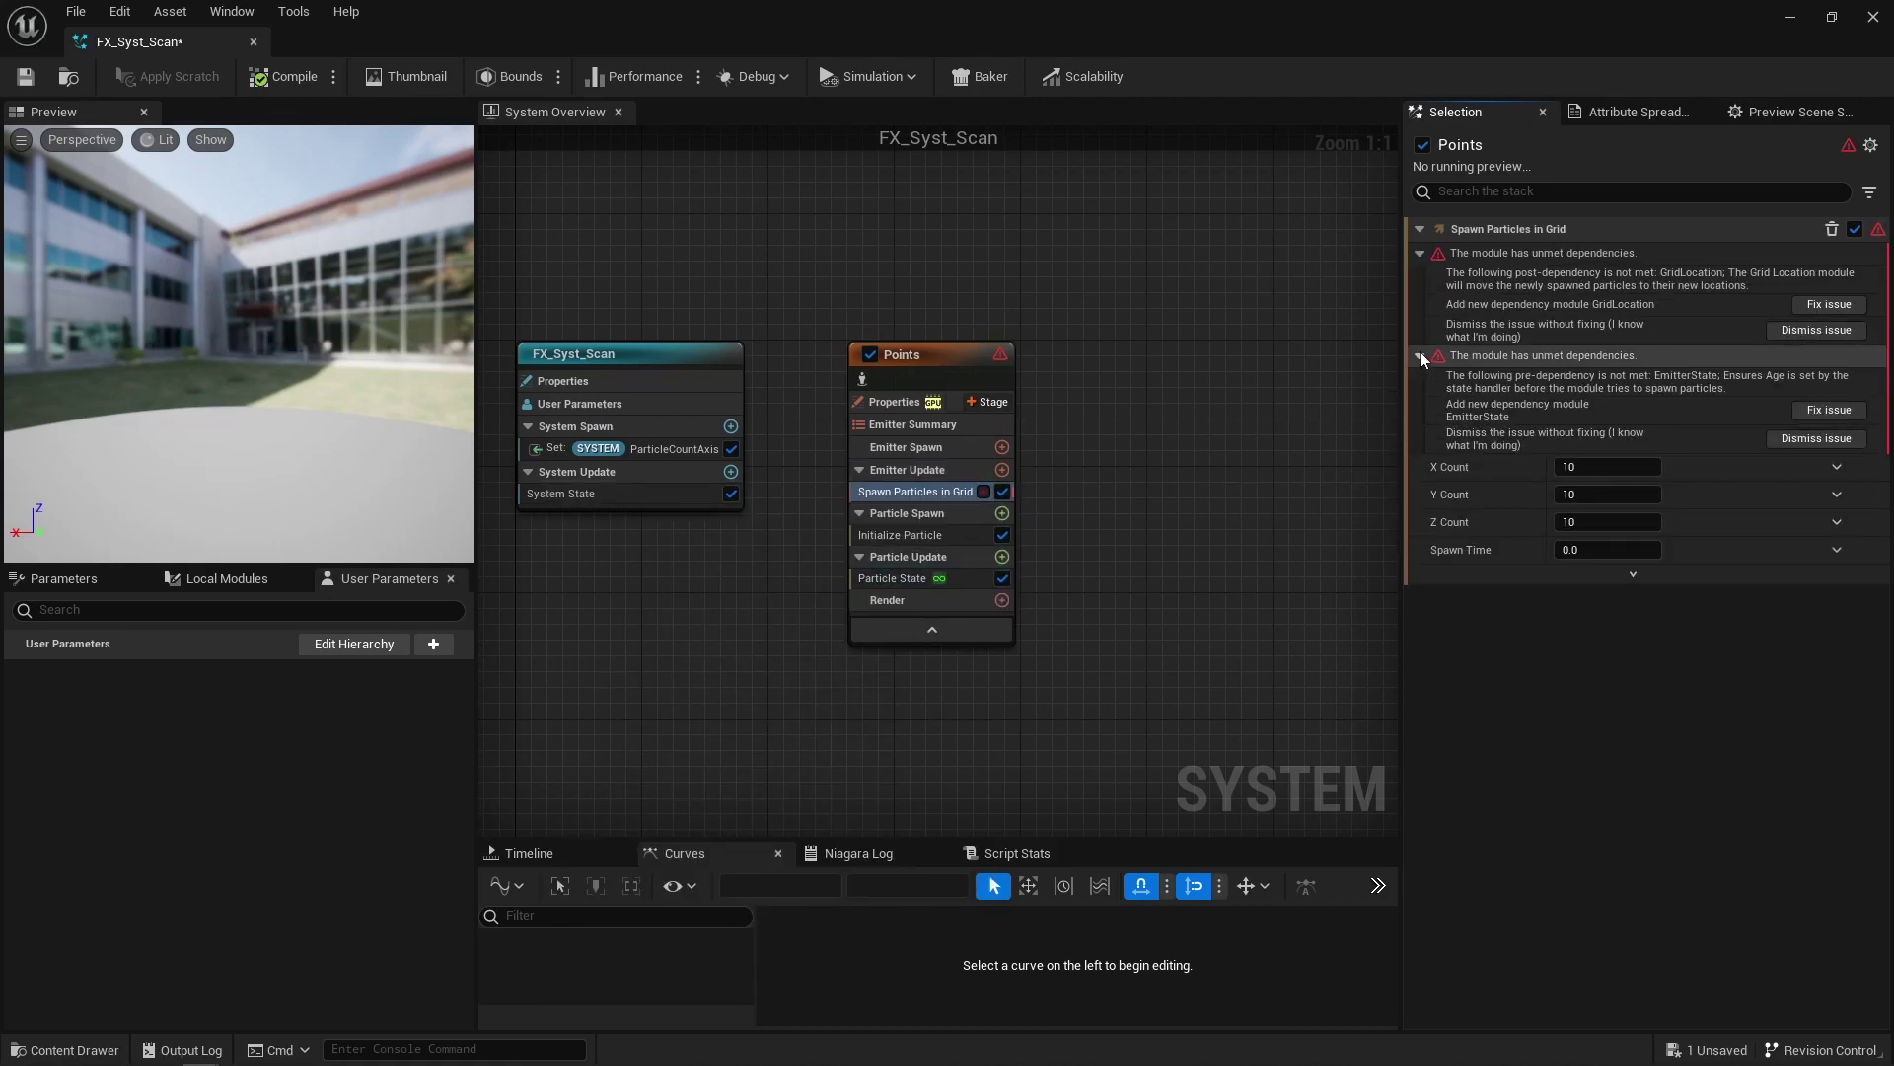
pyautogui.click(1818, 413)
pyautogui.click(1813, 308)
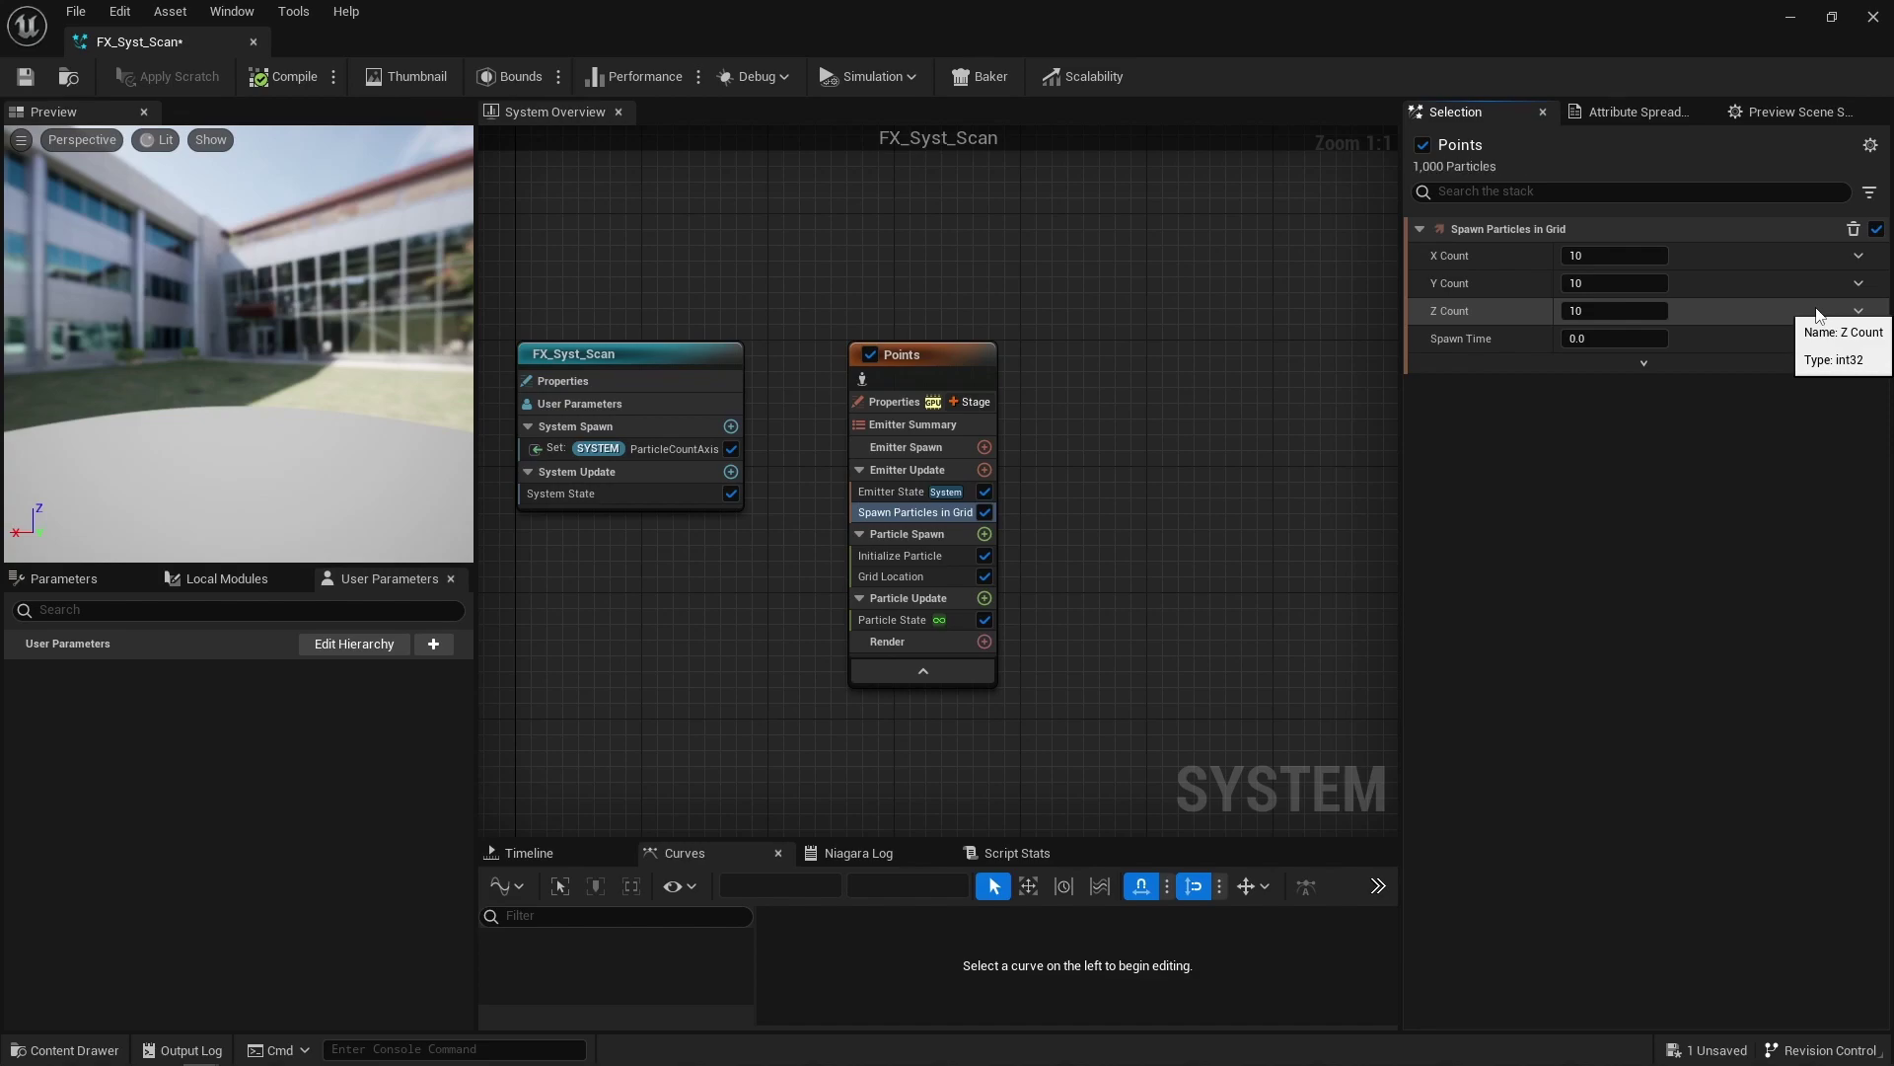
# Step: Link the X, Y and Z Count of Spawn Particles in Grid to the system parameter ParticleCountAxis
pyautogui.click(1859, 310)
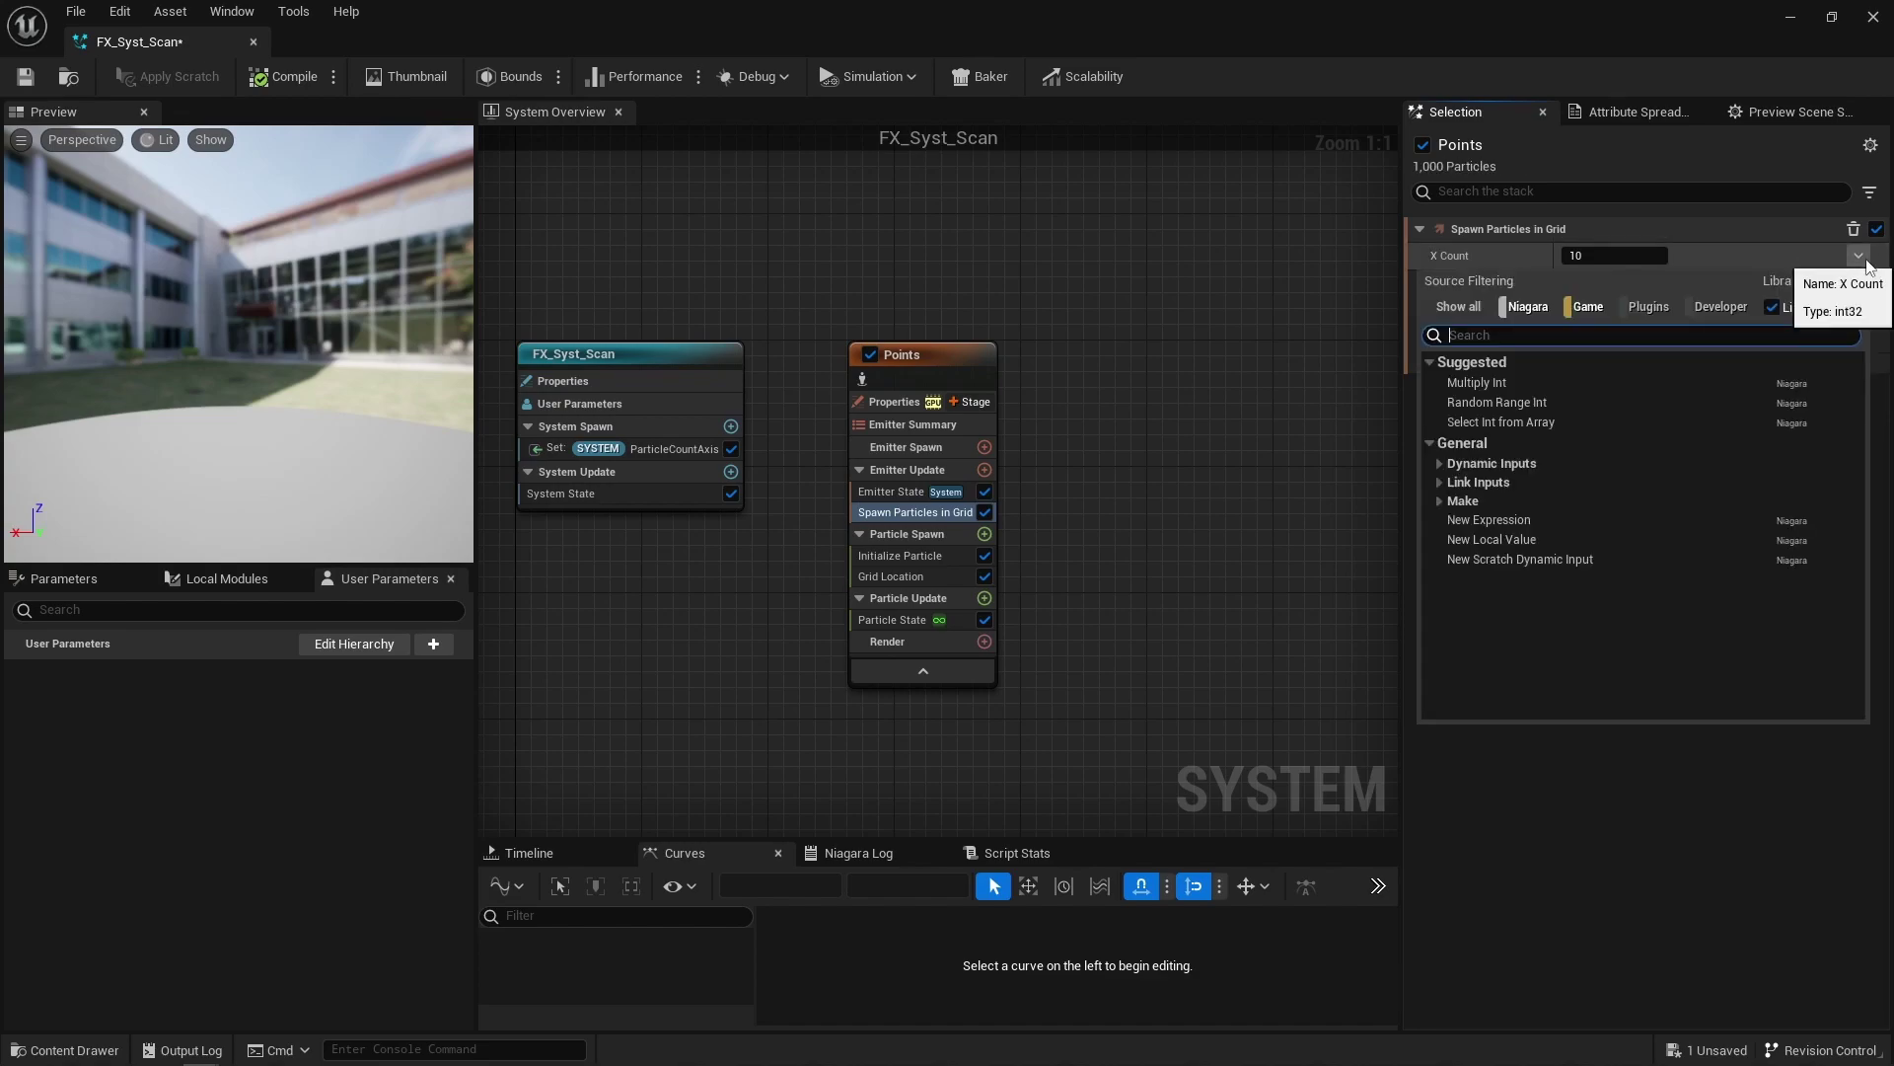
pyautogui.write('particle')
pyautogui.click(1559, 514)
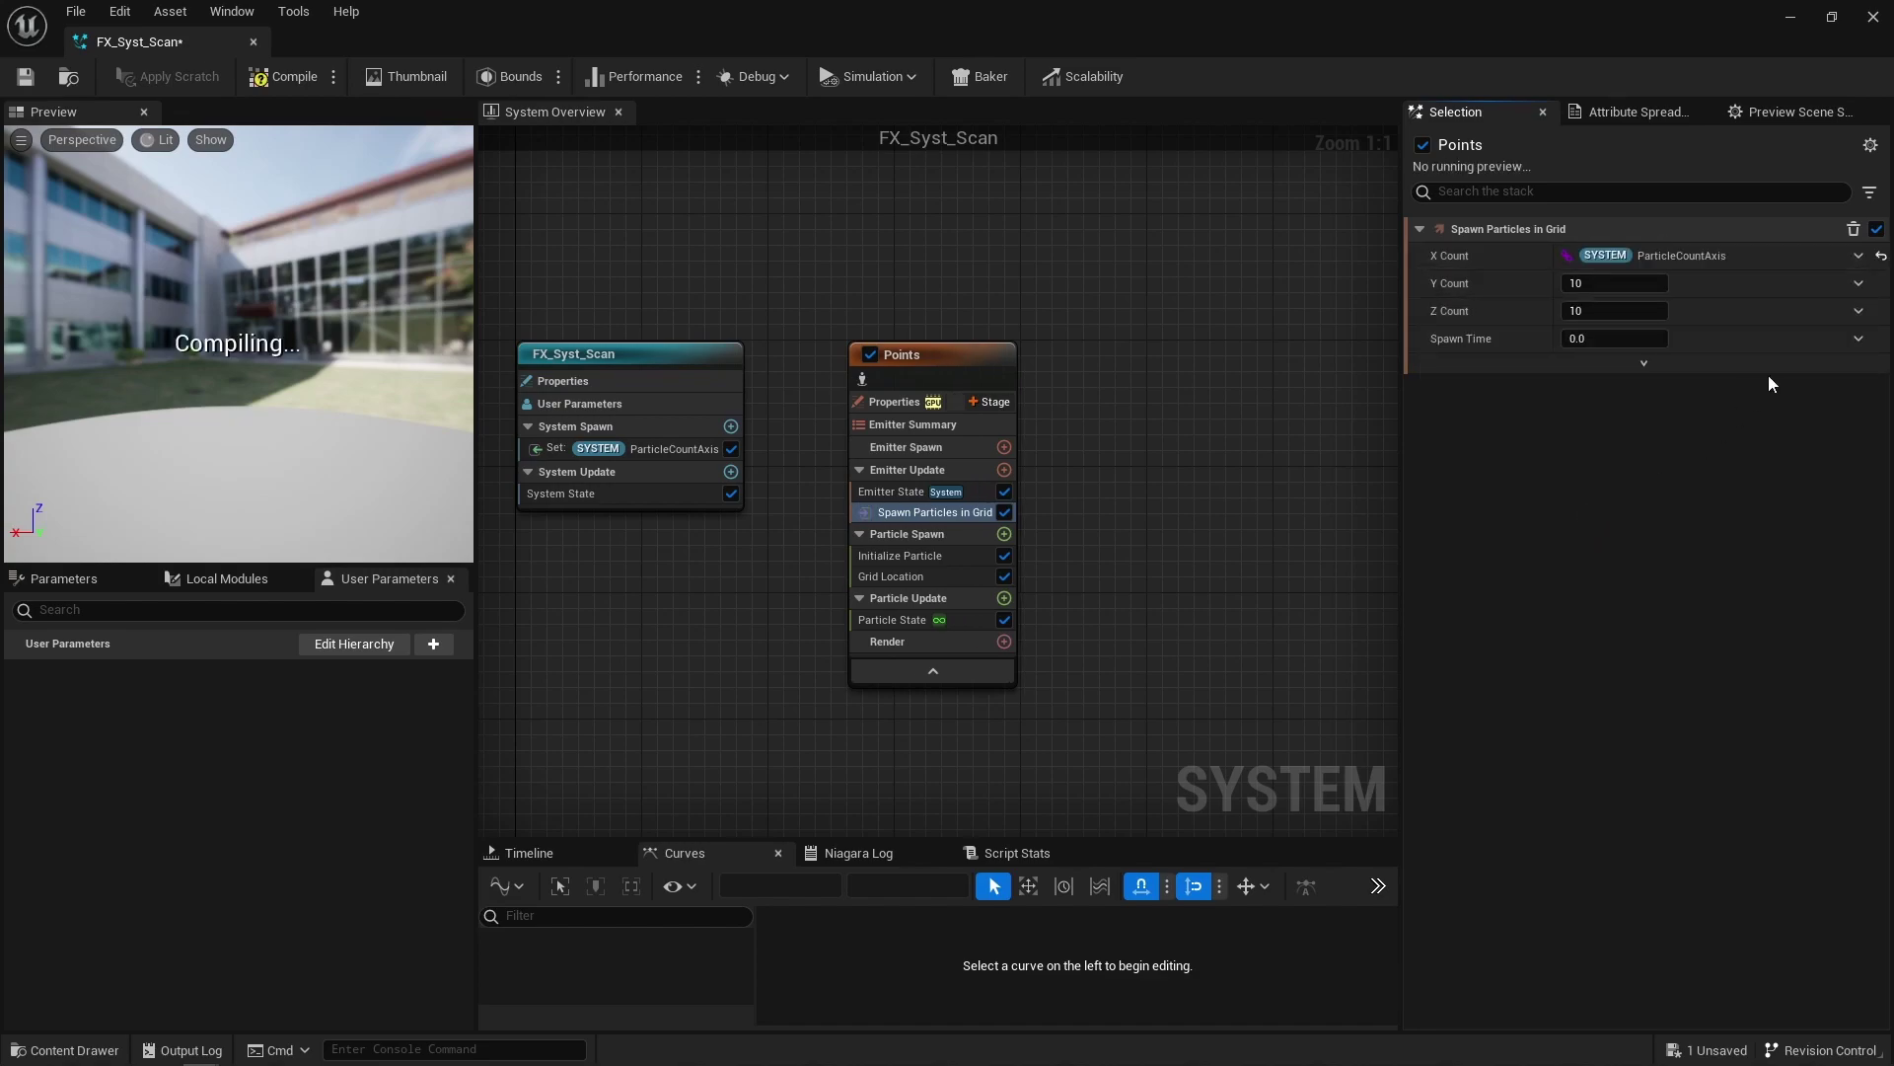
pyautogui.click(1859, 283)
pyautogui.write('countaxi')
pyautogui.click(1678, 445)
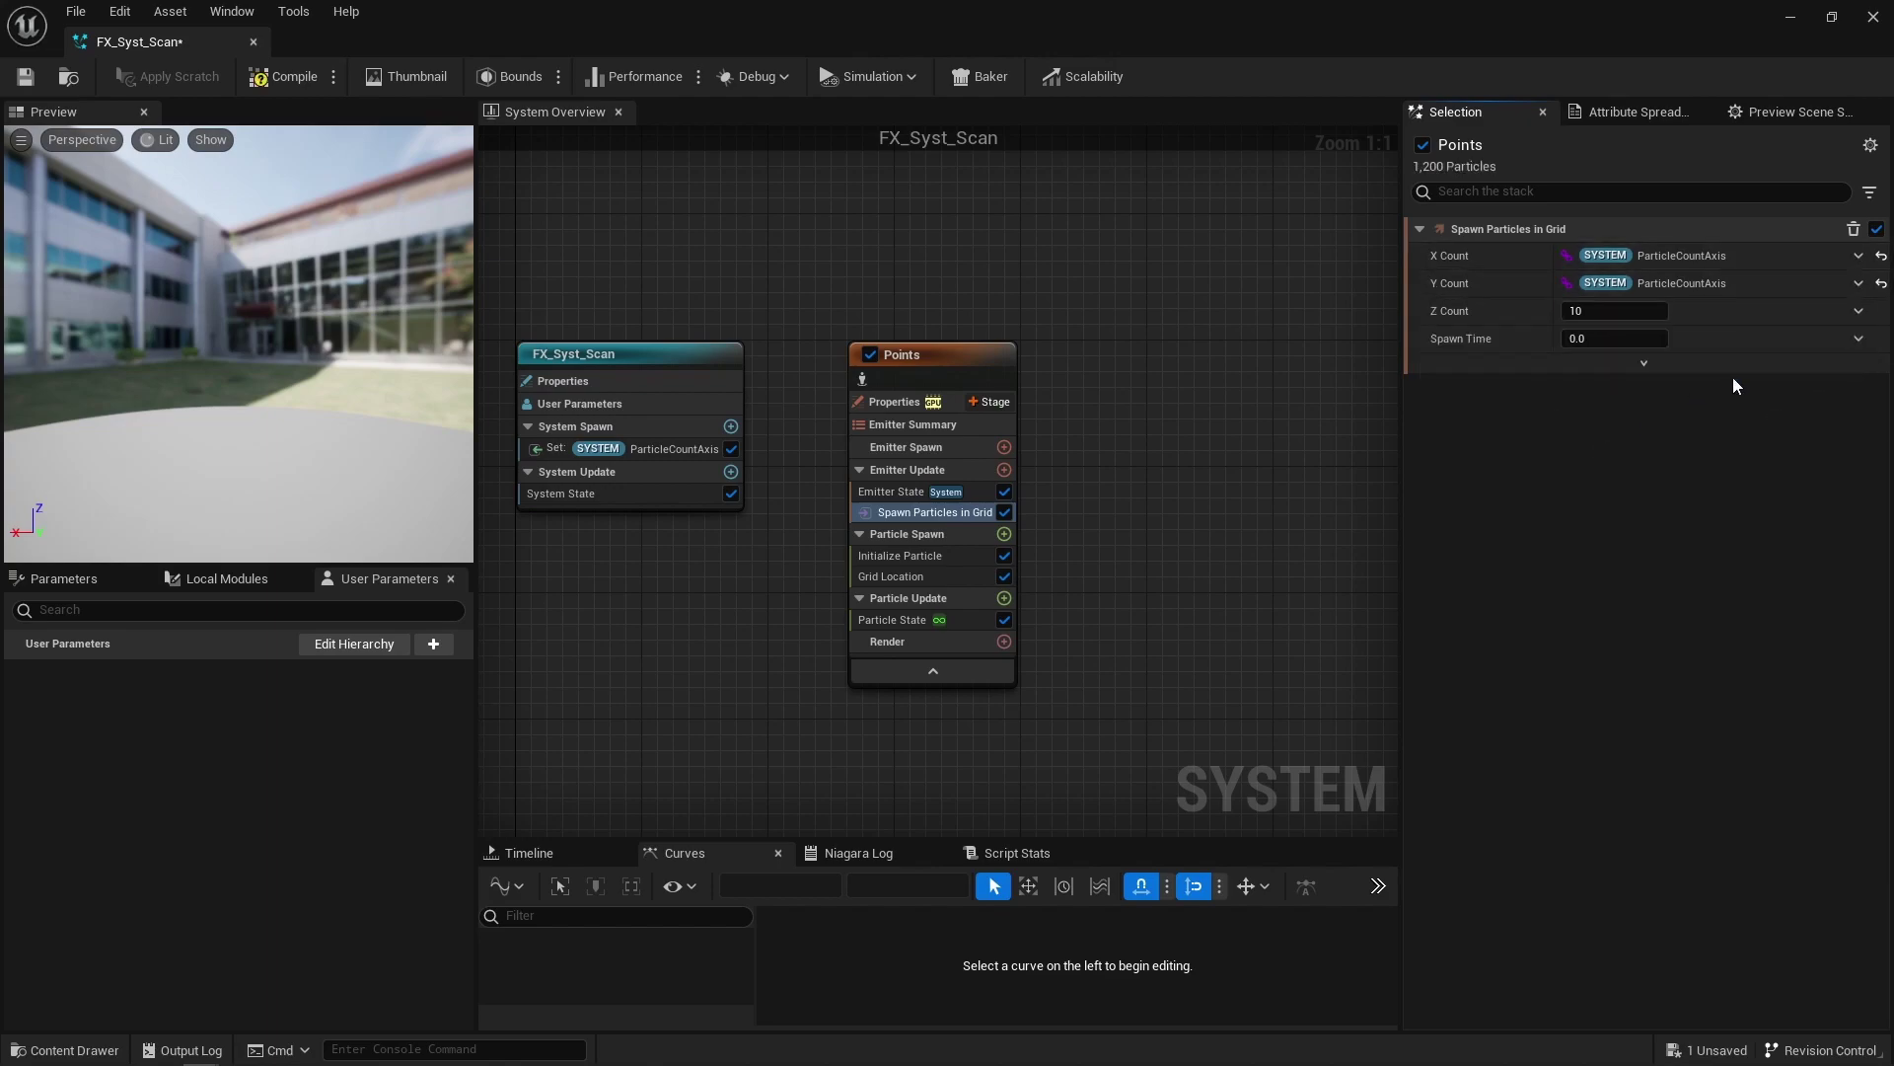
pyautogui.click(1859, 311)
pyautogui.write('countaxi')
pyautogui.click(1610, 472)
# Step: Set the Grid Location module's Offset to 0.5 on X, Y and Z
pyautogui.click(892, 577)
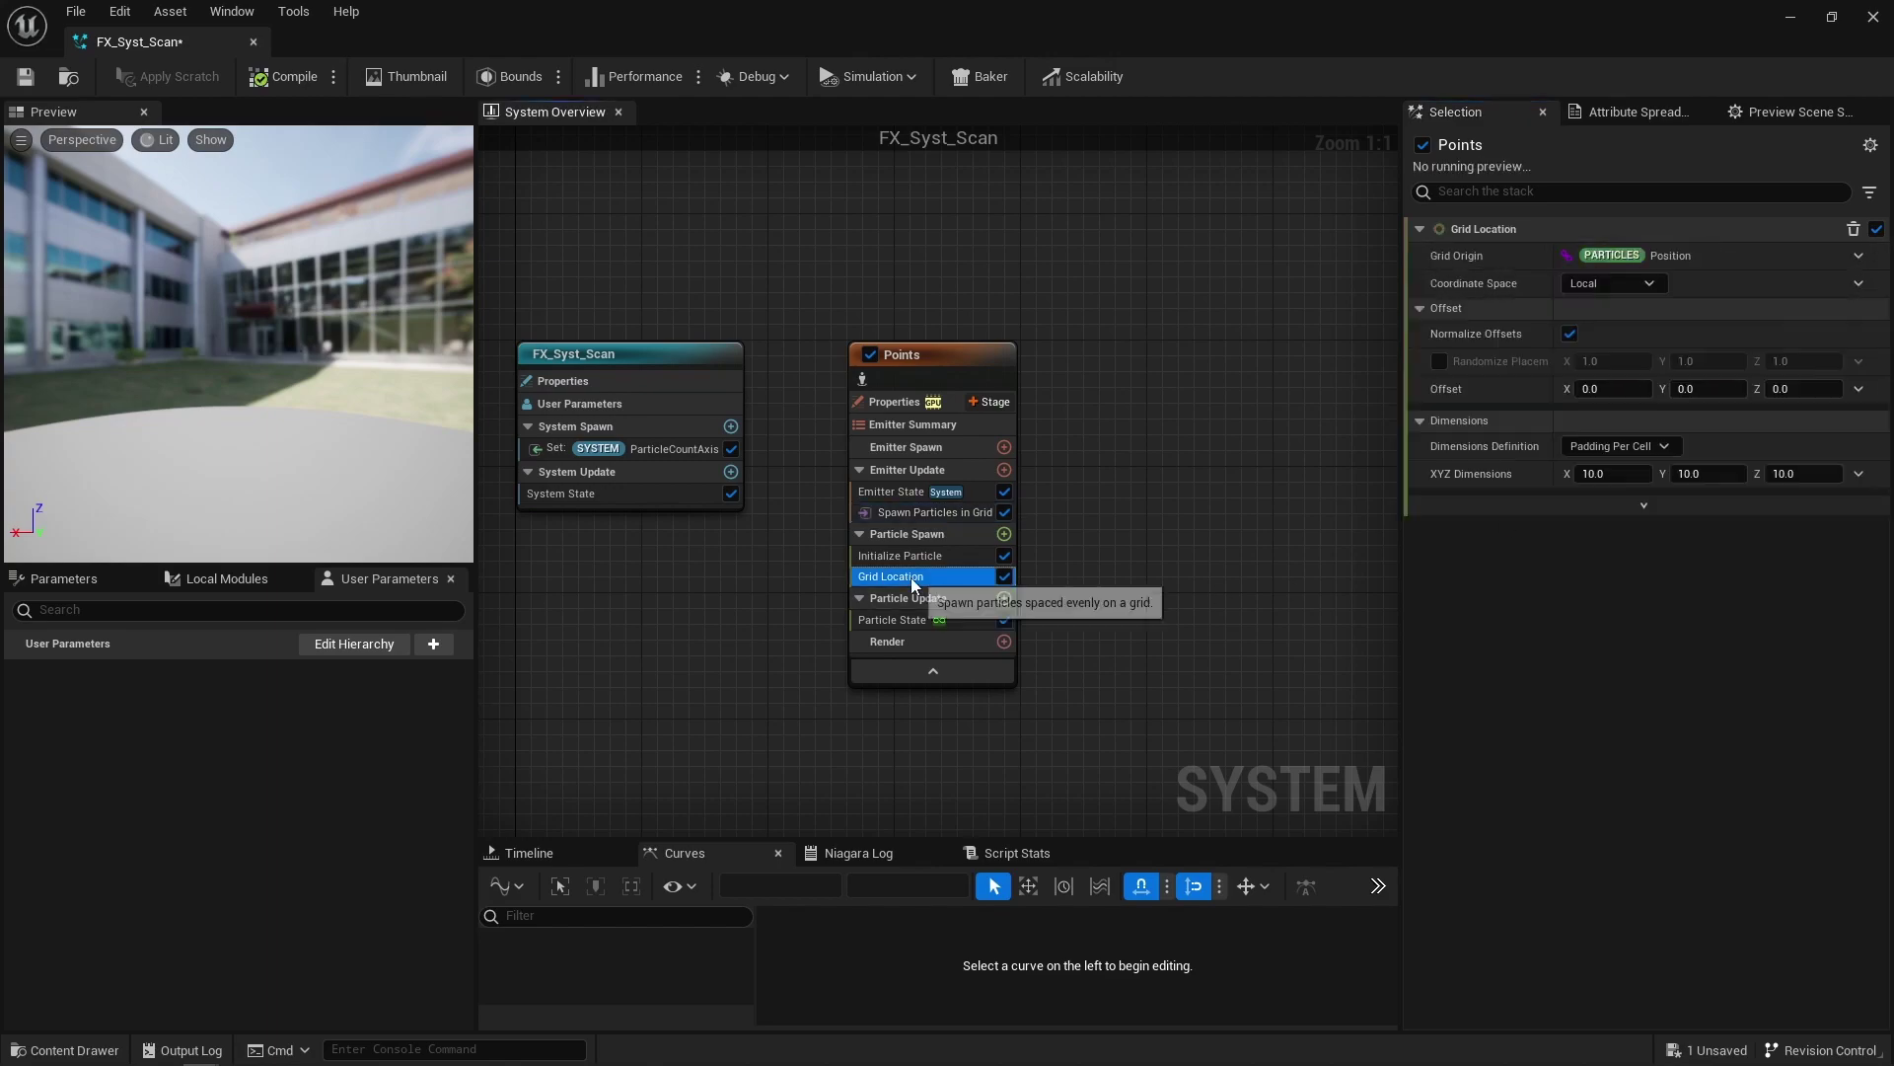
pyautogui.click(1699, 388)
pyautogui.write('0.5')
pyautogui.press('Tab')
pyautogui.write('0.5')
# Step: Set Grid Location's XYZ Dimensions to Make Vector and link X, Y and Z to the NPC scan GridCellSize
pyautogui.click(1859, 473)
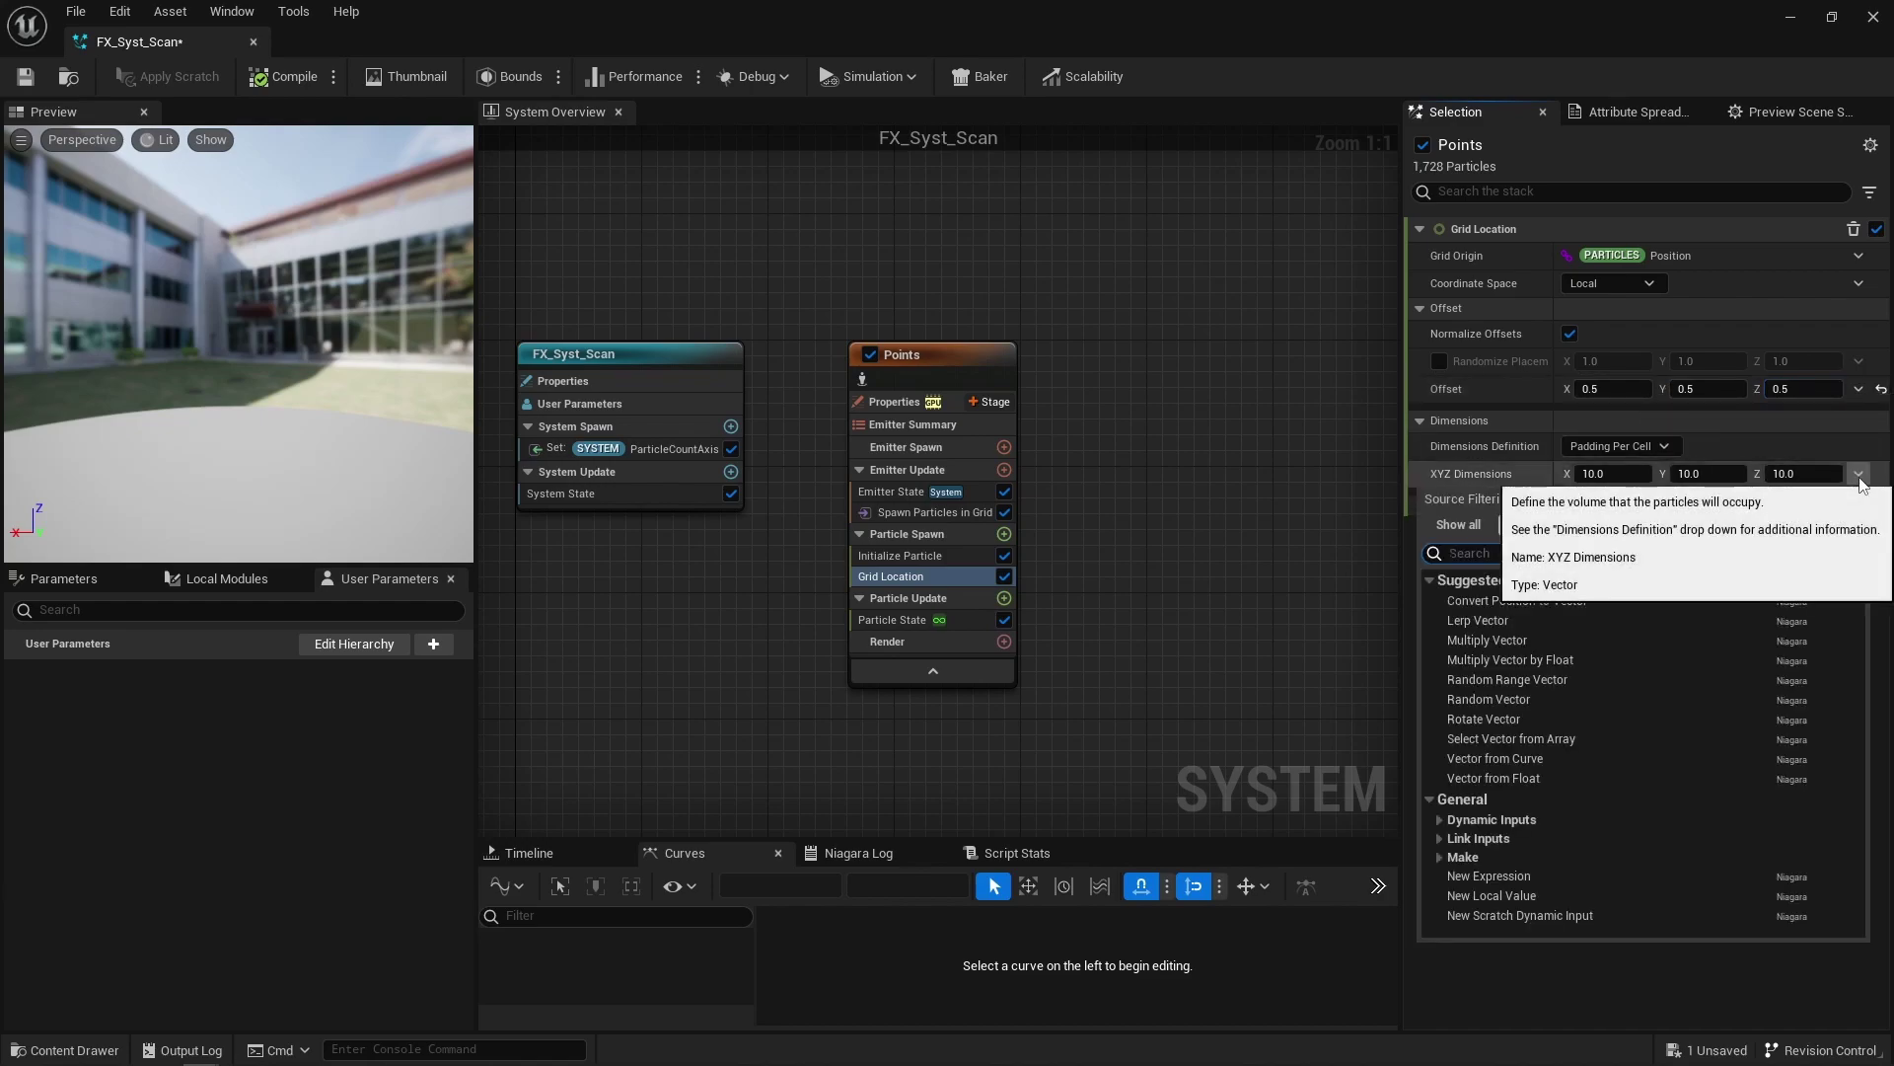
pyautogui.write('make')
pyautogui.press('Return')
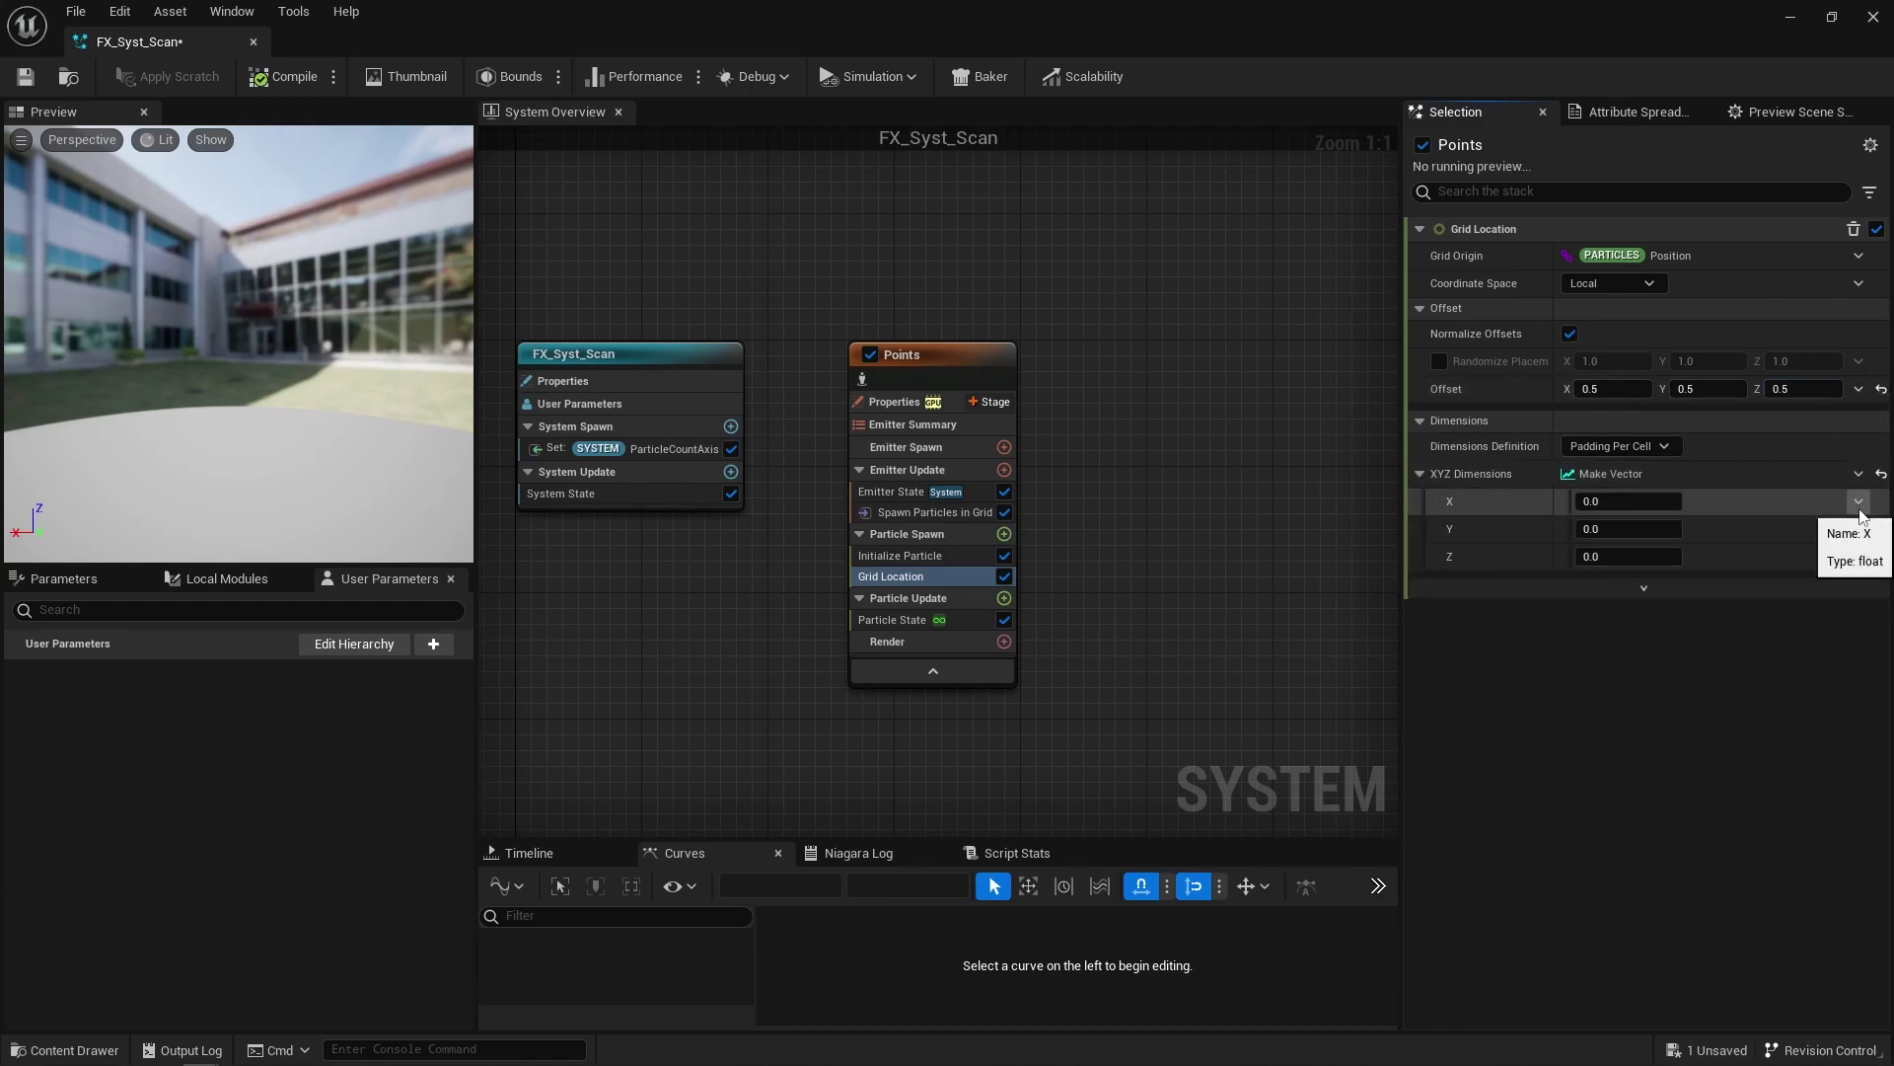
pyautogui.click(1859, 502)
pyautogui.write('gridce')
pyautogui.press('Return')
pyautogui.click(1859, 528)
pyautogui.press('Return')
pyautogui.click(1859, 557)
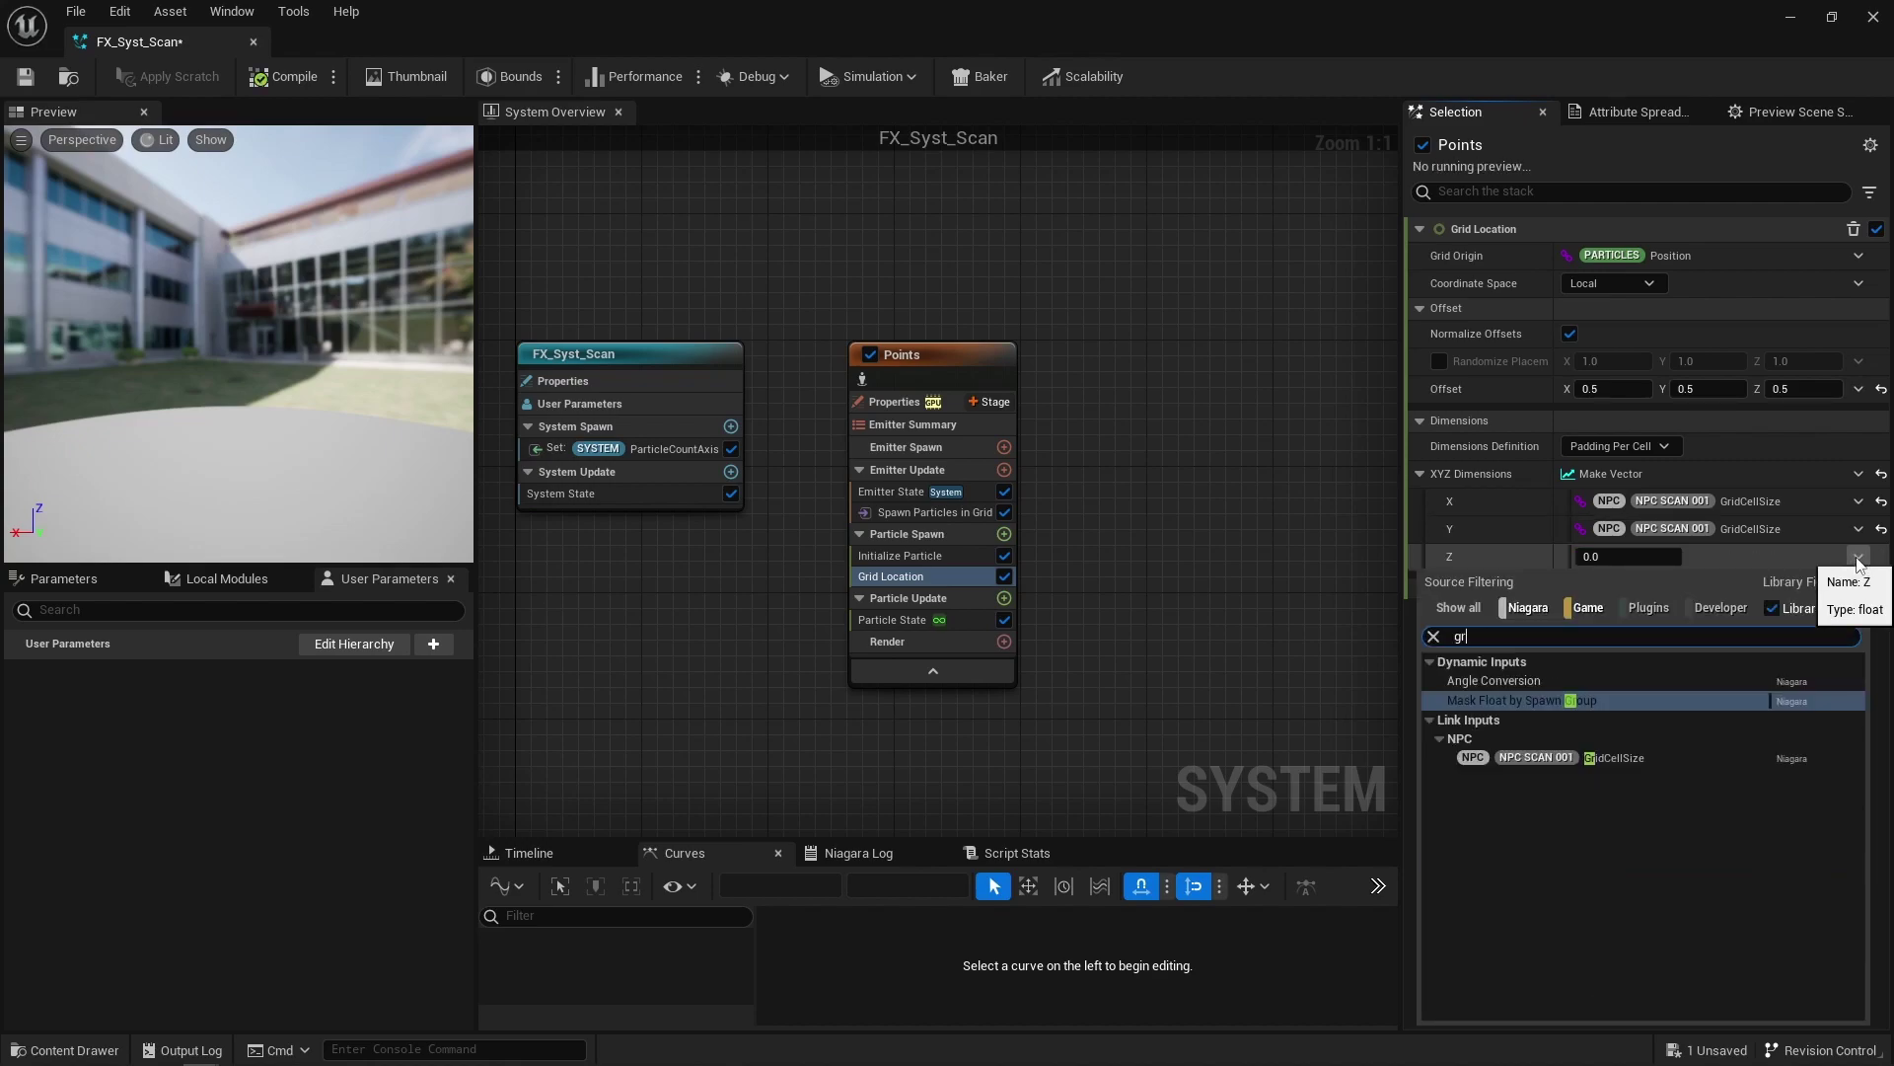
pyautogui.press('Return')
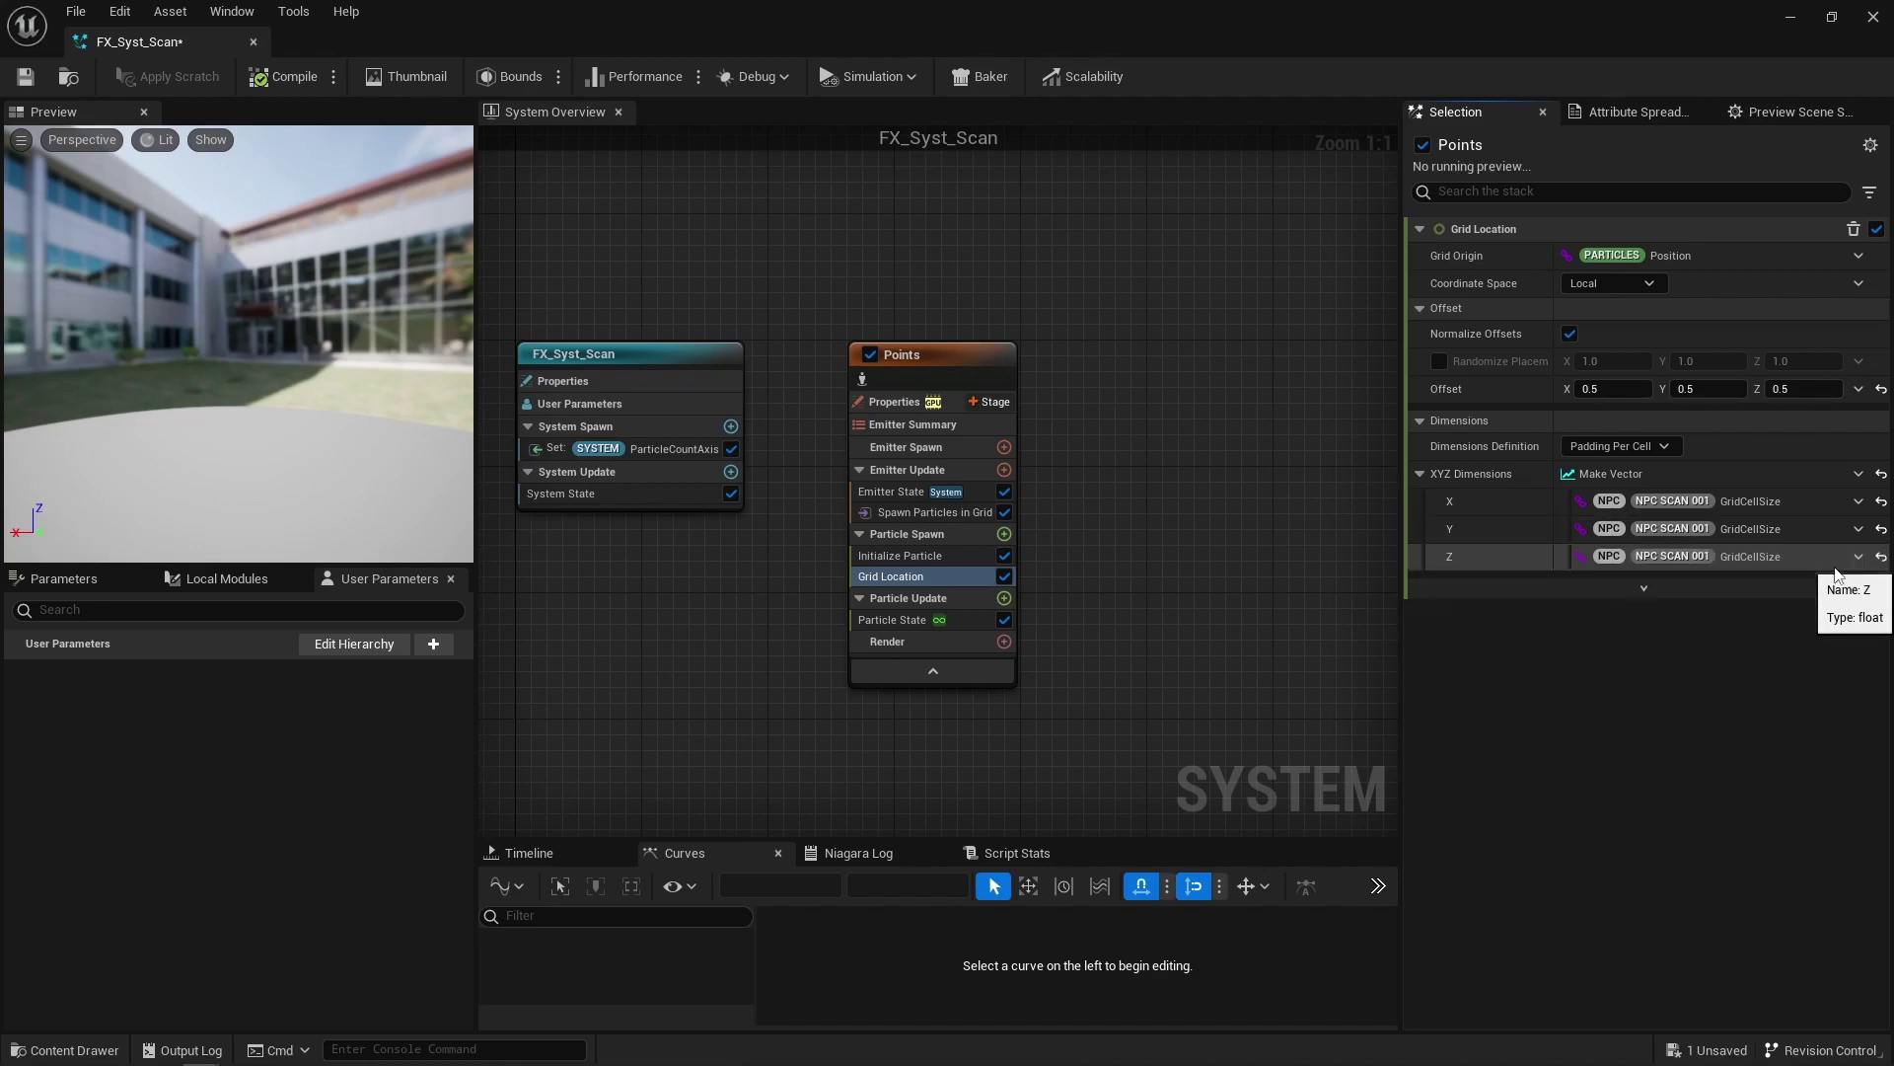
# Step: Add a new scratch pad module to Particle Update of the Points emitter and rename it GetNormalizedDistance
pyautogui.click(1003, 598)
pyautogui.write('scratch')
pyautogui.press('Return')
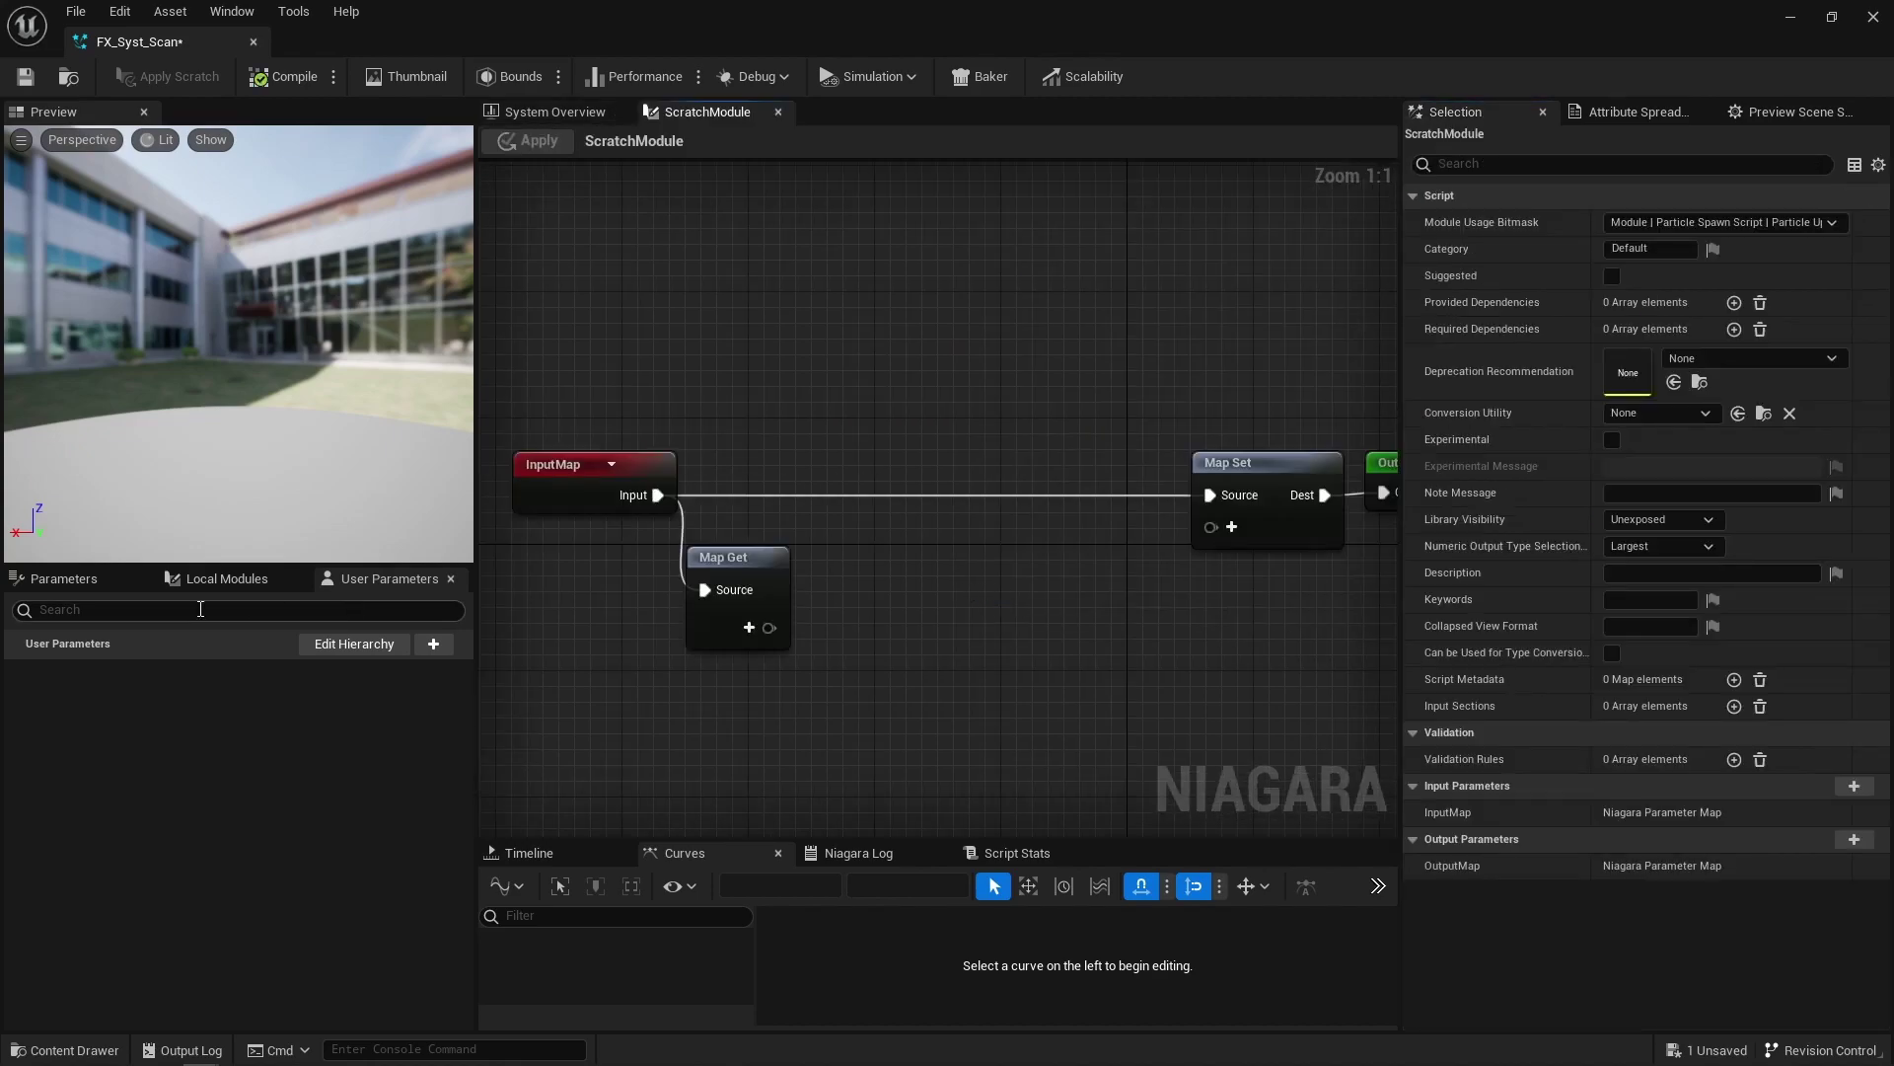
pyautogui.click(227, 579)
pyautogui.click(126, 681)
pyautogui.write('GetNormalizedDistance')
pyautogui.press('Return')
# Step: Add Particles Position and a vector input named ScanLocation to the module's Map Get node
pyautogui.click(749, 629)
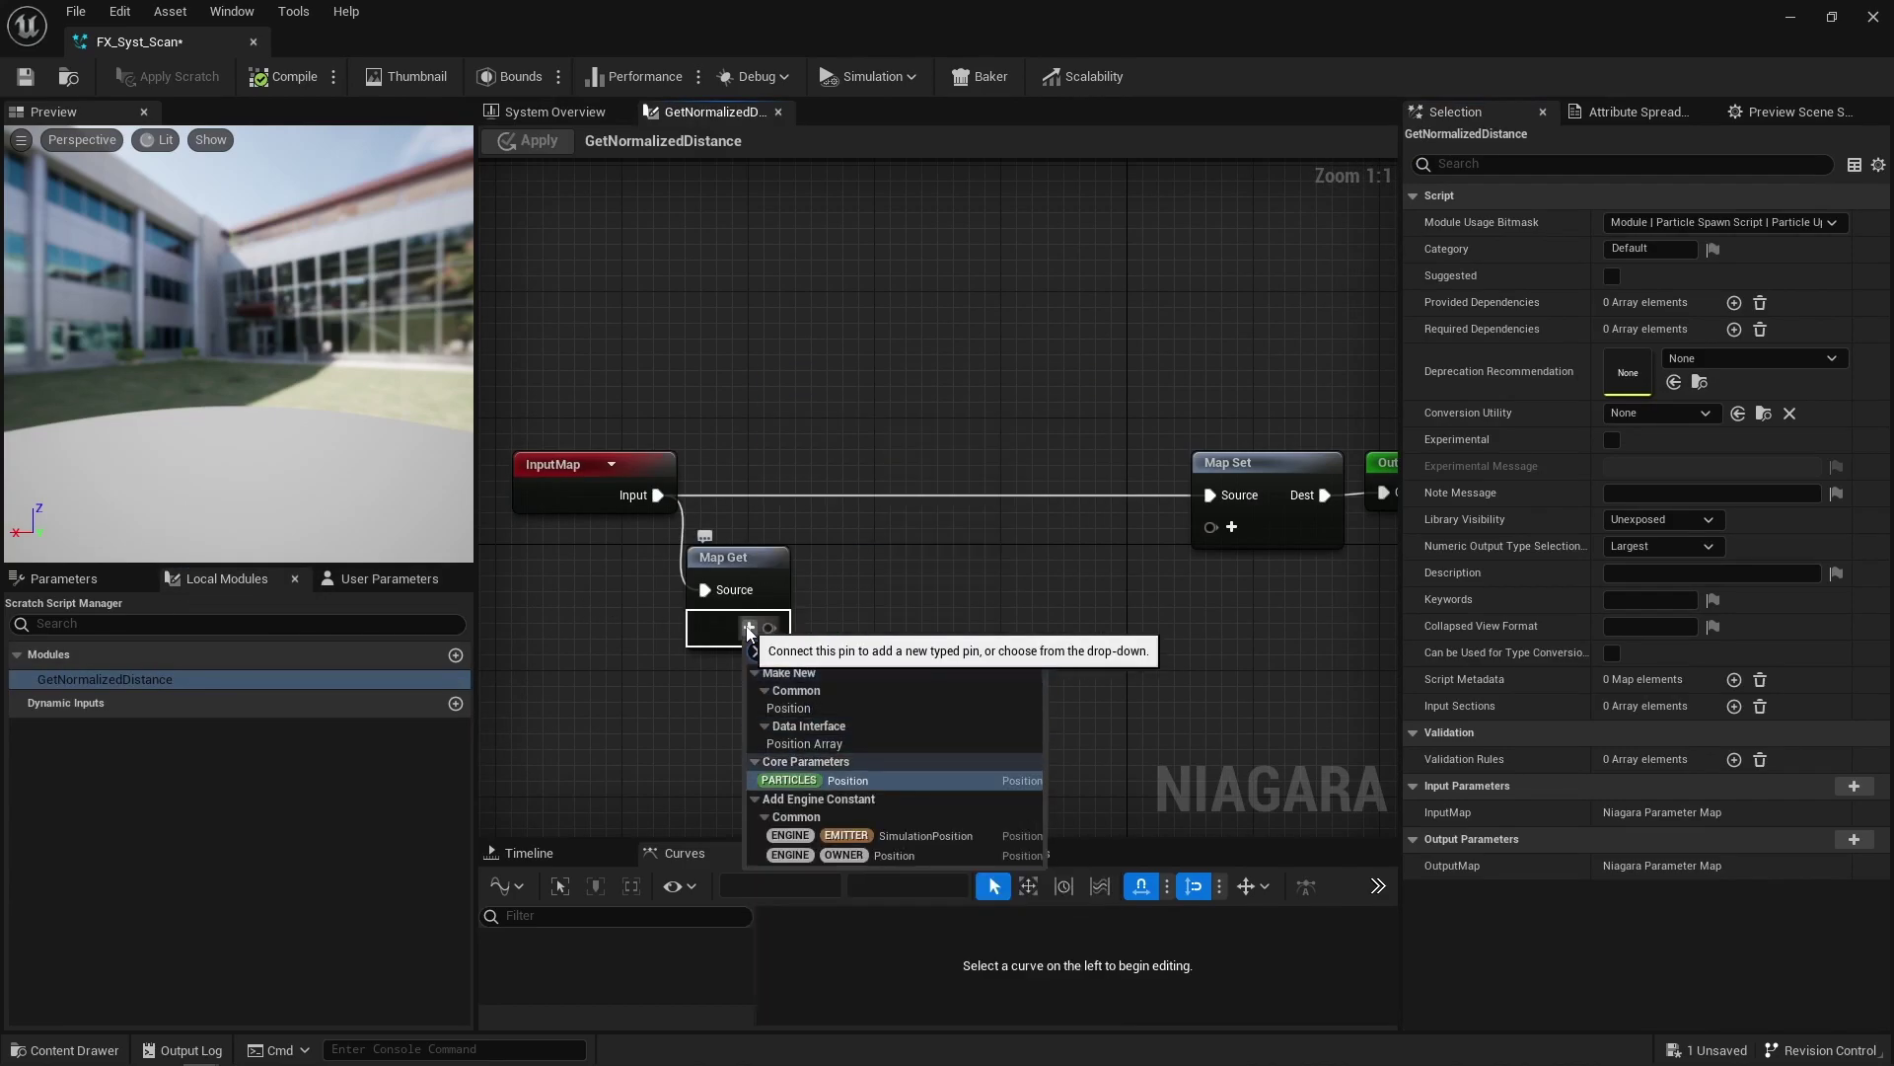
pyautogui.press('Return')
pyautogui.click(829, 672)
pyautogui.write('vector')
pyautogui.press('Return')
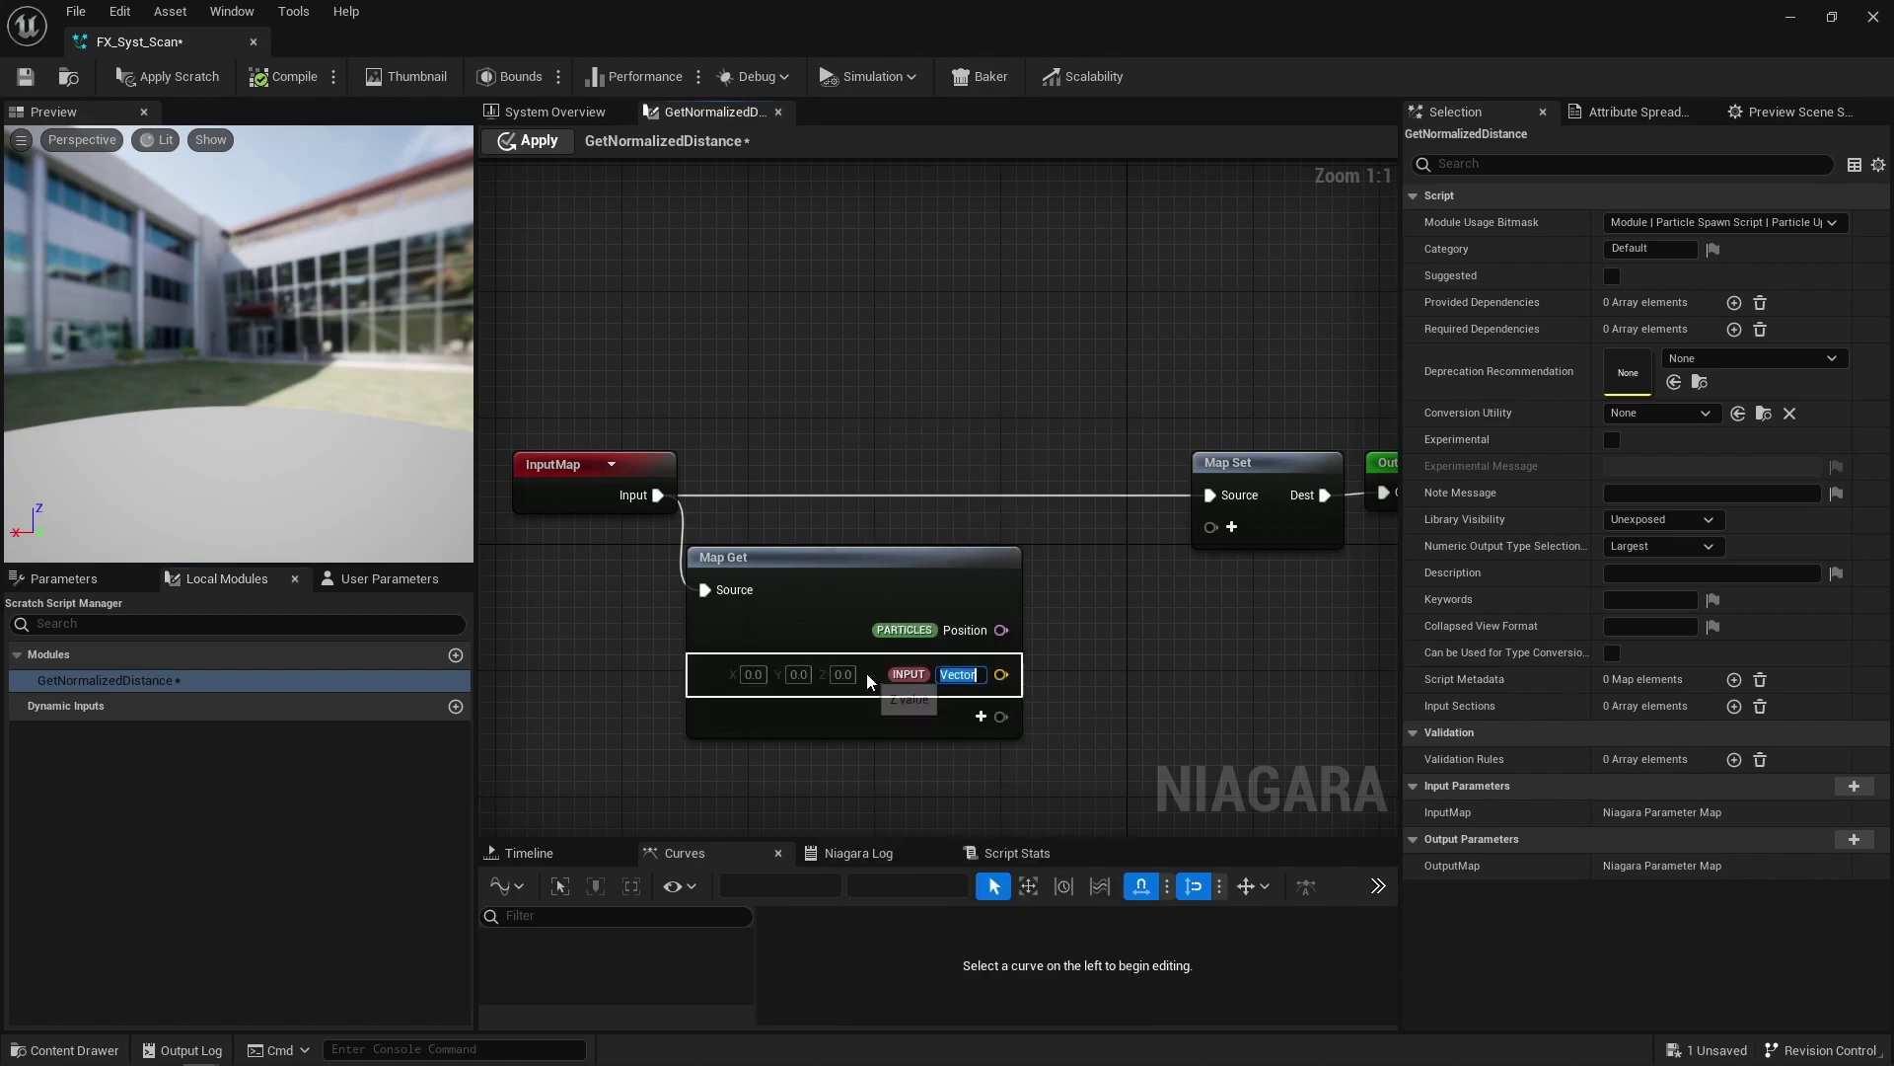
pyautogui.write('ScanLocation')
pyautogui.press('Return')
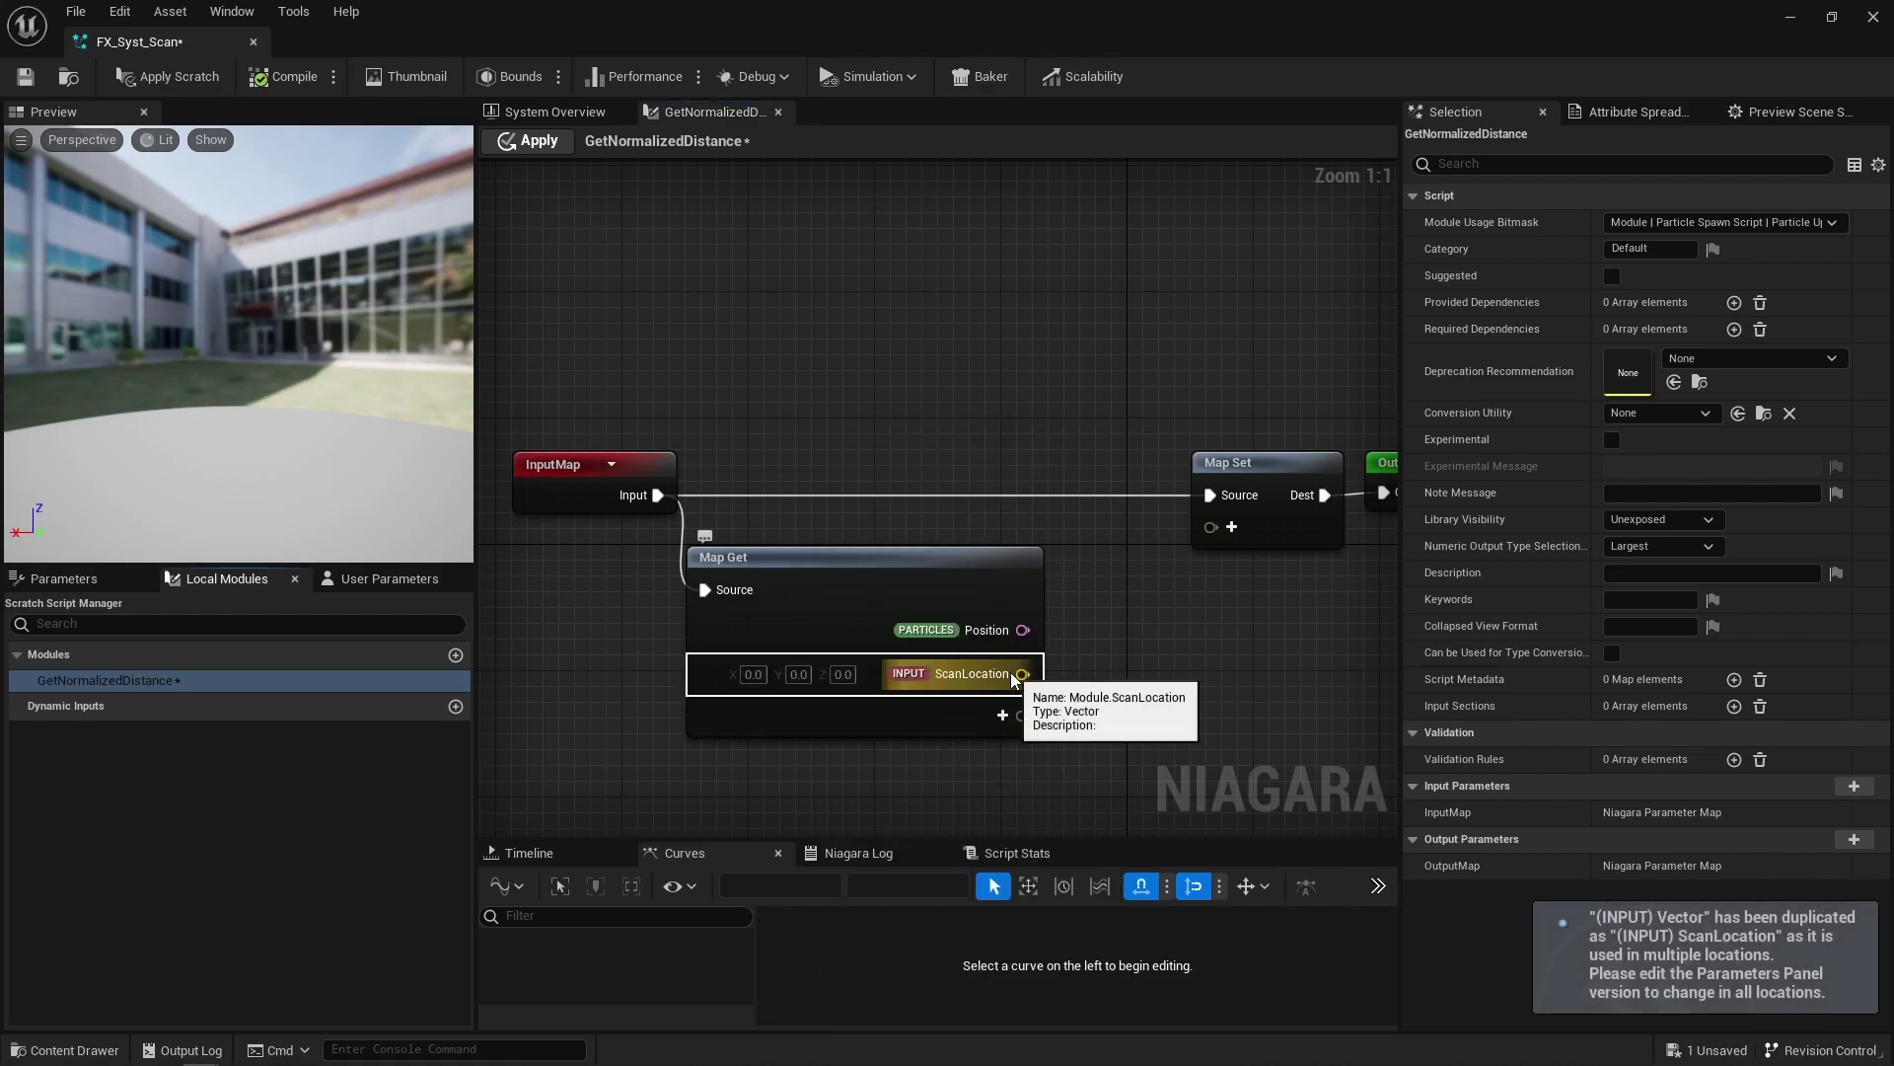
# Step: Add a float input named ScanRange to the Map Get node
pyautogui.click(1003, 717)
pyautogui.write('float')
pyautogui.press('Return')
pyautogui.write('ScanRange')
pyautogui.press('Return')
# Step: In GetNormalizedDistance, feed Particles Position into a Transform Position node converting from Simulation to World space
pyautogui.click(552, 111)
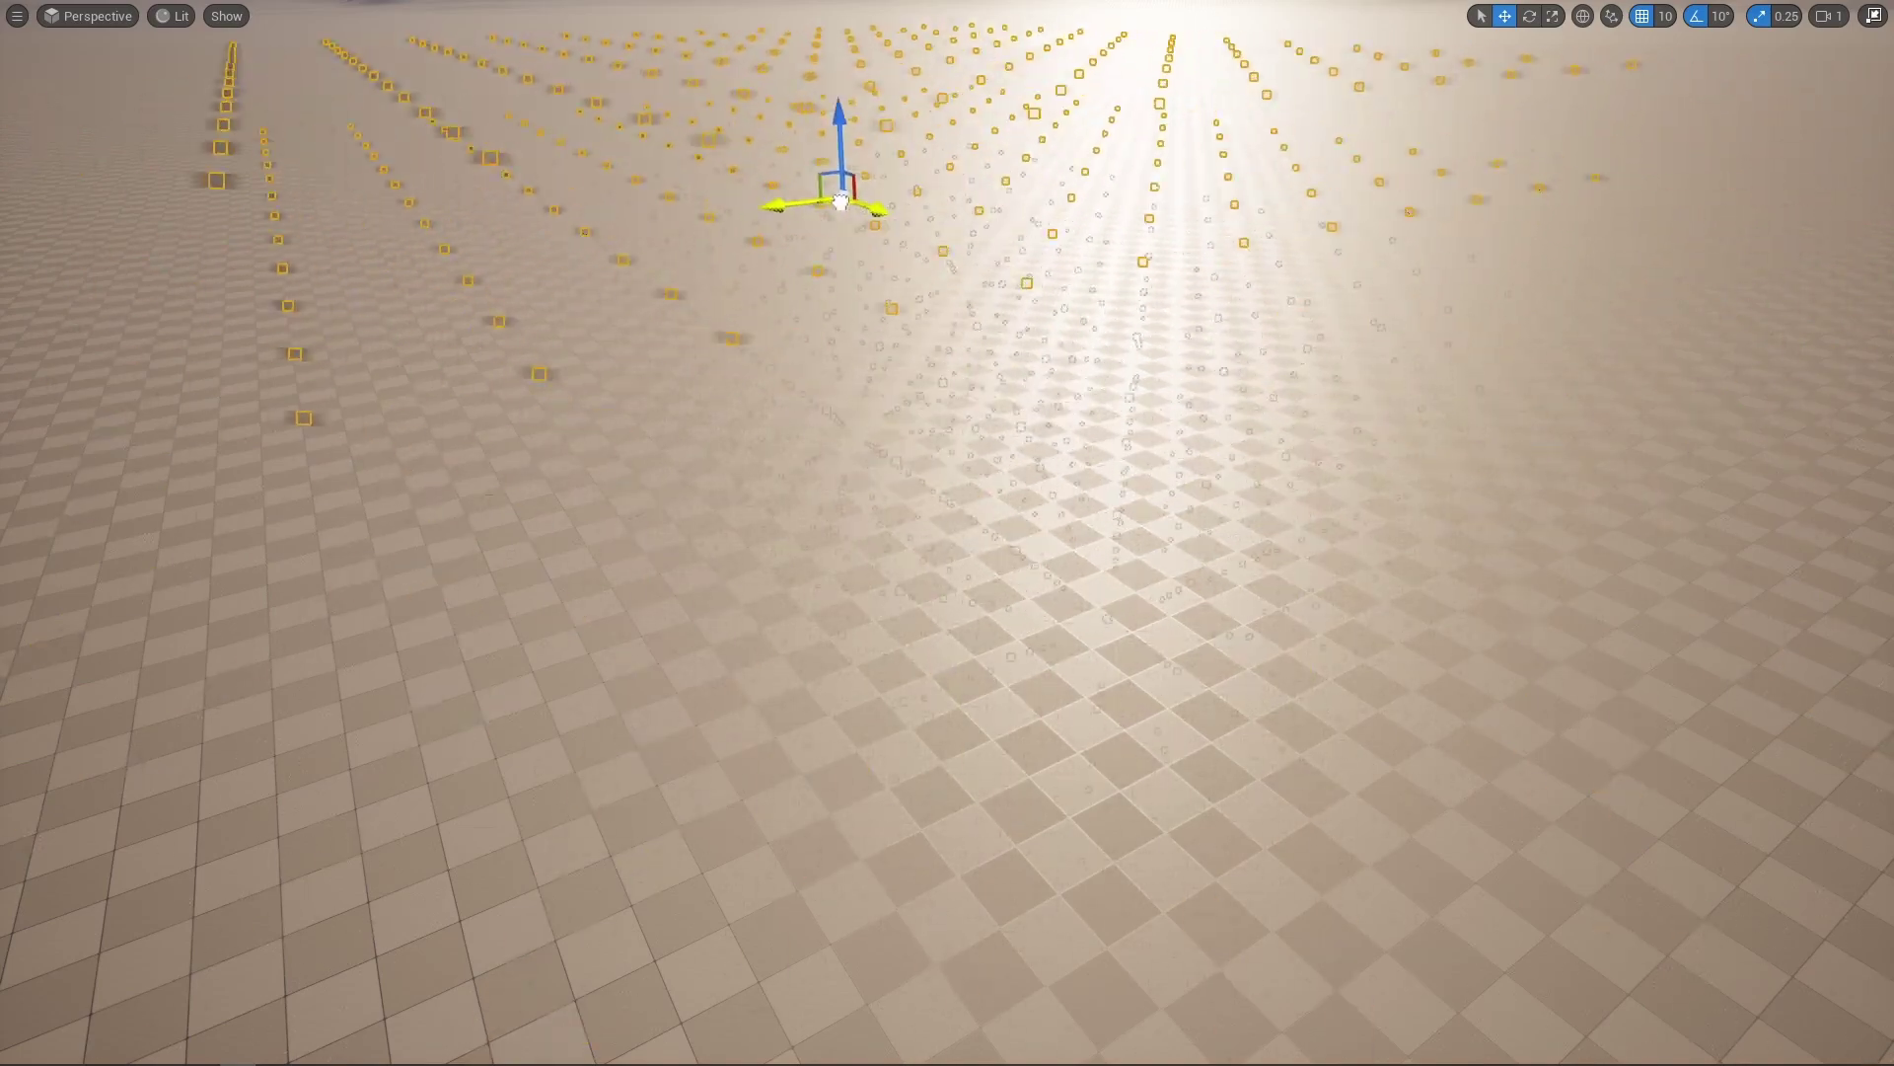
pyautogui.doubleClick(1037, 545)
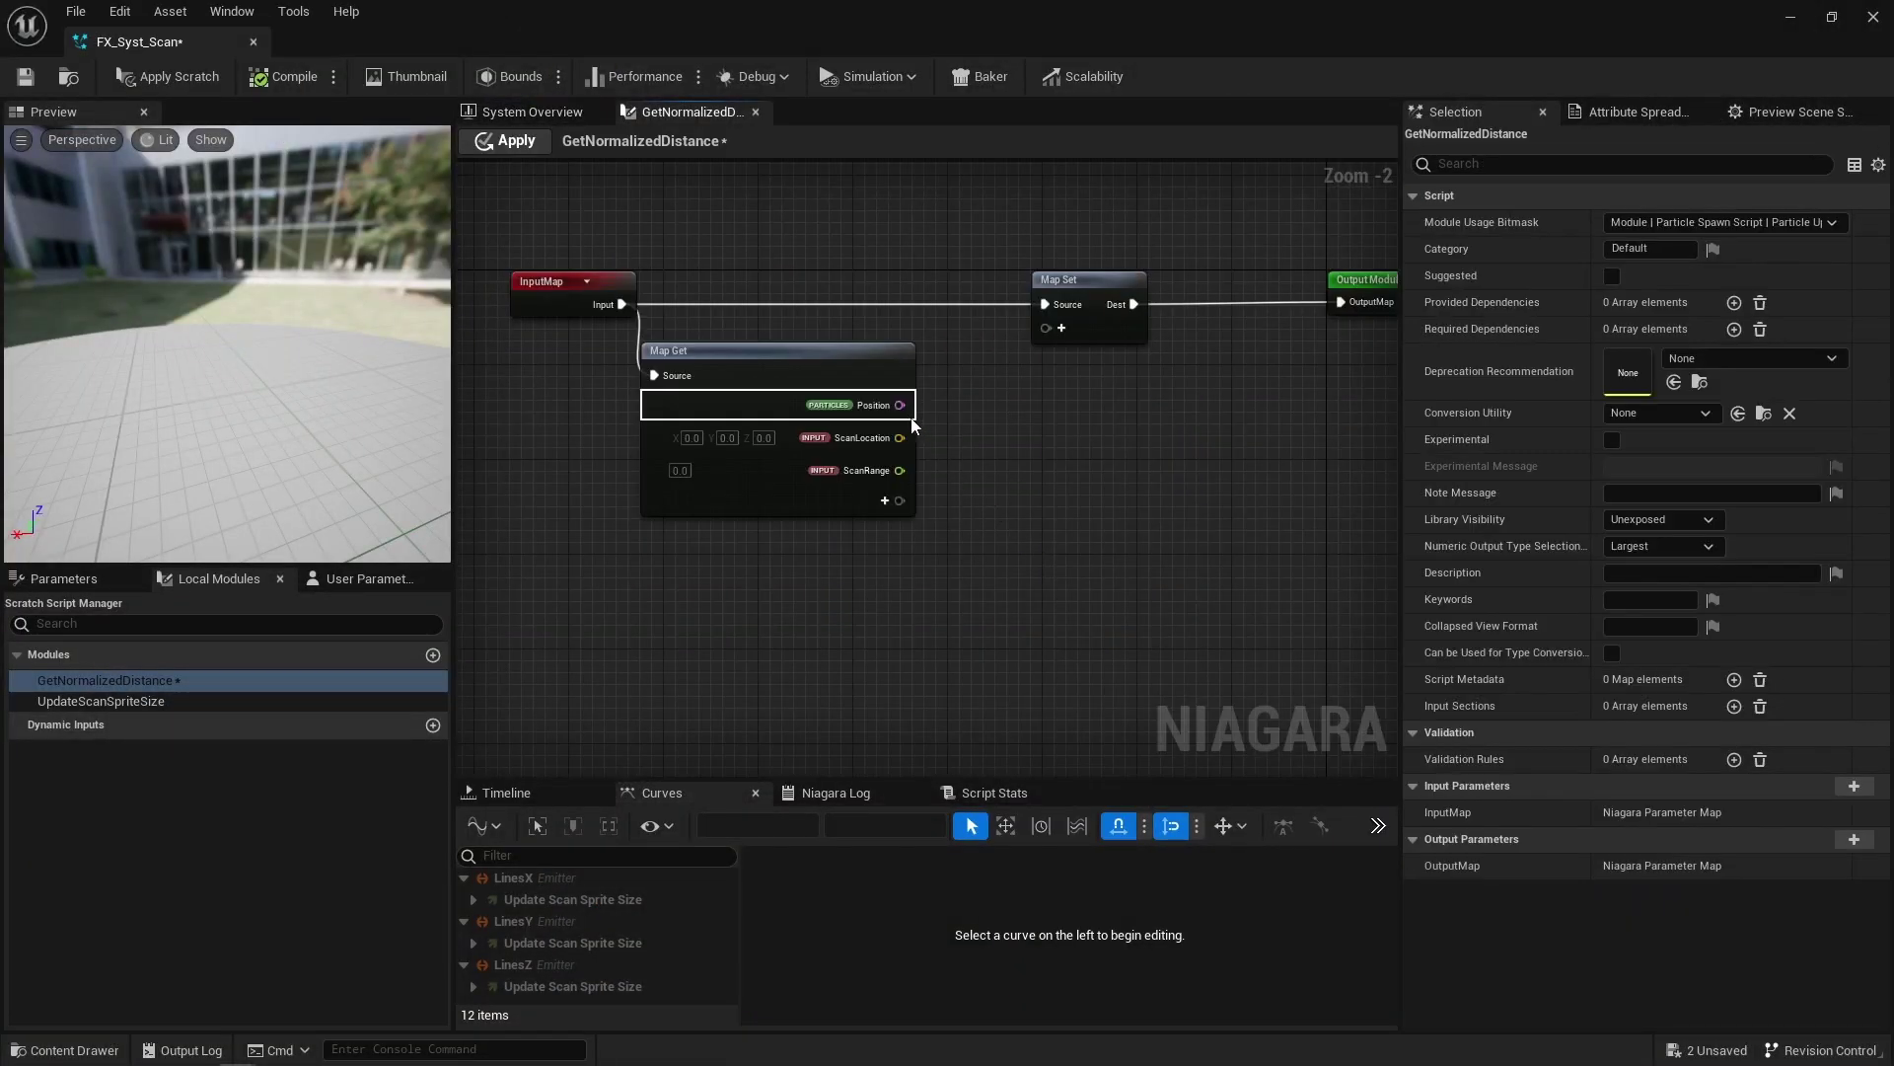
pyautogui.moveTo(900, 405); pyautogui.dragTo(967, 408)
pyautogui.write('tra')
pyautogui.press('Return')
pyautogui.click(1012, 469)
pyautogui.moveTo(1135, 510); pyautogui.dragTo(1124, 476)
# Step: Add a Distance node between the transformed position and ScanLocation, converting ScanLocation from vector to position, and tidy the nodes
pyautogui.moveTo(1181, 396); pyautogui.dragTo(1257, 462)
pyautogui.write('distance')
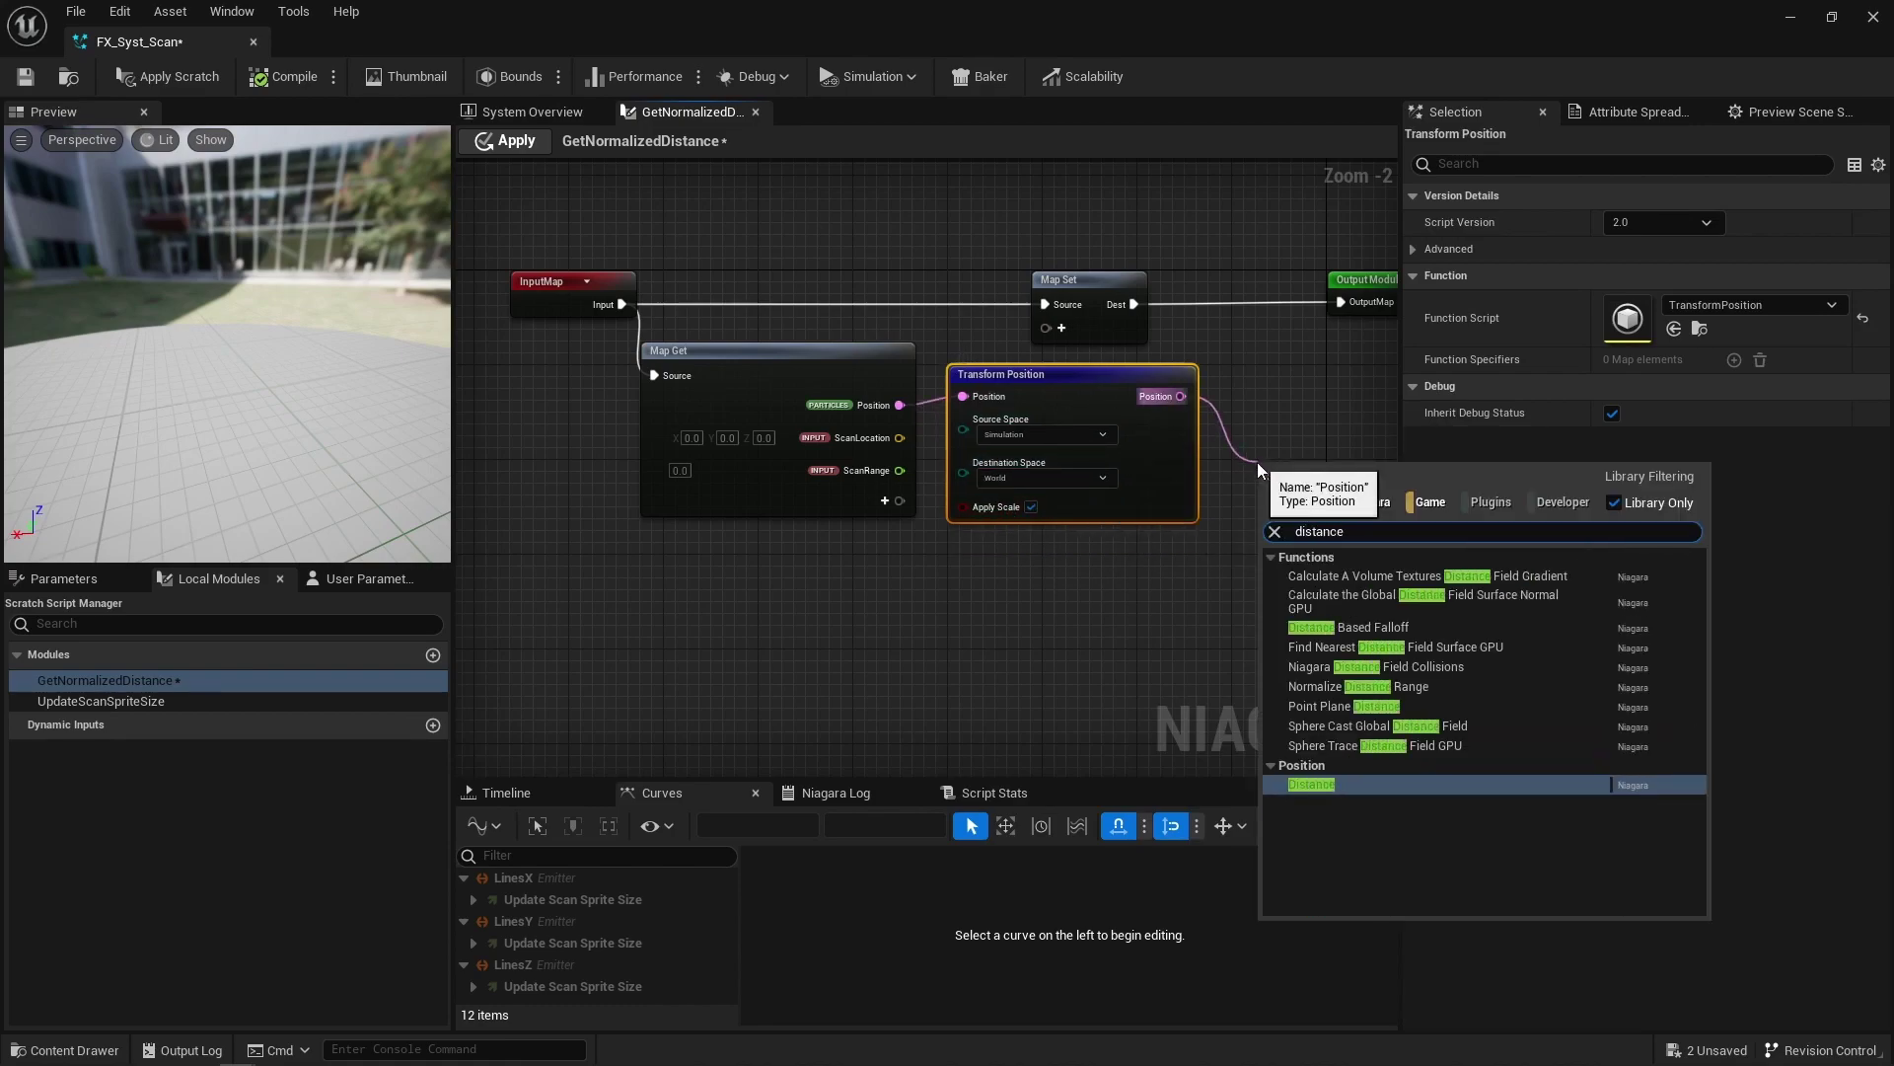
pyautogui.press('Return')
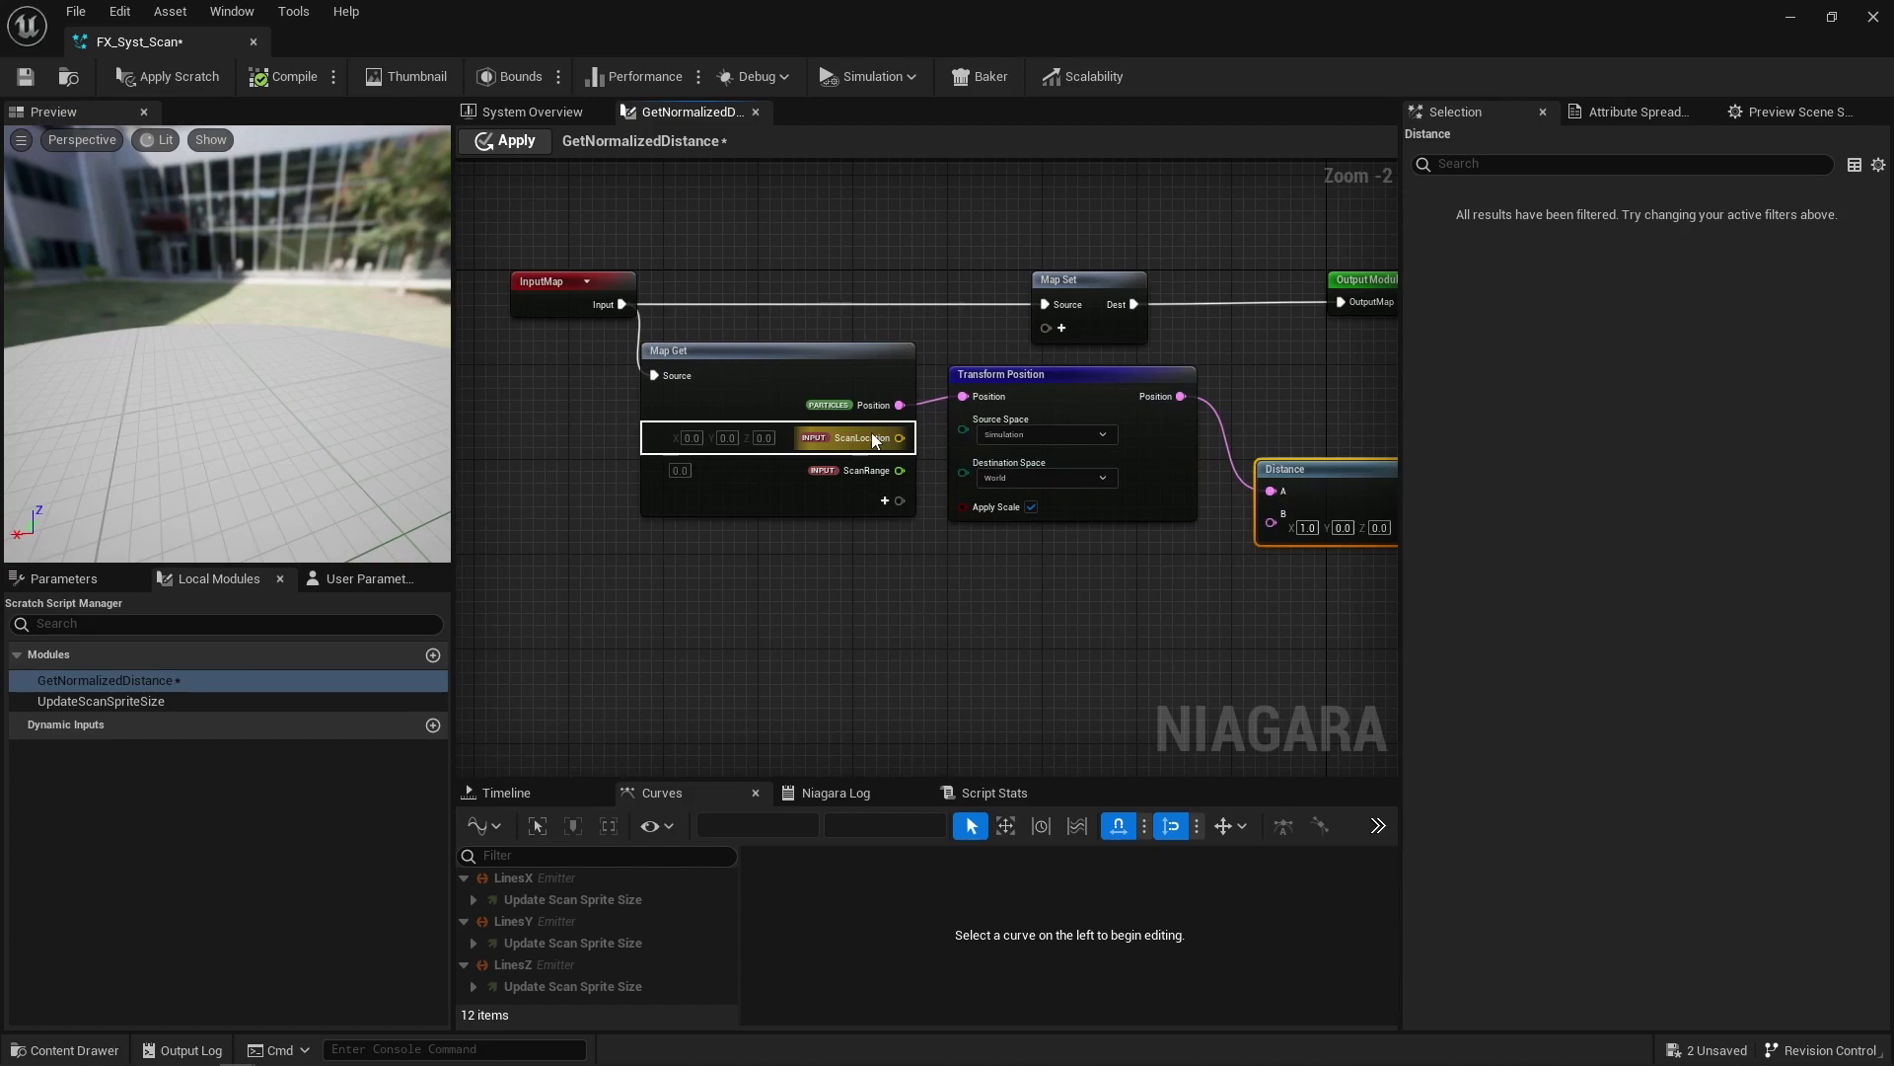
pyautogui.moveTo(872, 434); pyautogui.dragTo(1271, 522)
pyautogui.moveTo(1109, 414); pyautogui.dragTo(1068, 543)
pyautogui.click(1161, 561)
pyautogui.moveTo(1295, 469); pyautogui.dragTo(1273, 516)
pyautogui.moveTo(1265, 608); pyautogui.dragTo(1062, 586, button='right')
pyautogui.click(1062, 586)
# Step: Feed the Distance result into the first input of a new Divide node
pyautogui.moveTo(1119, 516); pyautogui.dragTo(1185, 539)
pyautogui.write('/')
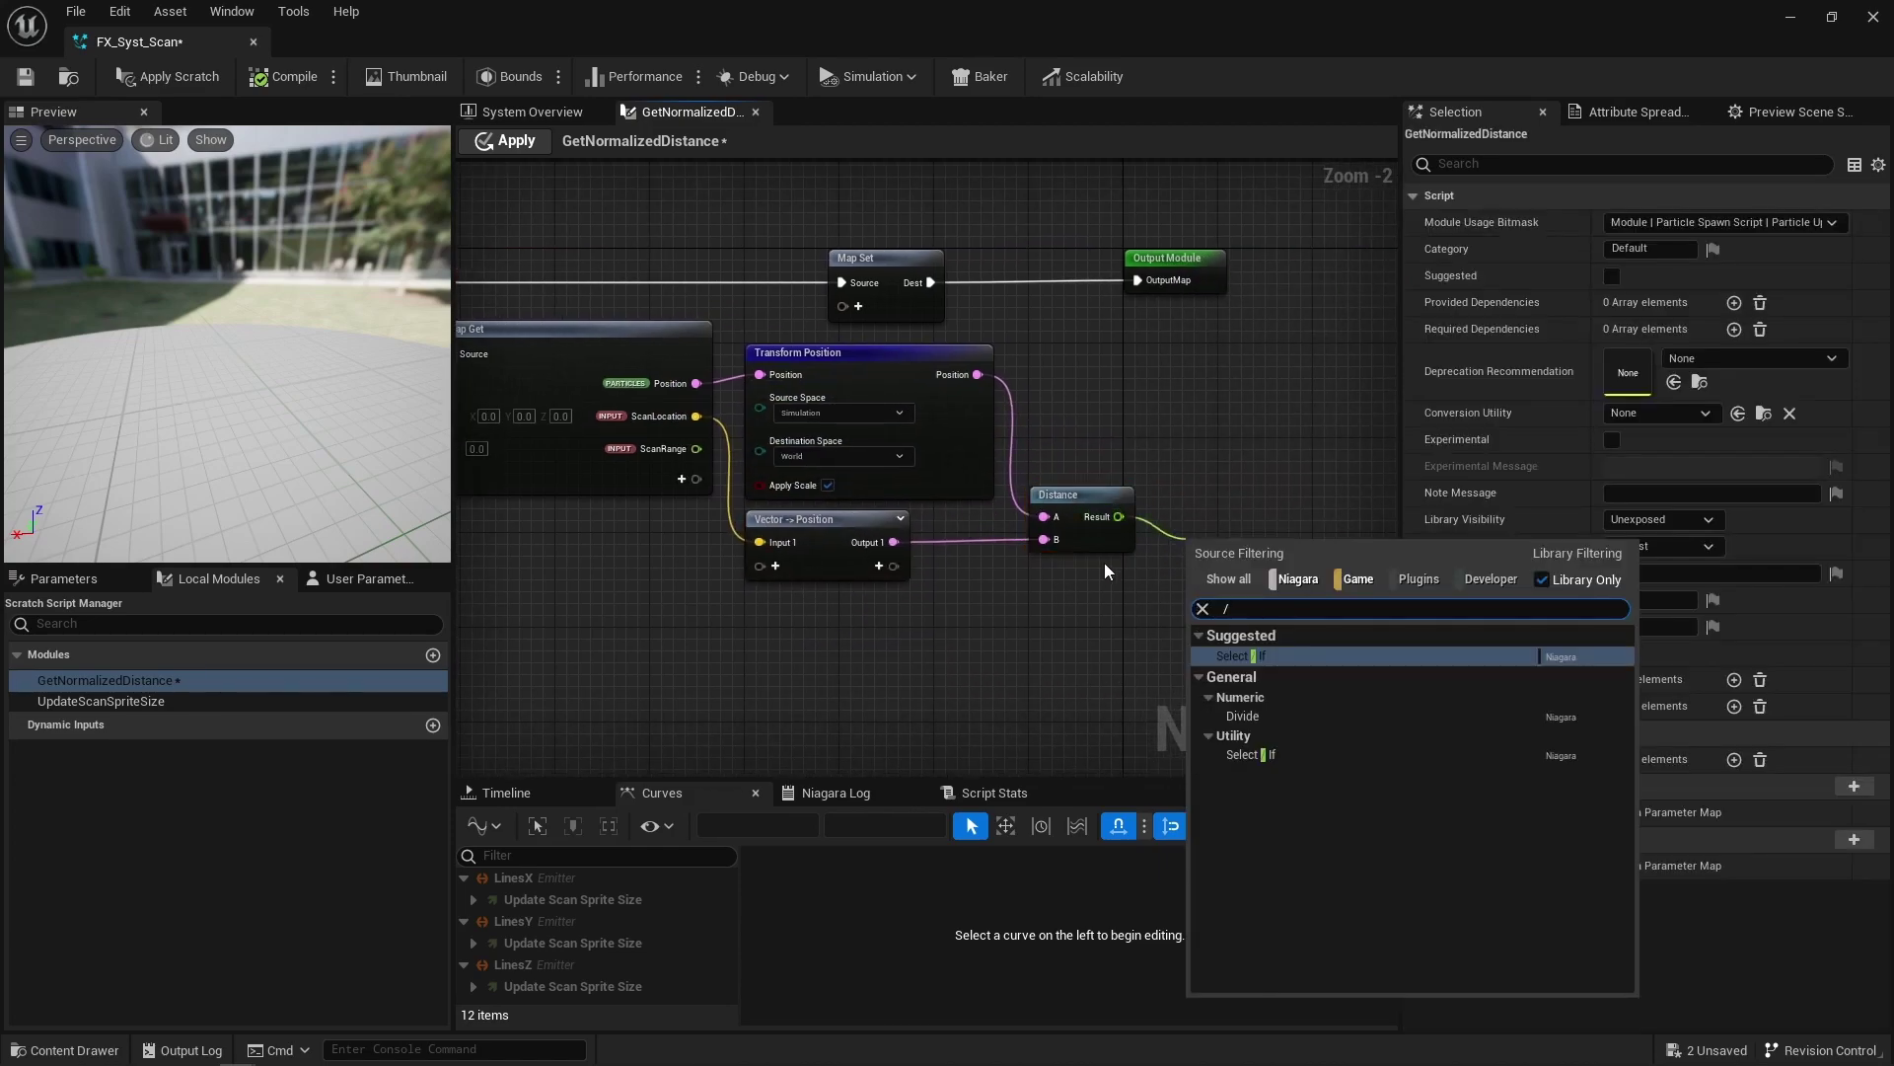
pyautogui.press('Down')
pyautogui.press('Down')
pyautogui.press('Down')
pyautogui.press('Return')
# Step: Route ScanRange through a Max node into the Divide node's B input and straighten the connection
pyautogui.moveTo(679, 442); pyautogui.dragTo(1197, 587)
pyautogui.write('max')
pyautogui.press('Return')
pyautogui.rightClick(773, 634)
pyautogui.click(1026, 666)
pyautogui.moveTo(861, 656); pyautogui.dragTo(851, 656)
pyautogui.keyDown('shift'); pyautogui.click(1239, 594); pyautogui.keyUp('shift')
pyautogui.press('q')
# Step: Clamp the Divide result with a Saturate Float node
pyautogui.moveTo(1240, 594); pyautogui.dragTo(1313, 578)
pyautogui.write('sat')
pyautogui.press('Return')
# Step: Make room for the Map Set node and store the clamped value in it as NormalizedDistance
pyautogui.moveTo(1335, 593); pyautogui.dragTo(1231, 586, button='right')
pyautogui.moveTo(1157, 322); pyautogui.dragTo(1337, 247)
pyautogui.moveTo(1259, 312); pyautogui.dragTo(933, 315, button='right')
pyautogui.moveTo(1060, 261); pyautogui.dragTo(1147, 260)
pyautogui.click(1095, 395)
pyautogui.moveTo(1013, 583); pyautogui.dragTo(1089, 302)
pyautogui.write('NormalizedDistance')
pyautogui.press('Return')
# Step: Change the namespace of the NormalizedDistance pin on the Map Set node
pyautogui.rightClick(1135, 302)
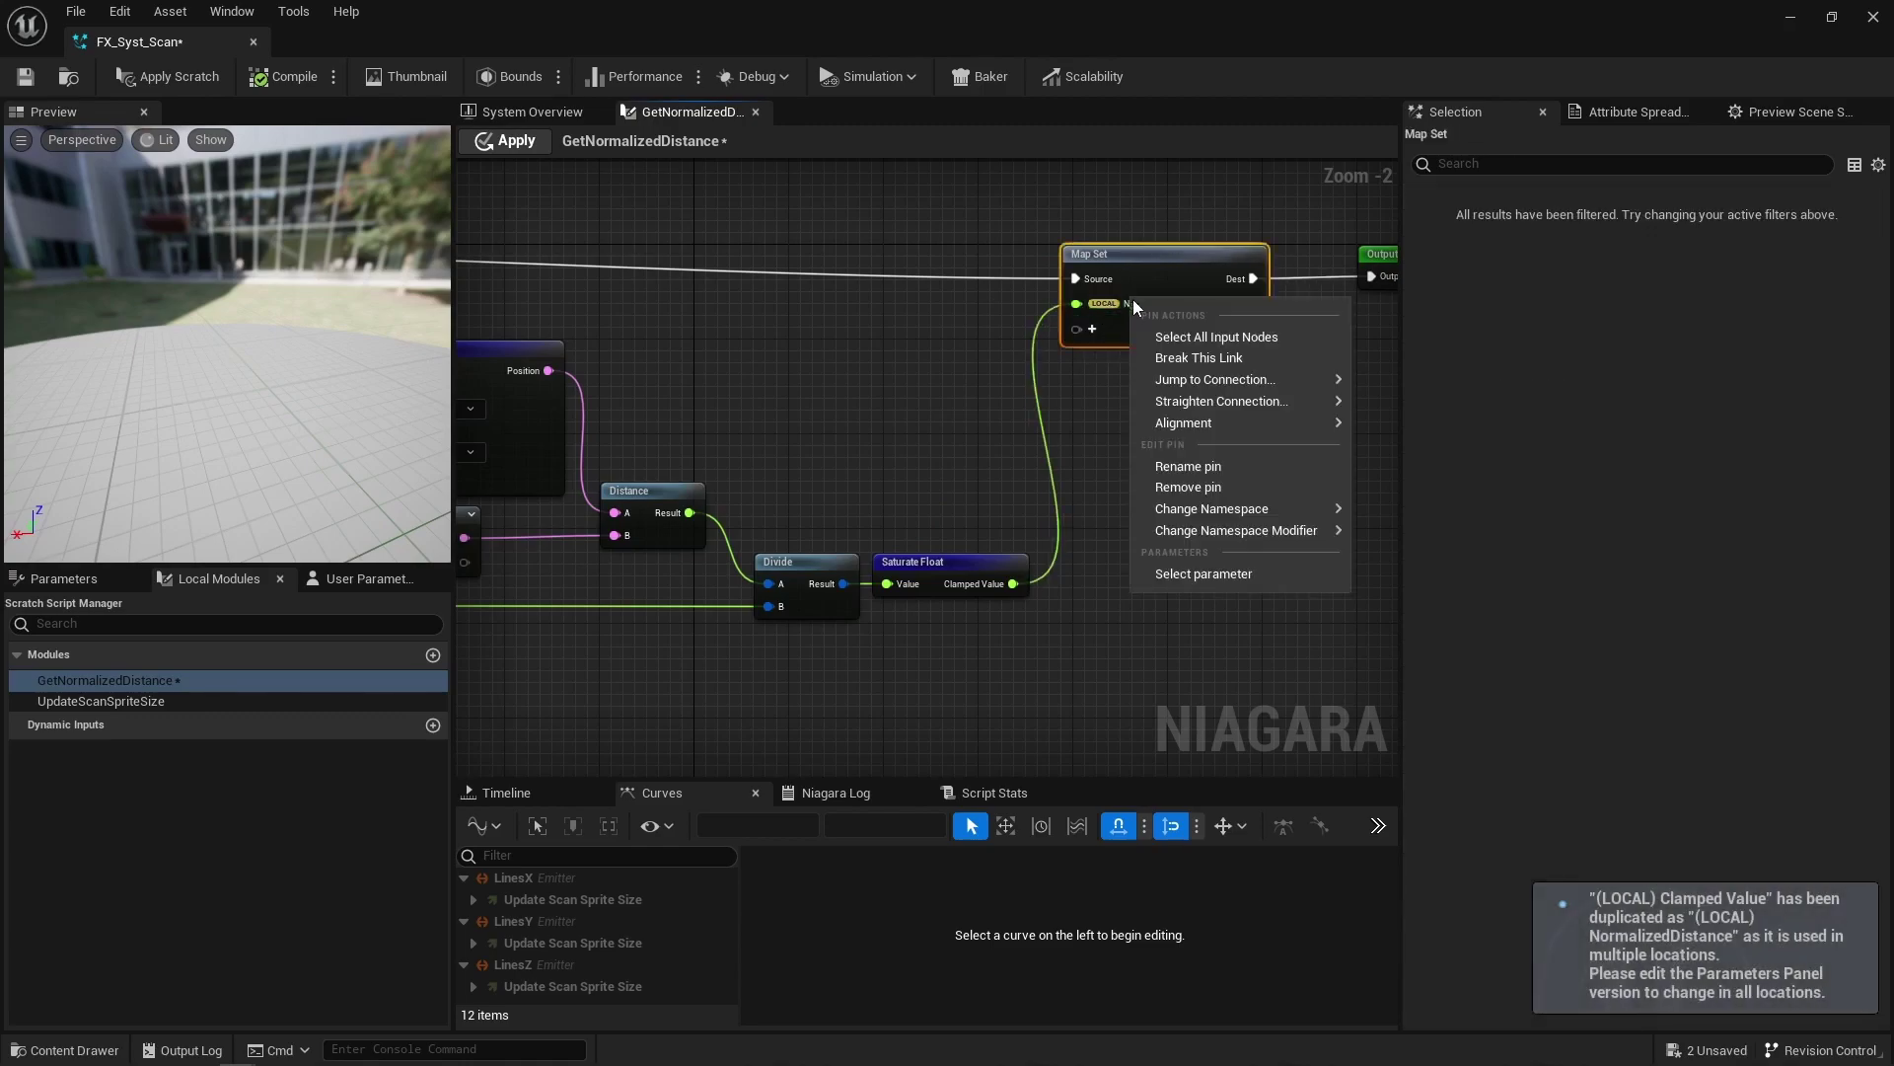
pyautogui.moveTo(1283, 505)
pyautogui.click(1421, 620)
pyautogui.click(1208, 453)
pyautogui.moveTo(1072, 412); pyautogui.dragTo(966, 412, button='right')
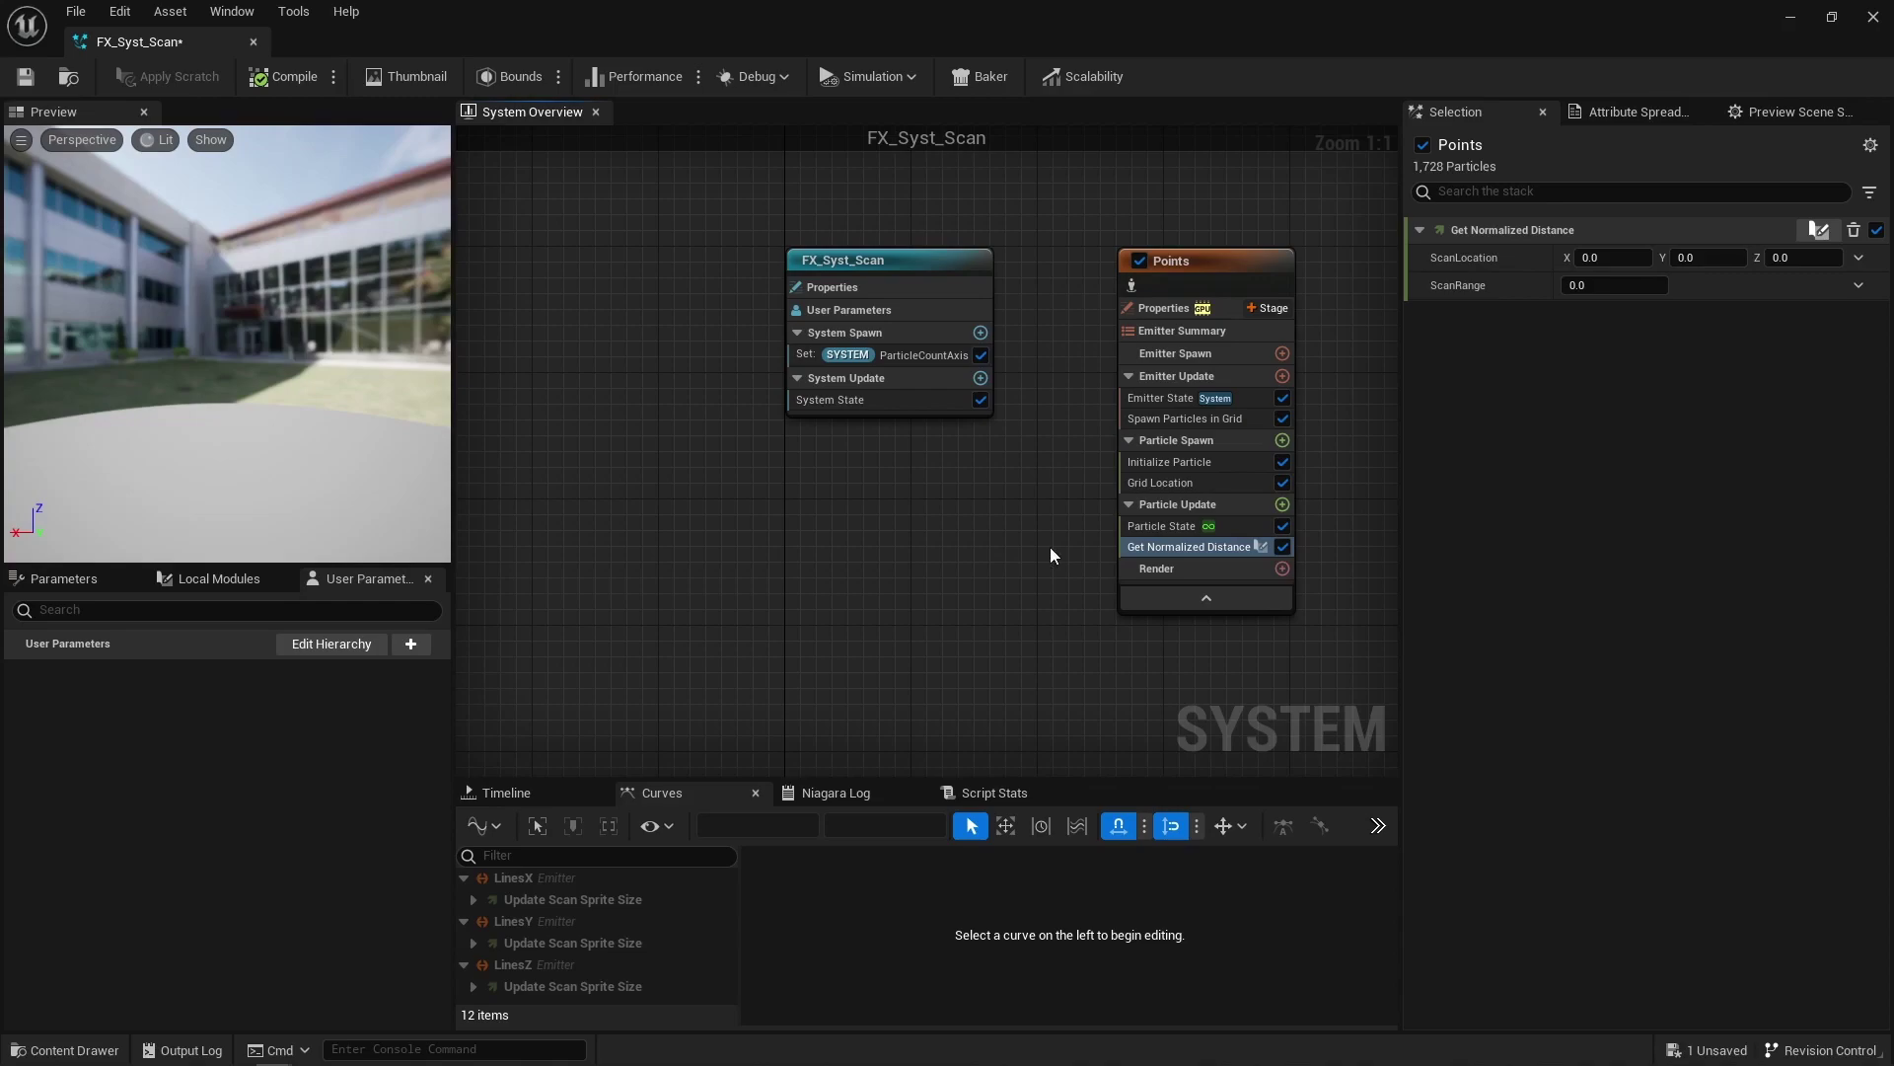
# Step: Drive ScanLocation with Make Vector from Linear Color RGB, linking its color to the Location parameter of the NPC scan collection
pyautogui.click(1856, 264)
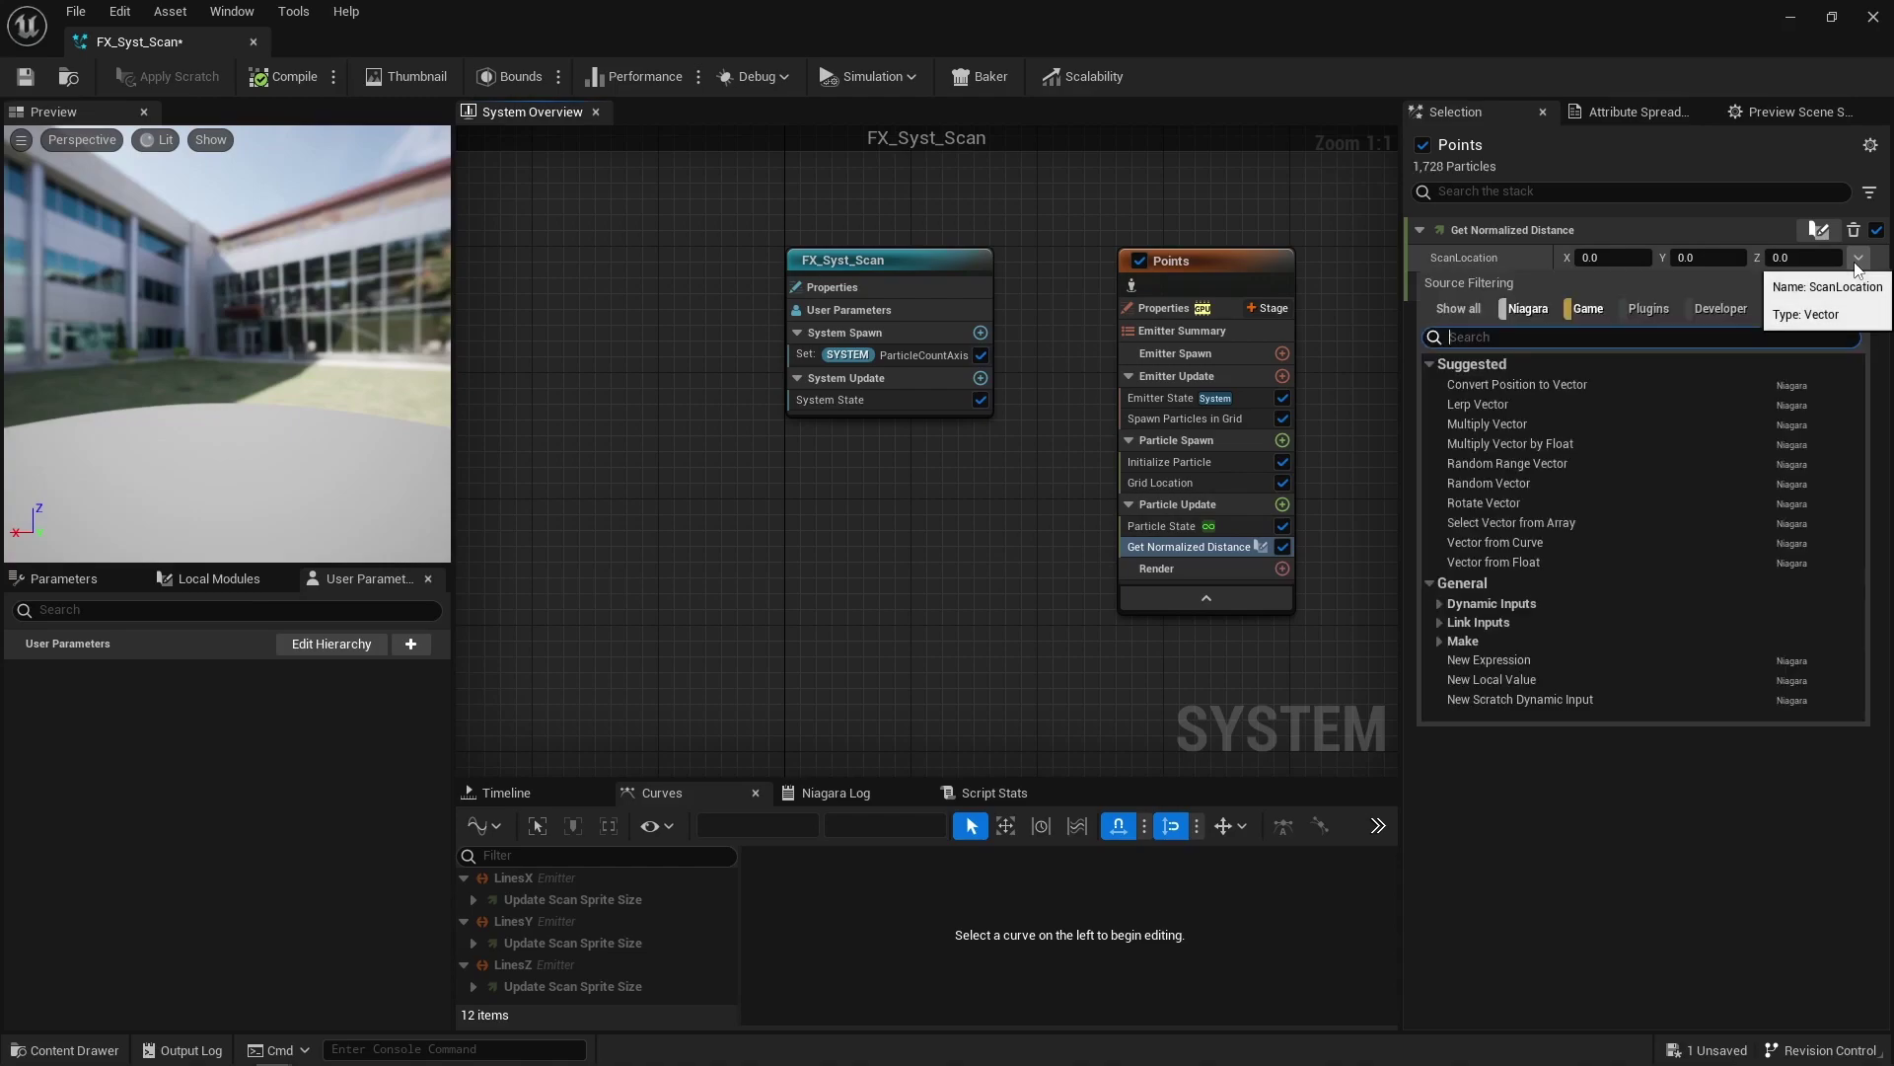
pyautogui.write('linear')
pyautogui.press('Return')
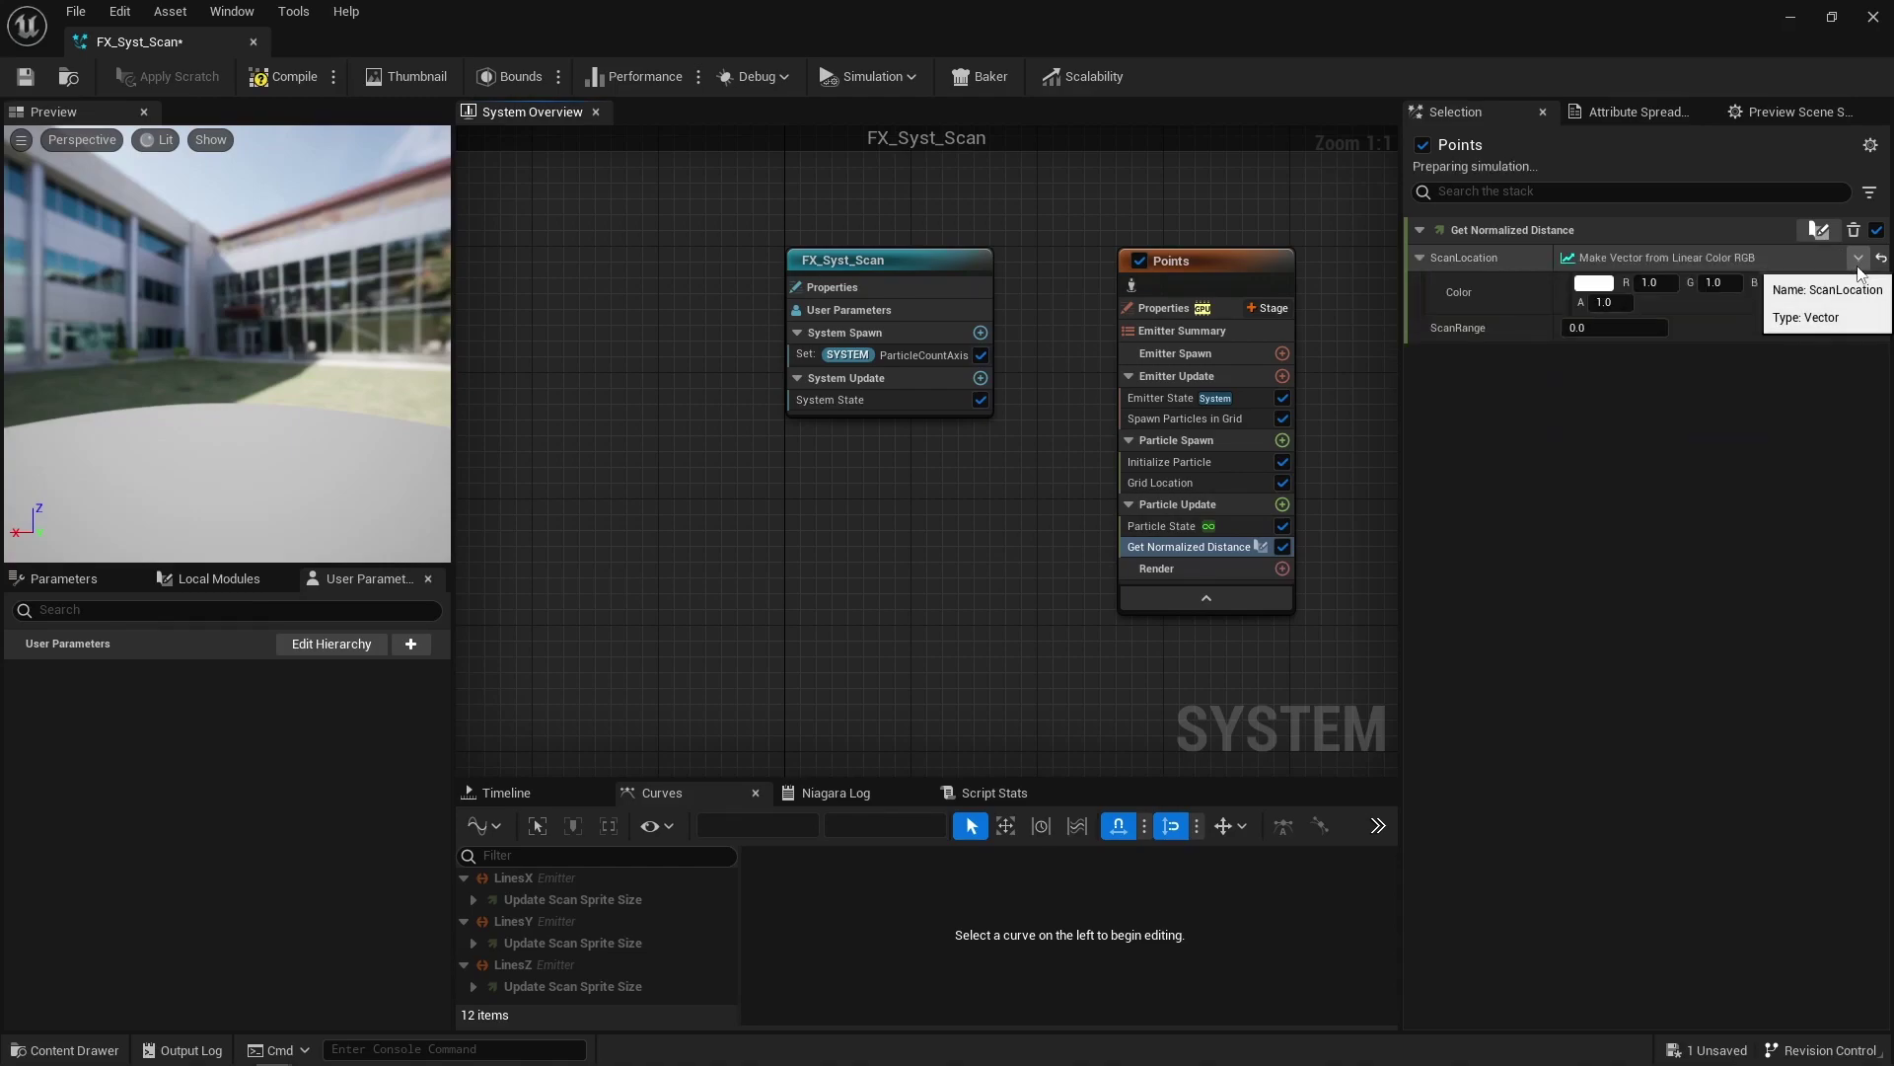
pyautogui.click(1859, 294)
pyautogui.write('loc')
pyautogui.press('Return')
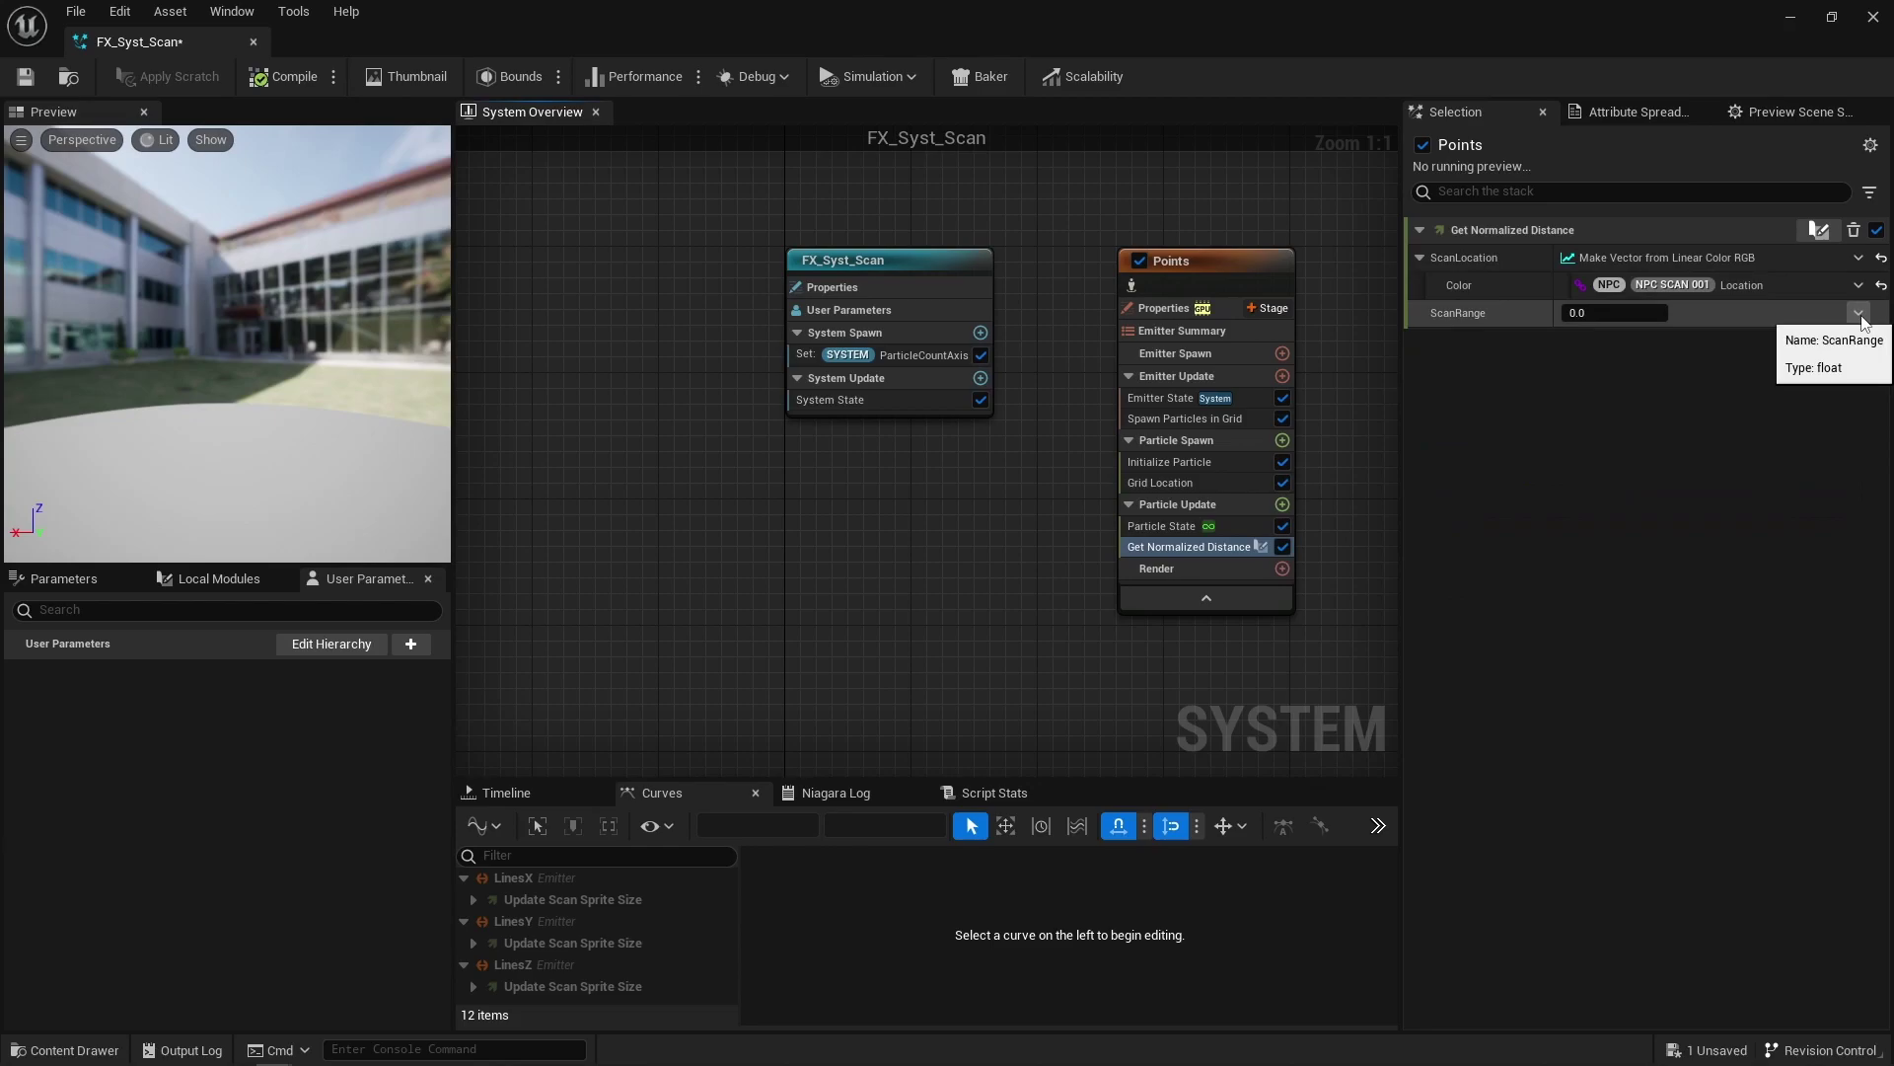
# Step: Set ScanRange to a Divide Float of the NPC scan collection's Range parameter by 0.5
pyautogui.click(1858, 313)
pyautogui.write('/')
pyautogui.press('Return')
pyautogui.click(1858, 338)
pyautogui.write('range')
pyautogui.click(1646, 624)
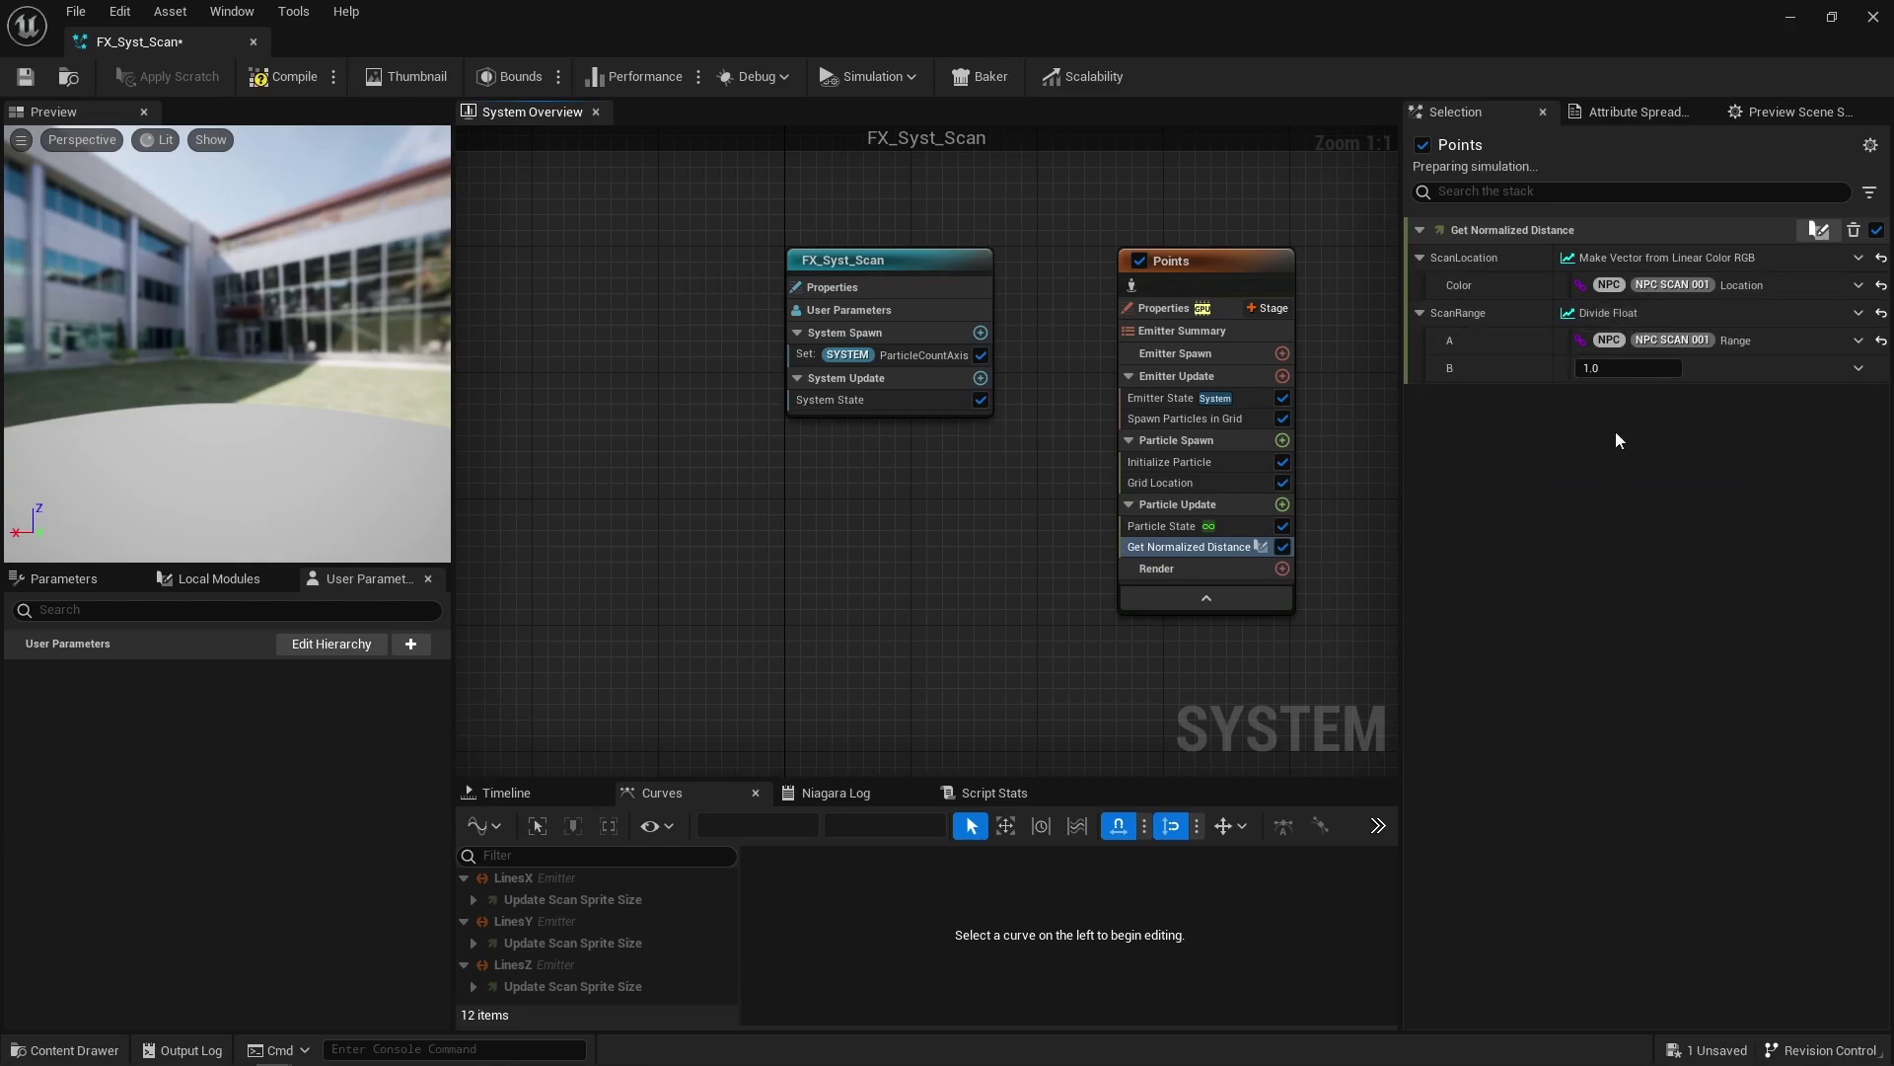
pyautogui.click(1615, 368)
pyautogui.write('0.5')
pyautogui.press('Return')
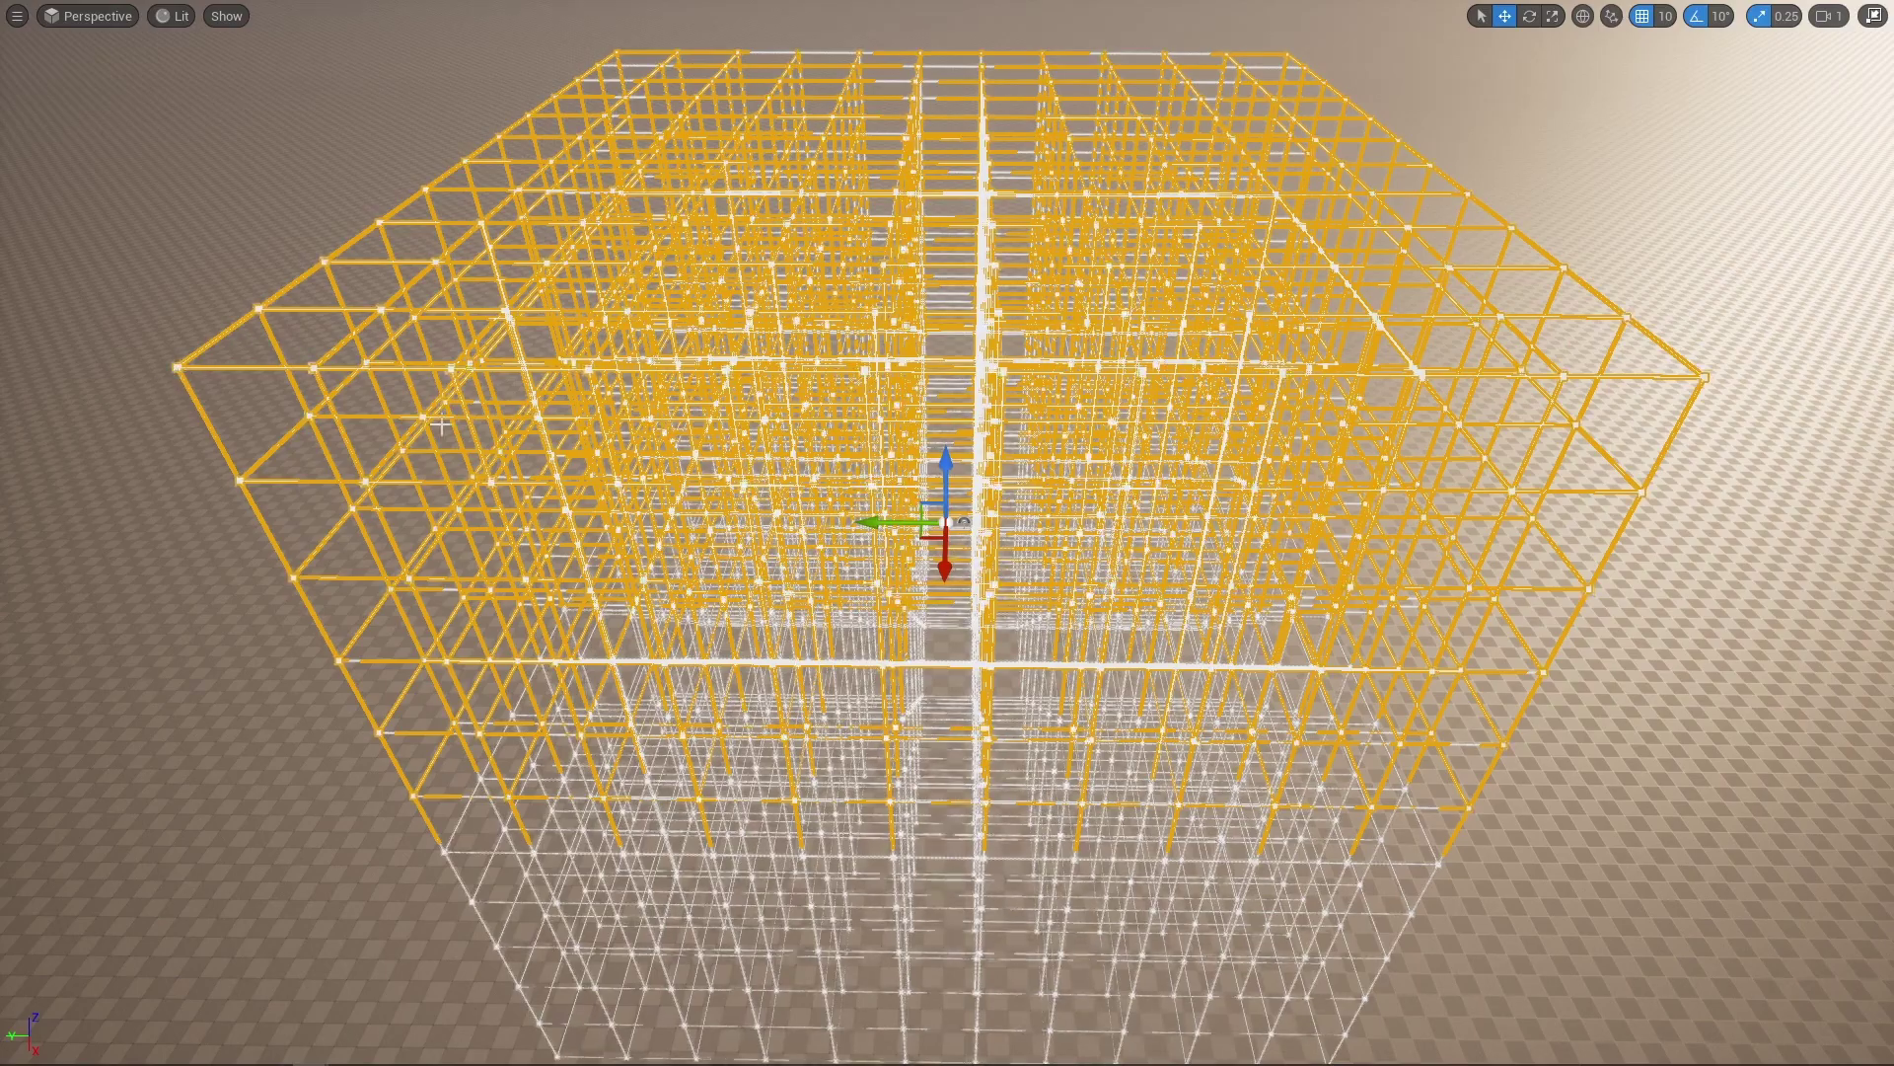
pyautogui.moveTo(1706, 385); pyautogui.dragTo(1529, 449, button='right')
pyautogui.press('d')
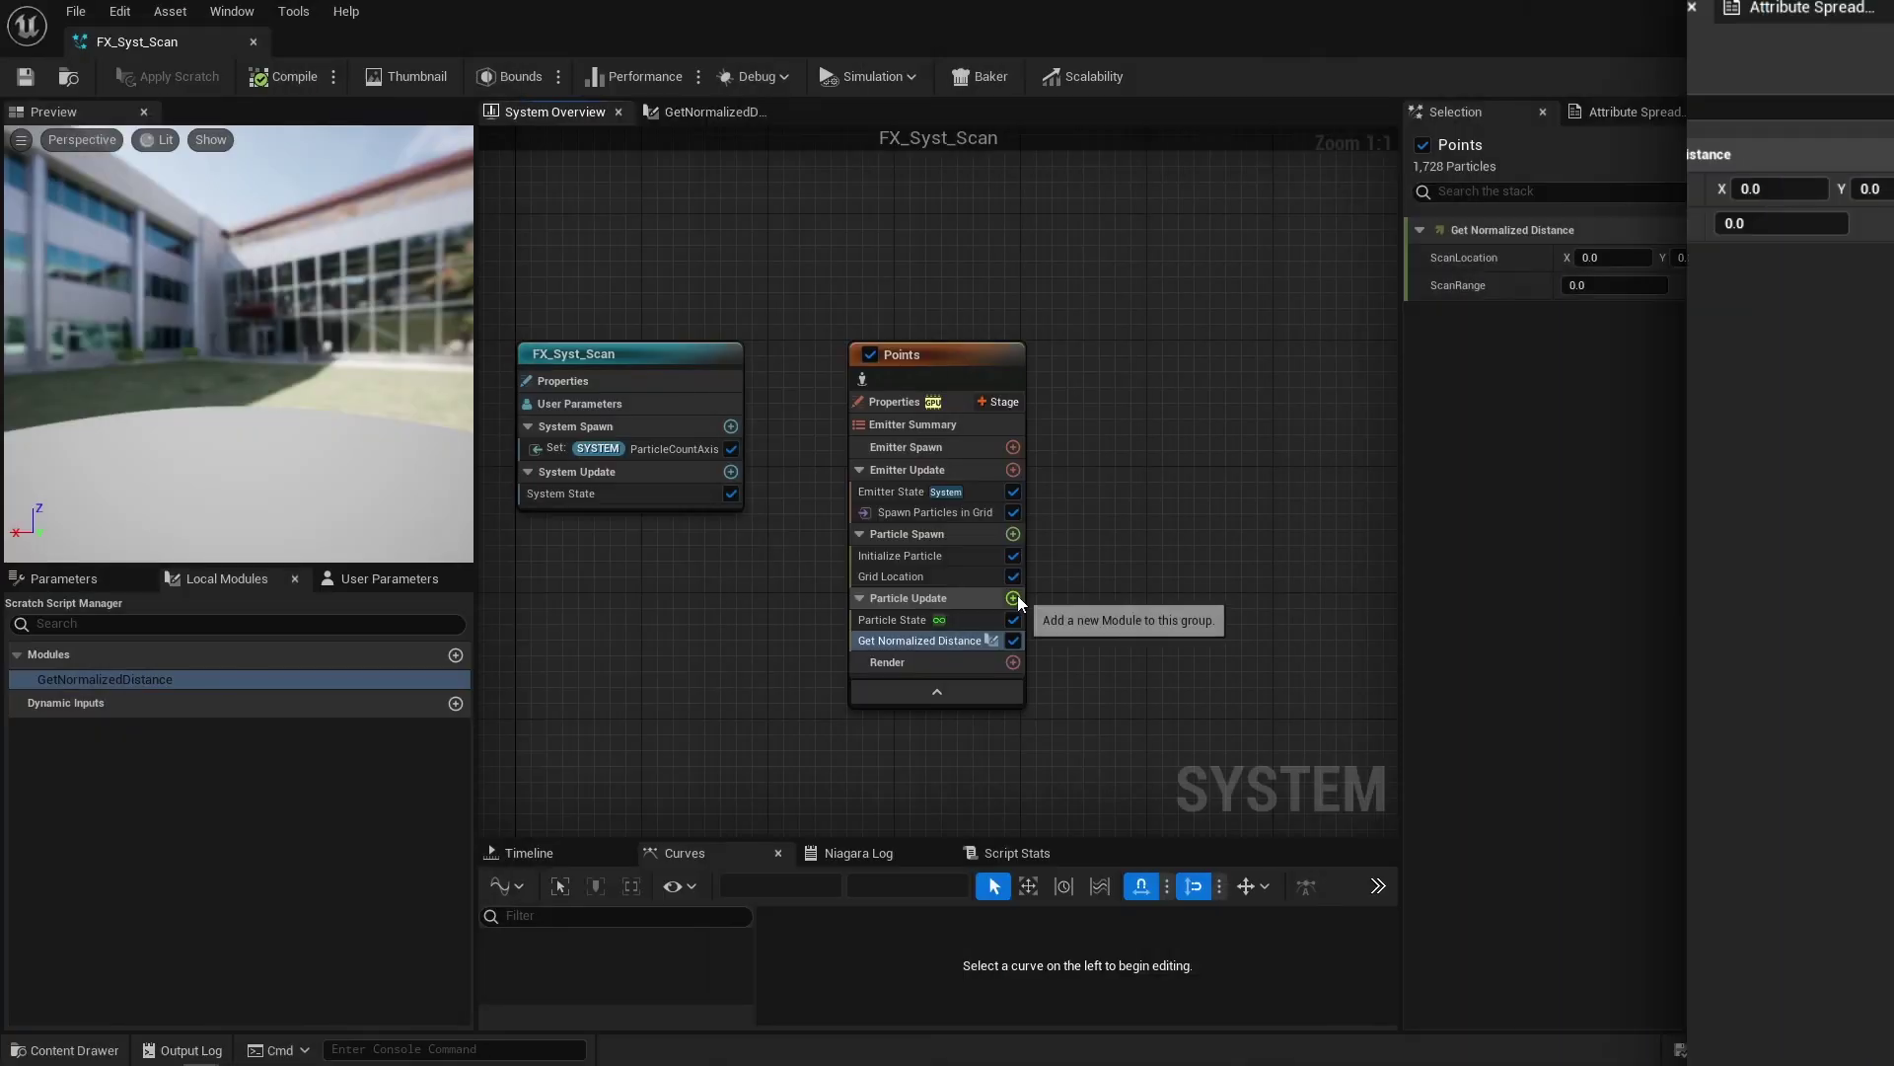
# Step: Add a scratch module named UpdateScanSpriteSize to Particle Update and read Particles Initial SpriteSize in its Map Get node
pyautogui.click(1017, 595)
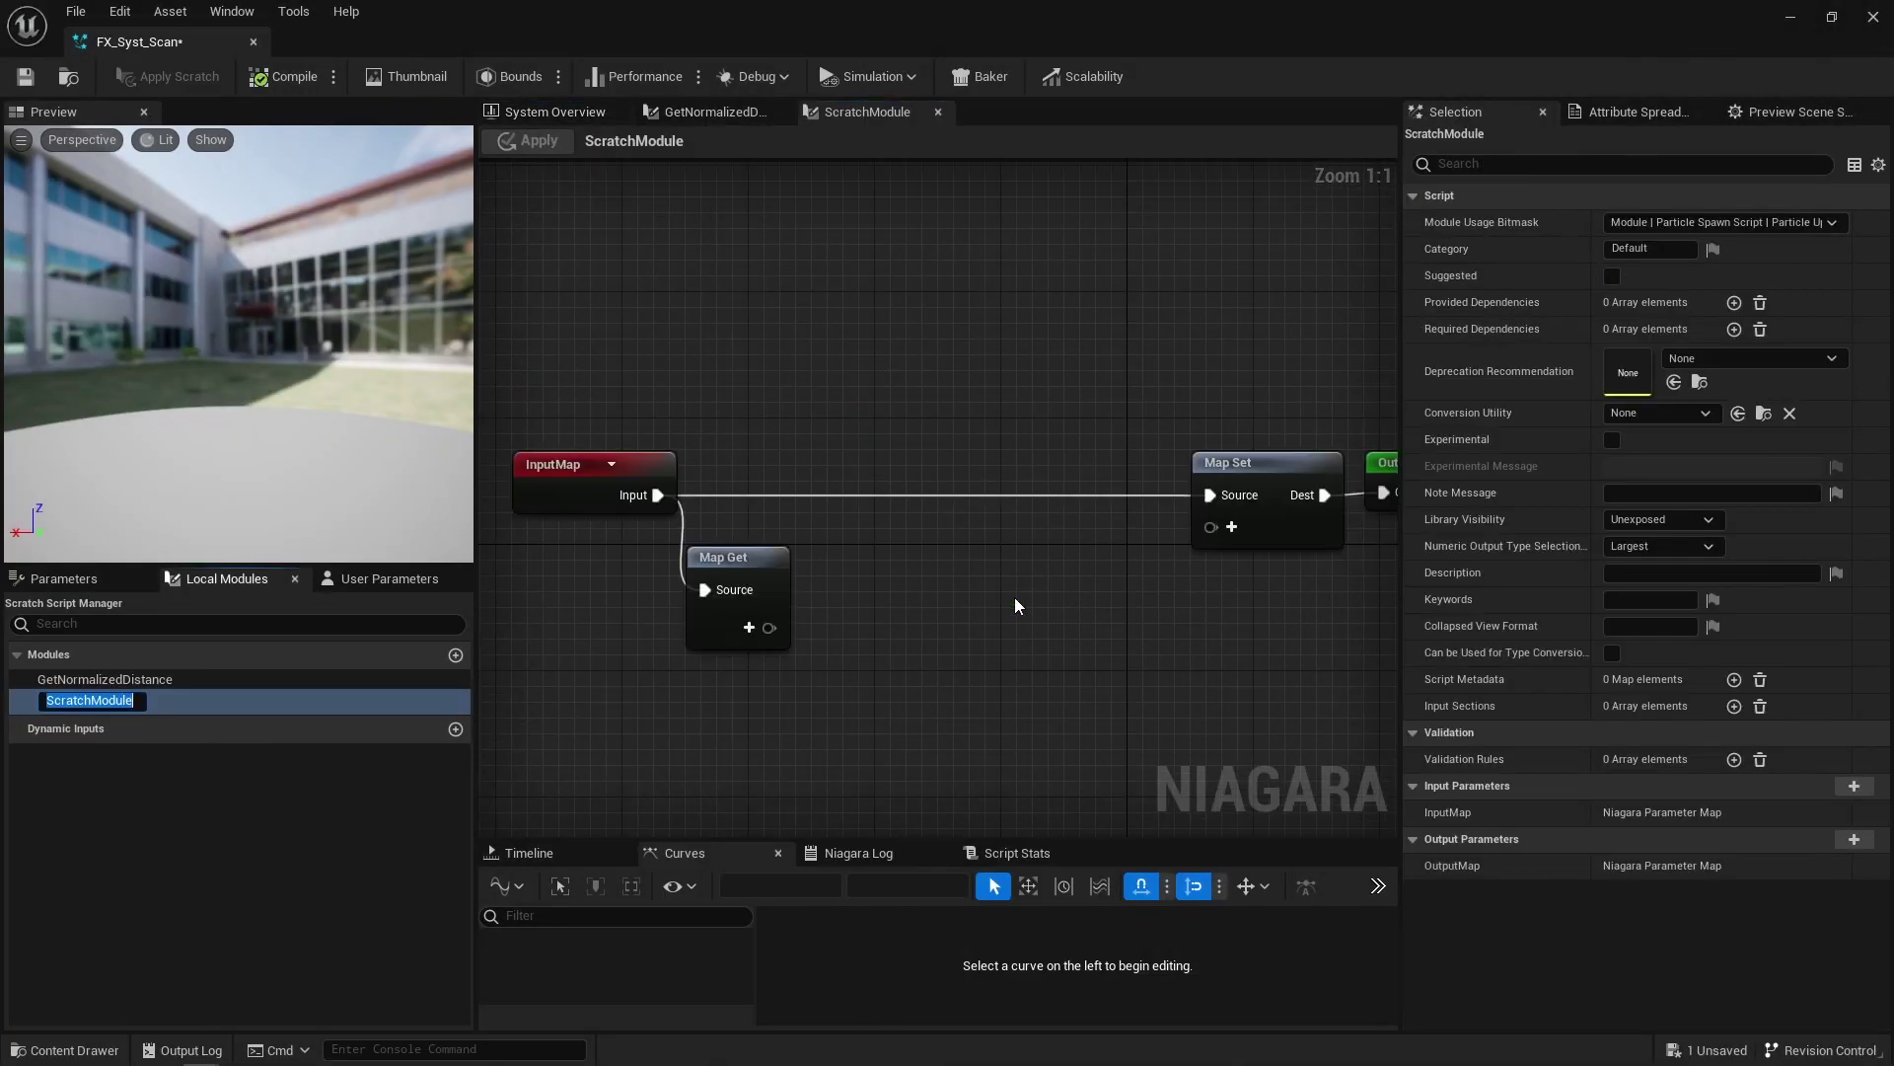
pyautogui.press('Return')
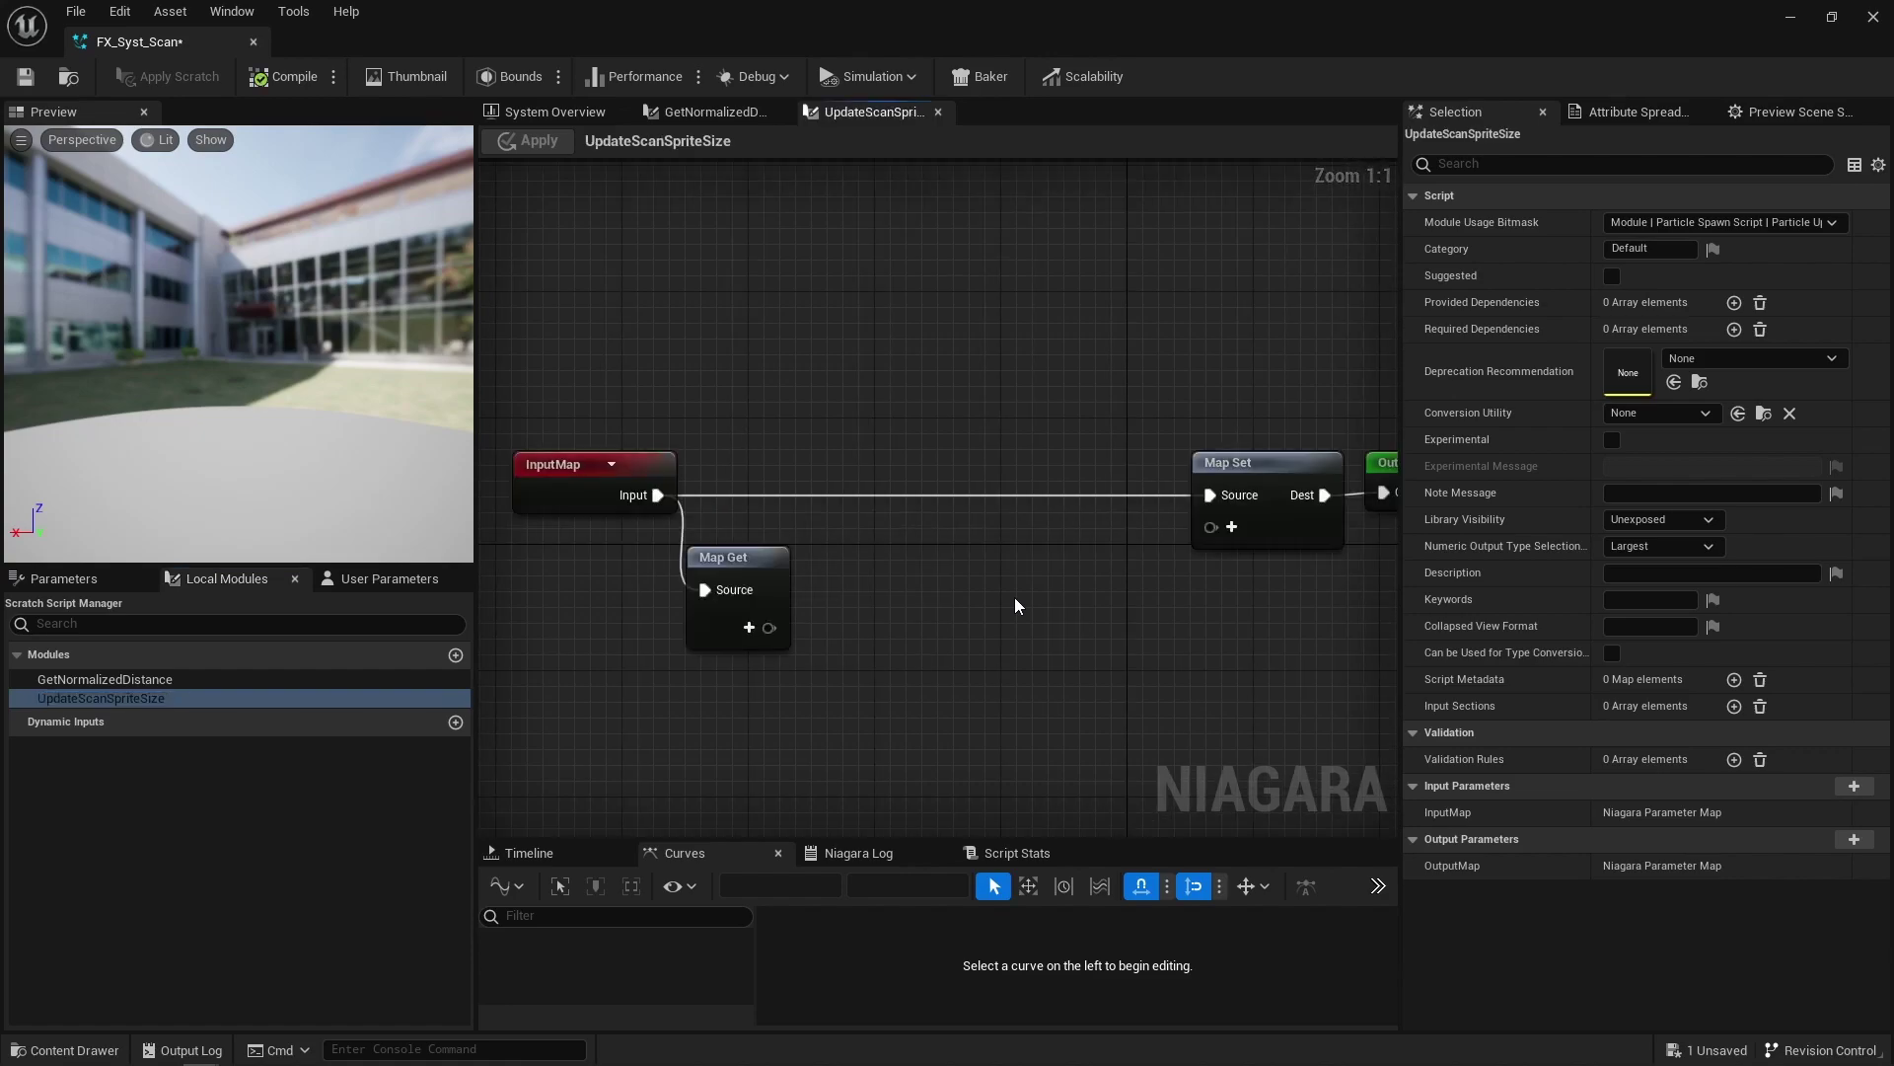
pyautogui.click(748, 629)
pyautogui.click(852, 804)
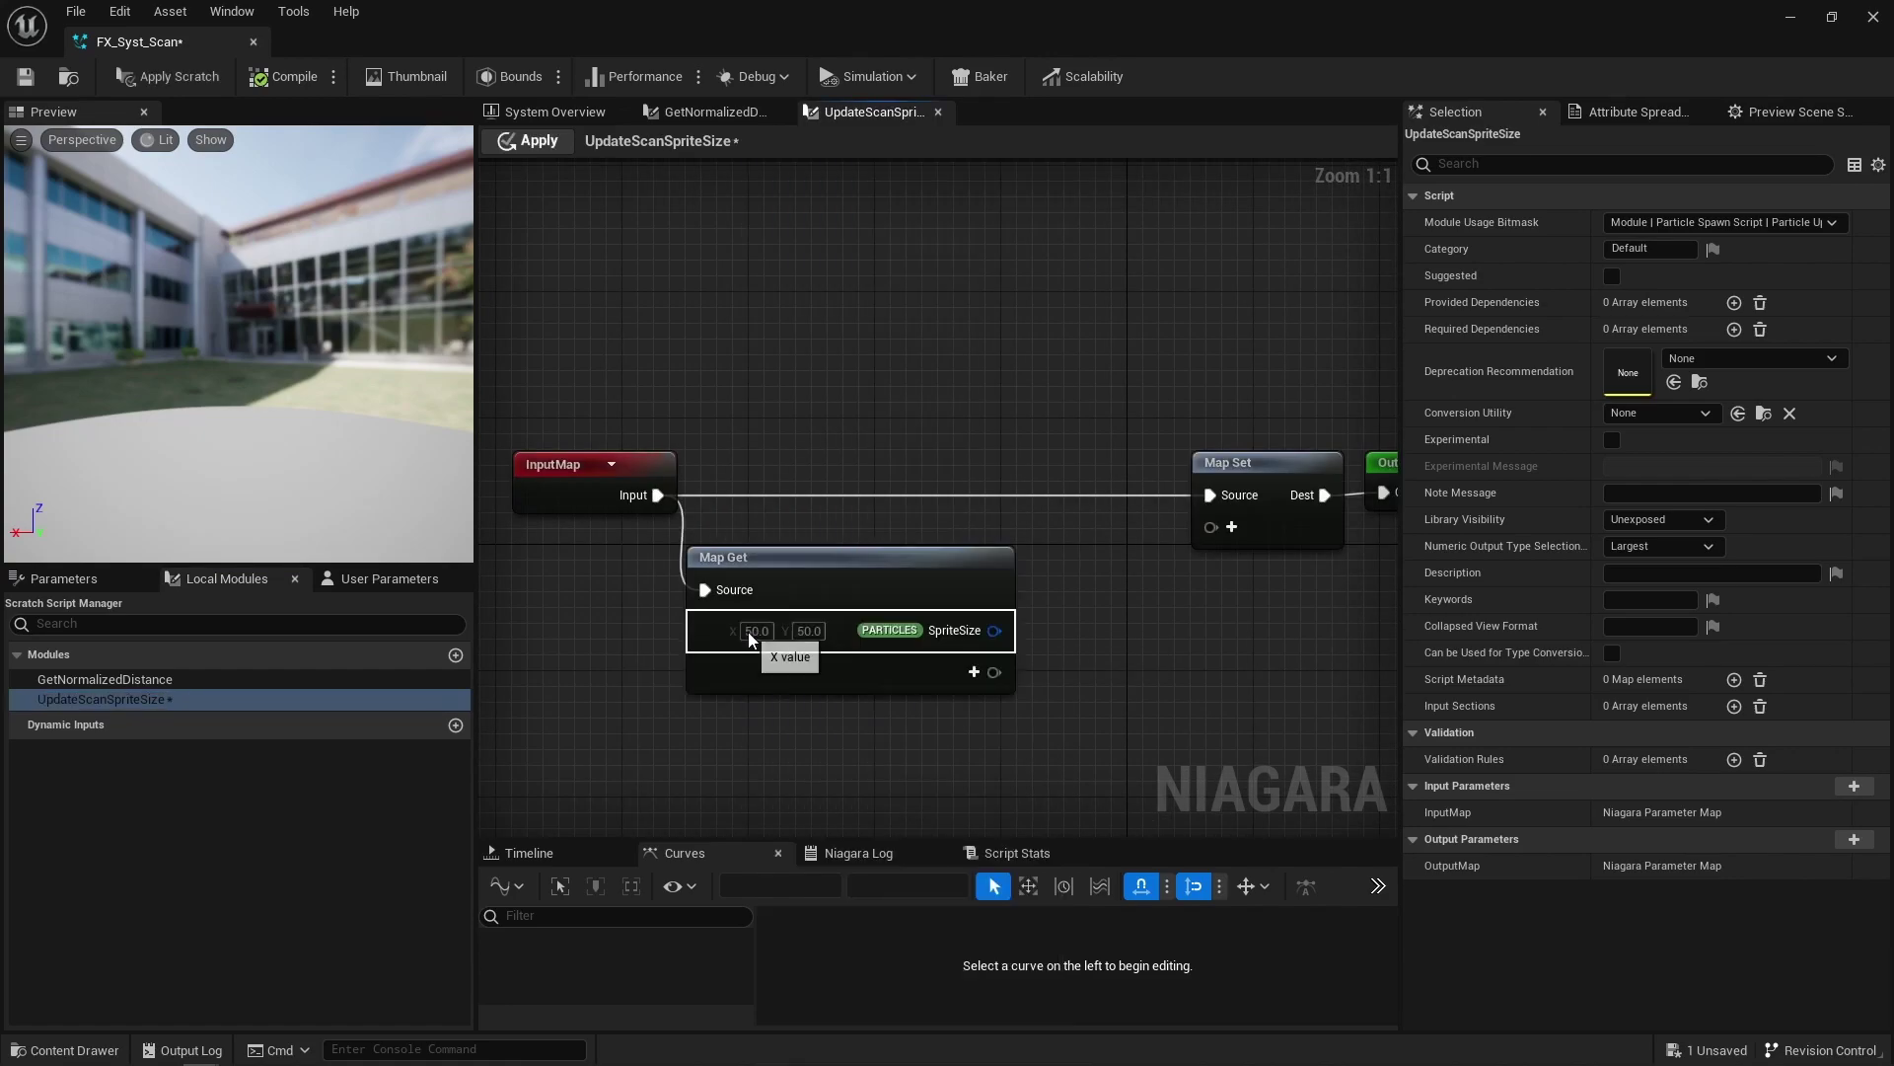
pyautogui.rightClick(994, 630)
pyautogui.moveTo(1140, 781)
pyautogui.click(1233, 810)
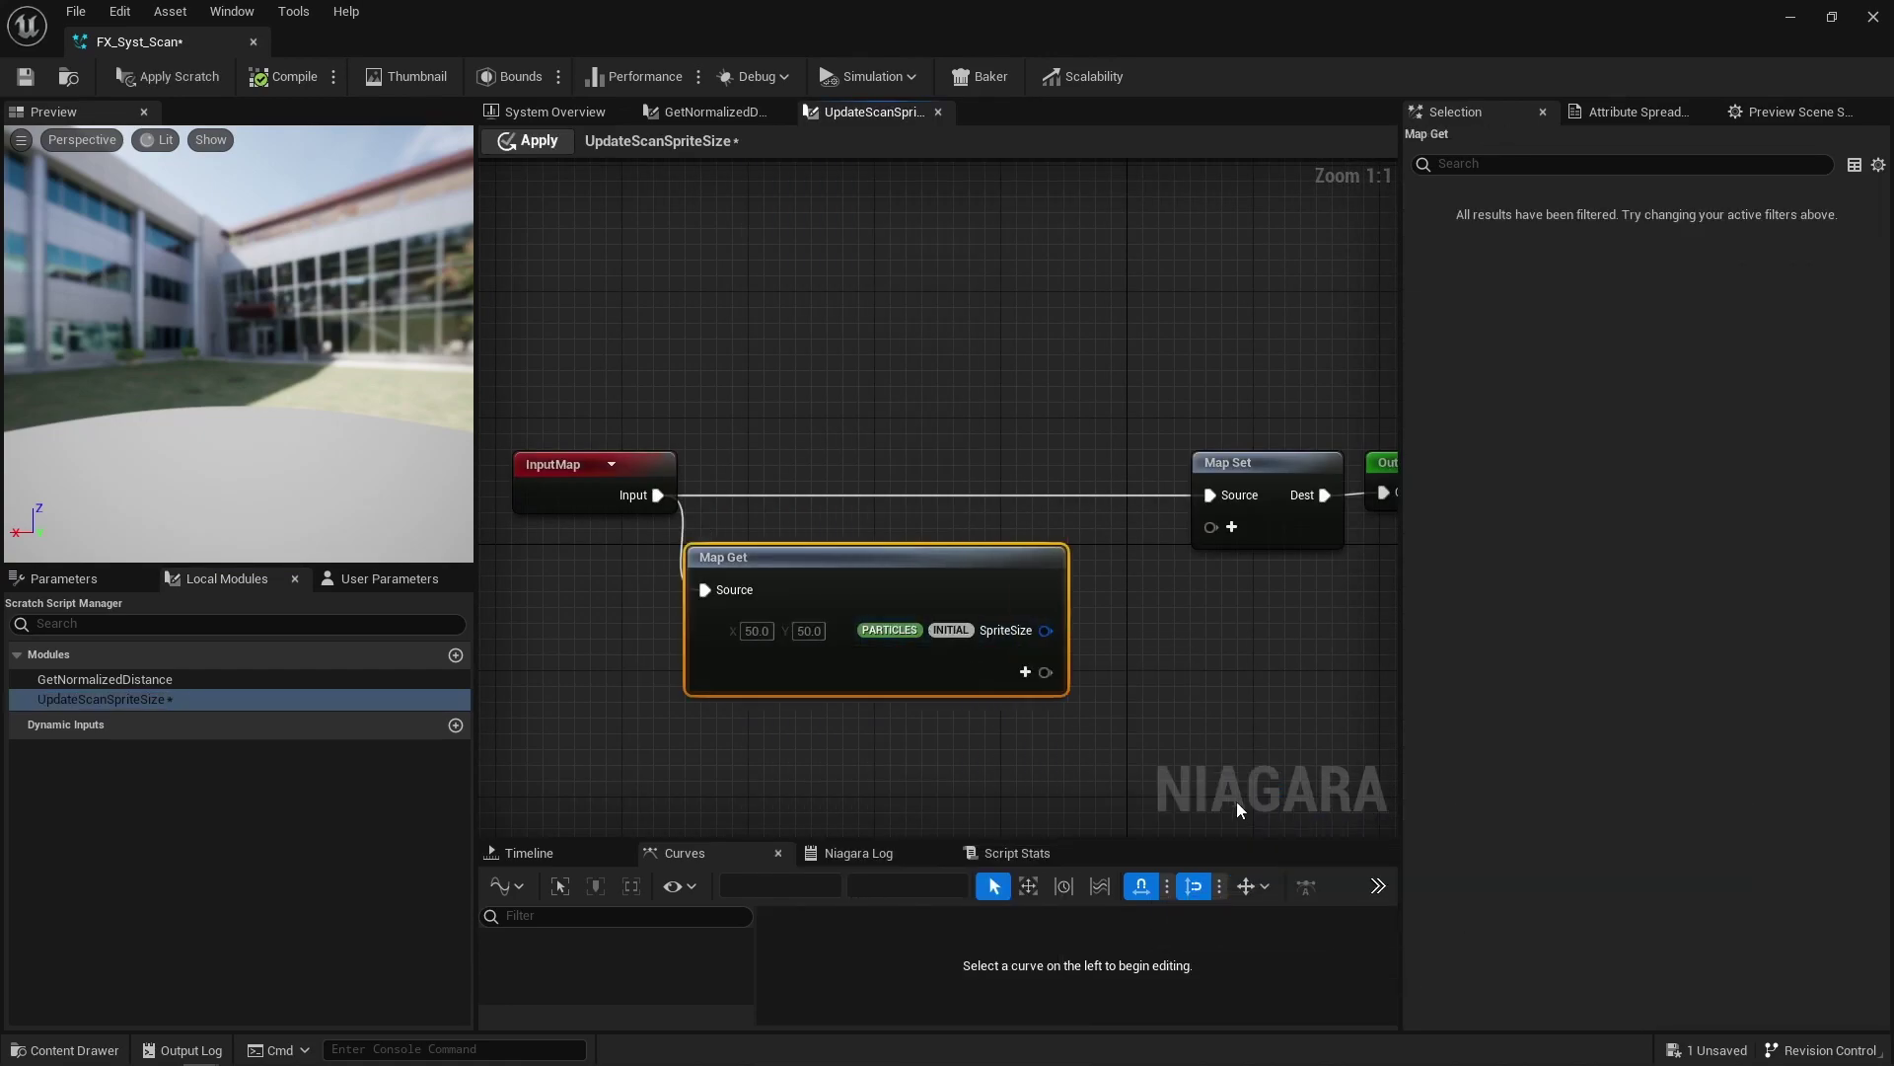
# Step: Spread out the graph nodes and feed the initial SpriteSize into a new Multiply node
pyautogui.scroll(-2, 975, 738)
pyautogui.moveTo(975, 738); pyautogui.dragTo(637, 564)
pyautogui.moveTo(636, 565); pyautogui.dragTo(910, 516, button='right')
pyautogui.moveTo(911, 516); pyautogui.dragTo(571, 514)
pyautogui.click(1015, 648)
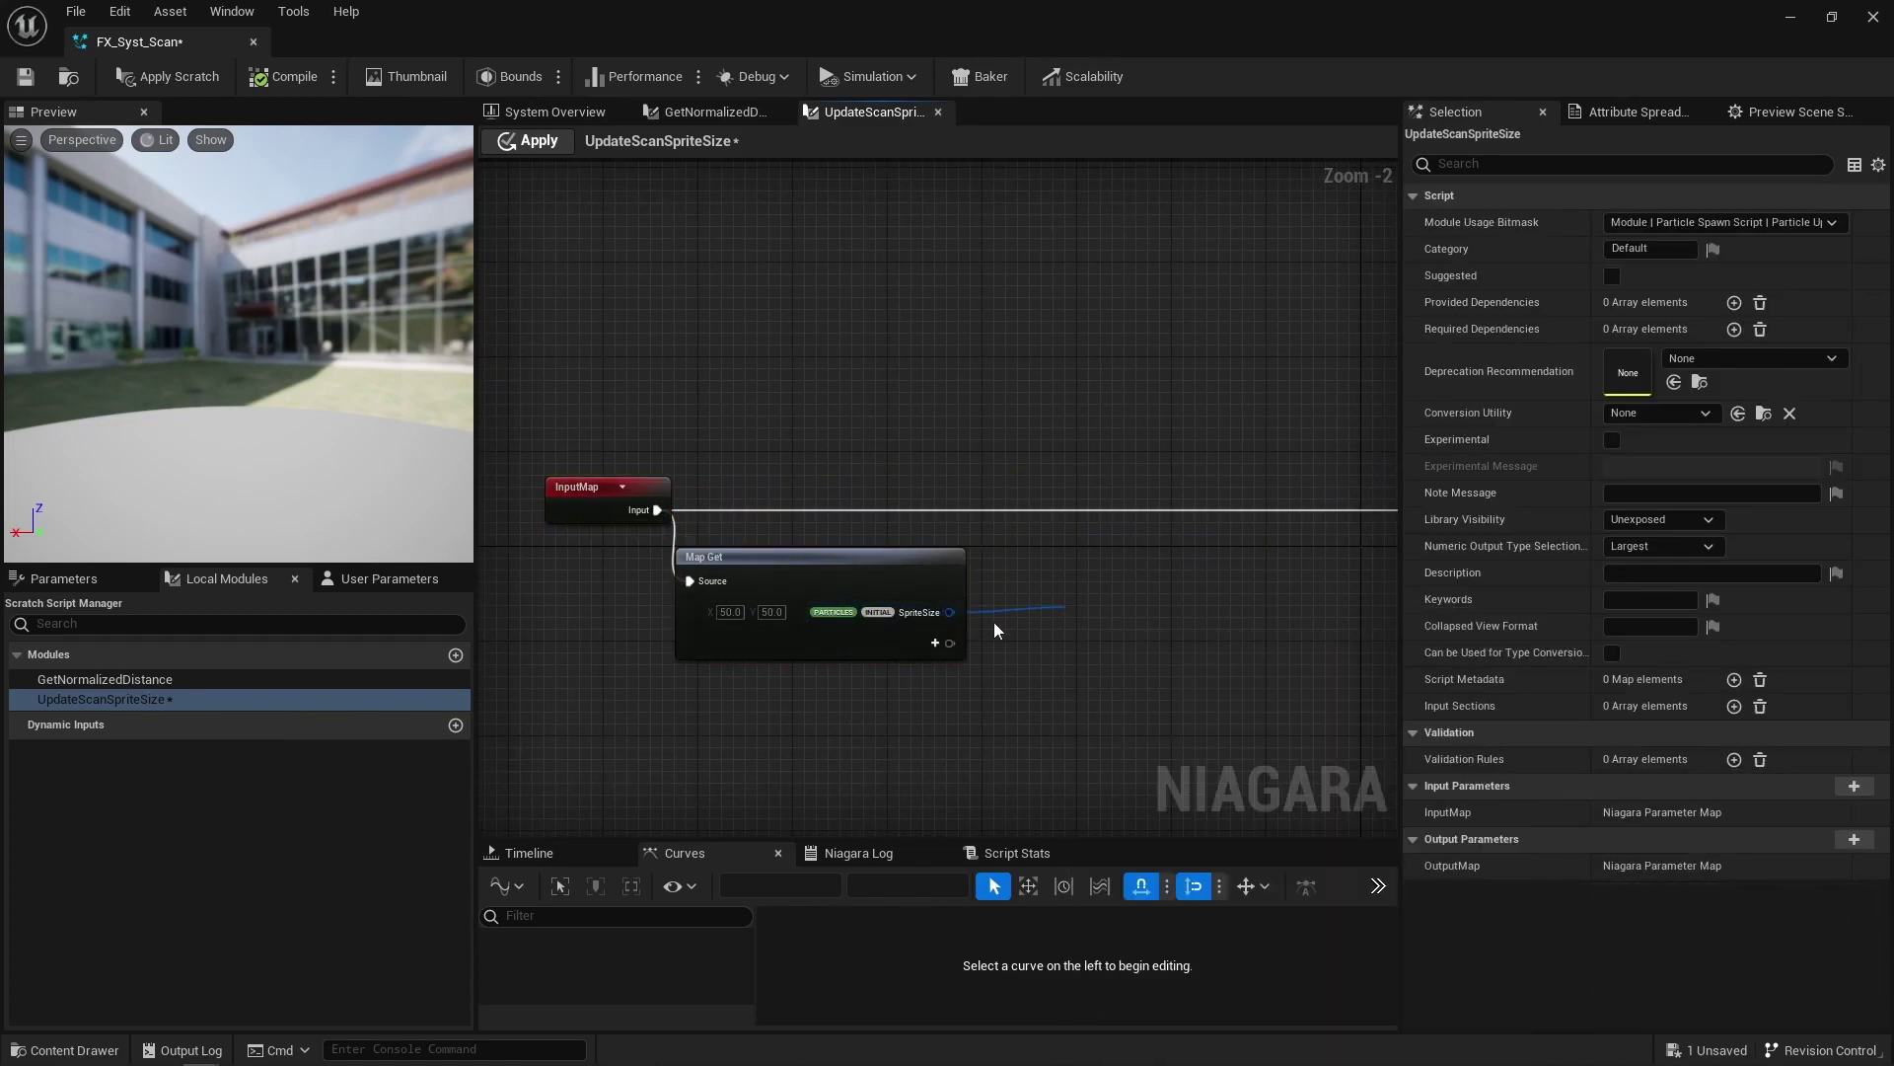
pyautogui.moveTo(951, 612); pyautogui.dragTo(1066, 607)
pyautogui.write('*')
pyautogui.press('Return')
# Step: Add a Curve for Floats input named TimeSize to the Map Get node
pyautogui.click(935, 643)
pyautogui.write('curve fl')
pyautogui.press('Return')
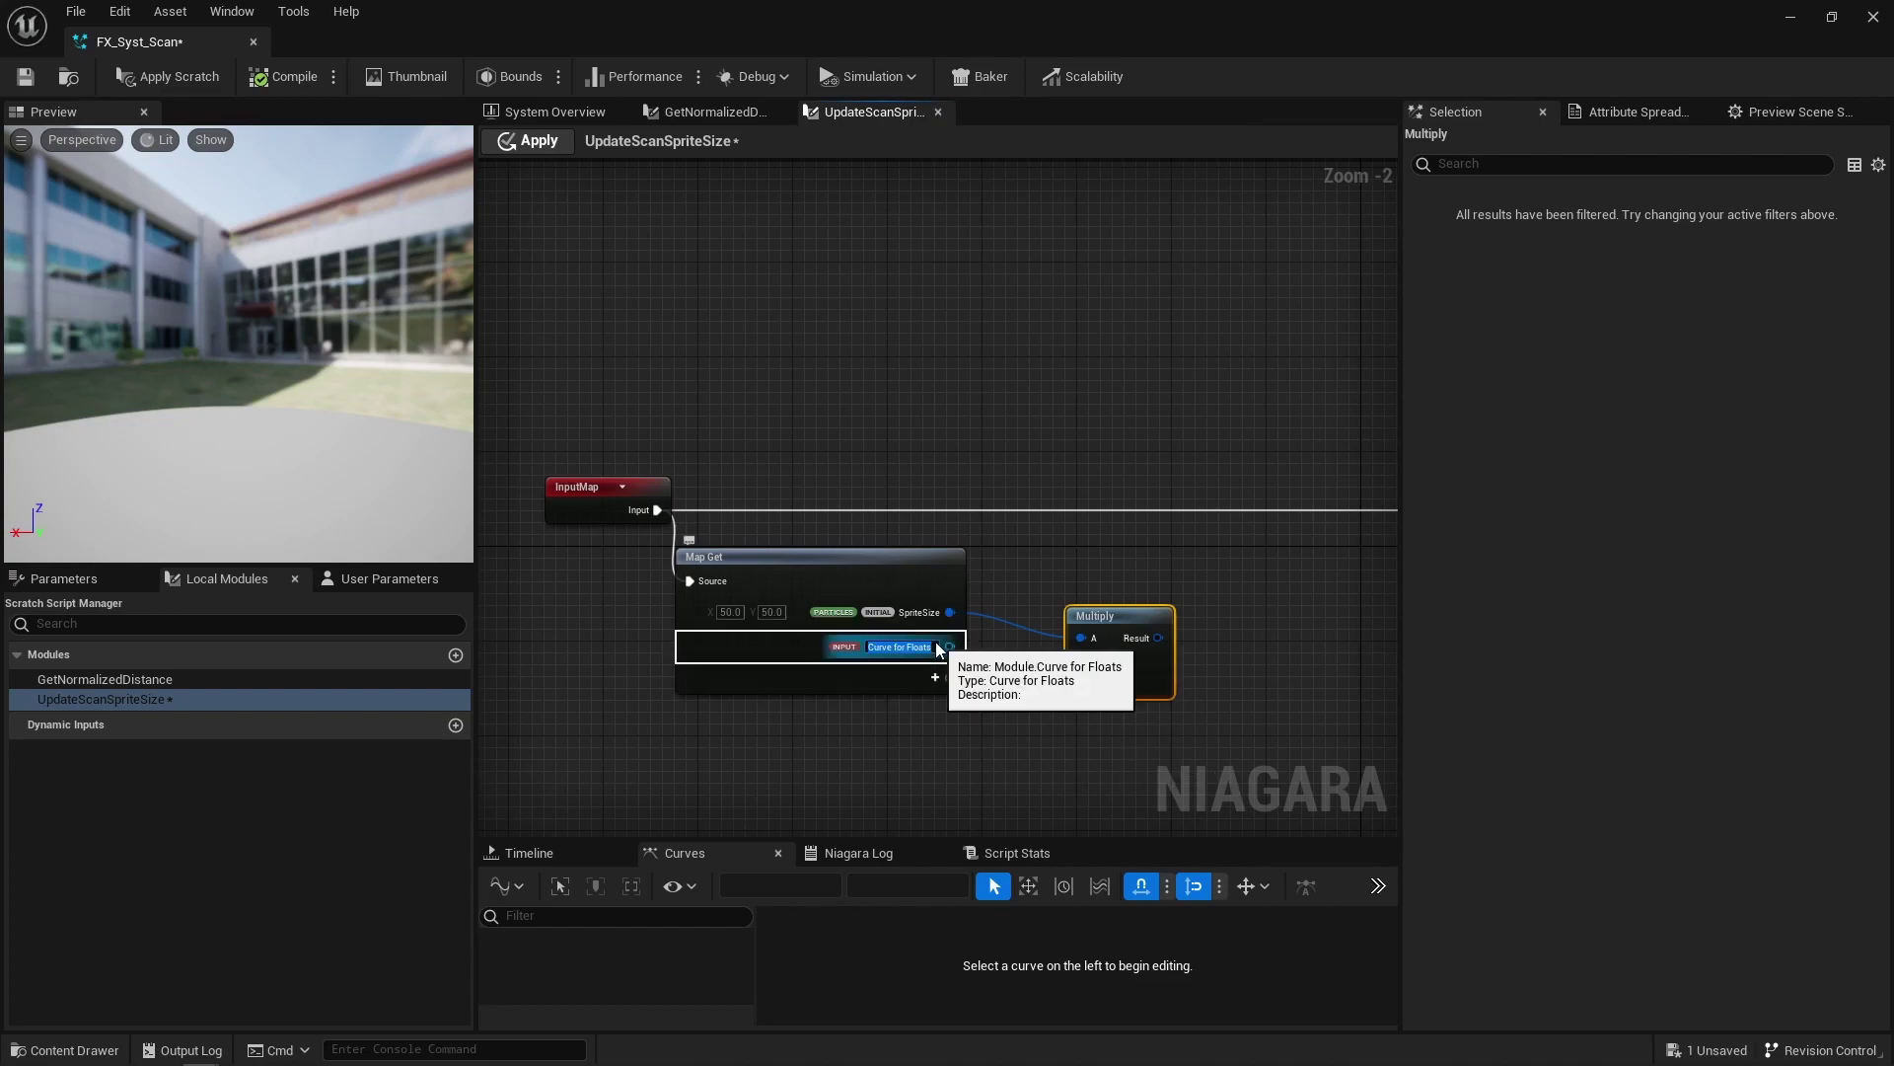
pyautogui.write('TimeSize')
pyautogui.press('Return')
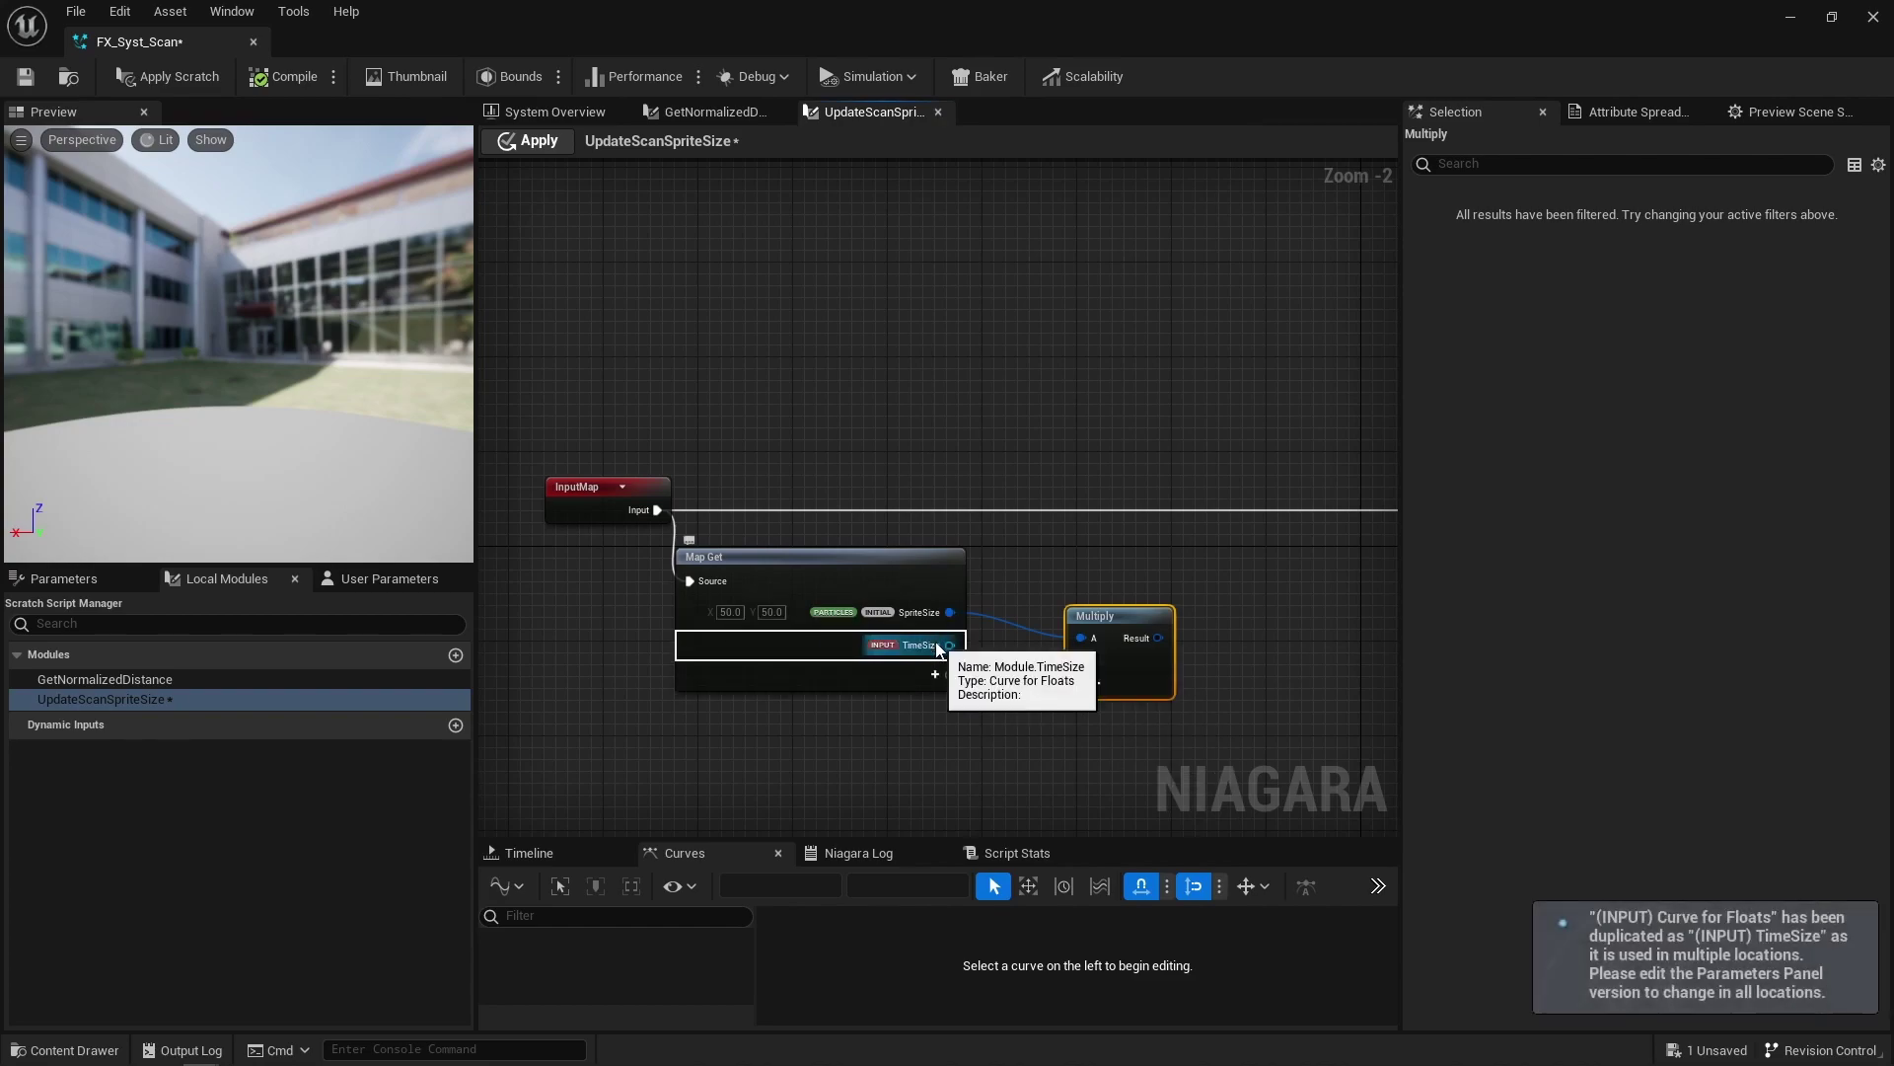
# Step: Sample the TimeSize curve with a new float input named Time and connect the value to Multiply's B input
pyautogui.moveTo(950, 645)
pyautogui.mouseDown()
pyautogui.moveTo(999, 687)
pyautogui.moveTo(909, 691)
pyautogui.moveTo(937, 677)
pyautogui.mouseUp()
pyautogui.write('samp')
pyautogui.press('Return')
pyautogui.write('Time')
pyautogui.press('Return')
pyautogui.moveTo(1088, 660); pyautogui.dragTo(1170, 635)
pyautogui.moveTo(1093, 742); pyautogui.dragTo(1093, 695)
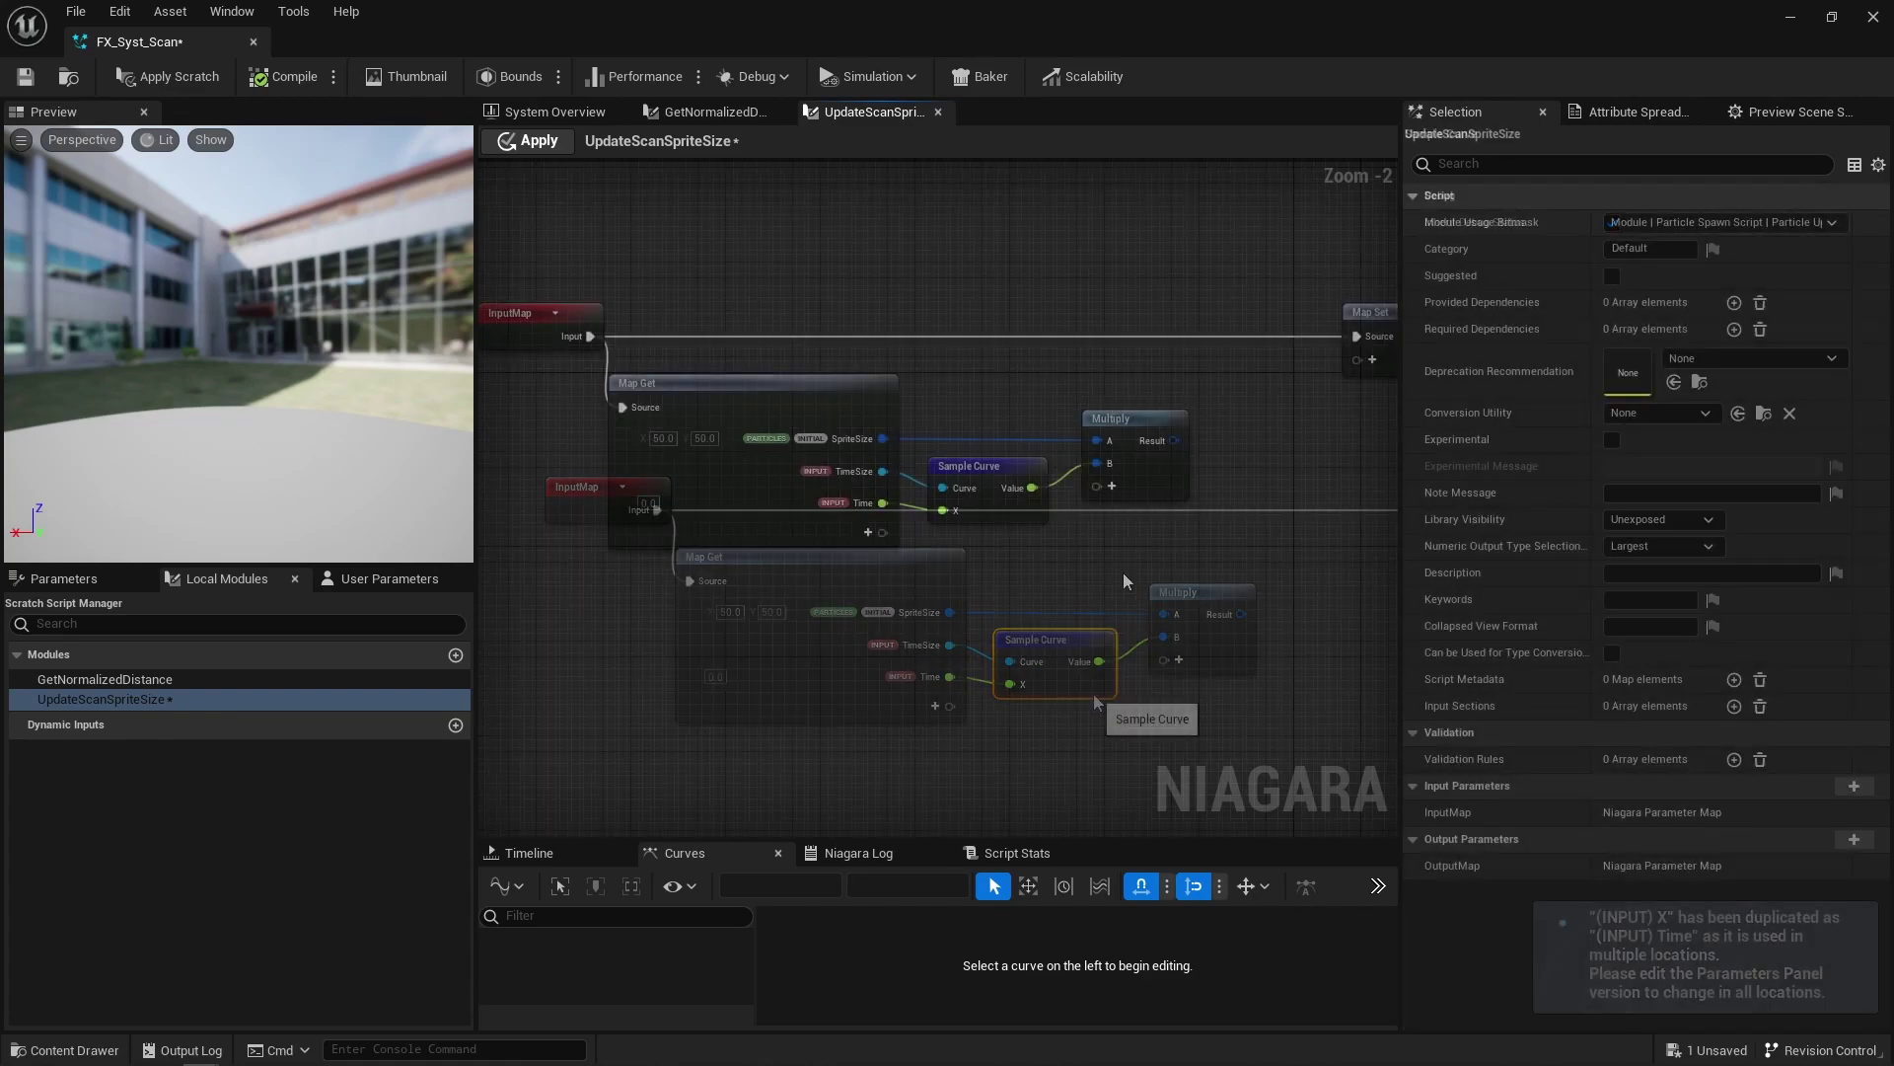
# Step: Add a bool Static Switch node named bScaleX with a float value pin
pyautogui.moveTo(1123, 572); pyautogui.dragTo(805, 549, button='right')
pyautogui.rightClick(928, 515)
pyautogui.write('static s')
pyautogui.press('Return')
pyautogui.click(1663, 224)
pyautogui.write('bScaleX')
pyautogui.press('Return')
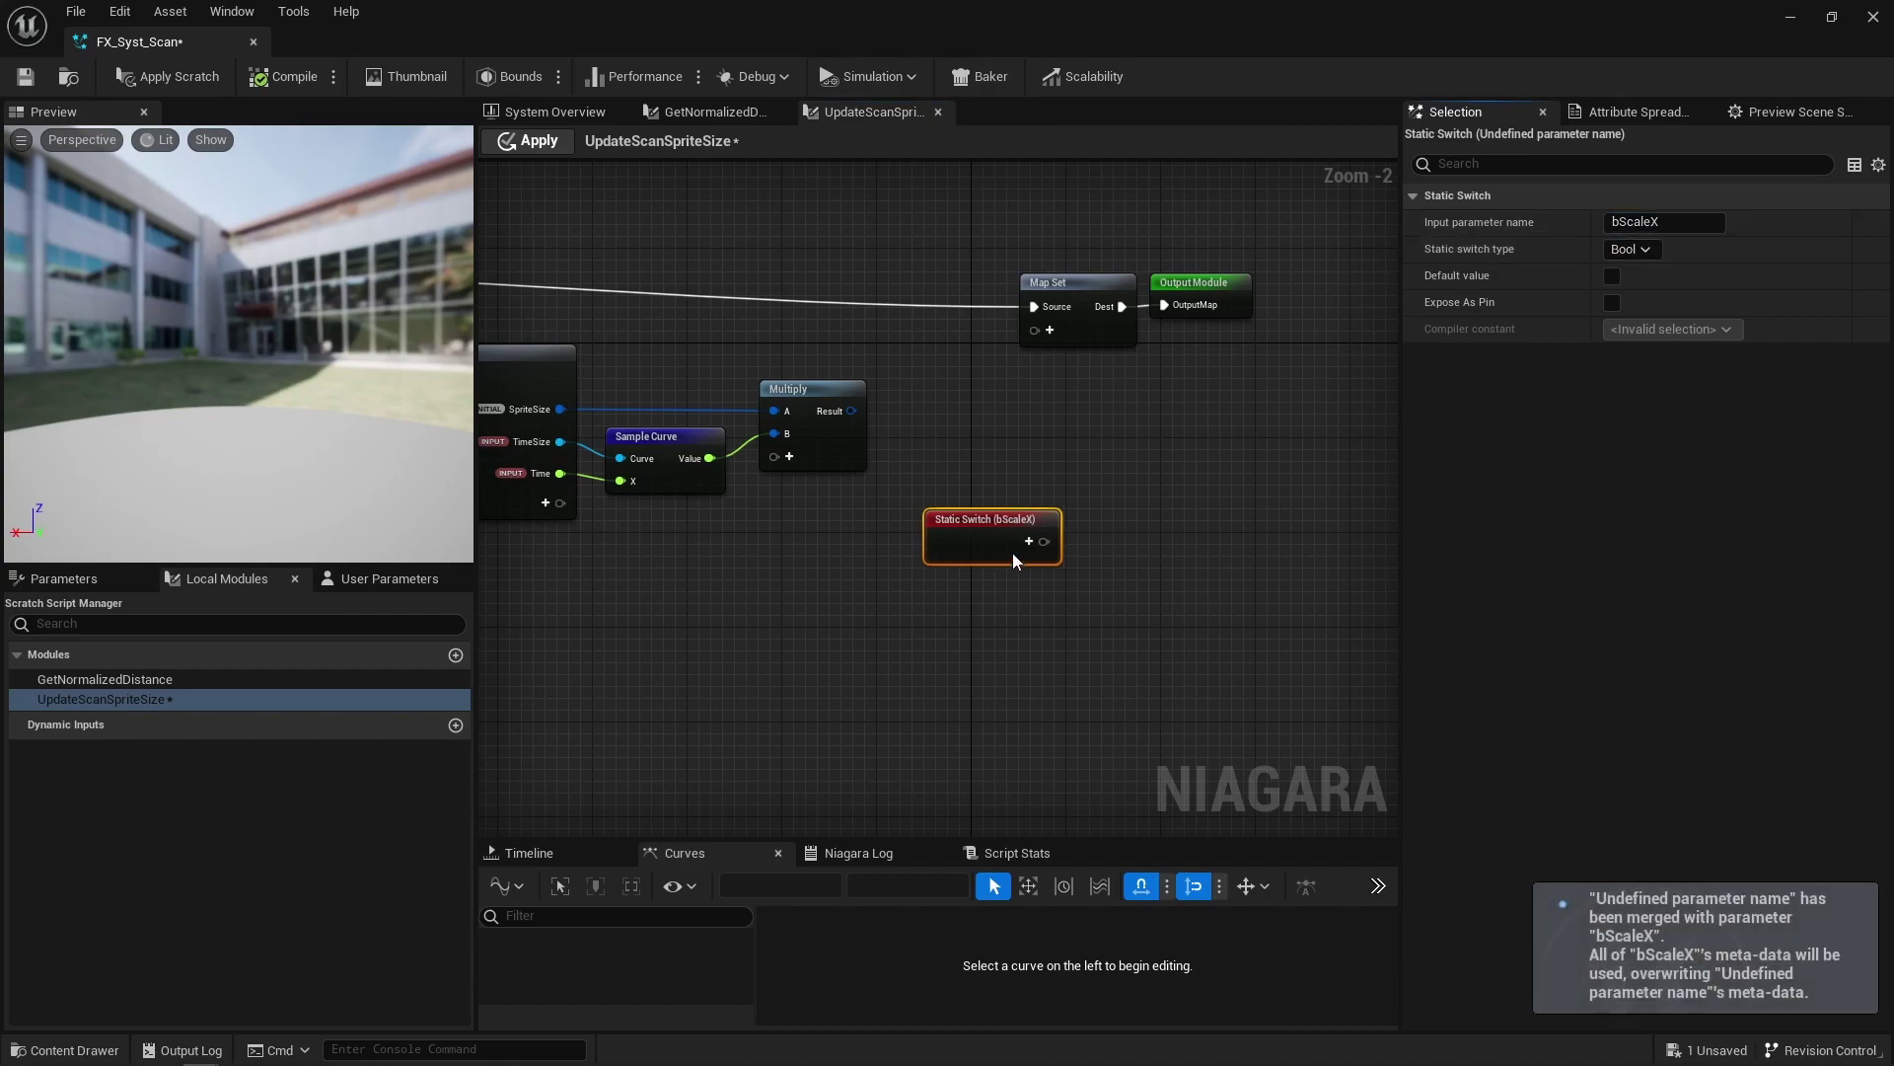
pyautogui.click(1027, 543)
pyautogui.write('f')
pyautogui.press('Return')
pyautogui.moveTo(1007, 530); pyautogui.dragTo(971, 530)
# Step: Duplicate the bScaleX switch, name the copy bScaleY and place it below the original
pyautogui.hotkey('ctrl', 'd')
pyautogui.click(1674, 222)
pyautogui.write('bScaleY')
pyautogui.press('Return')
pyautogui.moveTo(1022, 640); pyautogui.dragTo(1010, 637)
# Step: Split the Multiply result with Break Vector 2D and connect X and Y to the true inputs of bScaleX and bScaleY
pyautogui.write('brea')
pyautogui.moveTo(850, 410); pyautogui.dragTo(912, 387)
pyautogui.rightClick(840, 404)
pyautogui.moveTo(912, 448)
pyautogui.click(1097, 516)
pyautogui.write('brea')
pyautogui.press('Return')
pyautogui.moveTo(1192, 519); pyautogui.dragTo(1150, 509)
pyautogui.click(1052, 398)
pyautogui.moveTo(1011, 412); pyautogui.dragTo(1105, 430)
pyautogui.moveTo(1011, 436); pyautogui.dragTo(1118, 548)
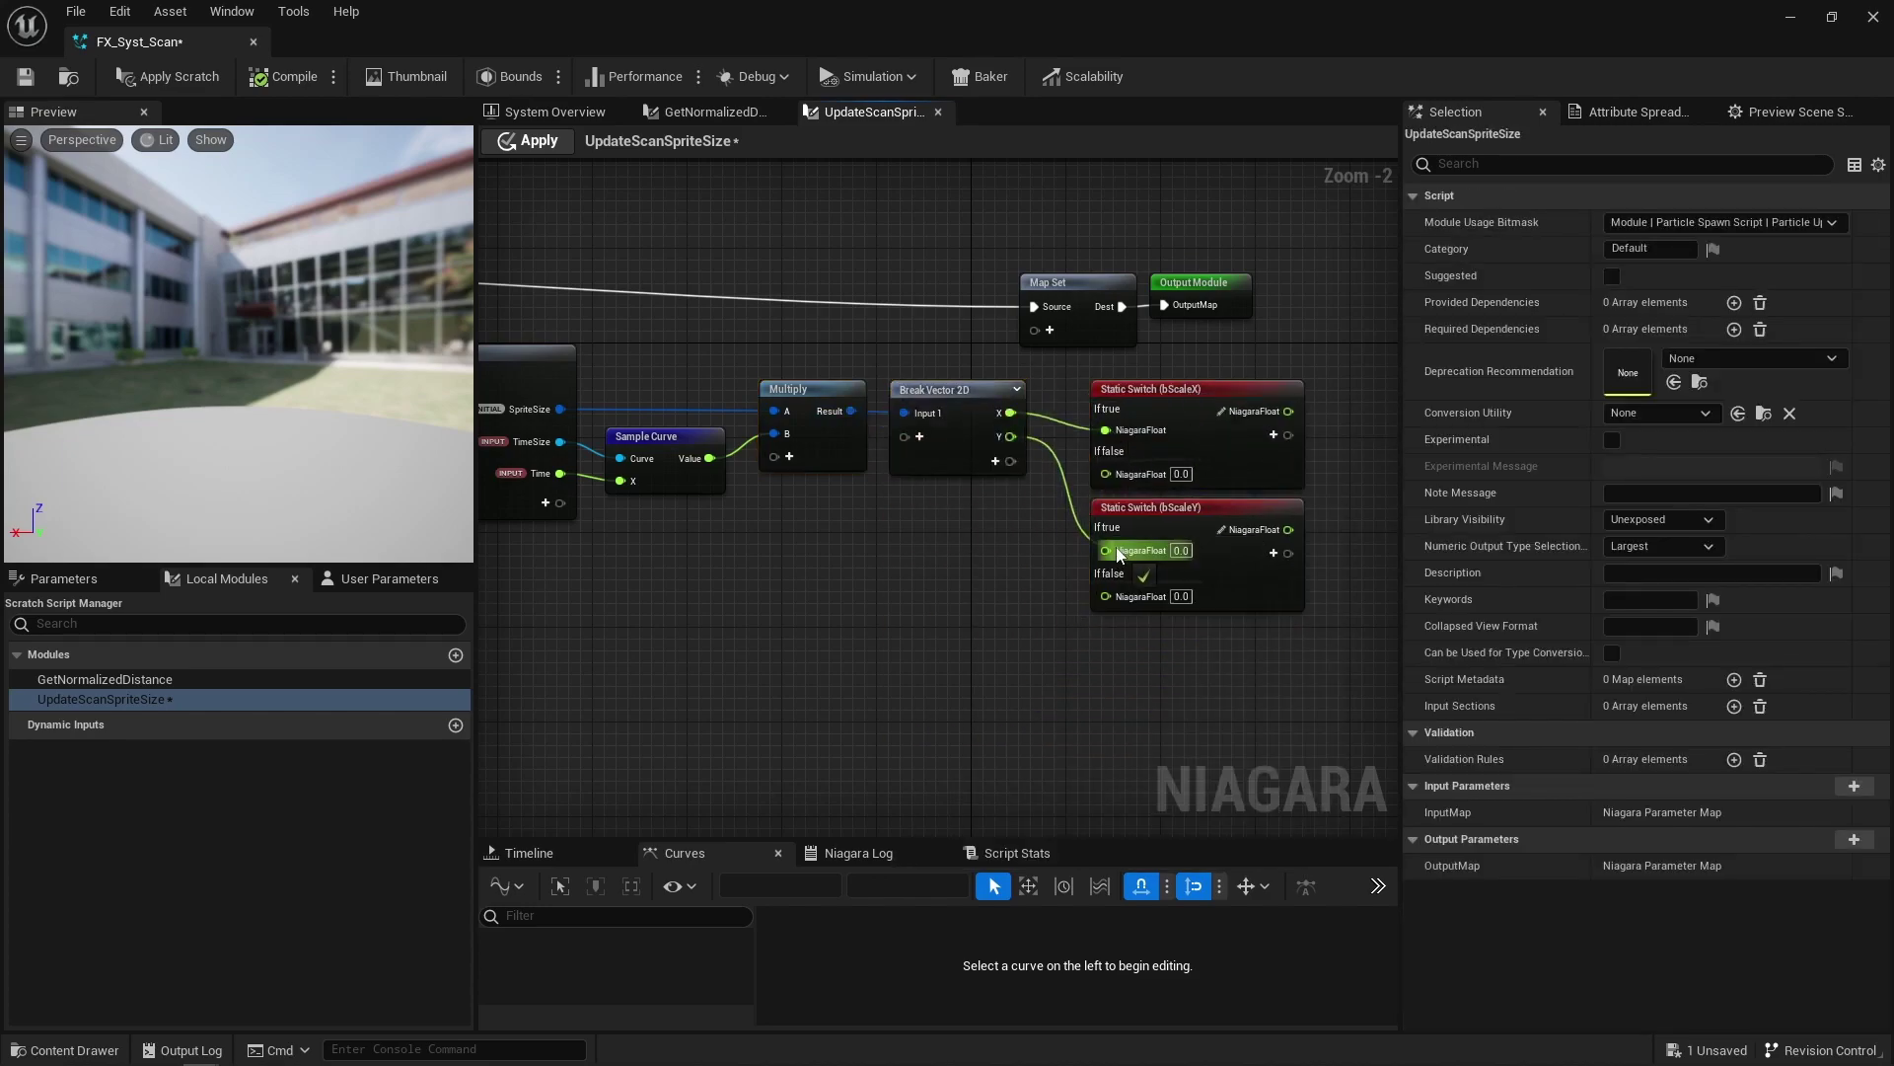
# Step: Duplicate Break Vector 2D, feed it the initial SpriteSize, and connect X and Y to the switches' false inputs
pyautogui.click(949, 444)
pyautogui.hotkey('ctrl', 'd')
pyautogui.moveTo(903, 519); pyautogui.dragTo(560, 411)
pyautogui.moveTo(1011, 519); pyautogui.dragTo(1106, 473)
pyautogui.moveTo(1010, 542); pyautogui.dragTo(1106, 592)
pyautogui.click(1036, 635)
pyautogui.moveTo(1036, 634); pyautogui.dragTo(873, 655, button='right')
# Step: Combine the bScaleX and bScaleY outputs in a Make Vector 2D node
pyautogui.moveTo(1103, 431); pyautogui.dragTo(1155, 418)
pyautogui.write('make vector 2D')
pyautogui.press('Return')
pyautogui.moveTo(1103, 550); pyautogui.dragTo(1168, 486)
# Step: Write the combined vector to Particles SpriteSize in the Map Set node and save the system
pyautogui.scroll(-2, 1209, 570)
pyautogui.moveTo(552, 631); pyautogui.dragTo(967, 432)
pyautogui.click(928, 444)
pyautogui.click(995, 429)
pyautogui.write('spritesize')
pyautogui.press('Return')
pyautogui.scroll(1, 937, 497)
pyautogui.click(881, 466)
pyautogui.click(906, 490)
pyautogui.hotkey('ctrl', 's')
# Step: Branch a new Map Get node from the Map Set output and read Particles SpriteSize in it
pyautogui.moveTo(975, 447); pyautogui.dragTo(707, 429, button='right')
pyautogui.moveTo(807, 362); pyautogui.dragTo(880, 434)
pyautogui.write('map get')
pyautogui.press('Return')
pyautogui.click(922, 483)
pyautogui.write('spri')
pyautogui.click(1028, 599)
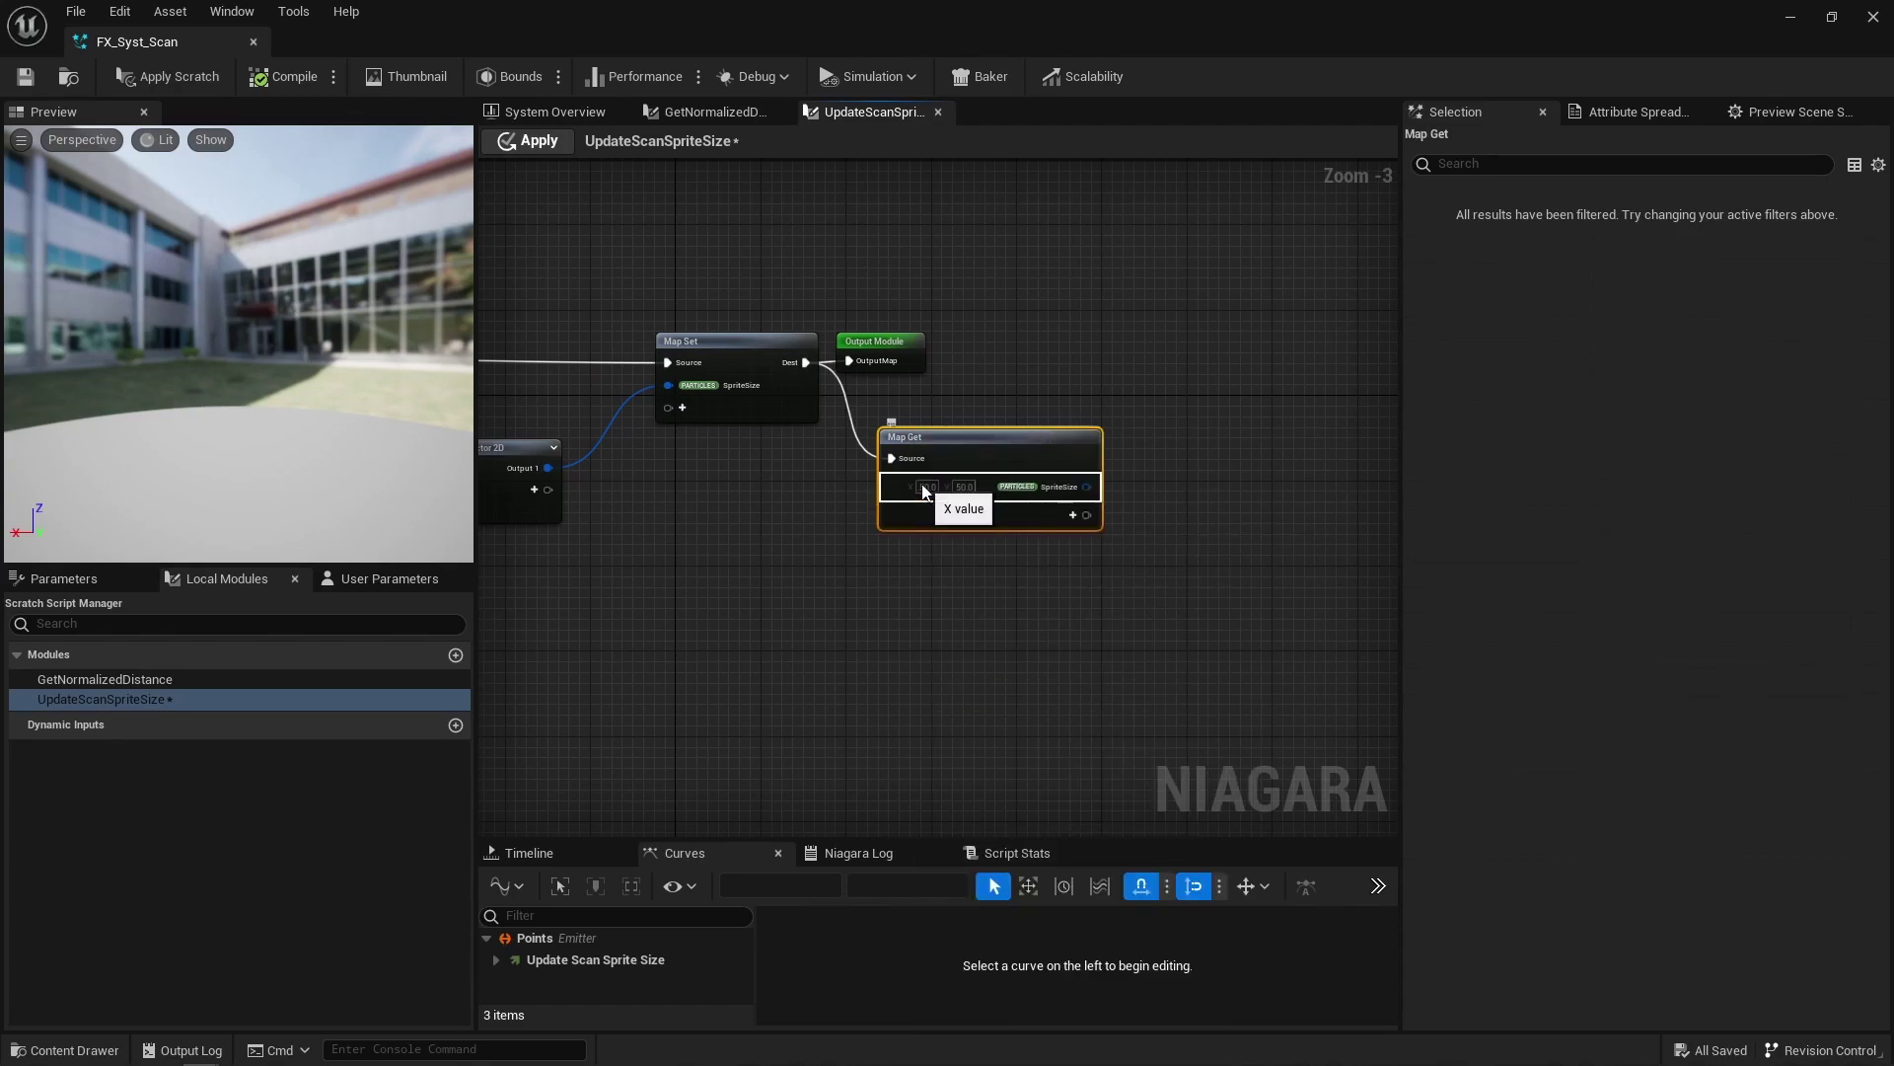
# Step: Add a Curve for Floats input named DistanceCrv to the new Map Get node
pyautogui.click(1074, 514)
pyautogui.press('Down')
pyautogui.press('Return')
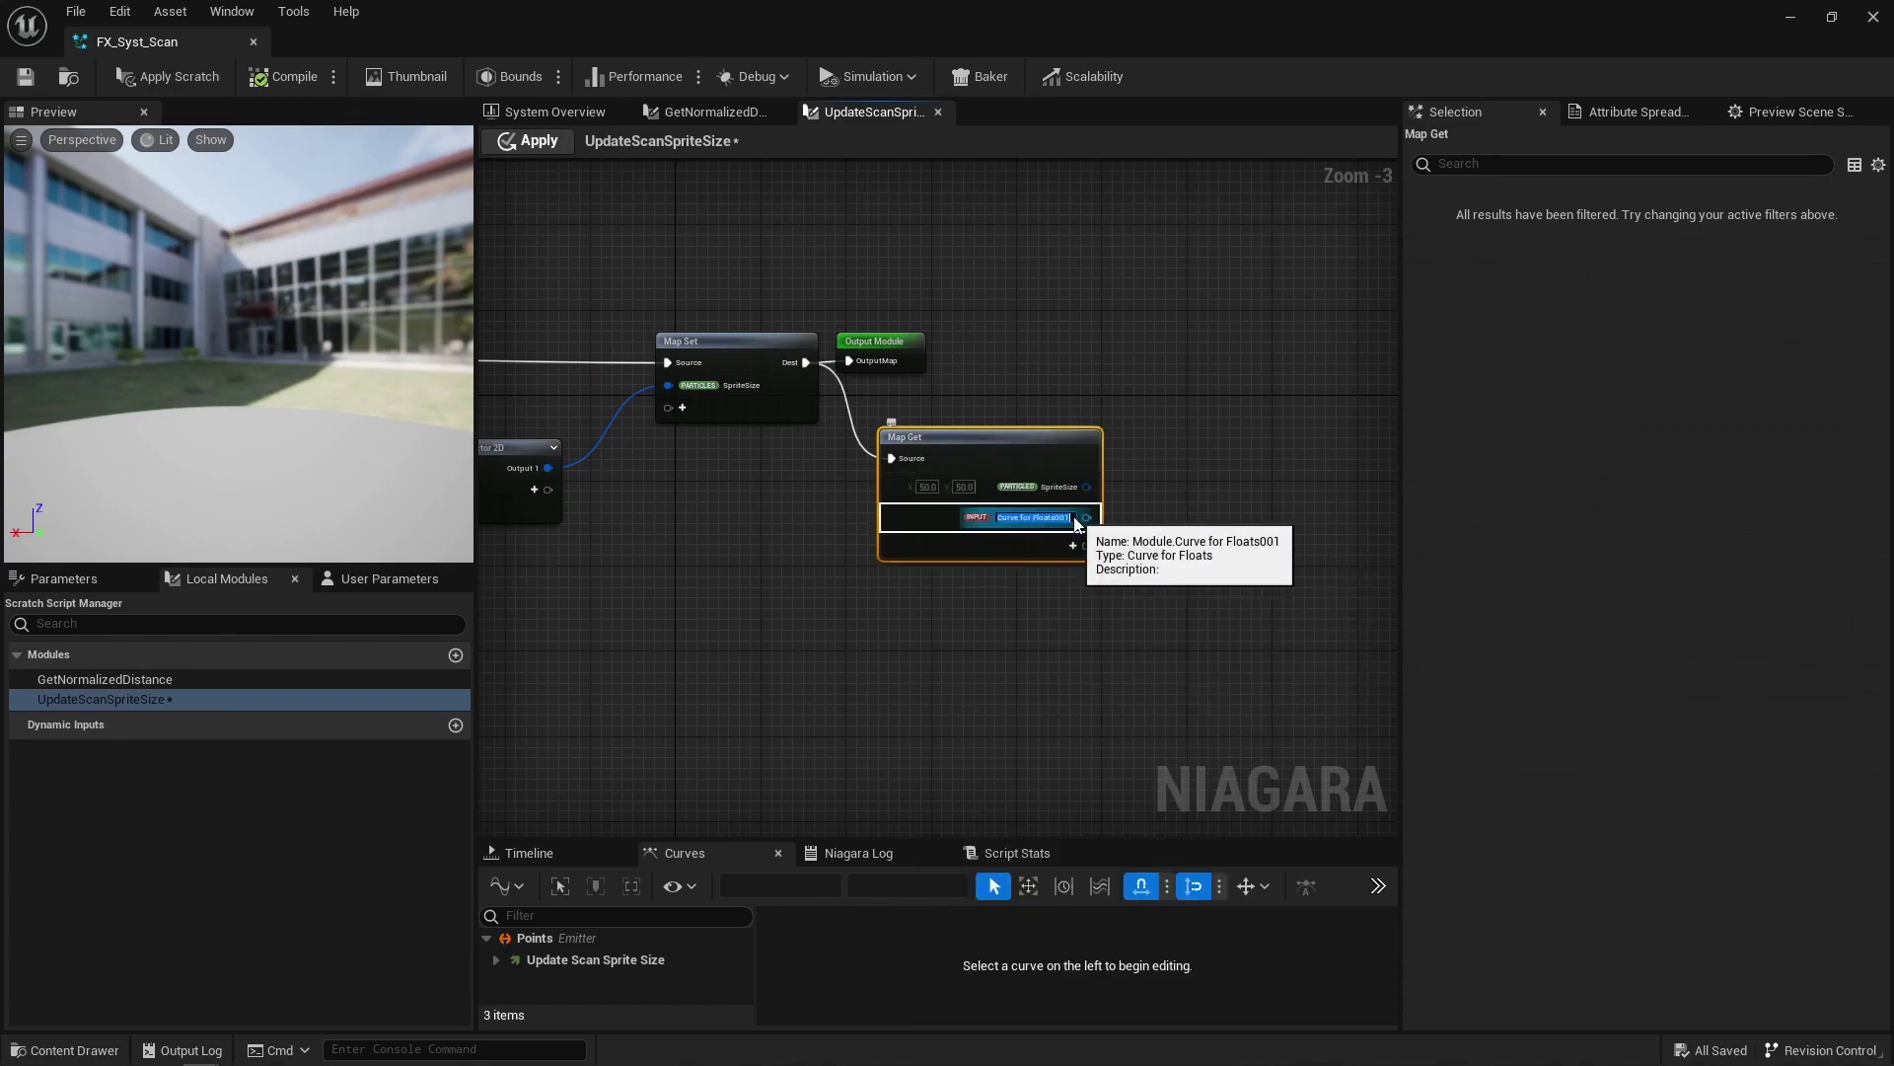
pyautogui.write('DistanceCrv')
pyautogui.press('Return')
# Step: Add a float input named Distance below DistanceCrv
pyautogui.click(1073, 545)
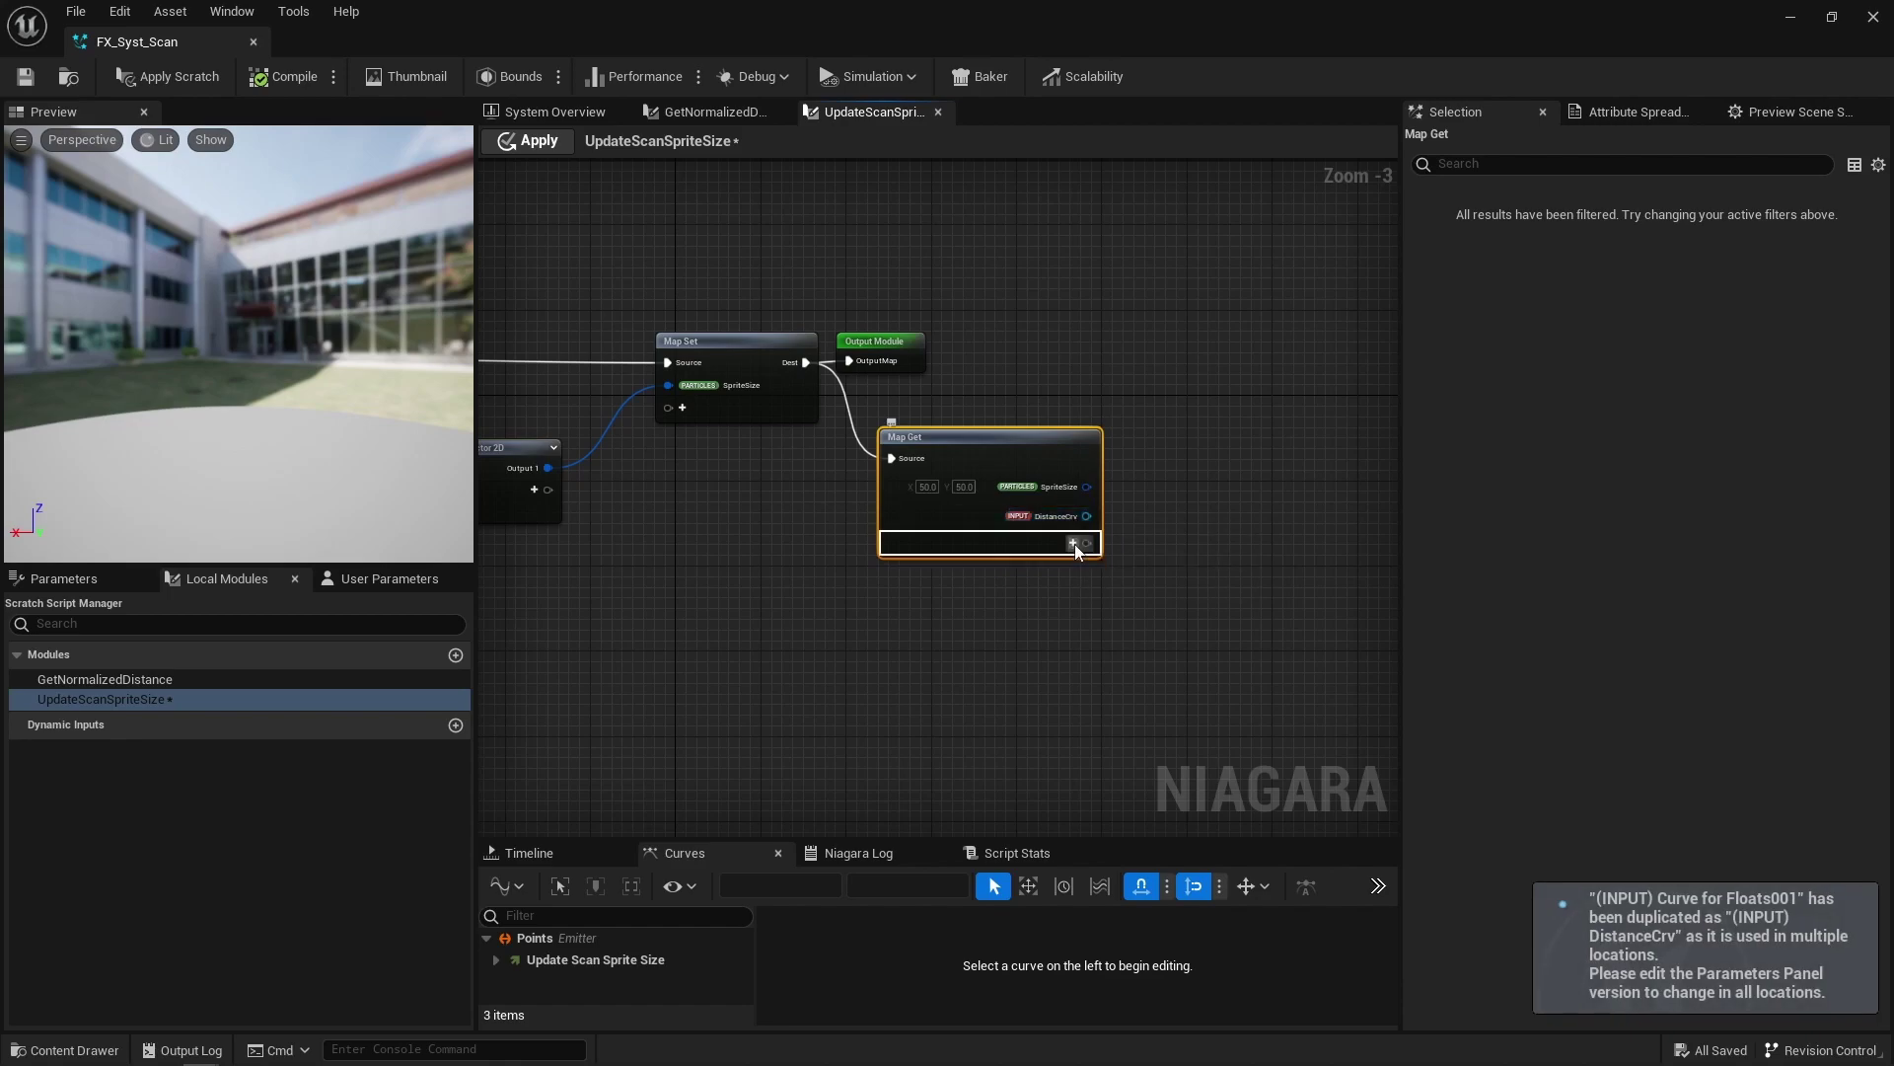
pyautogui.write('float')
pyautogui.press('Return')
pyautogui.write('Distance')
pyautogui.press('Return')
# Step: Sample the DistanceCrv curve with a Sample Curve node driven by Distance
pyautogui.moveTo(1086, 516); pyautogui.dragTo(1202, 542)
pyautogui.write('sample')
pyautogui.press('Return')
pyautogui.click(1193, 574)
# Step: Multiply the updated SpriteSize by the sampled distance curve value and align the Multiply node
pyautogui.moveTo(1193, 574); pyautogui.dragTo(1001, 581, button='right')
pyautogui.write('*')
pyautogui.moveTo(894, 494); pyautogui.dragTo(1064, 524)
pyautogui.press('Return')
pyautogui.click(1025, 527)
pyautogui.moveTo(1098, 488); pyautogui.dragTo(1109, 477)
# Step: Insert a second Map Set node before the Output Module that writes the distance-multiplied result to PARTICLES SpriteSize
pyautogui.click(627, 315)
pyautogui.hotkey('ctrl', 'v')
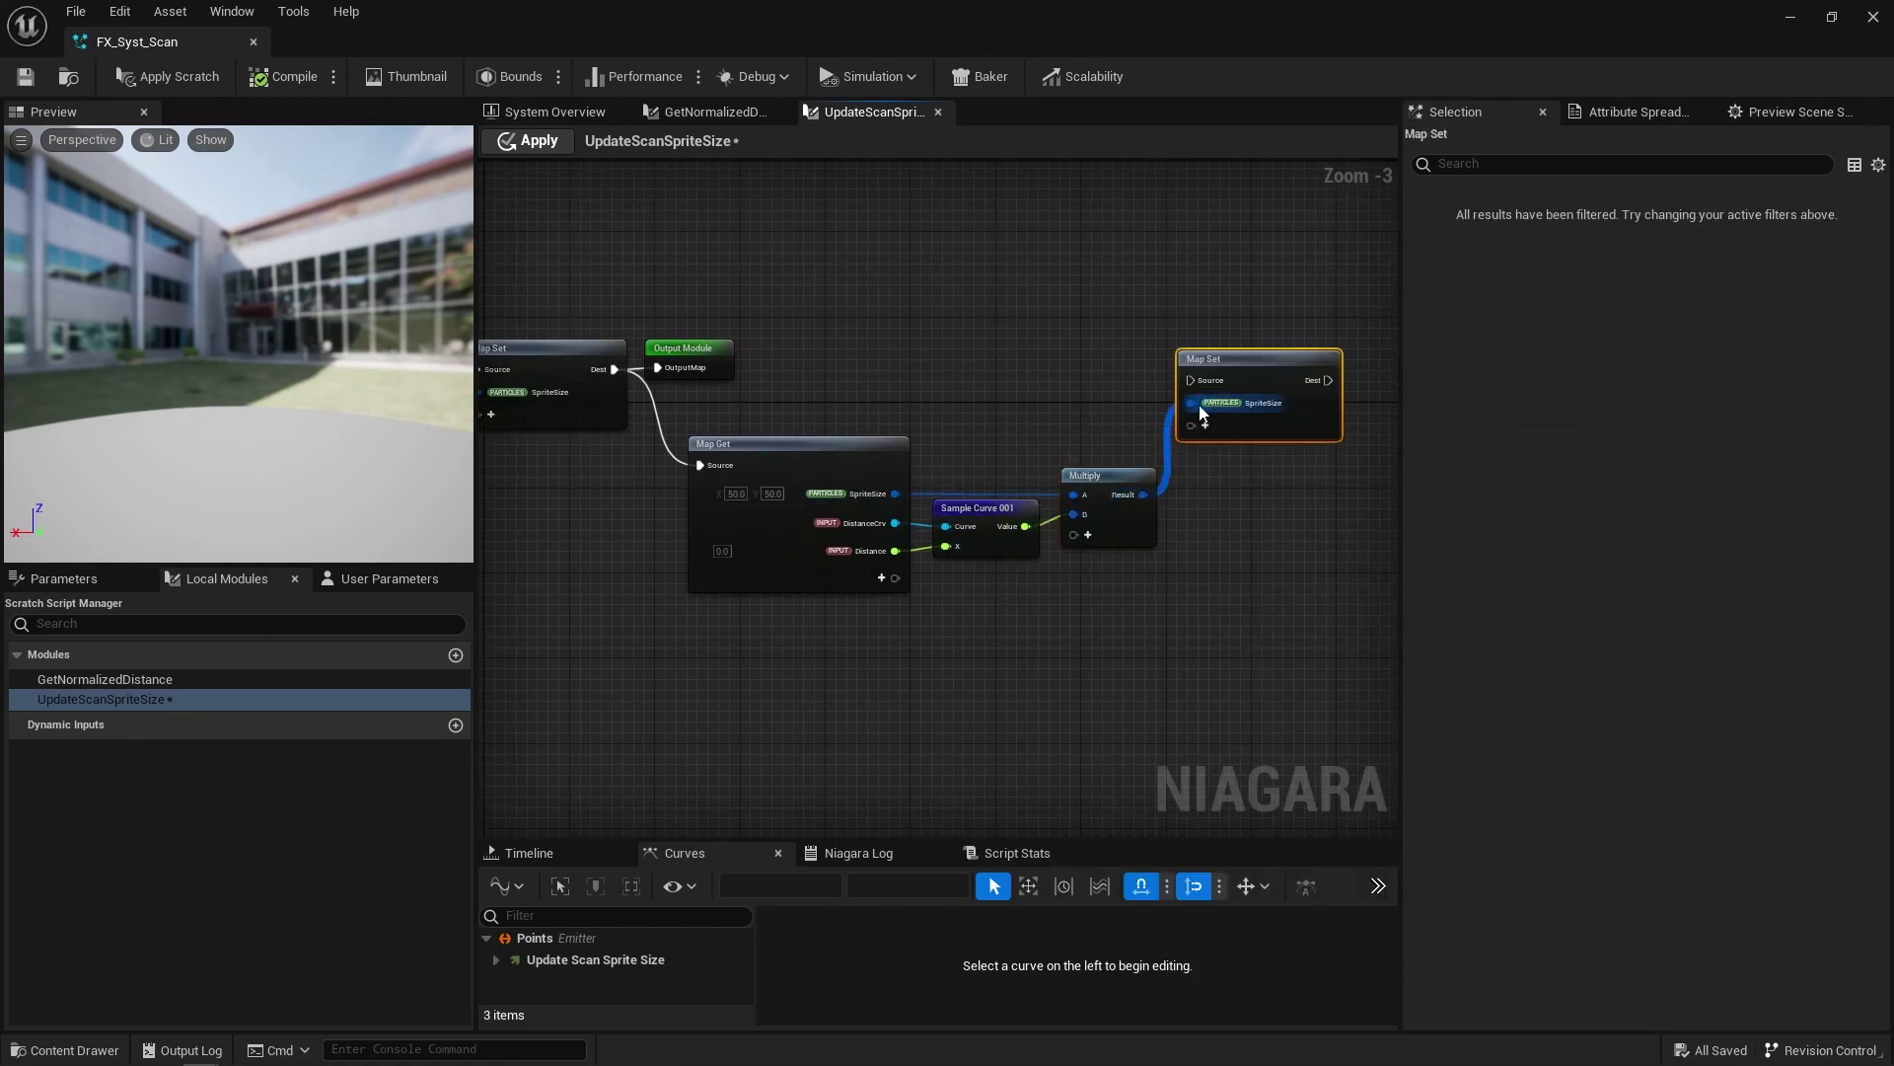
pyautogui.moveTo(677, 357); pyautogui.dragTo(1291, 355)
pyautogui.keyDown('shift'); pyautogui.click(1120, 362); pyautogui.keyUp('shift')
pyautogui.keyDown('shift'); pyautogui.click(908, 385); pyautogui.keyUp('shift')
pyautogui.moveTo(632, 356); pyautogui.dragTo(852, 384, button='right')
pyautogui.scroll(-3, 1115, 363)
pyautogui.click(1102, 336)
pyautogui.scroll(3, 1075, 365)
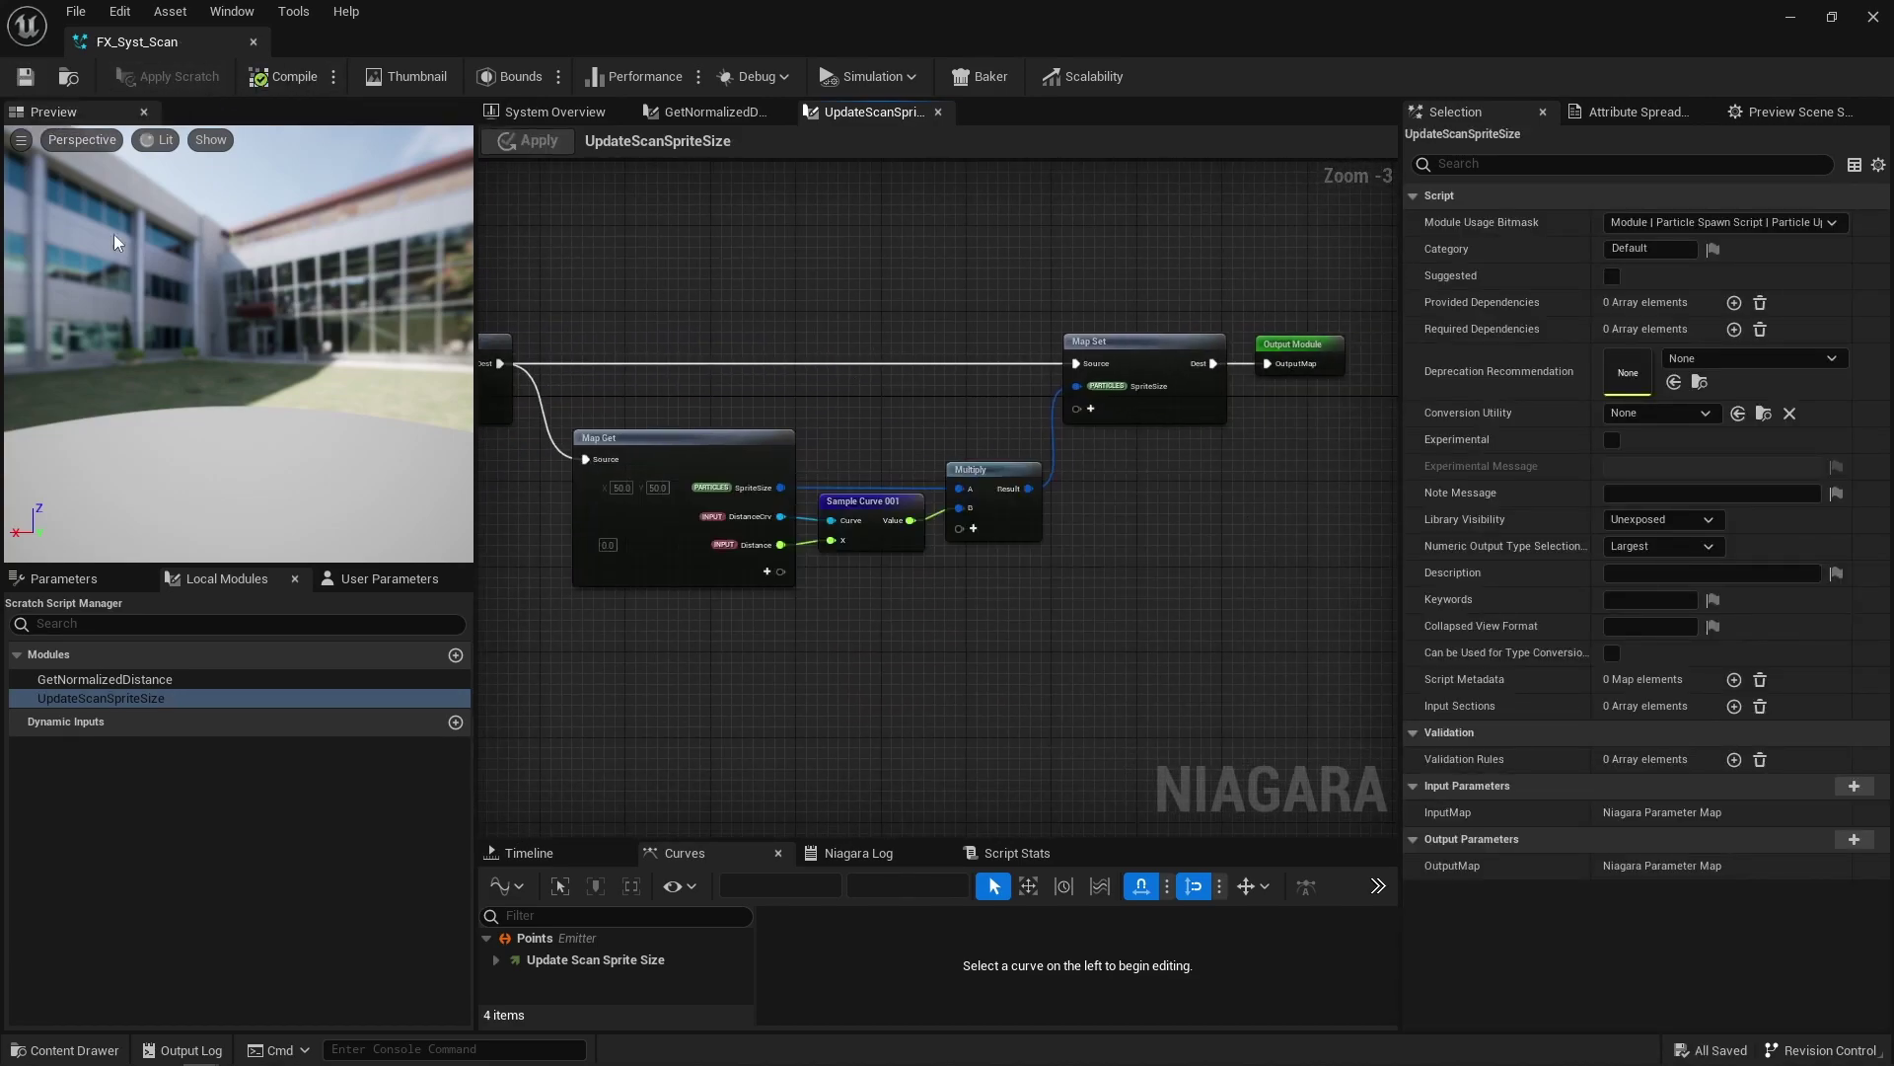
# Step: Remove the unused float and X module inputs and assign Distance and DistanceCrv to the category Distance
pyautogui.click(383, 580)
pyautogui.click(97, 580)
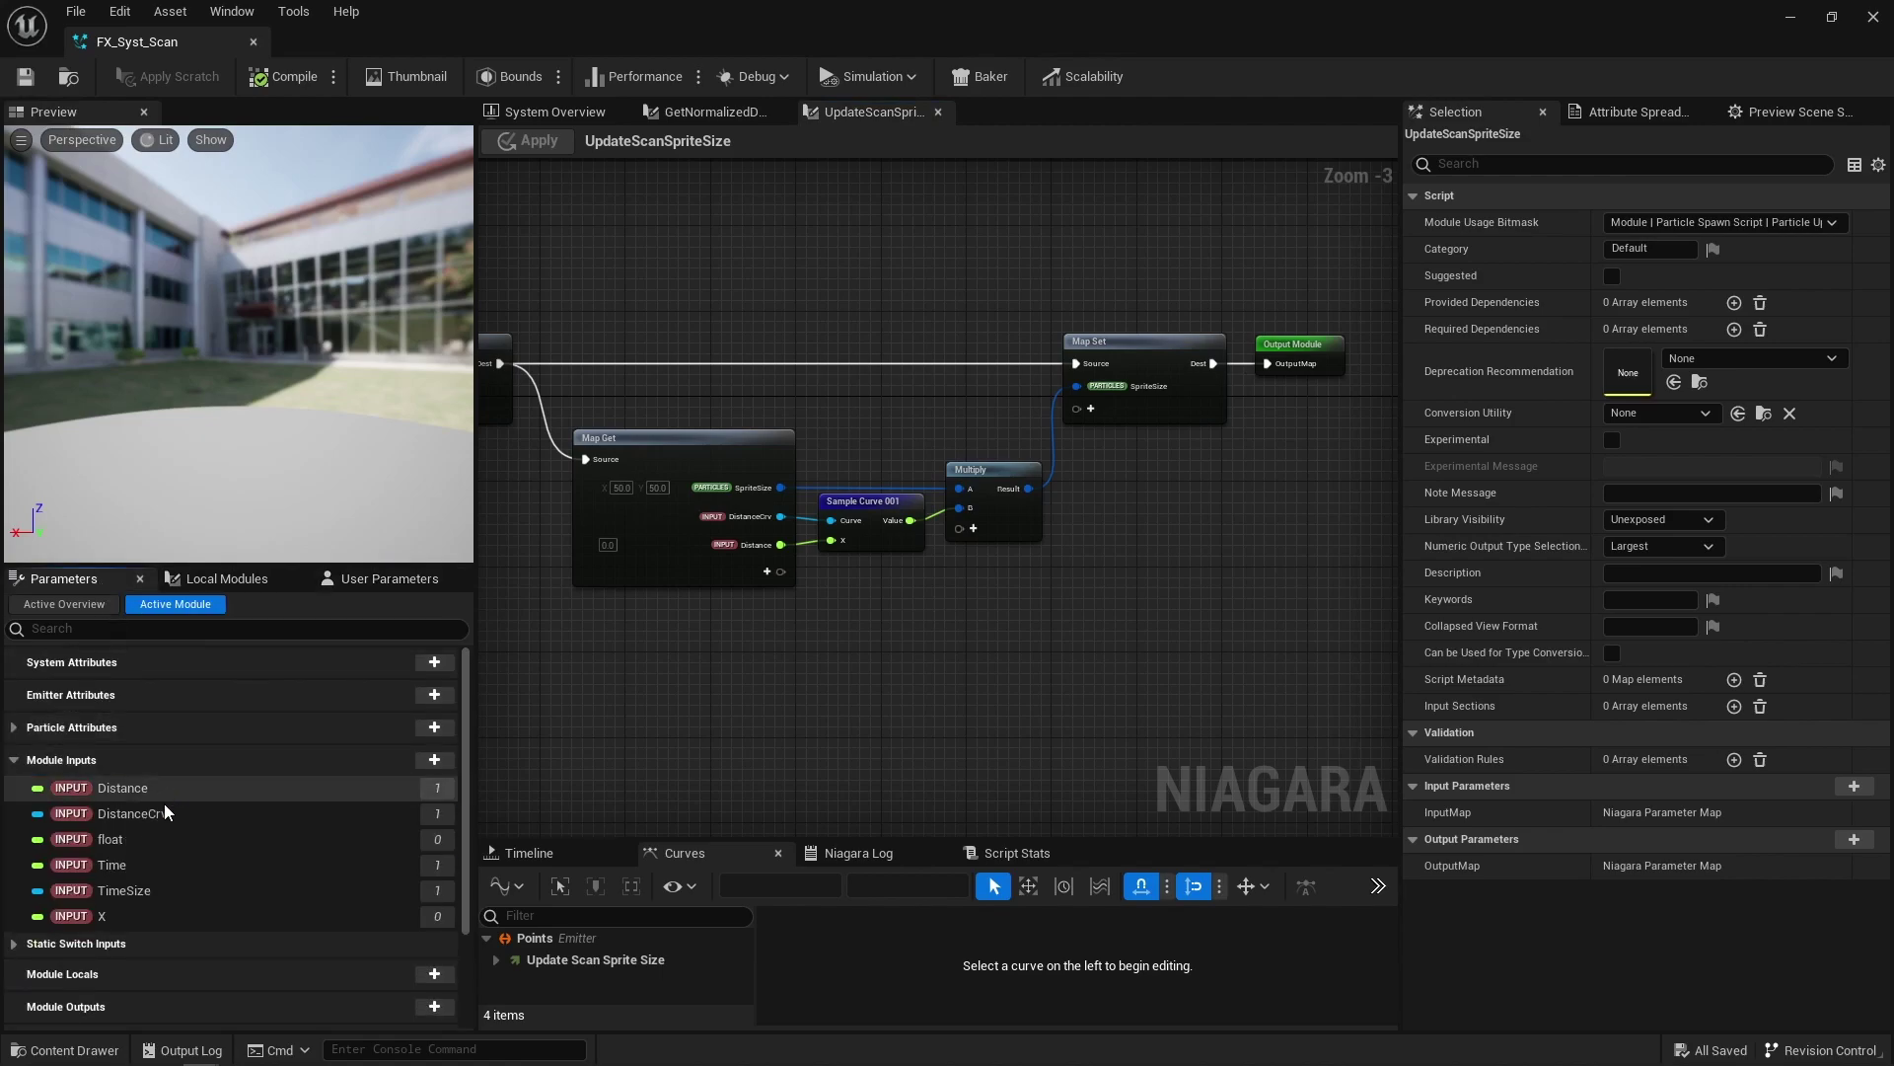
pyautogui.click(122, 787)
pyautogui.click(1645, 328)
pyautogui.write('Distance')
pyautogui.press('Return')
pyautogui.click(118, 813)
pyautogui.click(1645, 302)
pyautogui.write('Distance')
pyautogui.press('Return')
# Step: Assign the Time and TimeSize module inputs to the category Time
pyautogui.click(112, 838)
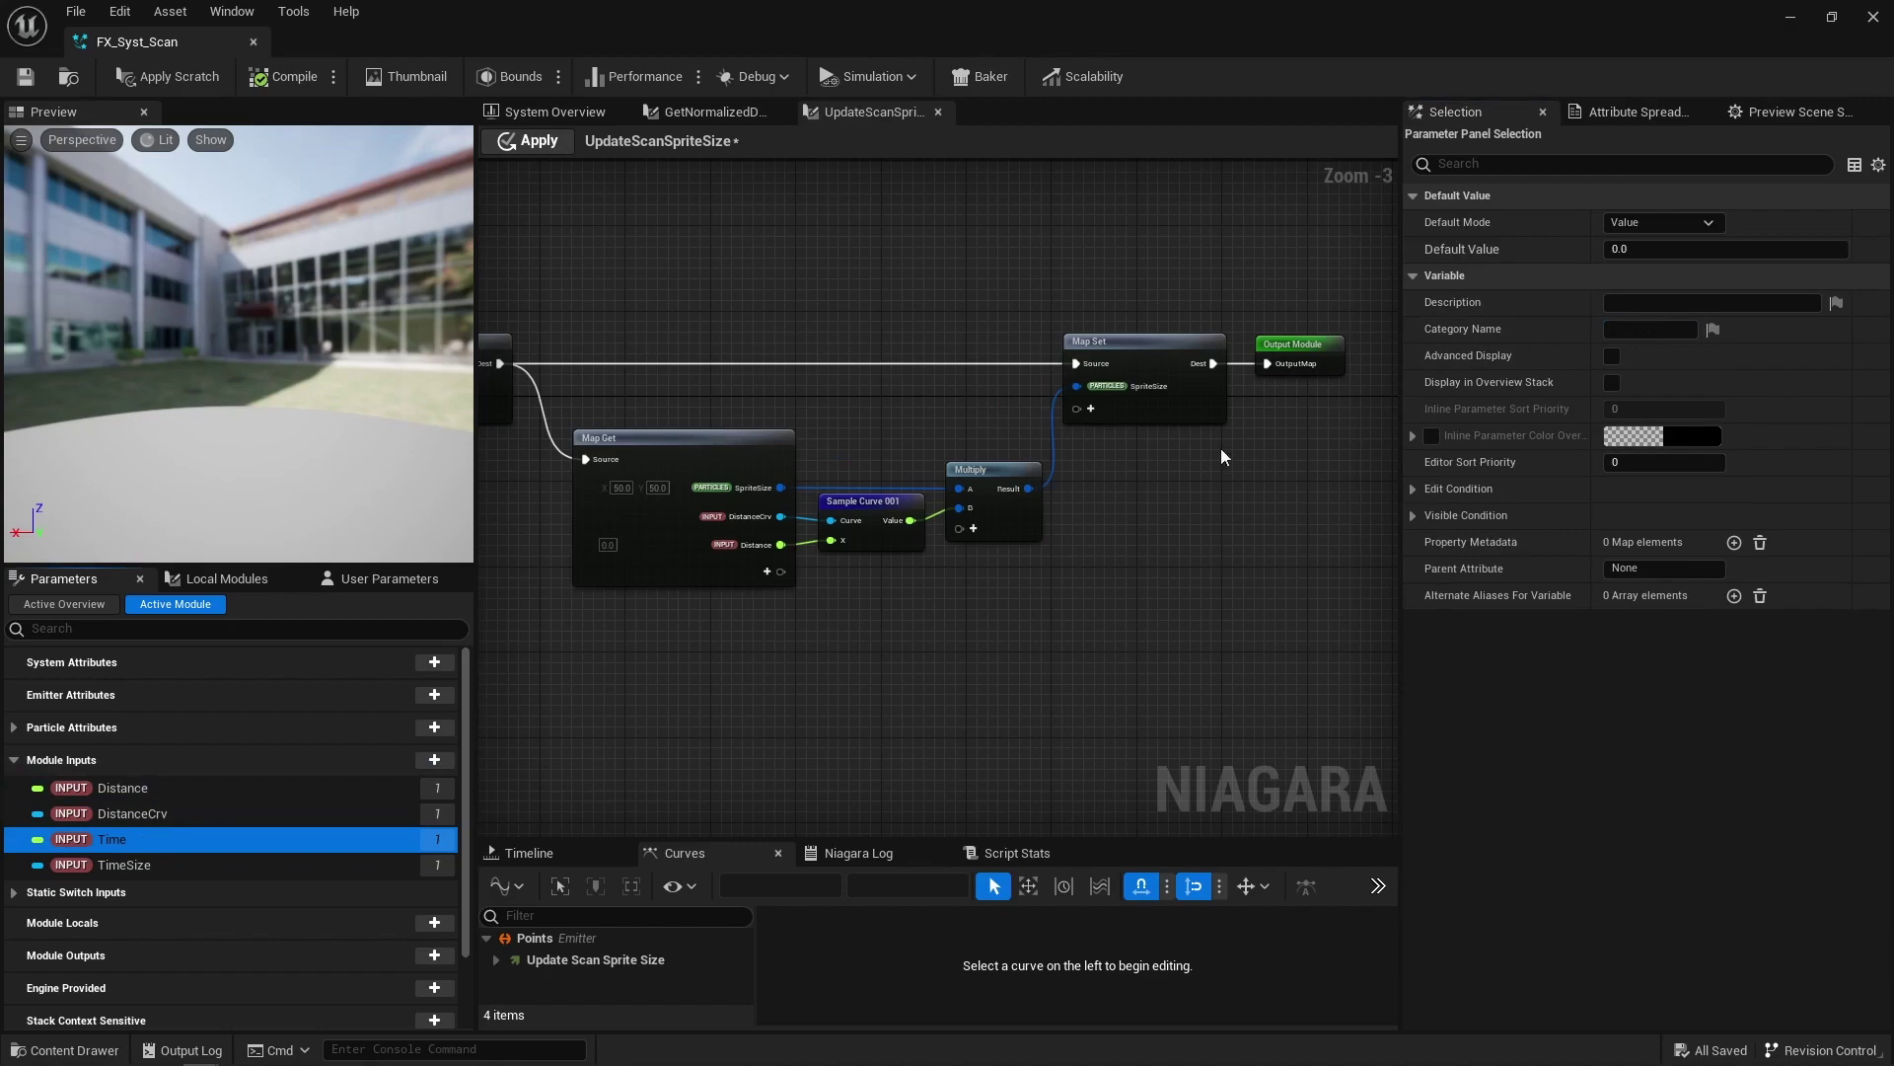
pyautogui.click(1670, 331)
pyautogui.click(251, 864)
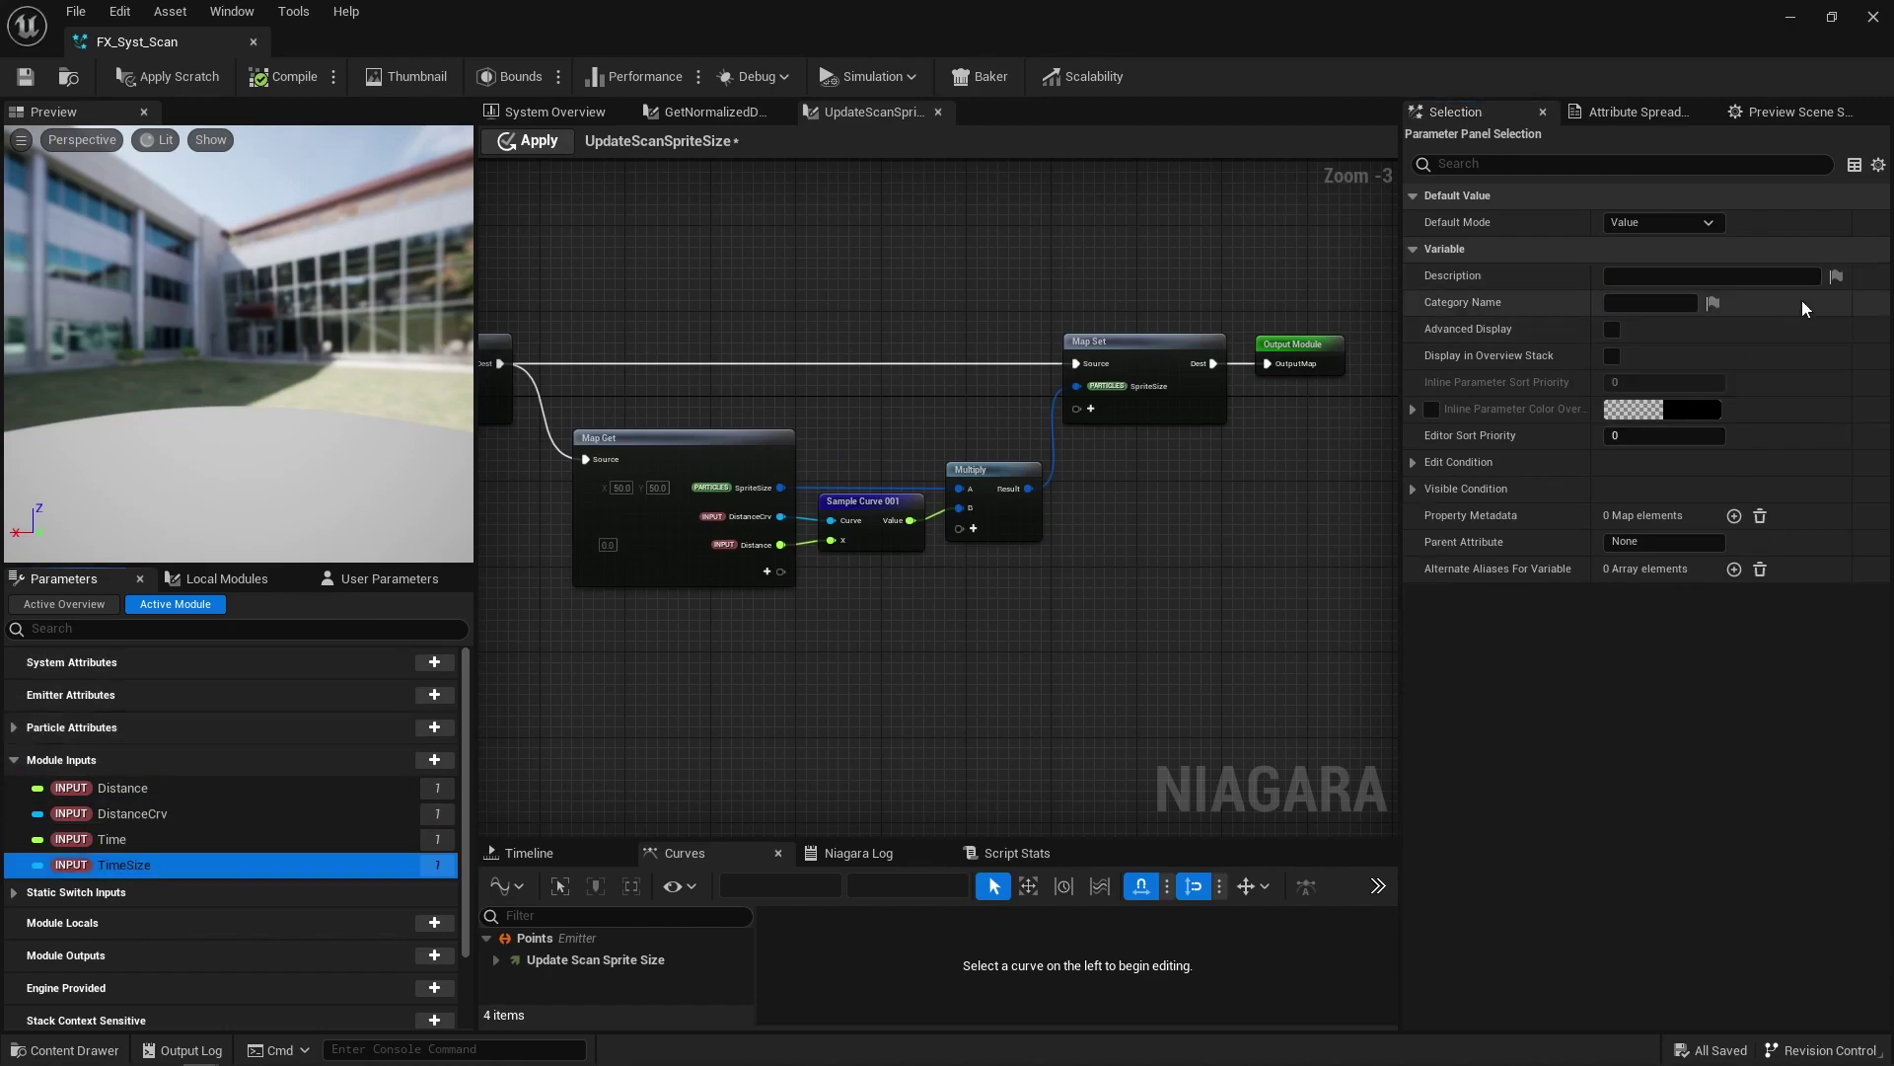
# Step: In the Update Scan Sprite Size module, link Distance to the Get Normalized Distance output and Time to the NPC Scan 001 NormalizedTime
pyautogui.click(624, 119)
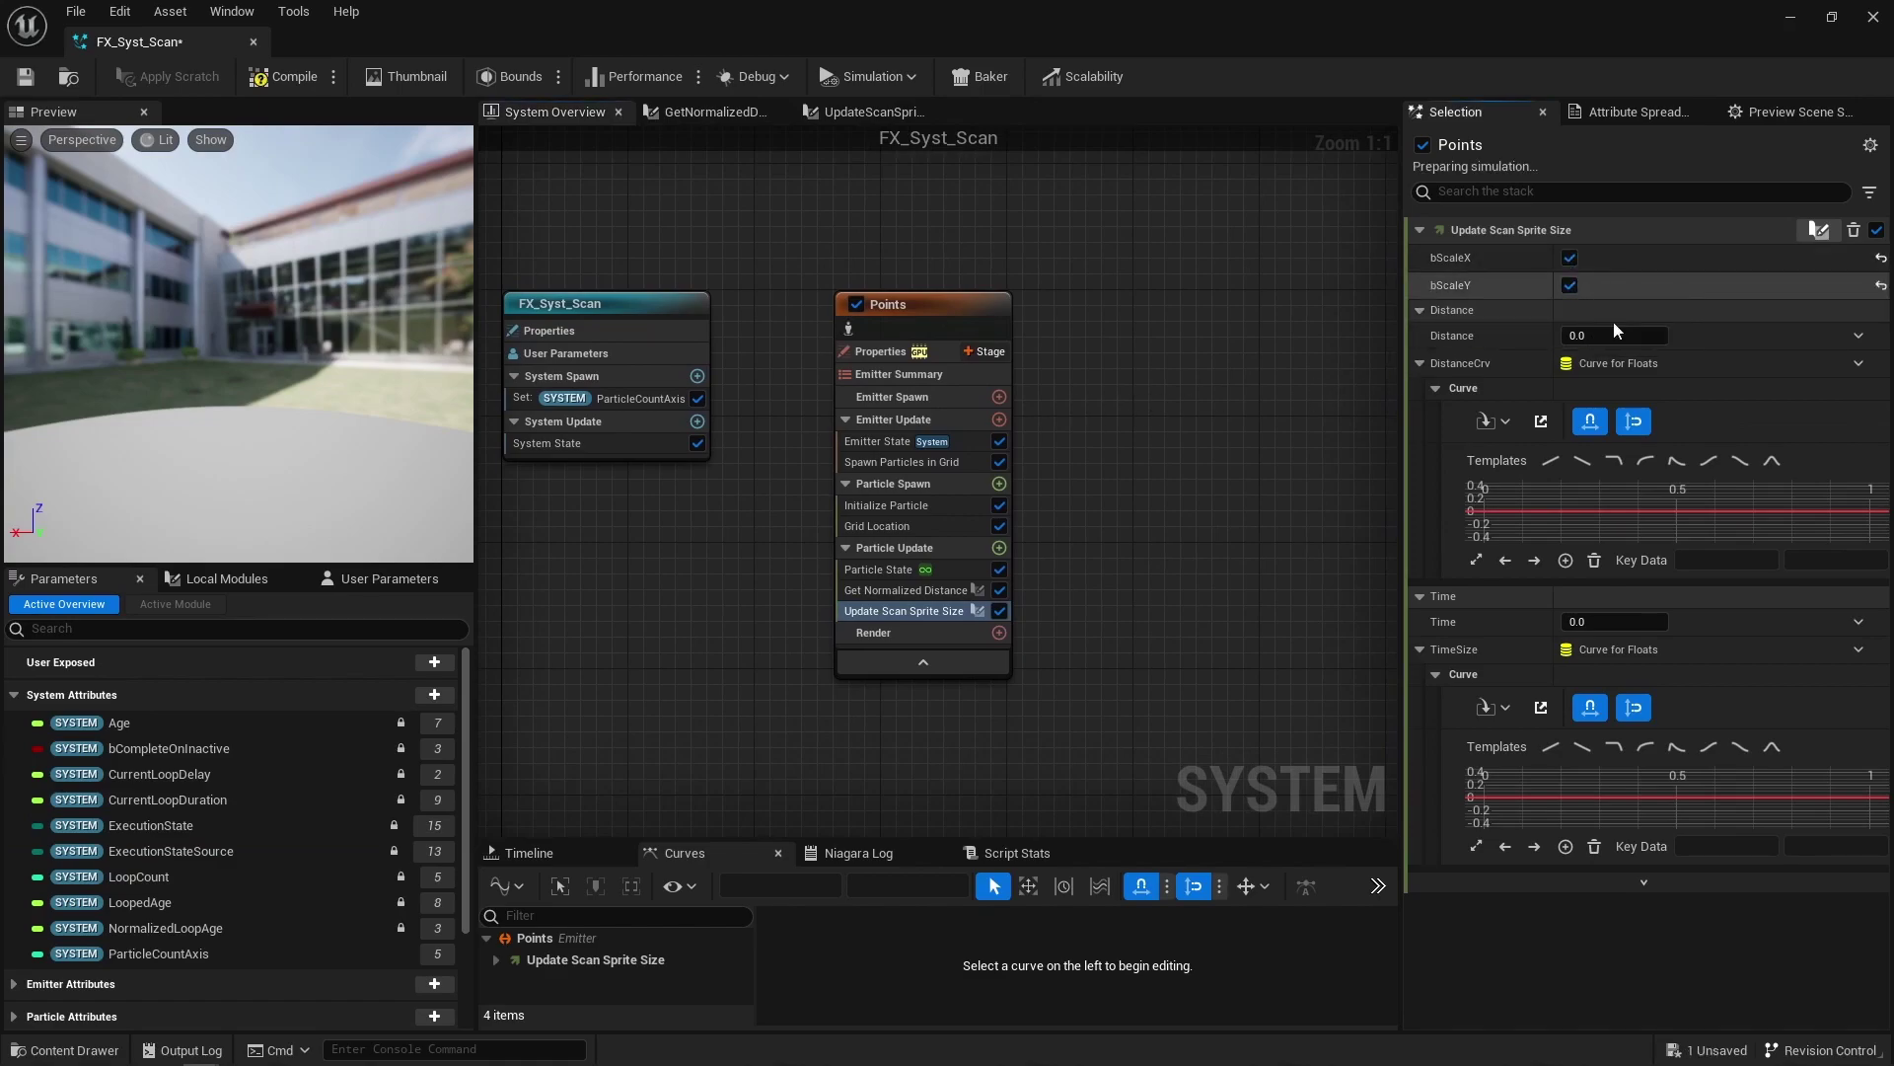
pyautogui.click(1859, 336)
pyautogui.write('nor')
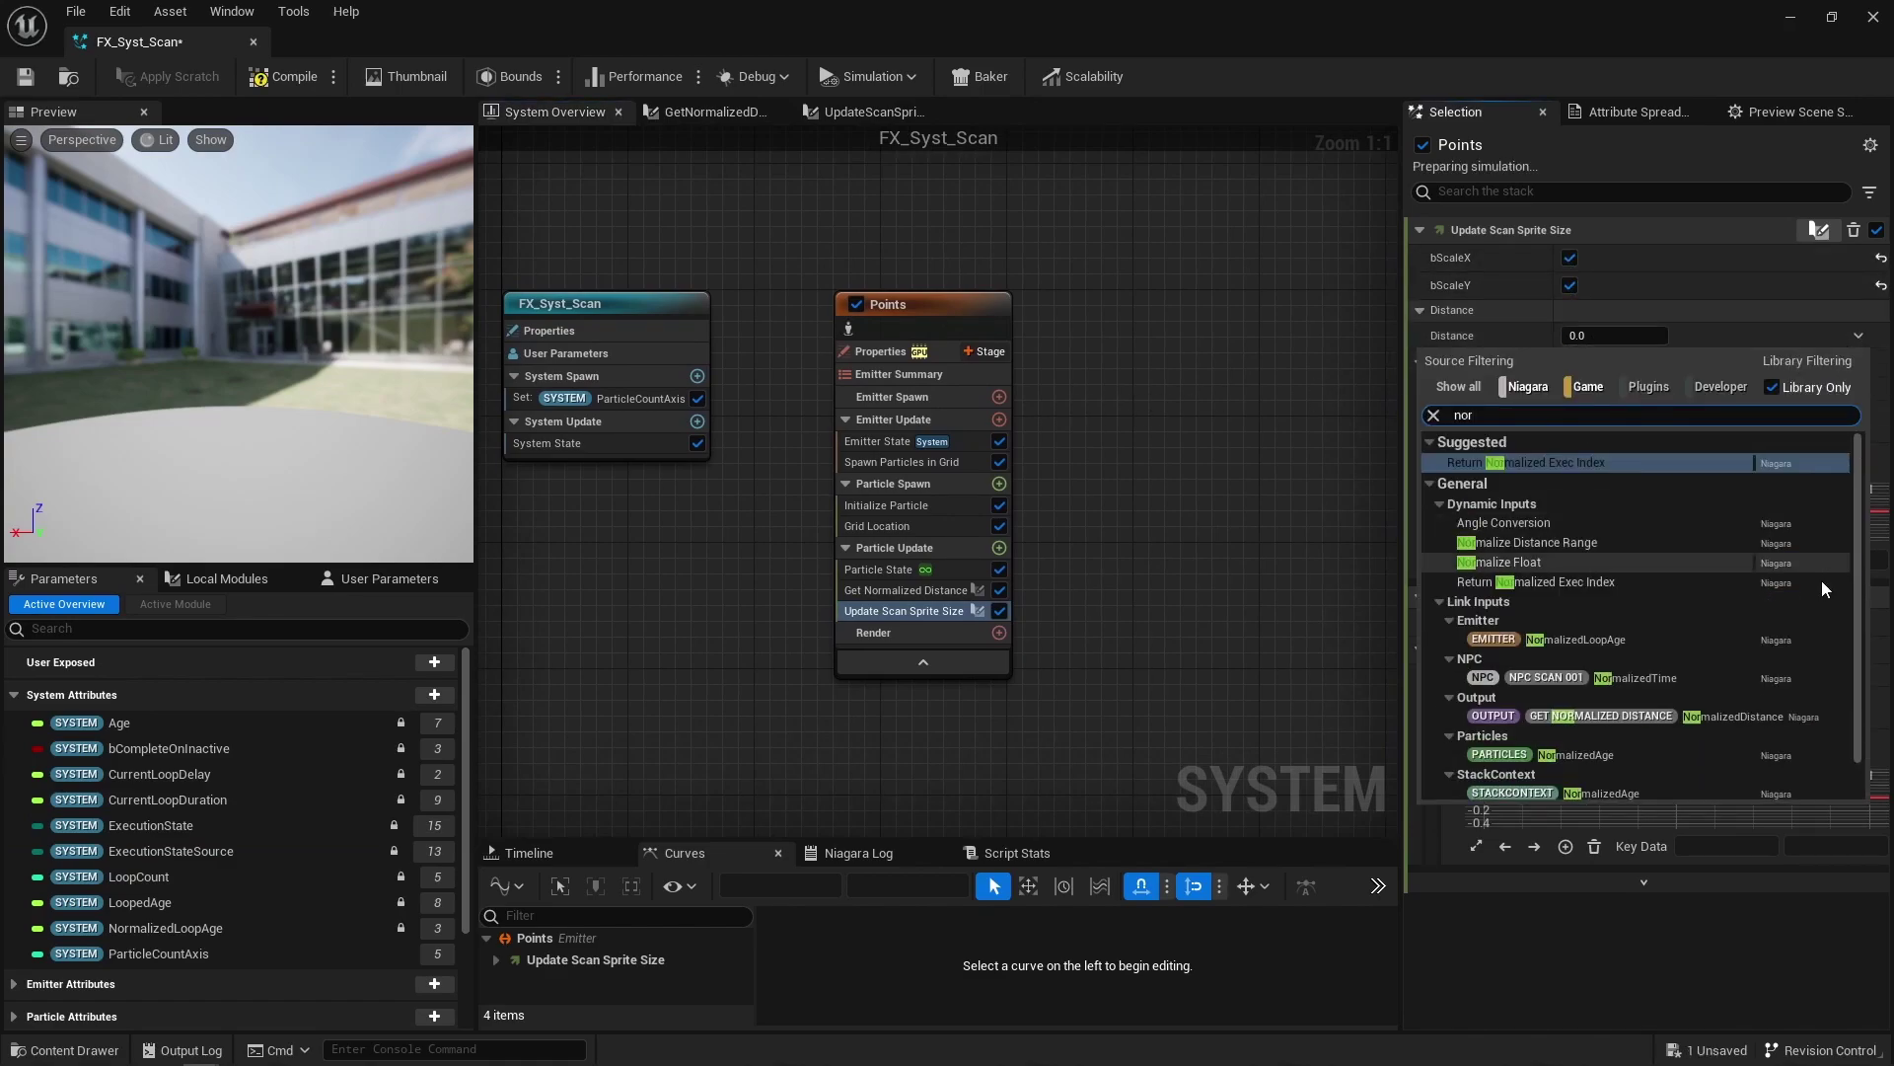
pyautogui.click(1728, 716)
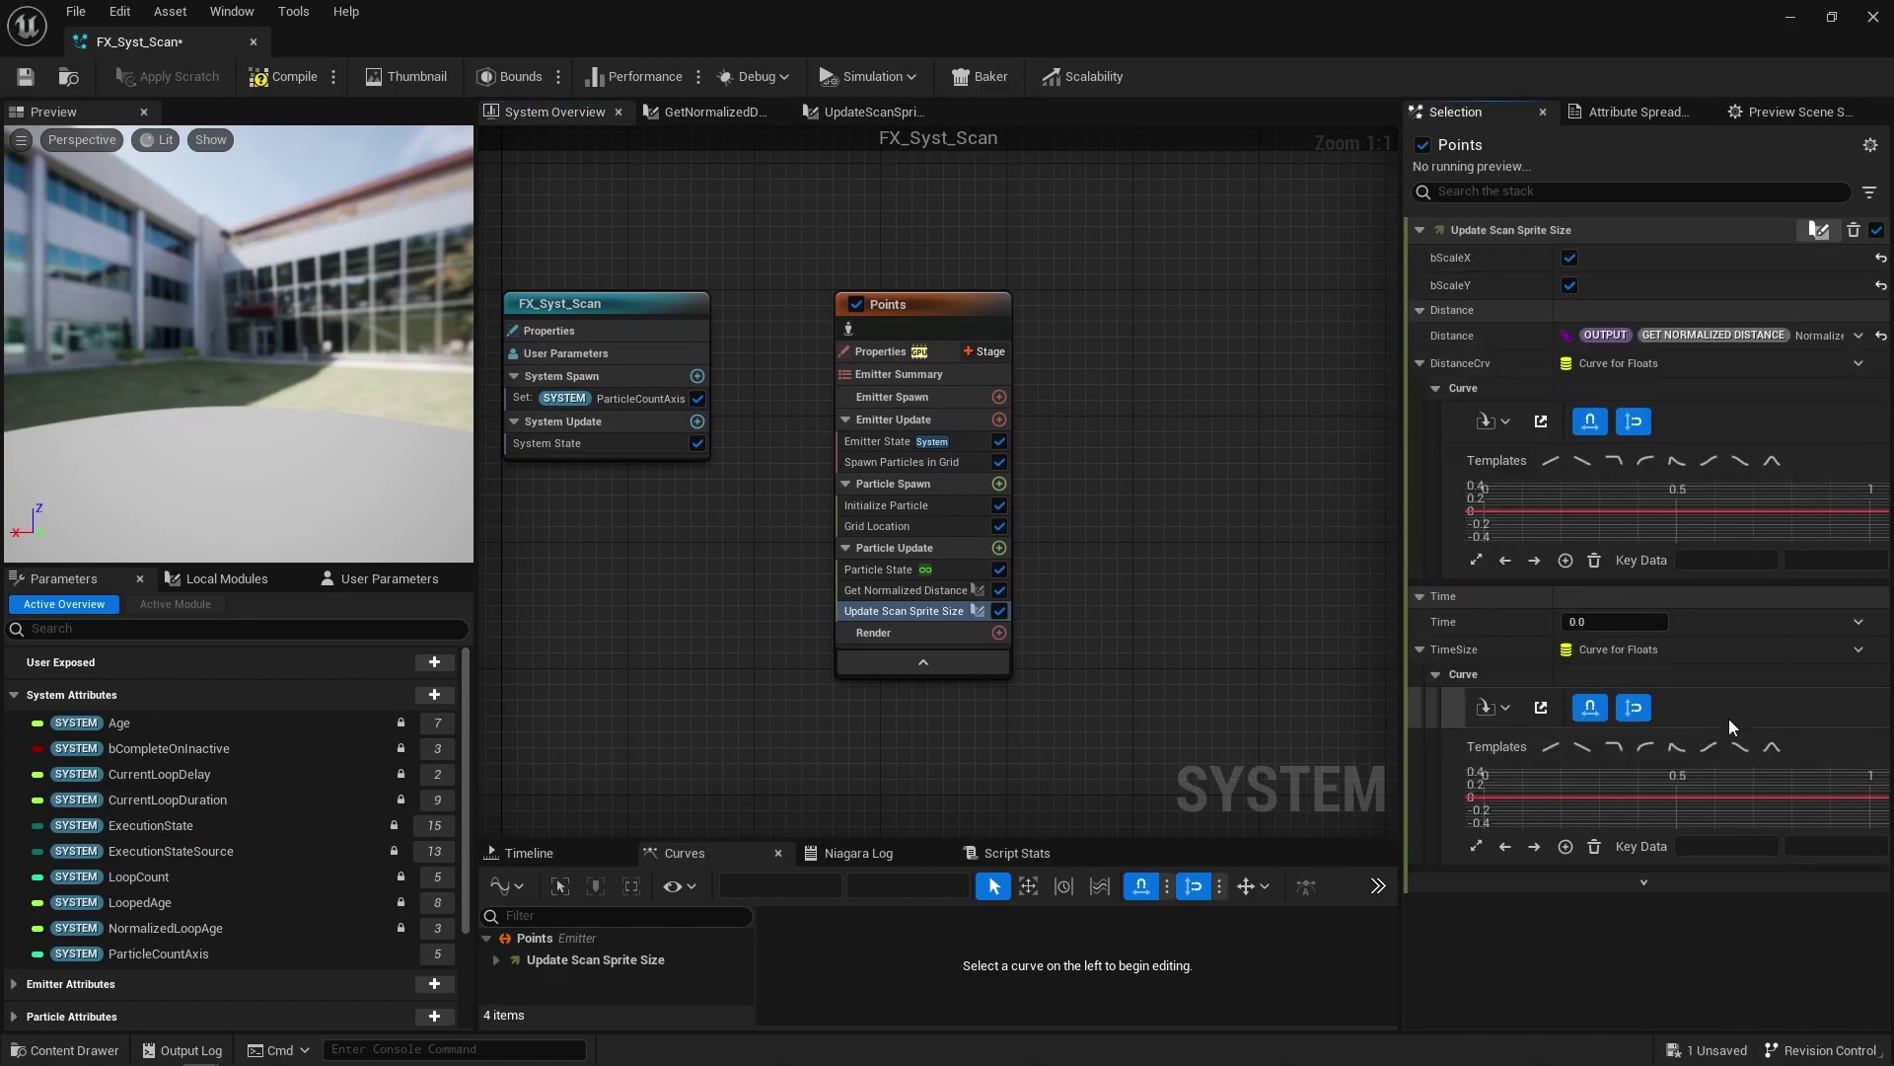
pyautogui.click(1860, 621)
pyautogui.write('normal time')
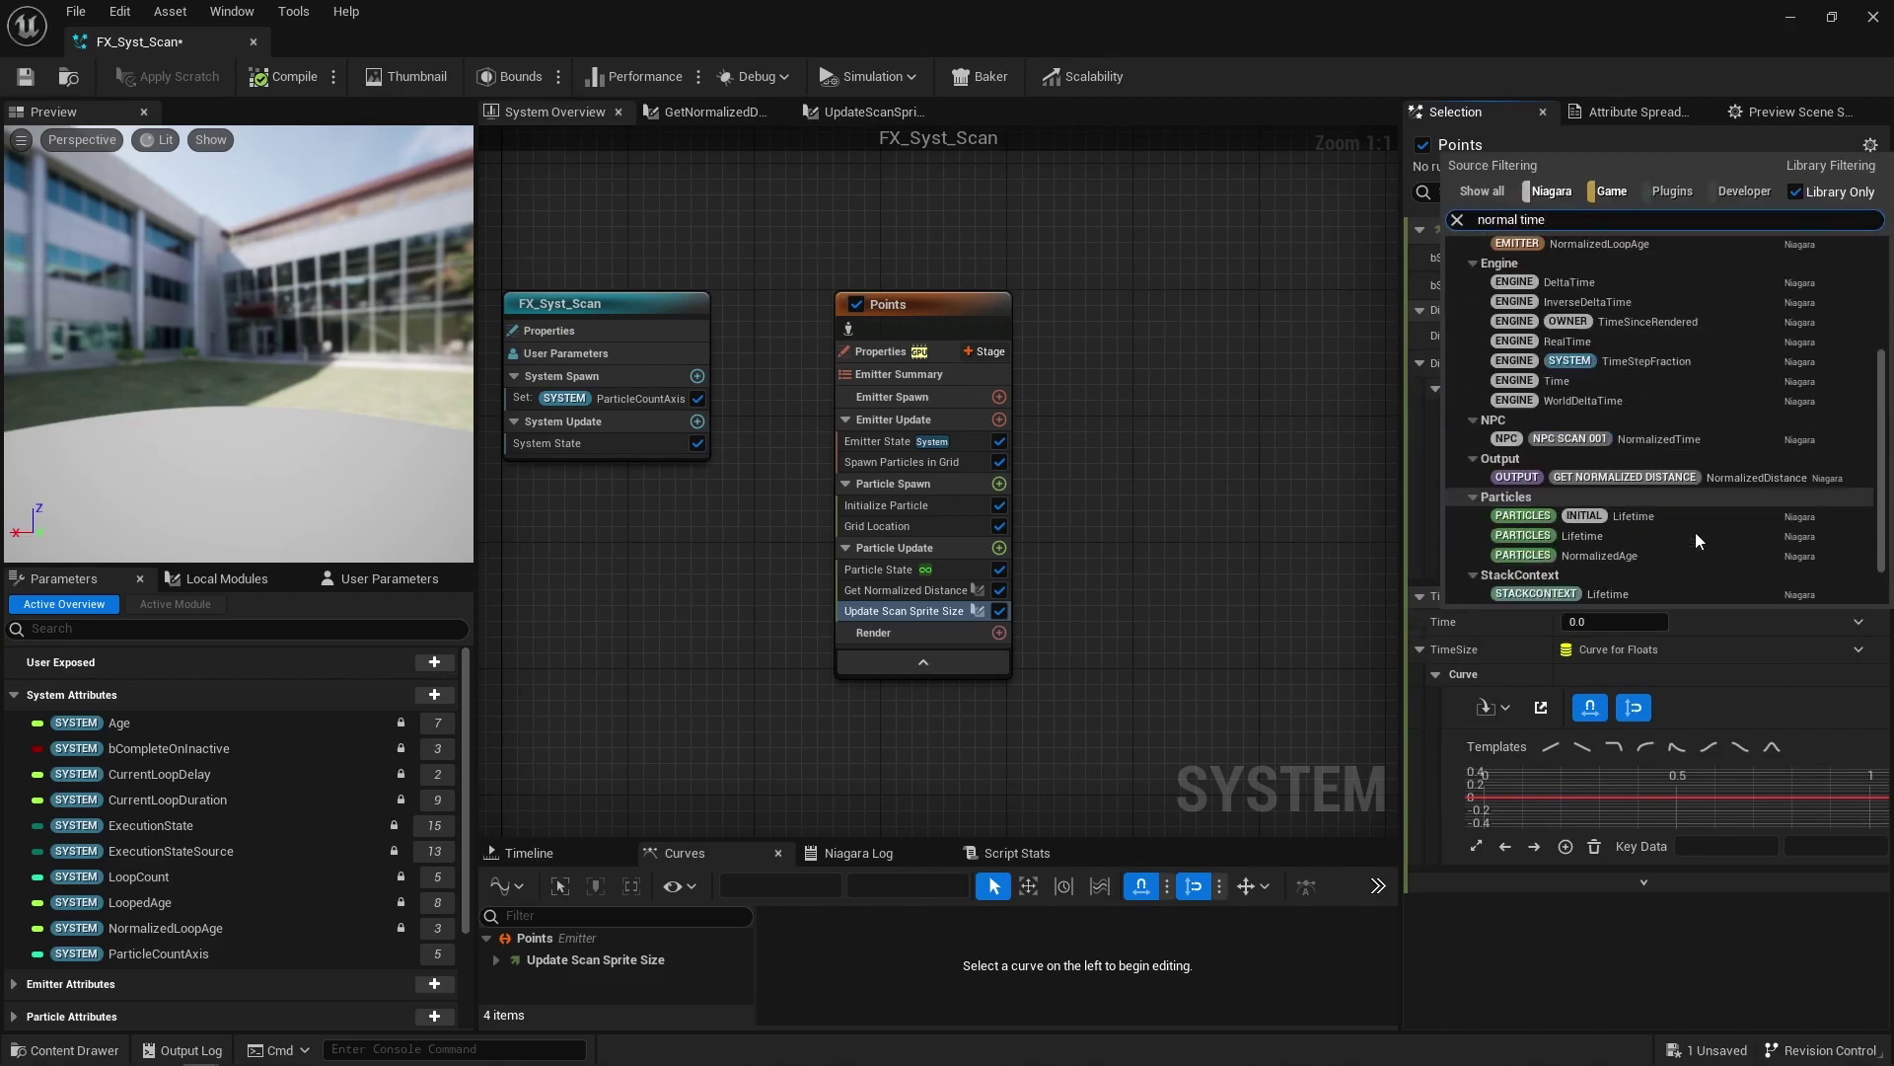
pyautogui.scroll(-2, 1696, 530)
pyautogui.click(1665, 383)
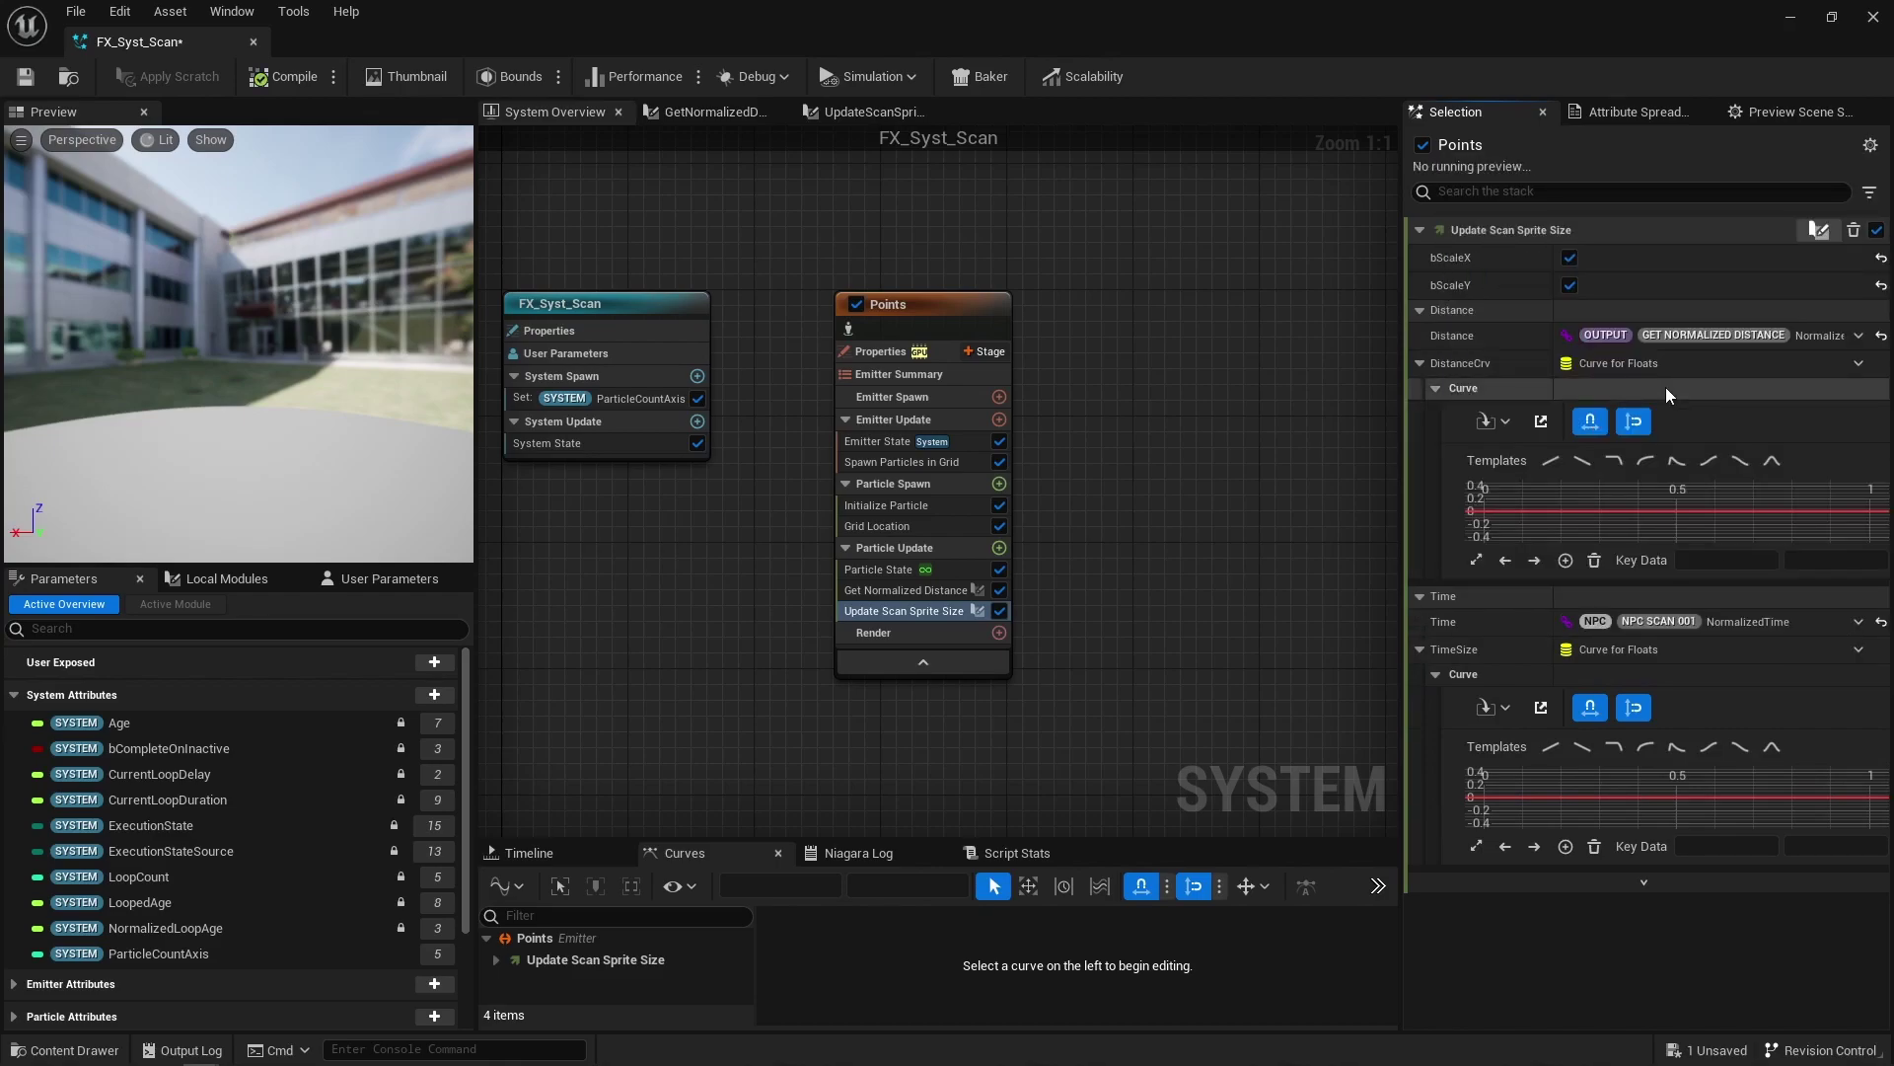
# Step: Apply the Linear Ramp Down template to DistanceCrv and key TimeSize at 0 (value 0), 0.3 (1.2), 0.5 (1) and 1 (1)
pyautogui.click(1585, 459)
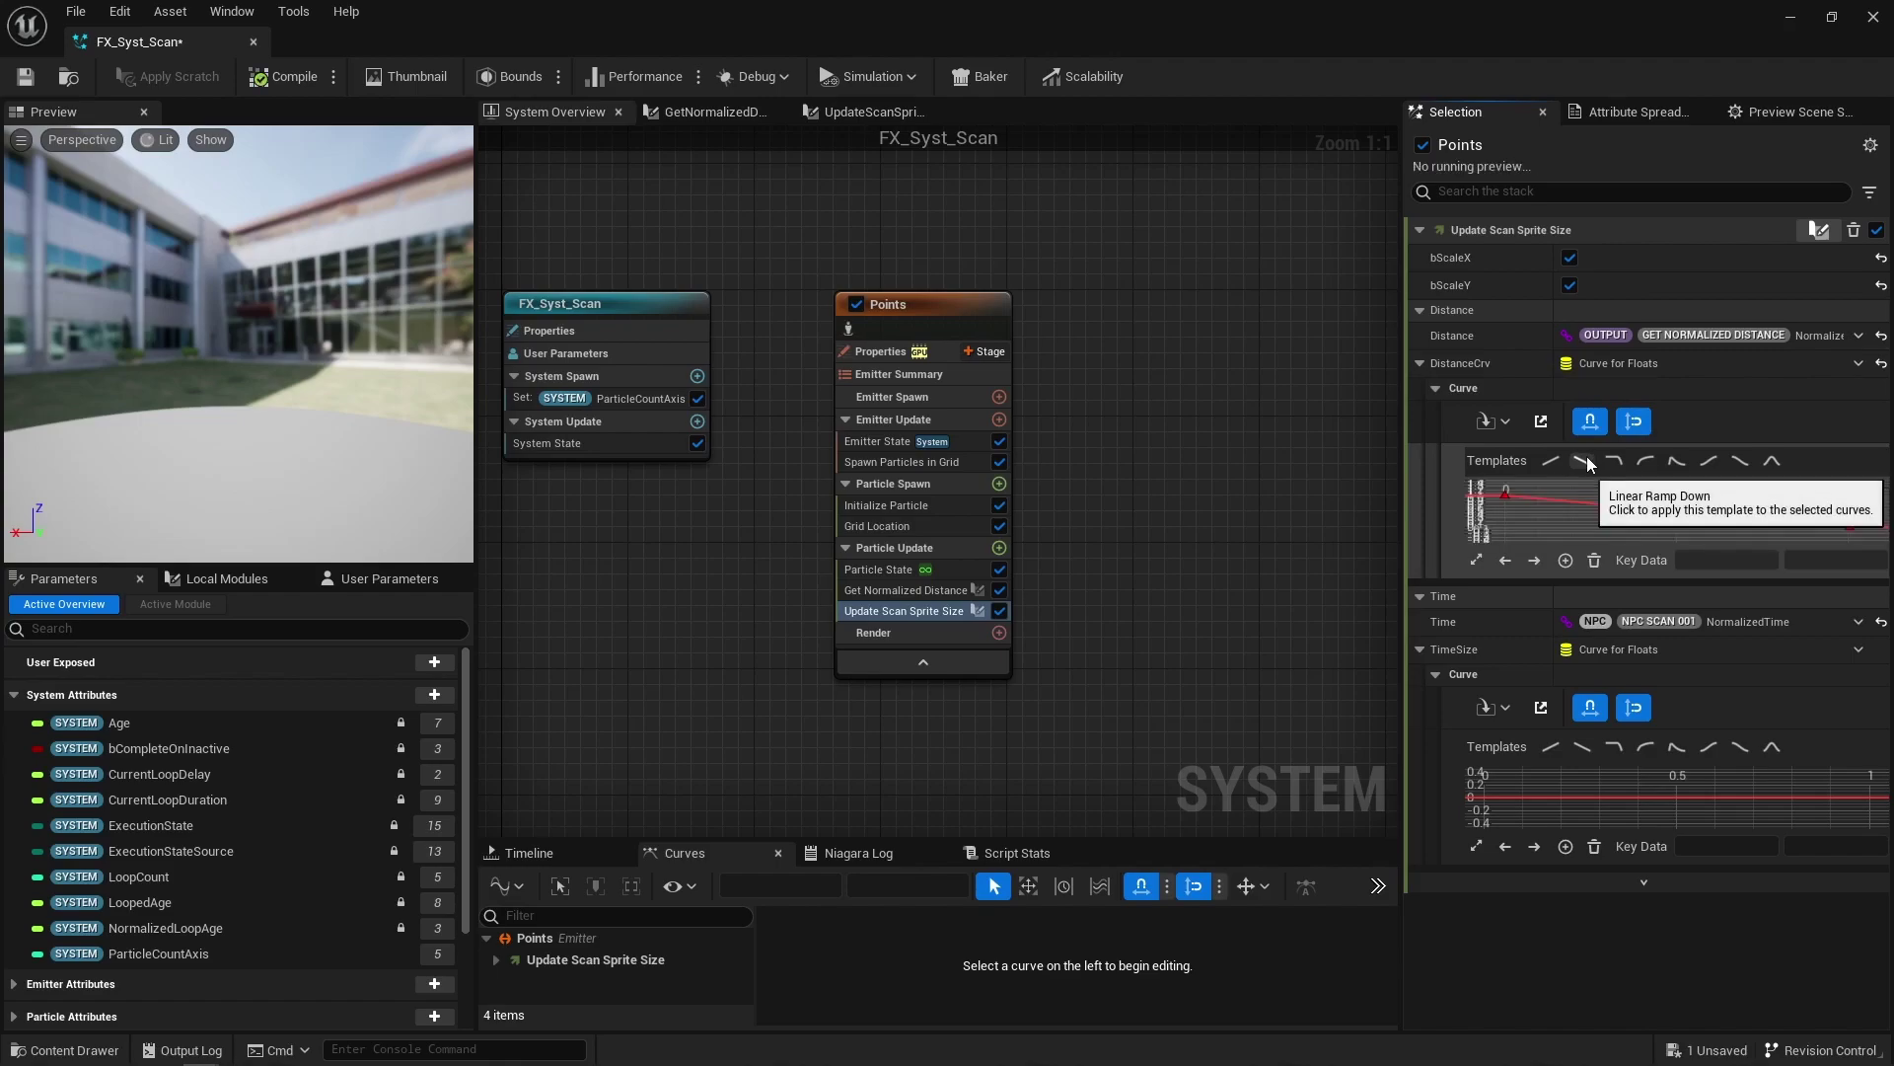
pyautogui.click(1539, 706)
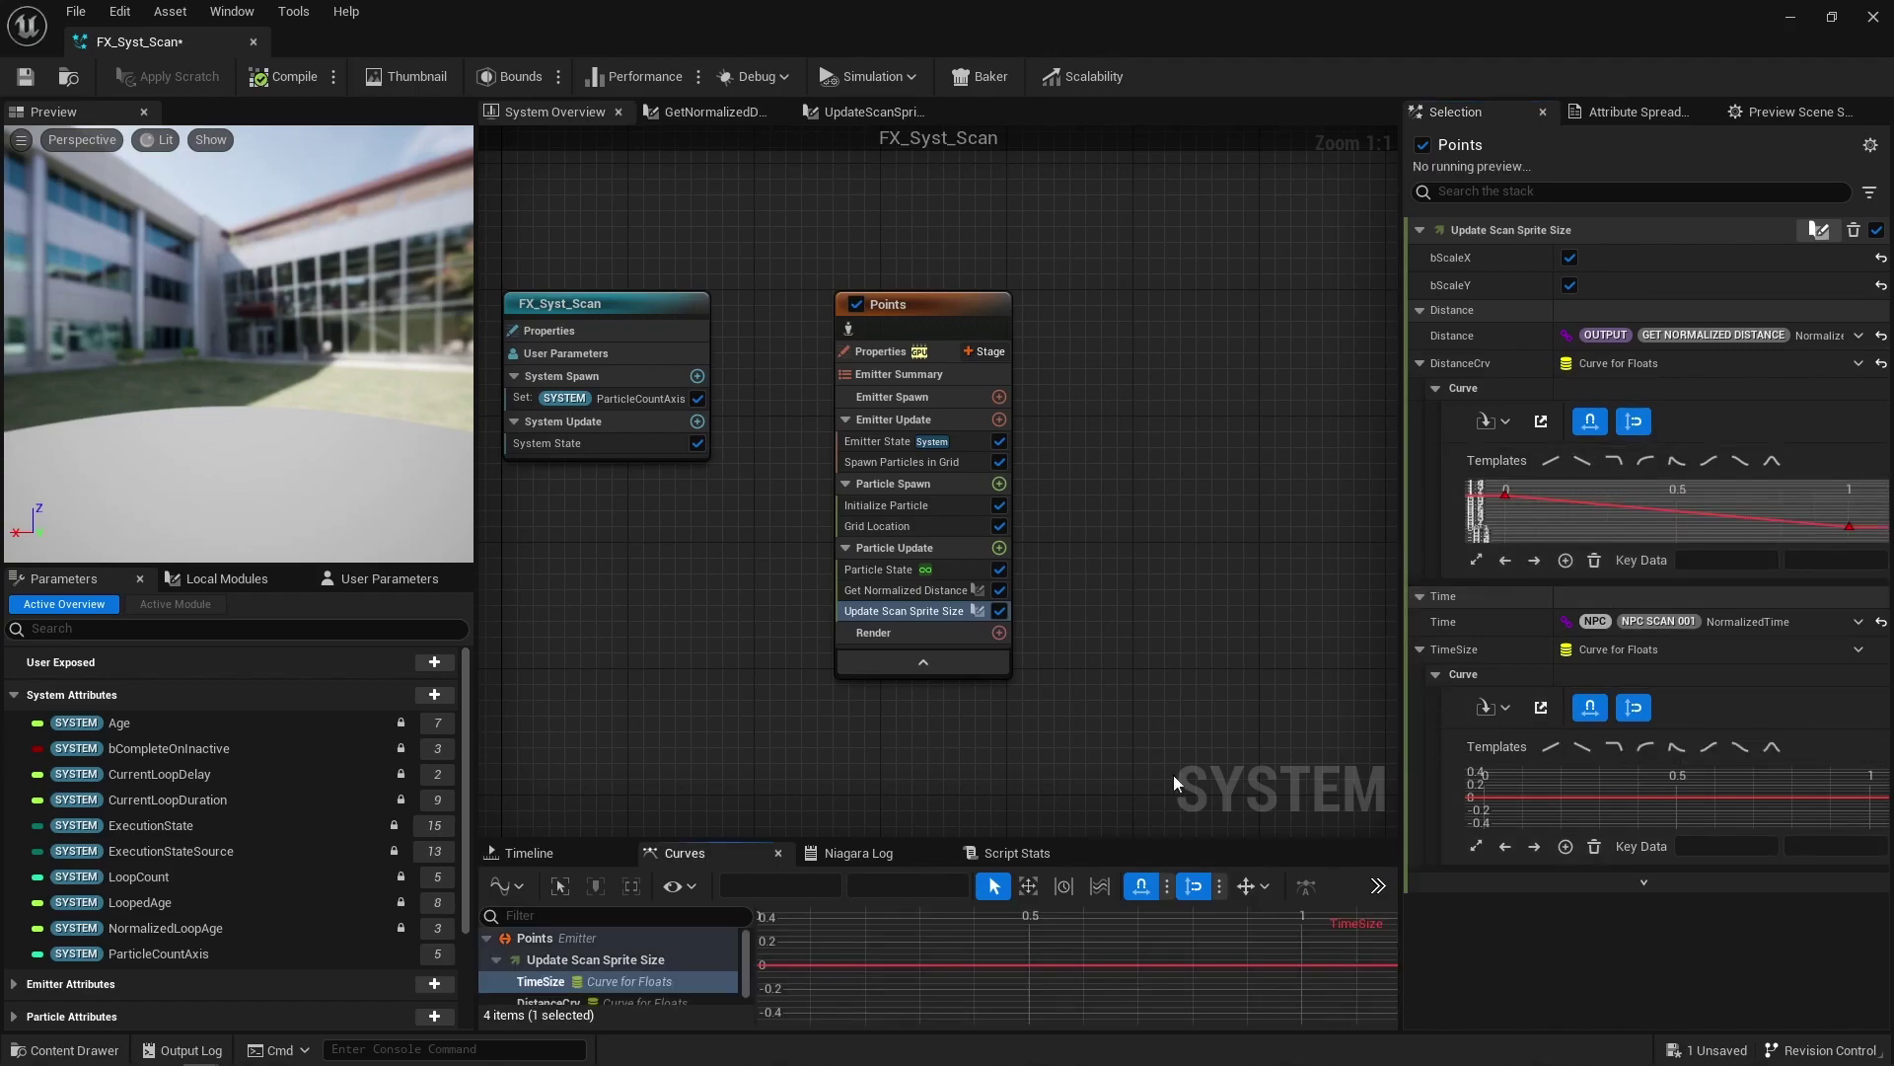
pyautogui.moveTo(1080, 839); pyautogui.dragTo(1066, 707)
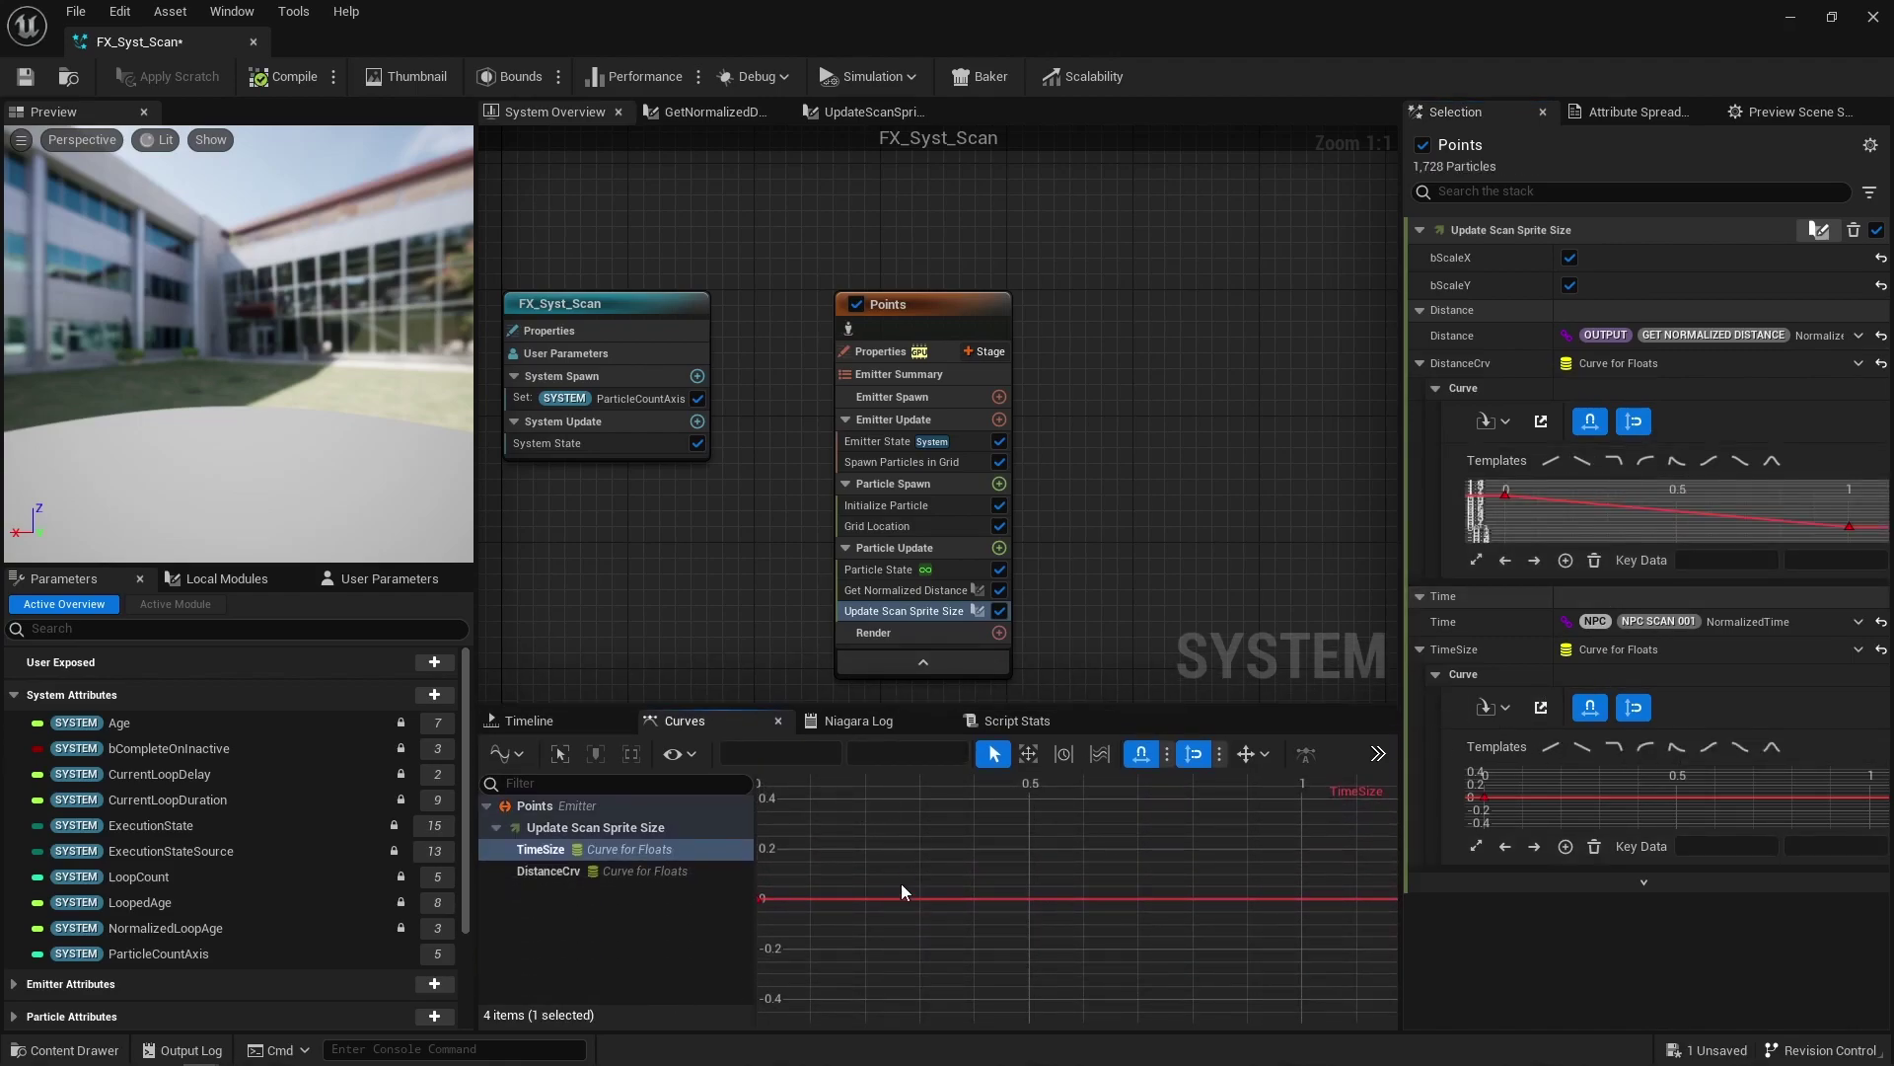
pyautogui.press('Return')
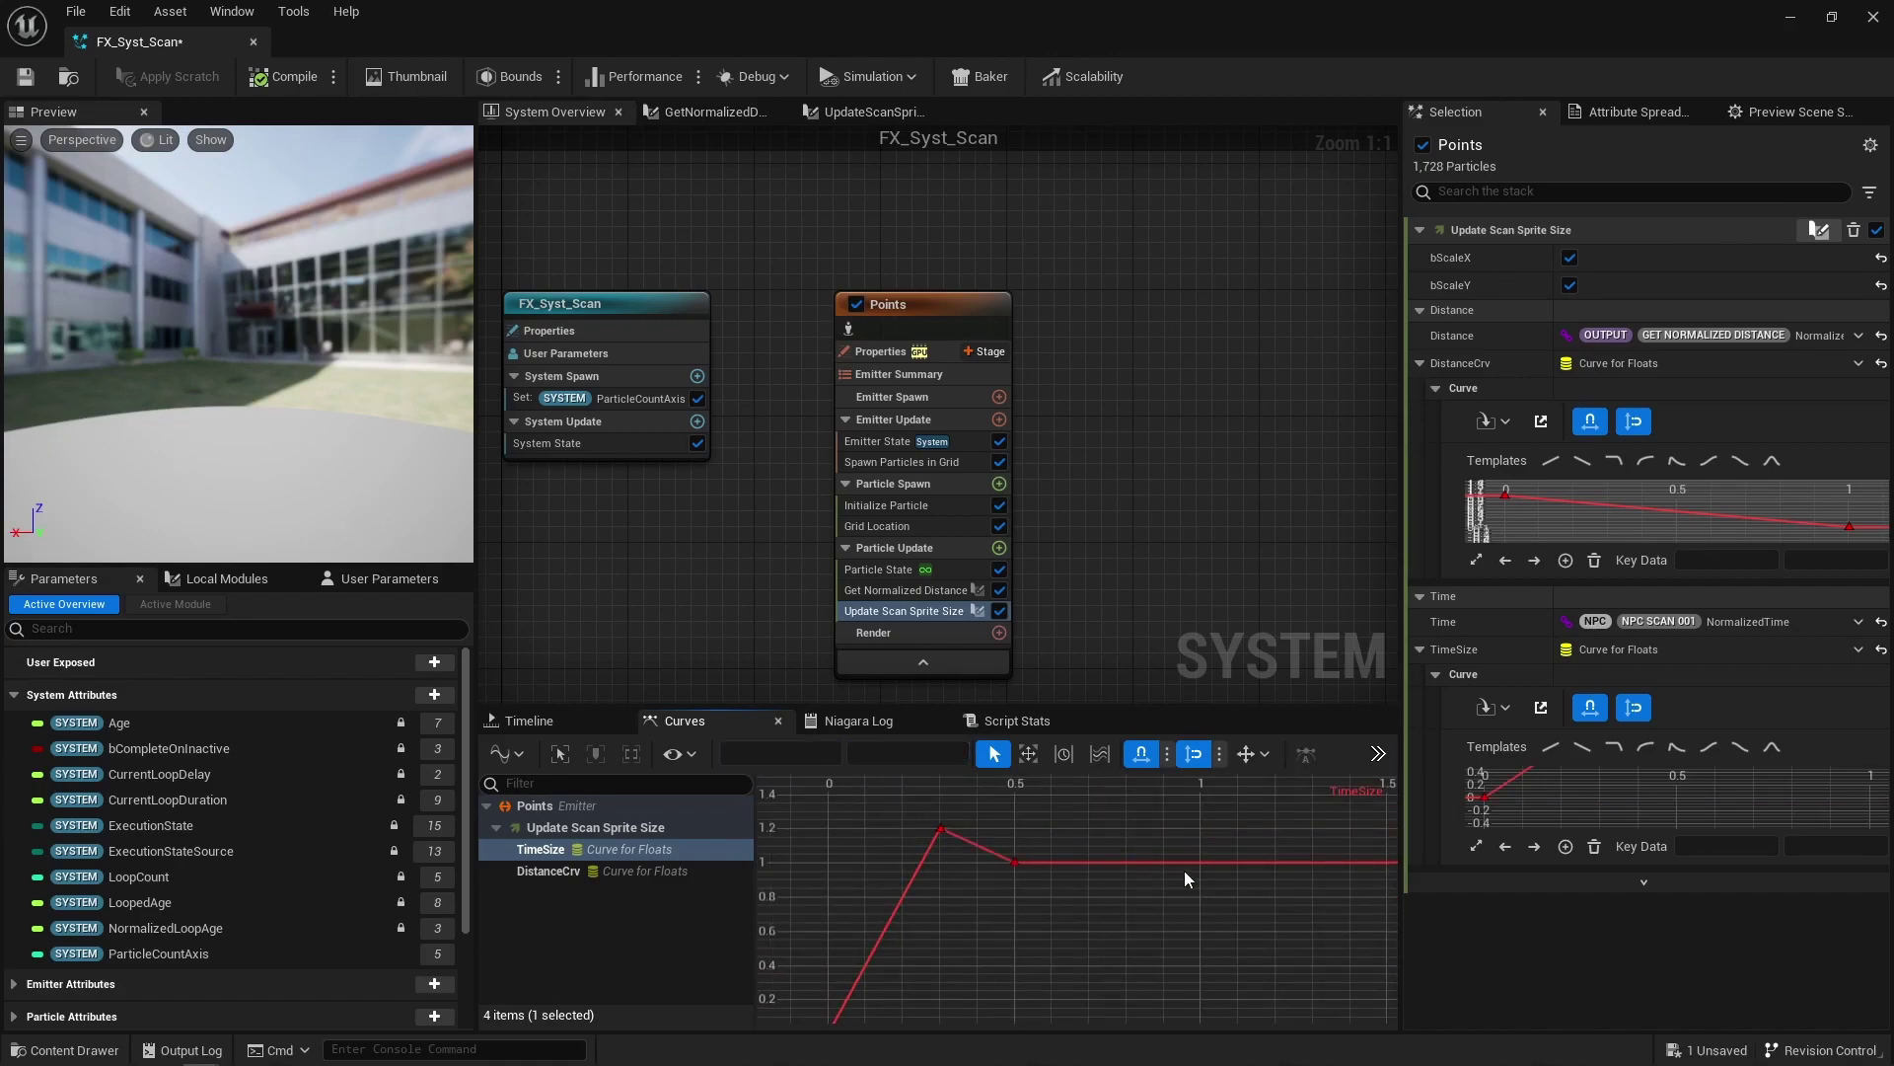
# Step: Smooth the TimeSize curve's keys, shaping the tangents at the start and the 1.2 peak and levelling the key at 0.5
pyautogui.press('f')
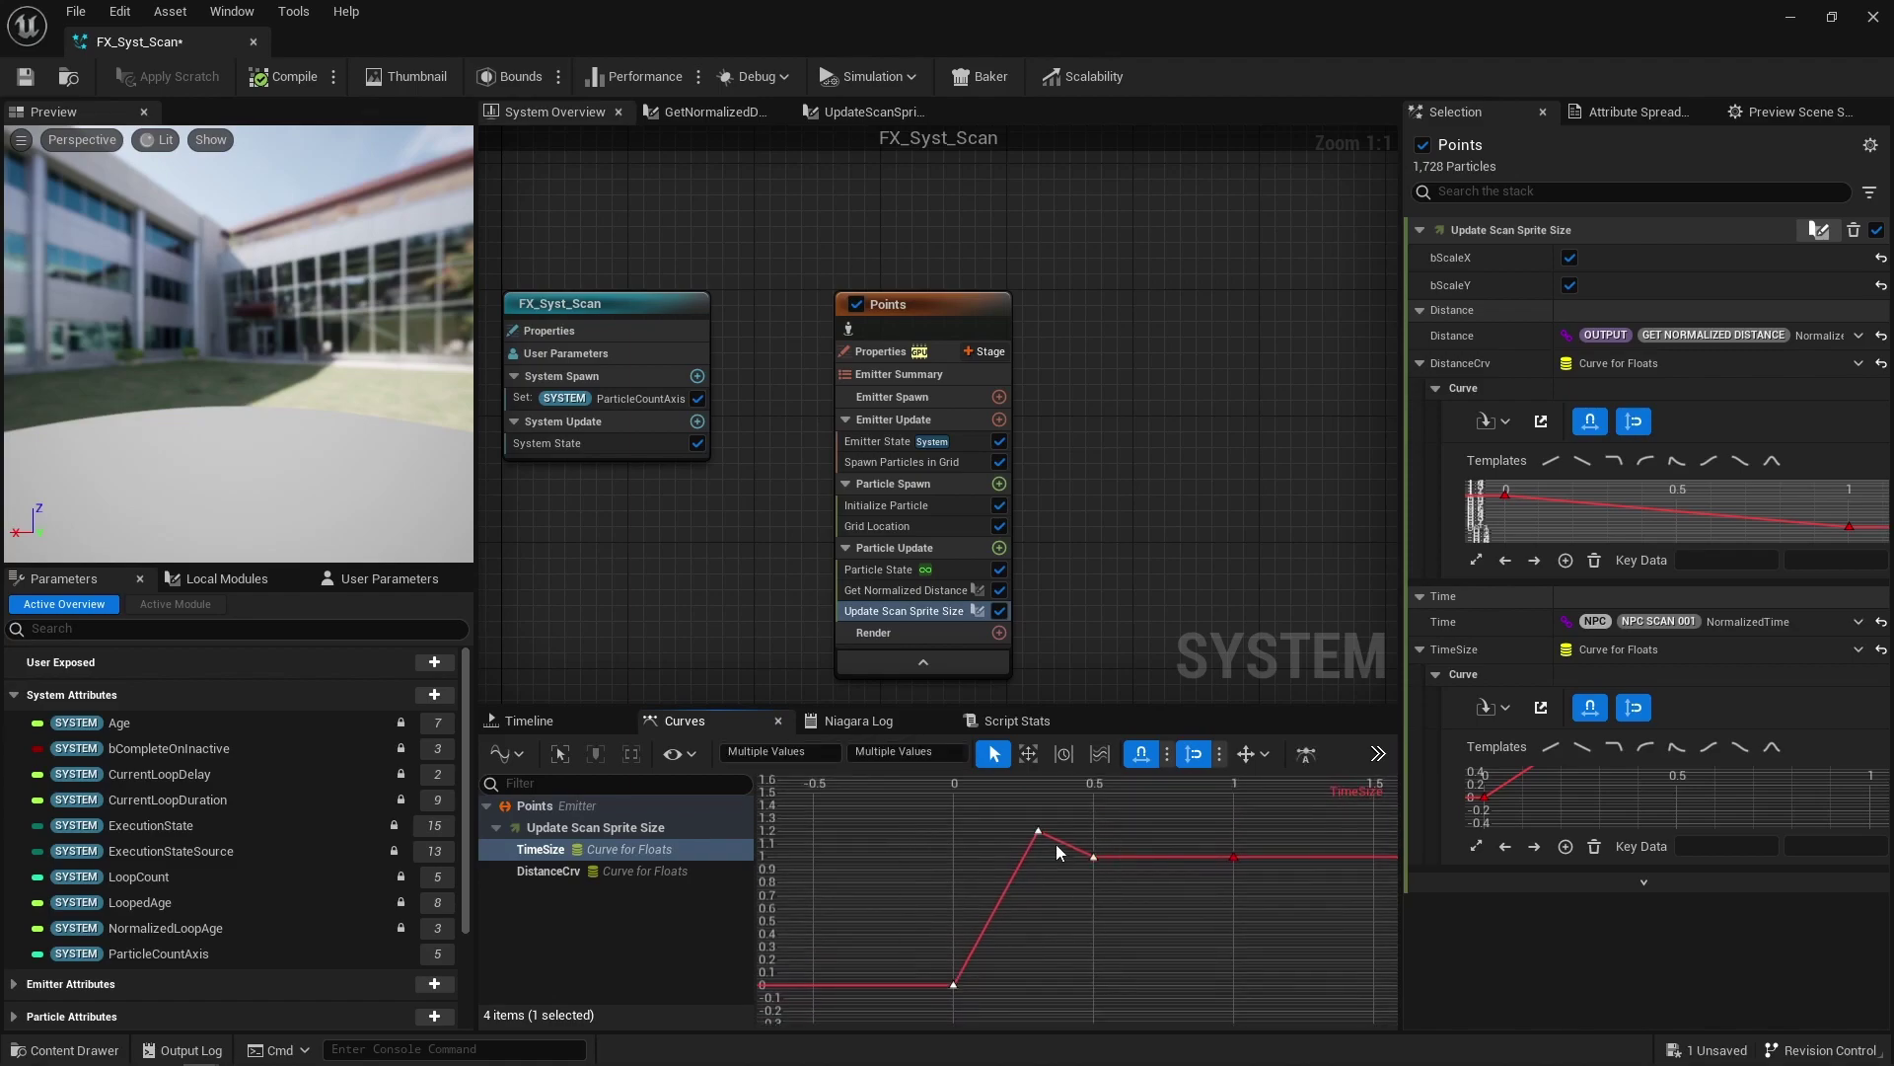
pyautogui.rightClick(1055, 847)
pyautogui.click(1135, 596)
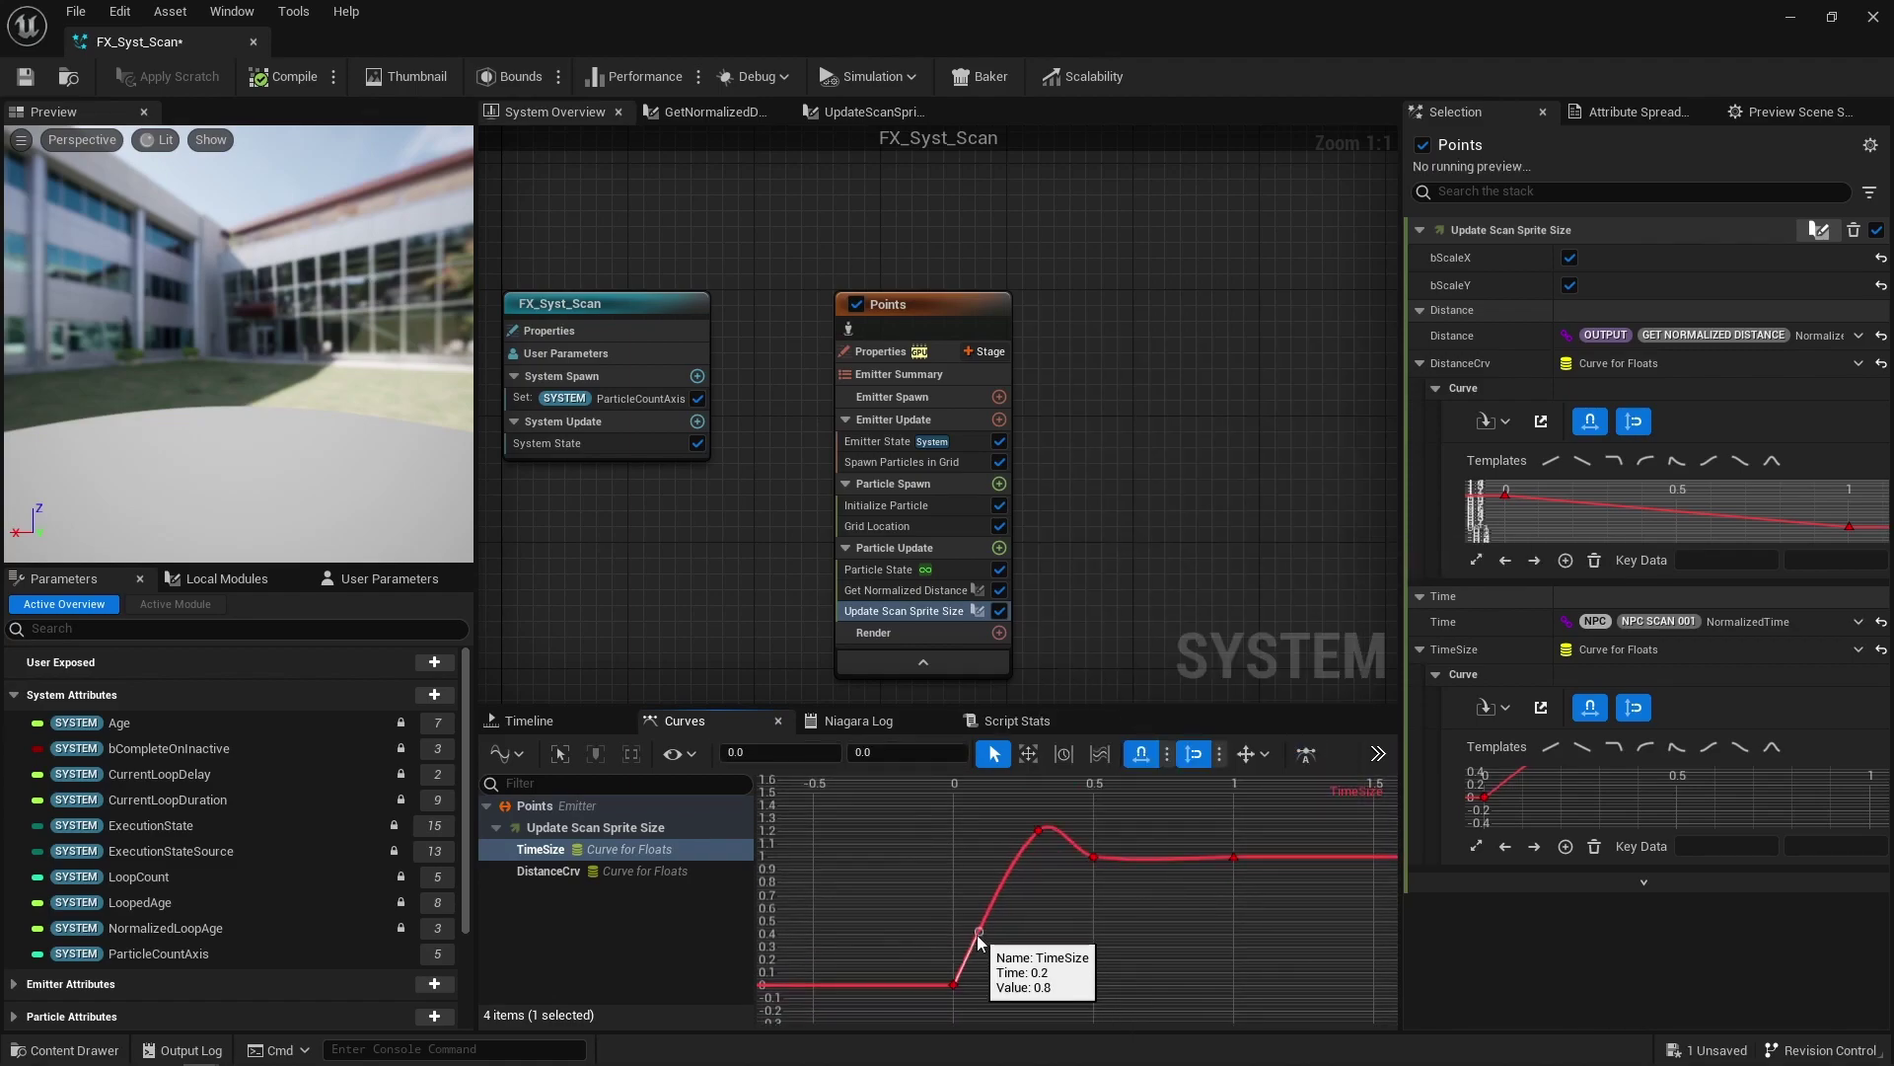
pyautogui.click(1038, 830)
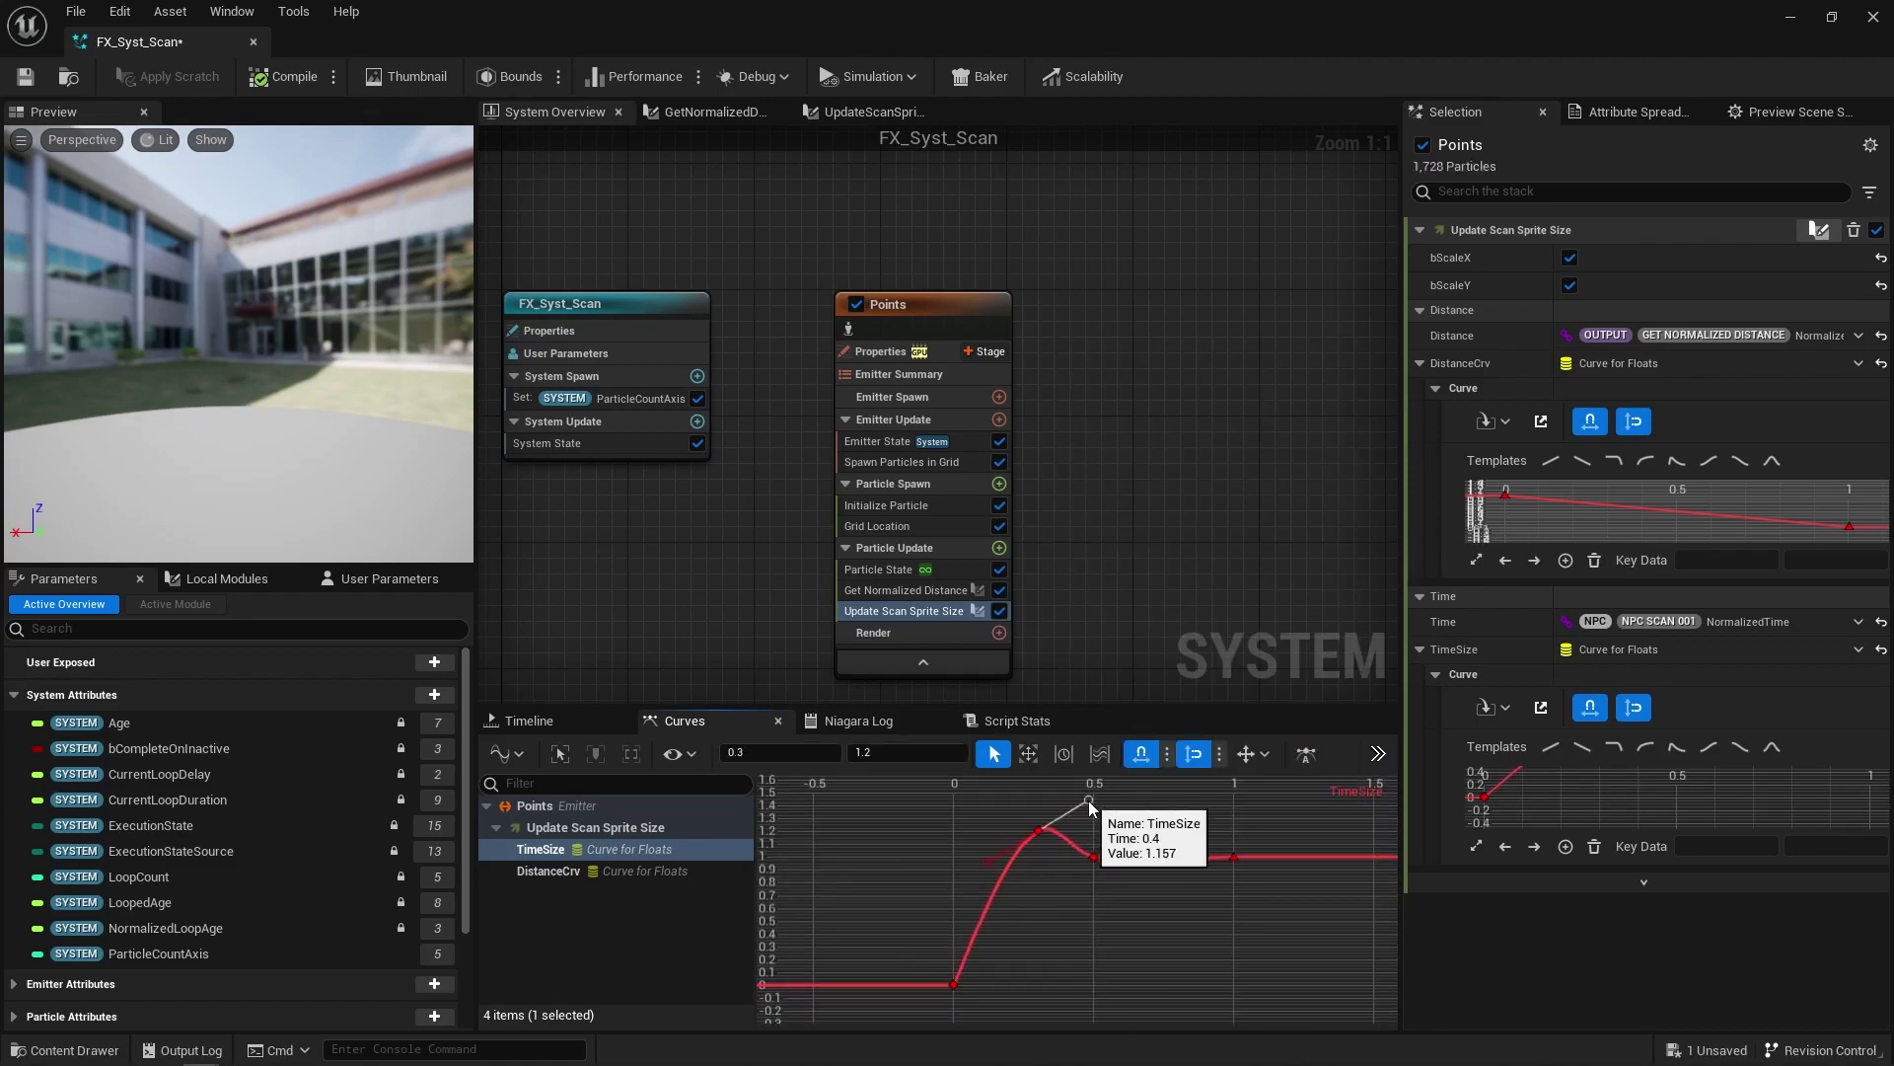
pyautogui.rightClick(1095, 858)
pyautogui.click(1214, 501)
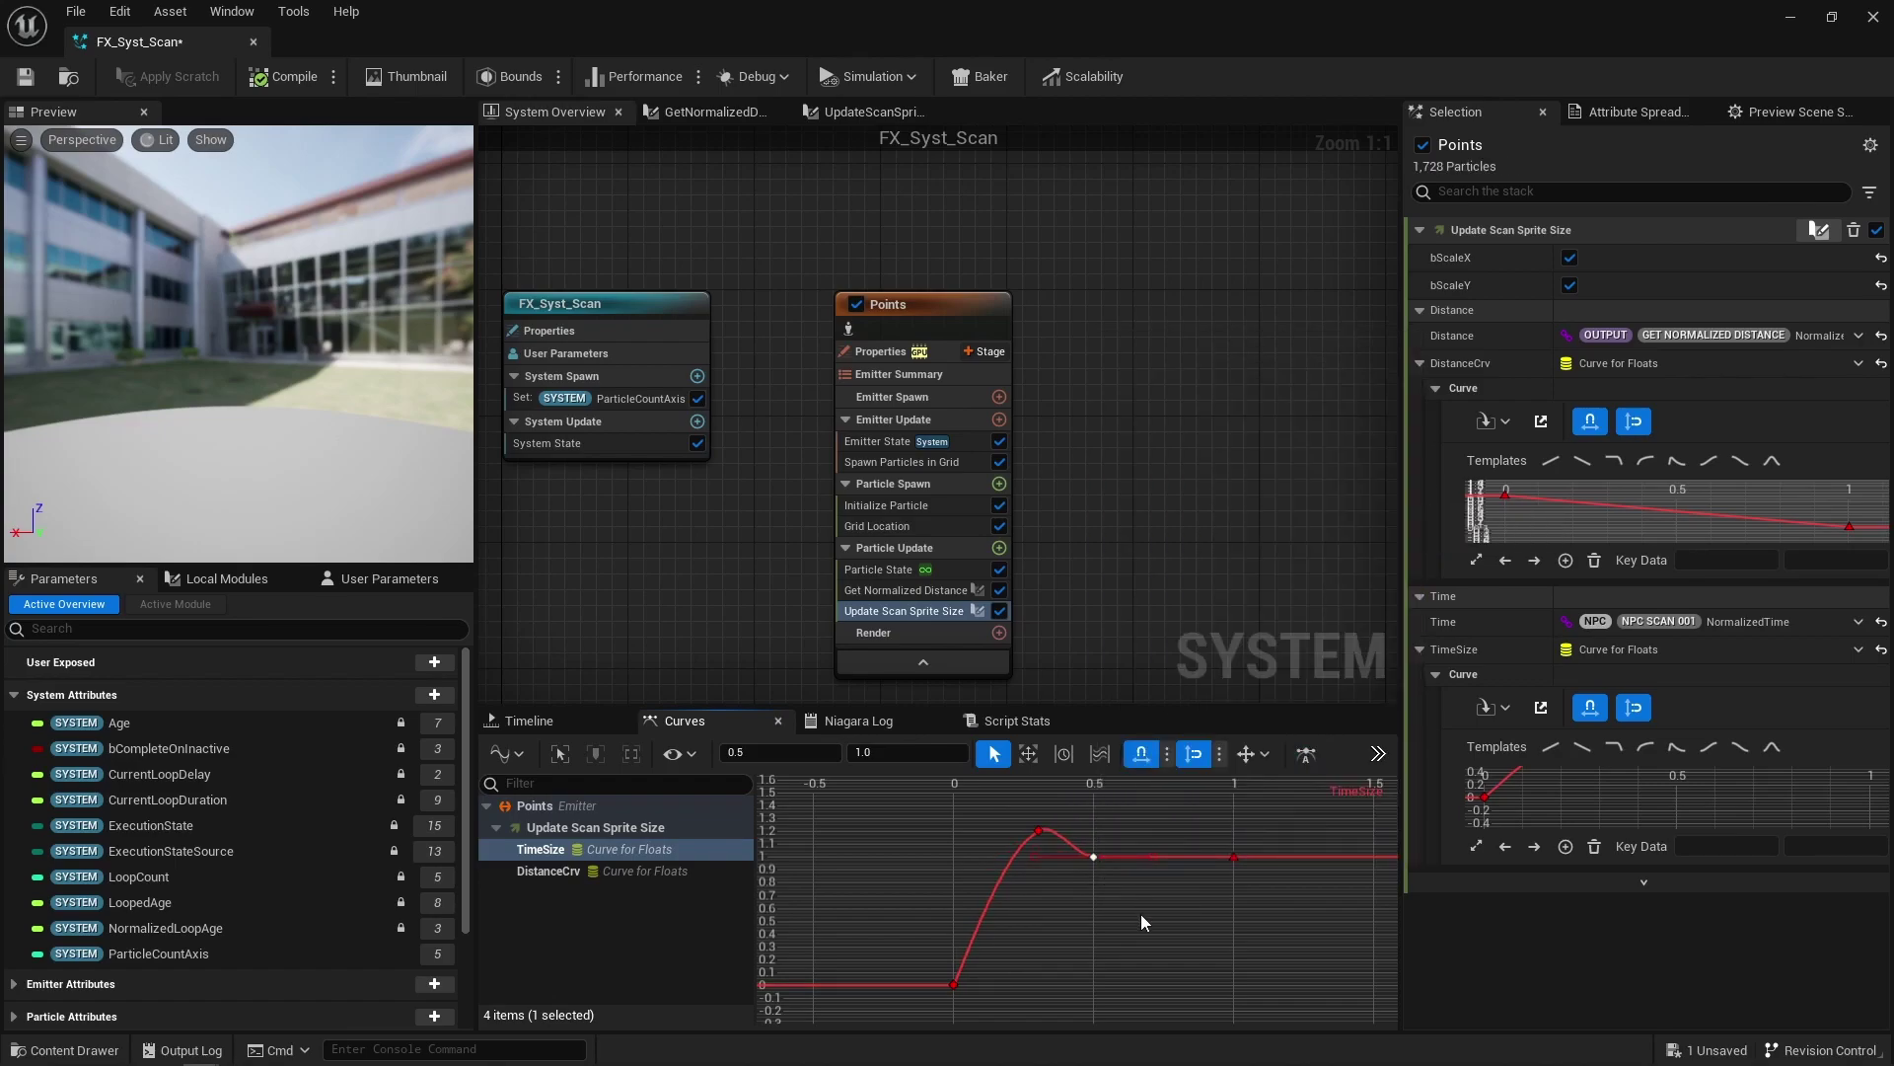
pyautogui.click(1141, 914)
# Step: Add a Sprite Renderer to the Points emitter and assign it the M_FX_ScanEffect_GridPoints material
pyautogui.moveTo(1123, 622); pyautogui.dragTo(1123, 491, button='right')
pyautogui.click(1000, 502)
pyautogui.write('spr')
pyautogui.press('Return')
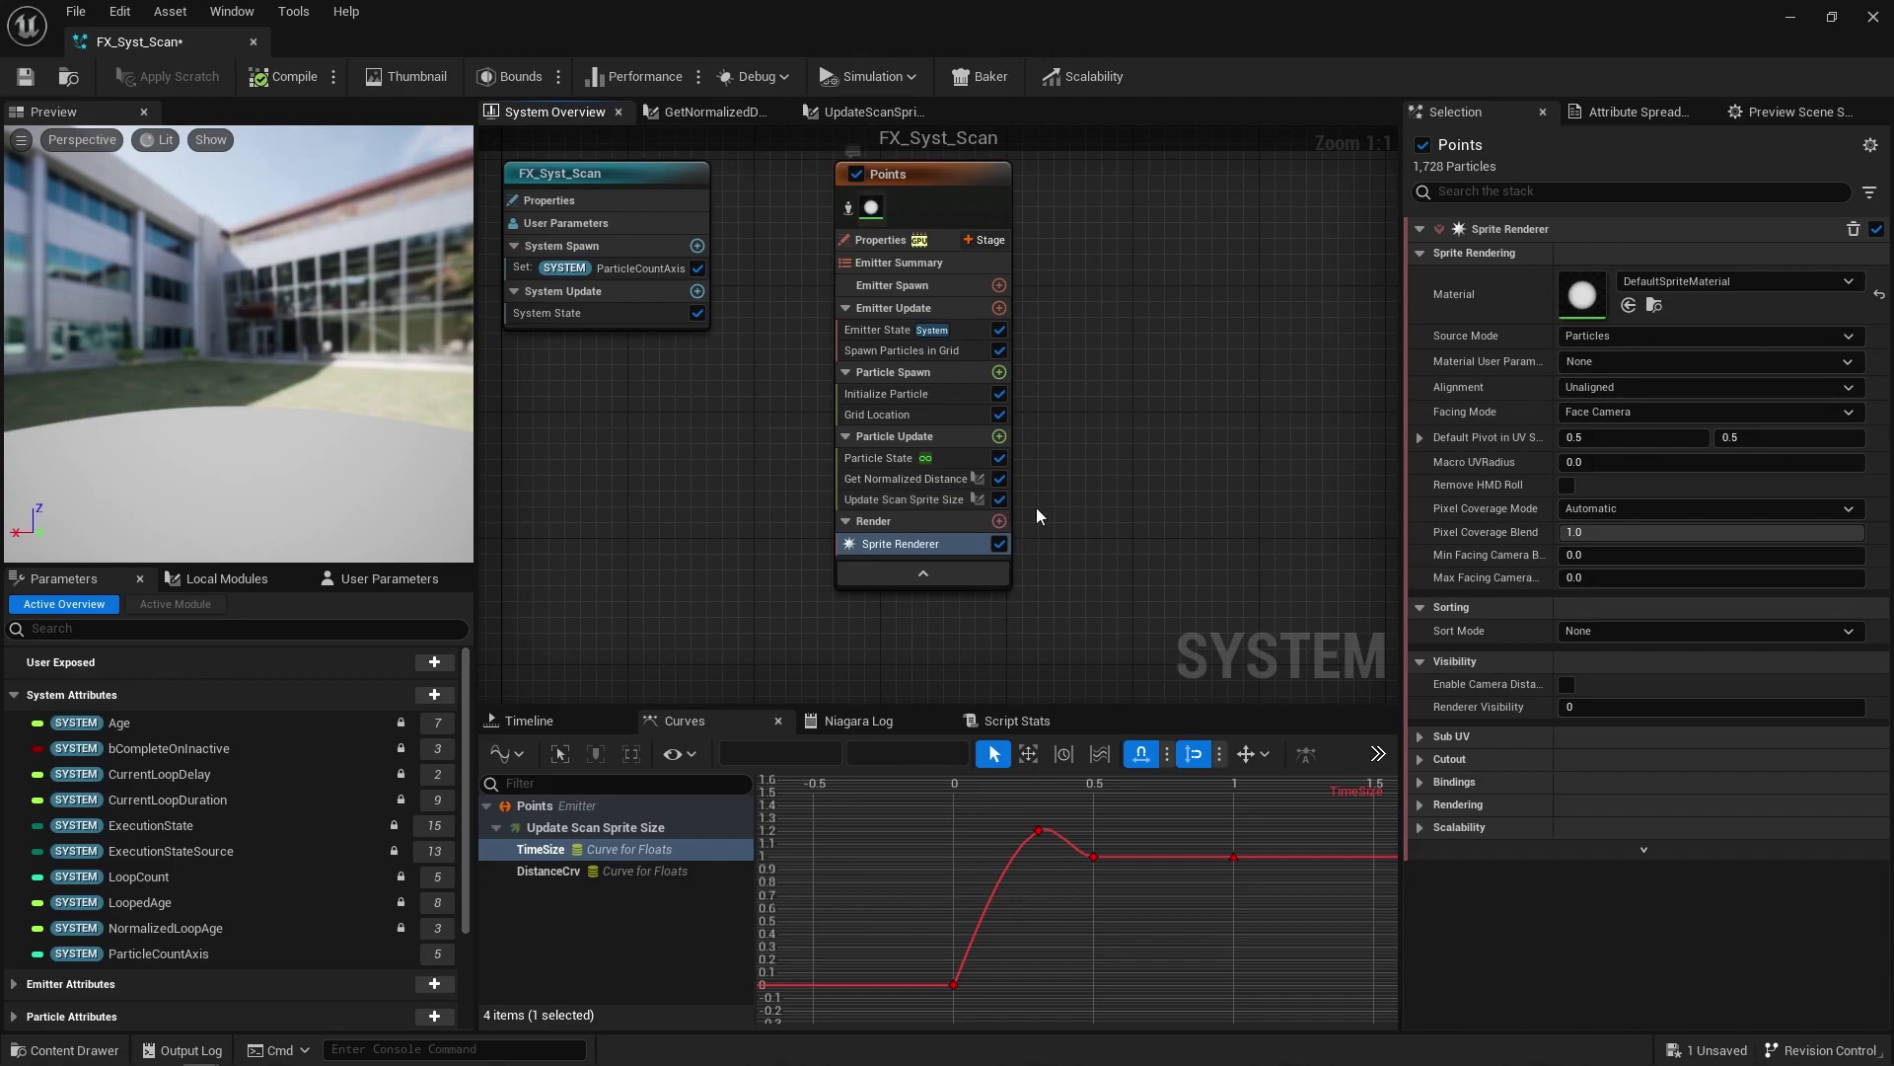
pyautogui.click(1766, 282)
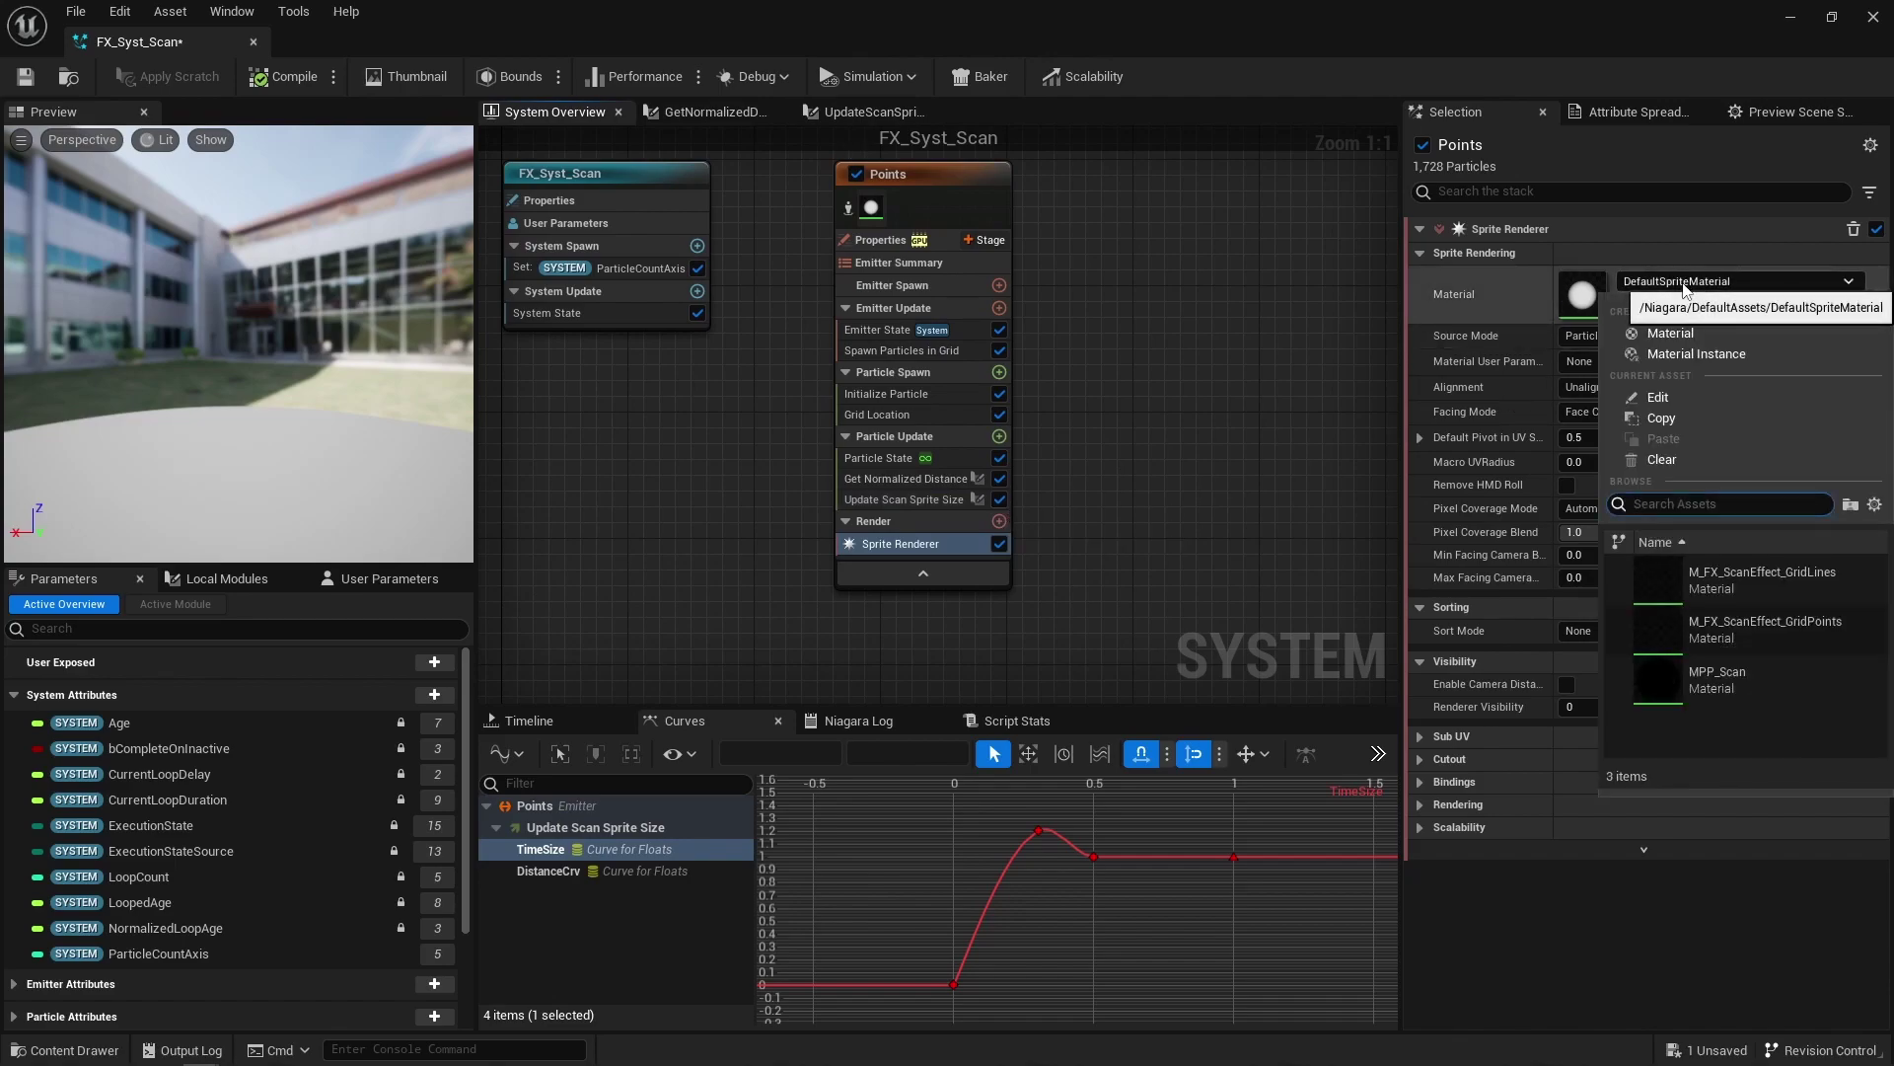
pyautogui.click(1748, 630)
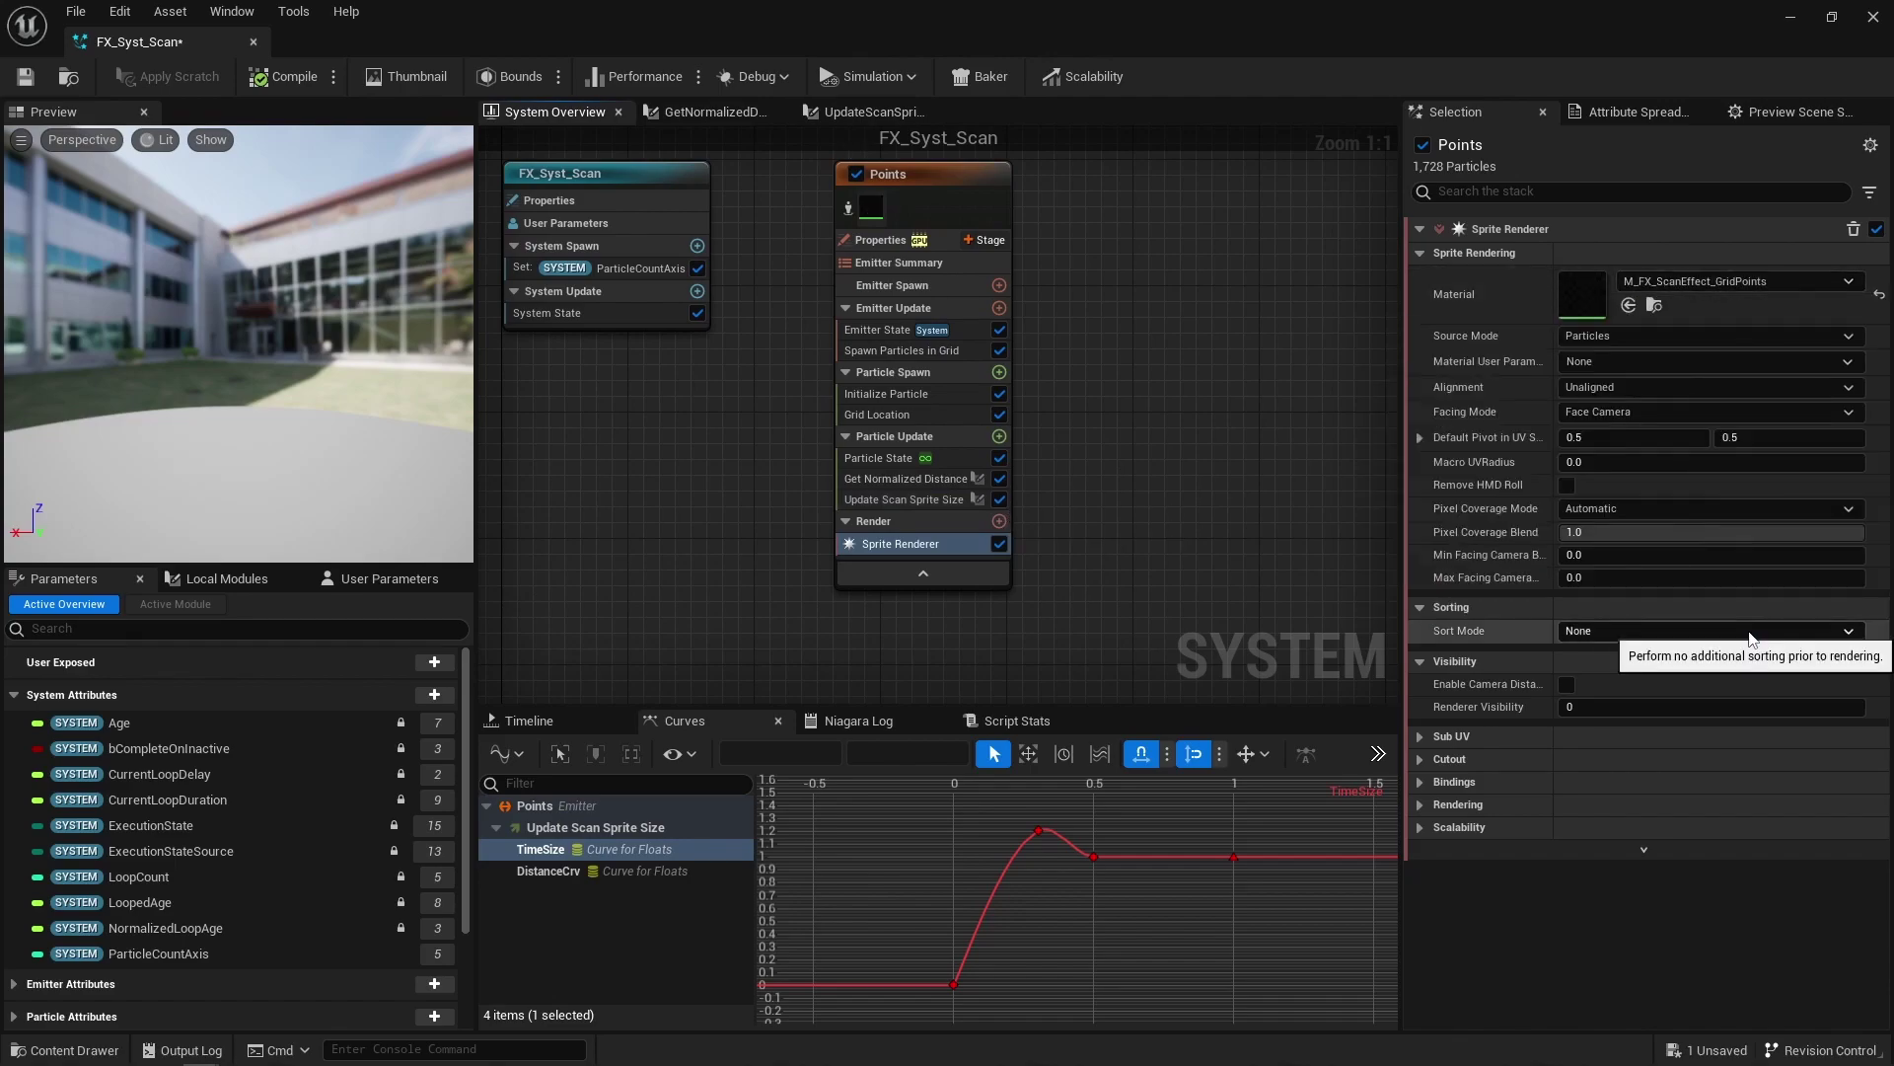
# Step: Open the M_FX_ScanEffect_GridPoints material and examine its blend mode, shading model and advanced translucency settings
pyautogui.doubleClick(1582, 294)
pyautogui.scroll(-5, 1430, 508)
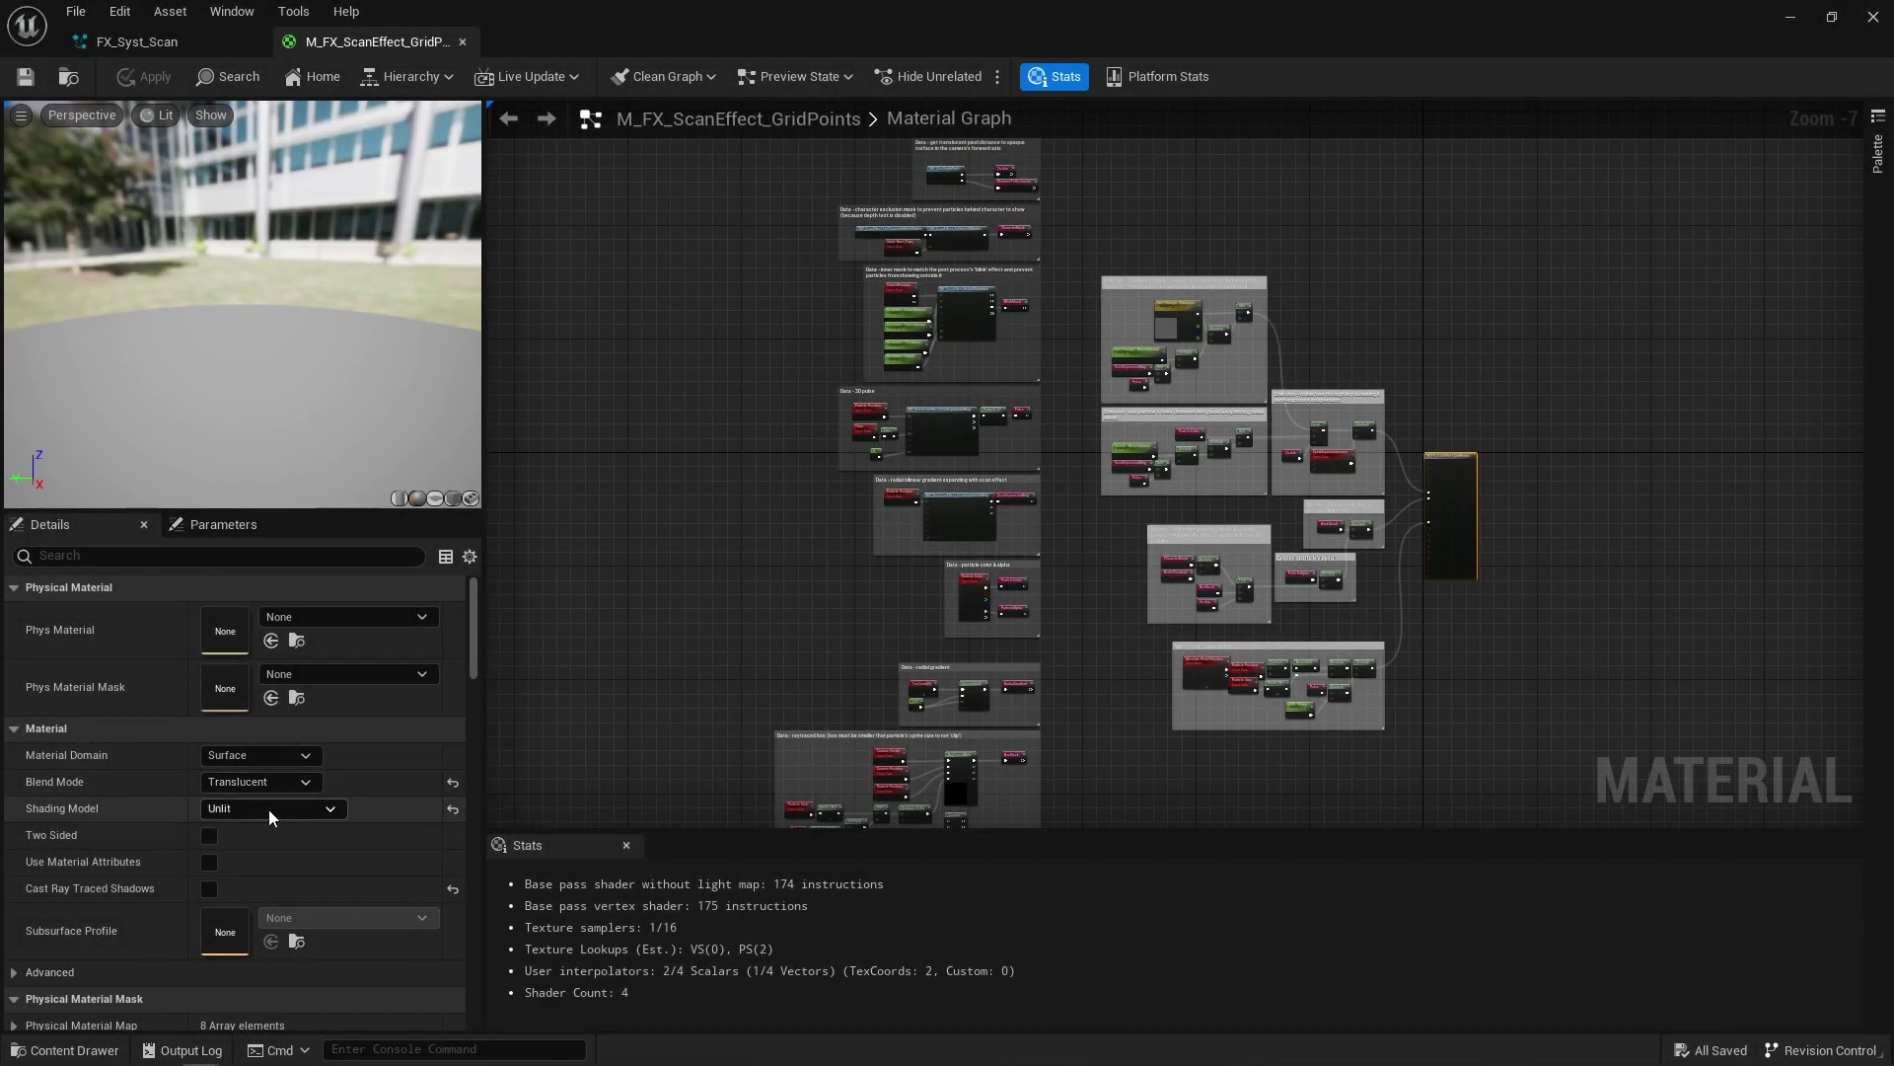
pyautogui.scroll(-8, 251, 803)
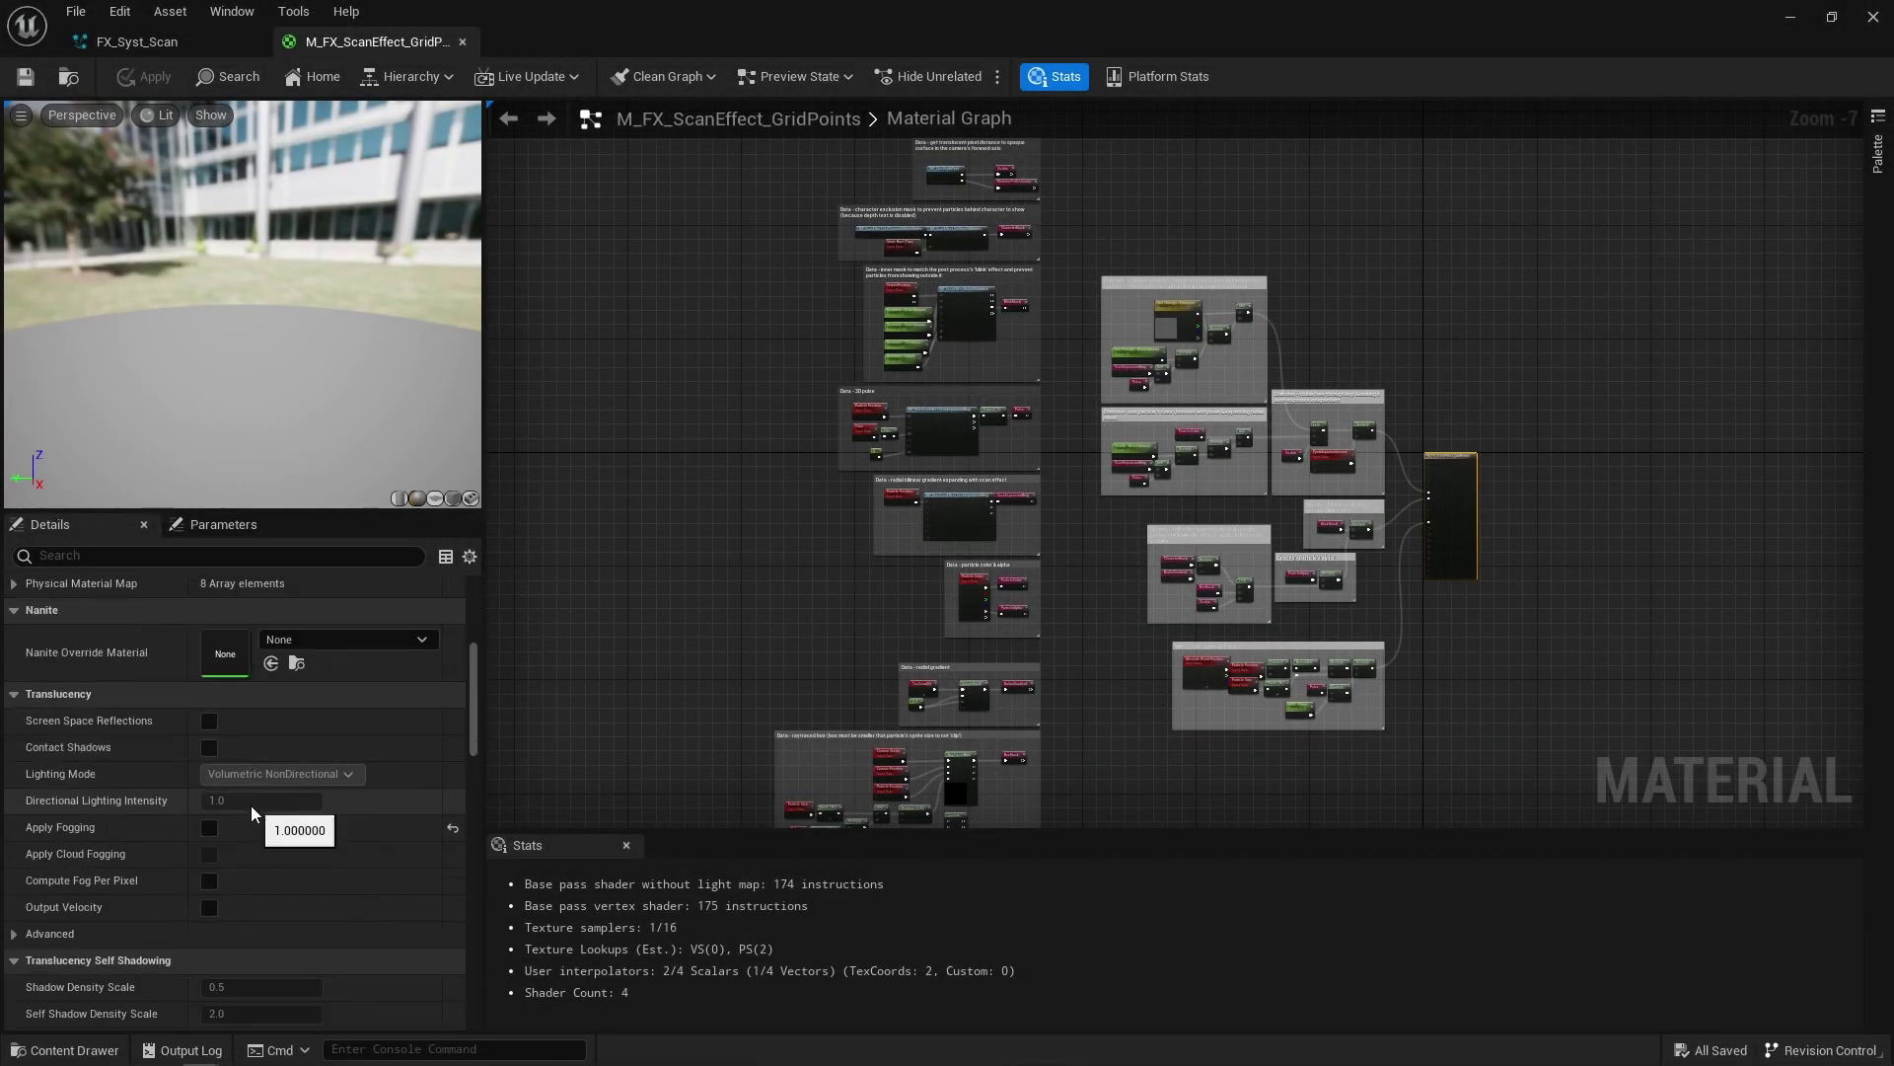
pyautogui.click(91, 943)
pyautogui.scroll(-4, 267, 787)
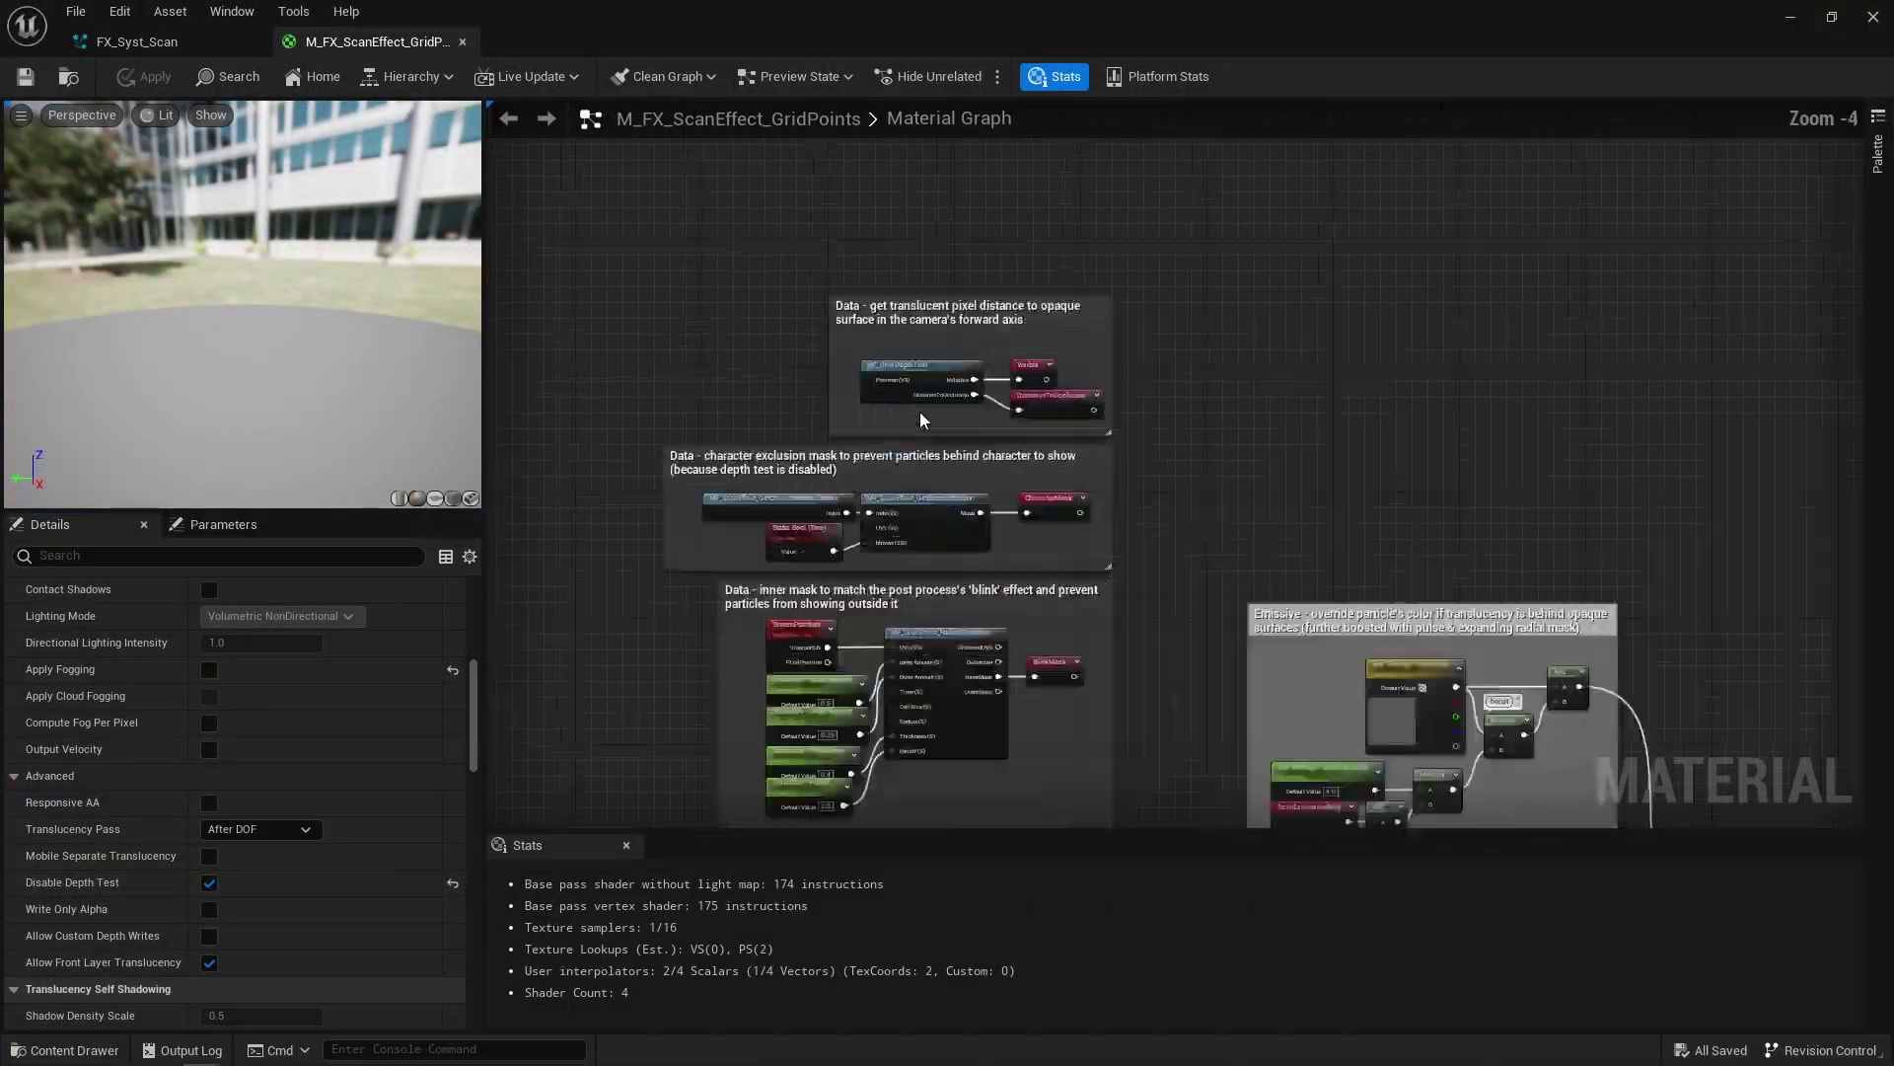
# Step: Open the MF_GhisDepthTest function and examine the nodes that compute planar distance between the world position and scene depth
pyautogui.doubleClick(941, 336)
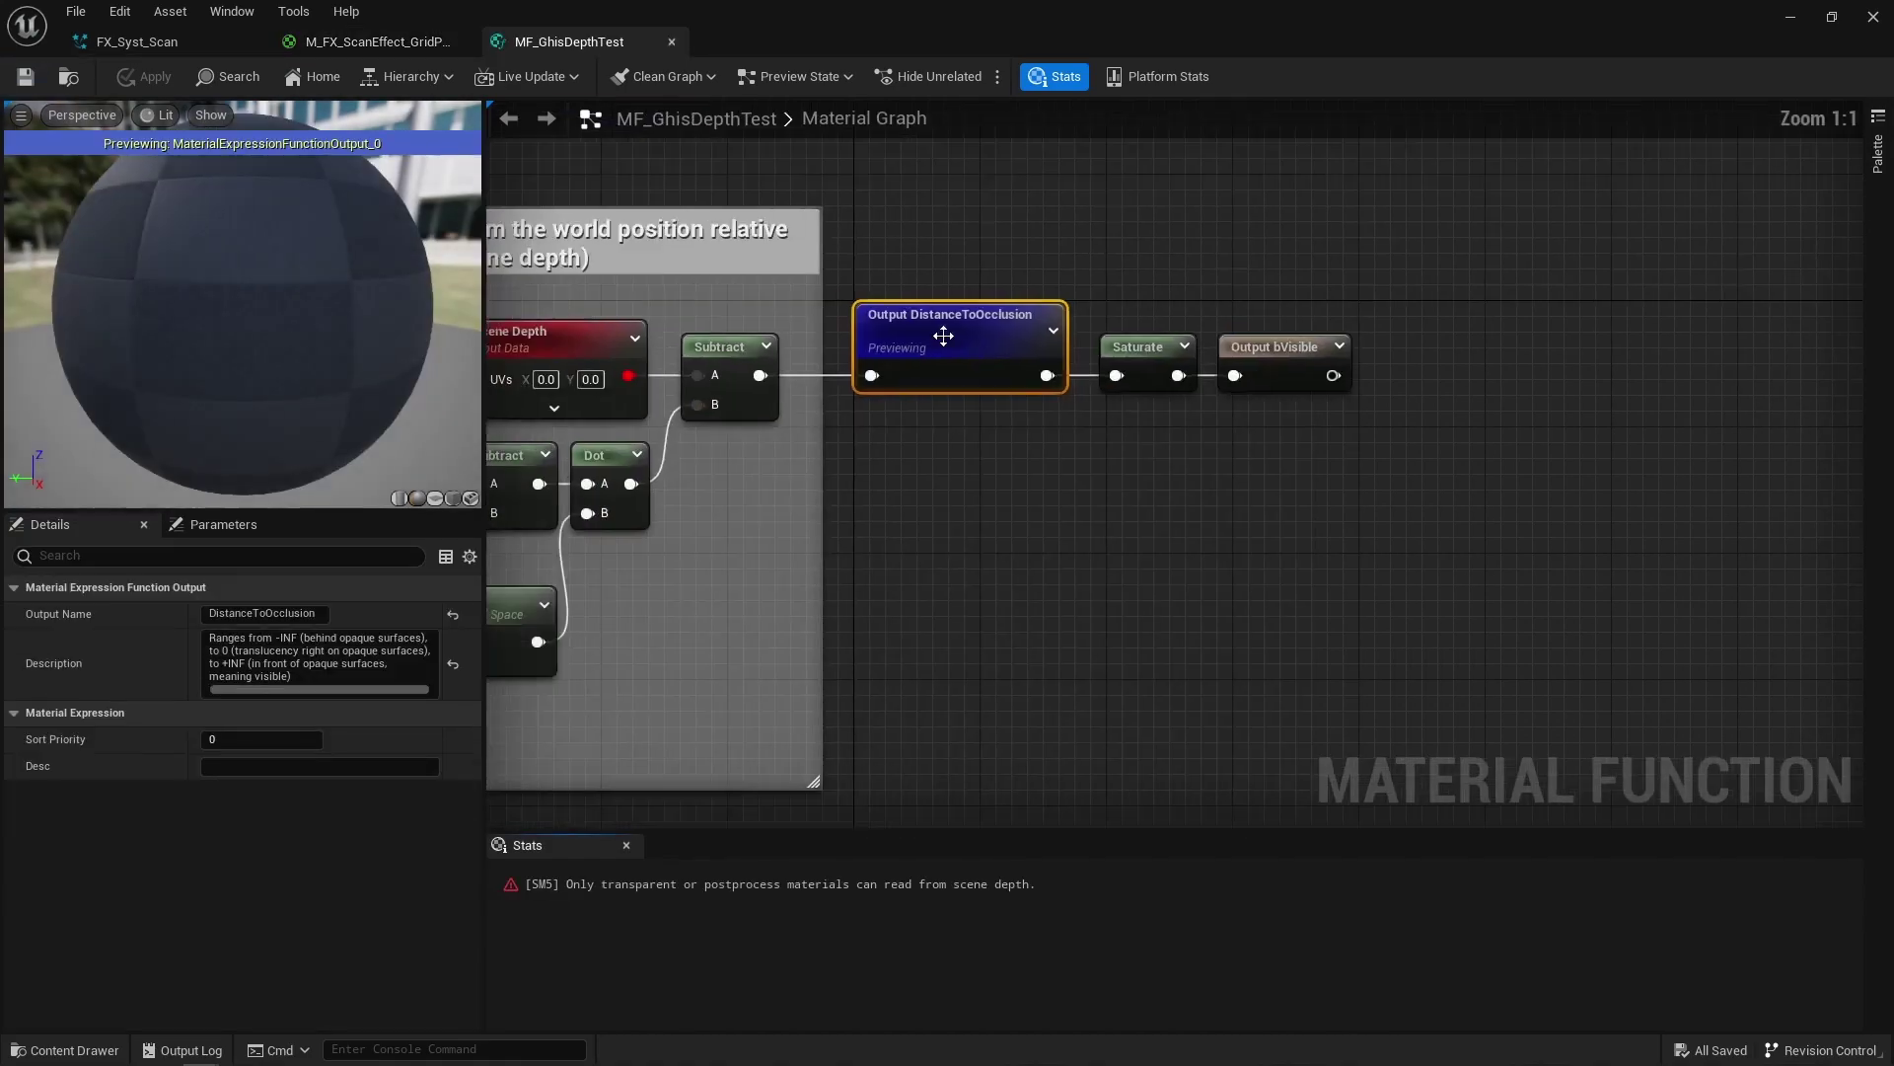
pyautogui.moveTo(927, 318); pyautogui.dragTo(1182, 275, button='right')
pyautogui.scroll(-2, 1182, 275)
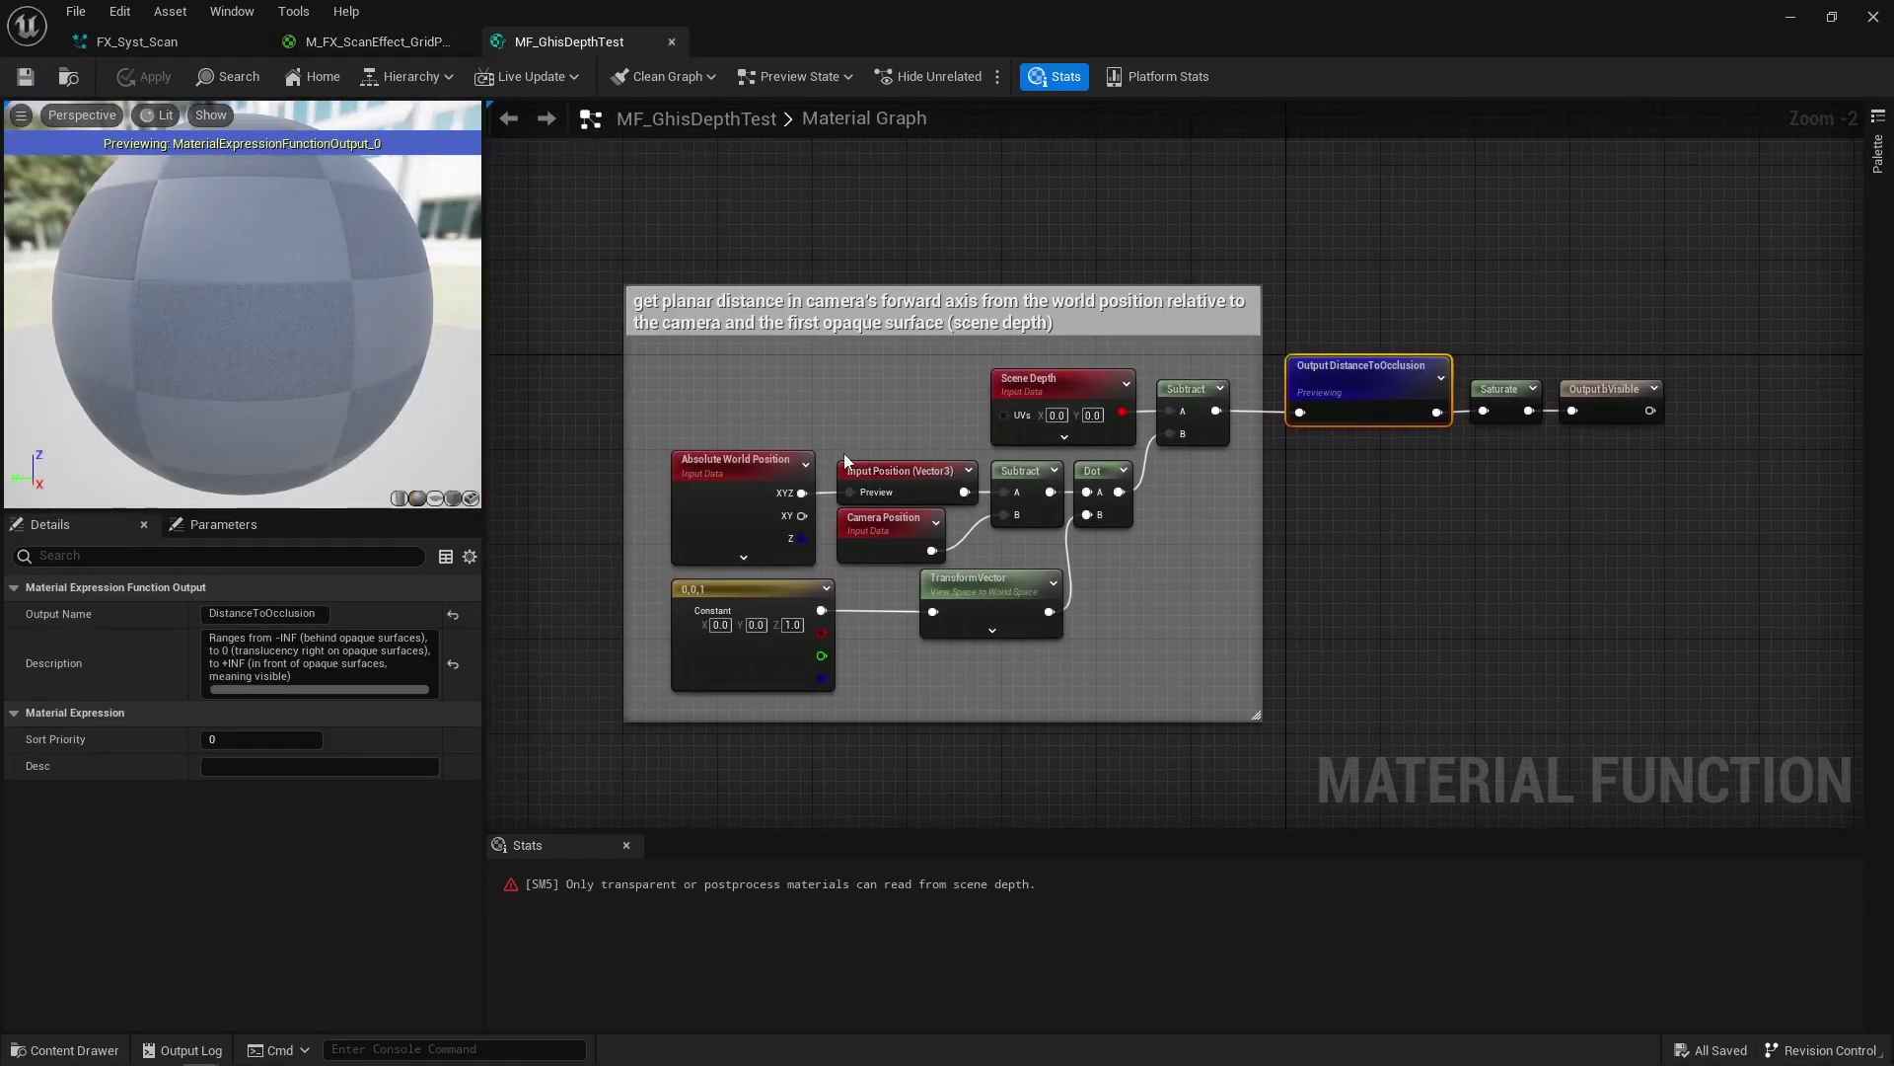
pyautogui.moveTo(661, 440); pyautogui.dragTo(1032, 537)
pyautogui.click(1032, 536)
pyautogui.moveTo(1026, 648); pyautogui.dragTo(789, 624)
pyautogui.click(1133, 570)
pyautogui.moveTo(927, 390); pyautogui.dragTo(1194, 482)
pyautogui.click(1196, 498)
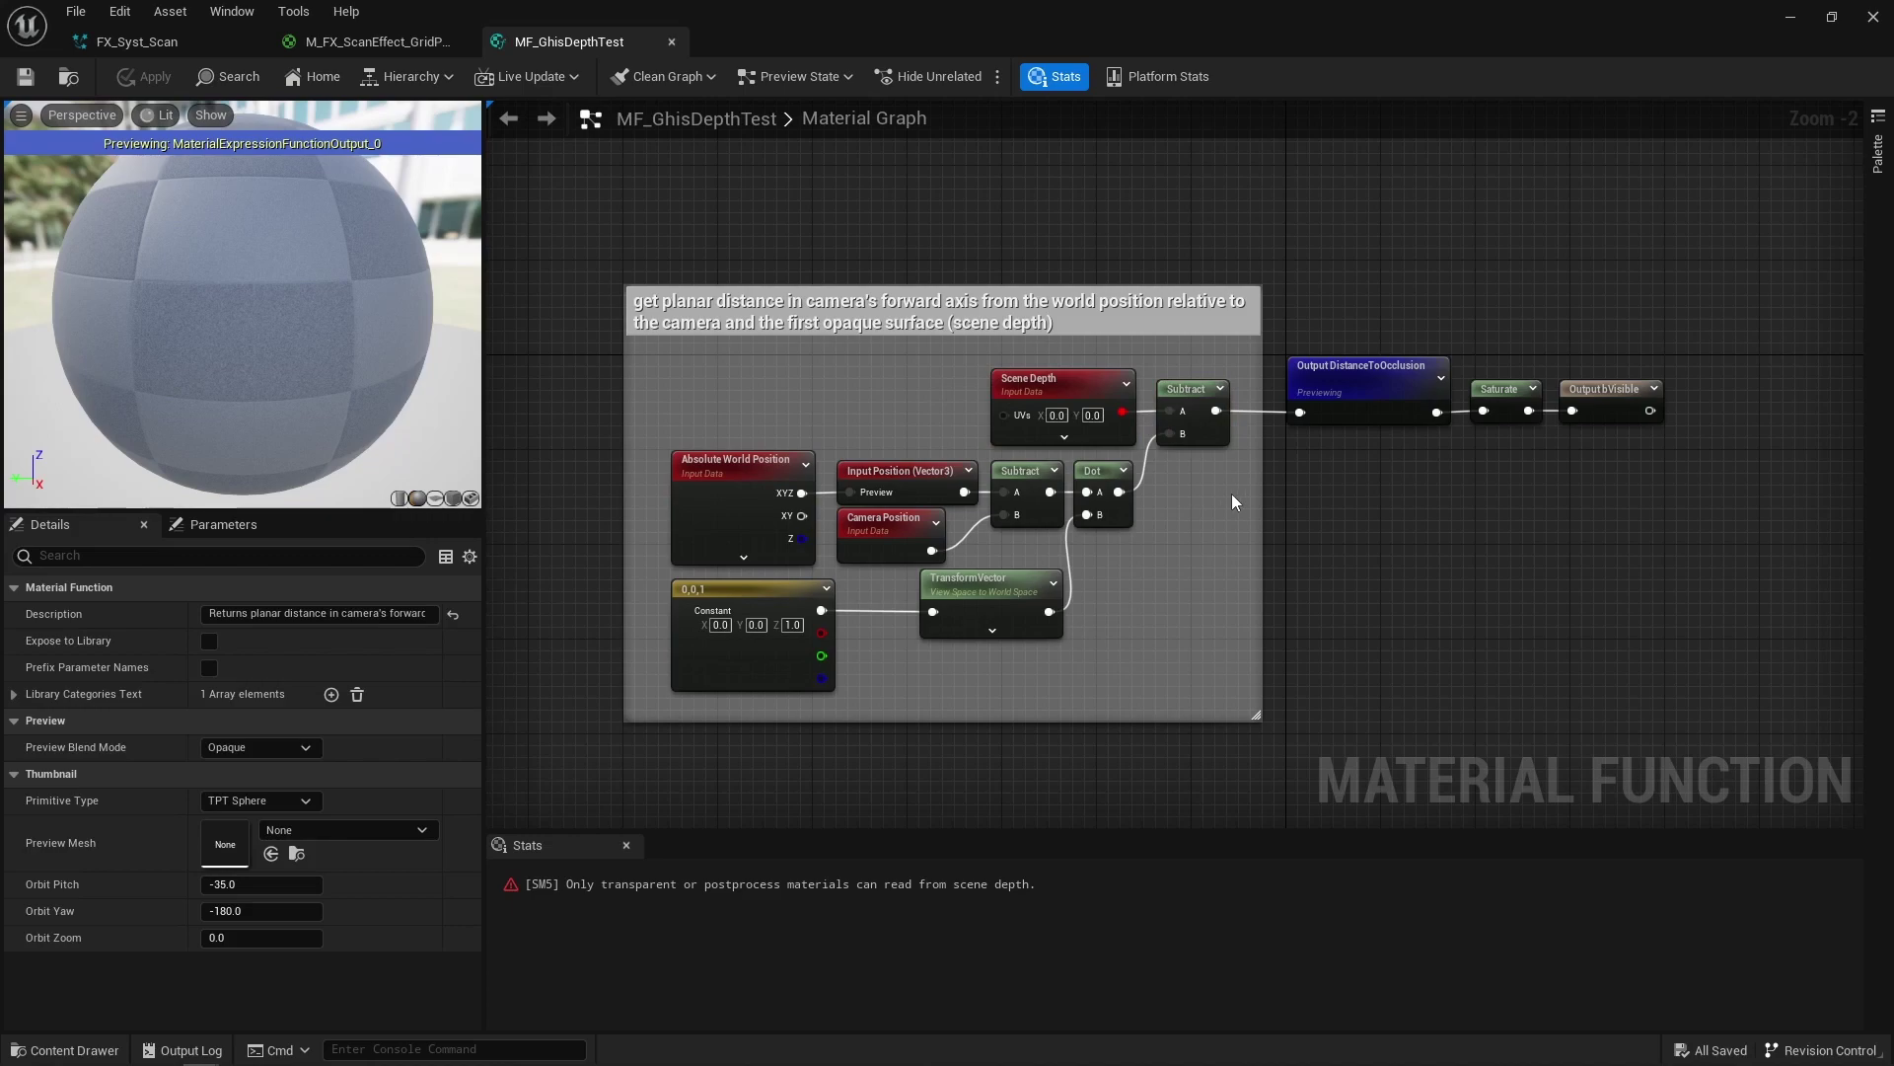
# Step: Examine the DistanceToOcclusion and bVisible outputs and how the M_FX_ScanEffect_GridLines material uses the depth test to blend two colours
pyautogui.moveTo(1323, 482); pyautogui.dragTo(1407, 336)
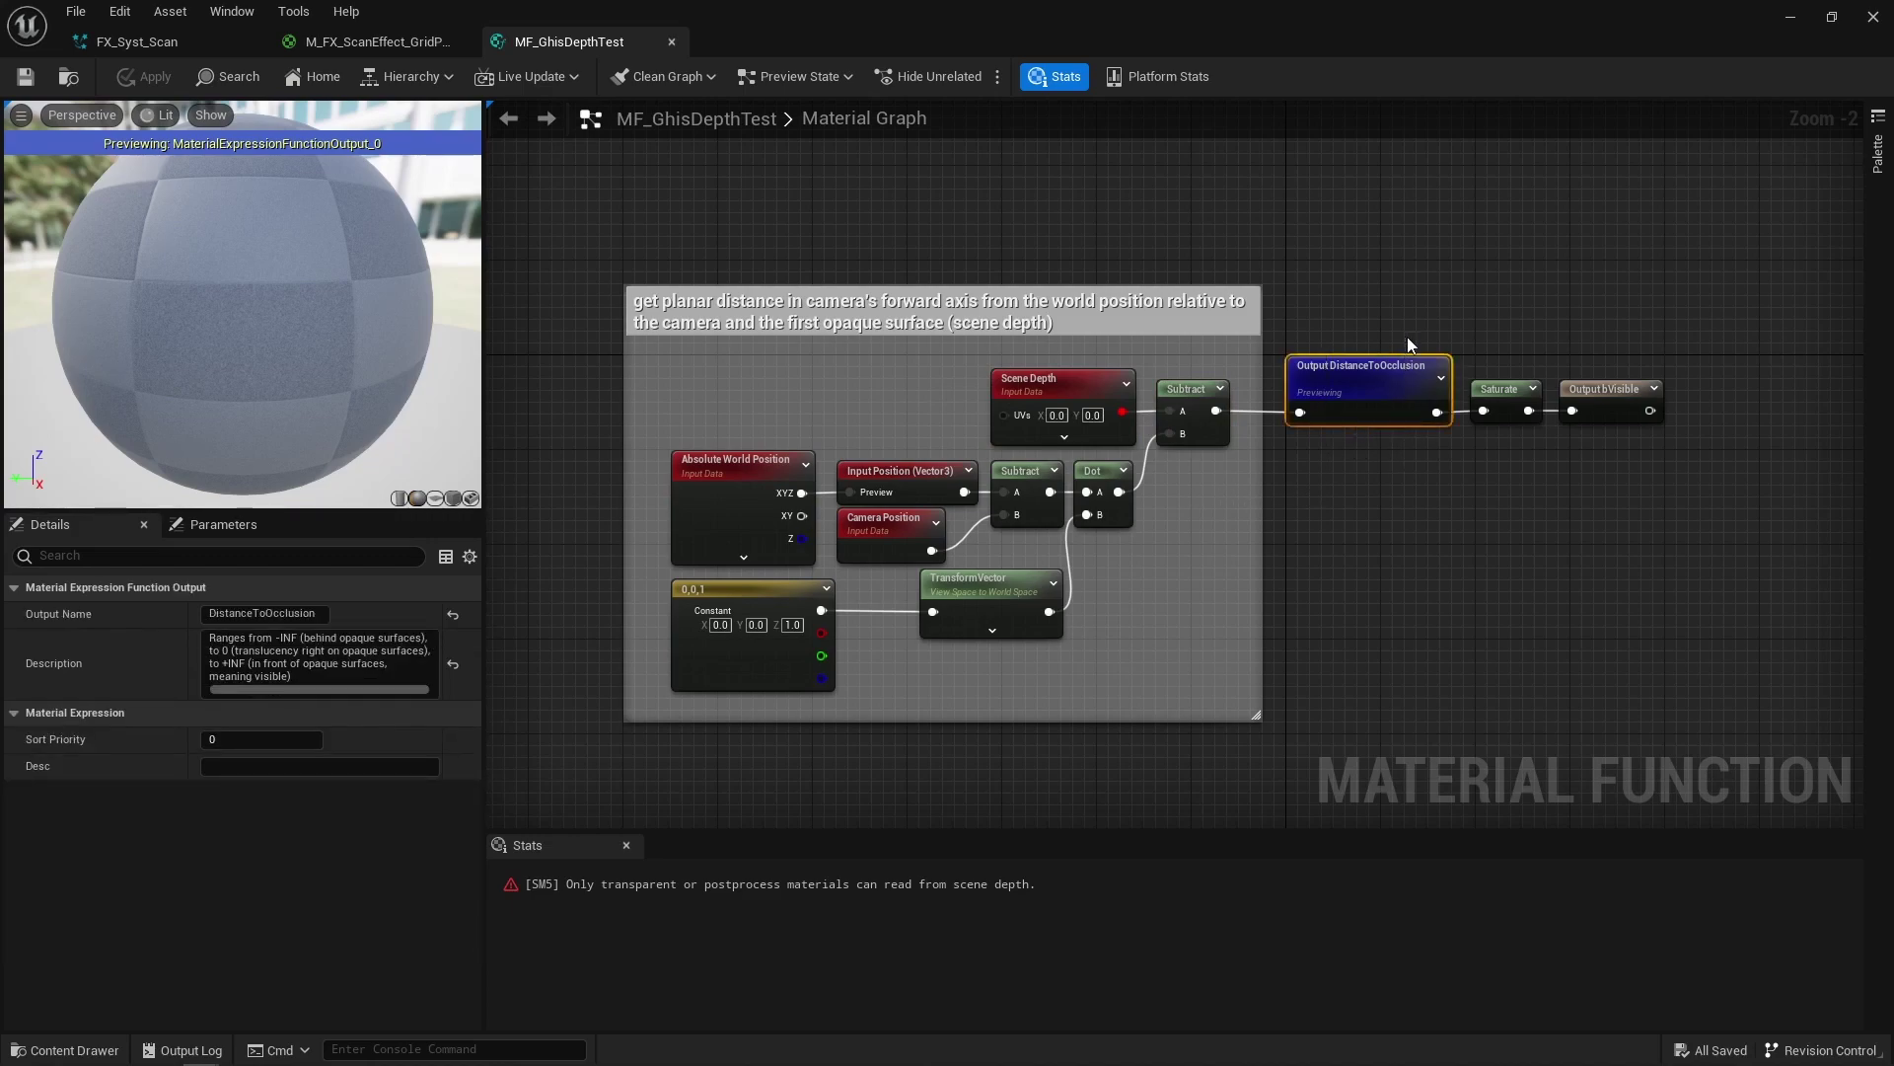
pyautogui.click(1394, 499)
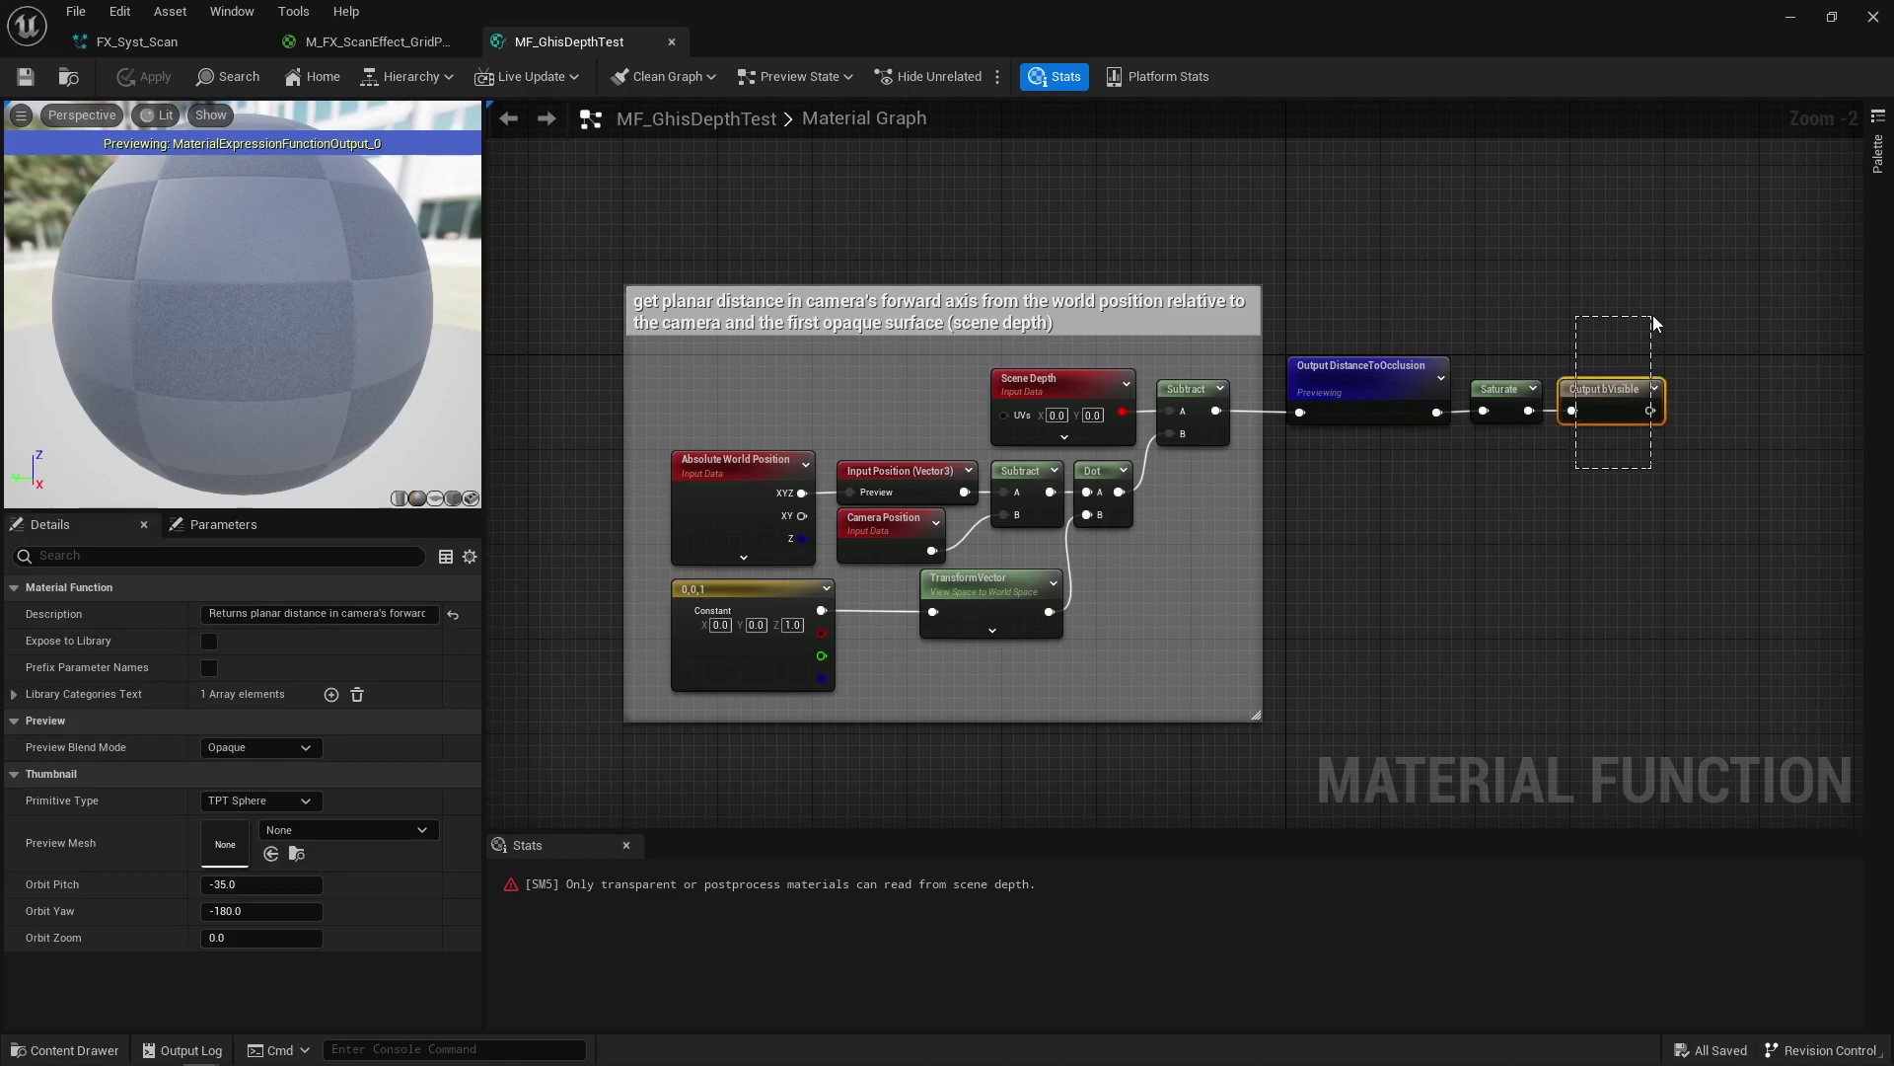
pyautogui.moveTo(1589, 460); pyautogui.dragTo(1656, 324)
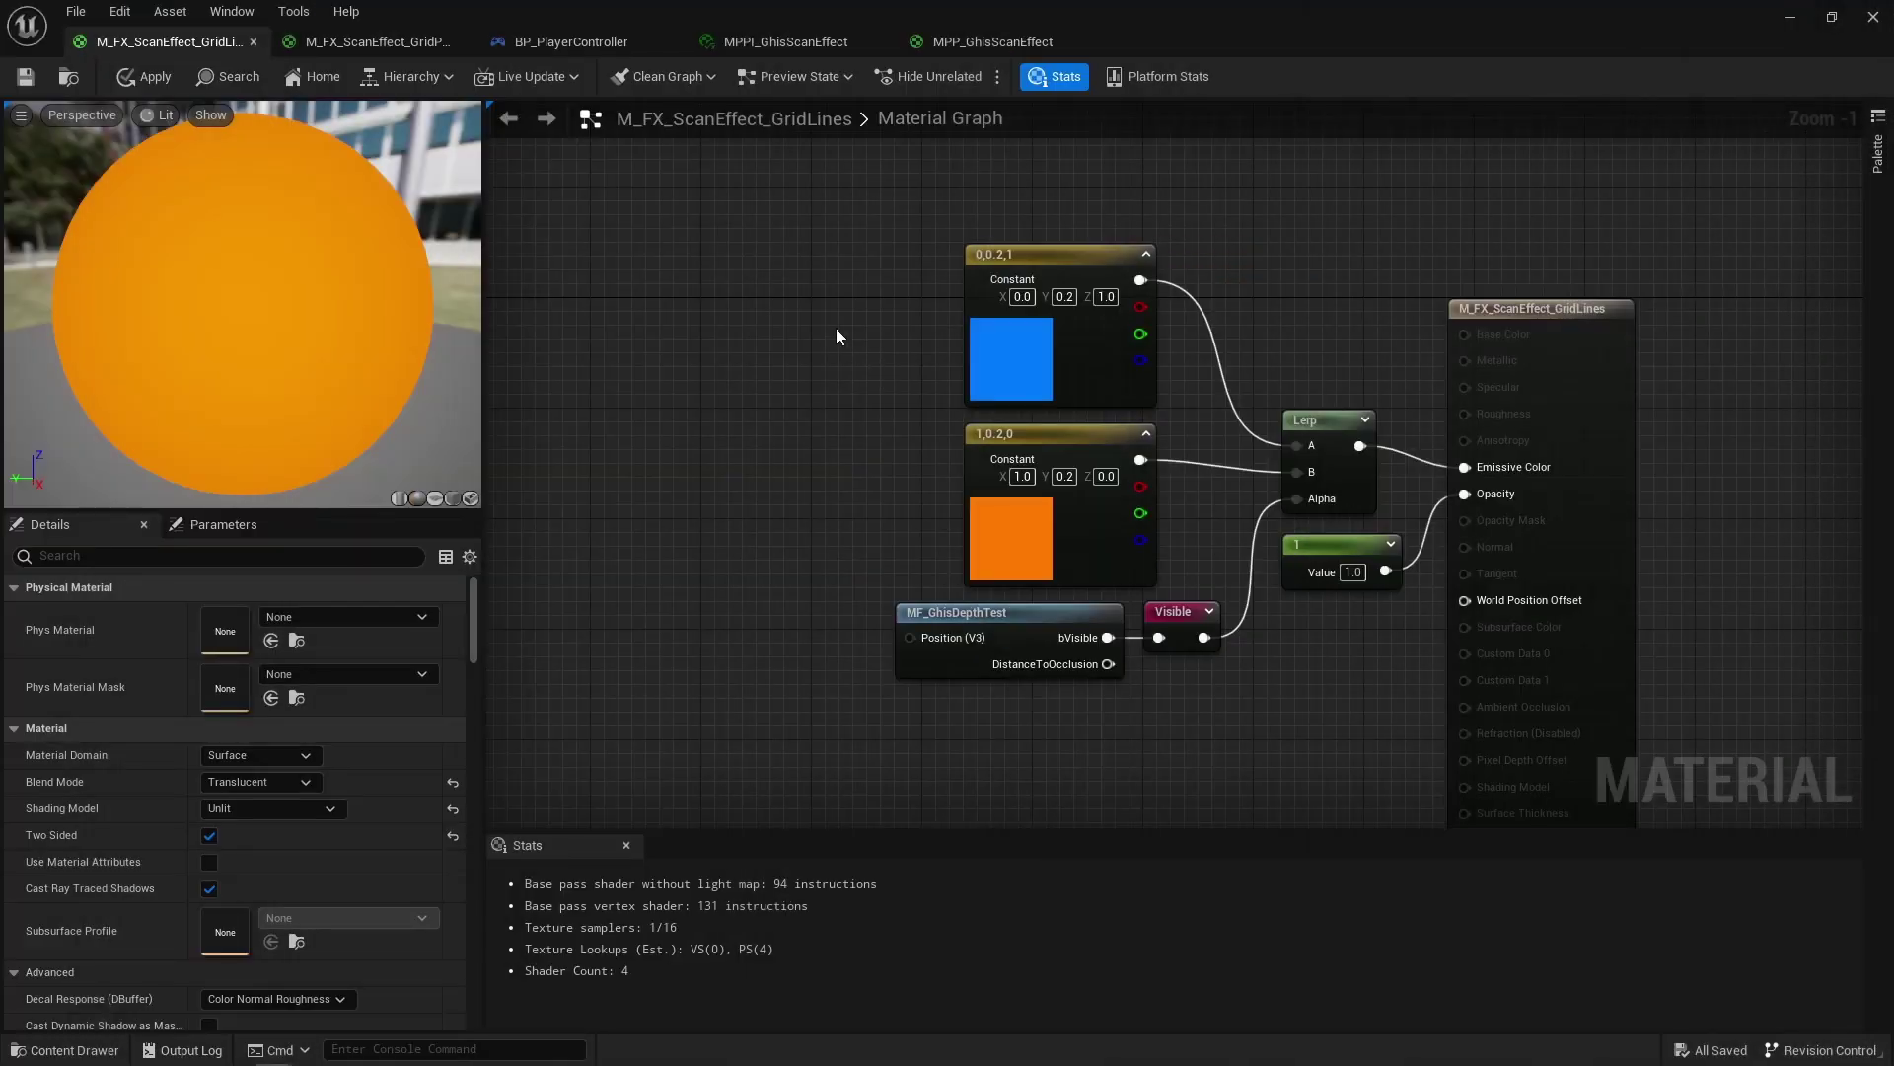
pyautogui.moveTo(769, 252); pyautogui.dragTo(1261, 678)
pyautogui.click(1261, 678)
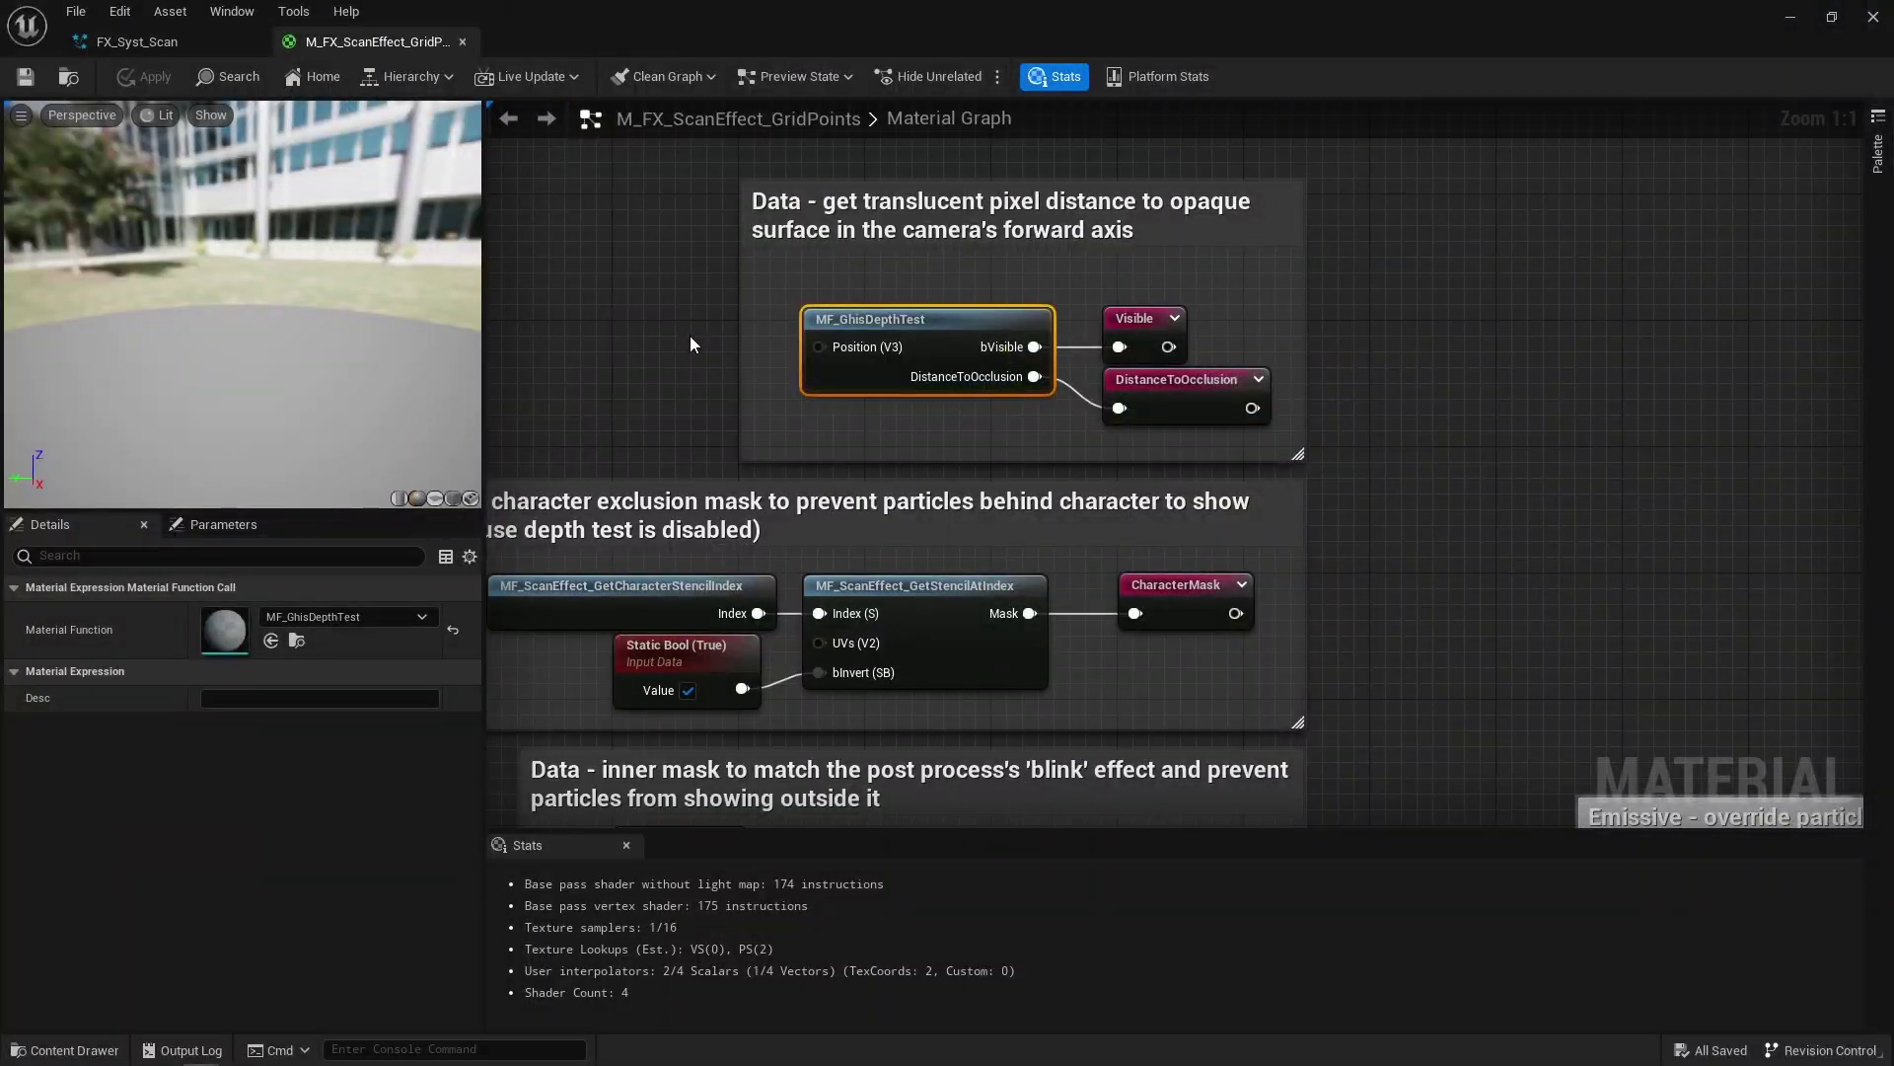
# Step: Examine the character exclusion mask in M_FX_ScanEffect_GridPoints, inspecting its MF_ScanEffect_GetCharacterStencilIndex and MF_ScanEffect_GetStencilAtIndex functions
pyautogui.moveTo(690, 336); pyautogui.dragTo(852, 231, button='right')
pyautogui.moveTo(625, 455); pyautogui.dragTo(1312, 562)
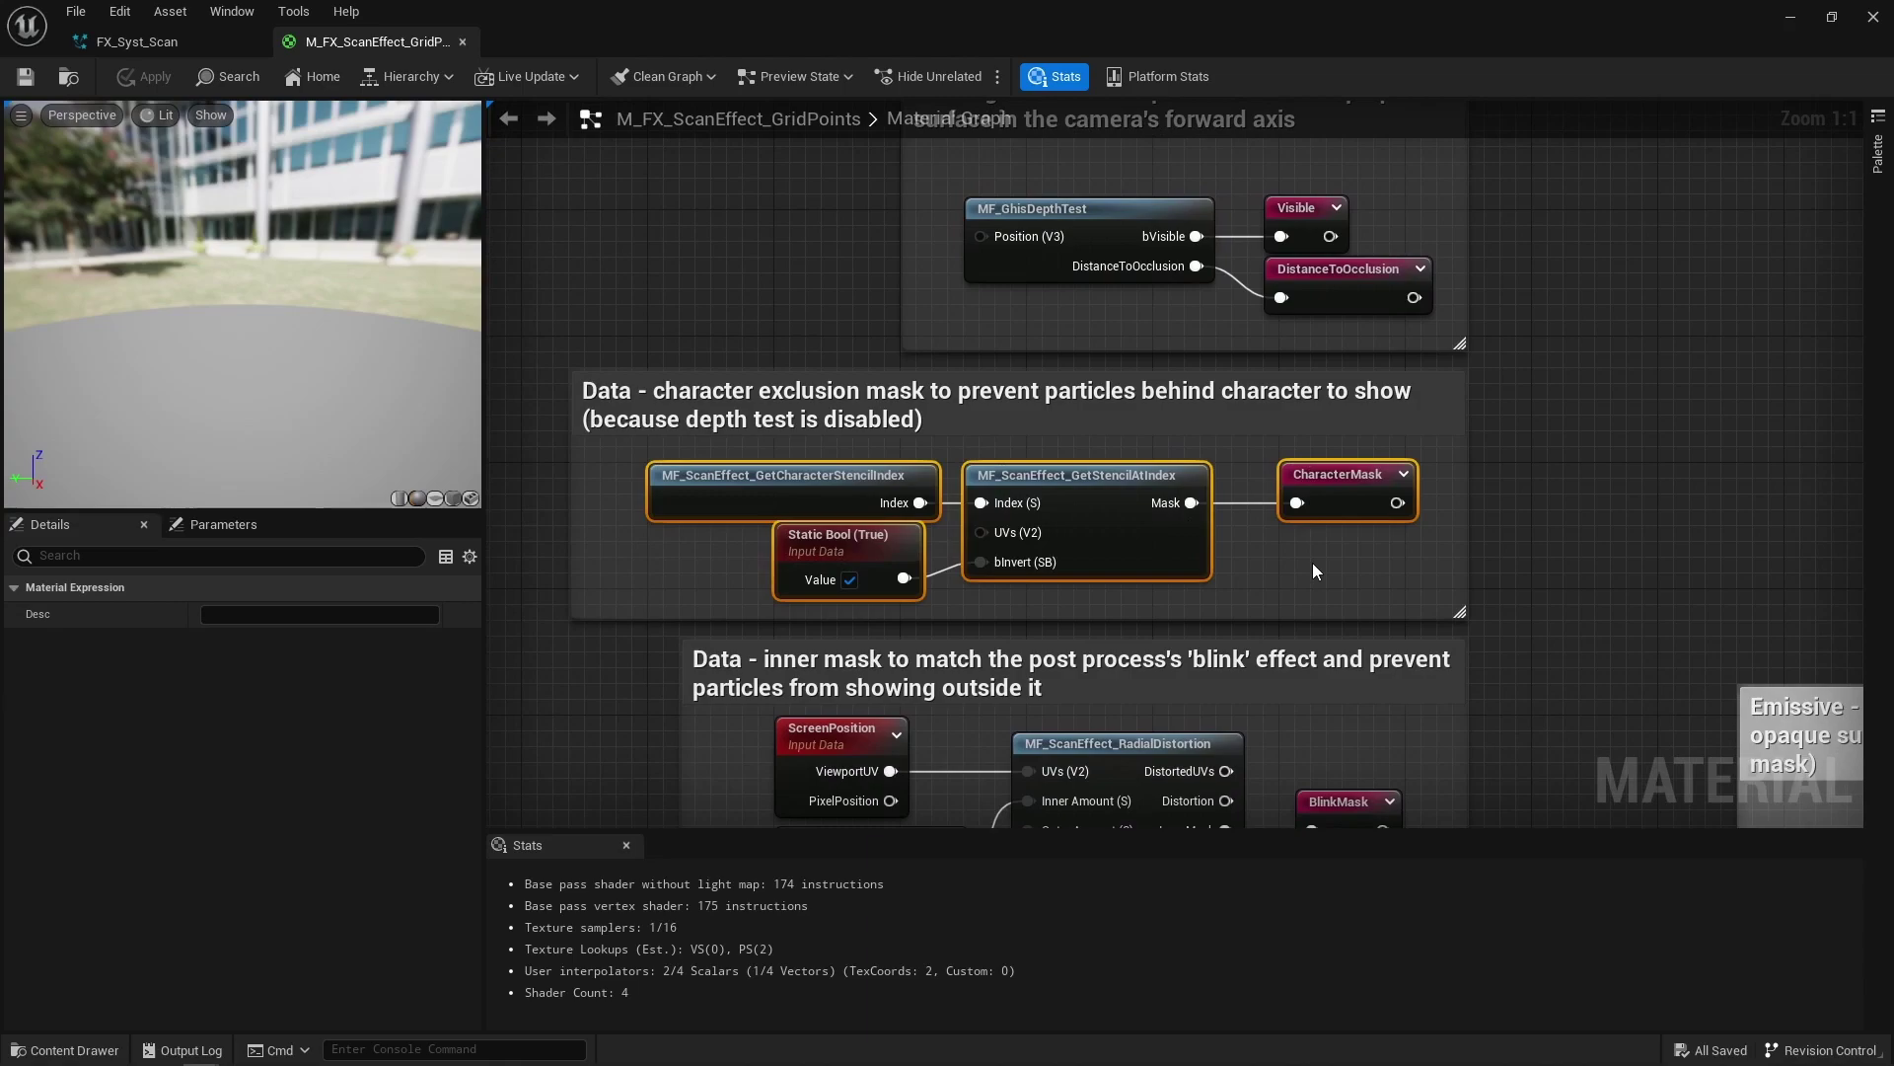
pyautogui.doubleClick(901, 507)
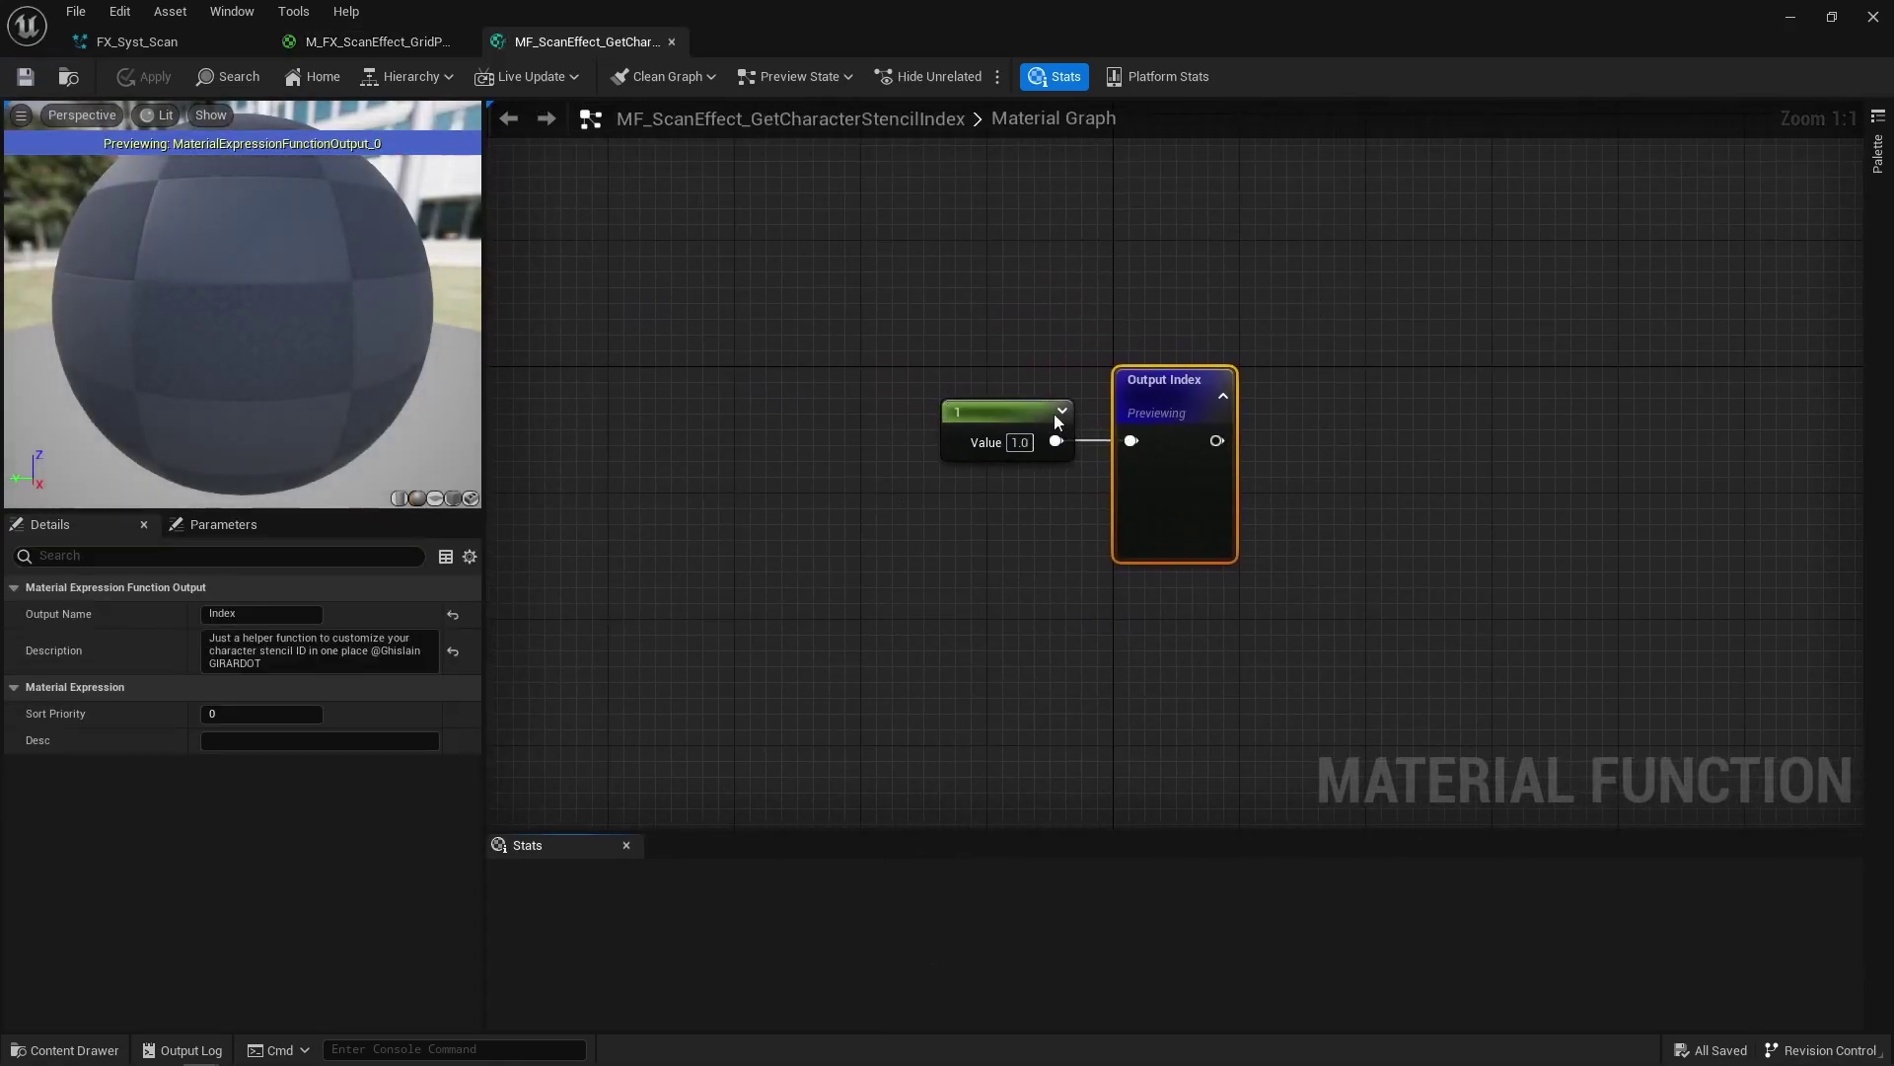
pyautogui.click(672, 42)
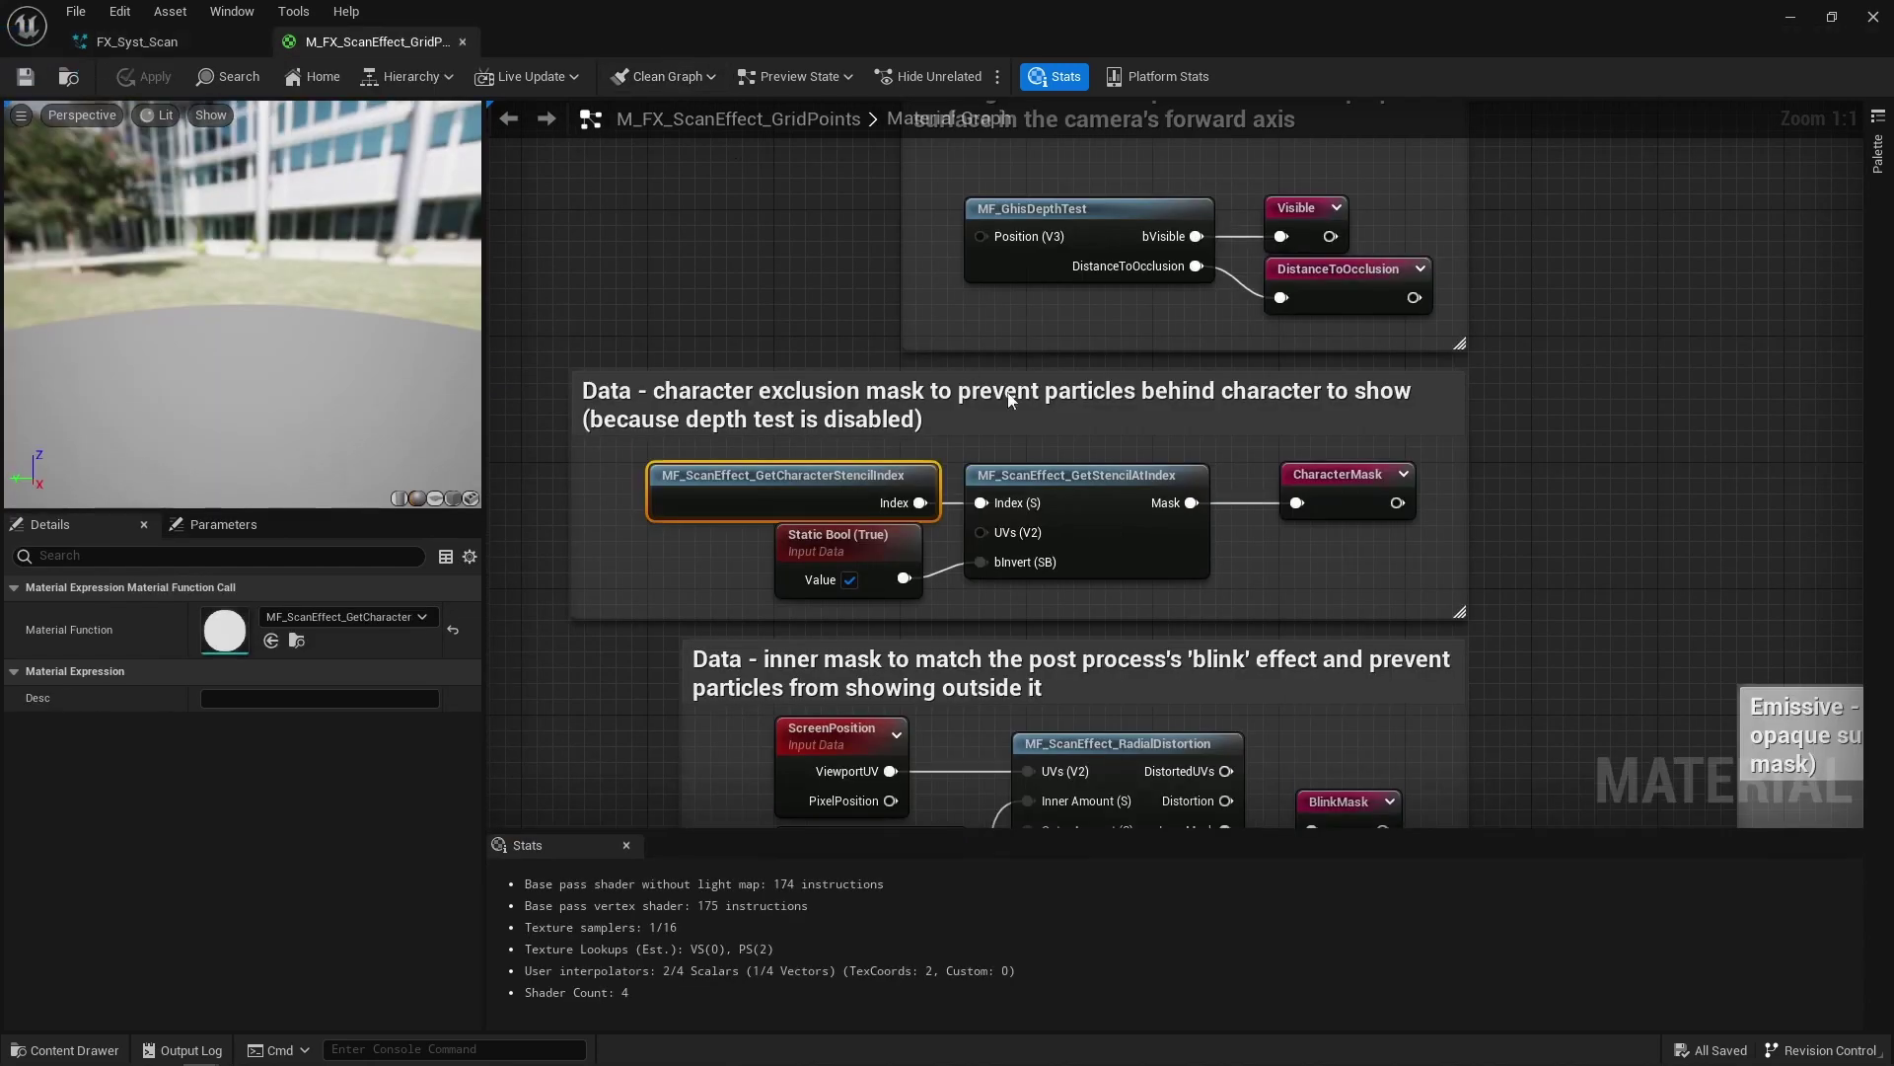
pyautogui.doubleClick(1125, 478)
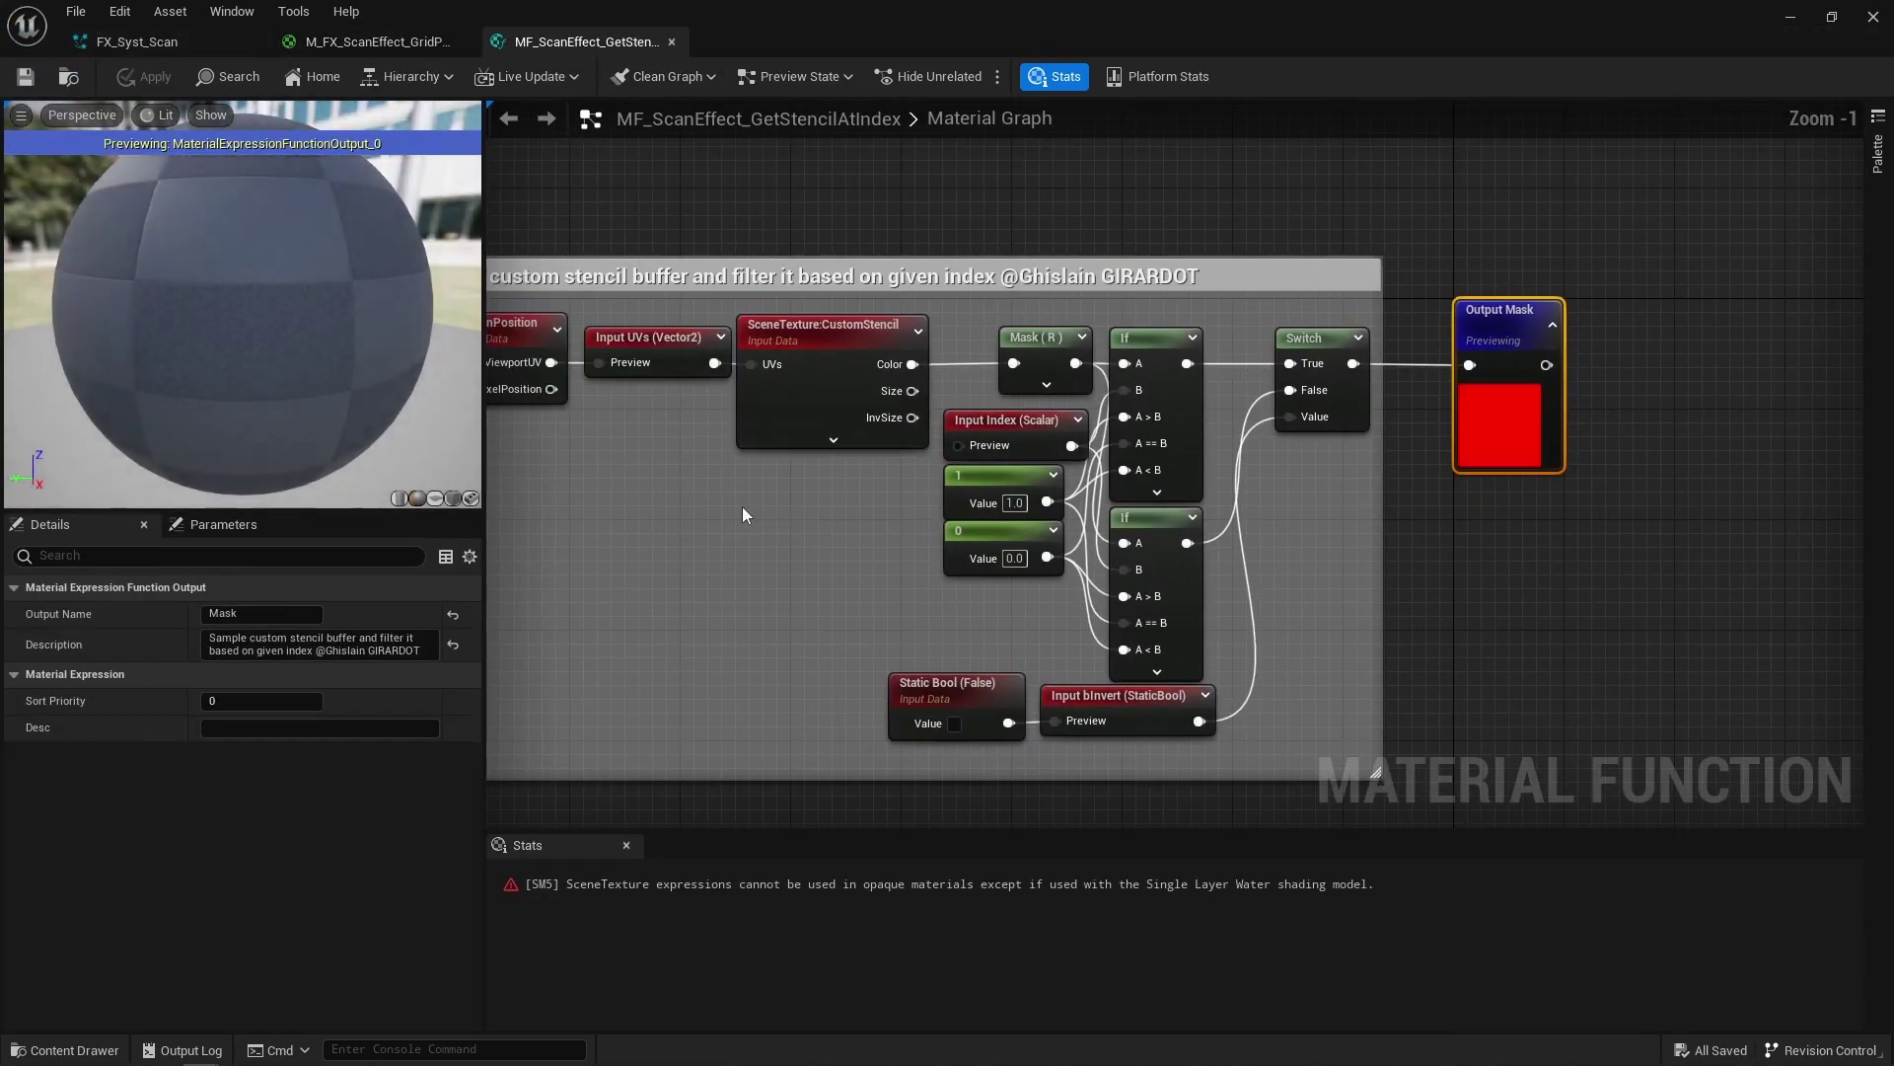
# Step: Examine the index comparison and invert switch in MF_ScanEffect_GetStencilAtIndex, and close the function
pyautogui.moveTo(746, 493); pyautogui.dragTo(819, 426)
pyautogui.moveTo(1137, 322); pyautogui.dragTo(1198, 378)
pyautogui.moveTo(1265, 319); pyautogui.dragTo(1300, 355)
pyautogui.click(1471, 555)
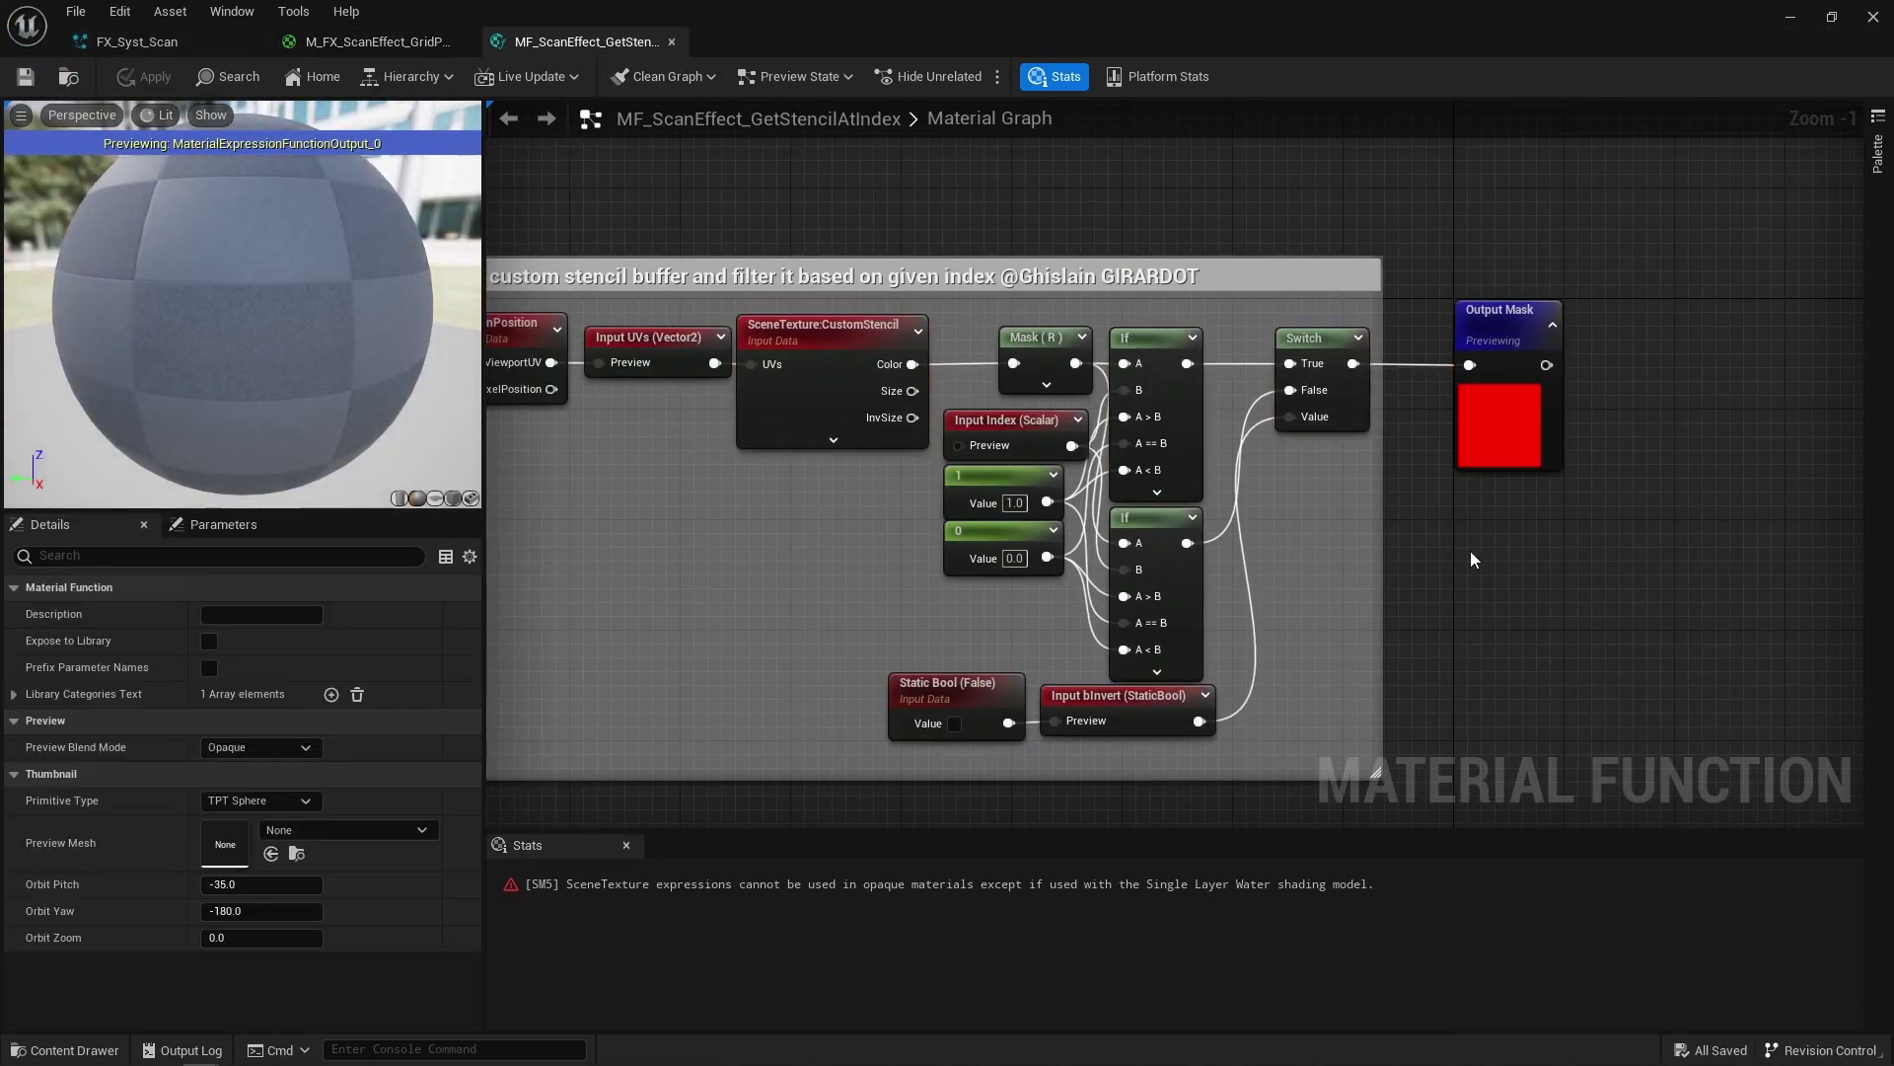
pyautogui.click(672, 42)
# Step: Examine the inner mask that matches the blink effect in M_FX_ScanEffect_GridPoints and its MF_ScanEffect_RadialDistortion counterpart in MPP_GhisScanEffect
pyautogui.click(1344, 515)
pyautogui.moveTo(1346, 518); pyautogui.dragTo(789, 276, button='right')
pyautogui.scroll(-2, 789, 276)
pyautogui.moveTo(1604, 755); pyautogui.dragTo(1119, 198, button='right')
pyautogui.moveTo(1074, 500); pyautogui.dragTo(1078, 189, button='right')
pyautogui.moveTo(850, 438); pyautogui.dragTo(965, 541)
pyautogui.moveTo(1134, 628); pyautogui.dragTo(1134, 630)
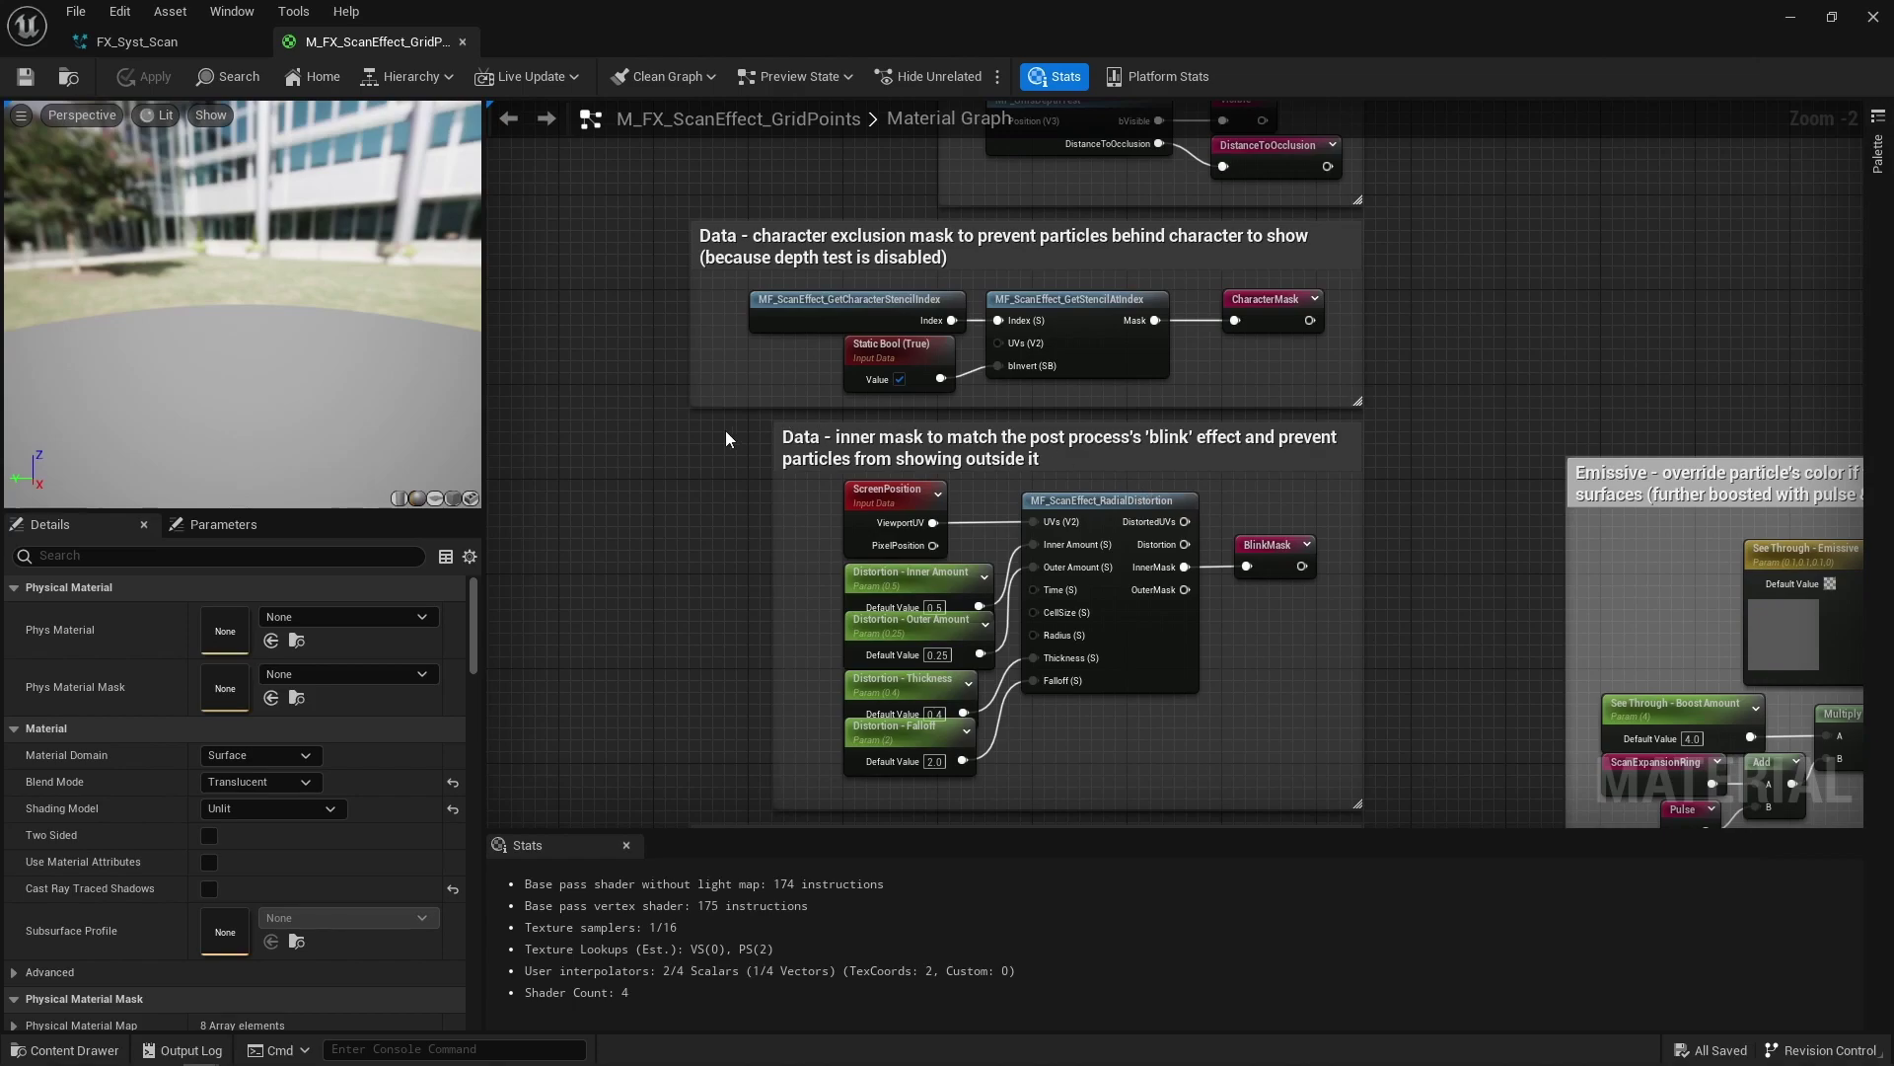
pyautogui.moveTo(727, 439); pyautogui.dragTo(1326, 771)
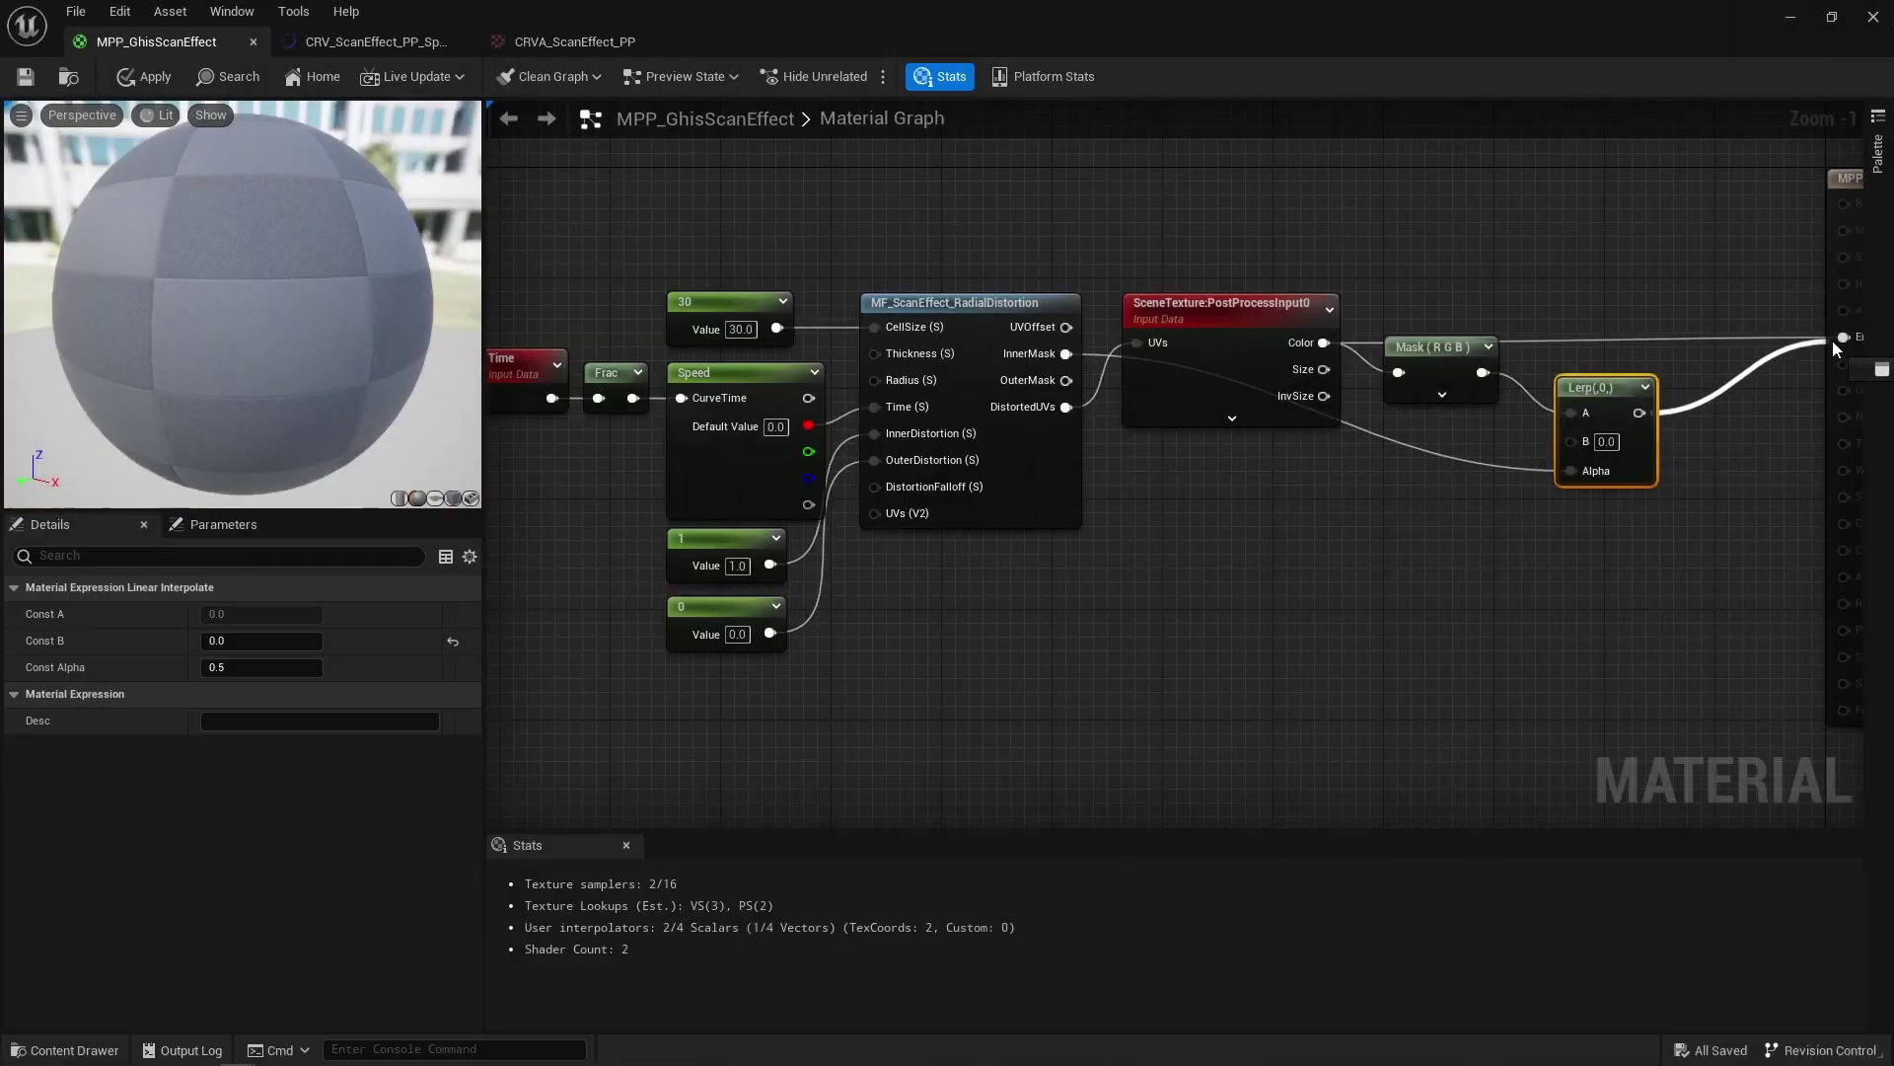
pyautogui.moveTo(1835, 342); pyautogui.dragTo(1839, 338)
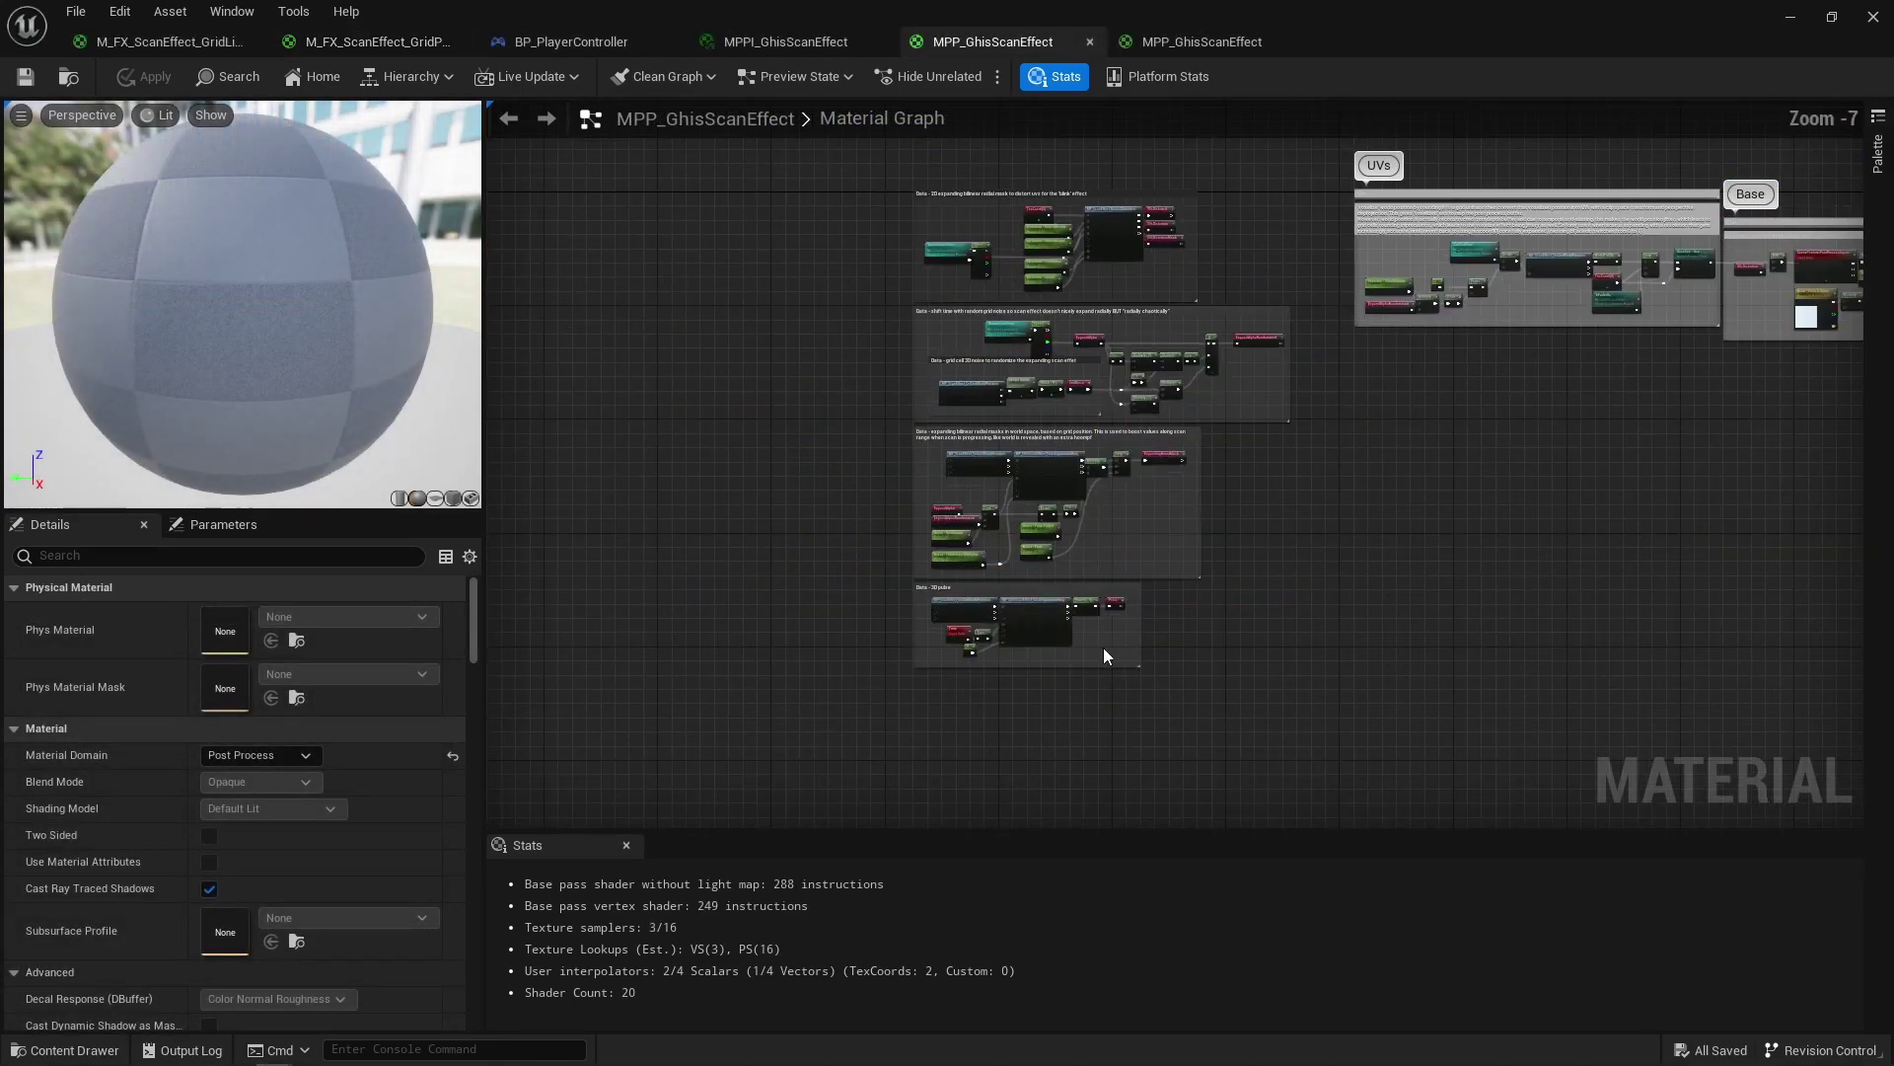
# Step: Examine the 3D pulse group in MPP_GhisScanEffect and where M_FX_ScanEffect_GridPoints uses Pulse to boost the emissive colour
pyautogui.scroll(4, 1103, 648)
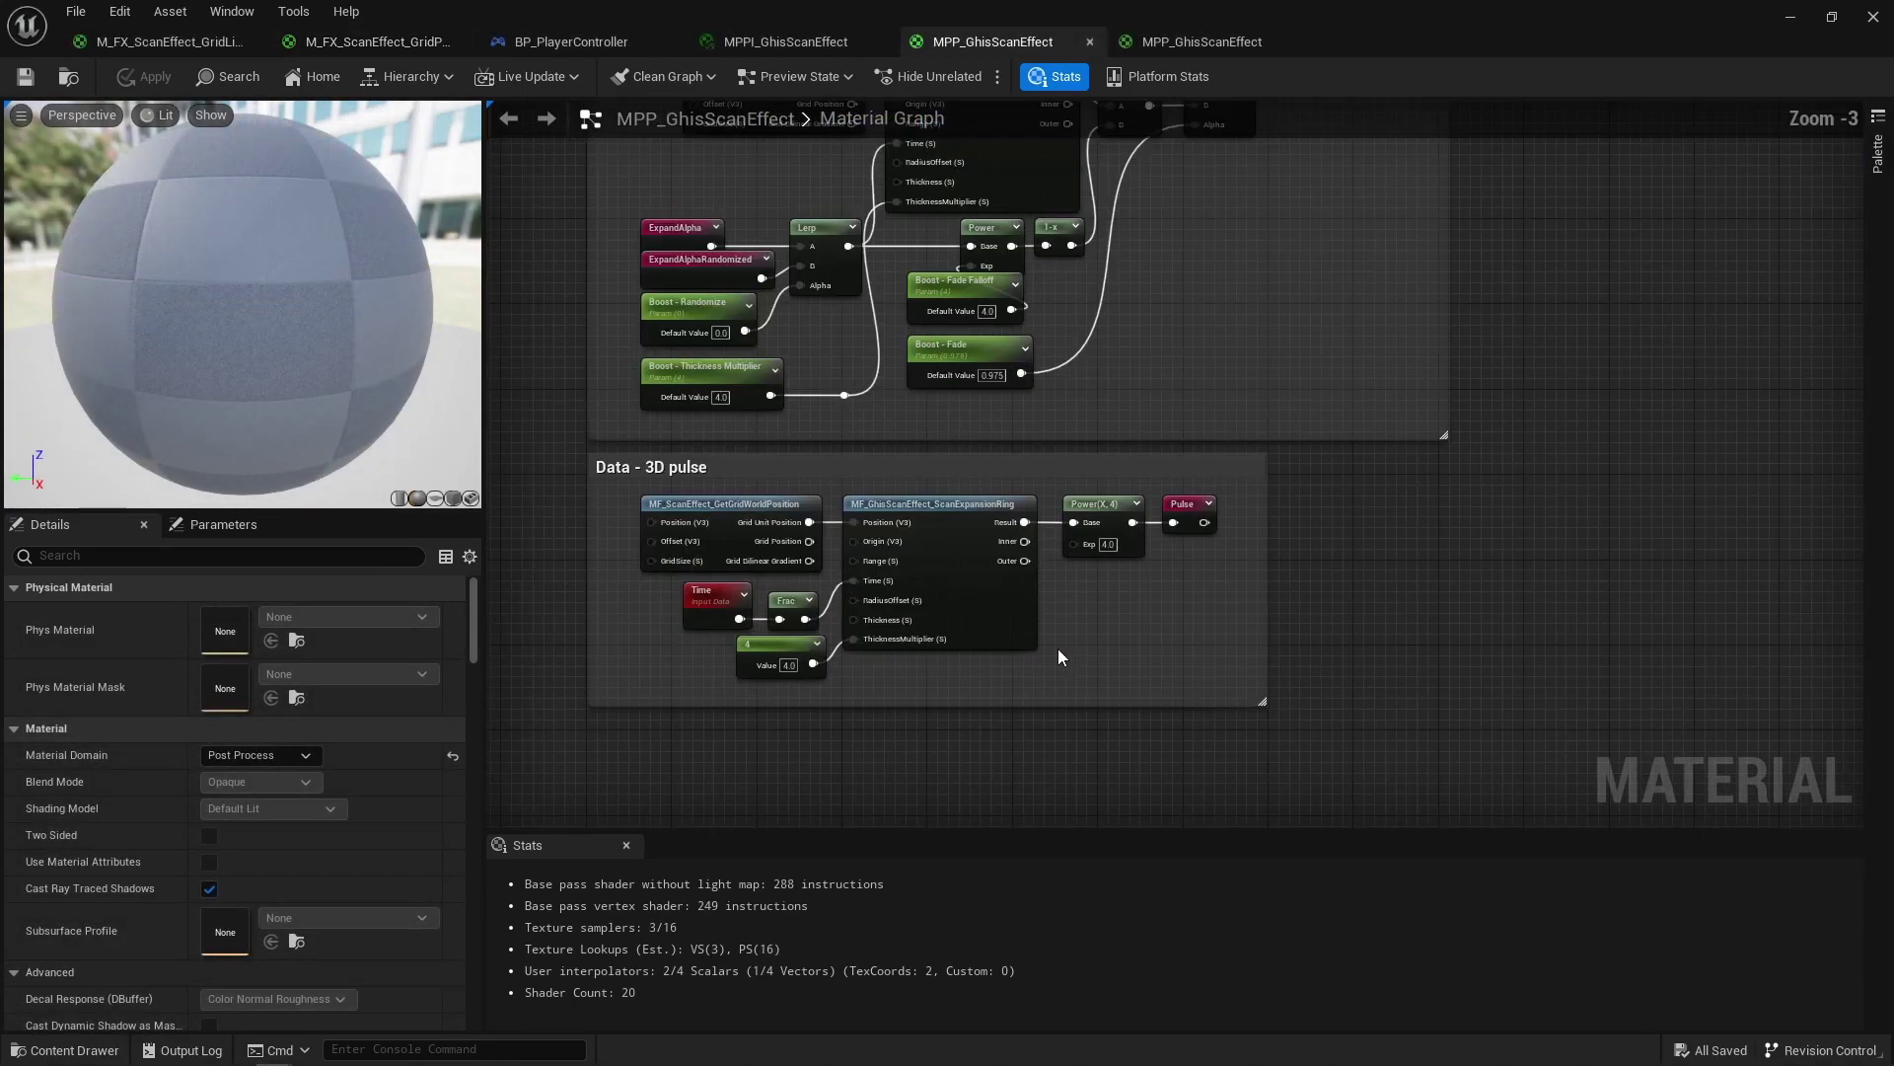
pyautogui.moveTo(574, 462); pyautogui.dragTo(1399, 690)
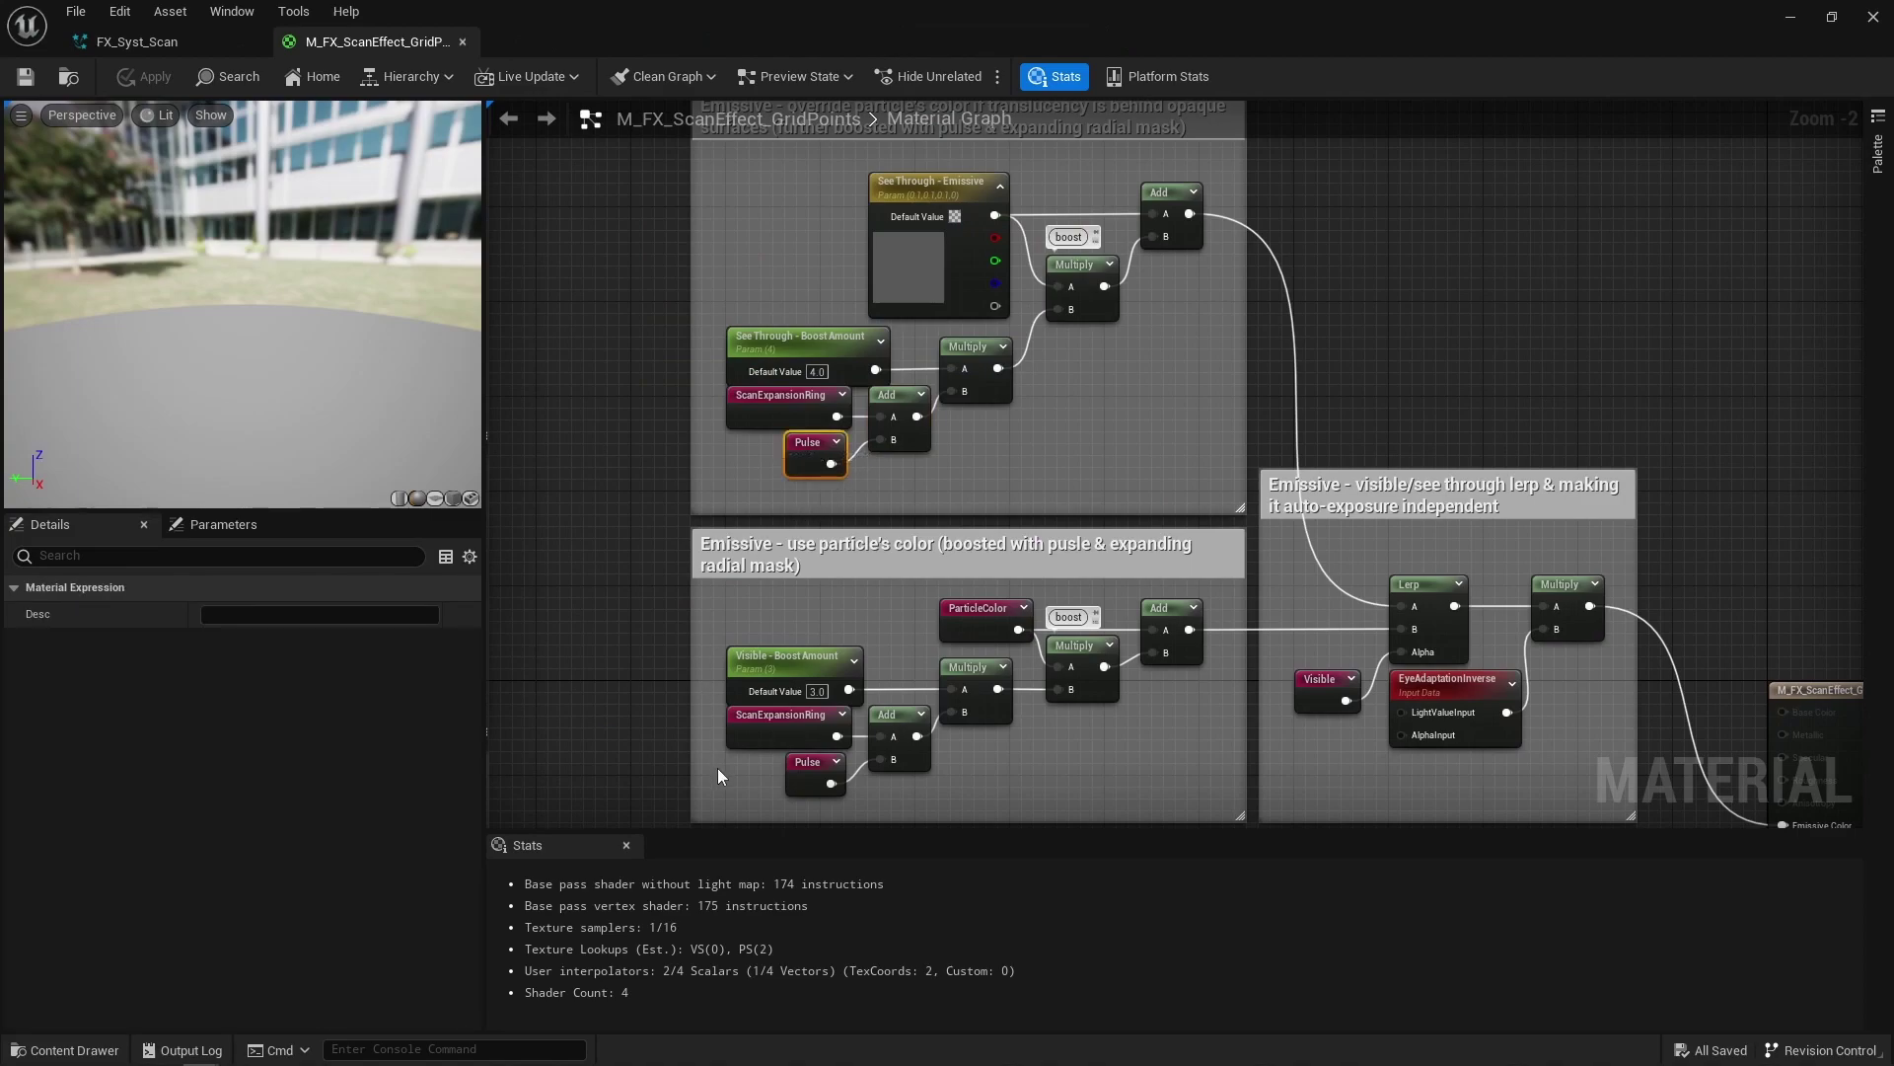
pyautogui.click(837, 782)
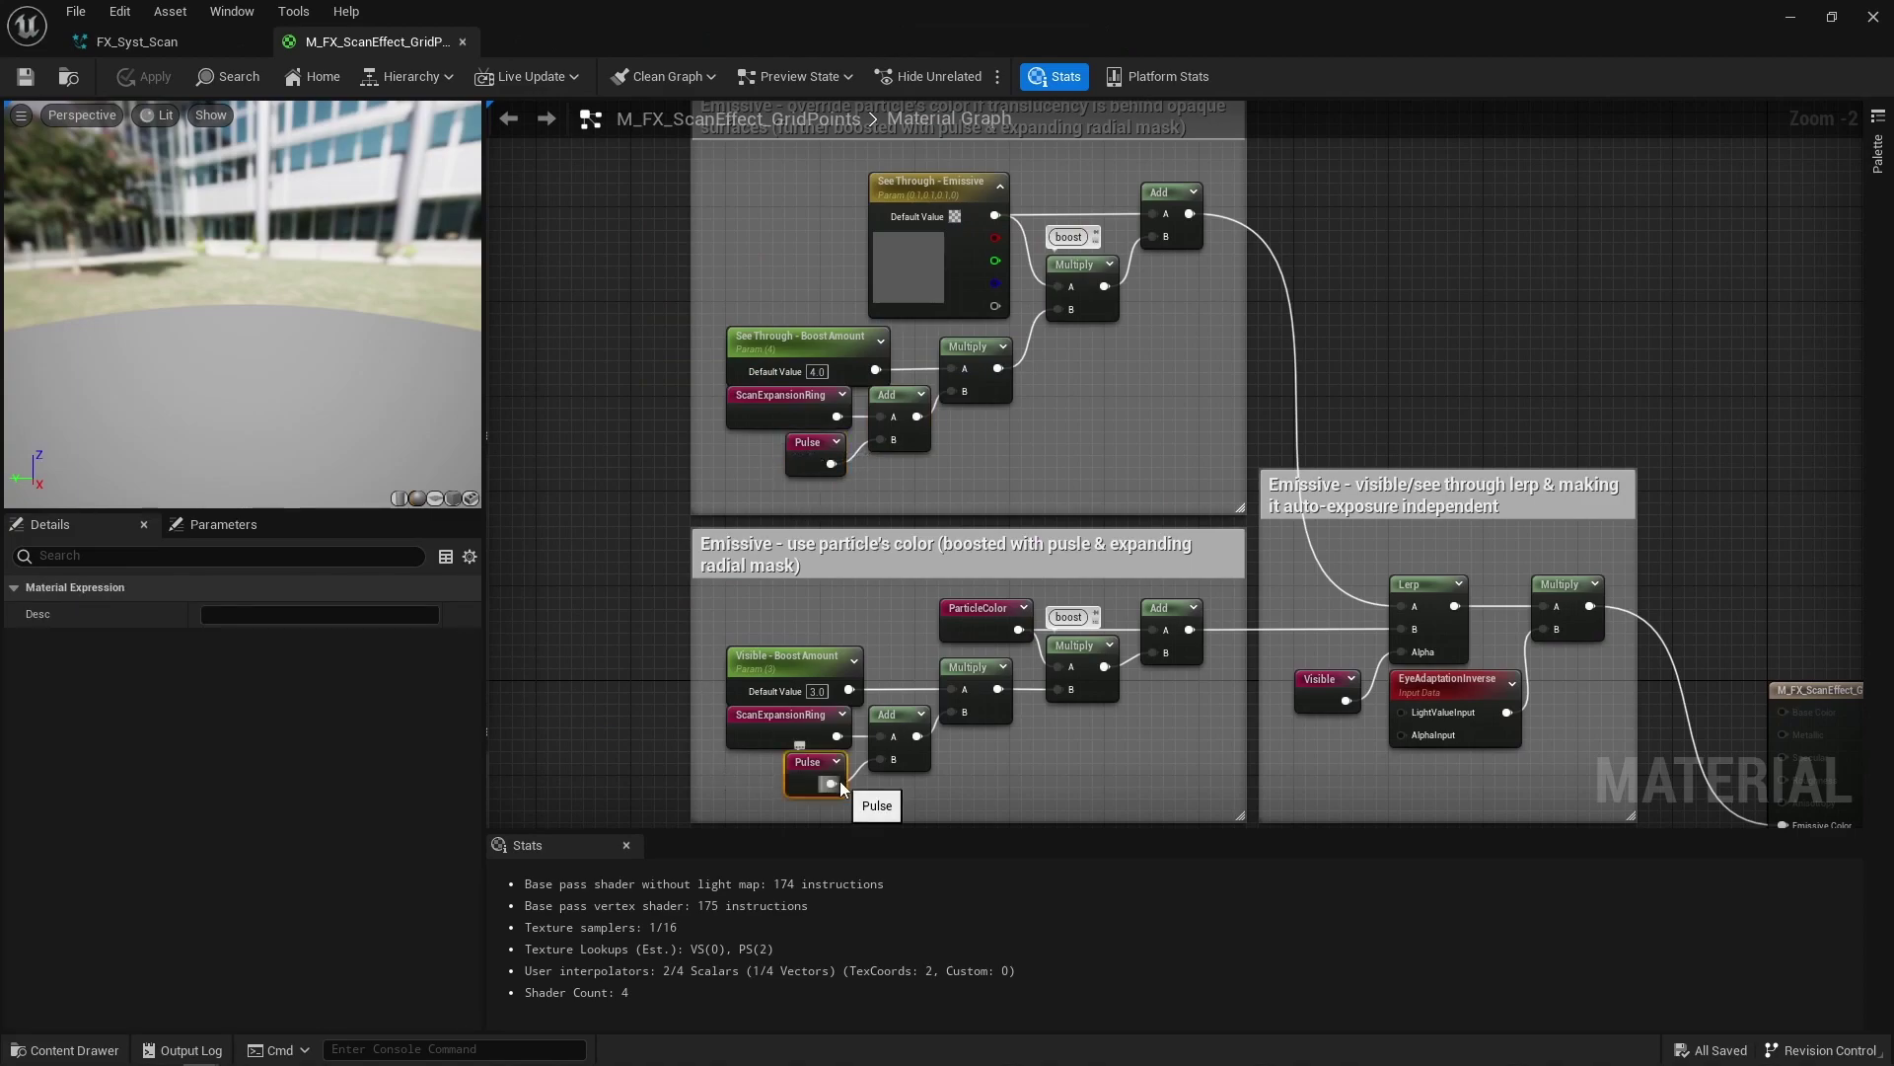
pyautogui.moveTo(1372, 565); pyautogui.dragTo(1363, 260, button='right')
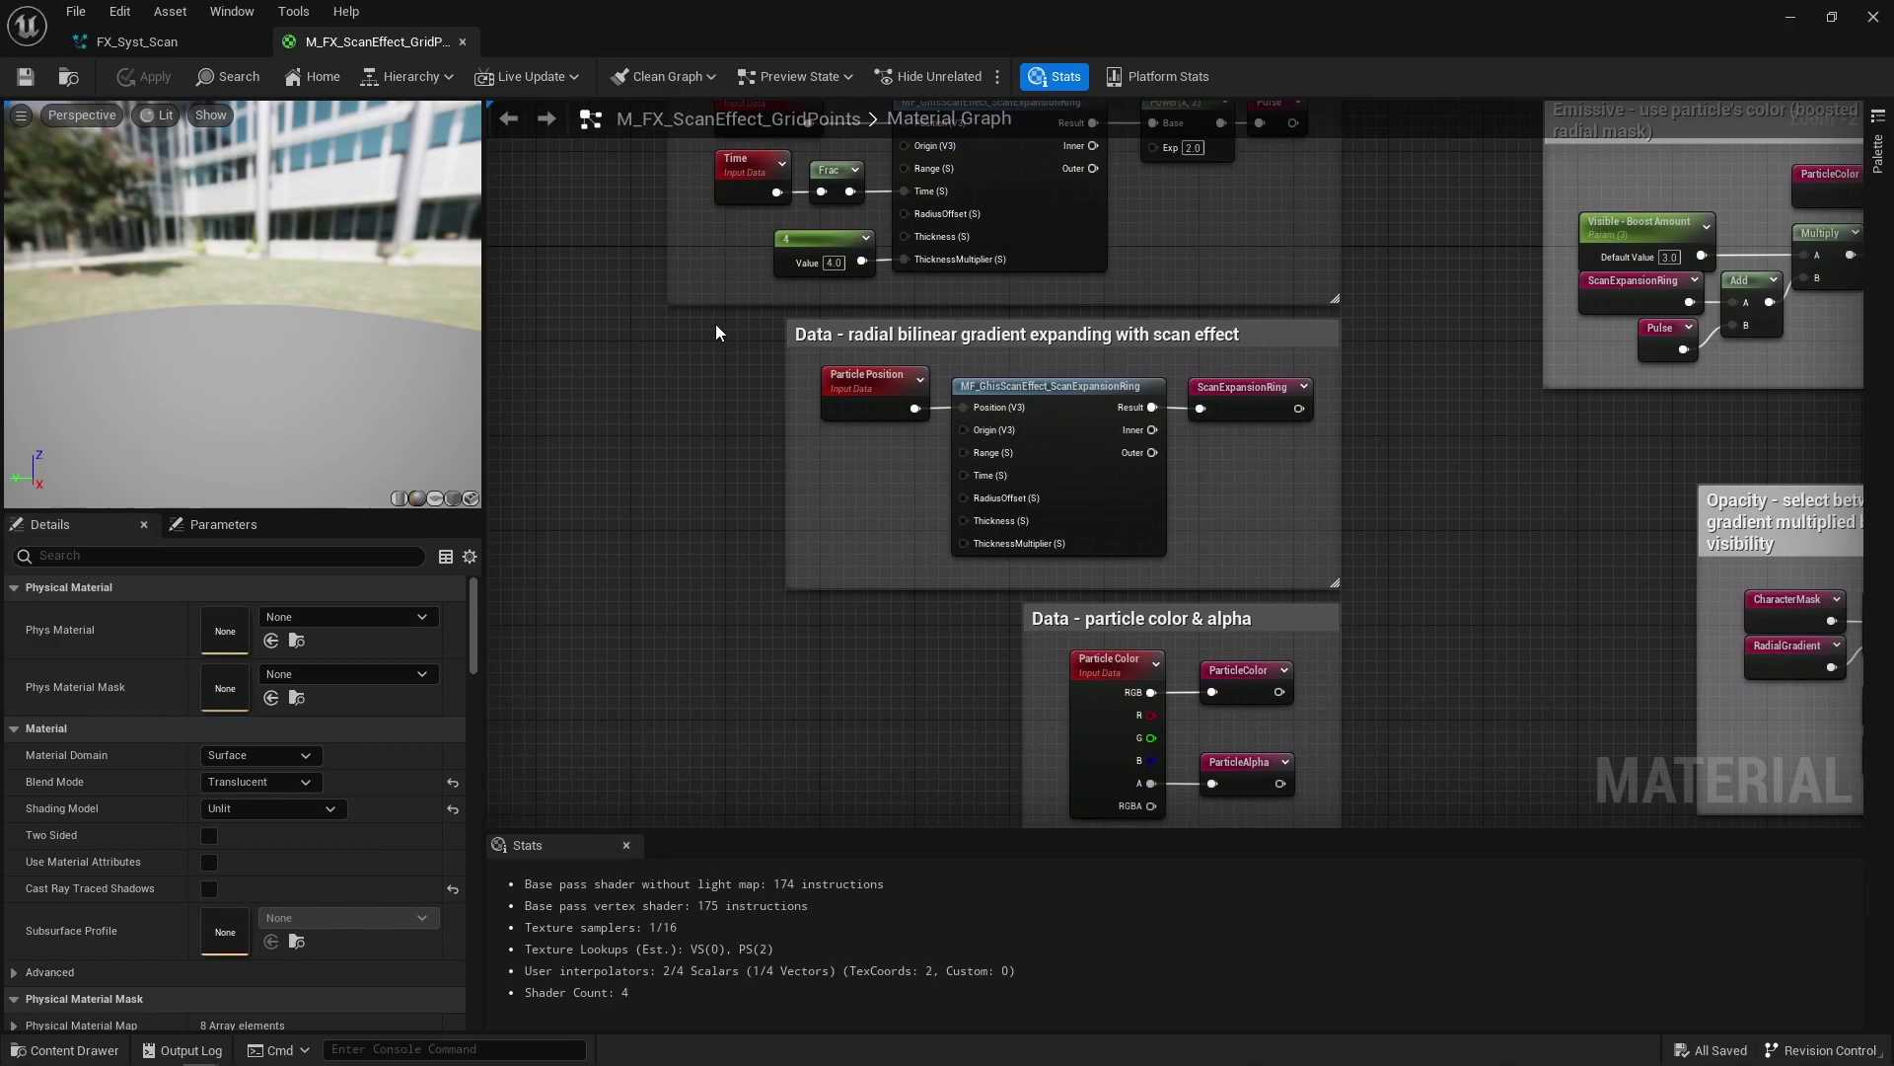
# Step: Examine the radial bilinear gradient expanding with the scan and how ScanExpansionRing feeds both emissive groups
pyautogui.moveTo(717, 333); pyautogui.dragTo(1382, 583)
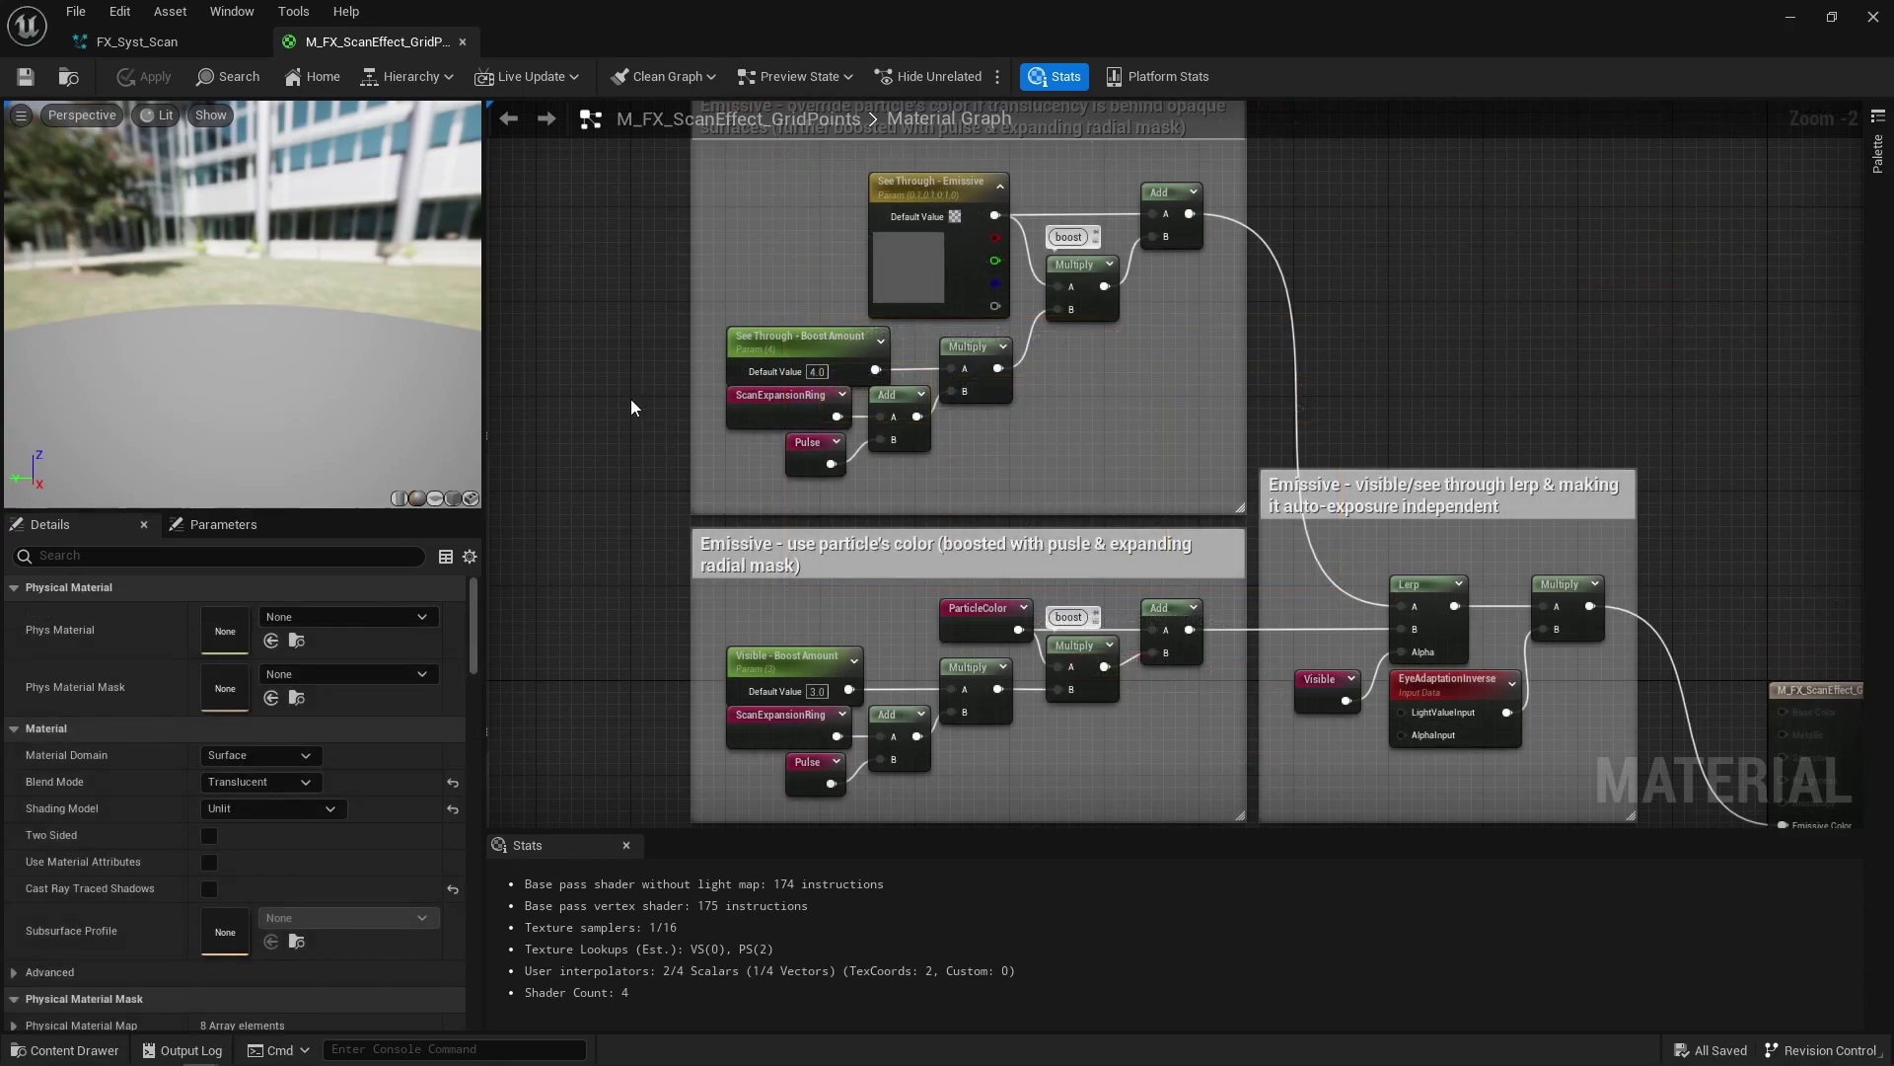
pyautogui.moveTo(631, 400); pyautogui.dragTo(822, 409)
pyautogui.click(790, 735)
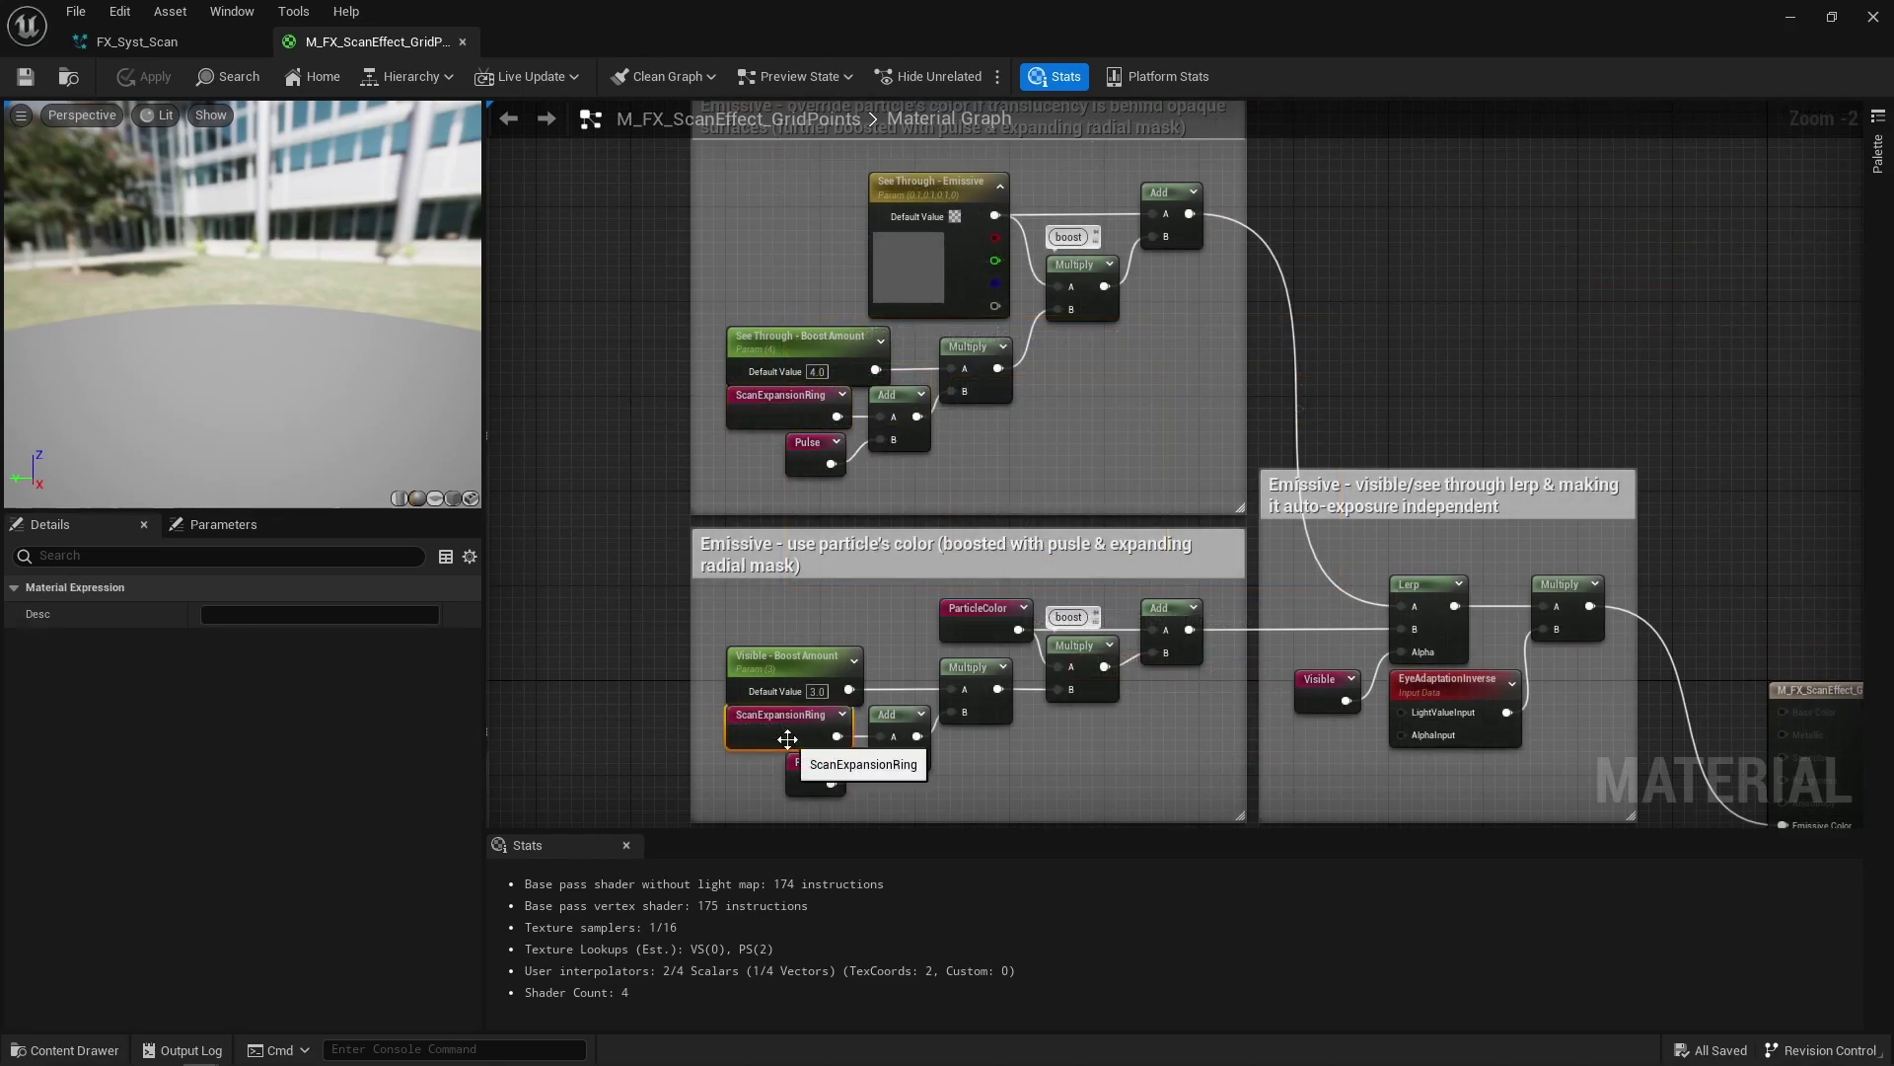
pyautogui.click(991, 767)
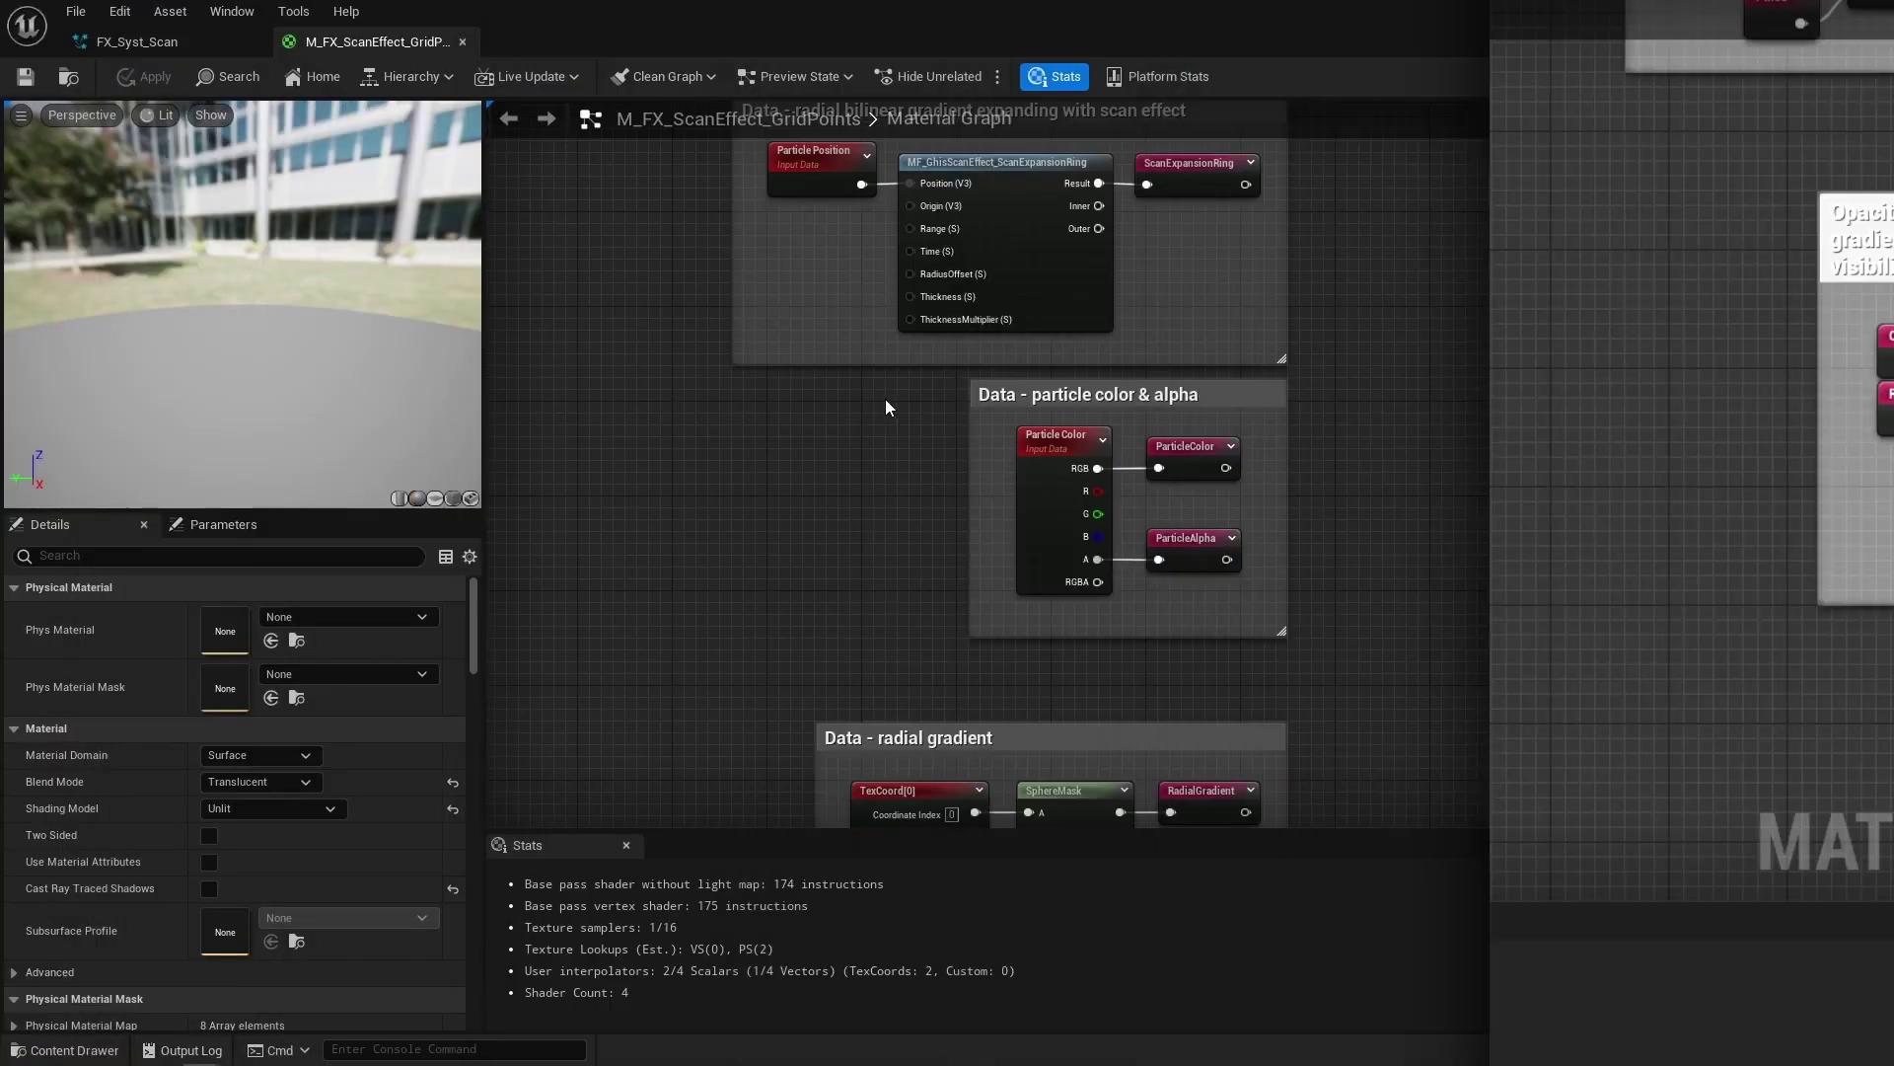
# Step: Examine the particle color and alpha, radial gradient and raytraced box data groups
pyautogui.moveTo(883, 396); pyautogui.dragTo(1285, 666)
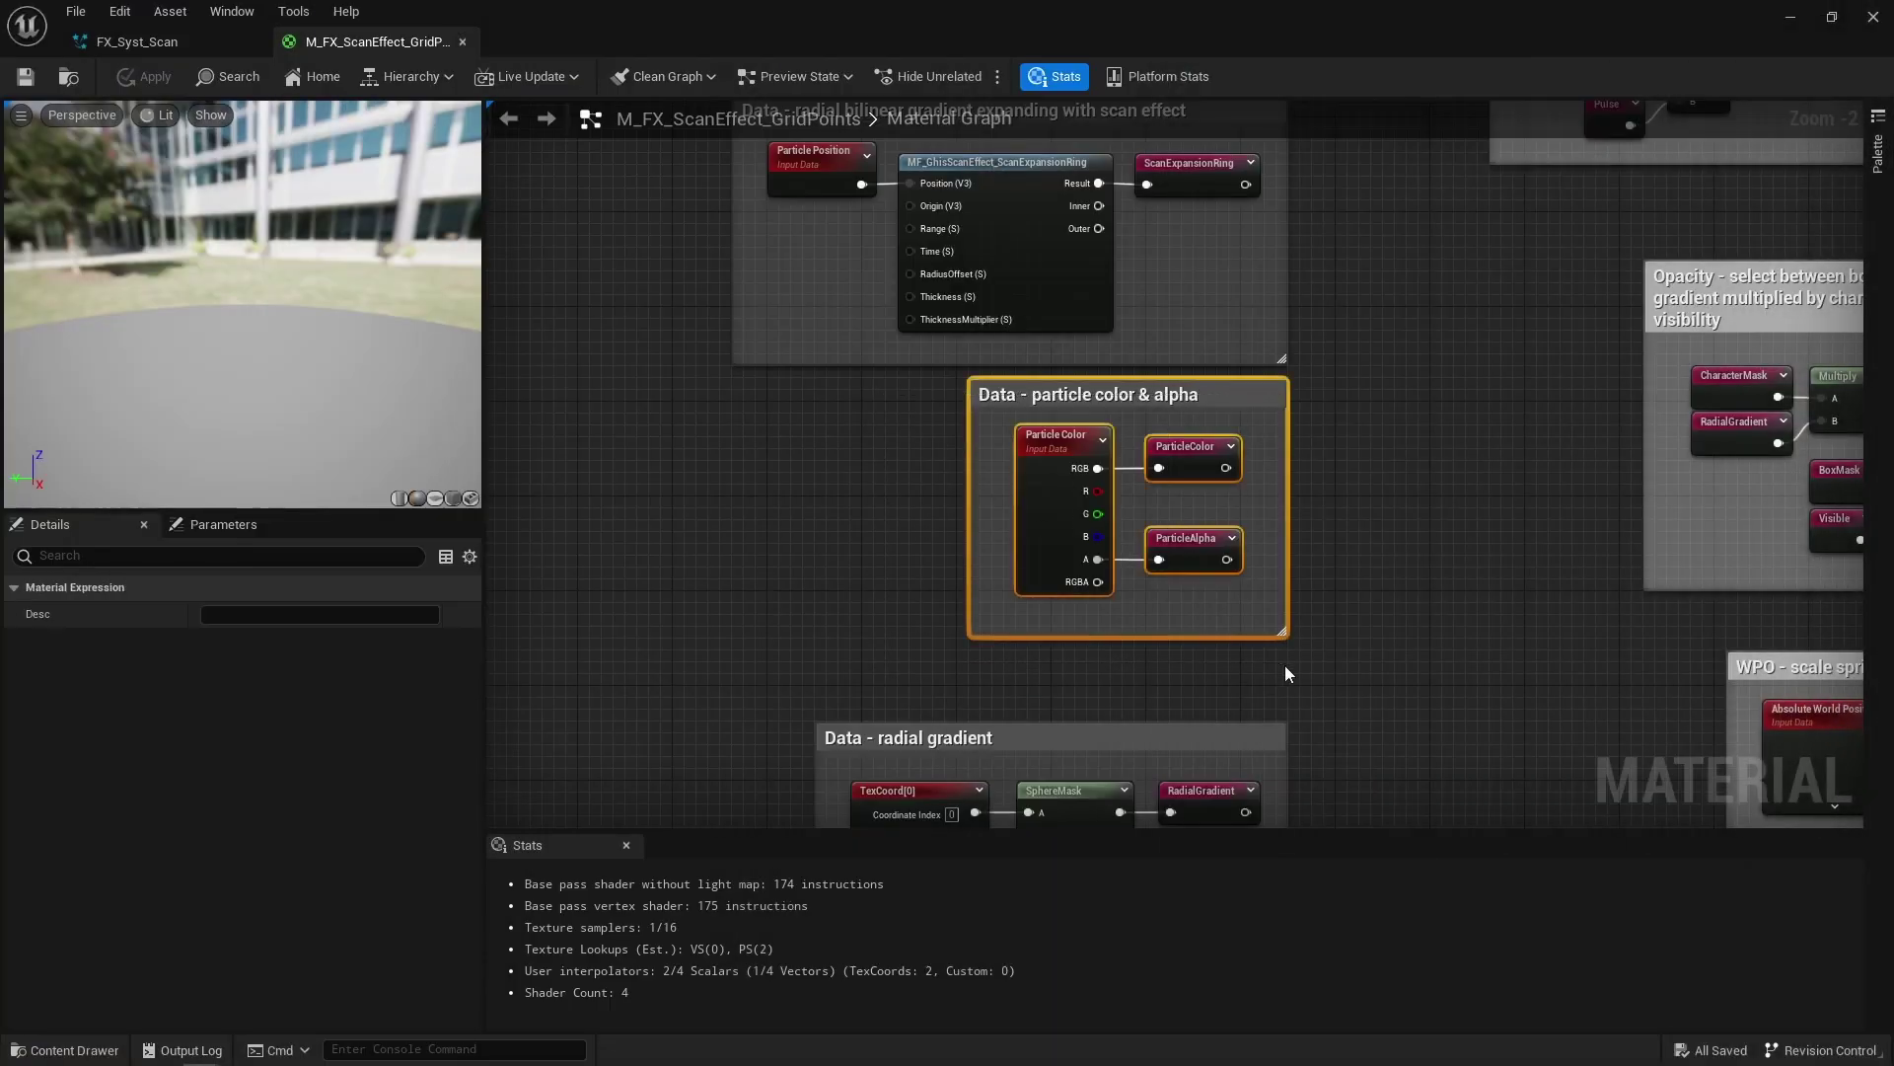
pyautogui.click(1286, 667)
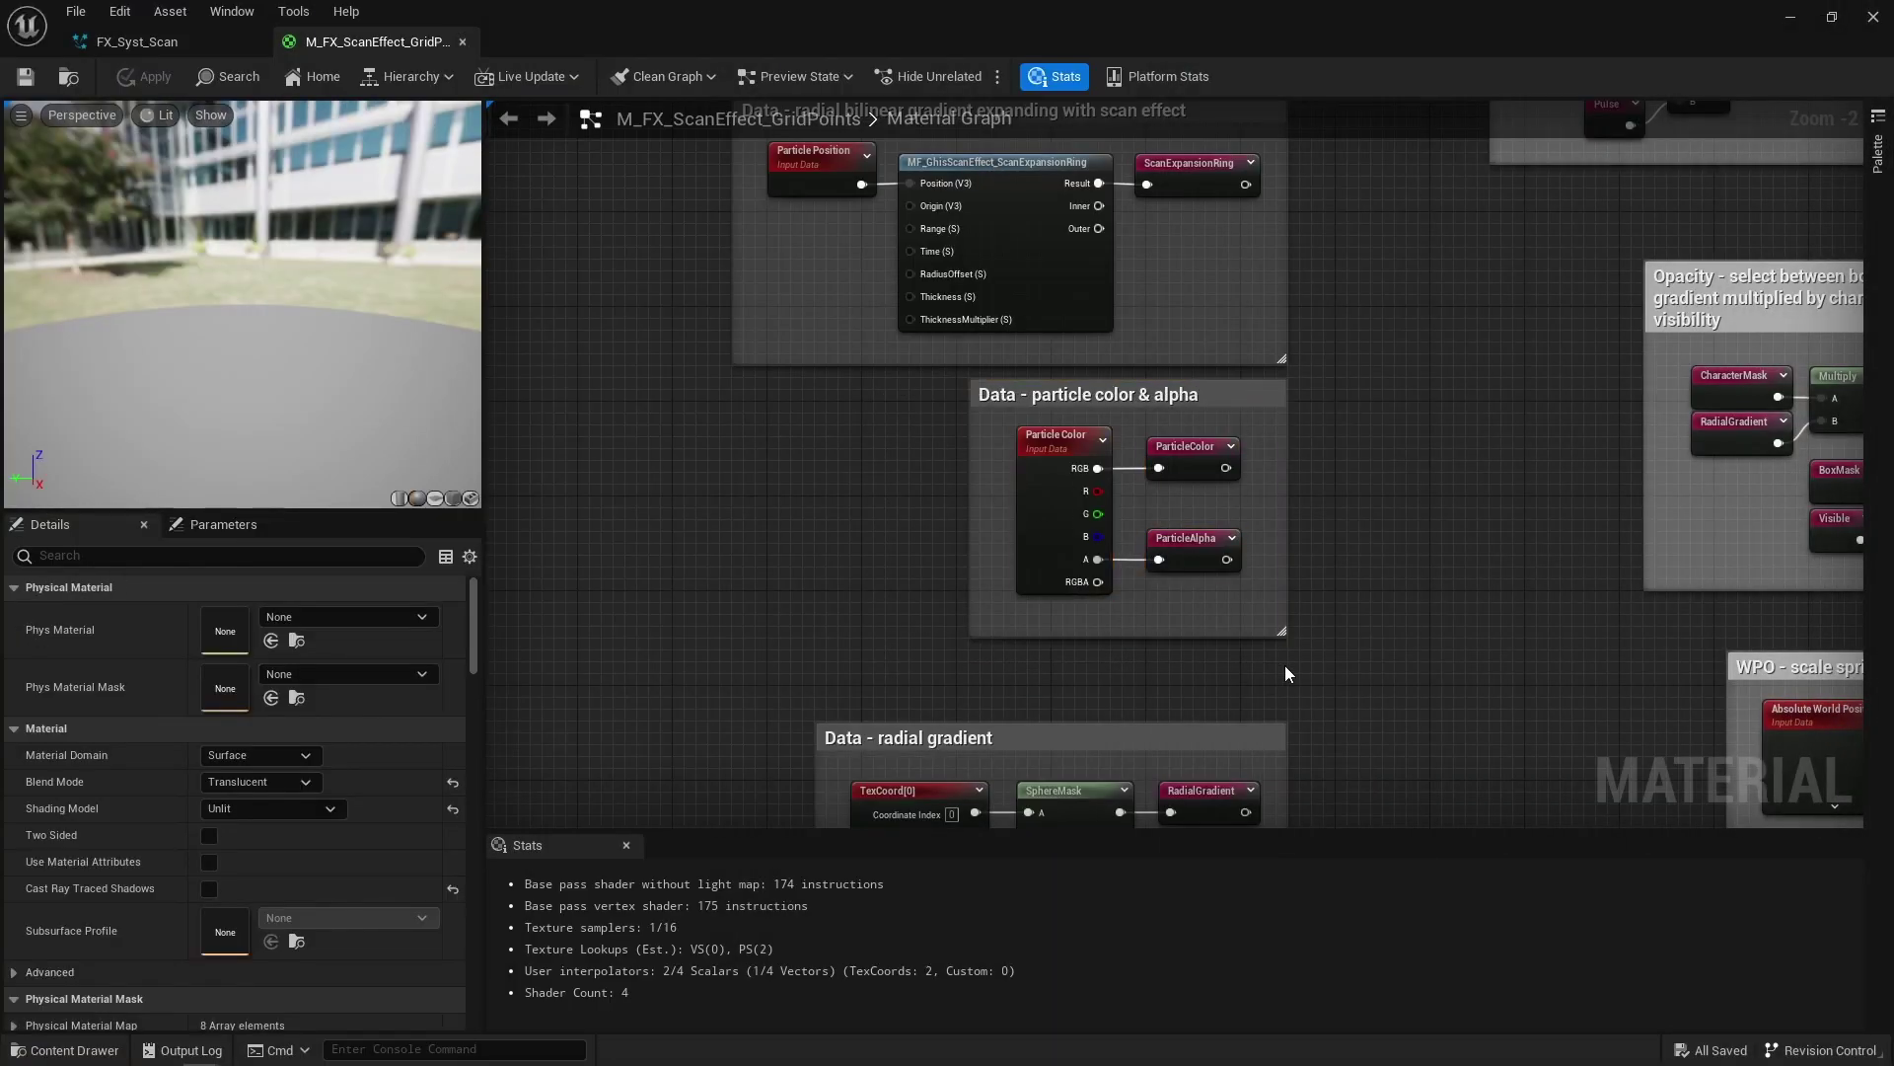
pyautogui.moveTo(1286, 666); pyautogui.dragTo(1280, 358, button='right')
pyautogui.moveTo(767, 374); pyautogui.dragTo(1312, 612)
pyautogui.click(1312, 612)
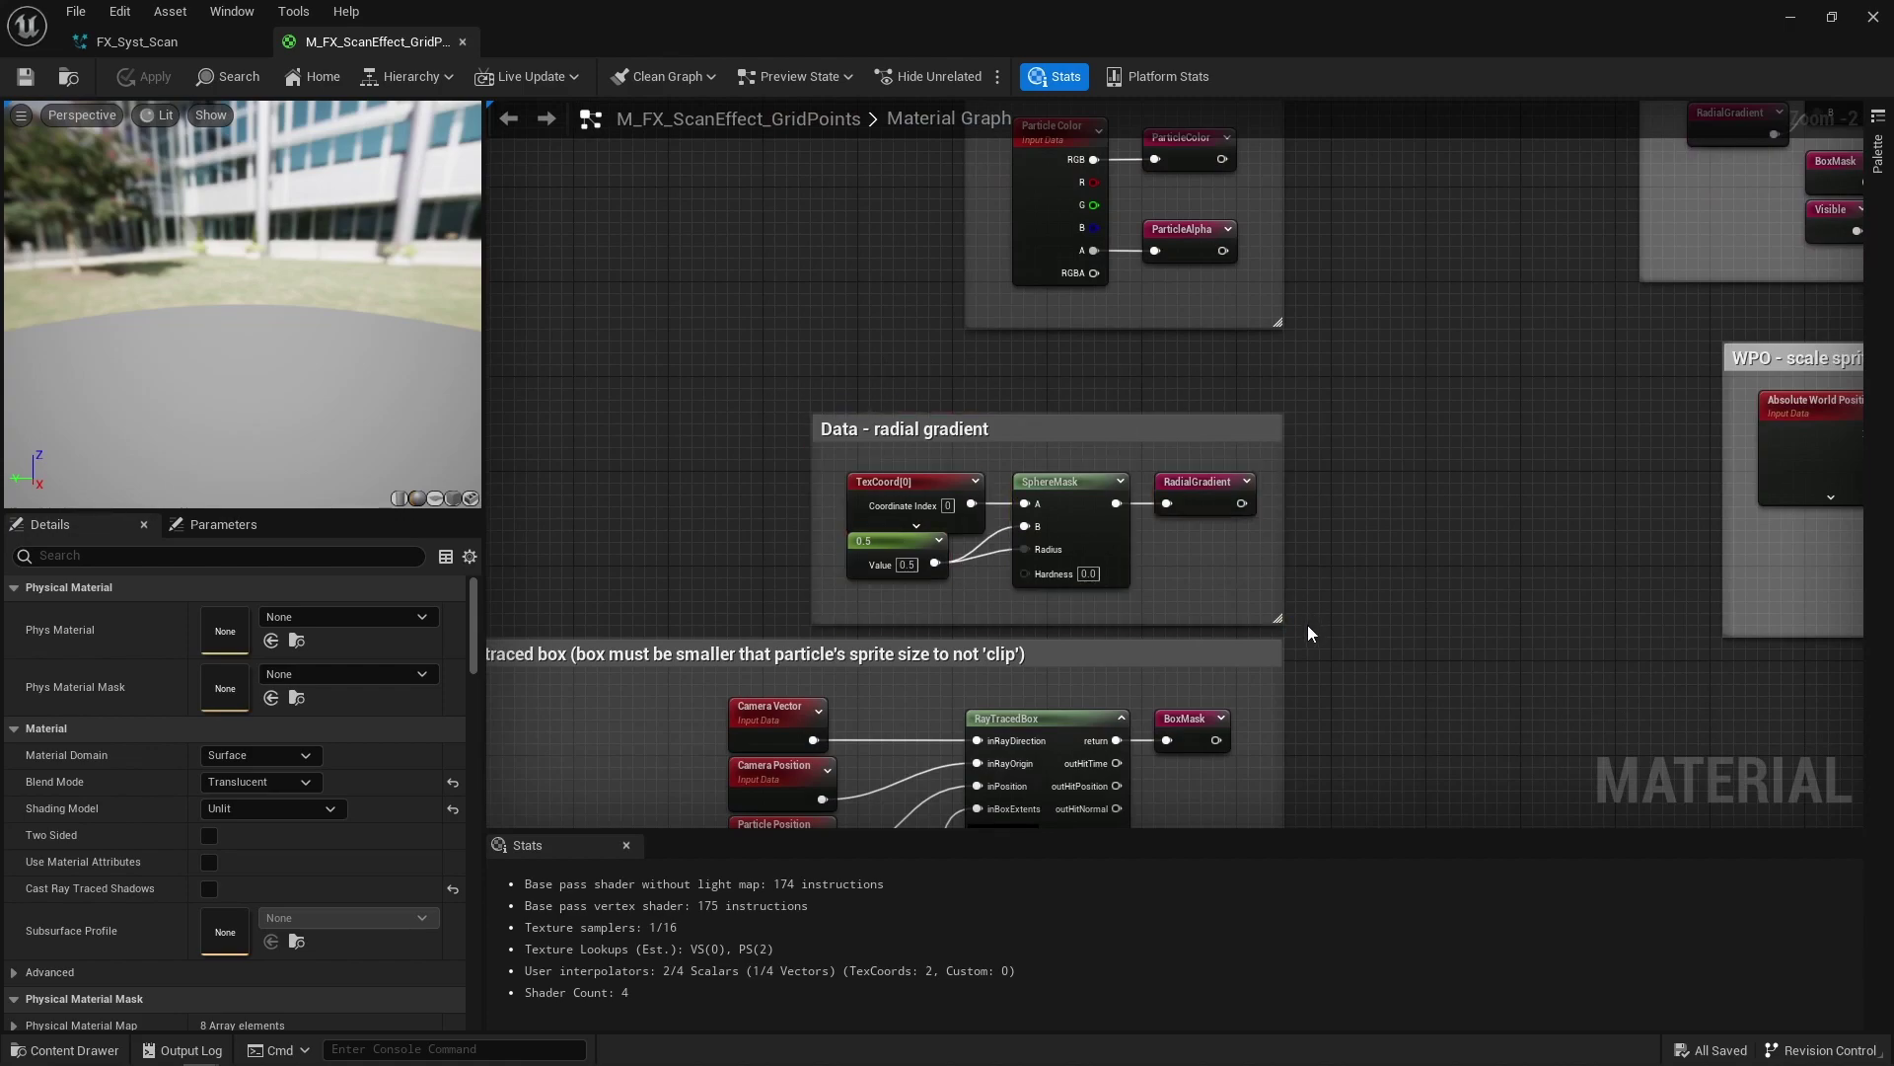
pyautogui.moveTo(1307, 628); pyautogui.dragTo(1510, 282, button='right')
pyautogui.click(1223, 439)
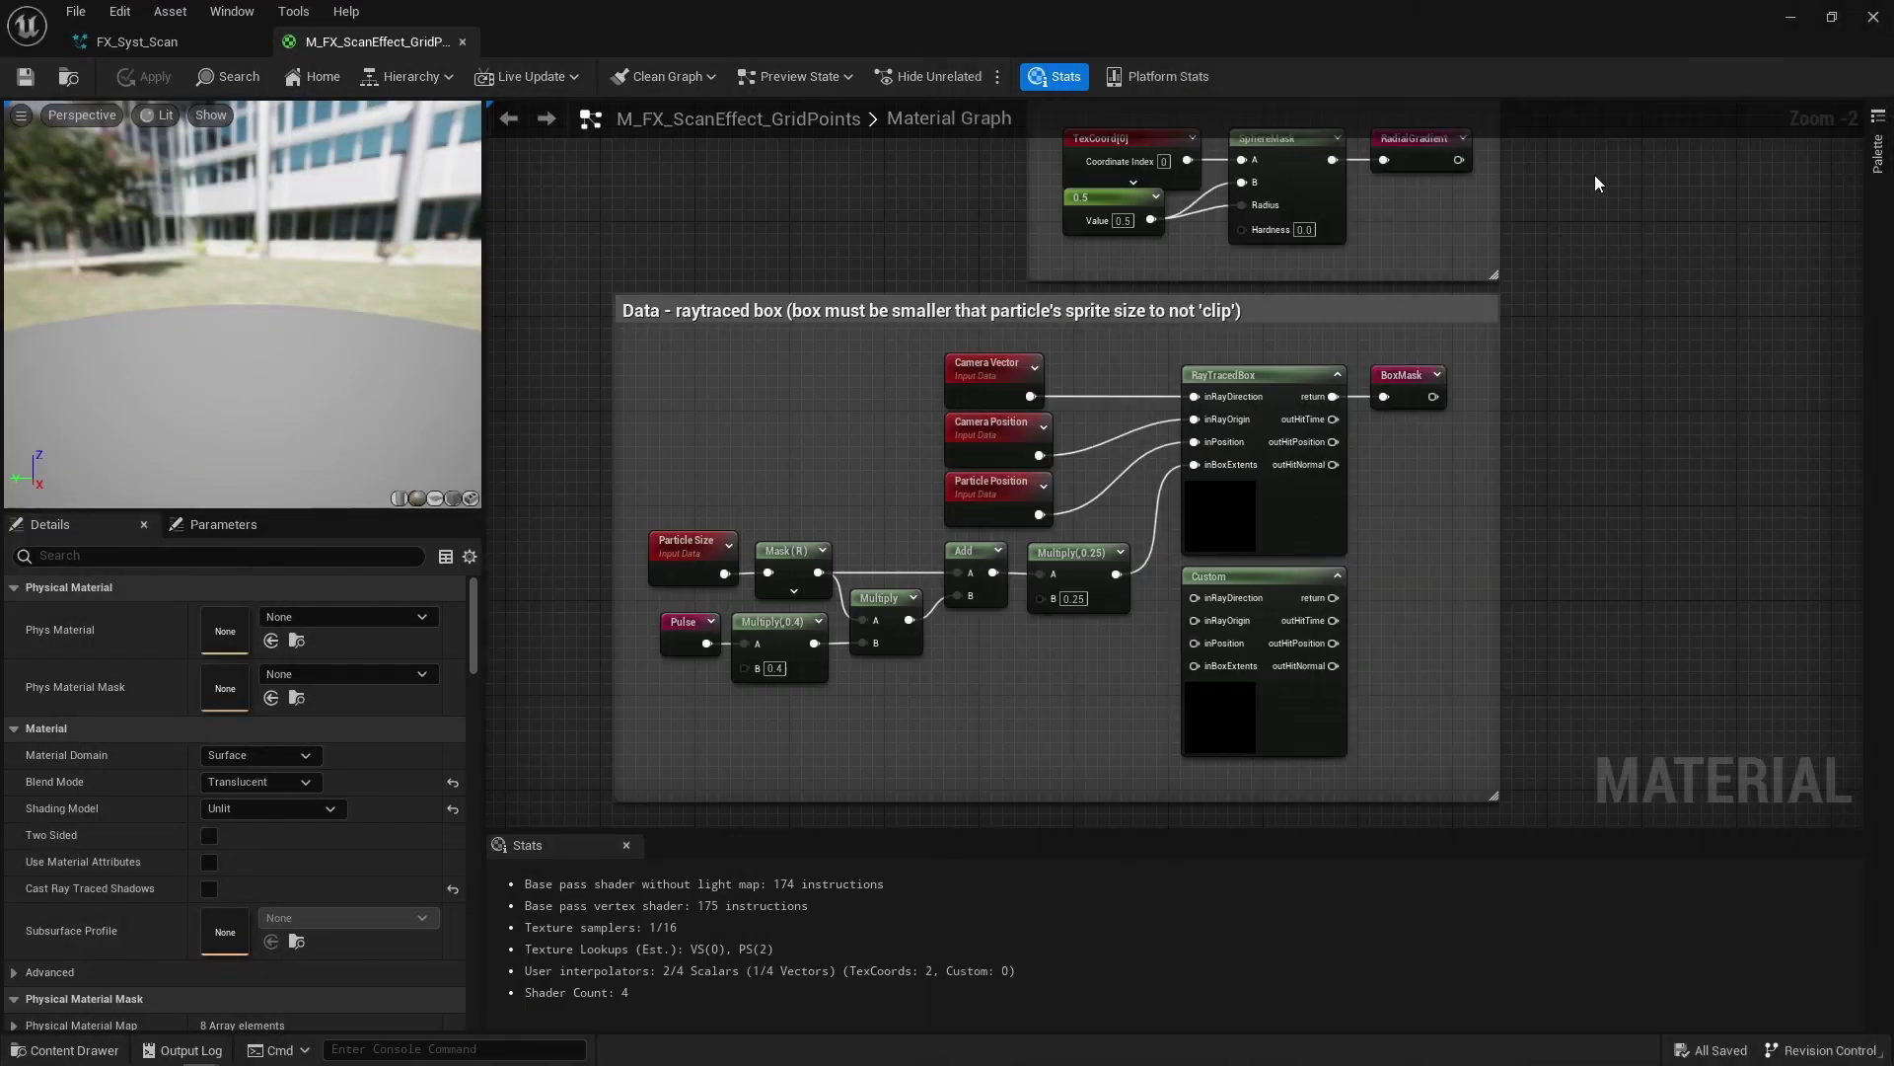
# Step: Survey the whole material graph, comparing the column of data groups with the emissive, opacity and WPO groups
pyautogui.moveTo(1595, 175); pyautogui.dragTo(1490, 645, button='right')
pyautogui.scroll(-6, 1439, 624)
pyautogui.moveTo(1146, 174); pyautogui.dragTo(1434, 833)
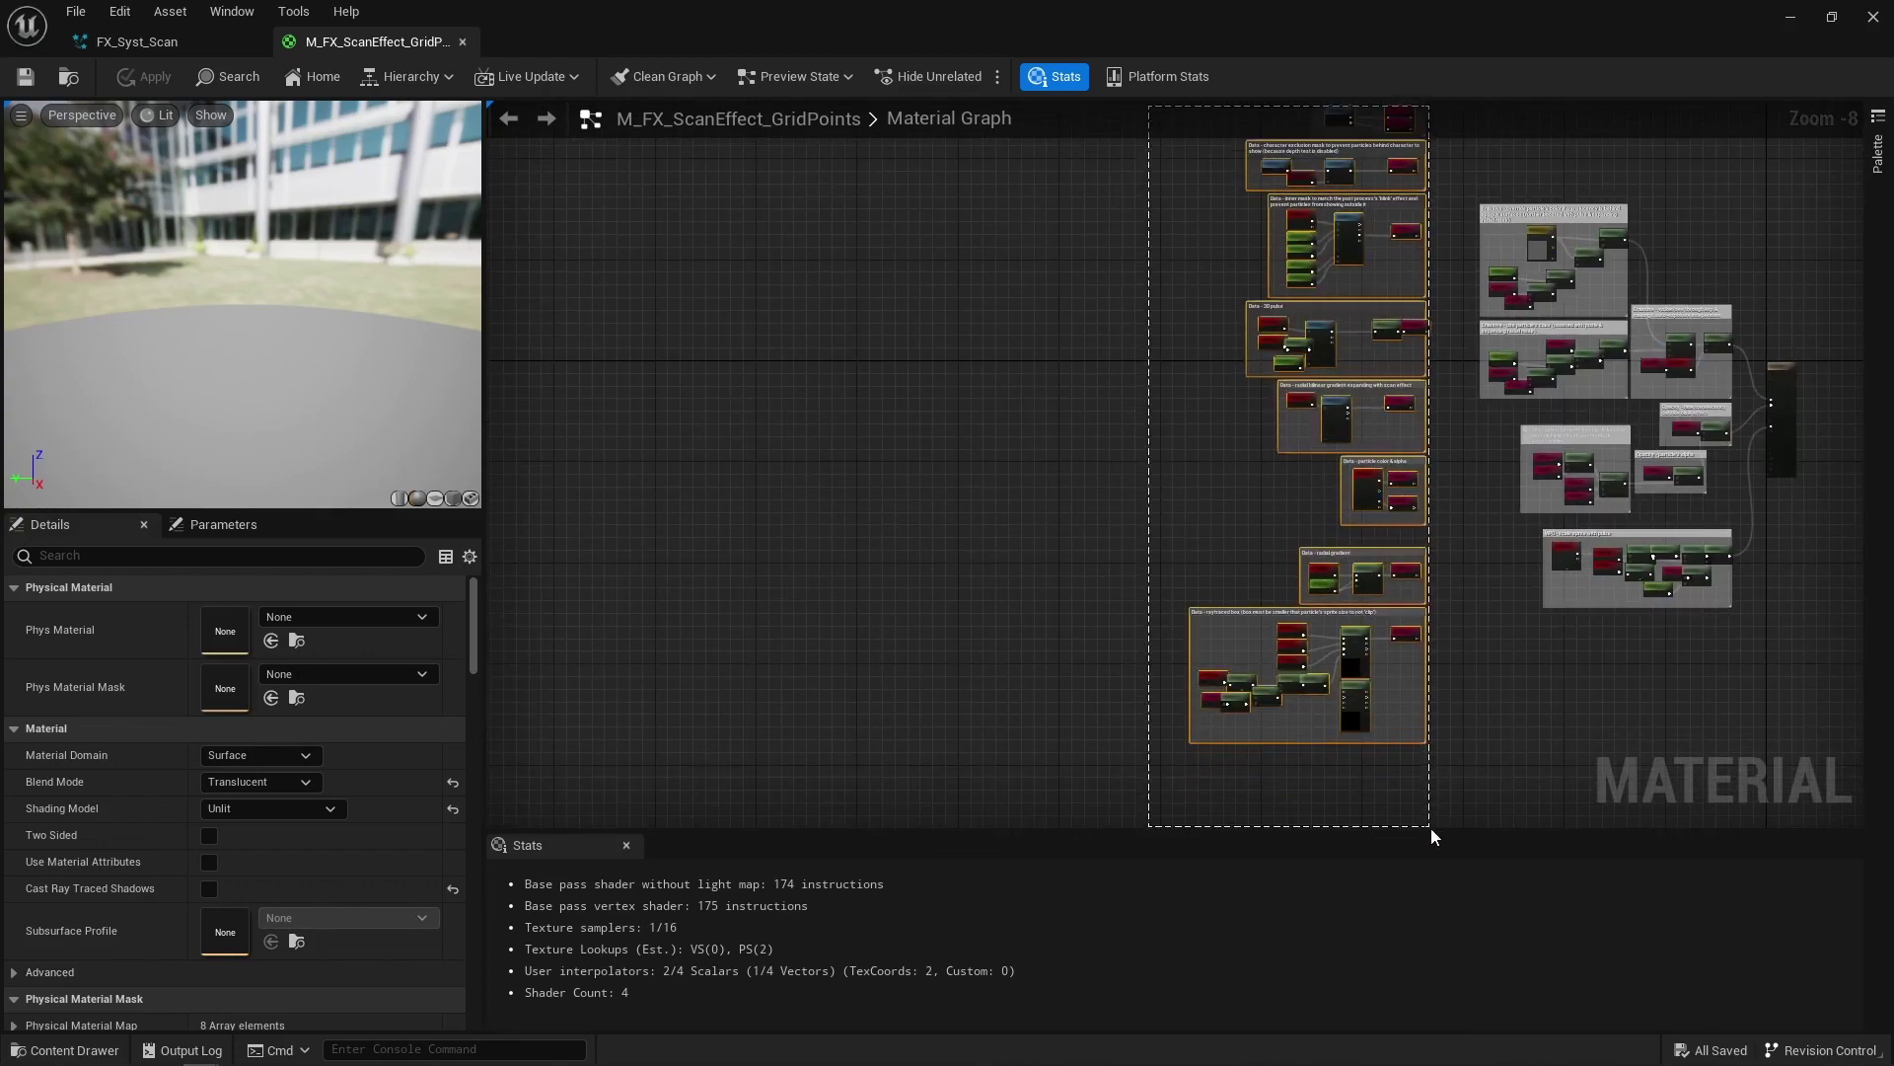
pyautogui.click(1495, 503)
pyautogui.moveTo(1495, 503); pyautogui.dragTo(1084, 582, button='right')
pyautogui.scroll(1, 1104, 503)
pyautogui.moveTo(1069, 186); pyautogui.dragTo(1348, 765)
pyautogui.click(1422, 681)
# Step: Examine how the emissive Lerp uses Visible to choose between the boosted particle color and the See Through - Emissive color
pyautogui.scroll(5, 1172, 363)
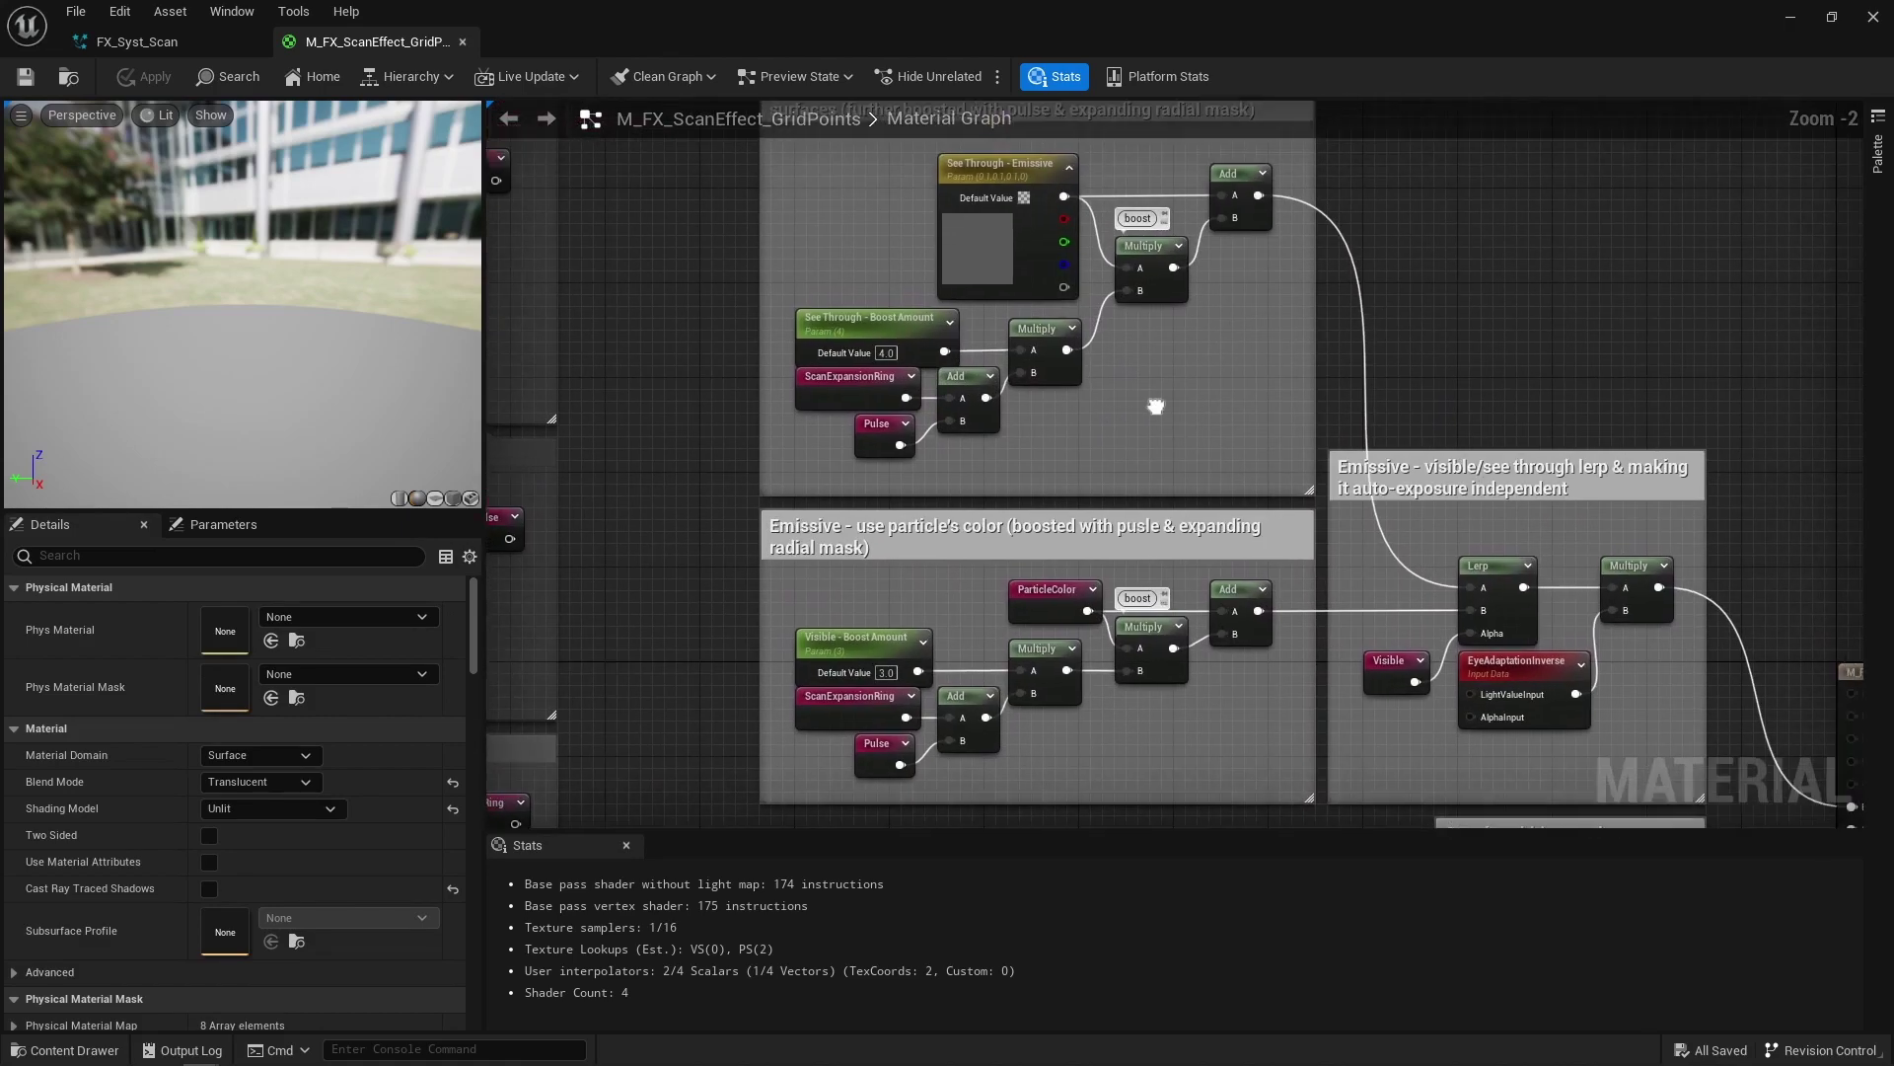
pyautogui.moveTo(1147, 415); pyautogui.dragTo(1120, 435, button='right')
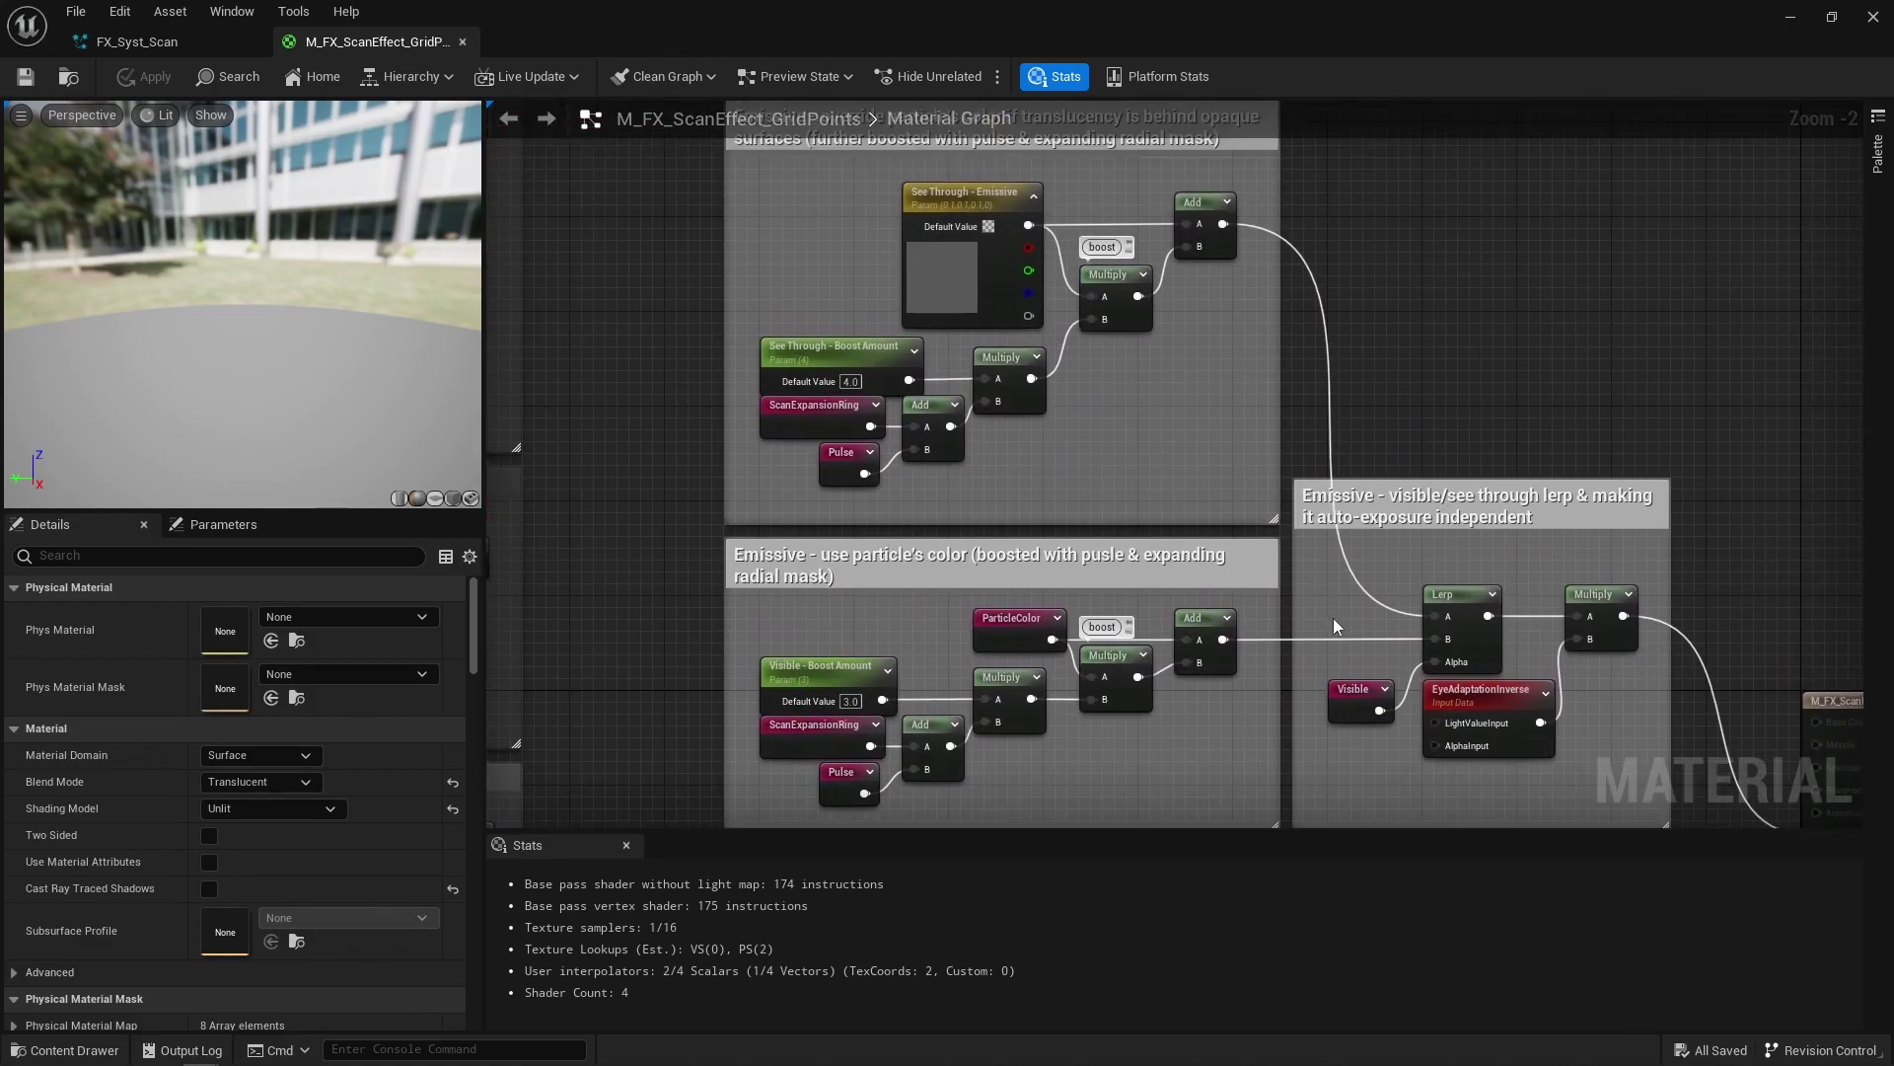
pyautogui.click(1357, 696)
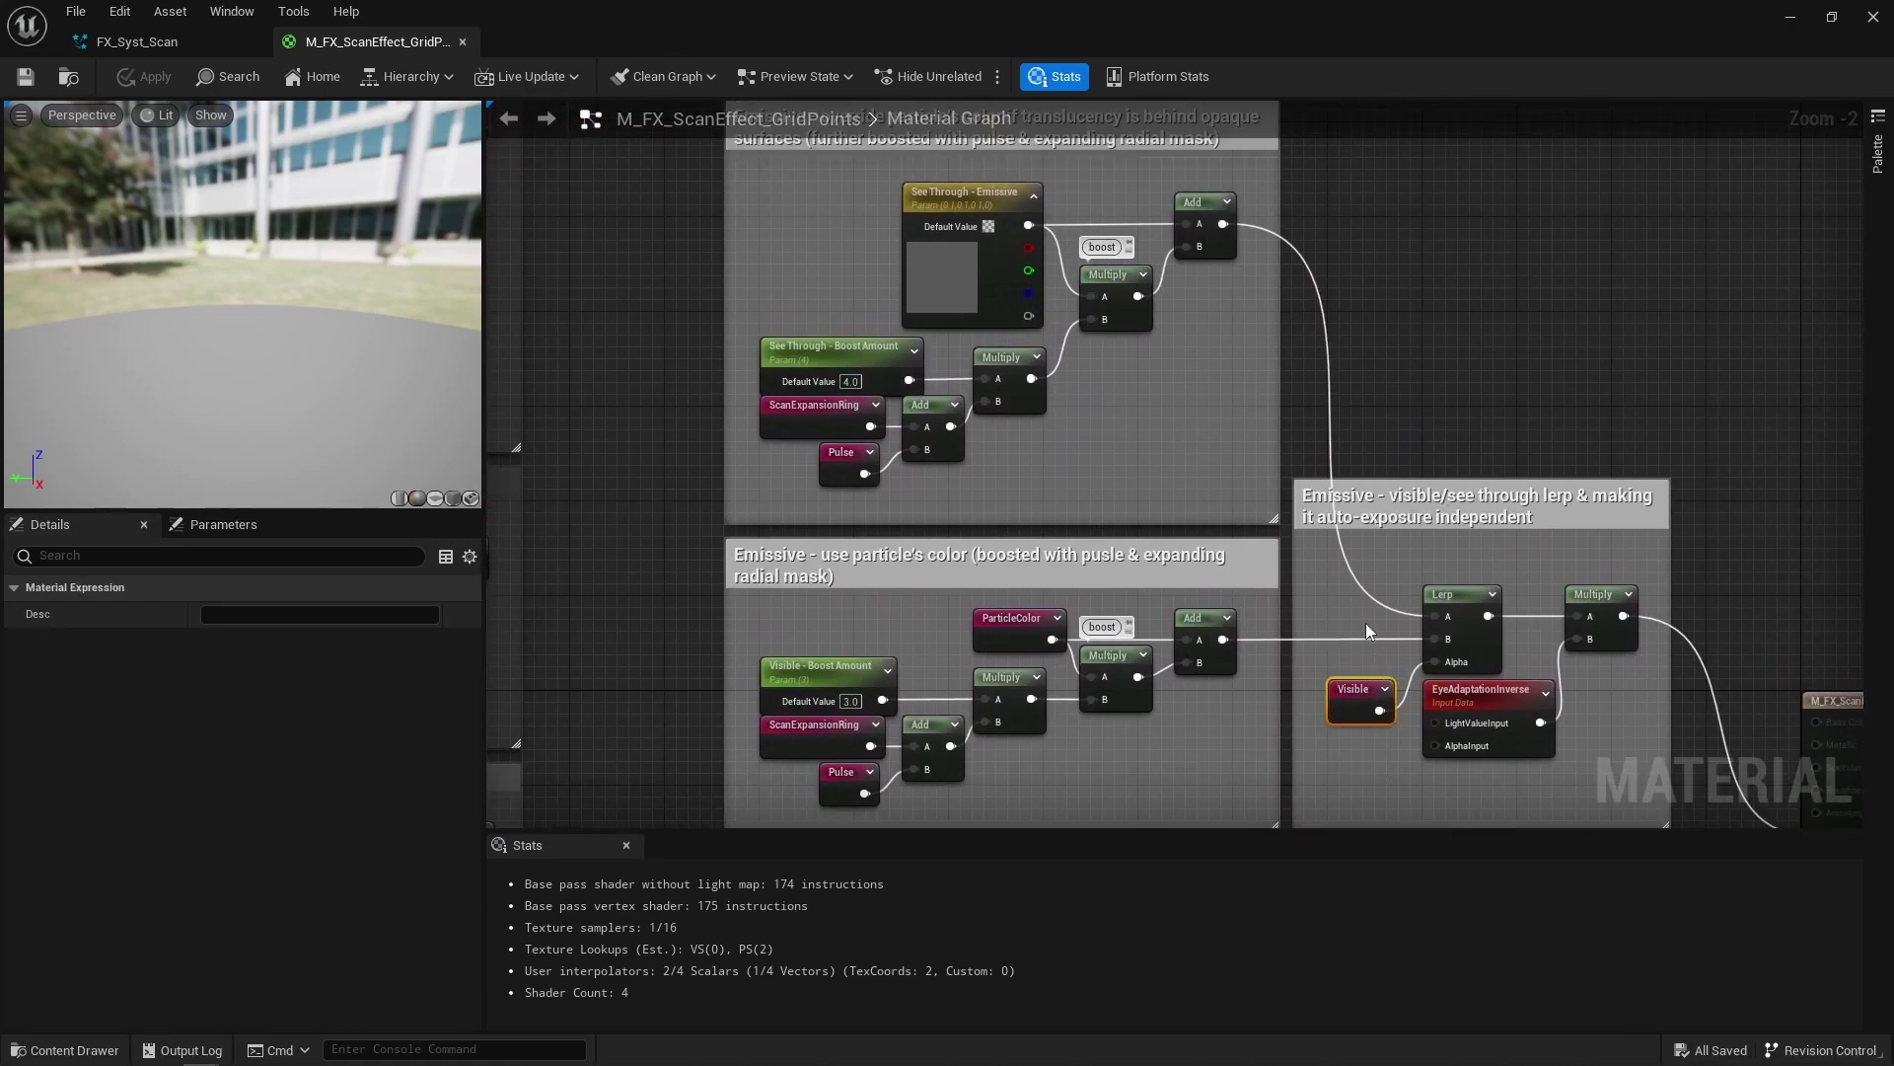
pyautogui.moveTo(1174, 742); pyautogui.dragTo(985, 795)
pyautogui.click(985, 796)
pyautogui.click(850, 784)
pyautogui.click(1243, 726)
pyautogui.click(1442, 598)
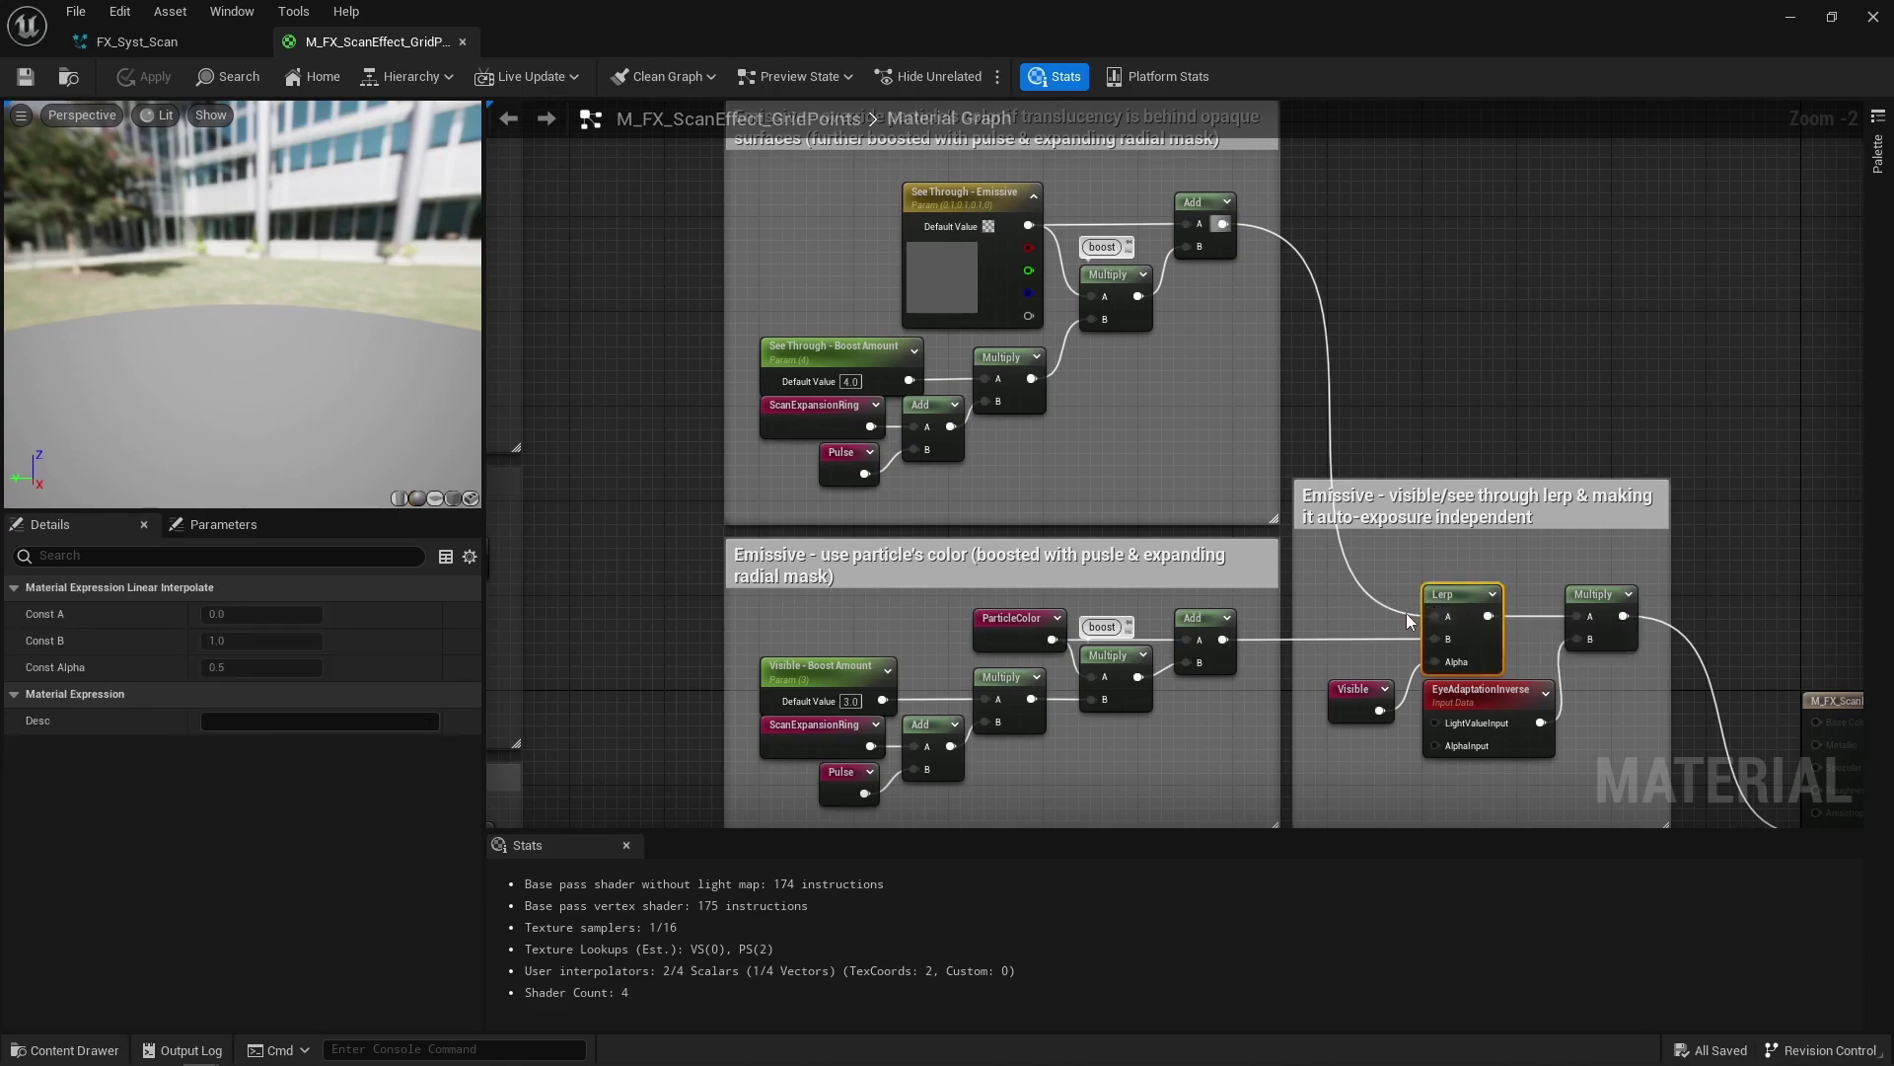
pyautogui.click(1237, 298)
pyautogui.moveTo(821, 189); pyautogui.dragTo(829, 193)
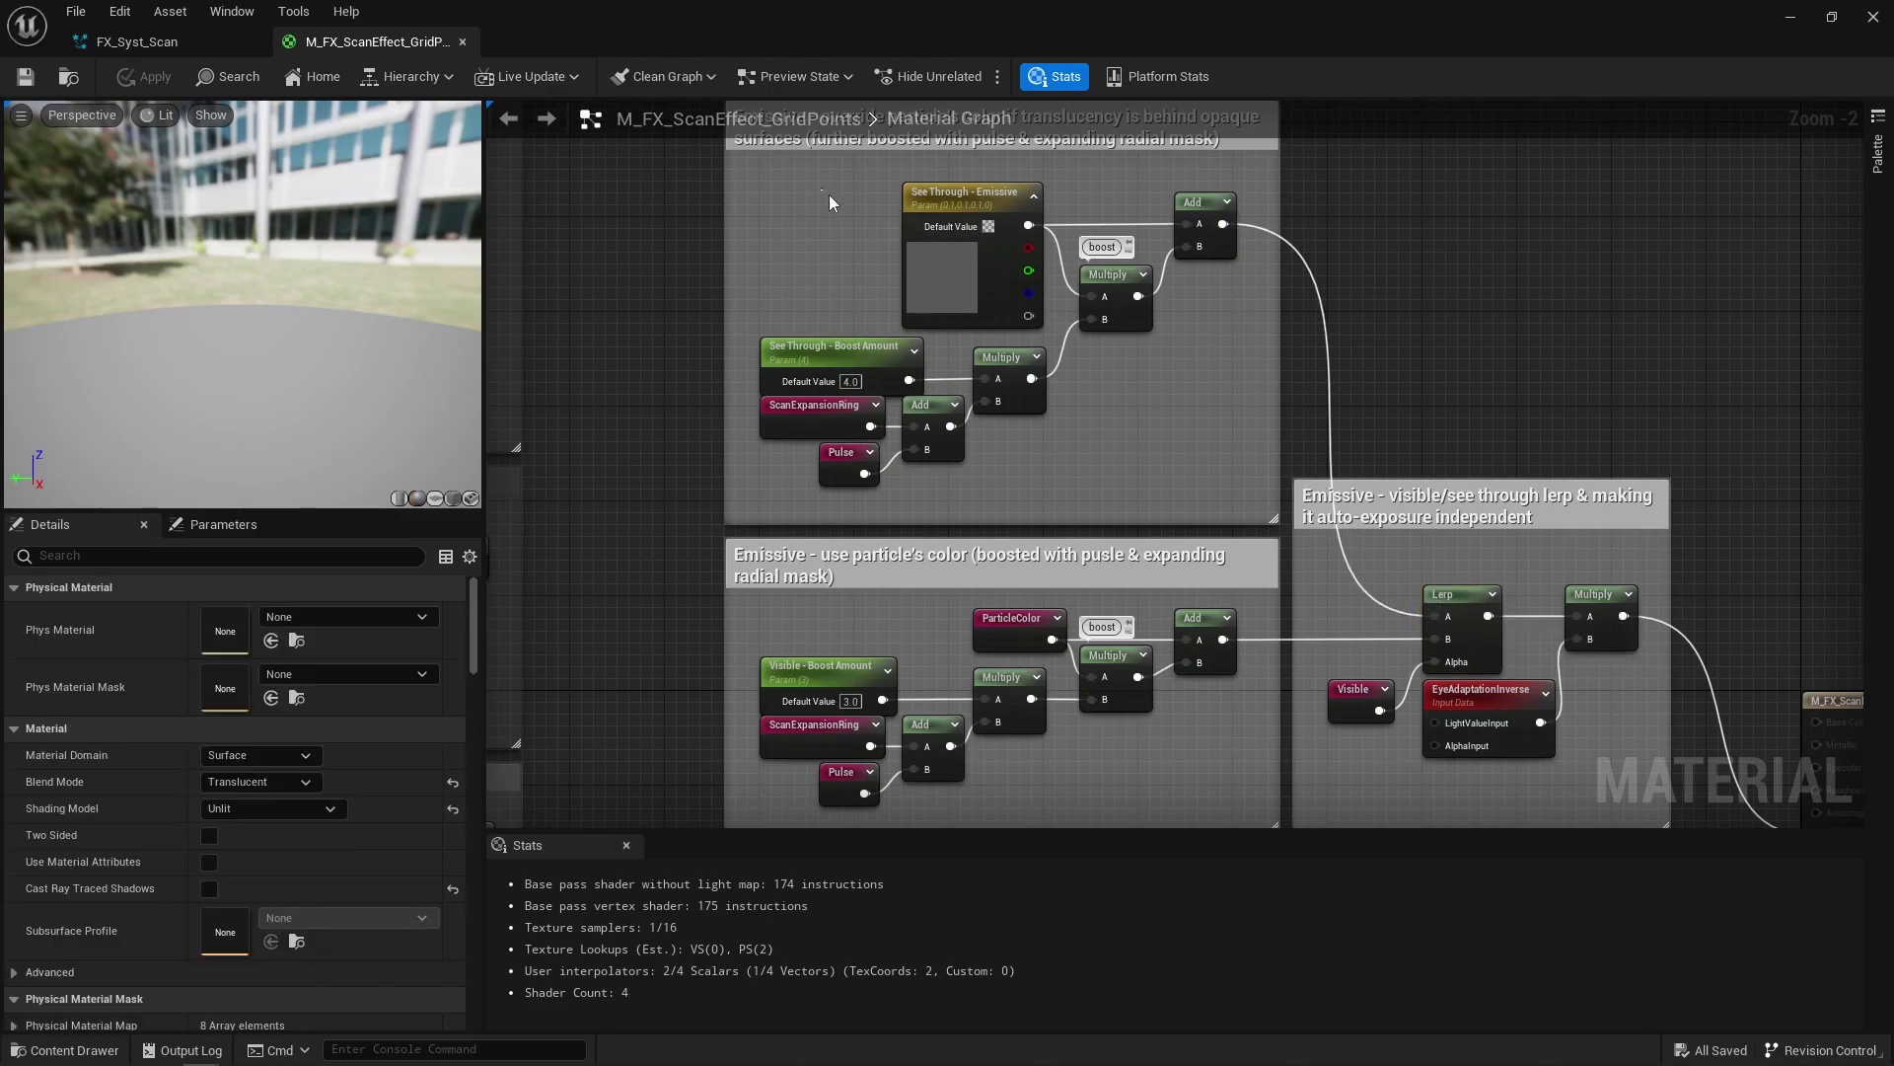
pyautogui.click(963, 268)
pyautogui.moveTo(1084, 472); pyautogui.dragTo(880, 354)
pyautogui.click(1091, 442)
# Step: Examine the opacity groups that combine BoxMask, RadialGradient, CharacterMask, Visible, ParticleAlpha and BlinkMask
pyautogui.moveTo(1313, 712); pyautogui.dragTo(1143, 142, button='right')
pyautogui.moveTo(926, 630); pyautogui.dragTo(967, 630)
pyautogui.click(967, 629)
pyautogui.click(893, 552)
pyautogui.moveTo(826, 599); pyautogui.dragTo(1094, 399, button='right')
pyautogui.moveTo(1479, 155); pyautogui.dragTo(902, 691, button='right')
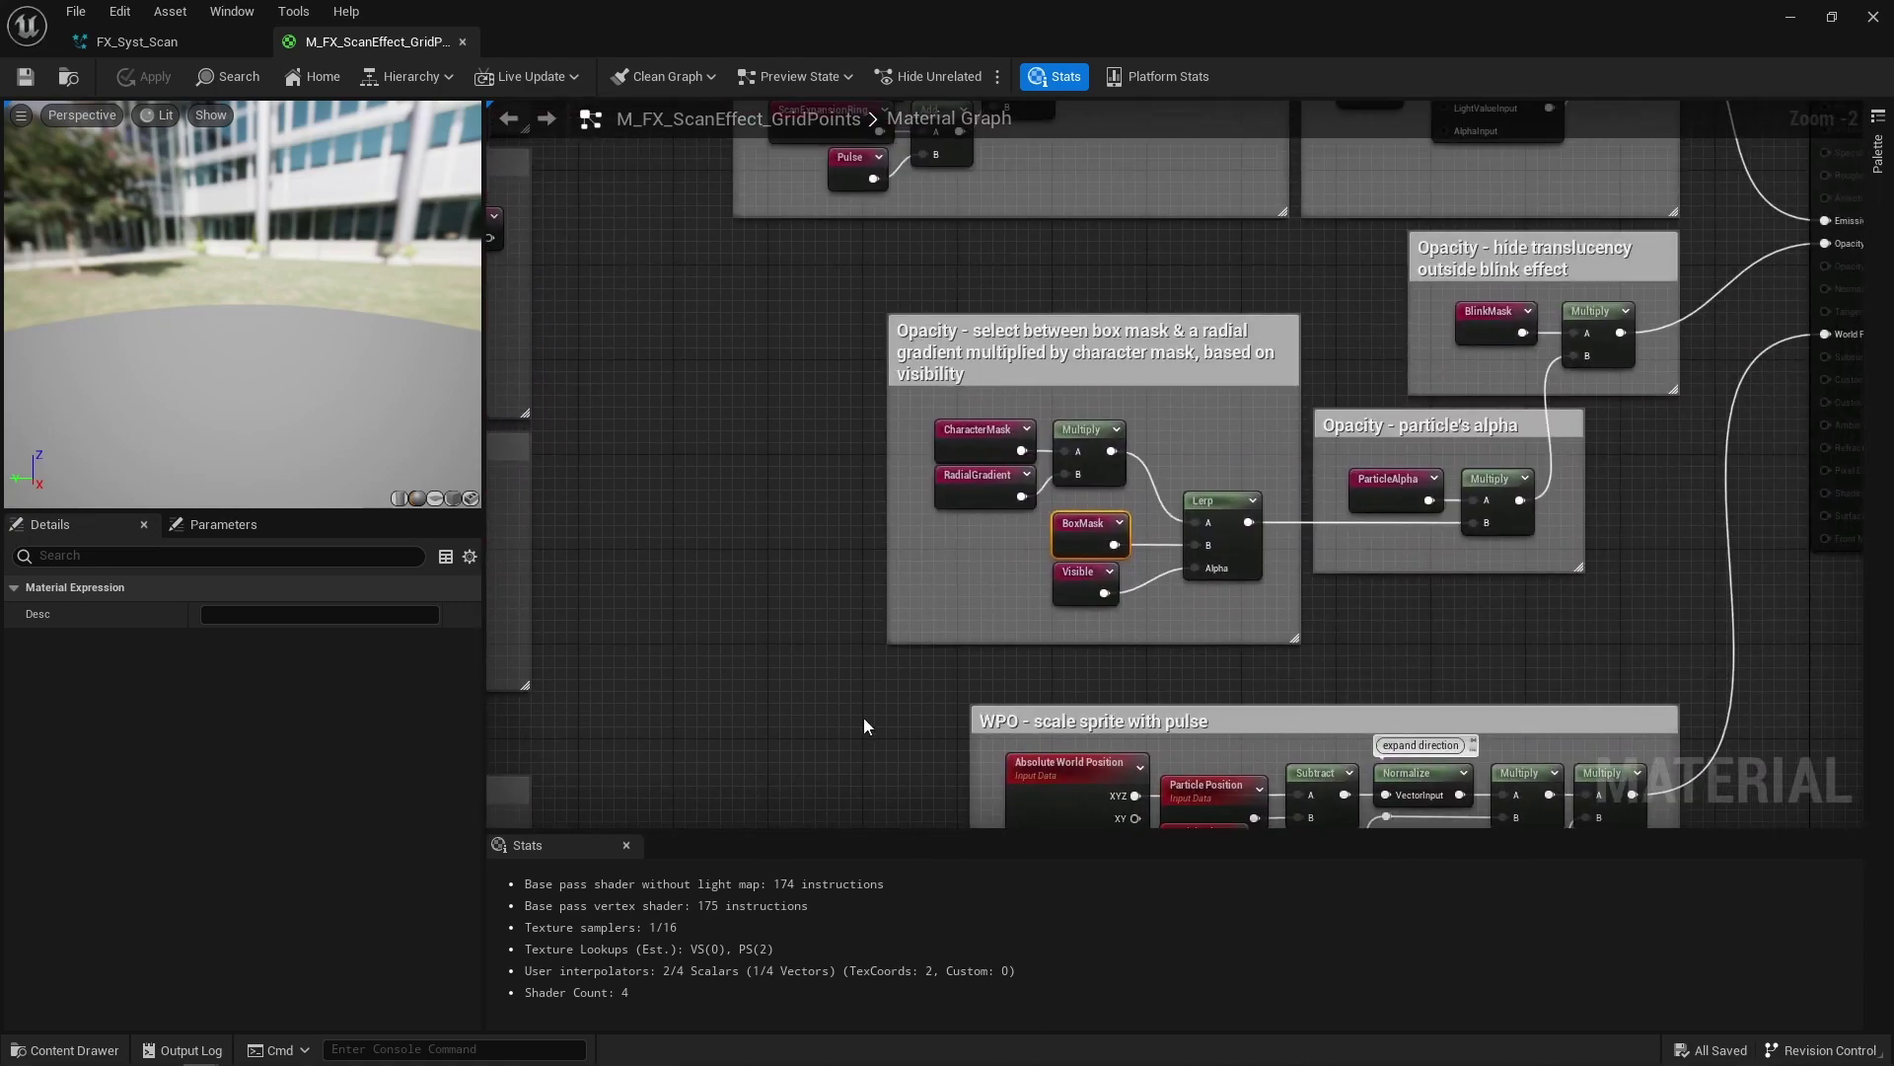
pyautogui.click(903, 690)
pyautogui.click(1006, 466)
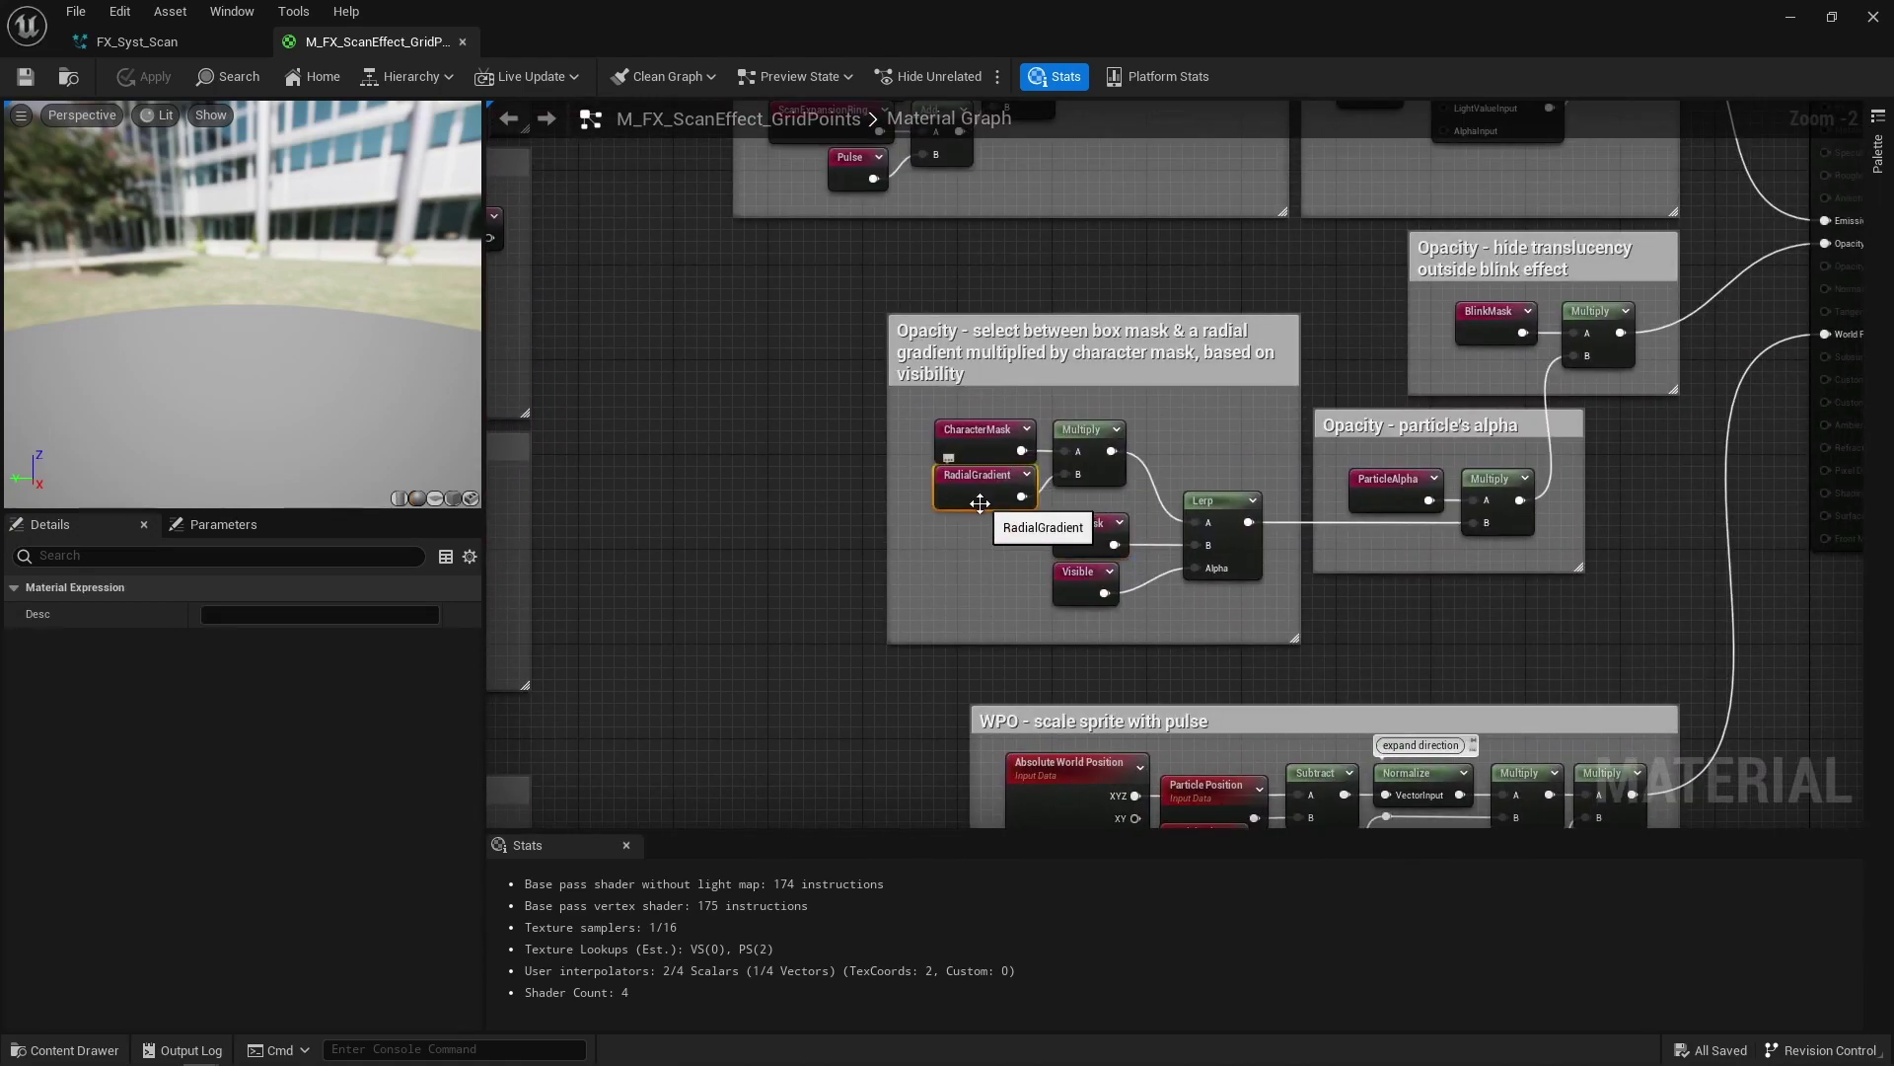
pyautogui.click(978, 428)
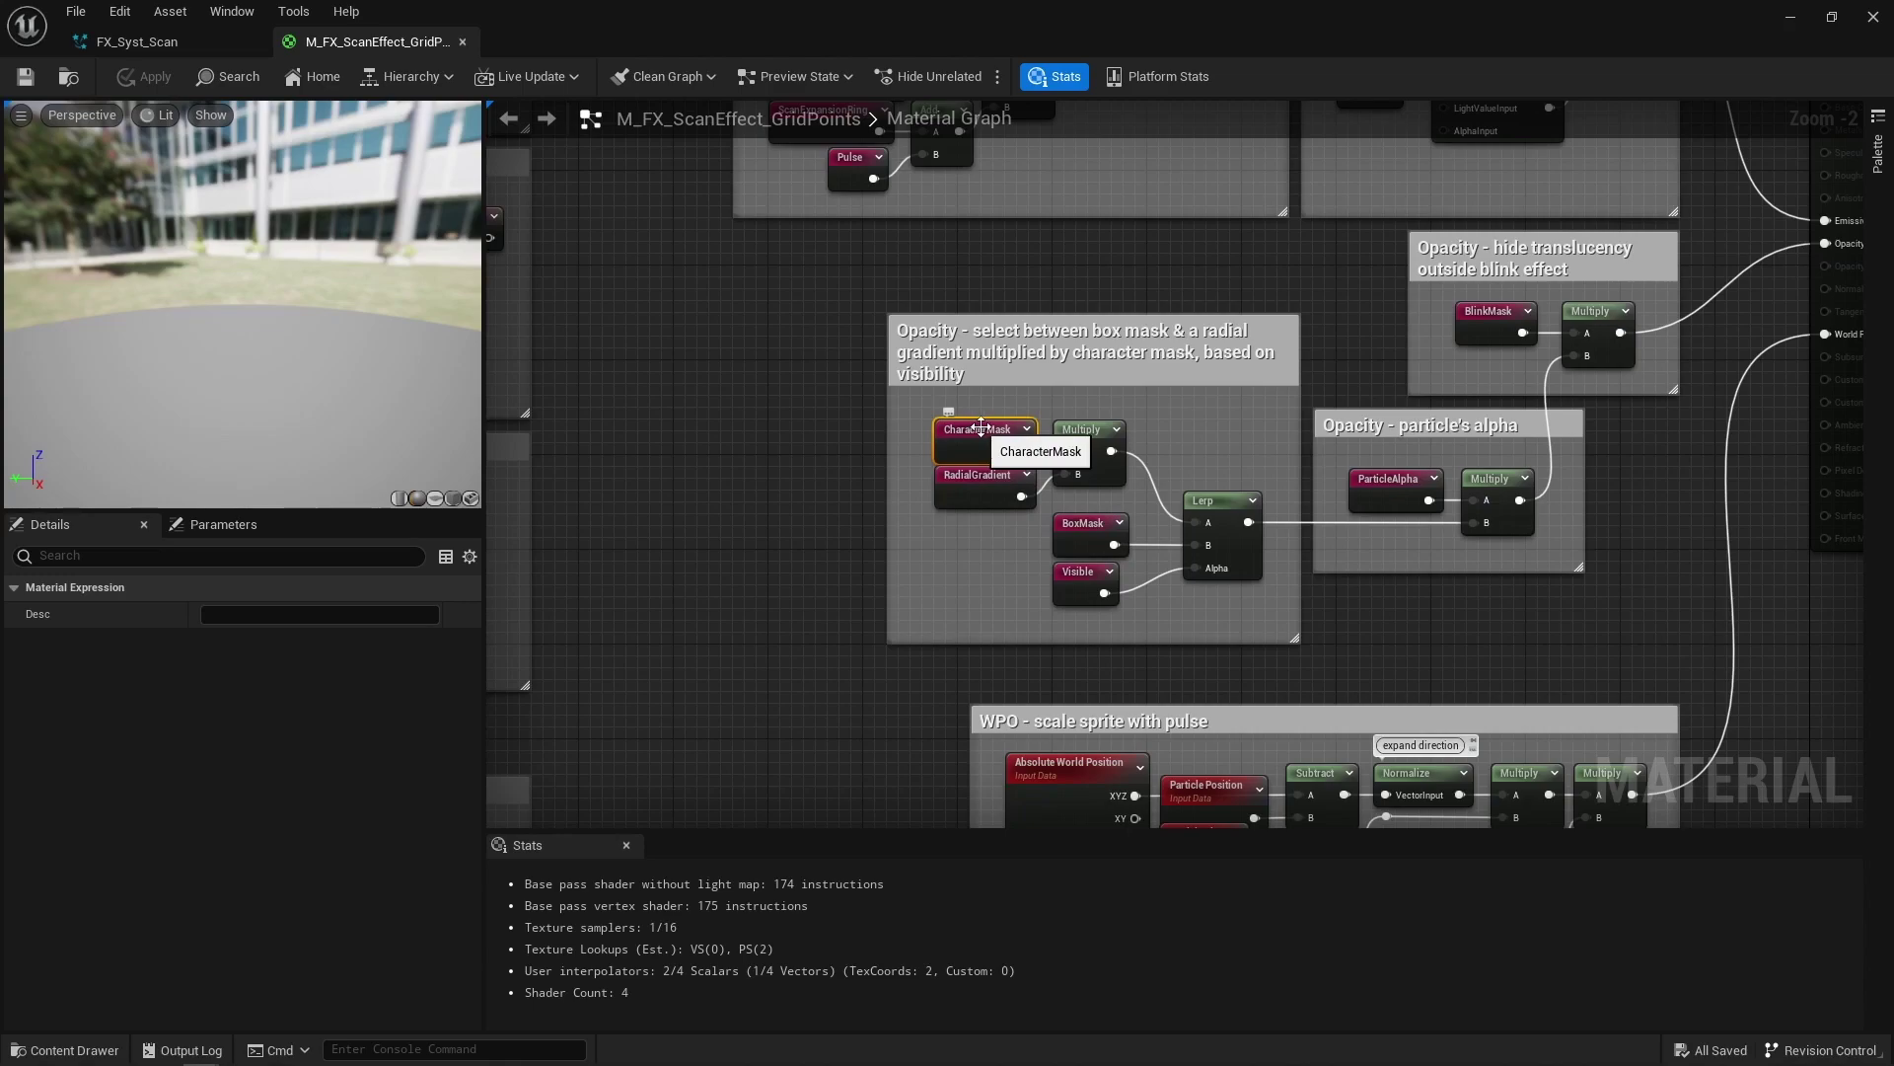
pyautogui.moveTo(1374, 537); pyautogui.dragTo(1162, 512, button='right')
pyautogui.moveTo(1162, 512); pyautogui.dragTo(1311, 465)
pyautogui.moveTo(1135, 474); pyautogui.dragTo(1863, 478, button='right')
pyautogui.moveTo(1026, 578); pyautogui.dragTo(790, 608)
pyautogui.moveTo(1770, 543); pyautogui.dragTo(893, 575, button='right')
pyautogui.click(892, 574)
pyautogui.click(1328, 357)
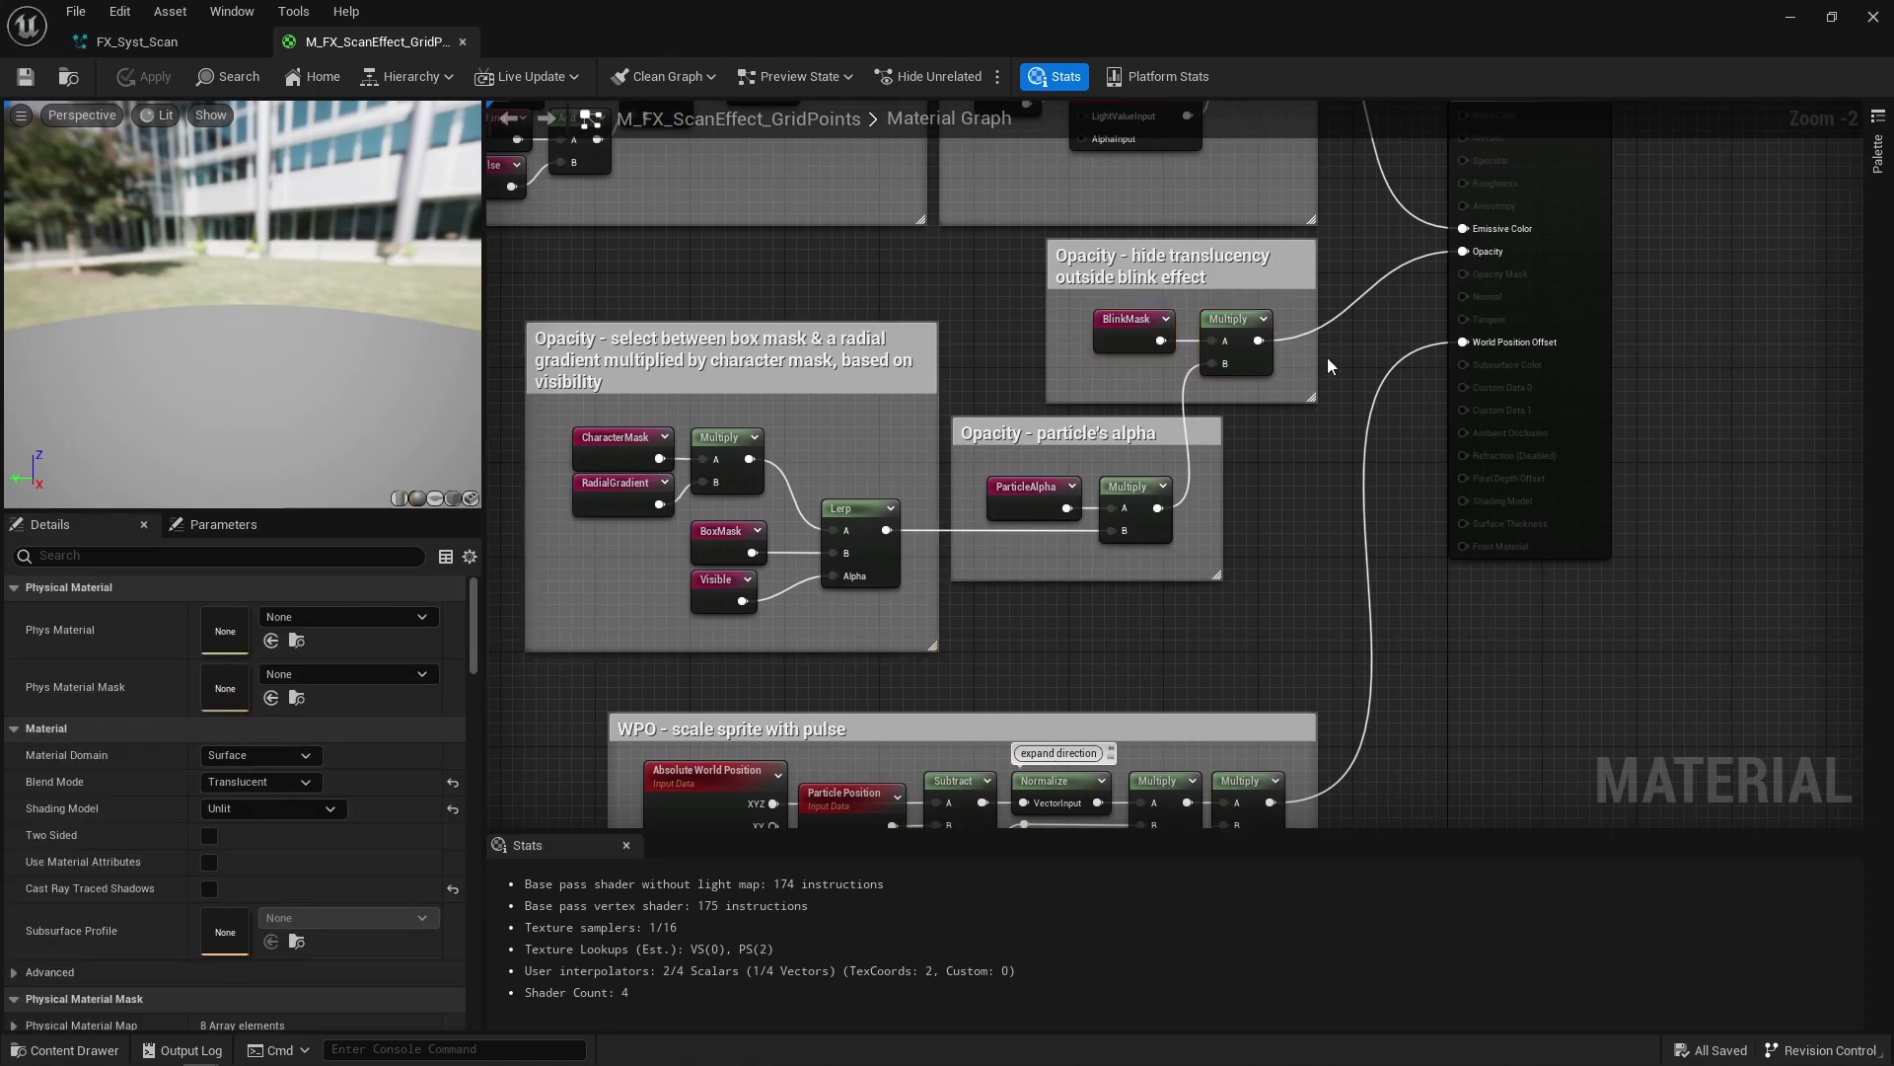
# Step: Examine the WPO group that scales the sprite with the pulse
pyautogui.moveTo(1289, 535); pyautogui.dragTo(1357, 231, button='right')
pyautogui.moveTo(631, 380); pyautogui.dragTo(1559, 701)
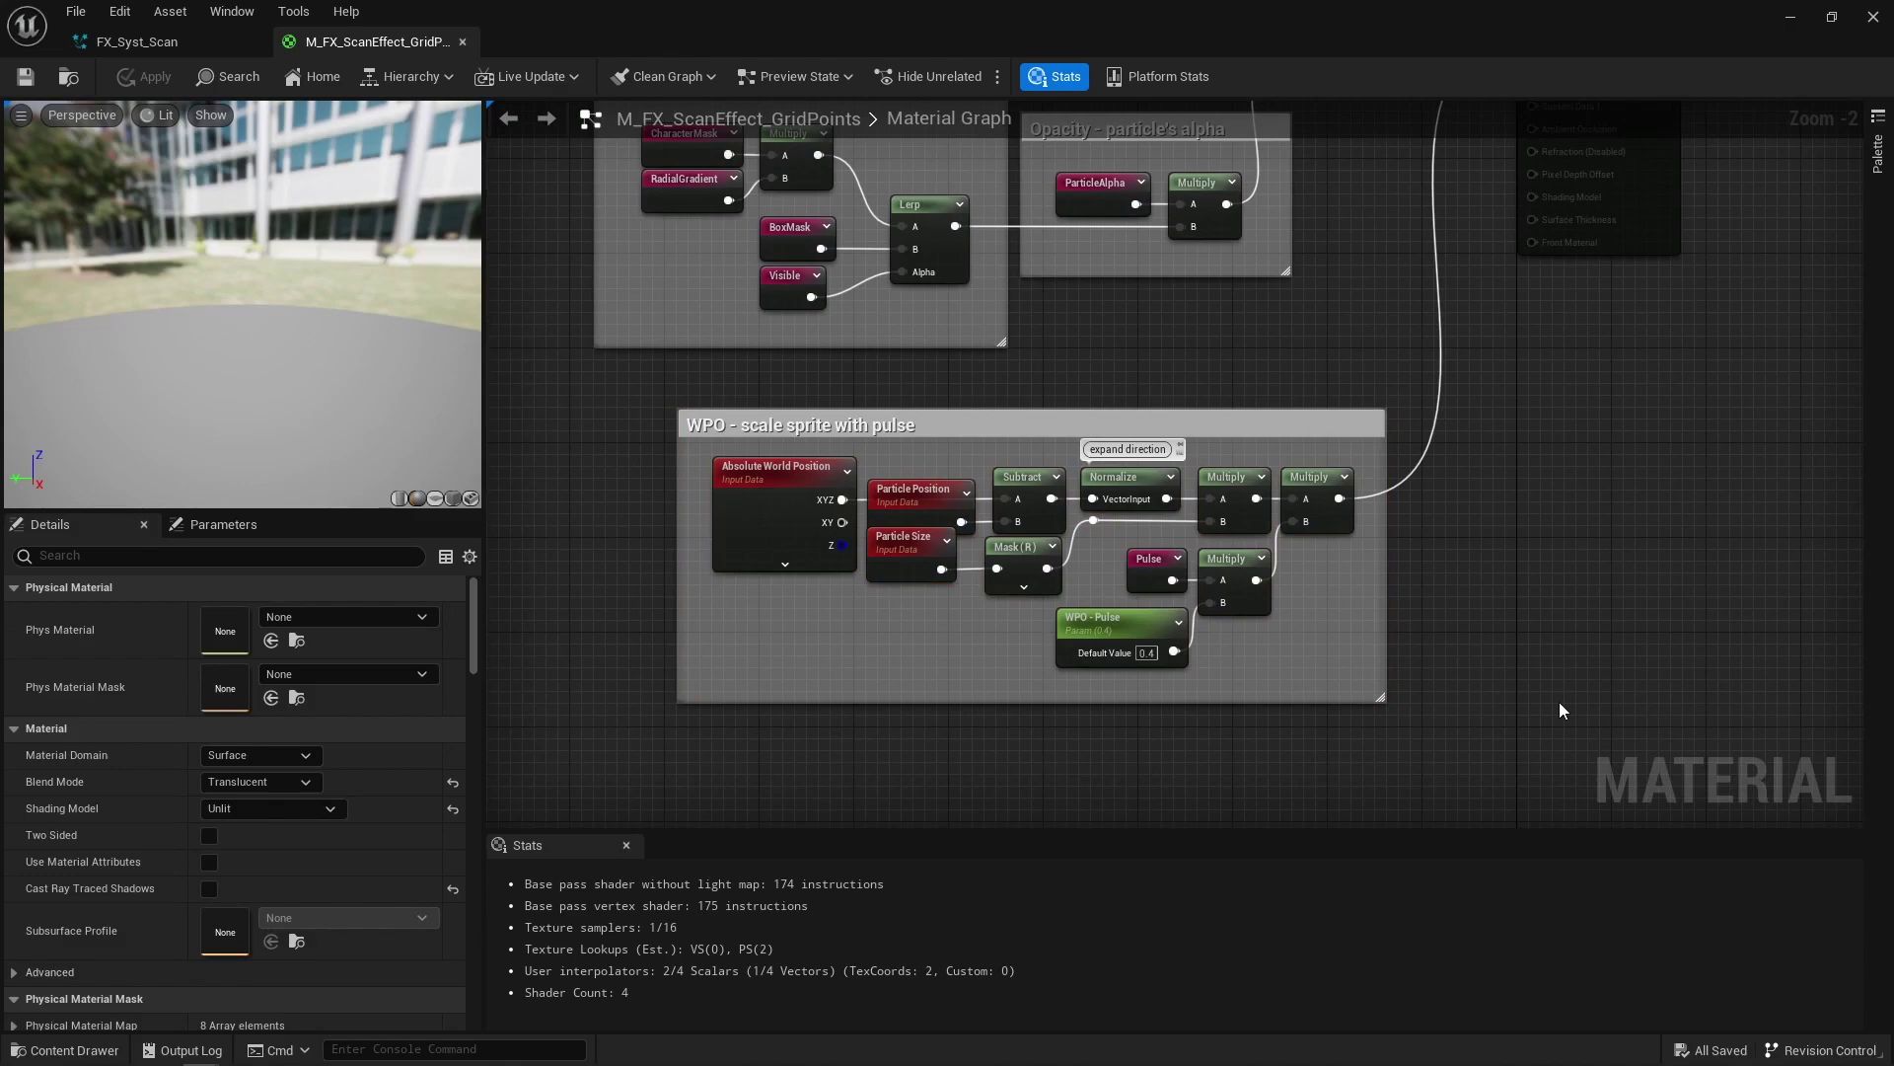
pyautogui.moveTo(1121, 576); pyautogui.dragTo(1281, 594)
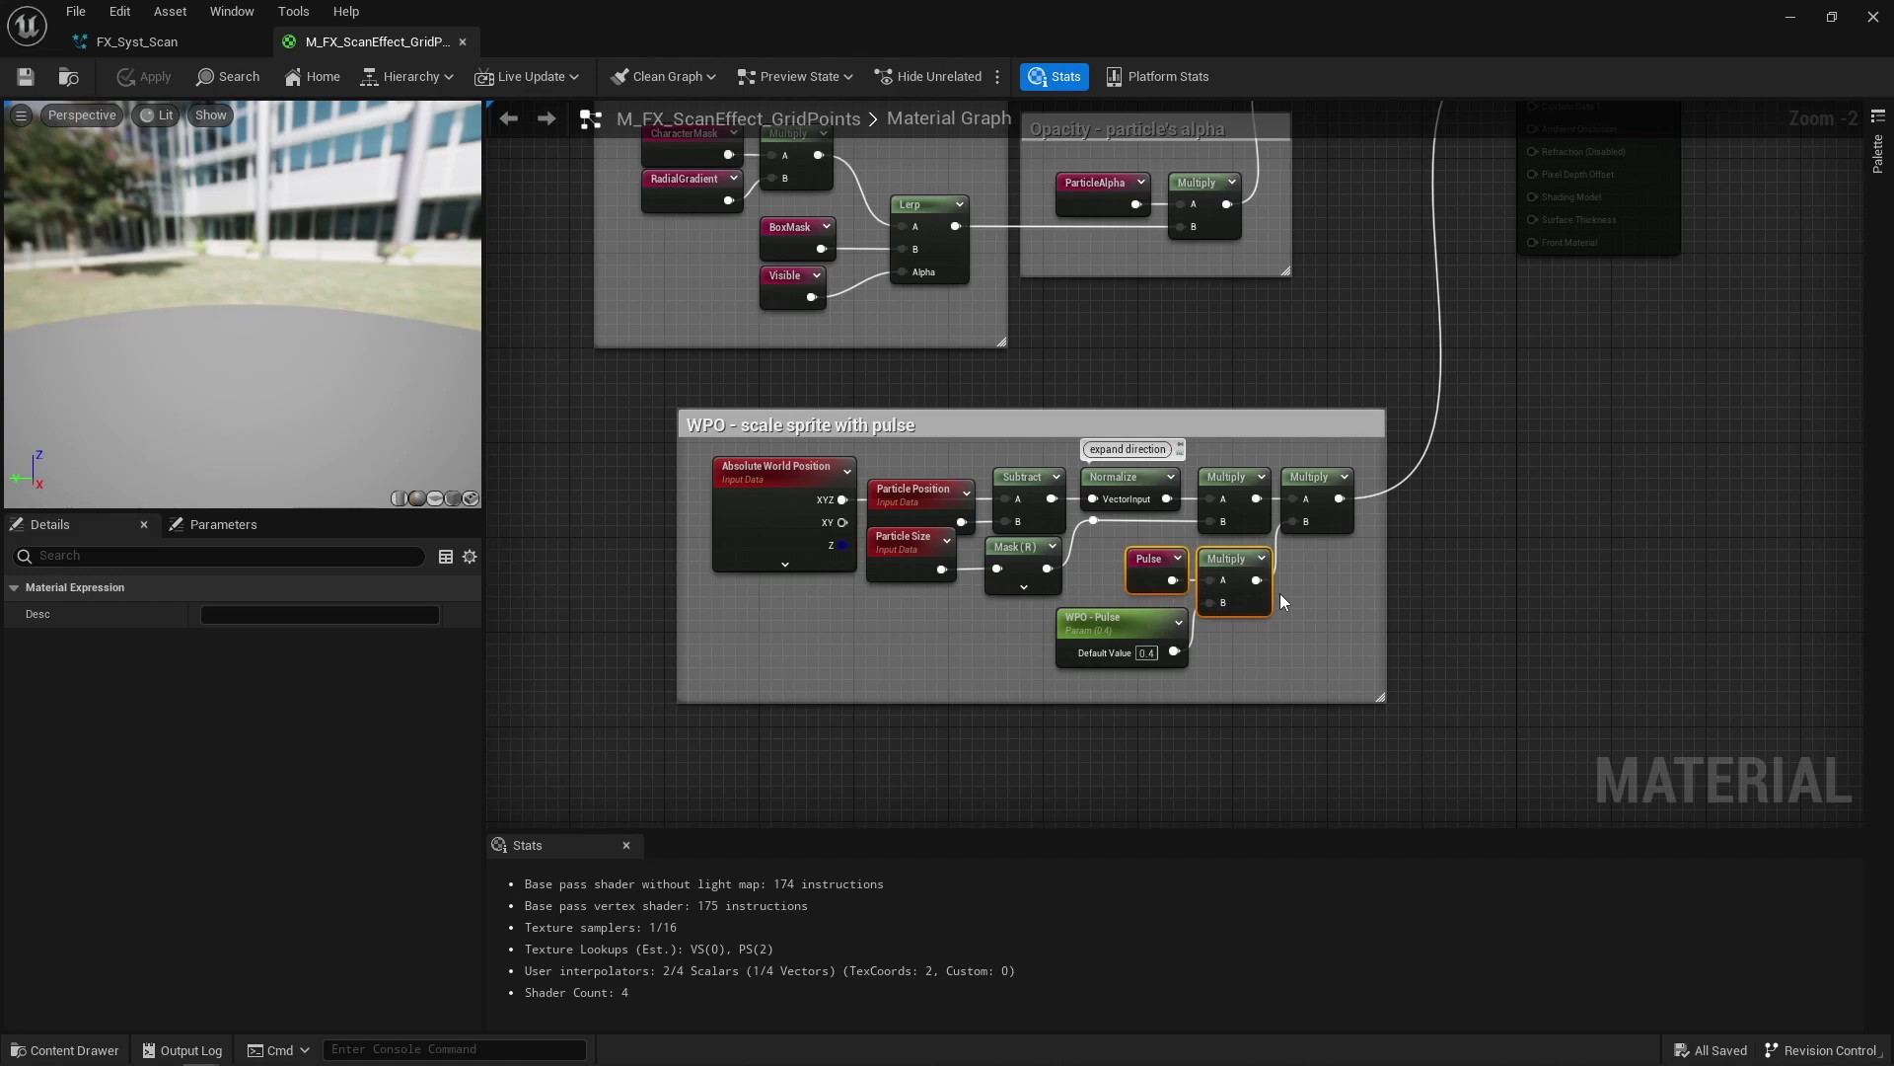
pyautogui.click(1281, 594)
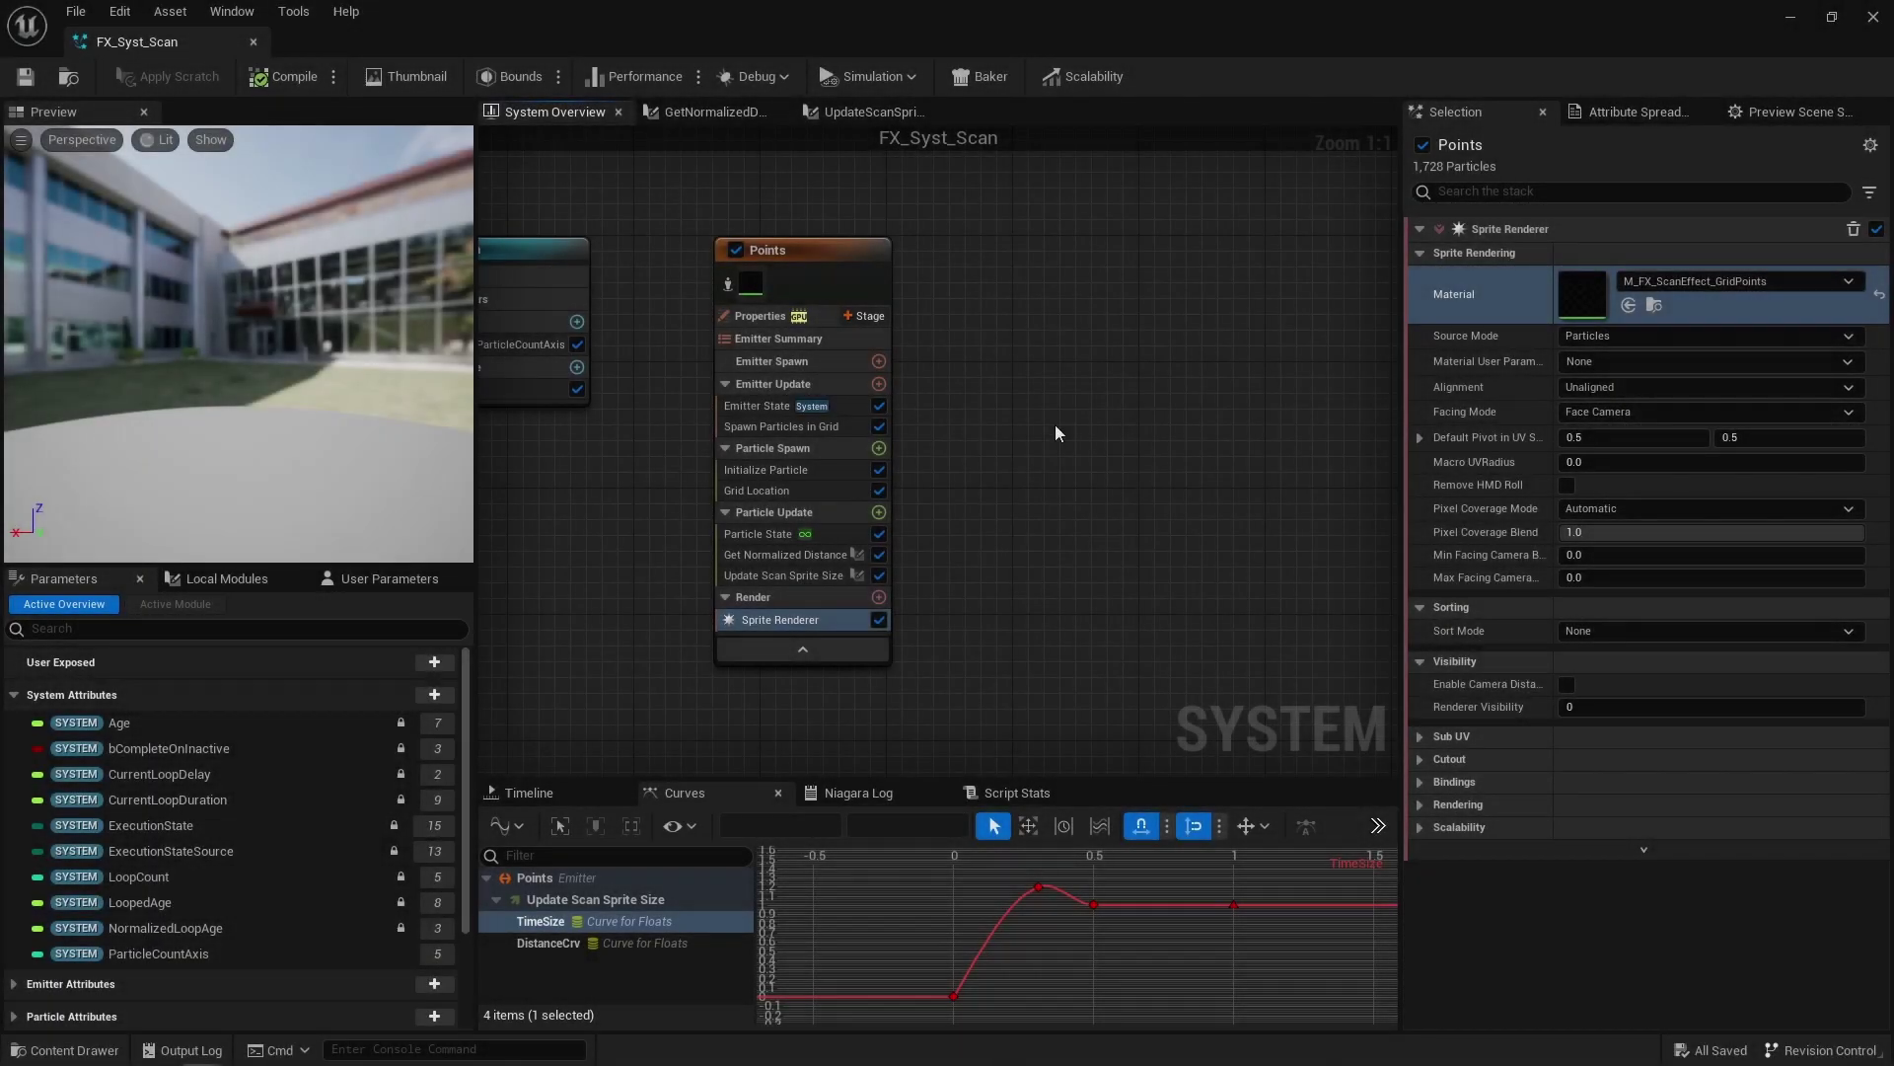
# Step: In FX_Syst_Scan, duplicate the Points emitter and name the copy LinesX
pyautogui.click(838, 288)
pyautogui.hotkey('ctrl', 'd')
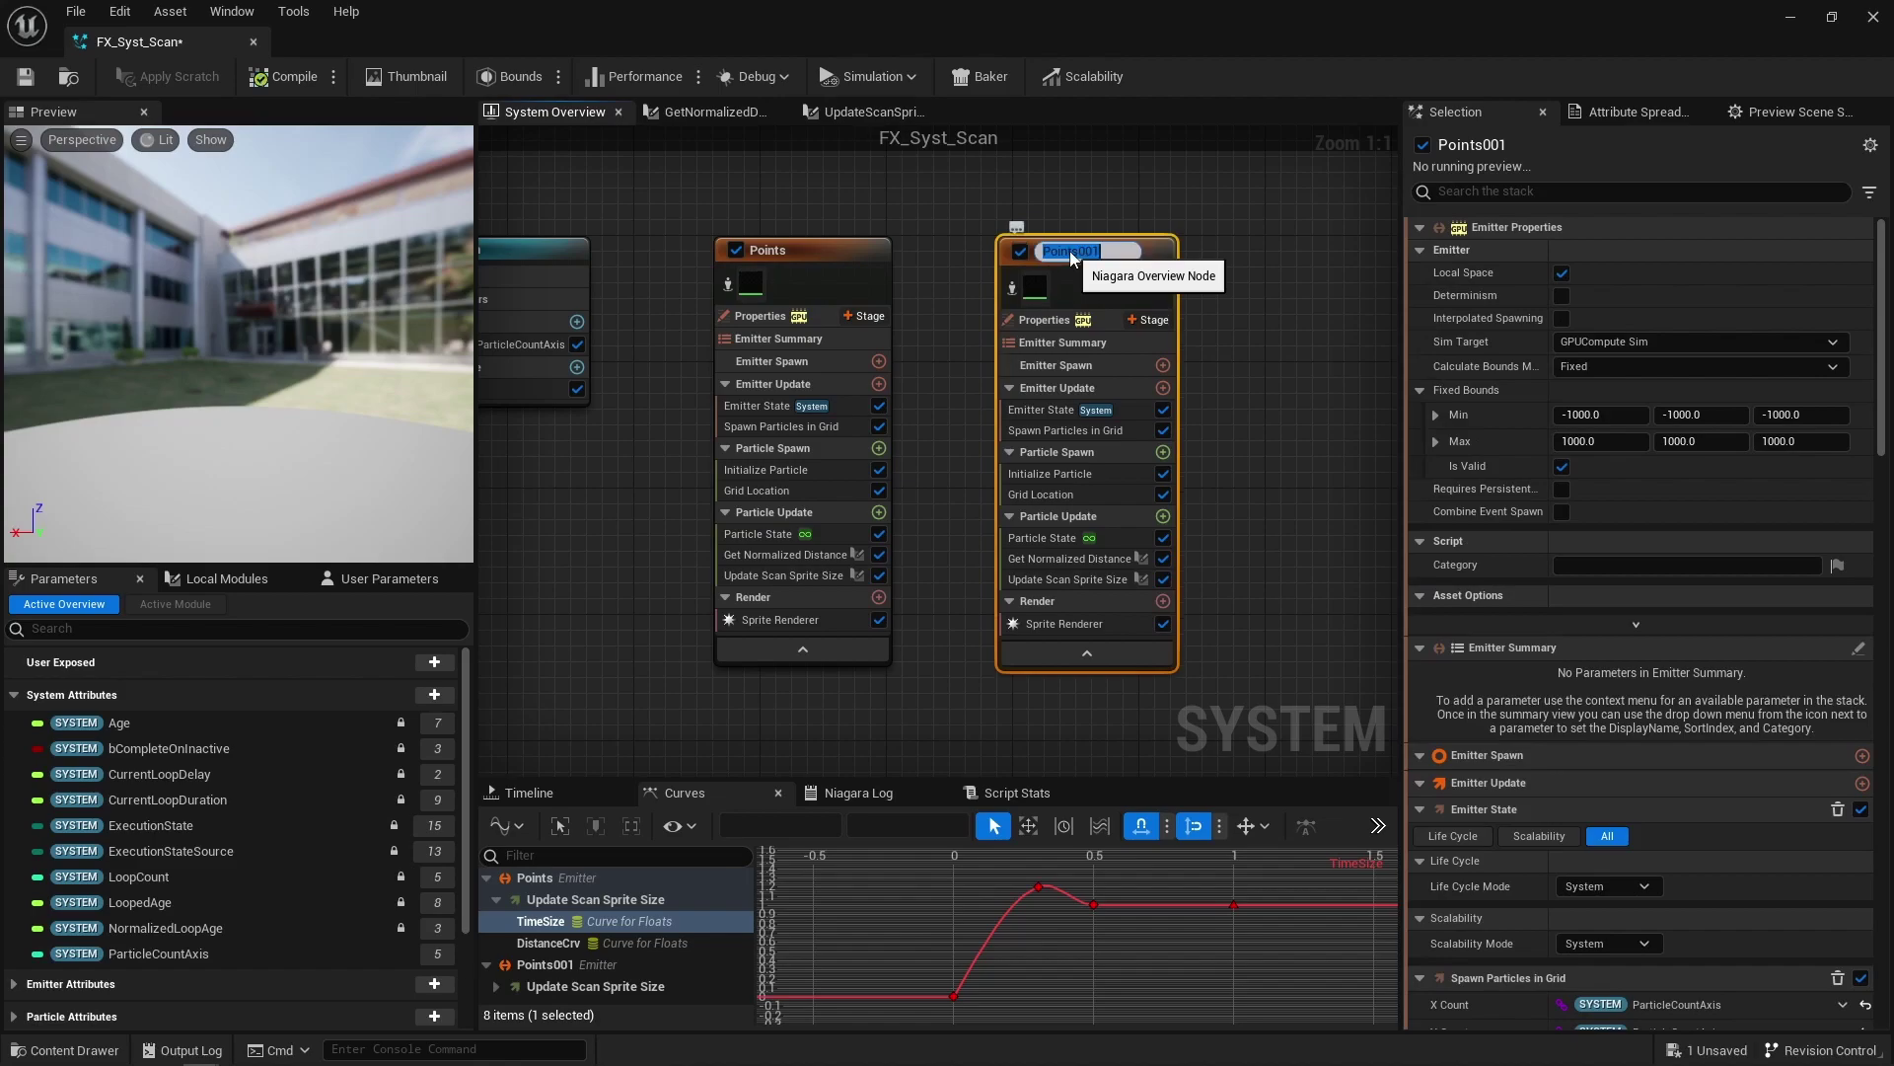
pyautogui.press('Return')
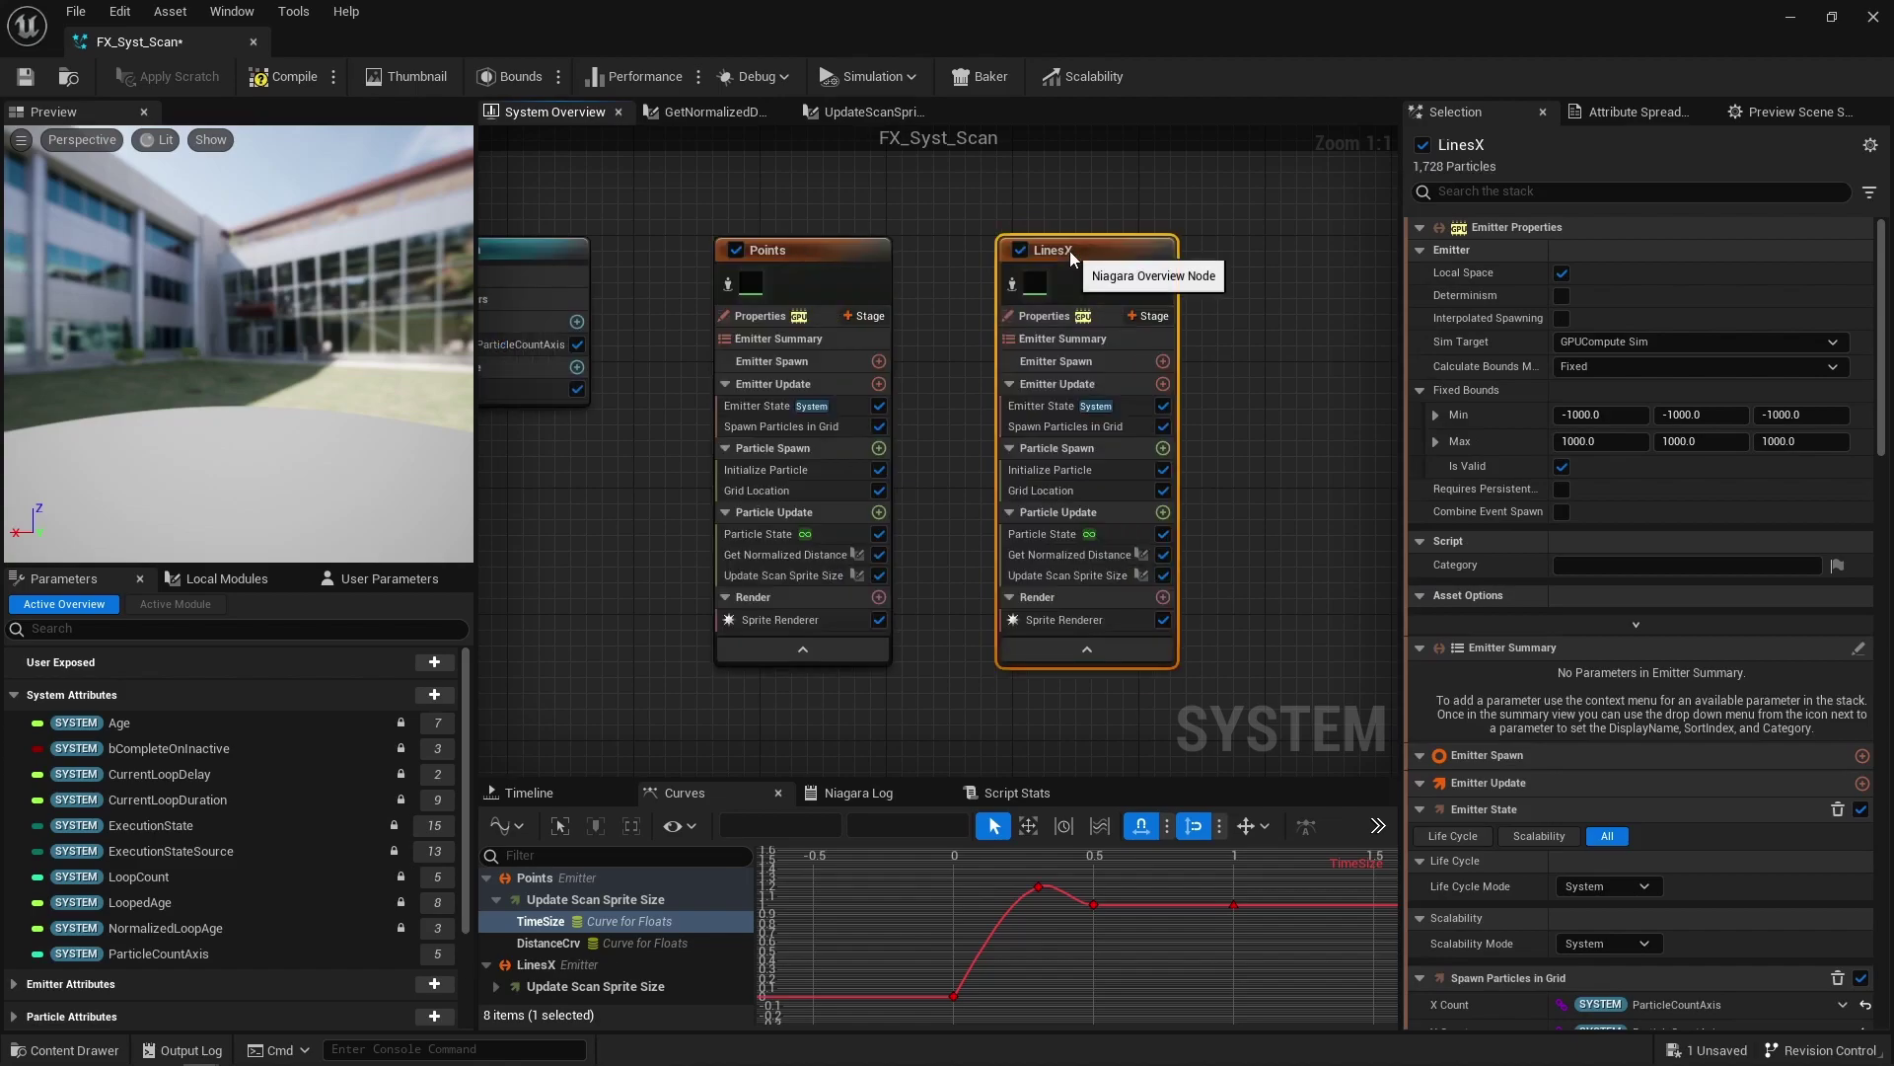
# Step: Make the X Count of LinesX's Spawn Particles in Grid a Subtract Integer with System ParticleCountAxis as A
pyautogui.click(1089, 428)
pyautogui.click(1859, 255)
pyautogui.write('sub')
pyautogui.press('Return')
pyautogui.click(1859, 283)
pyautogui.write('particlec')
pyautogui.click(1678, 446)
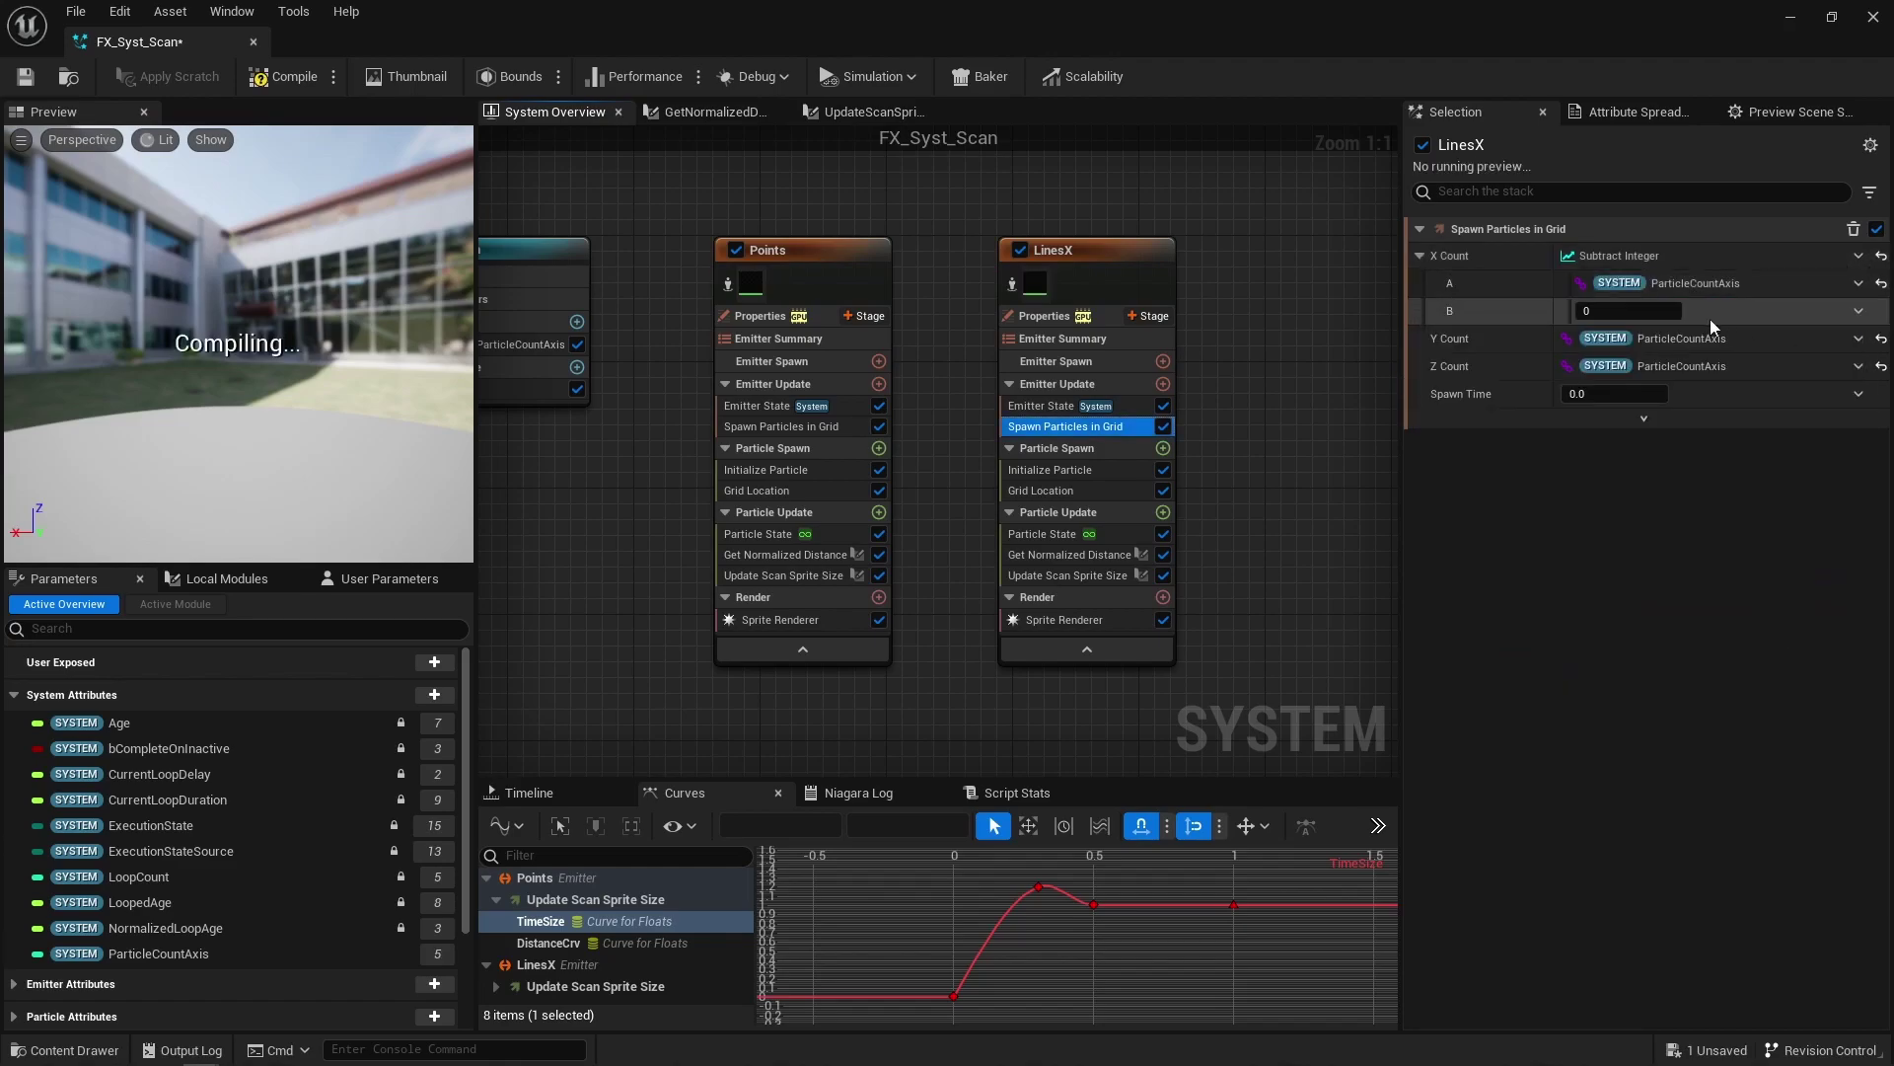
# Step: In LinesX's Initialize Particle, set the sprite size mode to Non-Uniform and drive the sprite size with Make Vector 2D
pyautogui.click(1049, 469)
pyautogui.click(1613, 544)
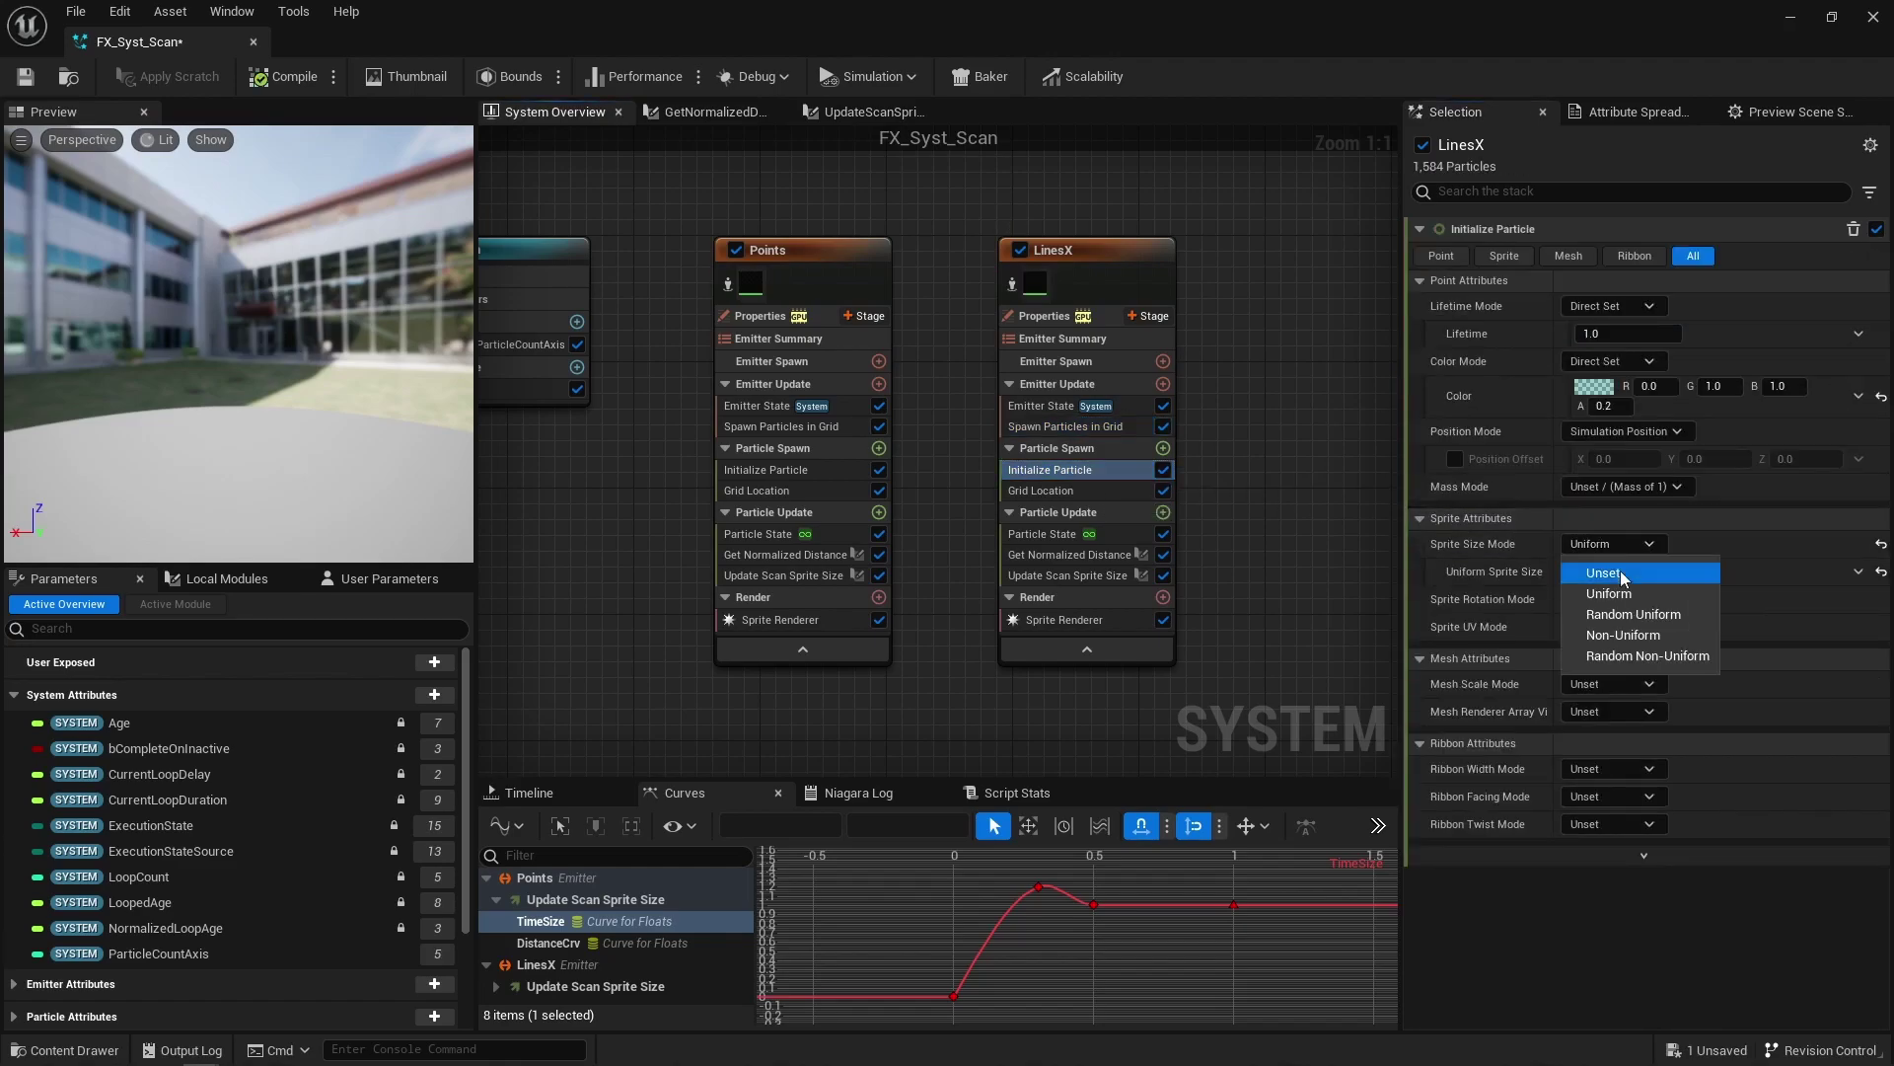
pyautogui.click(1624, 634)
pyautogui.click(1859, 572)
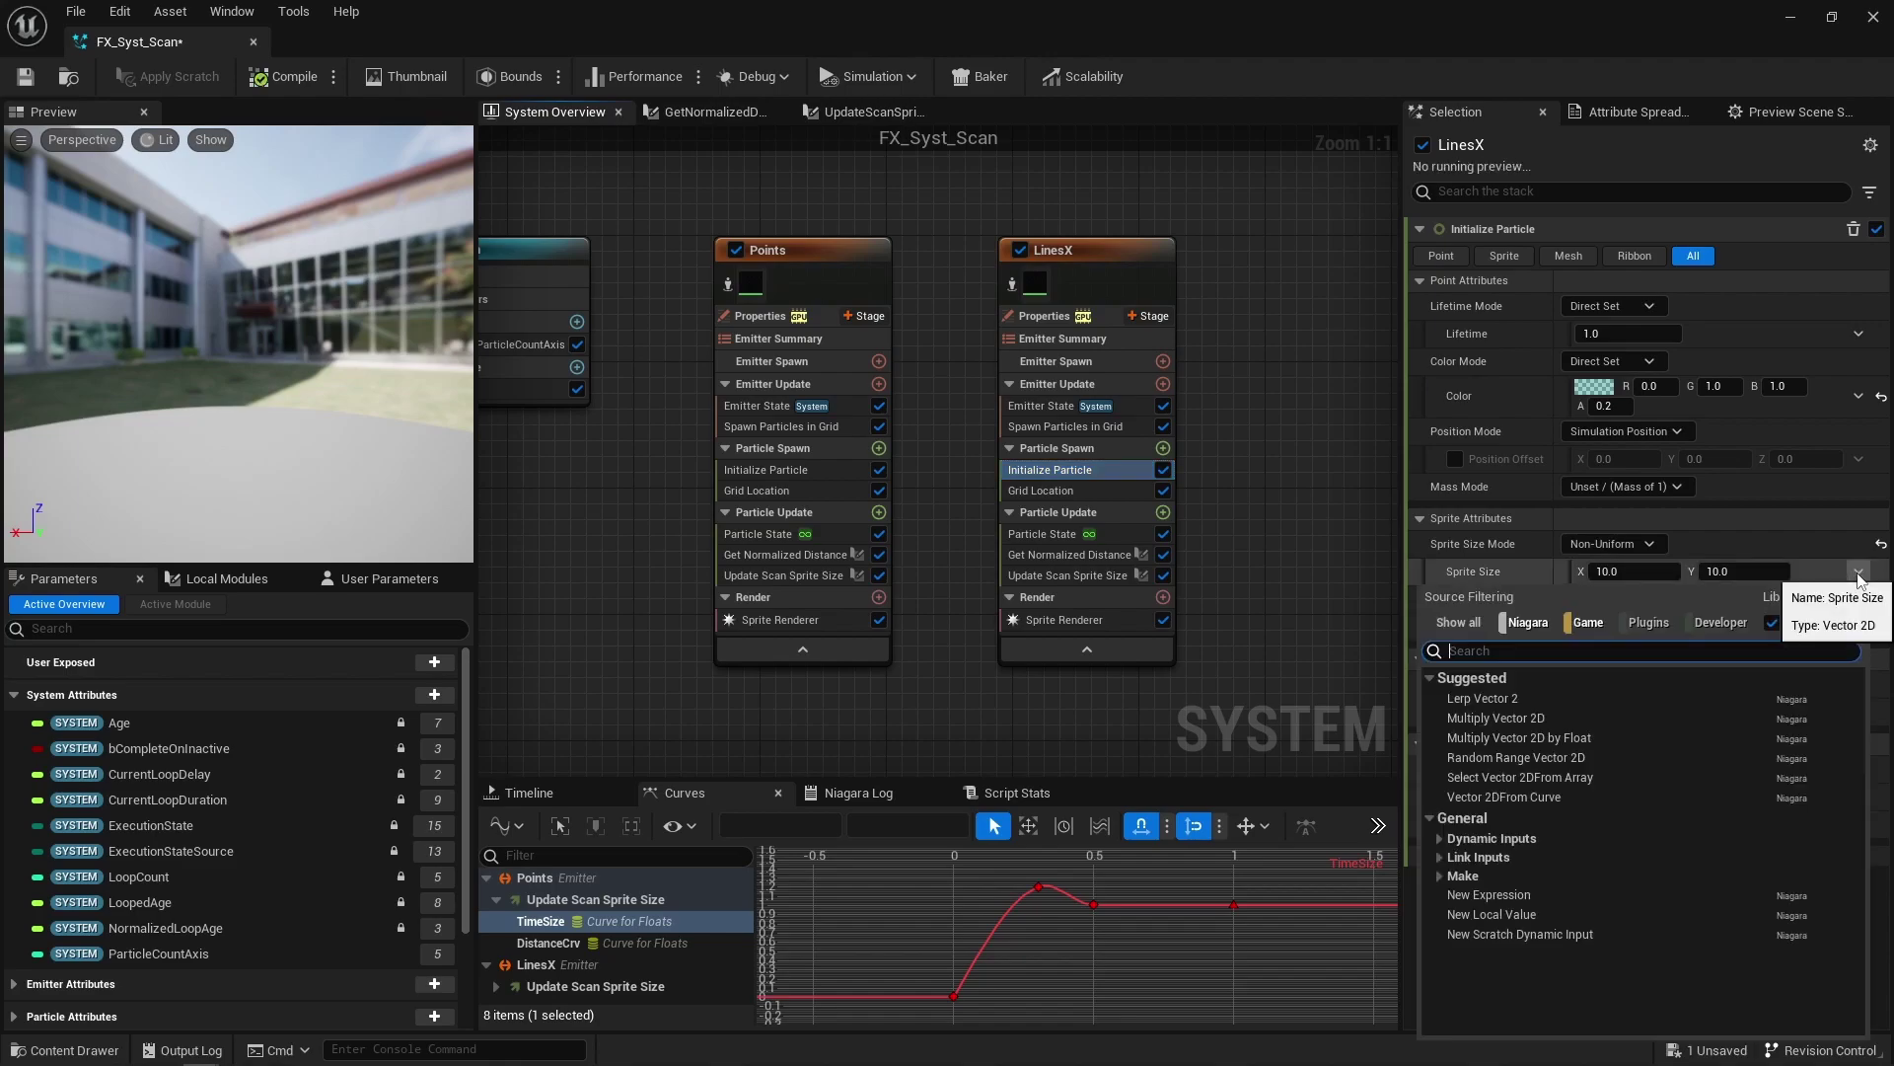
pyautogui.write('make vect')
pyautogui.press('Return')
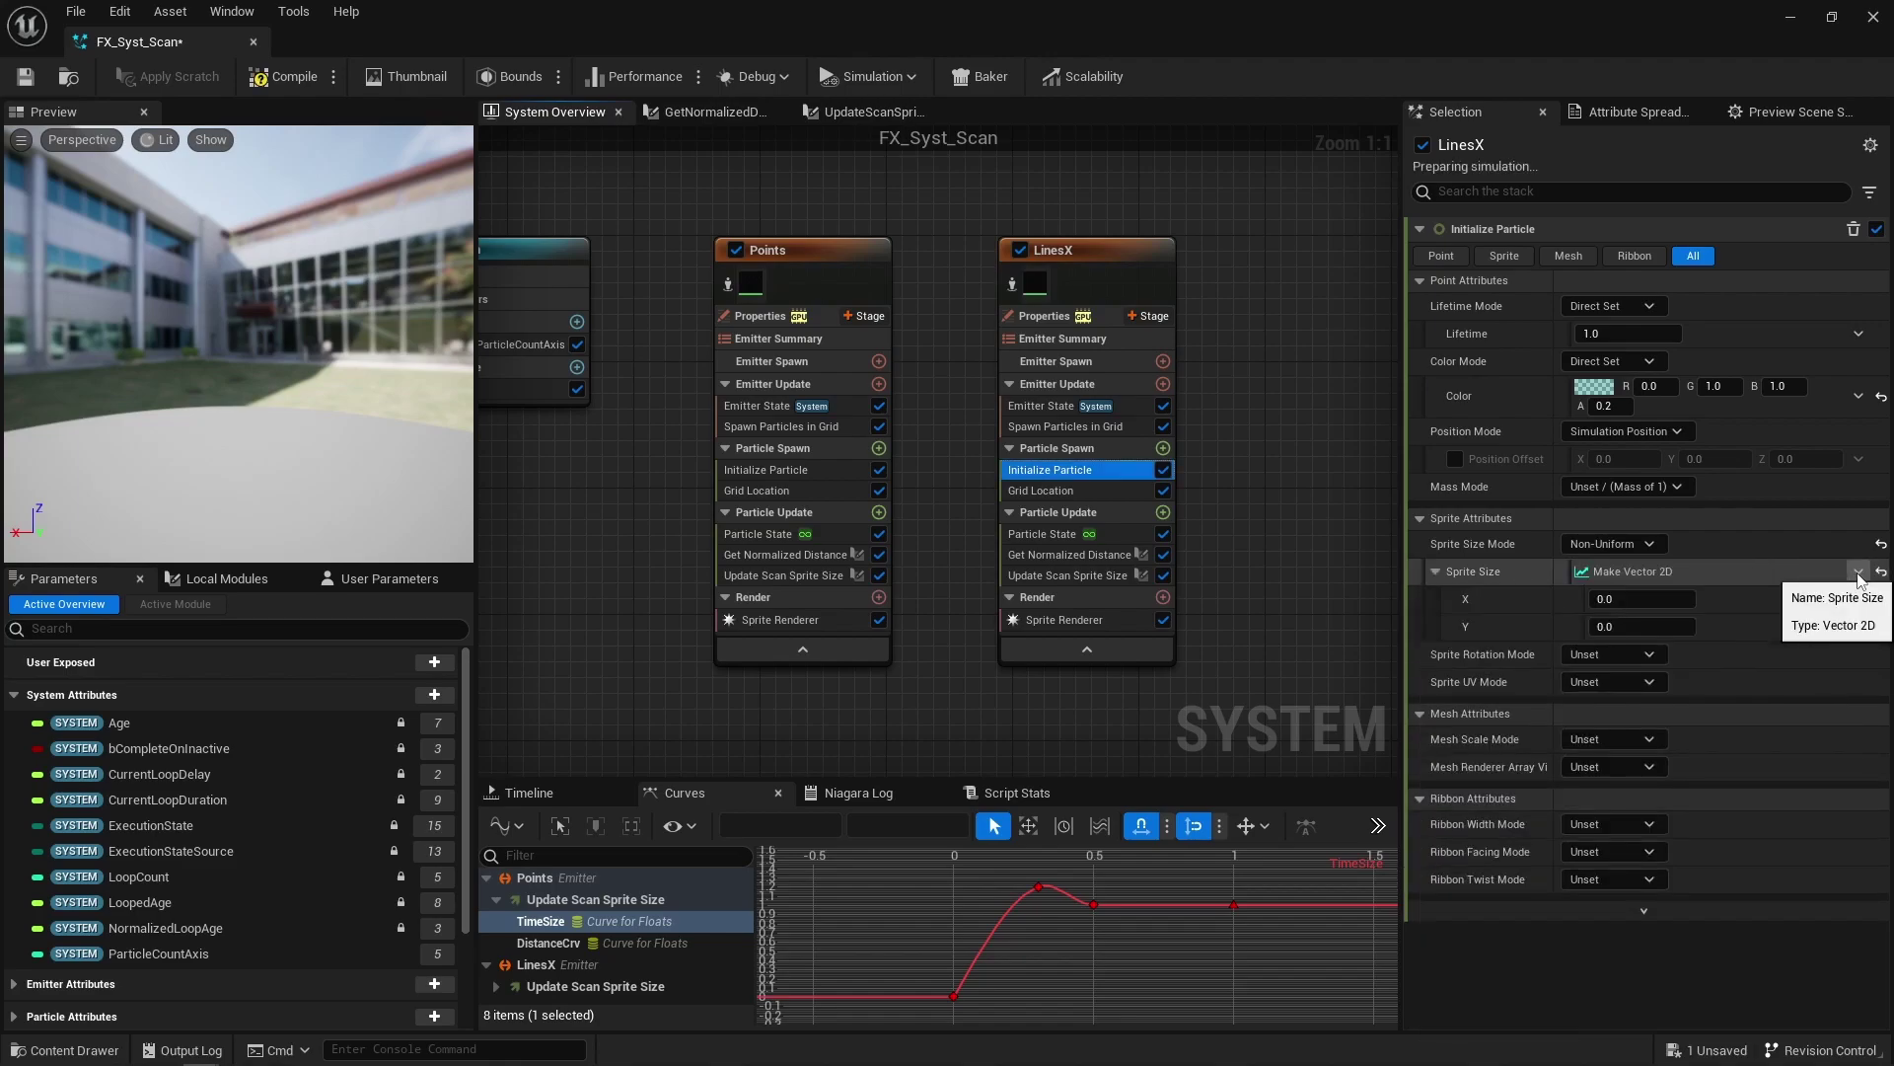
# Step: Link the X component of LinesX's sprite size to NPC SCAN 001 GridCellSize
pyautogui.click(1859, 599)
pyautogui.write('grid cel')
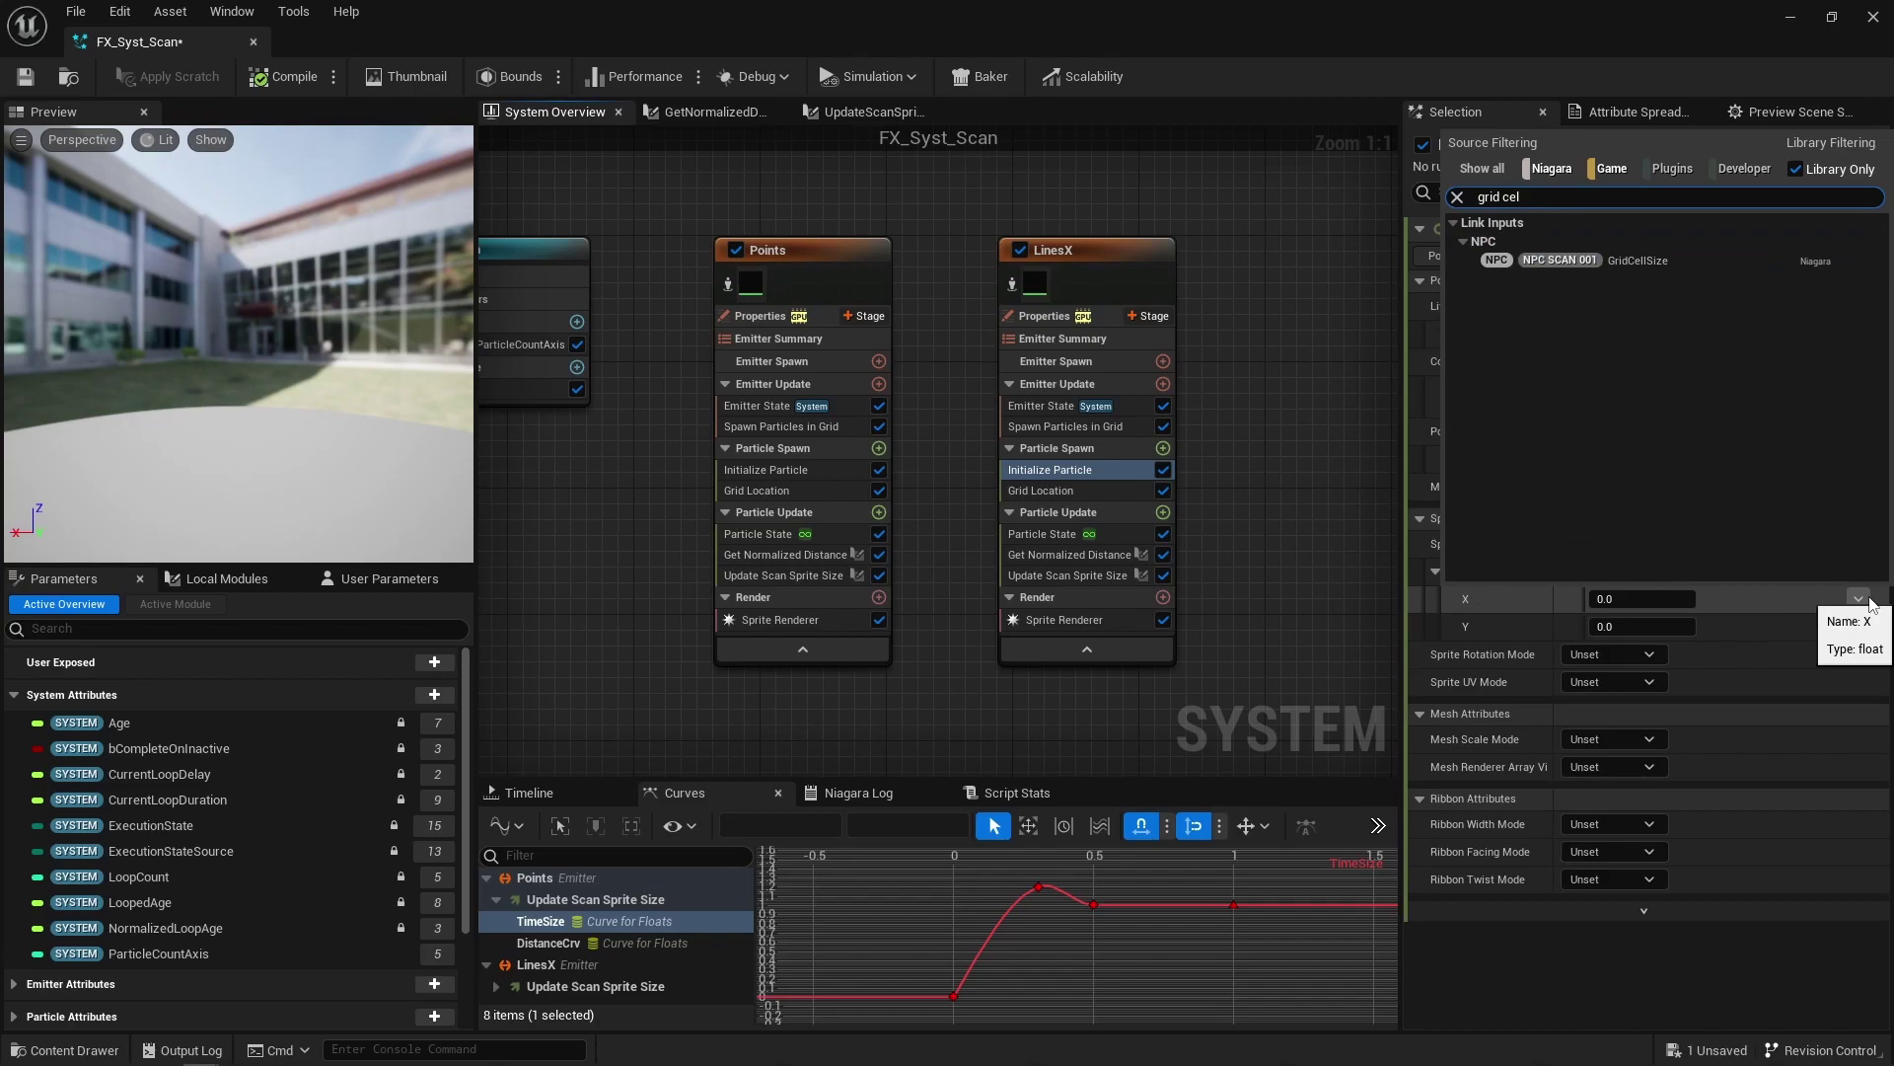
pyautogui.press('Down')
pyautogui.press('Return')
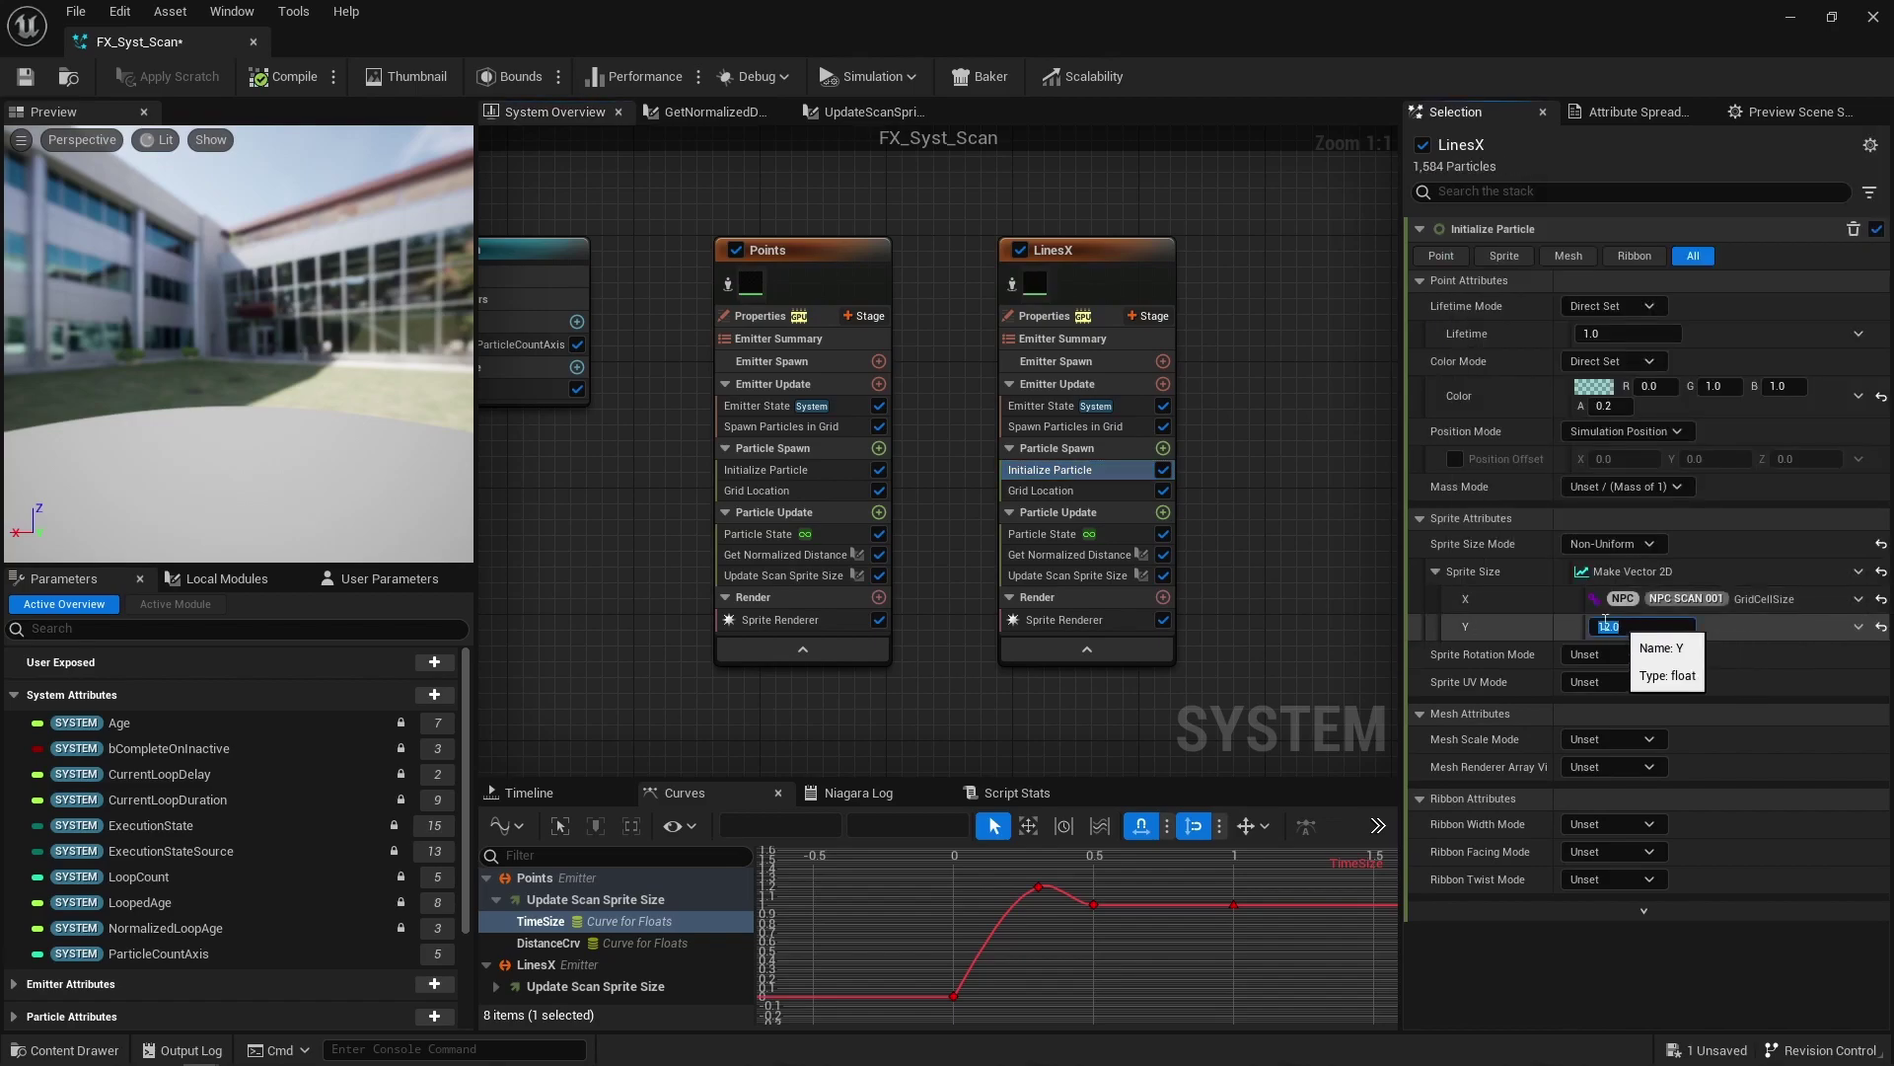
# Step: Add a Sprite Facing and Alignment module to the Particle Spawn group of LinesX
pyautogui.click(1164, 448)
pyautogui.write('sprite')
pyautogui.press('Down')
pyautogui.press('Down')
pyautogui.press('Down')
pyautogui.press('Down')
pyautogui.press('Down')
pyautogui.press('Return')
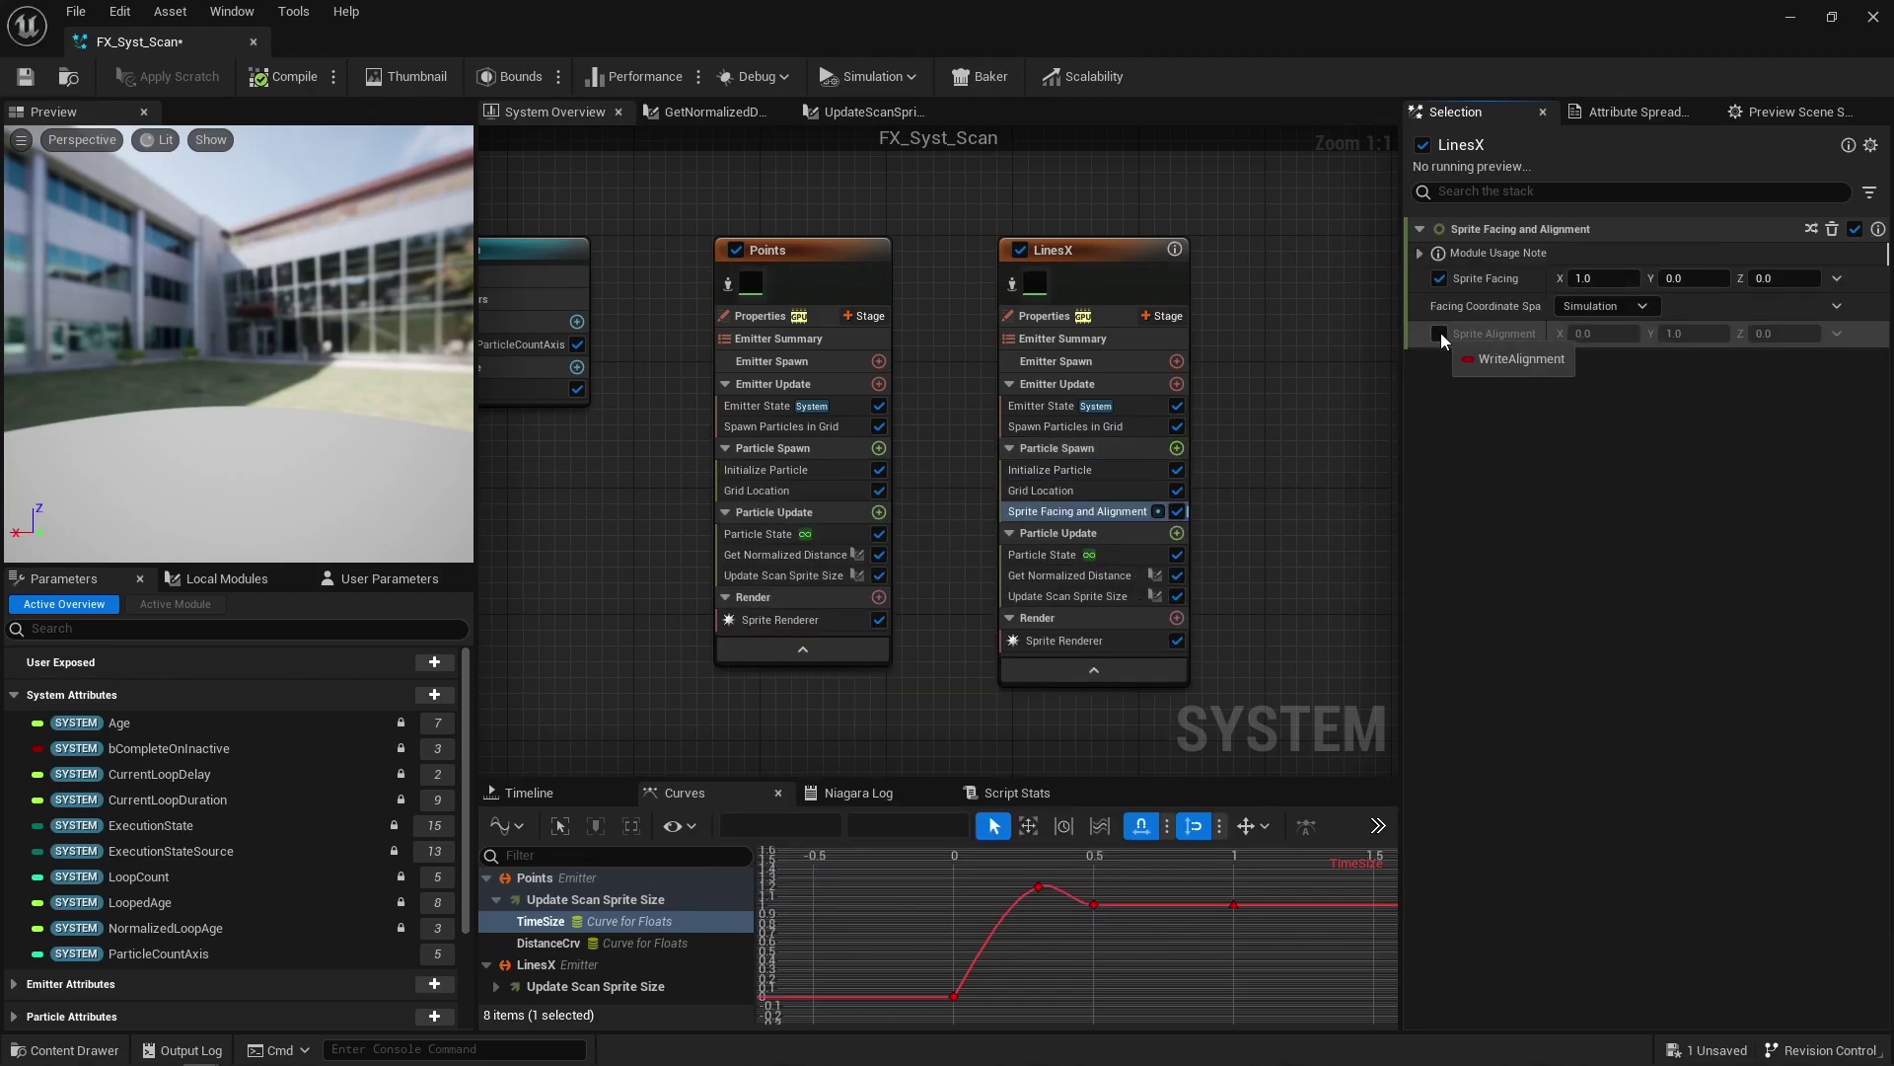
# Step: Enable Sprite Alignment in LinesX and set it to 0, 0, 1, with Sprite Facing set to 0, 1, 0
pyautogui.click(1440, 334)
pyautogui.click(1694, 334)
pyautogui.write('0')
pyautogui.press('Tab')
pyautogui.write('1')
pyautogui.press('Return')
pyautogui.click(1620, 279)
pyautogui.write('0')
pyautogui.press('Tab')
pyautogui.write('1')
pyautogui.press('Return')
# Step: Set the facing and alignment coordinate spaces of LinesX's Sprite Facing and Alignment module to World
pyautogui.click(1618, 306)
pyautogui.click(1611, 355)
pyautogui.click(1614, 361)
pyautogui.click(1614, 412)
# Step: In LinesX's Update Scan Sprite Size, turn off bScaleY and apply the linear ramp template to the TimeSize curve
pyautogui.click(1067, 596)
pyautogui.click(1563, 285)
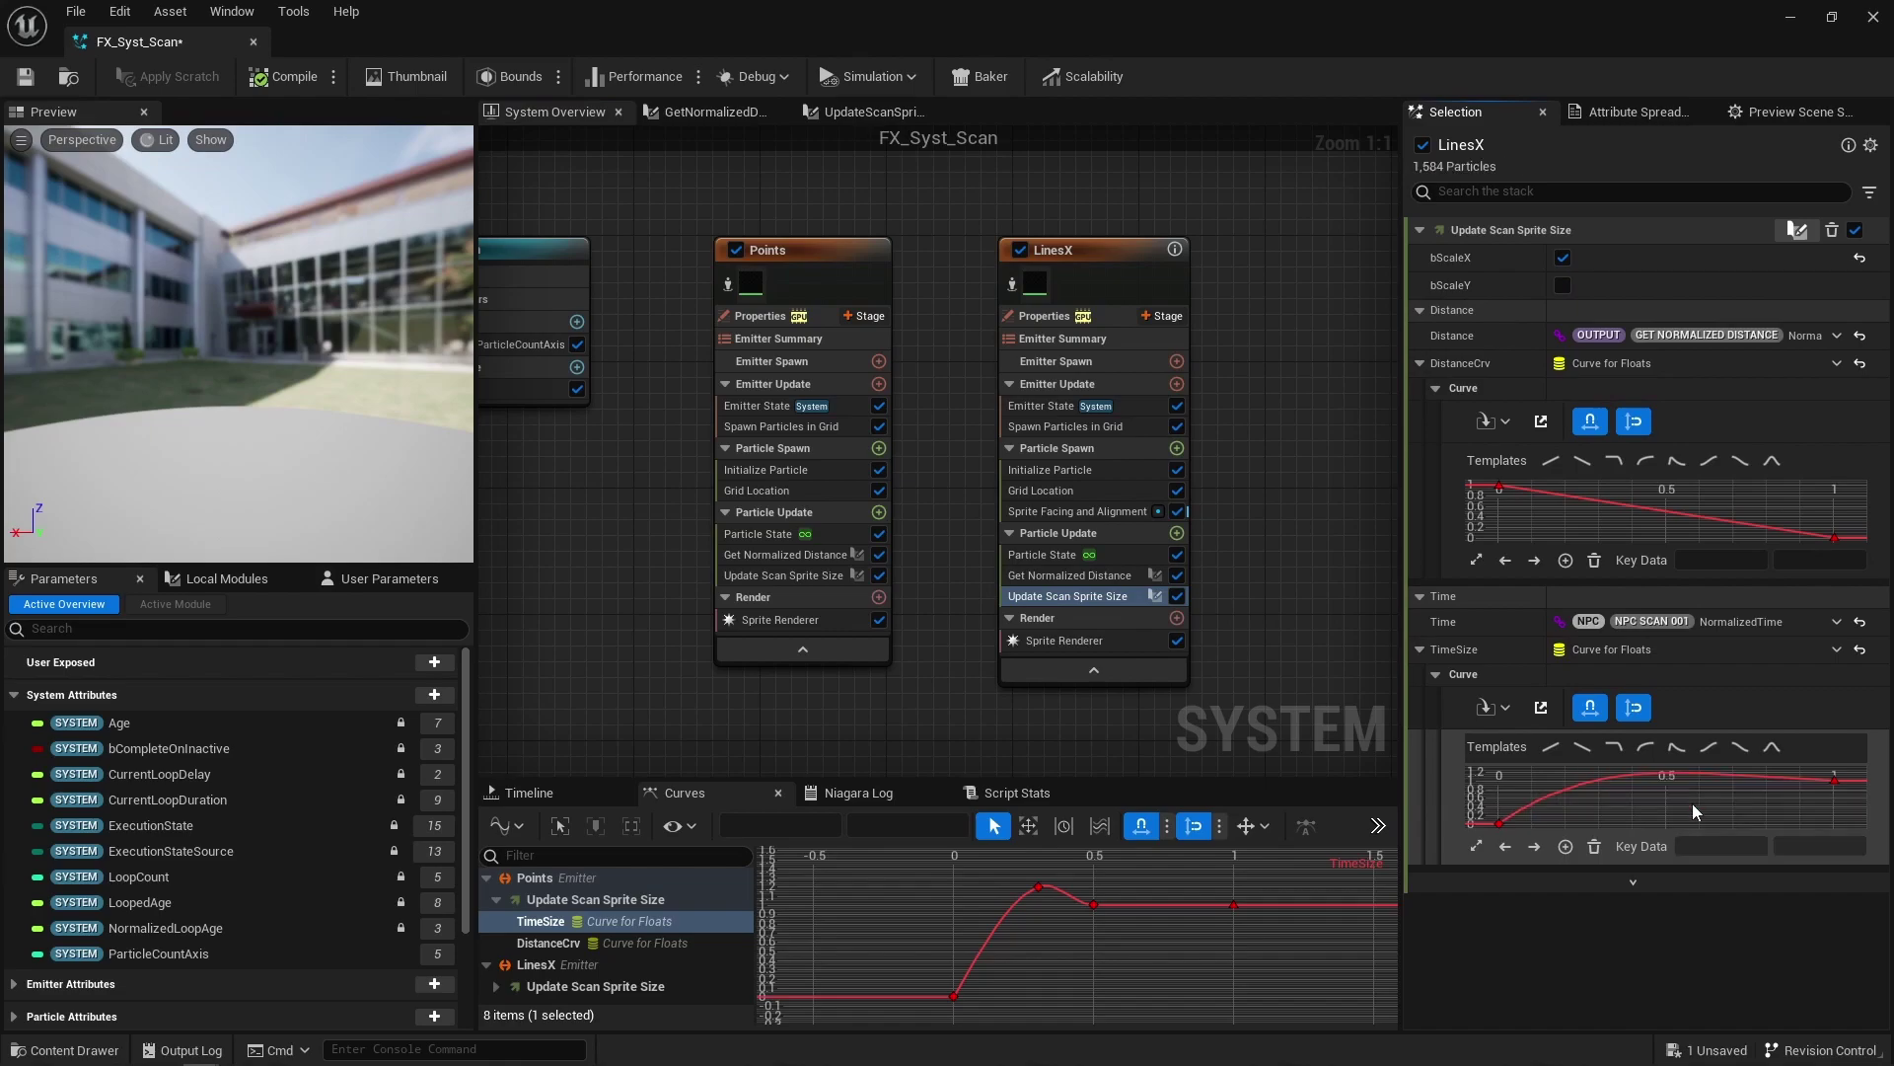
pyautogui.click(1550, 747)
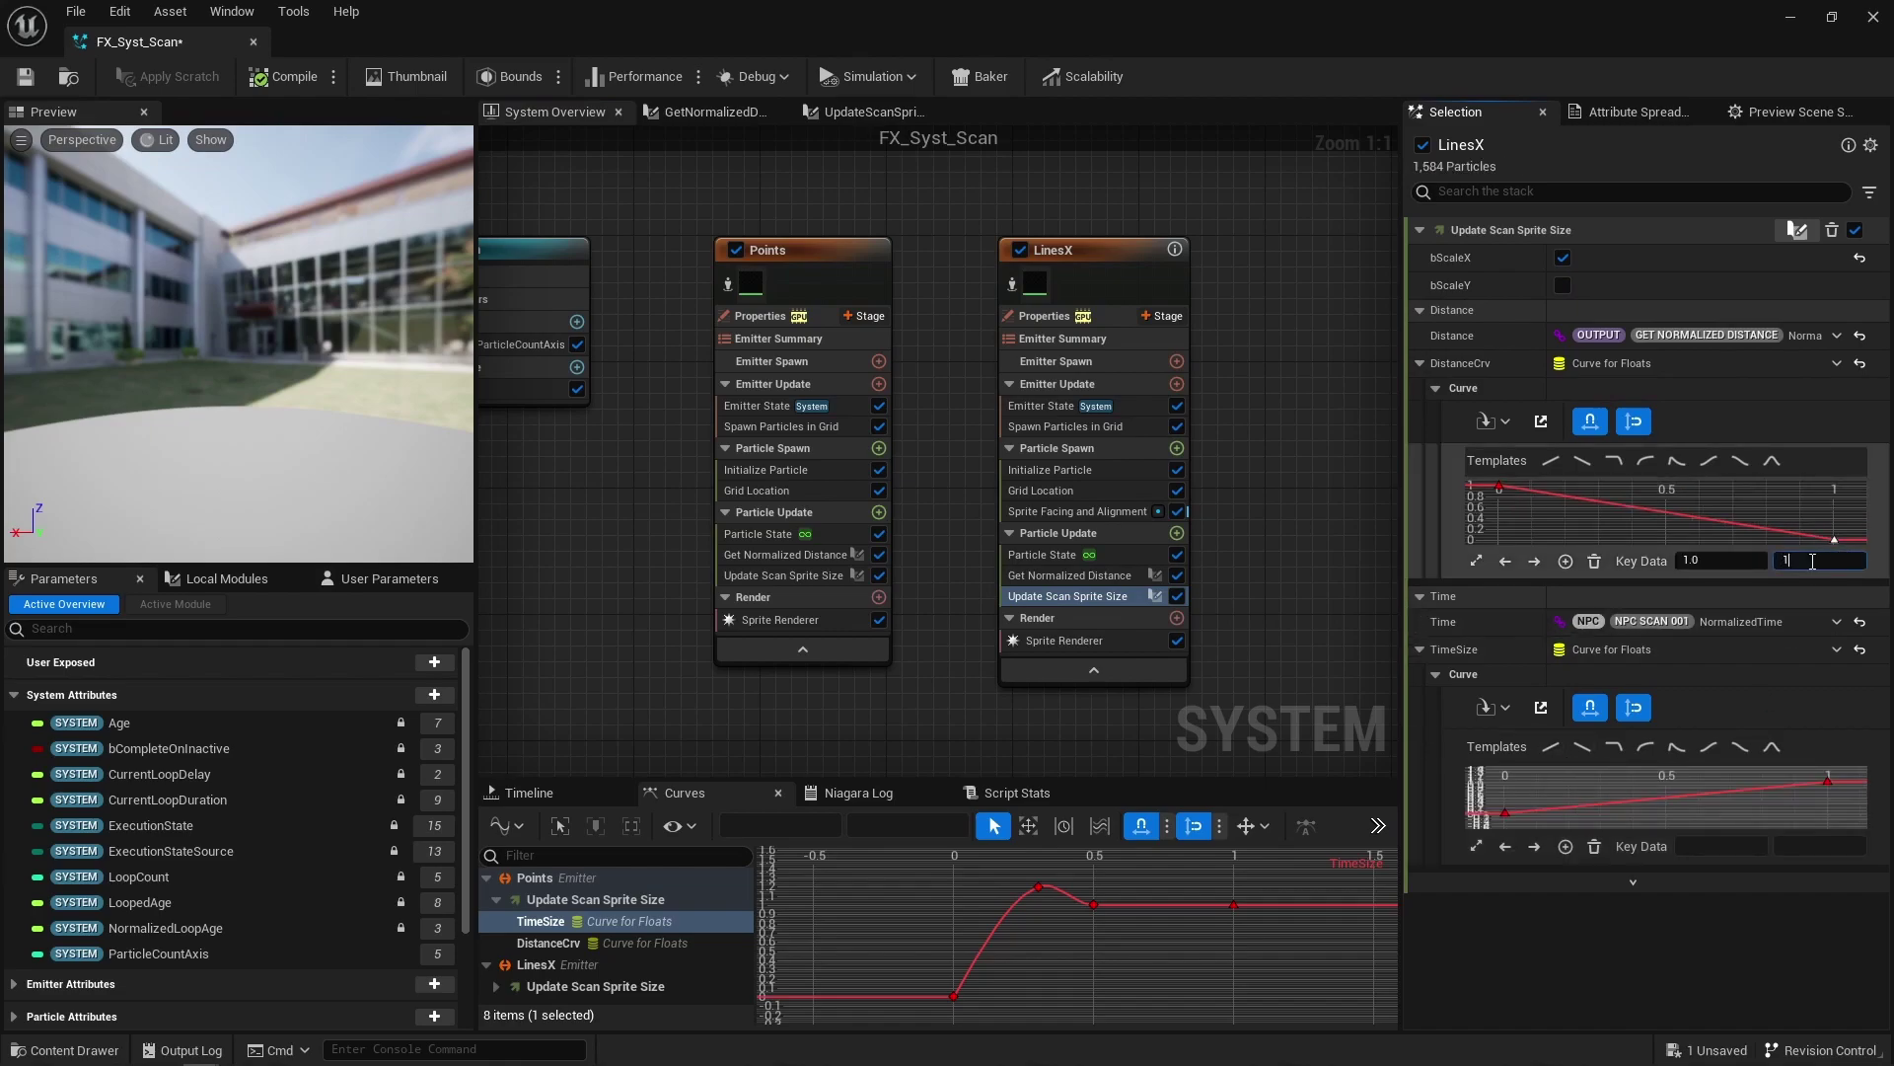
# Step: Add a Dynamic Material Parameters module to the Particle Update group of LinesX
pyautogui.click(1178, 534)
pyautogui.write('dynam')
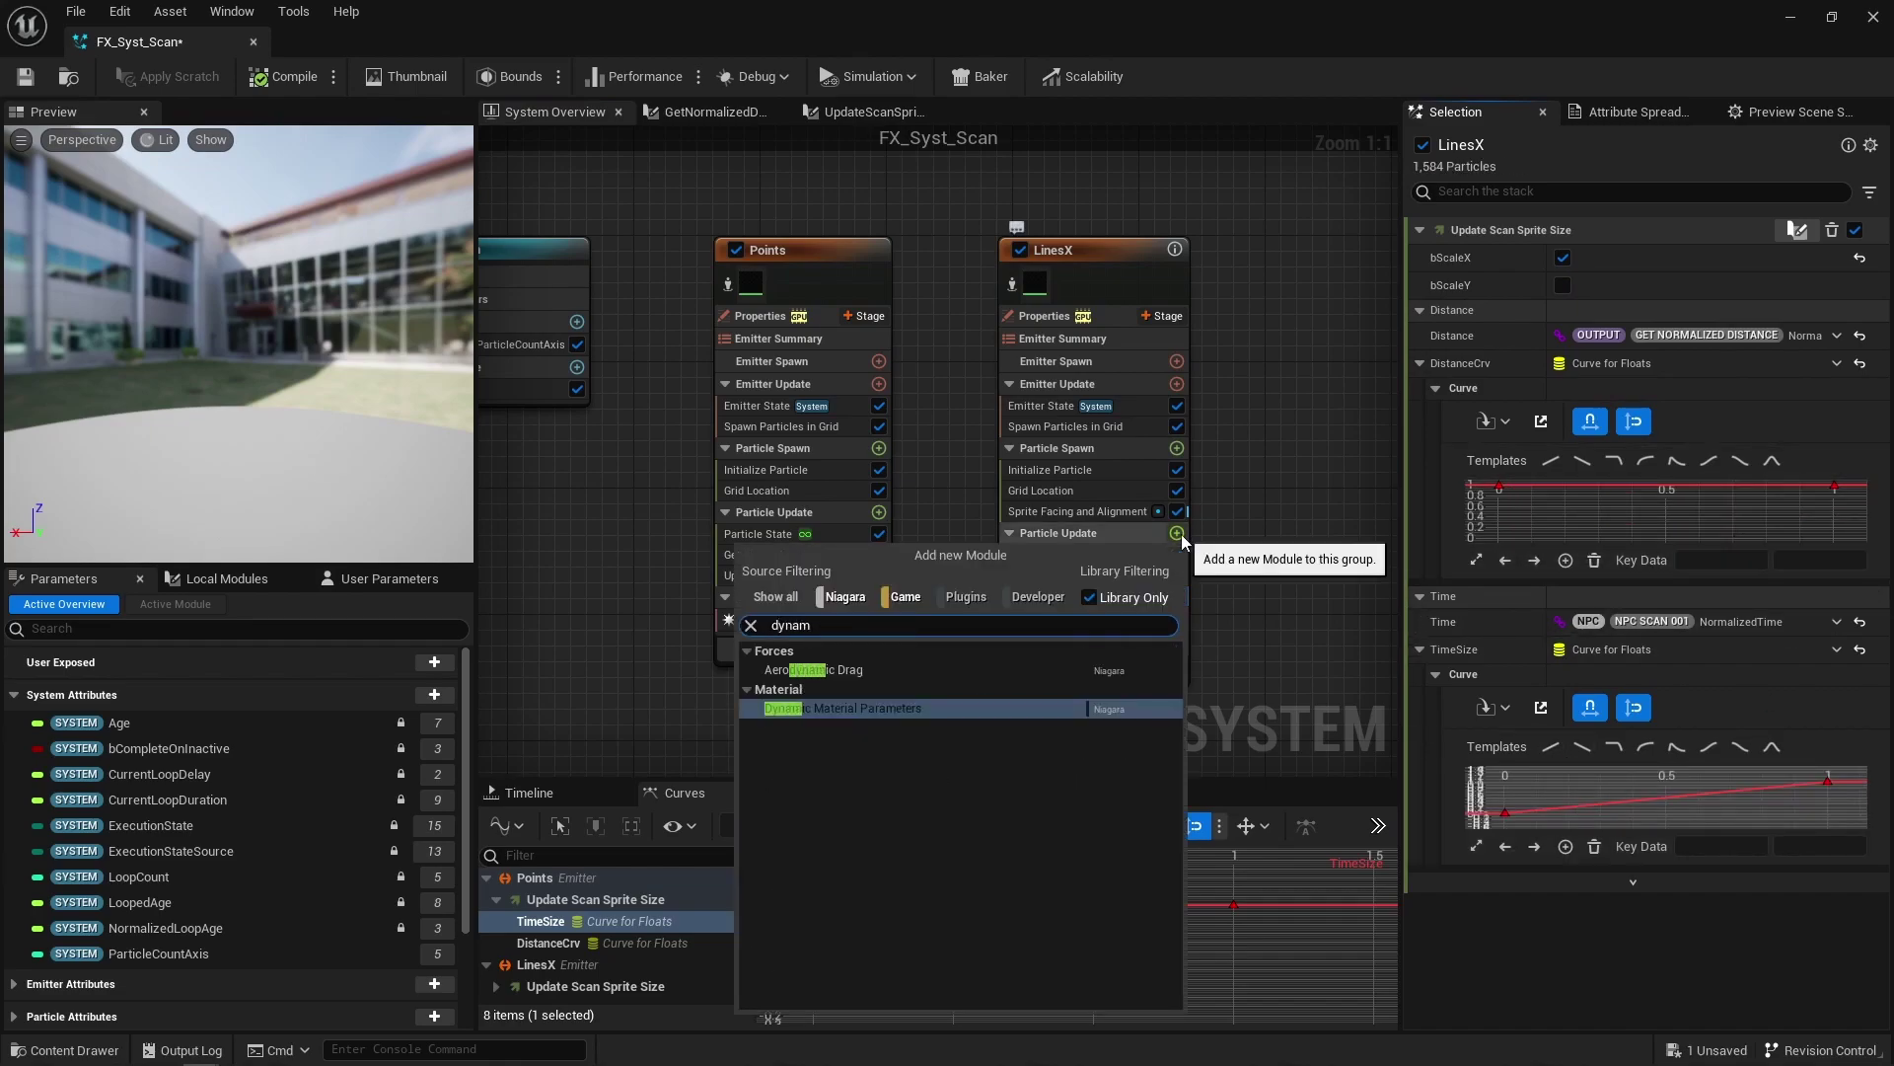
pyautogui.press('Return')
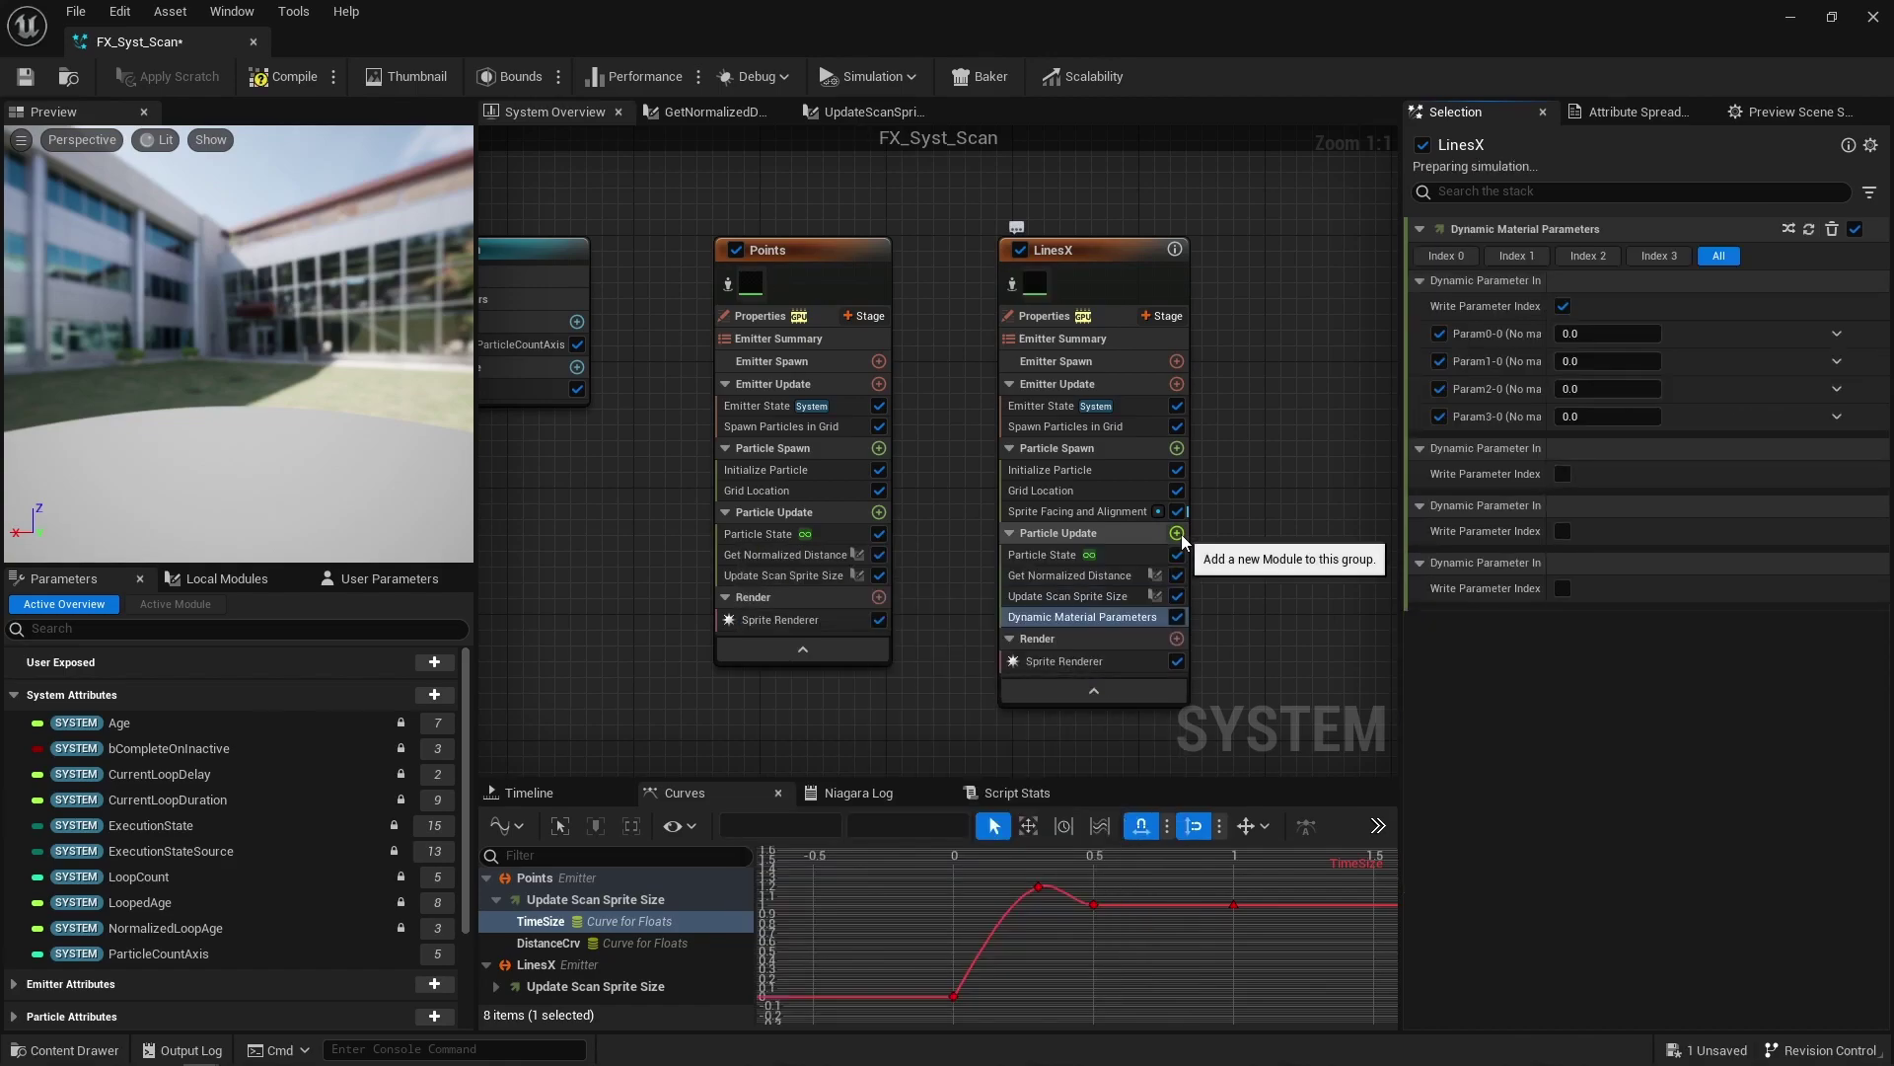
pyautogui.click(1839, 335)
pyautogui.write('n')
pyautogui.press('BackSpace')
pyautogui.press('Escape')
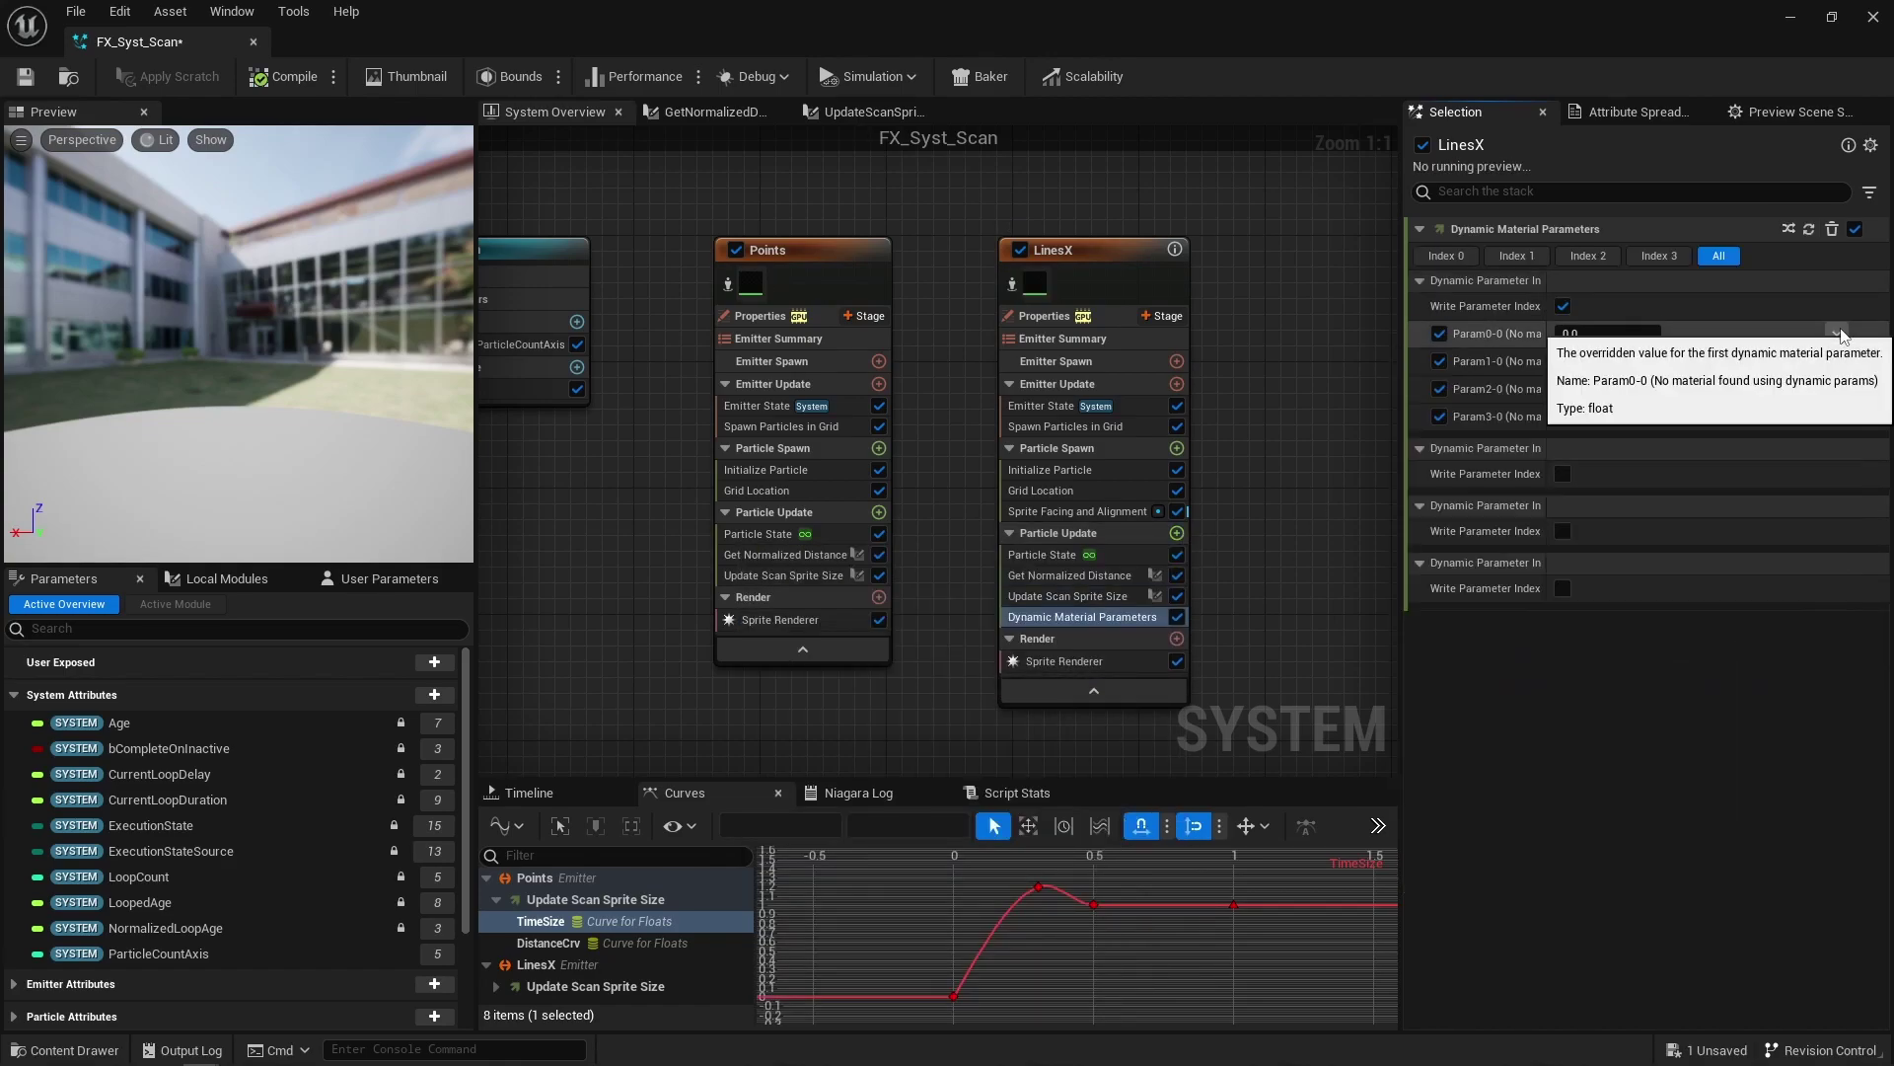
# Step: Assign the M_FX_ScanEffect_GridLines material to the Sprite Renderer of LinesX
pyautogui.click(1155, 660)
pyautogui.click(1691, 282)
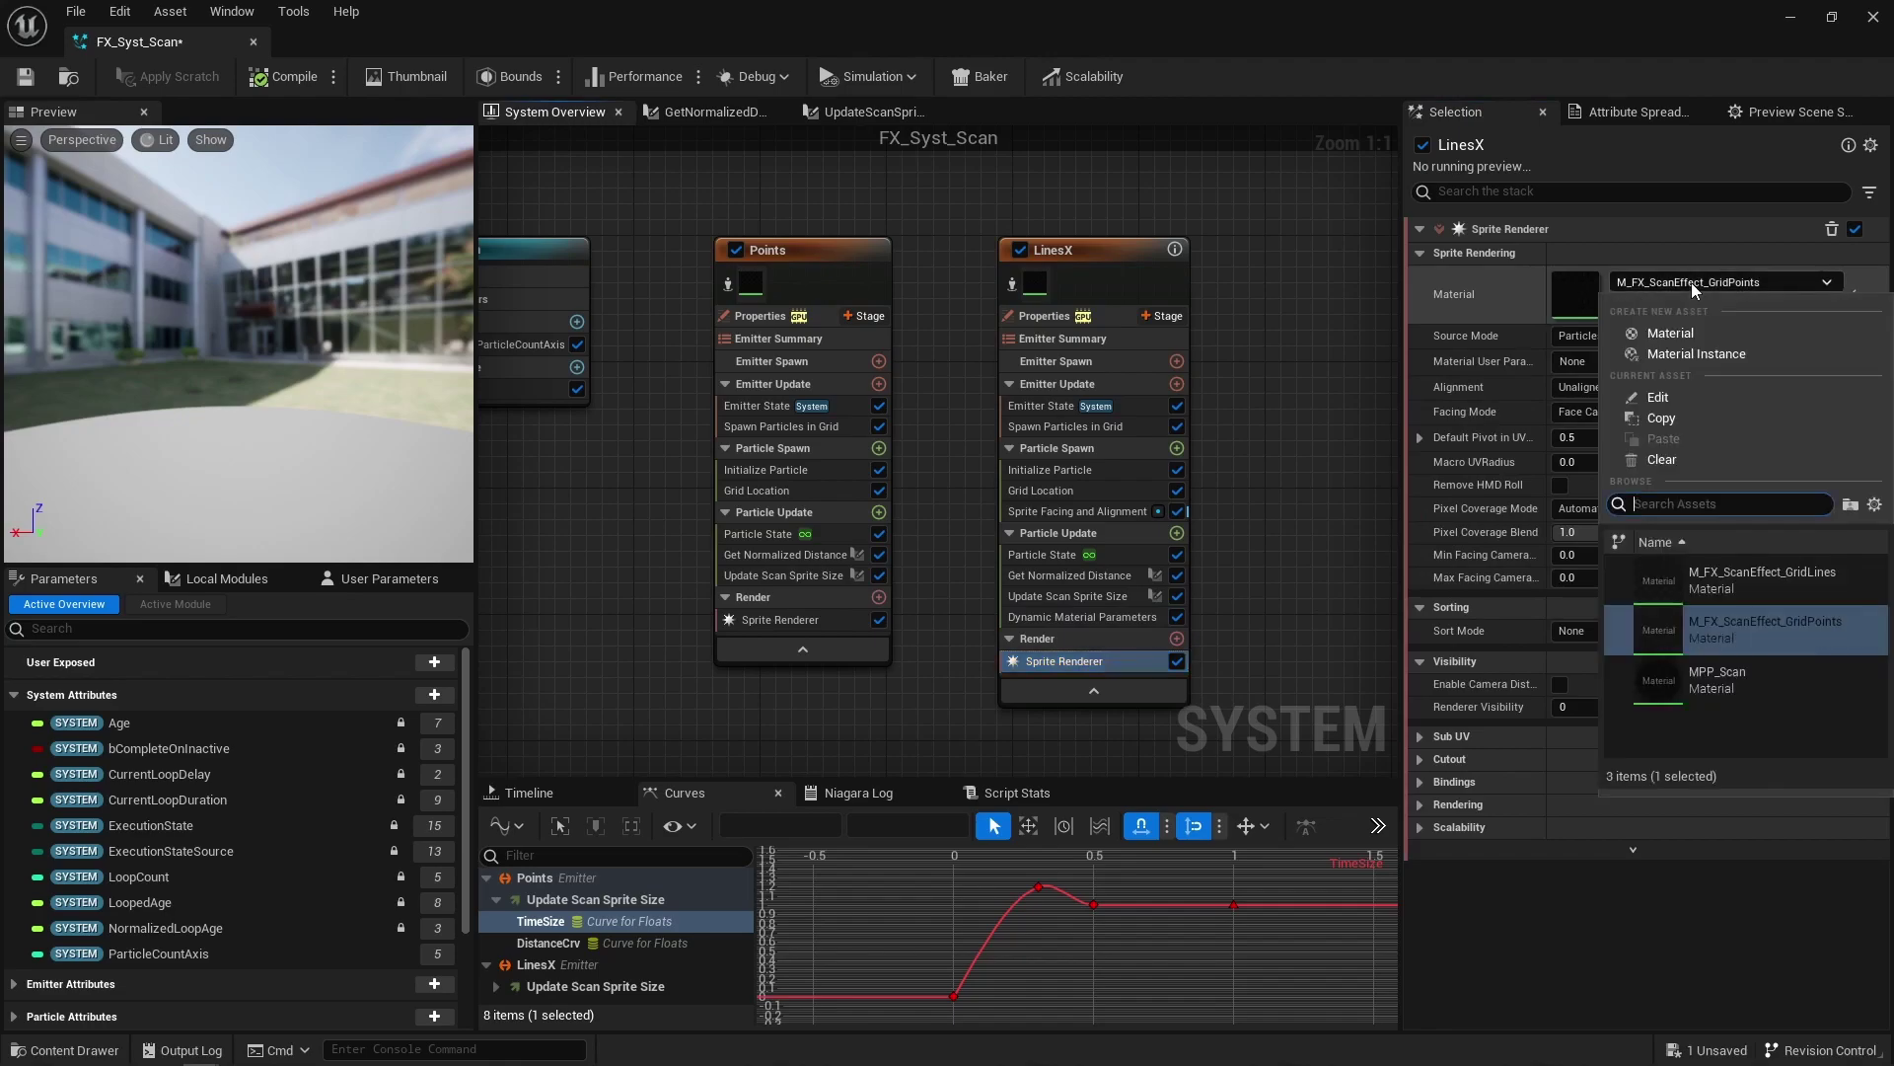
pyautogui.click(1737, 582)
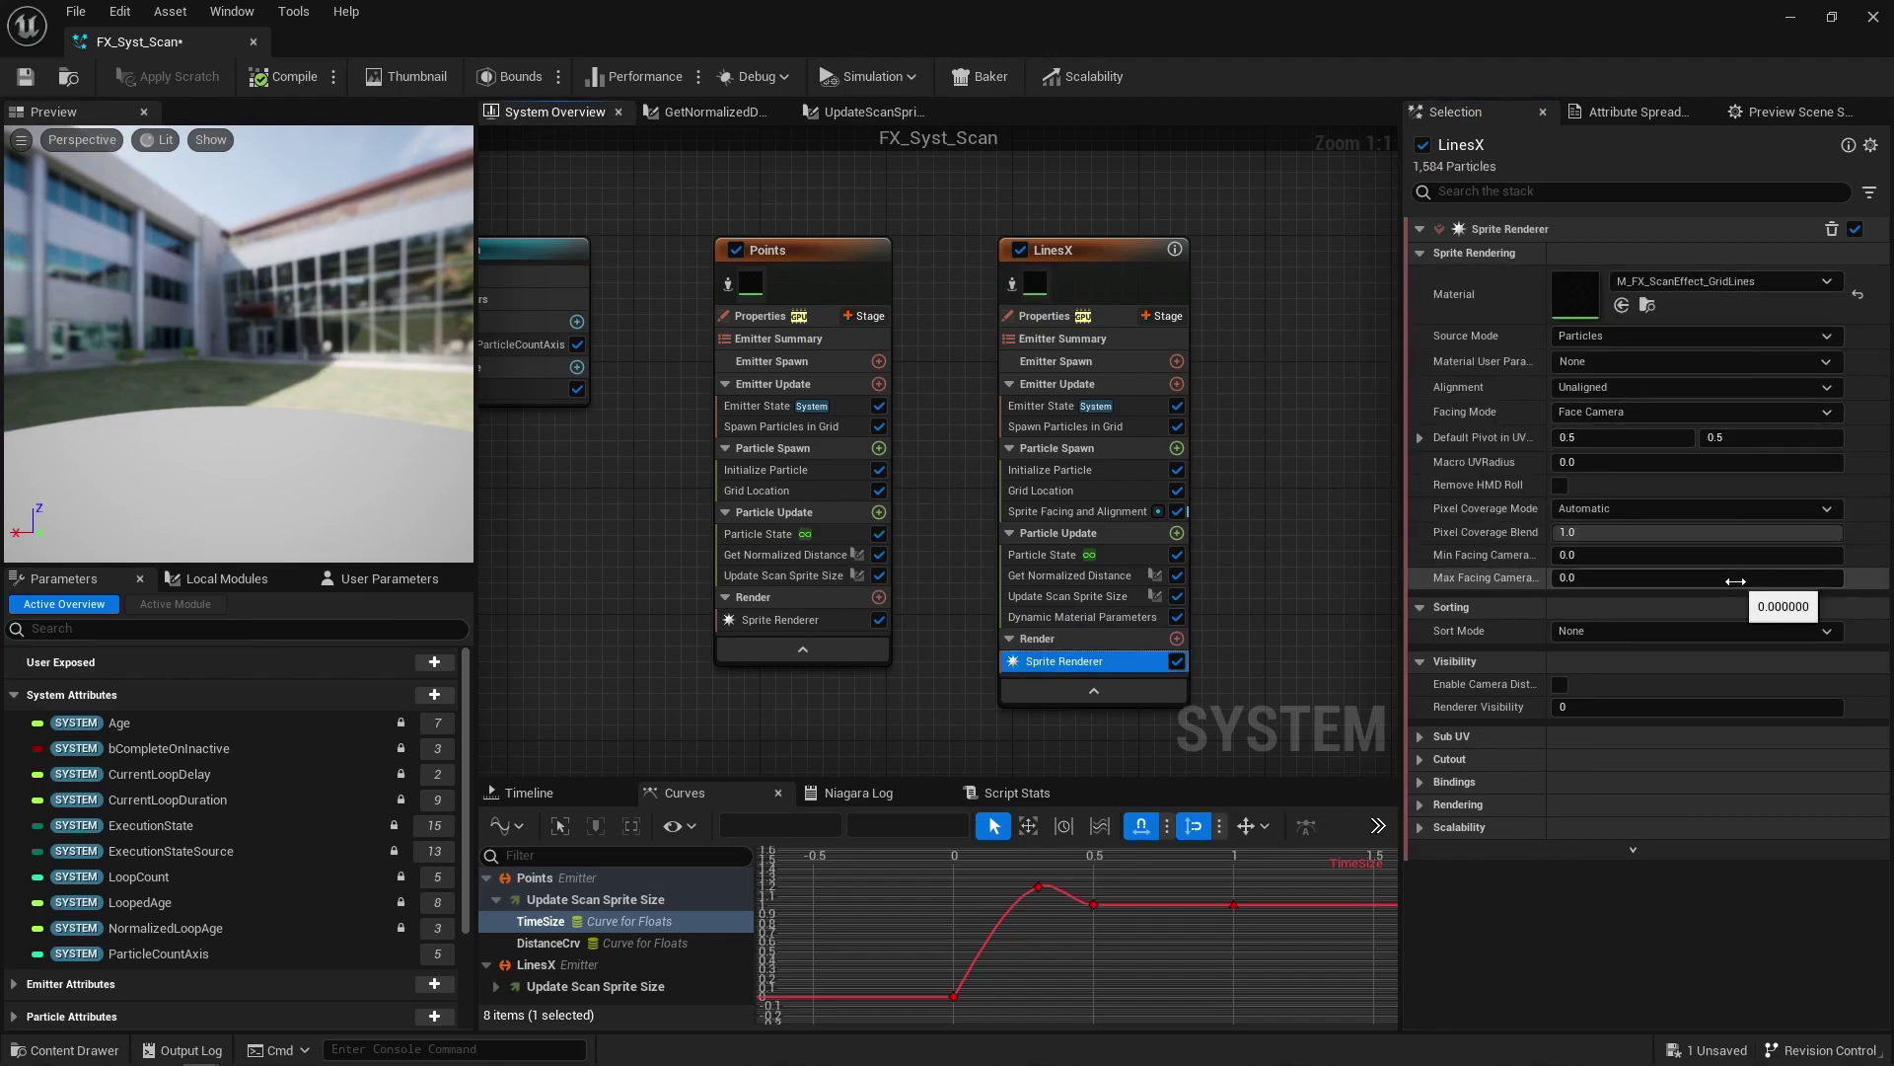
# Step: Set the LinesX Sprite Renderer's alignment to Custom Alignment and its facing mode to Custom Facing Vector
pyautogui.click(1691, 387)
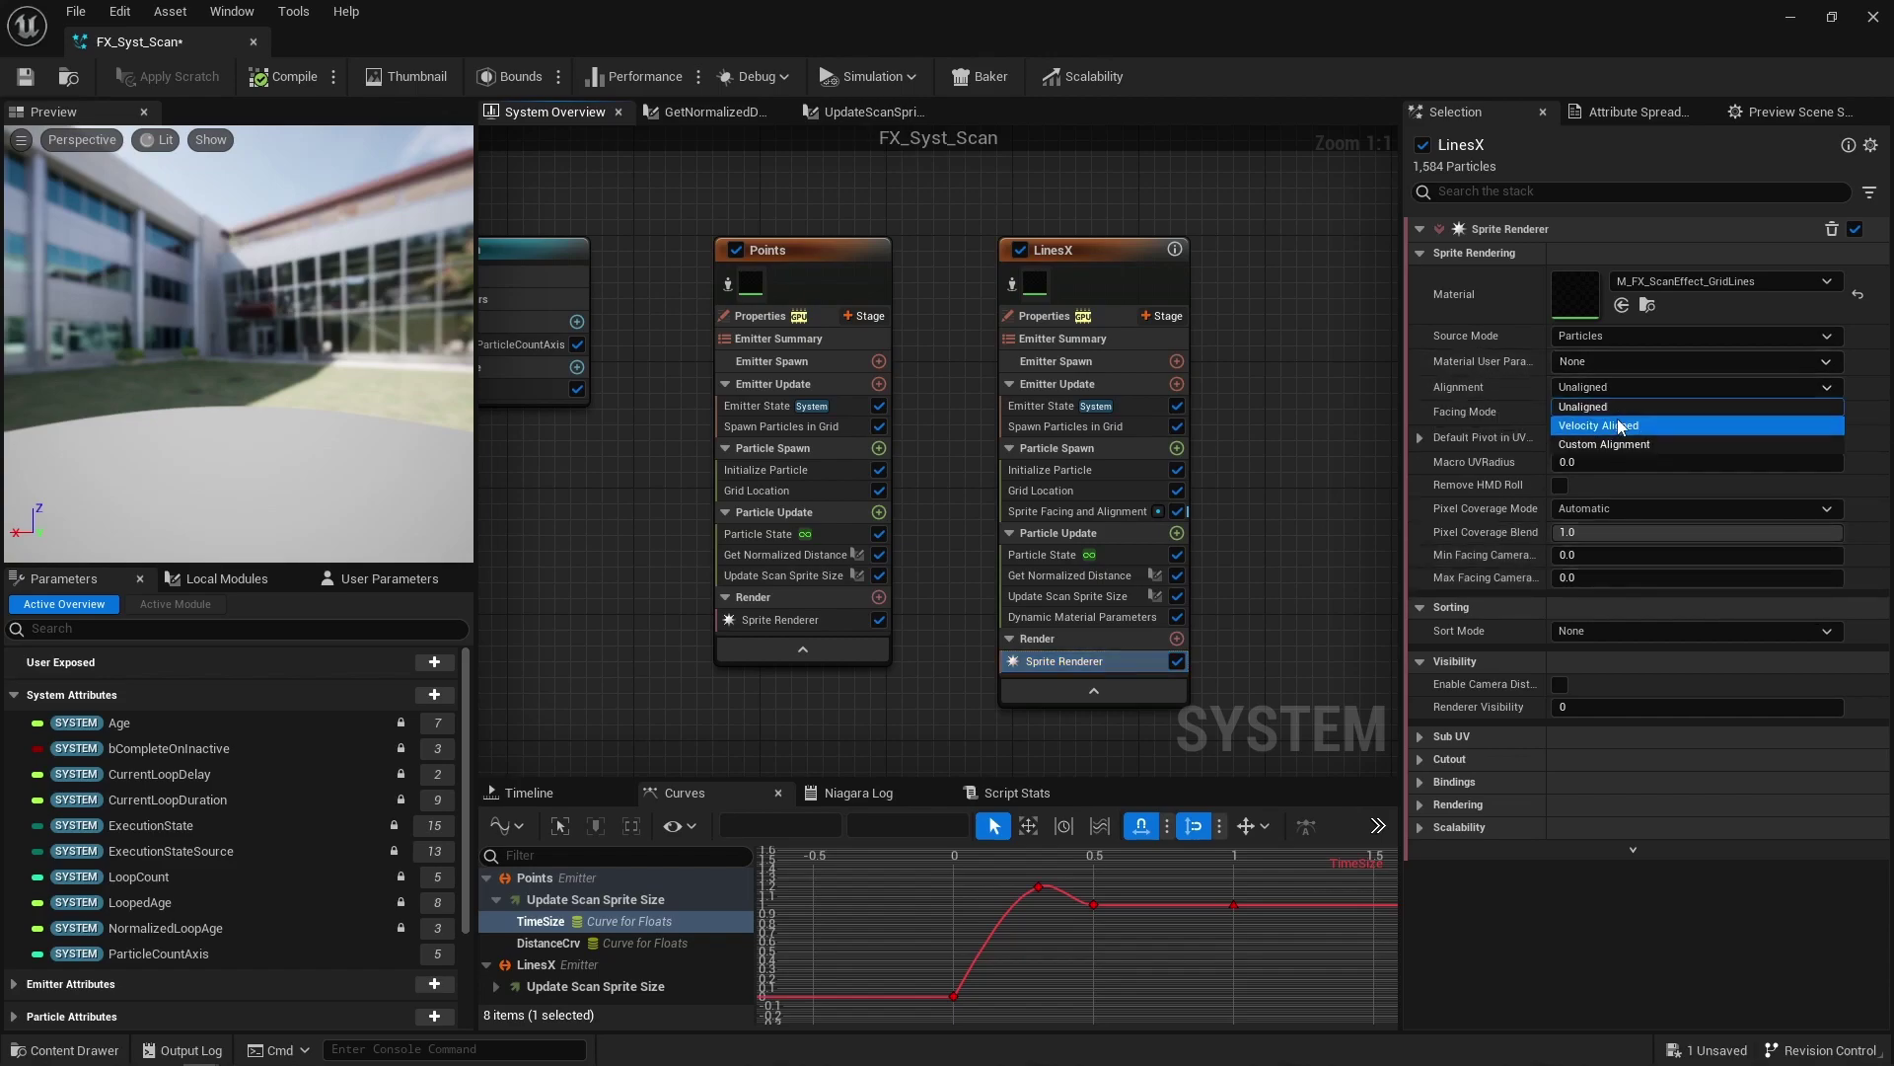
pyautogui.click(1625, 430)
pyautogui.click(1623, 414)
pyautogui.click(1628, 460)
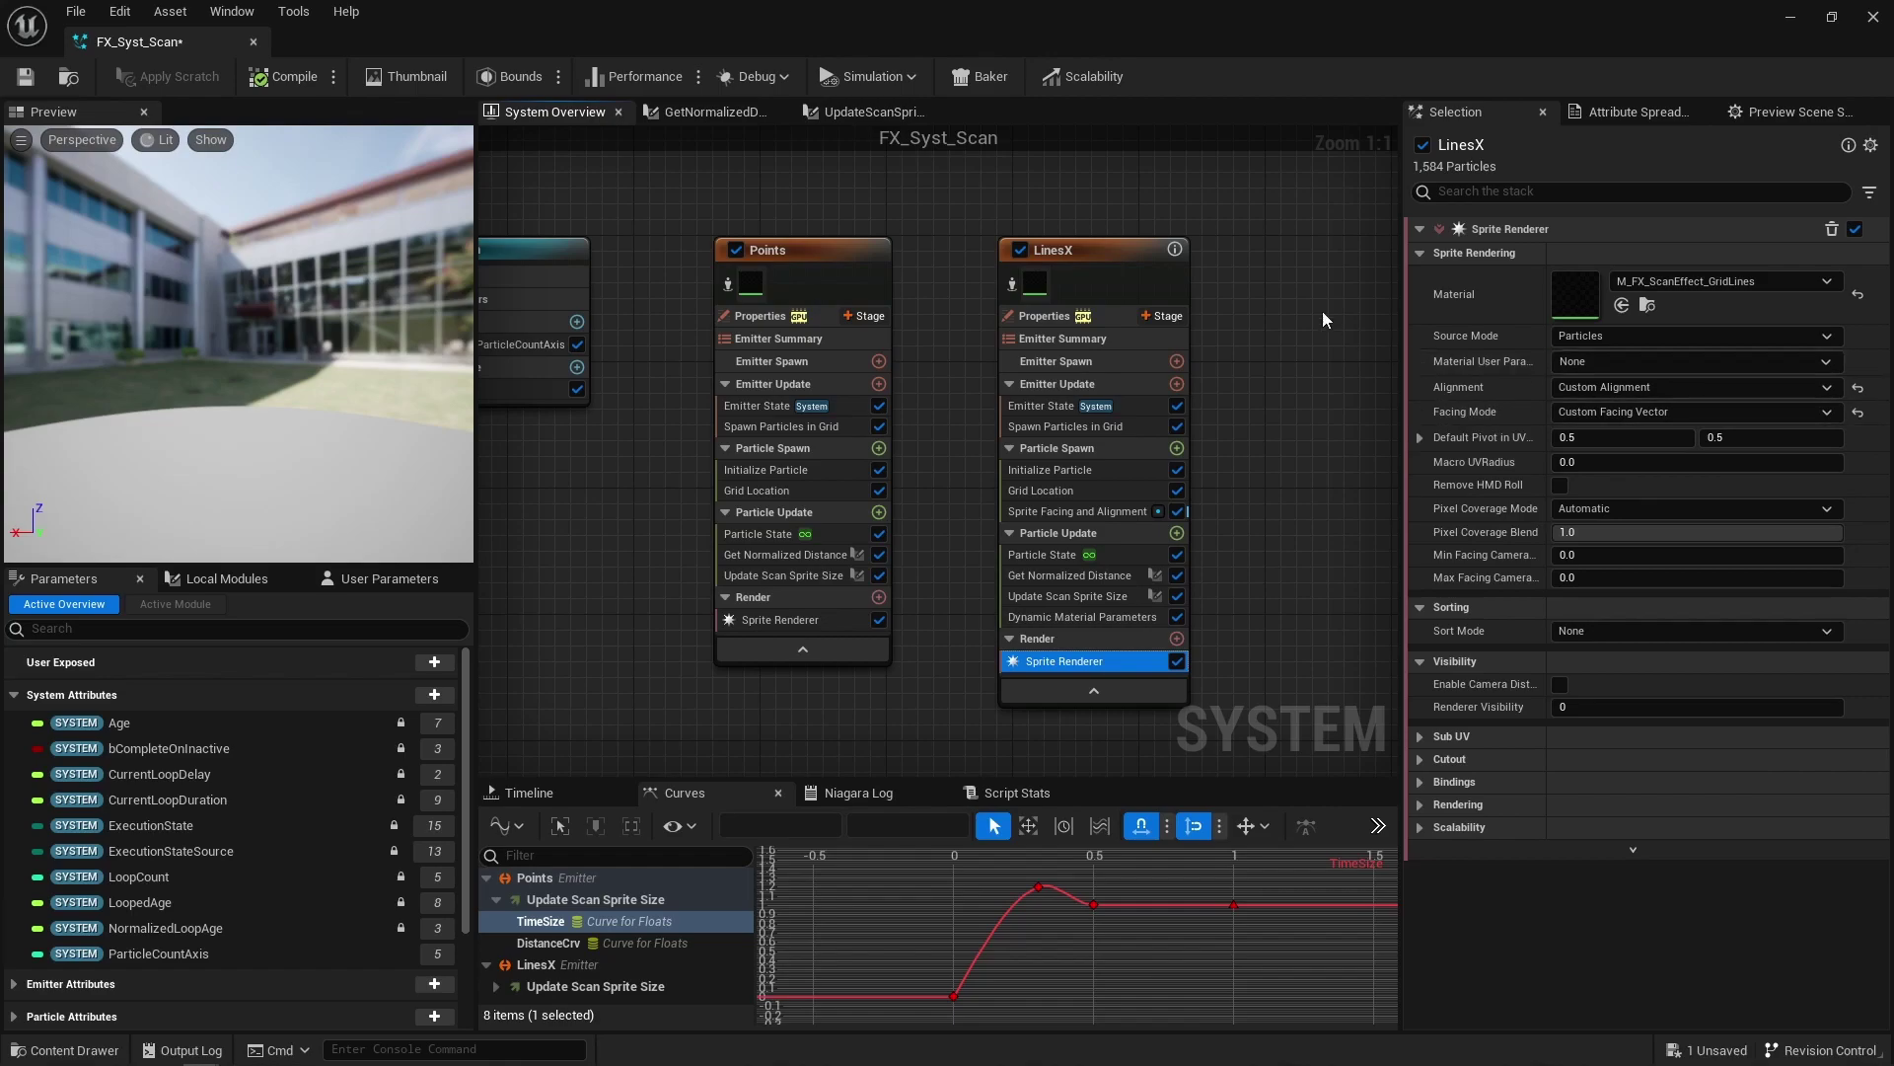
# Step: Duplicate the LinesX emitter twice and name the copies LinesY and LinesZ
pyautogui.moveTo(1287, 230); pyautogui.dragTo(1038, 227, button='right')
pyautogui.click(888, 247)
pyautogui.hotkey('ctrl', 'd')
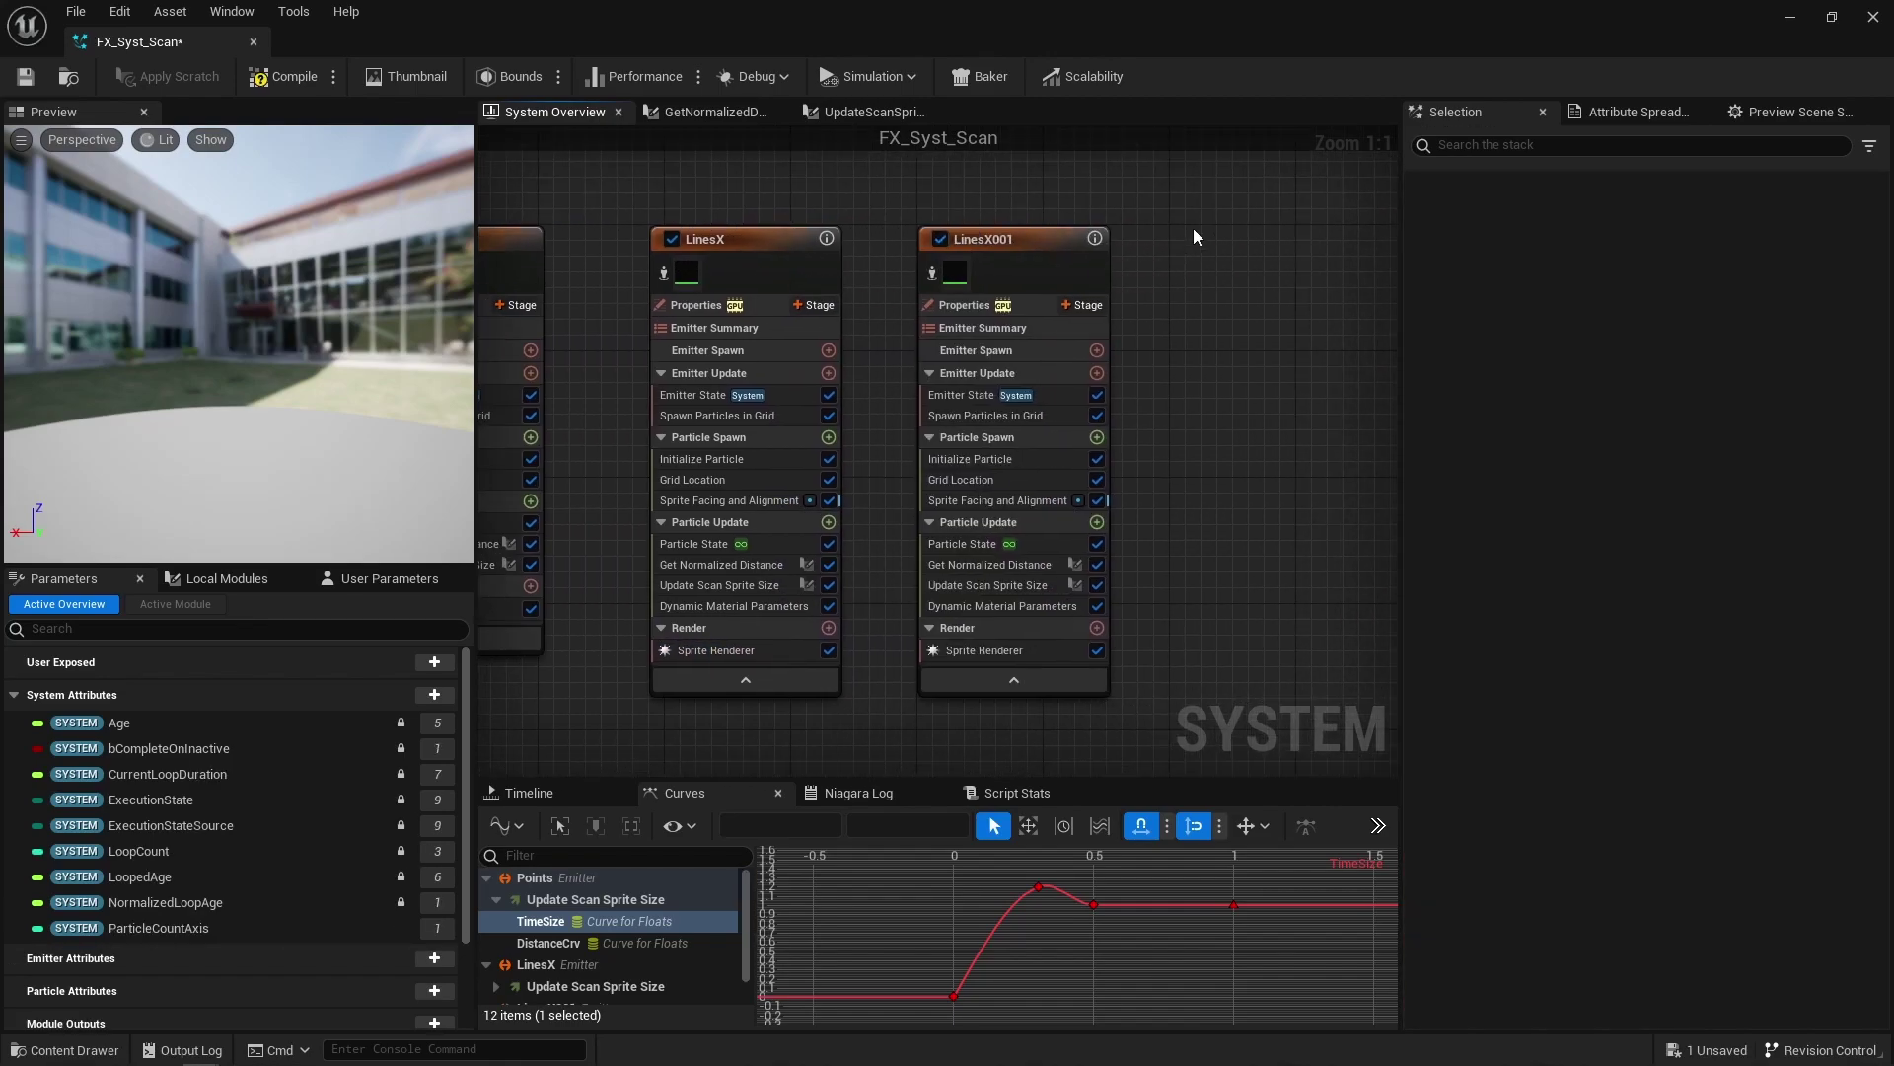
pyautogui.hotkey('ctrl', 'd')
pyautogui.doubleClick(1010, 240)
pyautogui.write('LinesY')
pyautogui.press('Return')
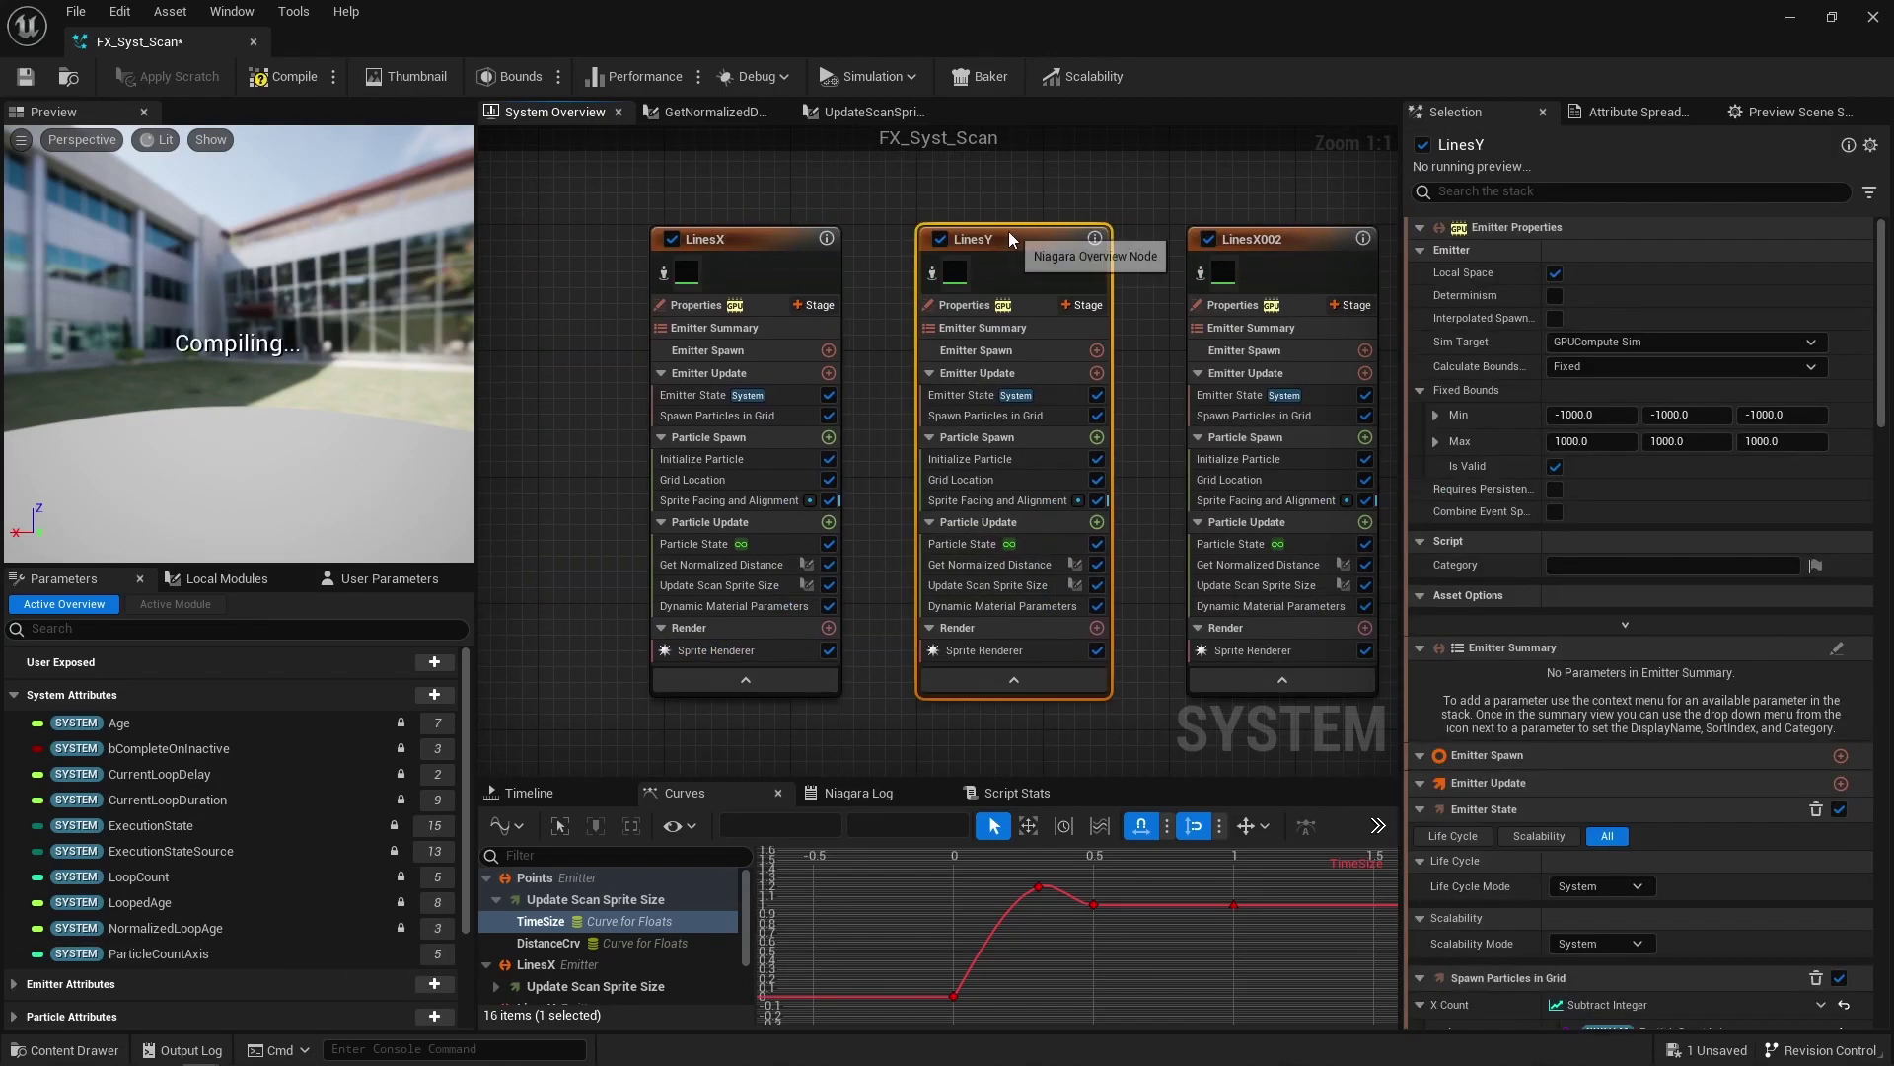
pyautogui.click(1245, 240)
pyautogui.doubleClick(1245, 240)
pyautogui.write('LinesZ')
pyautogui.press('Return')
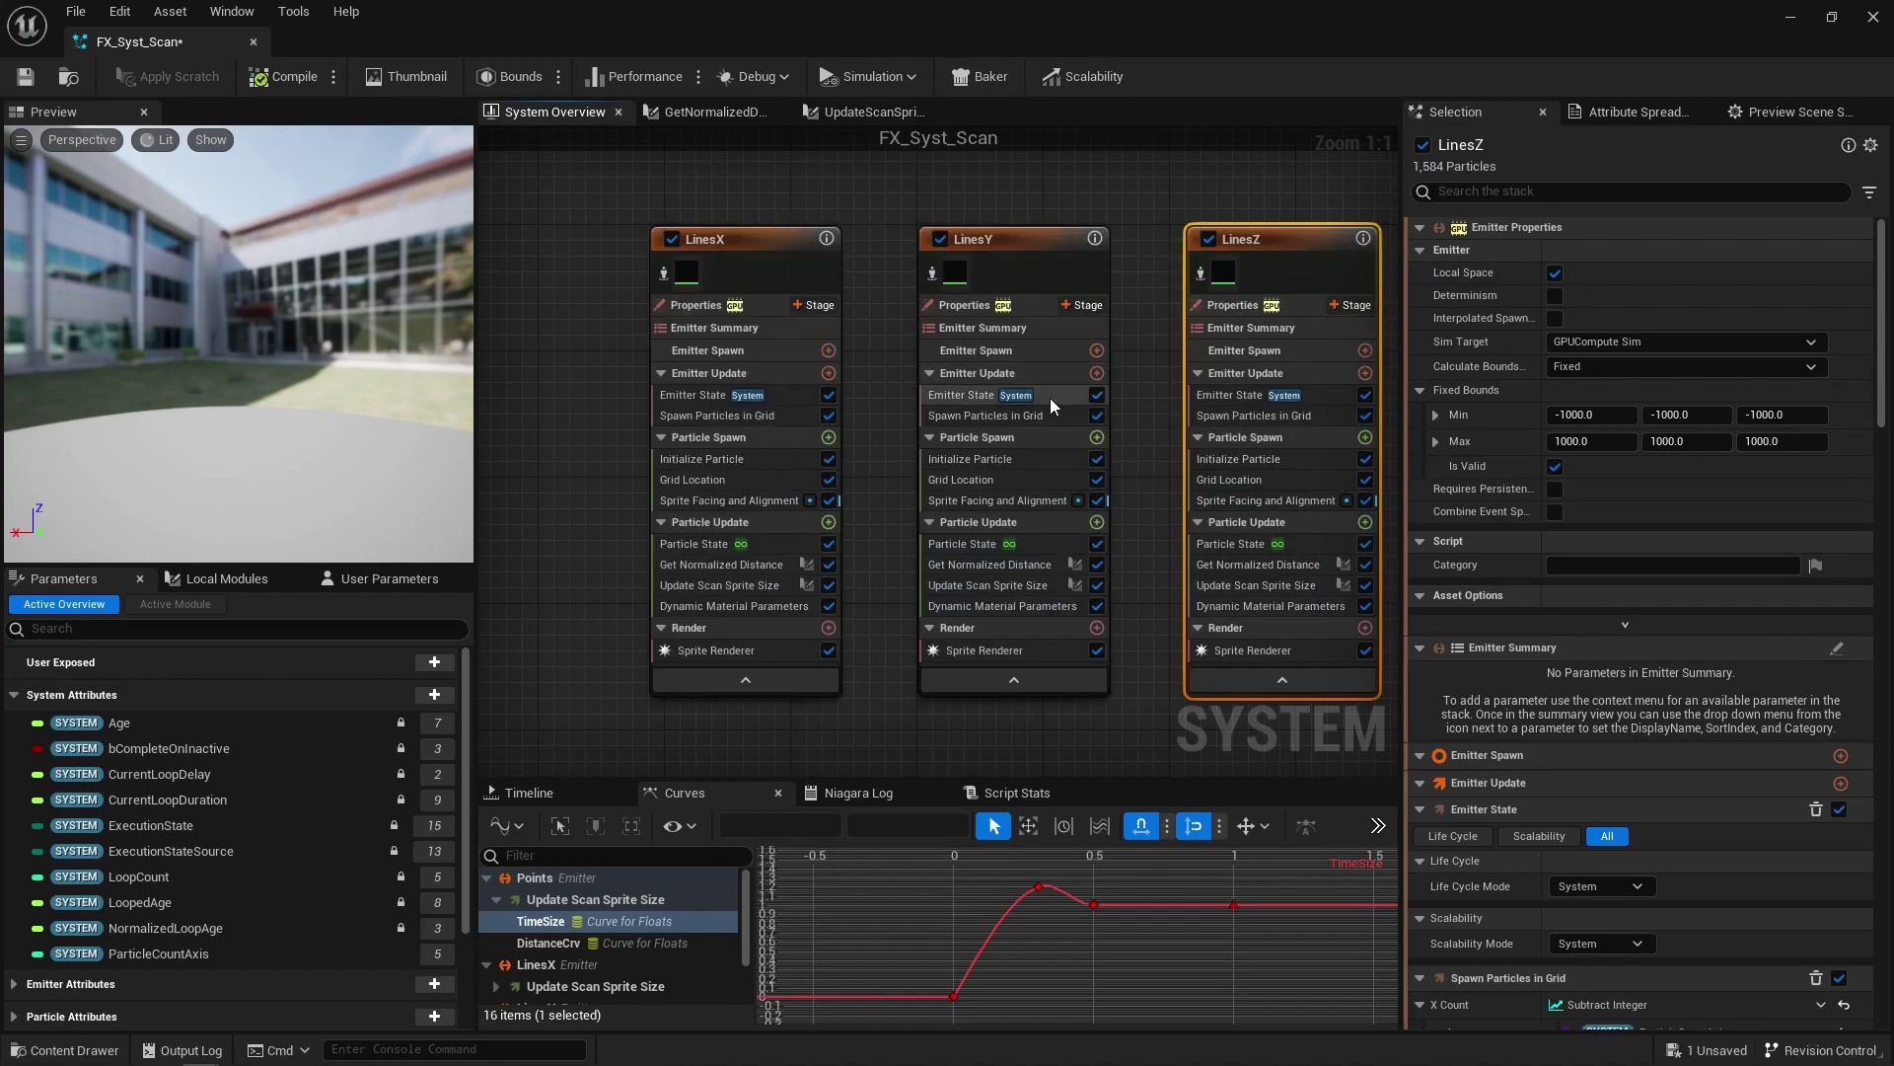
# Step: In LinesY's Spawn Particles in Grid, copy the Subtract Integer input from X Count to Y Count
pyautogui.click(985, 416)
pyautogui.rightClick(1495, 258)
pyautogui.press('Escape')
pyautogui.rightClick(1727, 340)
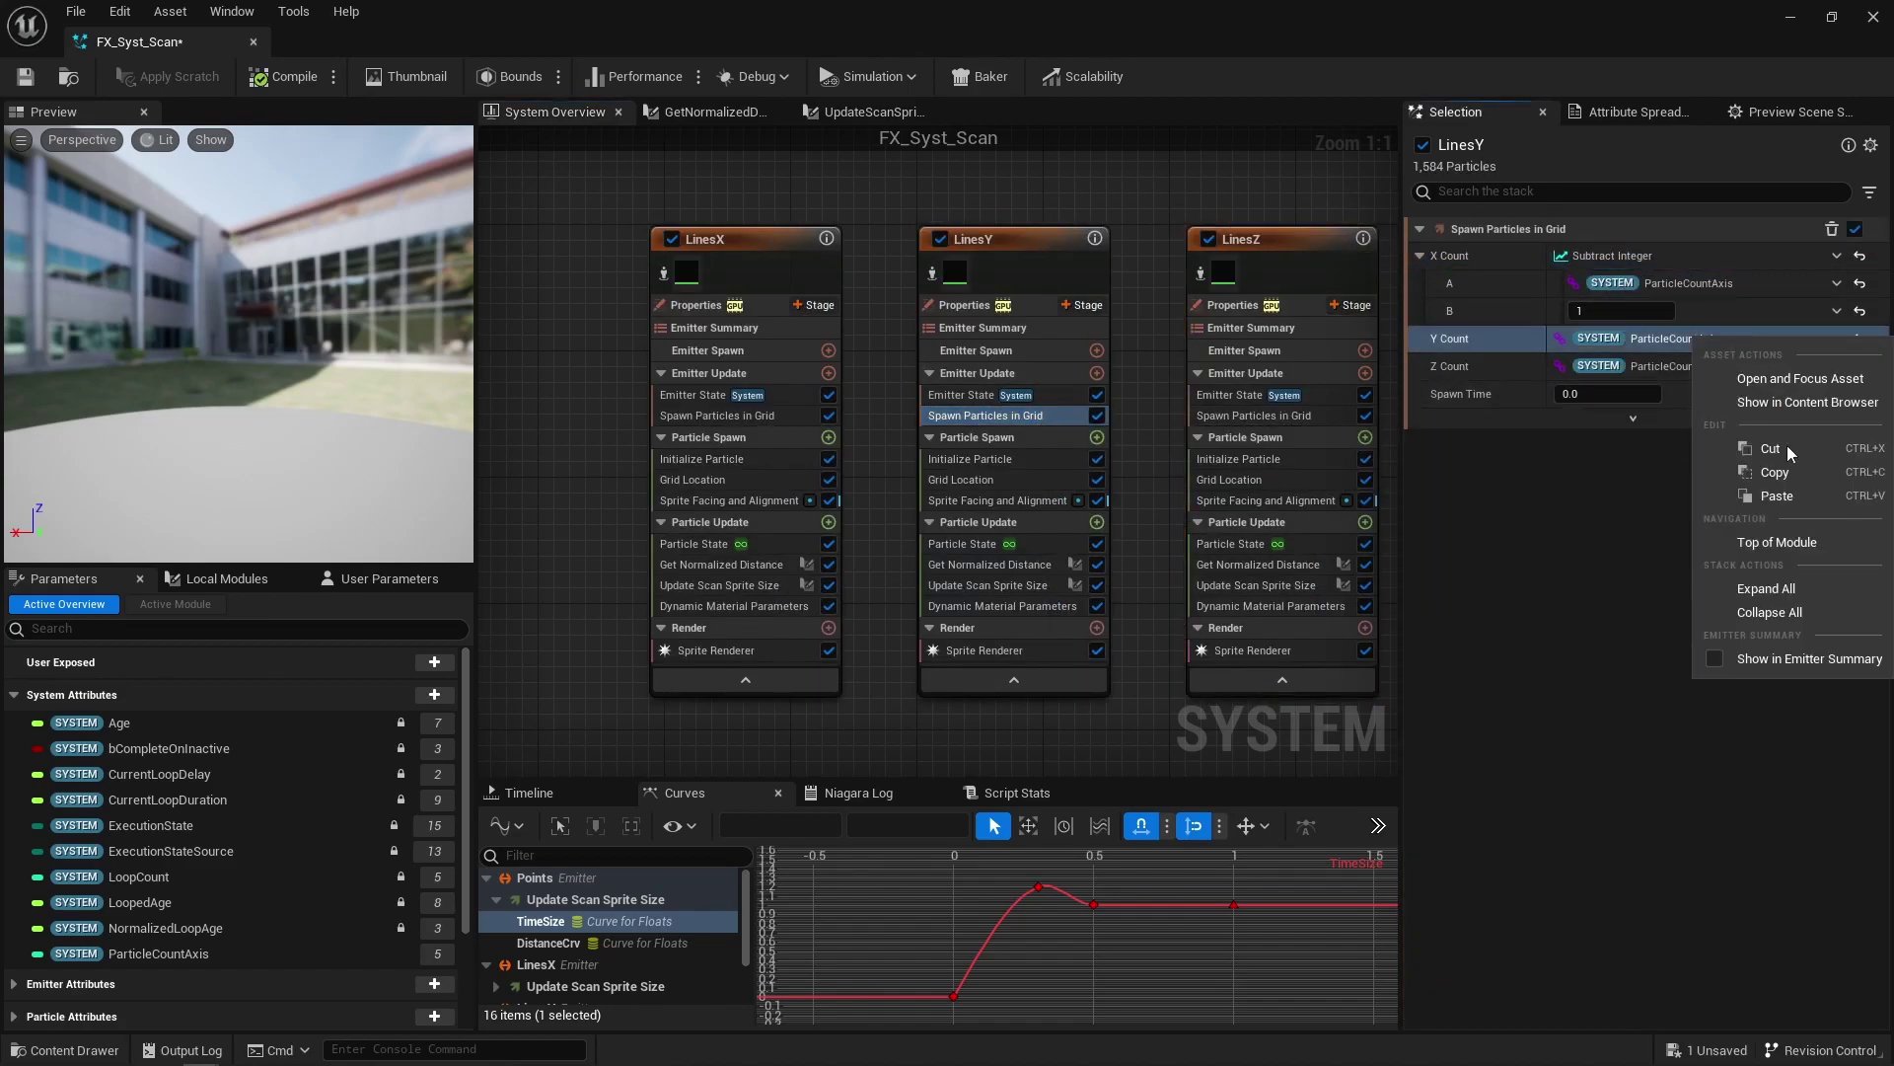
pyautogui.click(1789, 492)
# Step: Reset the X Count of LinesY's Spawn Particles in Grid and link it to System ParticleCountAxis
pyautogui.click(1860, 255)
pyautogui.click(1837, 256)
pyautogui.write('parti')
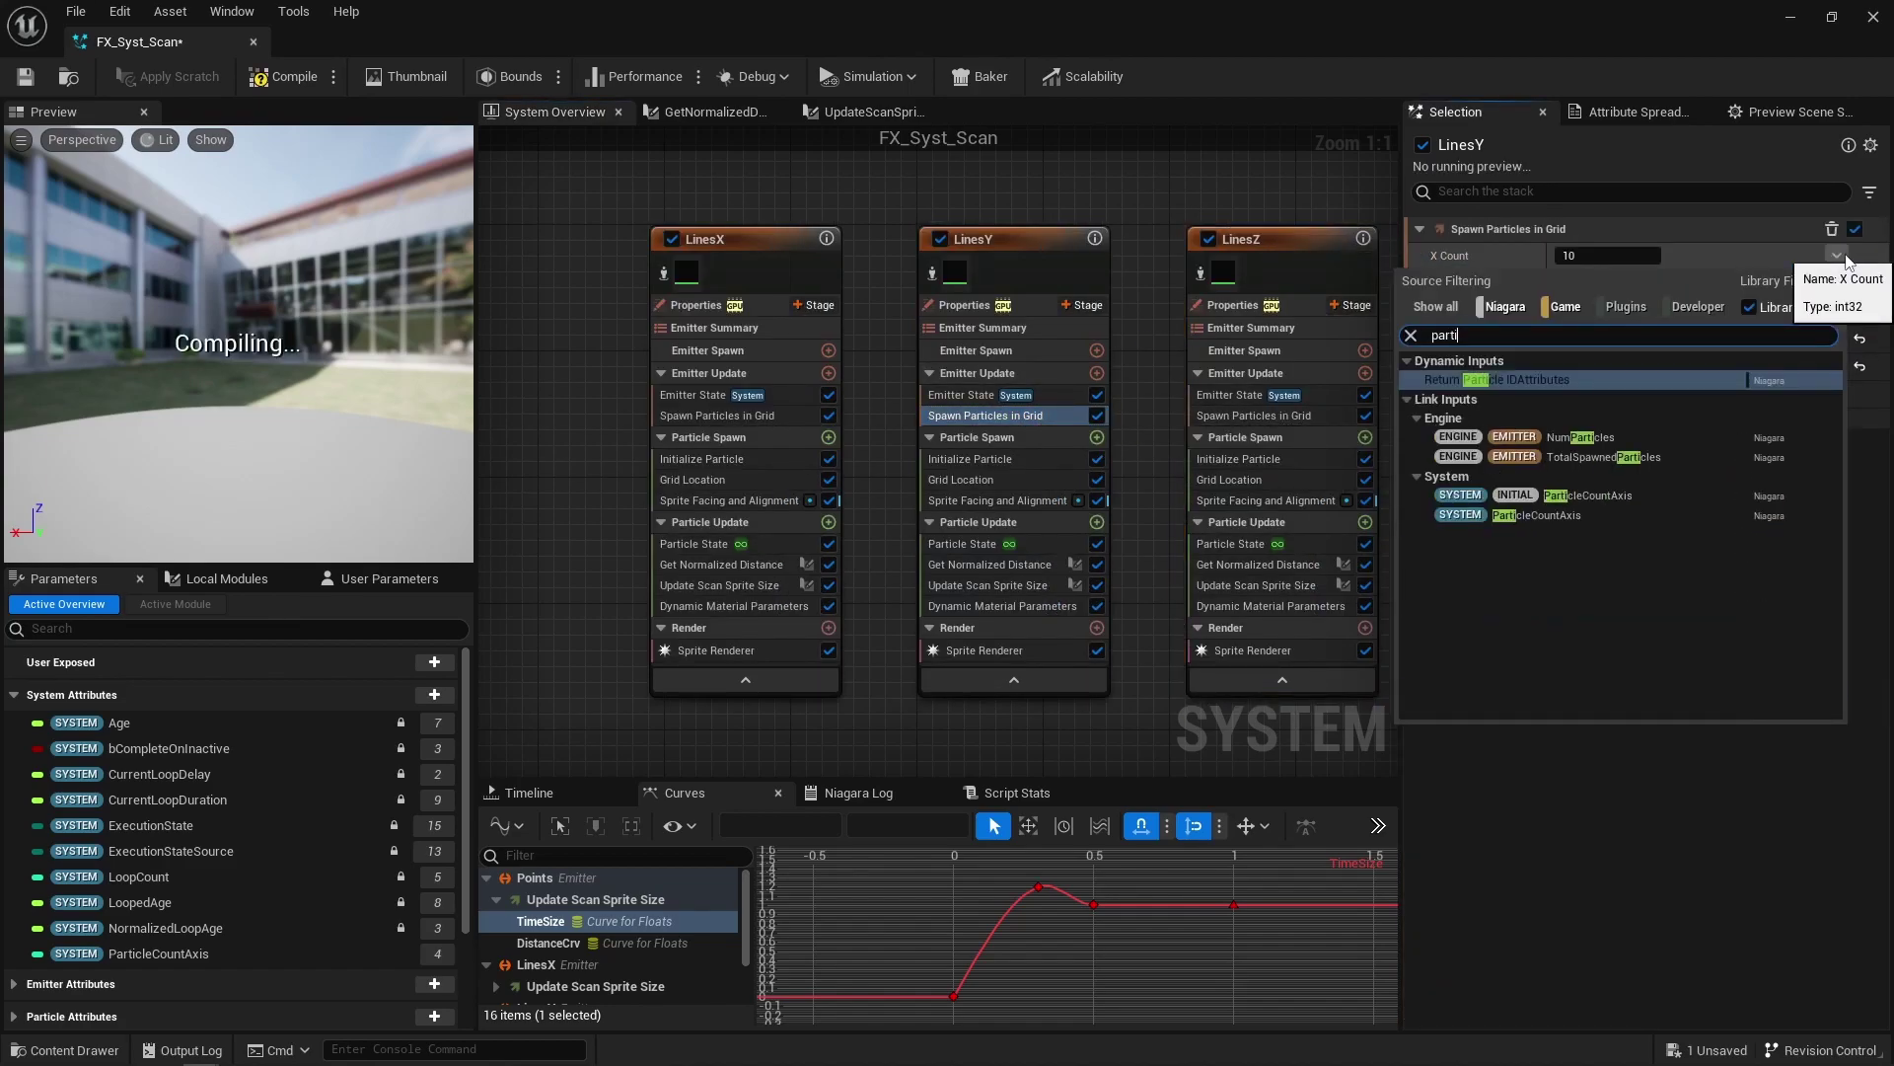
pyautogui.press('Down')
pyautogui.press('Down')
pyautogui.press('Down')
pyautogui.press('Down')
pyautogui.press('Return')
# Step: In LinesZ's Spawn Particles in Grid, paste the Subtract Integer input into Z Count and link X Count to System ParticleCountAxis
pyautogui.click(1300, 413)
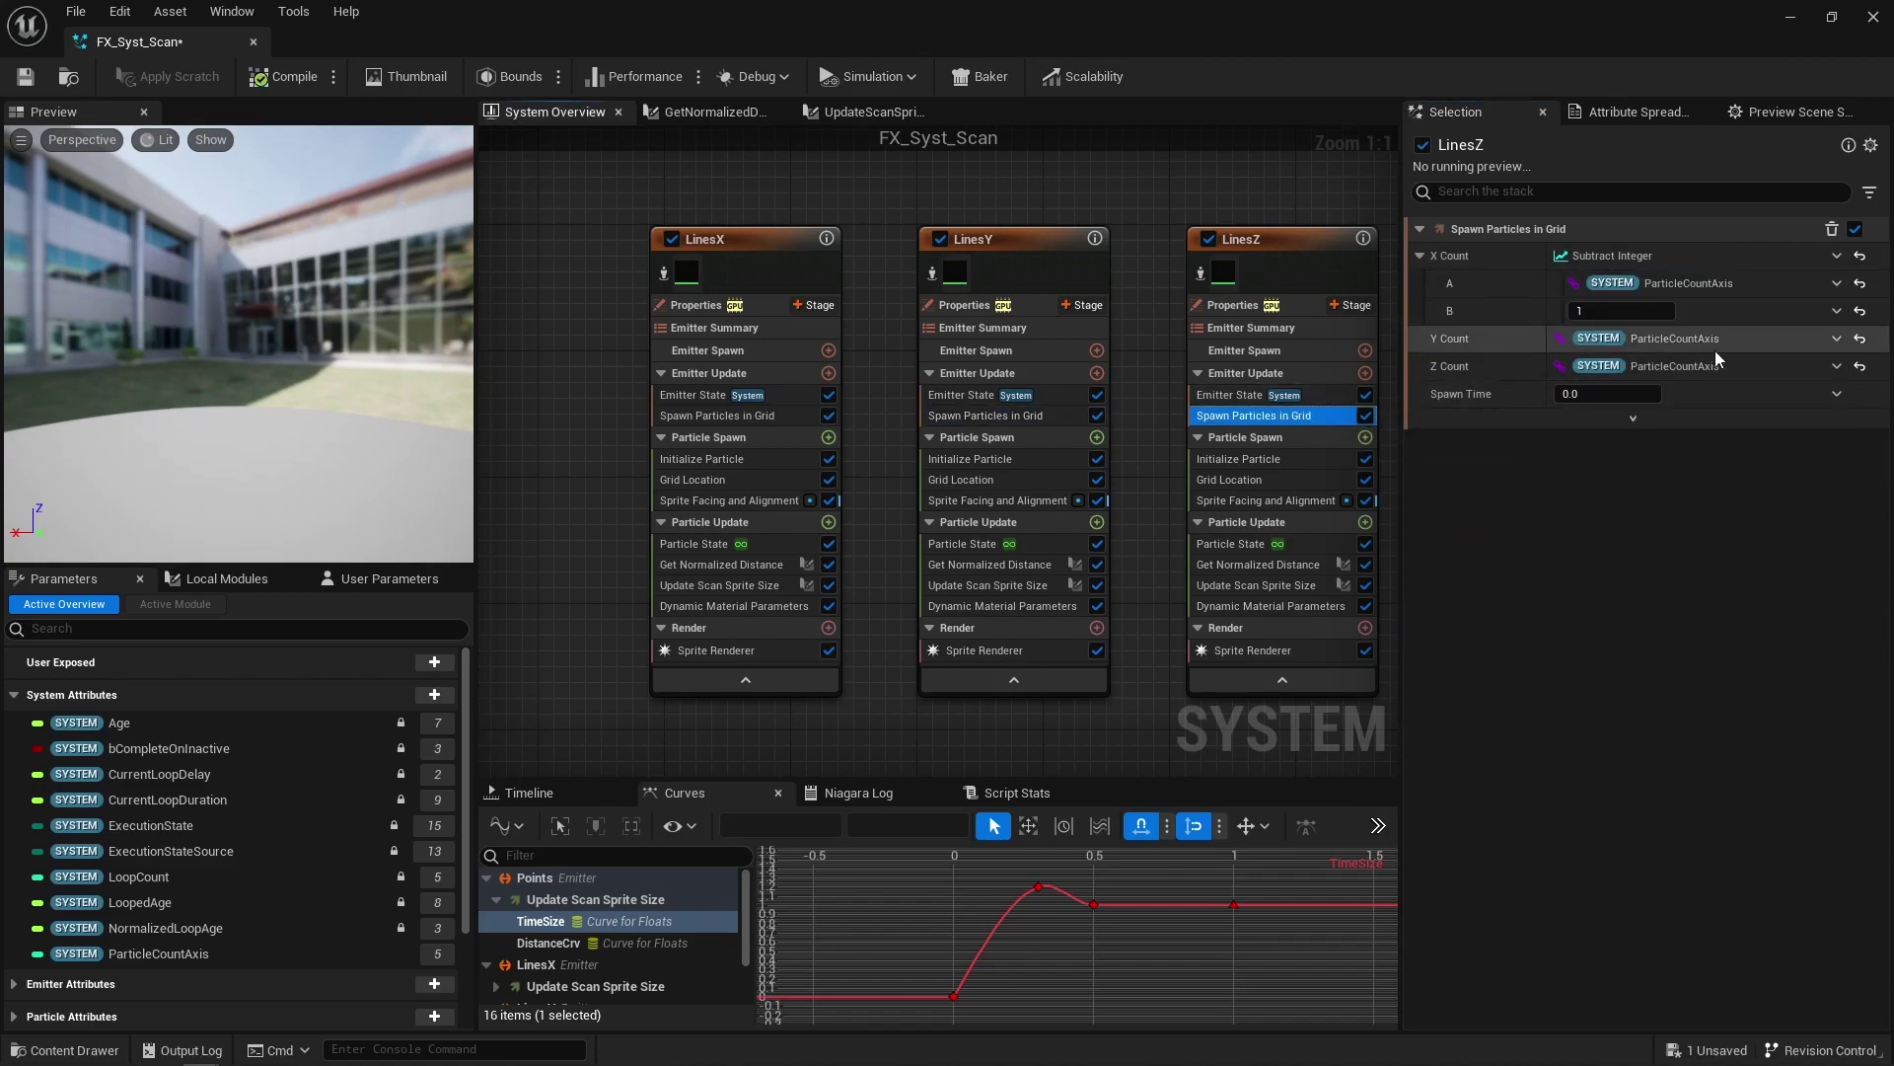
pyautogui.rightClick(1723, 366)
pyautogui.click(1791, 528)
pyautogui.click(1860, 255)
pyautogui.click(1838, 256)
pyautogui.write('part')
pyautogui.press('Return')
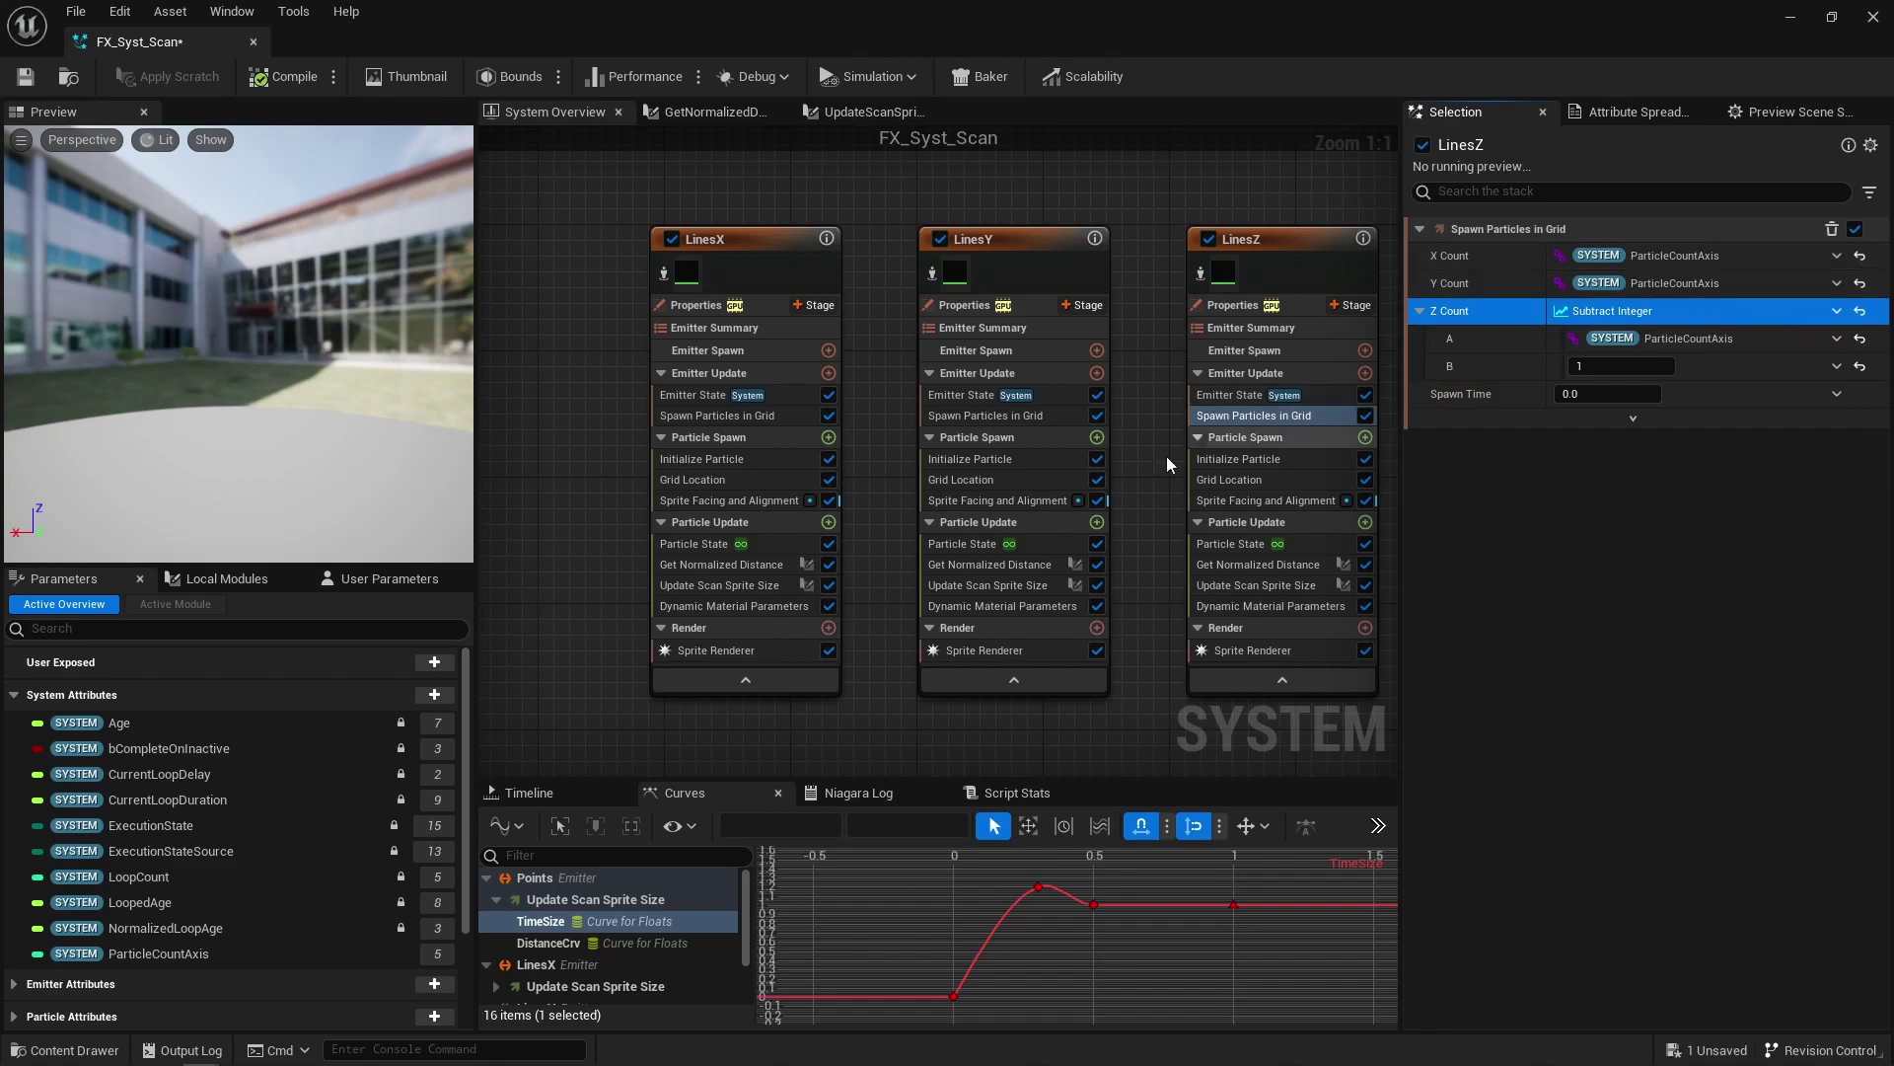
# Step: Set Sprite Facing to 1, 0, 0 in both LinesY and LinesZ, and set LinesZ's Sprite Alignment to 0, 1, 0
pyautogui.click(1002, 500)
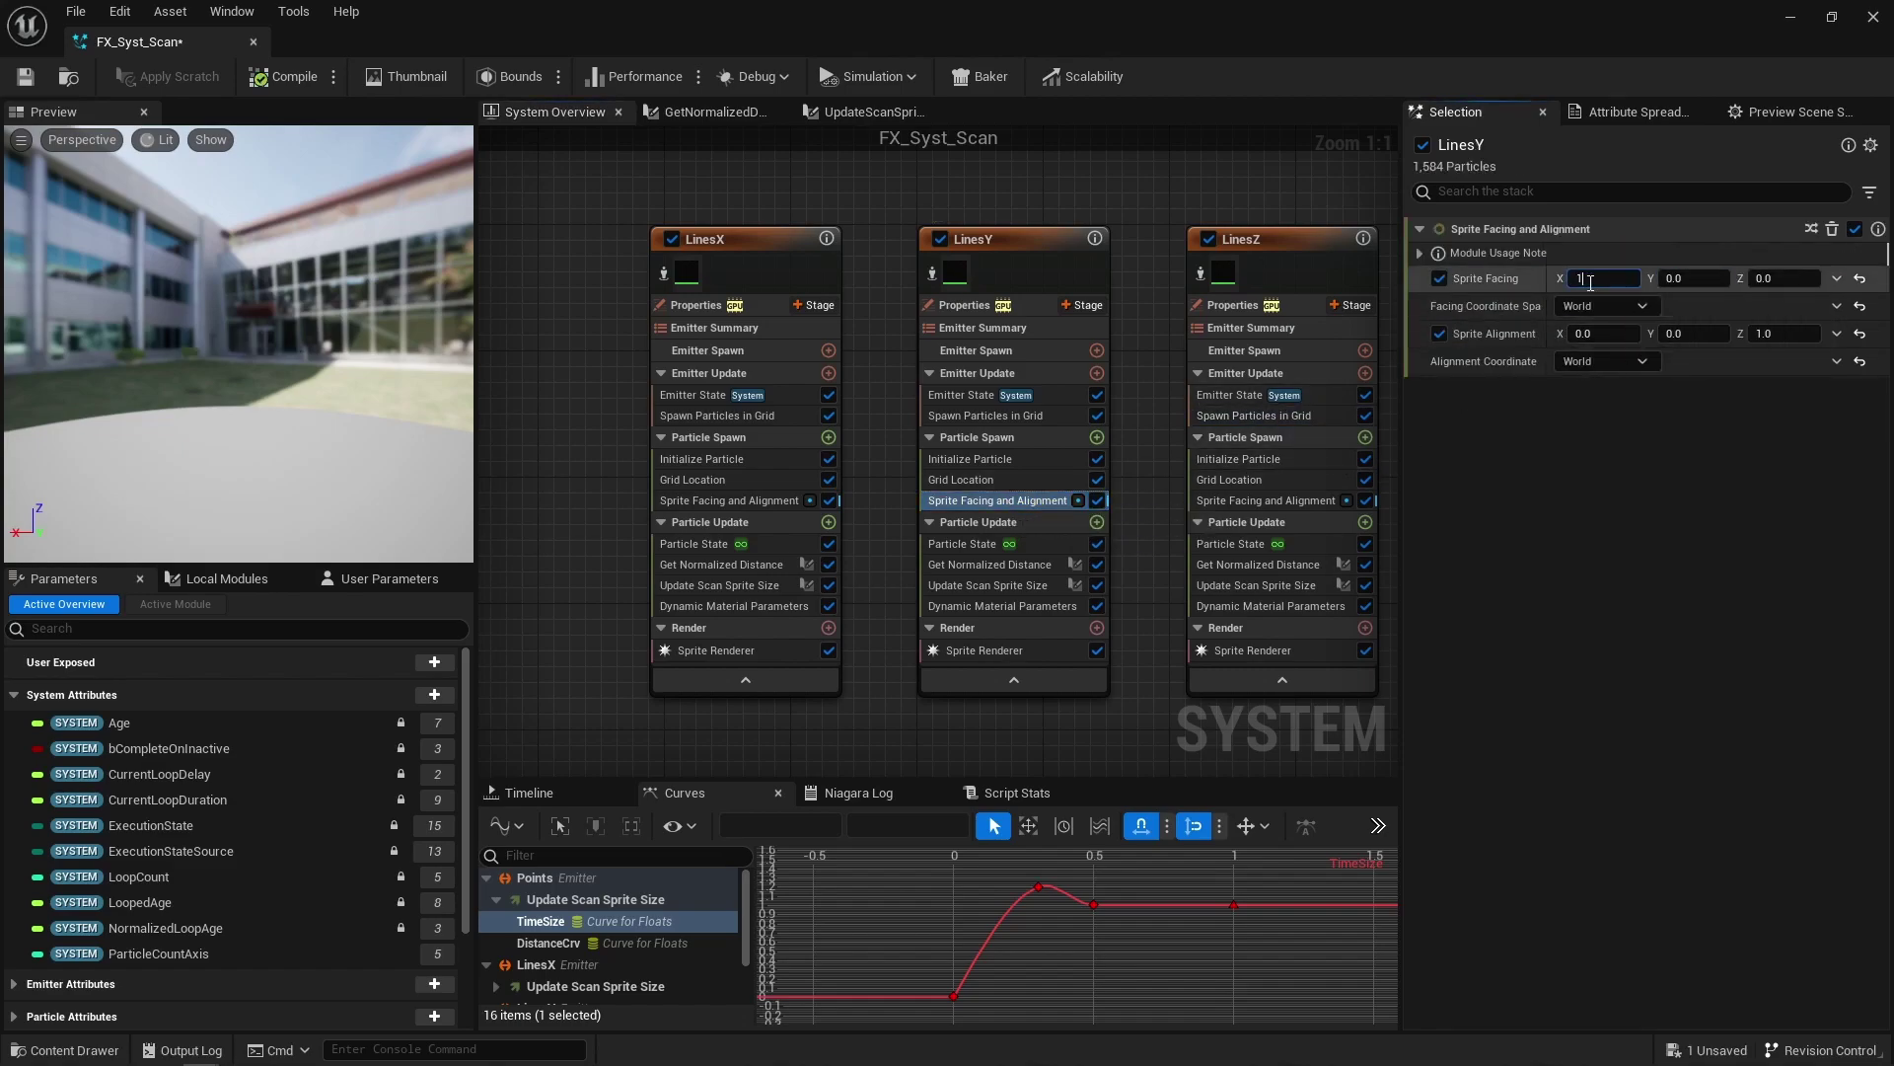
pyautogui.click(1266, 501)
pyautogui.click(1681, 335)
pyautogui.write('1')
pyautogui.click(1607, 279)
pyautogui.write('1')
pyautogui.click(1689, 282)
pyautogui.write('0')
pyautogui.click(1771, 333)
pyautogui.write('0')
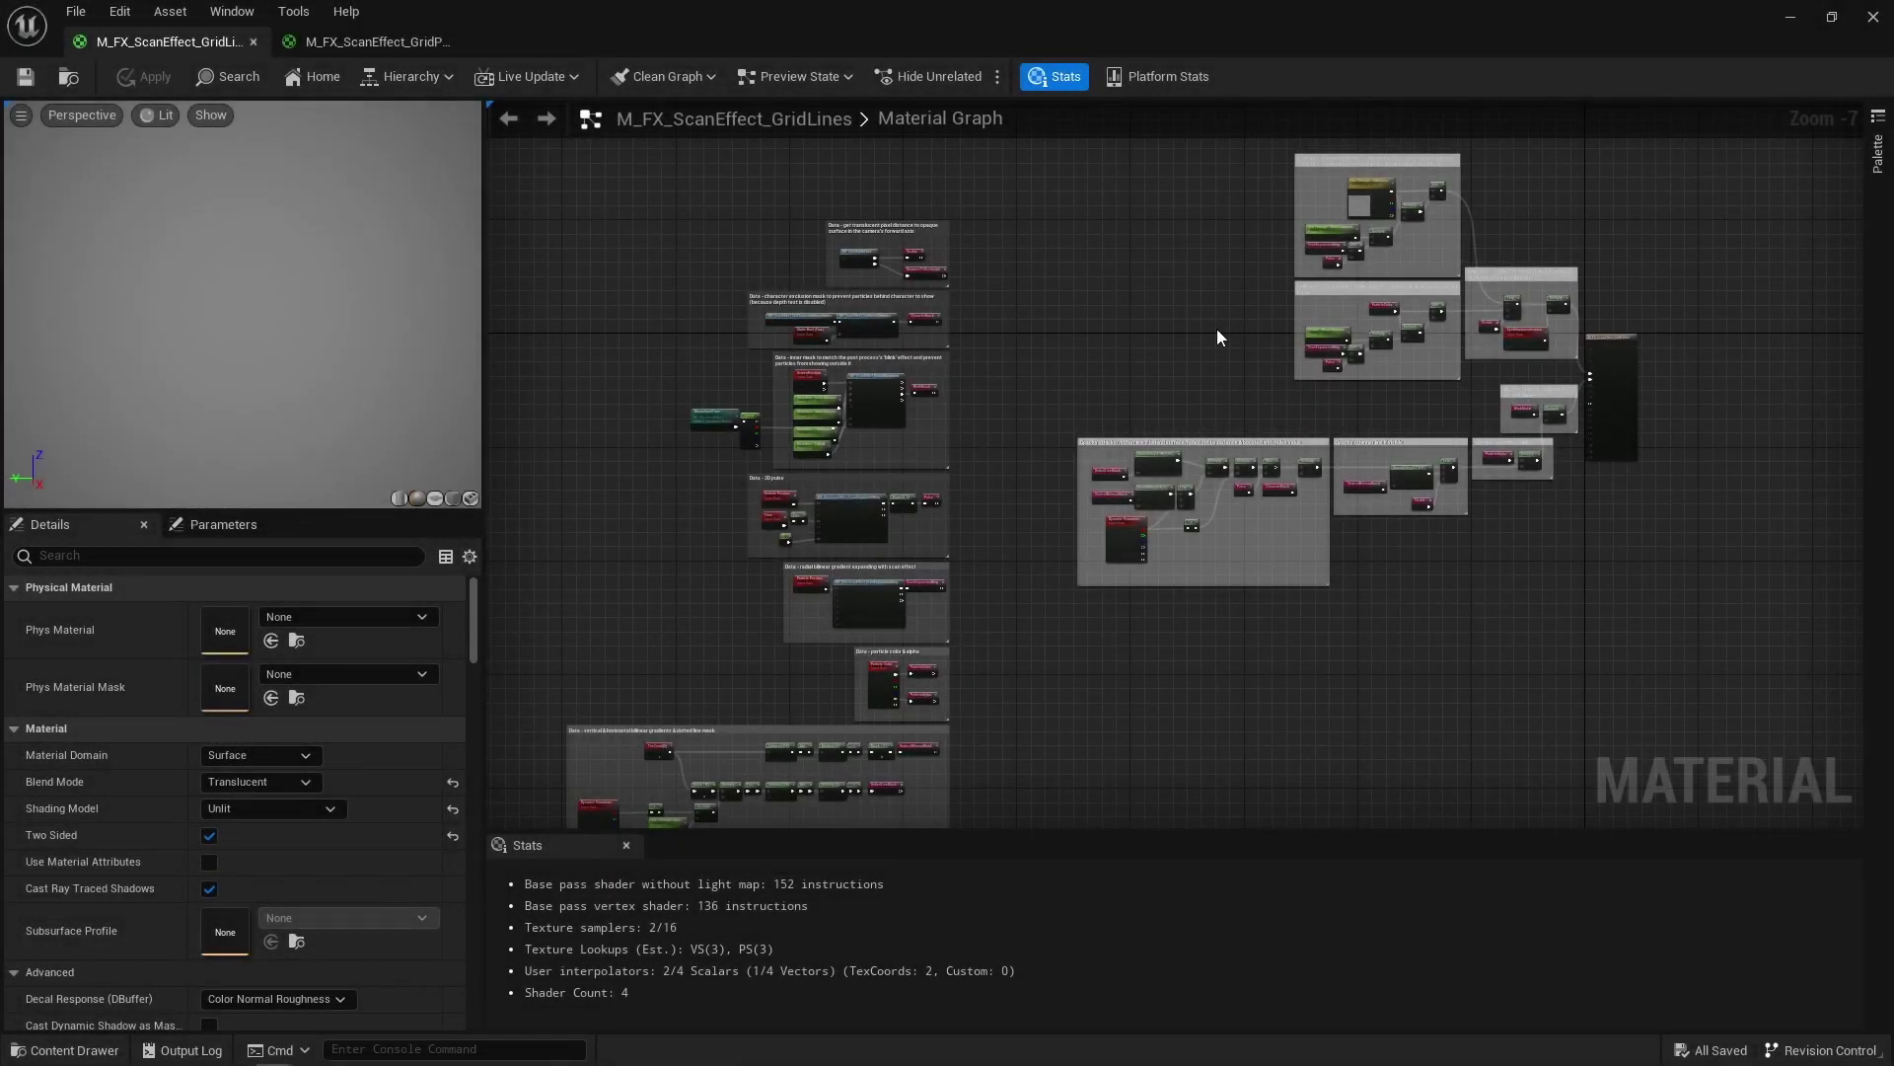
# Step: Compare the M_FX_ScanEffect_GridLines graph with M_FX_ScanEffect_GridPoints, including the radial gradient and raytraced box groups
pyautogui.moveTo(634, 190); pyautogui.dragTo(969, 722)
pyautogui.click(377, 42)
pyautogui.moveTo(634, 146); pyautogui.dragTo(1012, 635)
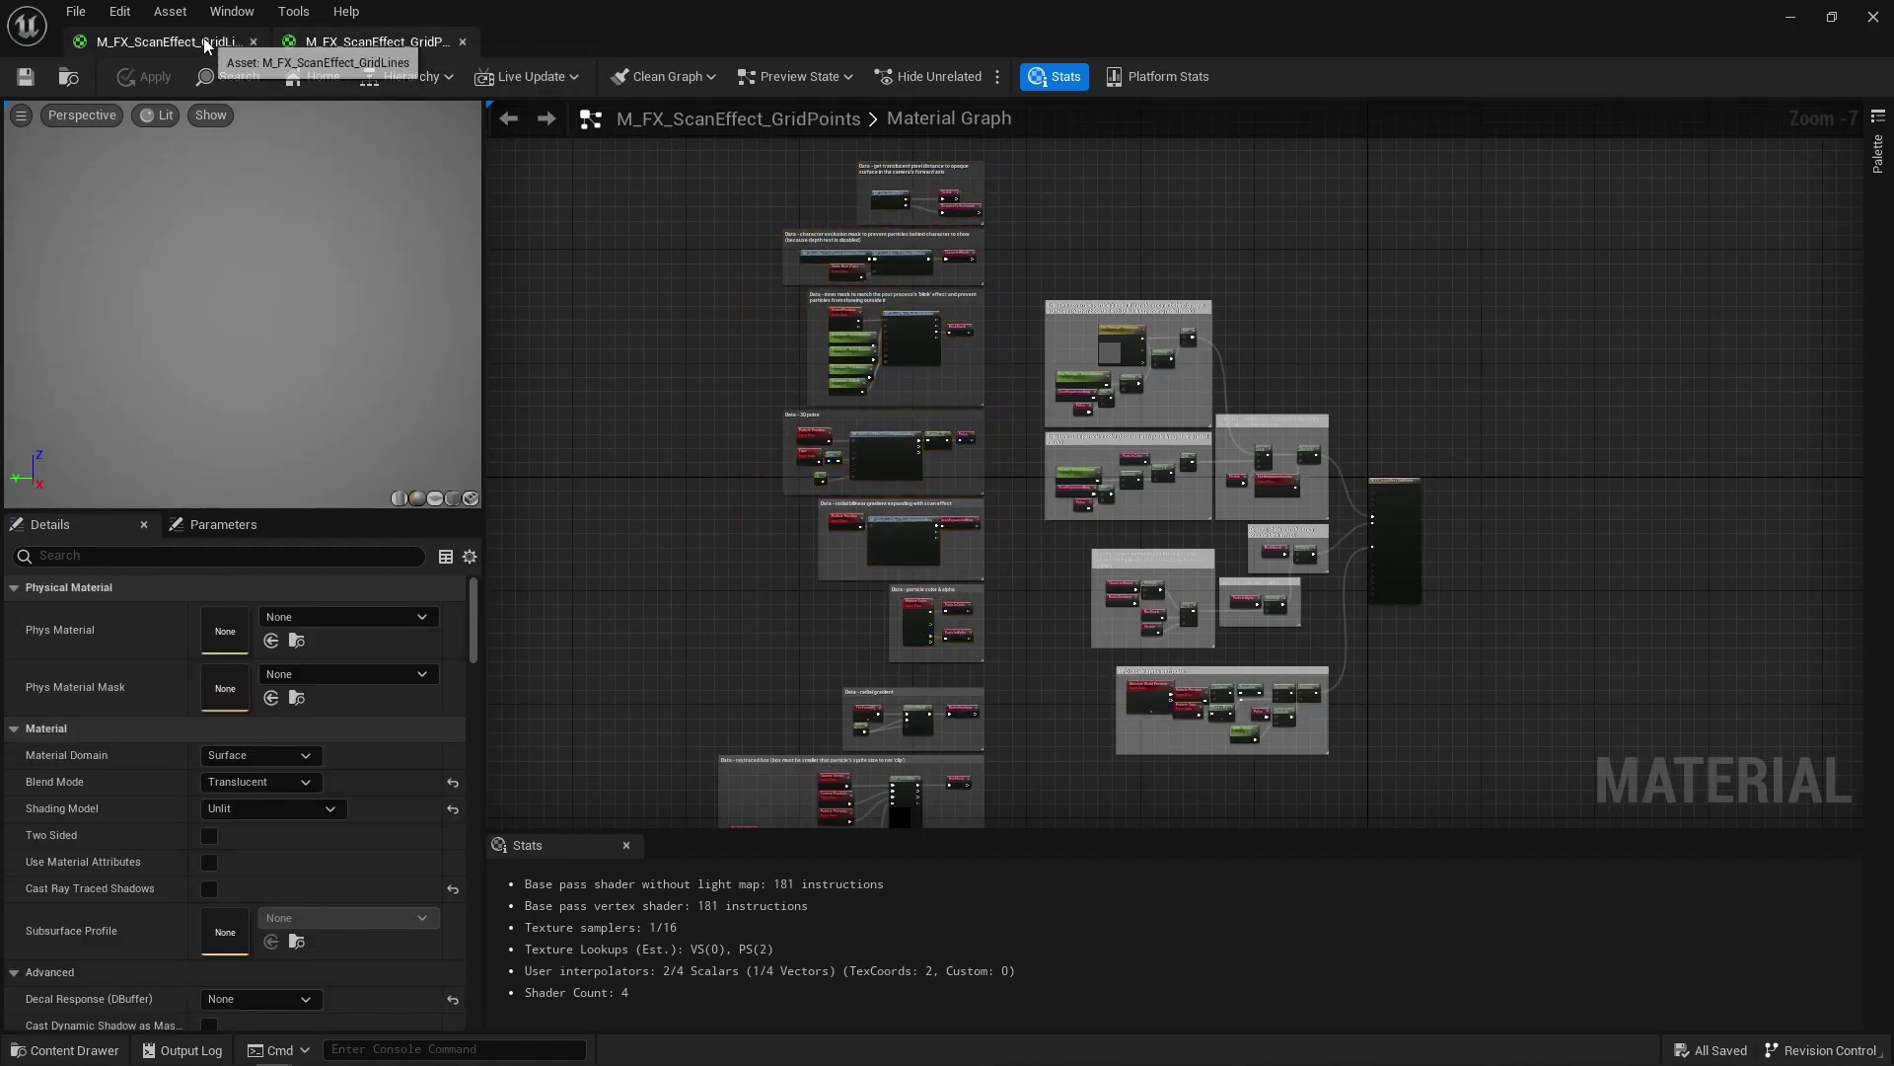
pyautogui.click(168, 42)
pyautogui.click(1628, 356)
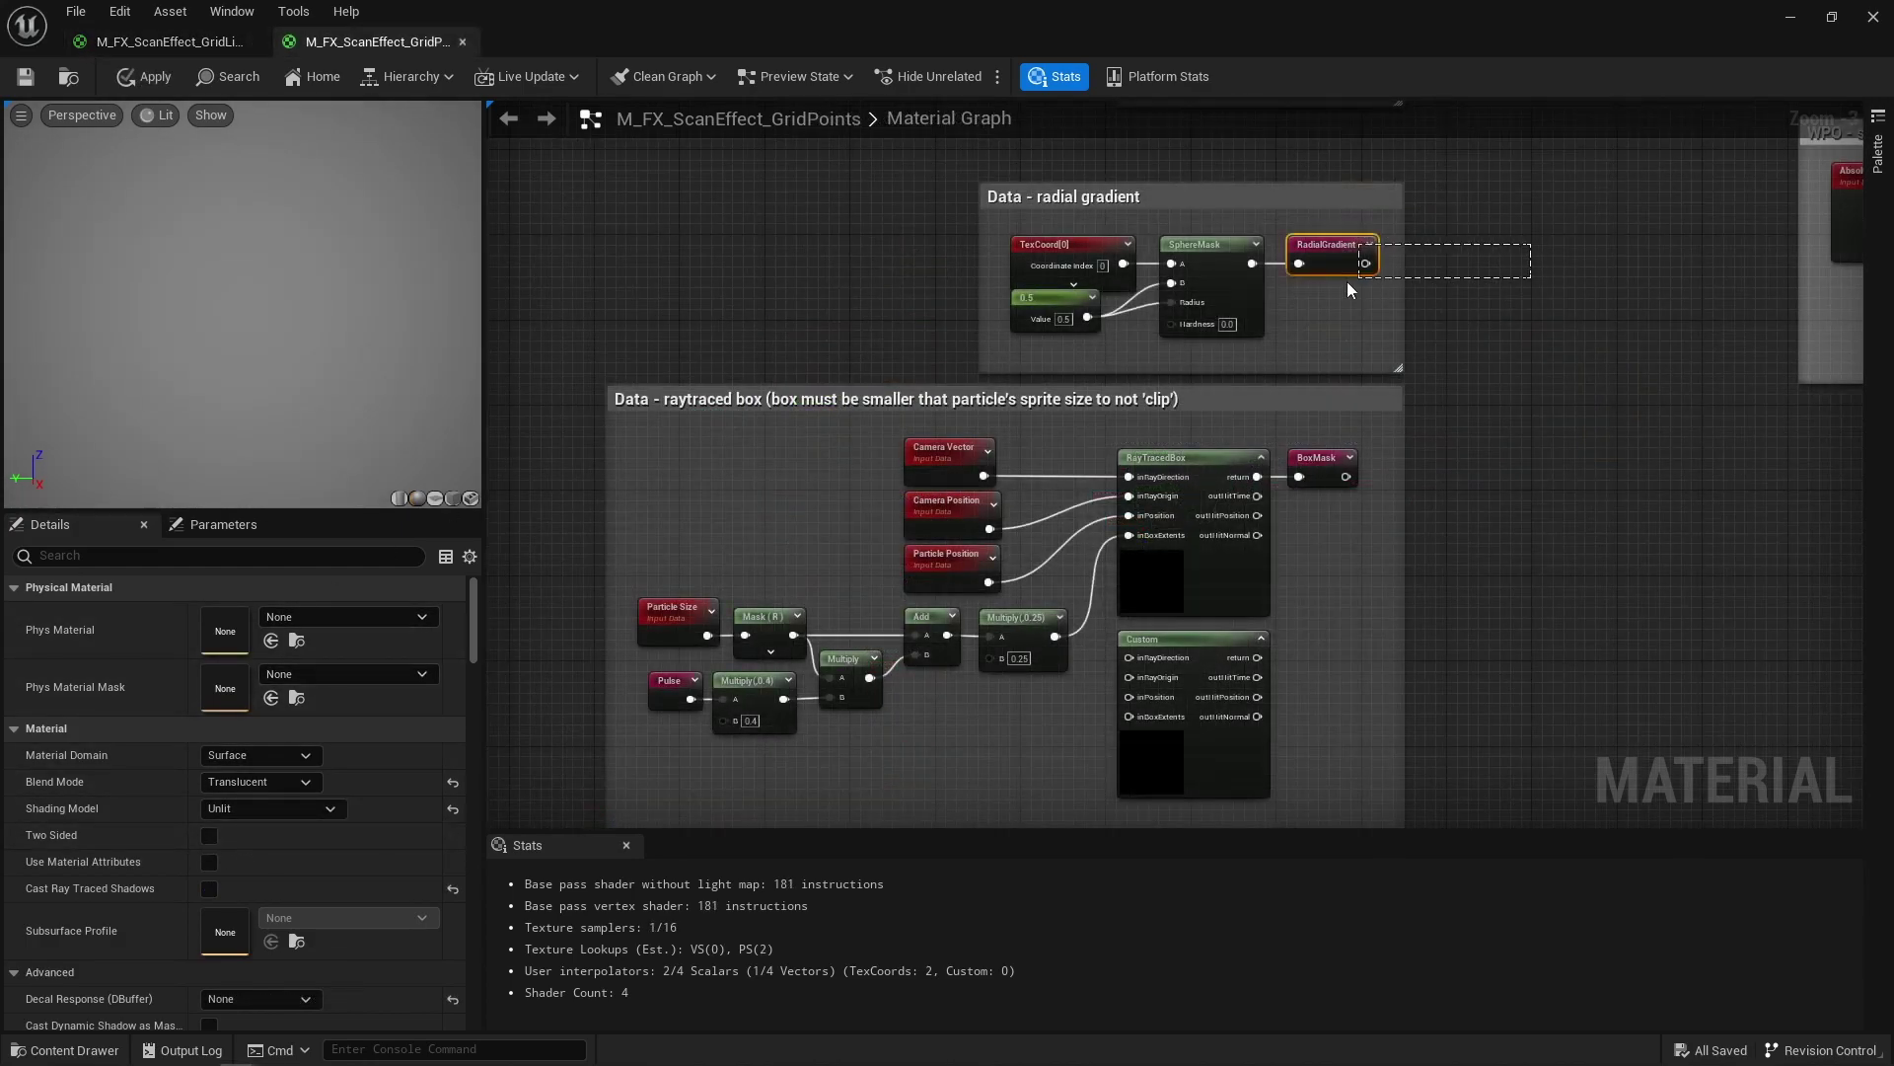
pyautogui.moveTo(1348, 283); pyautogui.dragTo(1351, 288)
pyautogui.moveTo(1476, 424); pyautogui.dragTo(1358, 489)
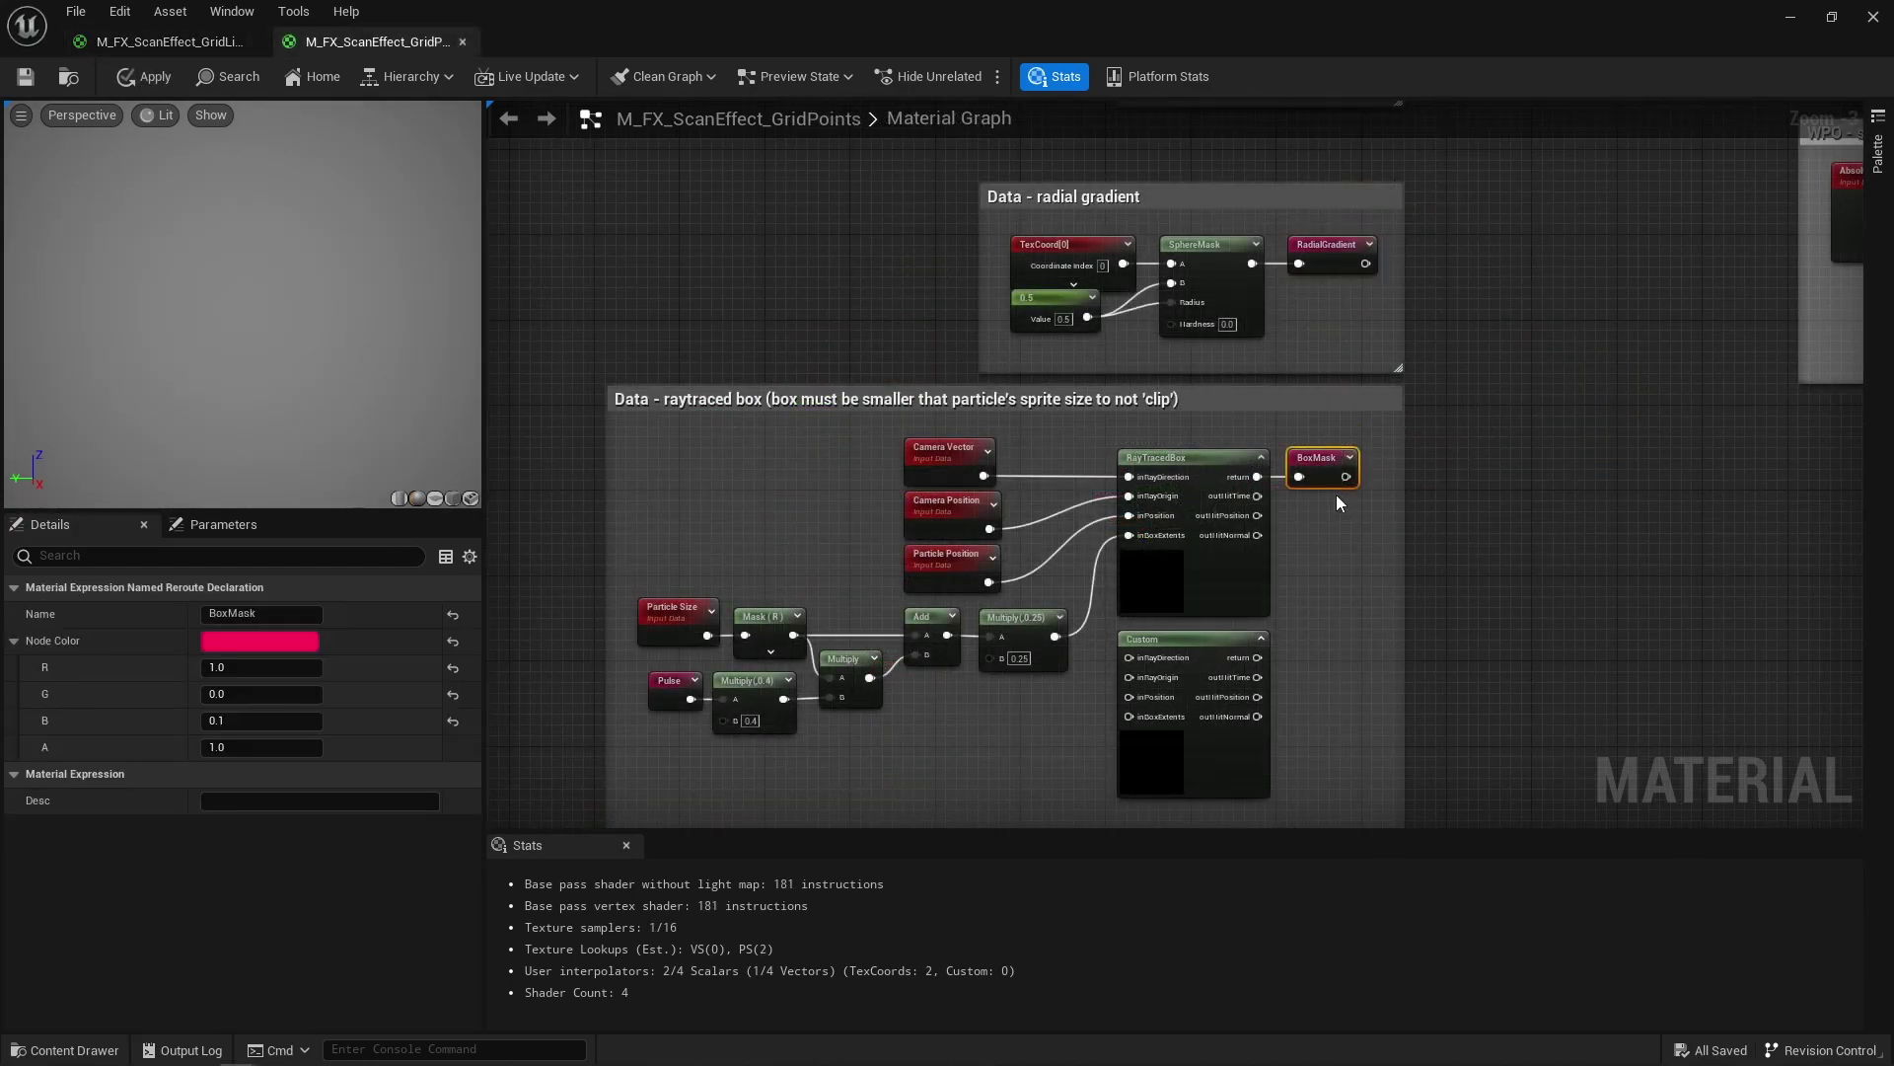
pyautogui.hotkey('ctrl', 'Tab')
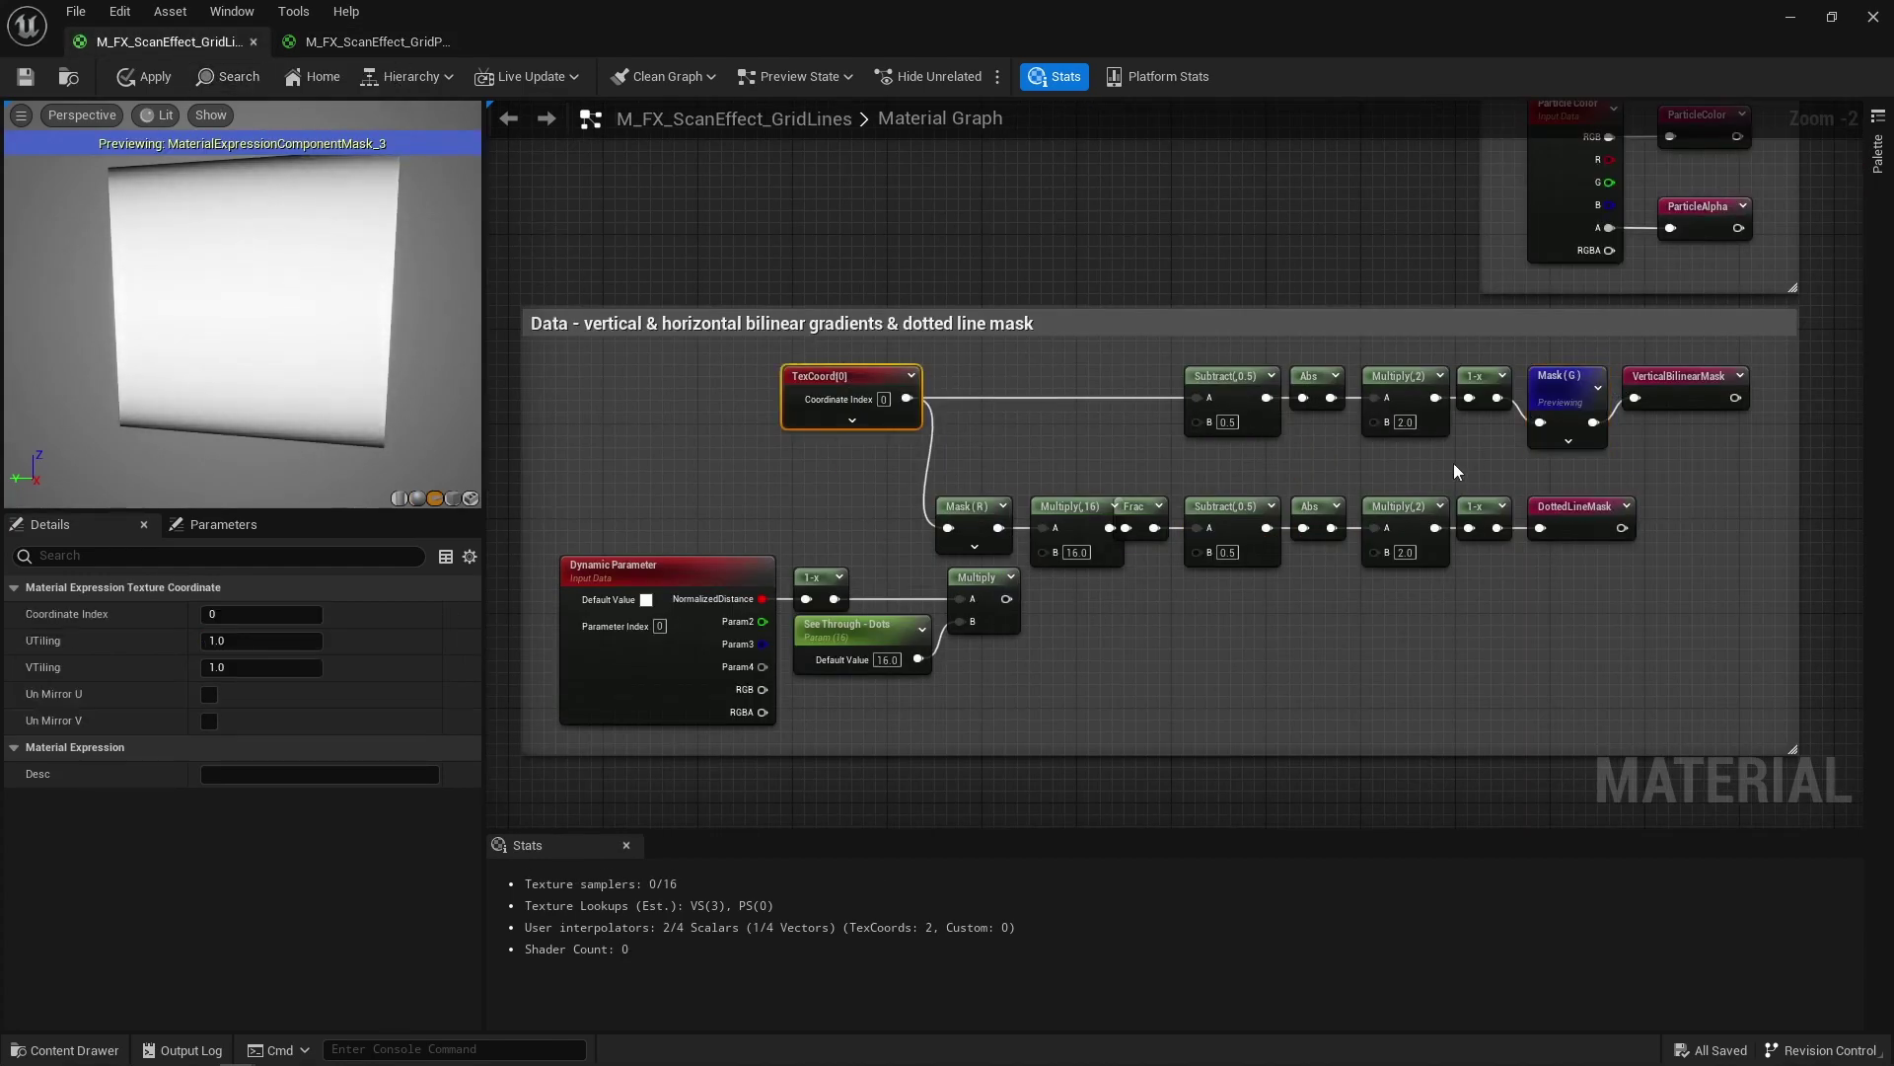
# Step: Preview the Multiply(,16) and Frac nodes of the dotted line mask in M_FX_ScanEffect_GridLines
pyautogui.click(1583, 515)
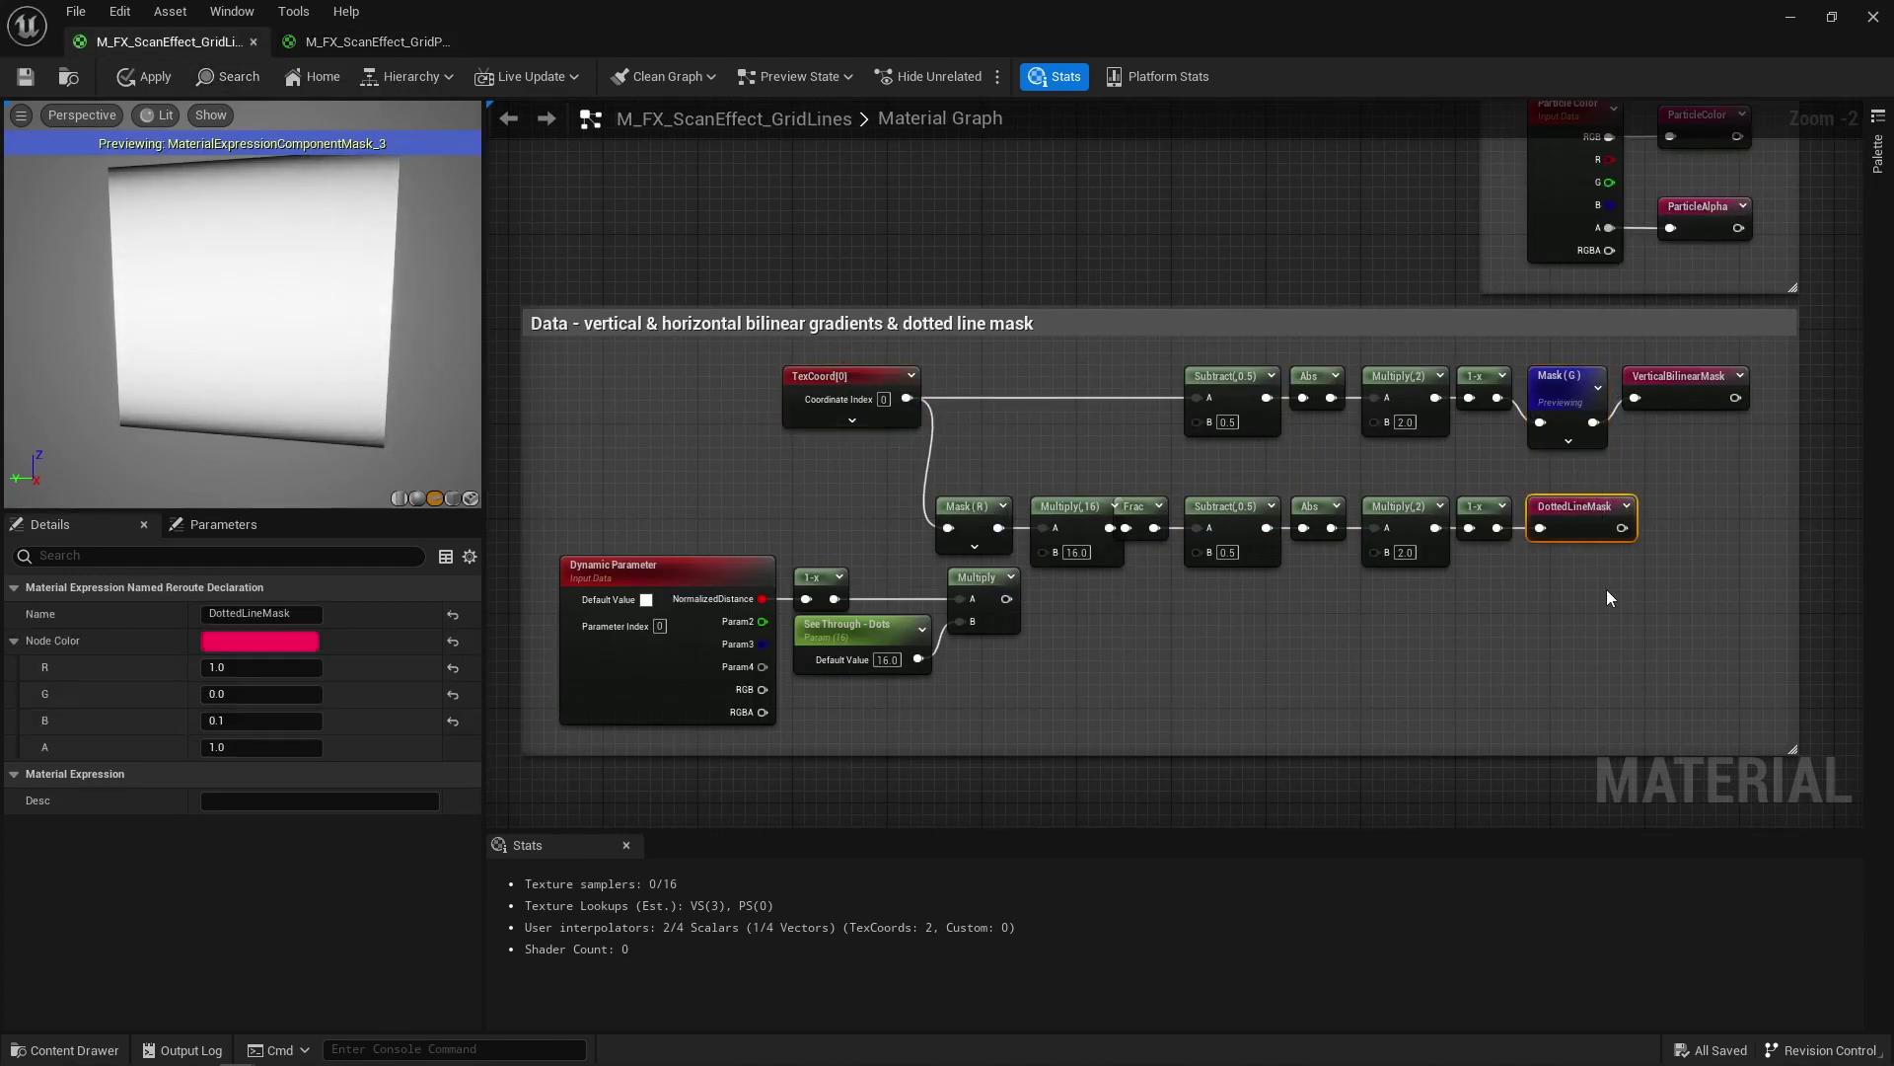
pyautogui.rightClick(1048, 512)
pyautogui.click(1135, 549)
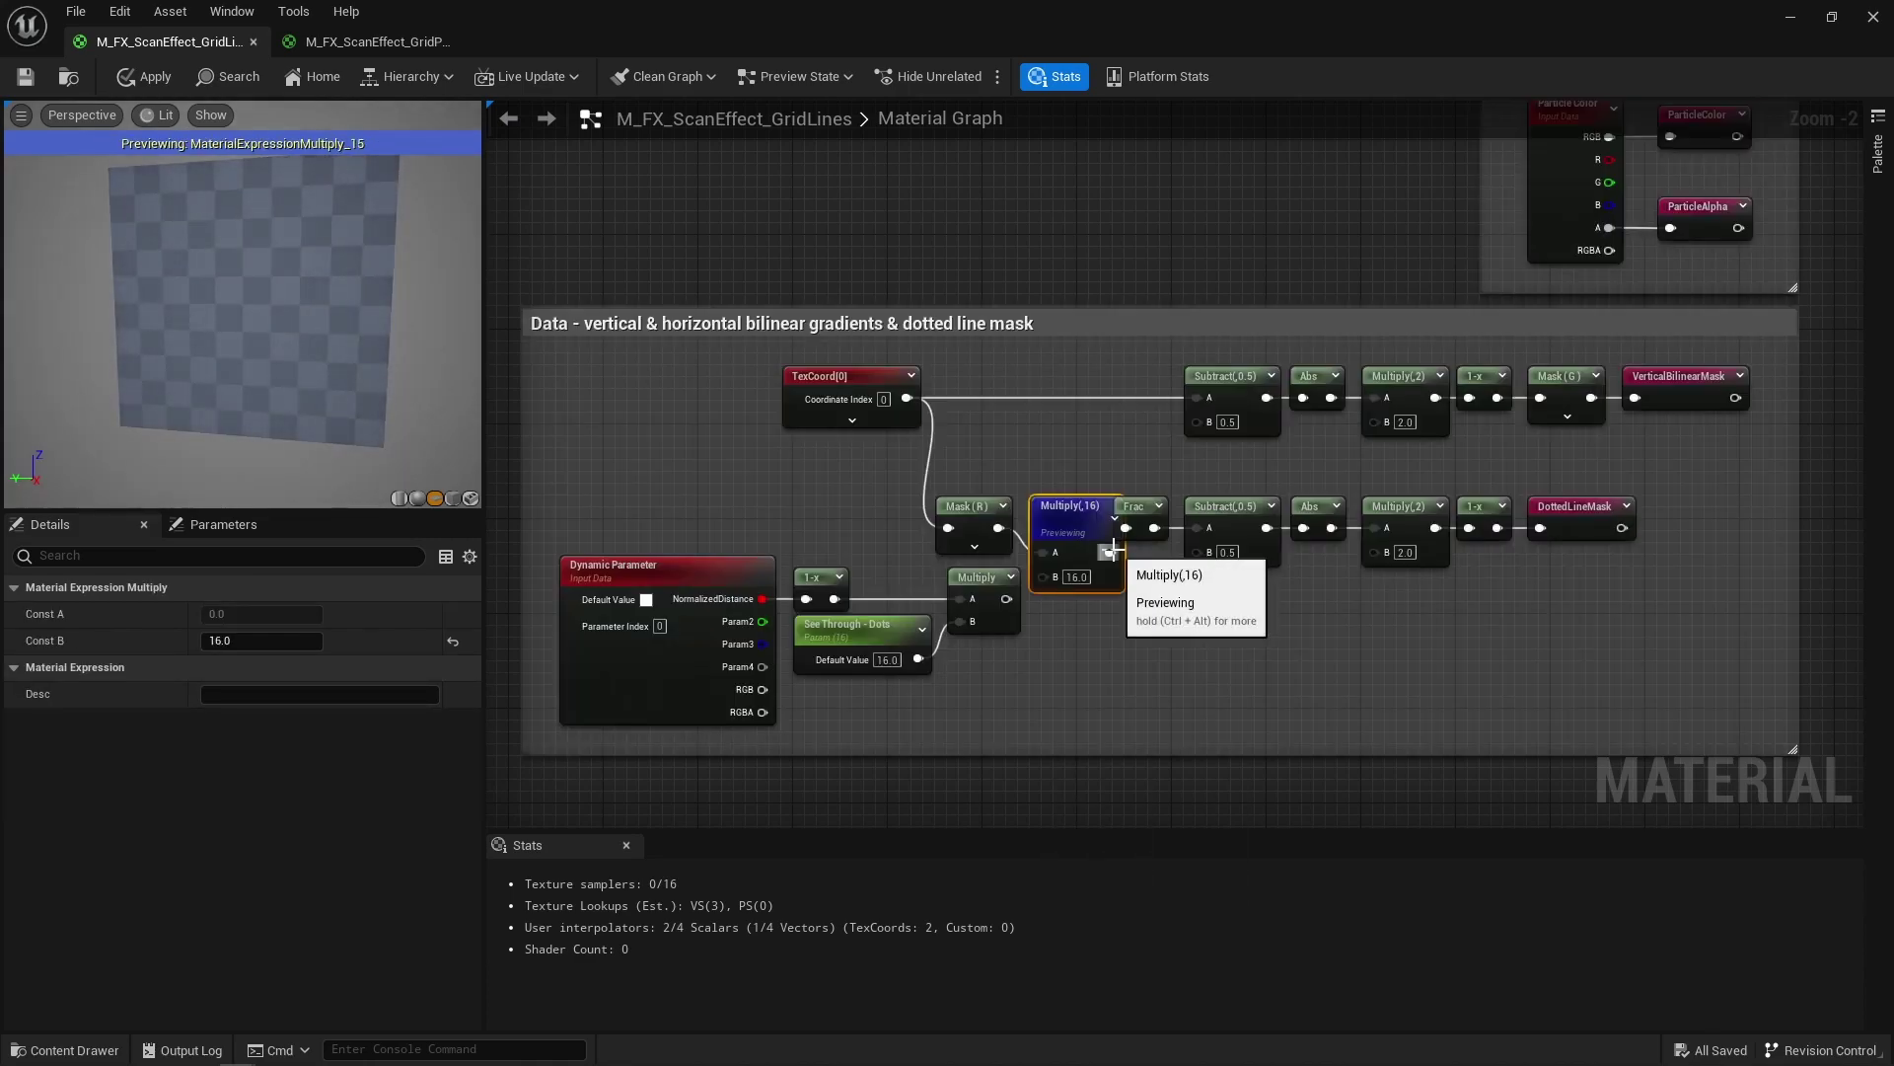
pyautogui.rightClick(1142, 512)
pyautogui.click(1229, 548)
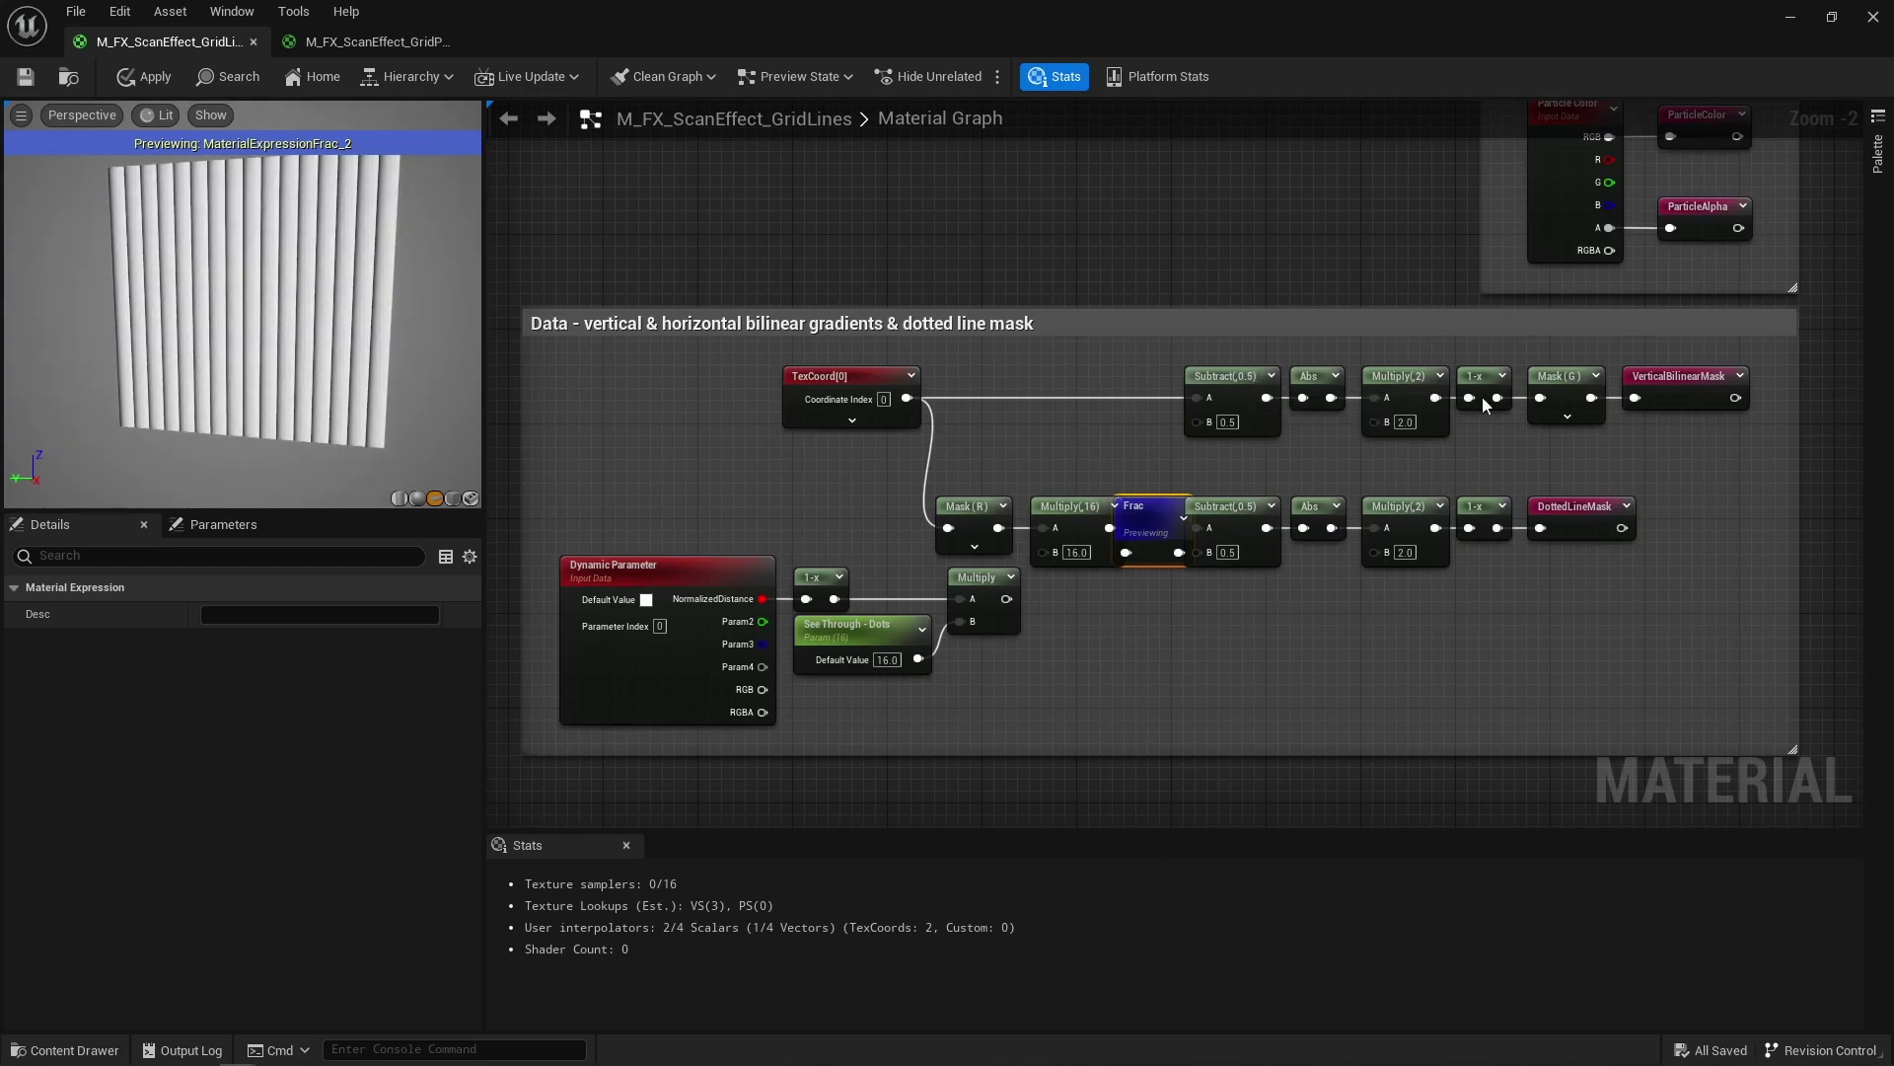
pyautogui.moveTo(1567, 581); pyautogui.dragTo(1085, 555, button='right')
pyautogui.rightClick(669, 483)
pyautogui.click(754, 518)
pyautogui.moveTo(232, 221)
pyautogui.mouseDown()
pyautogui.moveTo(188, 223)
pyautogui.moveTo(222, 223)
pyautogui.mouseUp()
# Step: Connect the Multiply of inverted NormalizedDistance and See Through - Dots to input B of the dotted line mask's Multiply(,16)
pyautogui.moveTo(688, 617); pyautogui.dragTo(1209, 613, button='right')
pyautogui.moveTo(1026, 653); pyautogui.dragTo(813, 596)
pyautogui.moveTo(1043, 570); pyautogui.dragTo(1082, 521)
pyautogui.click(1147, 622)
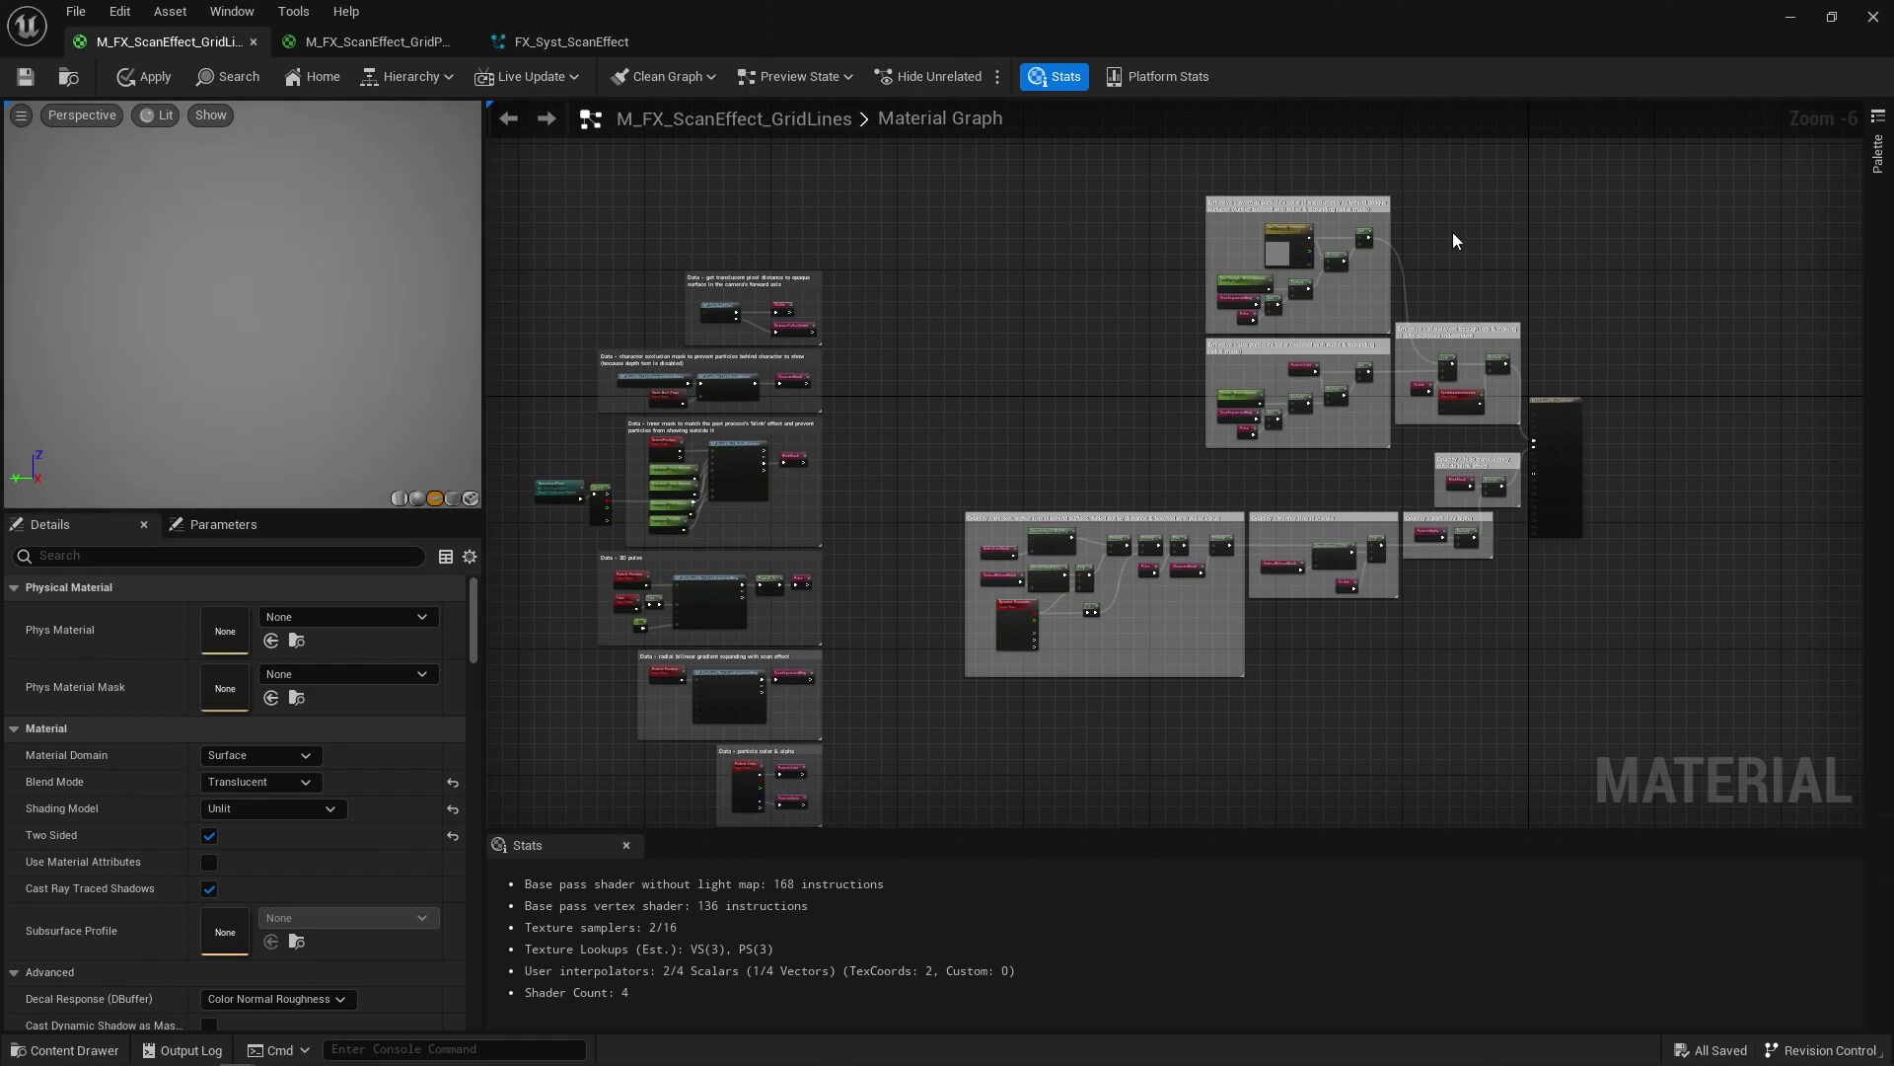
# Step: Examine the Opacity group for lines behind surfaces, including its DottedLineMask, SmoothStep and Multiply nodes
pyautogui.scroll(2, 1452, 233)
pyautogui.moveTo(874, 152); pyautogui.dragTo(1527, 674)
pyautogui.click(1322, 695)
pyautogui.moveTo(1305, 725); pyautogui.dragTo(1362, 353, button='right')
pyautogui.scroll(2, 1361, 353)
pyautogui.moveTo(1228, 434); pyautogui.dragTo(1630, 516, button='right')
pyautogui.moveTo(1720, 608); pyautogui.dragTo(1722, 610)
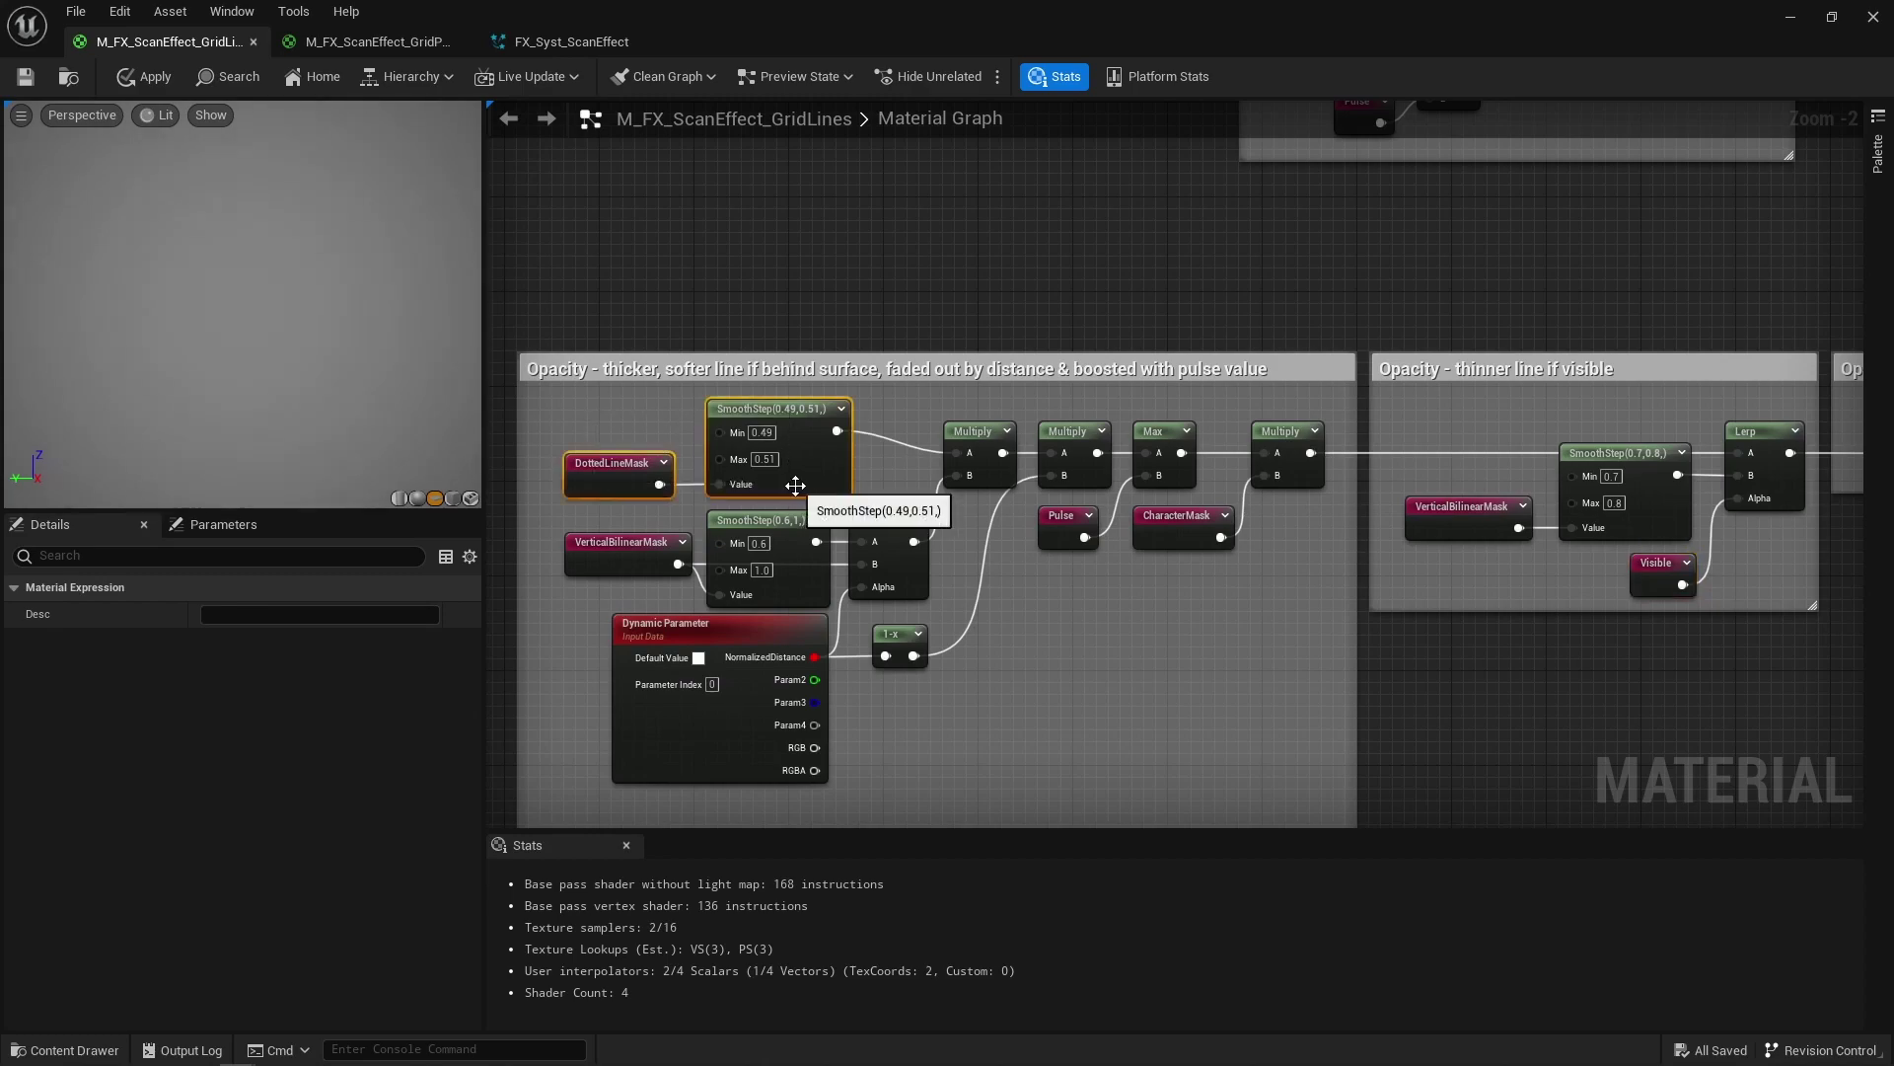
pyautogui.moveTo(1084, 474); pyautogui.dragTo(1055, 483)
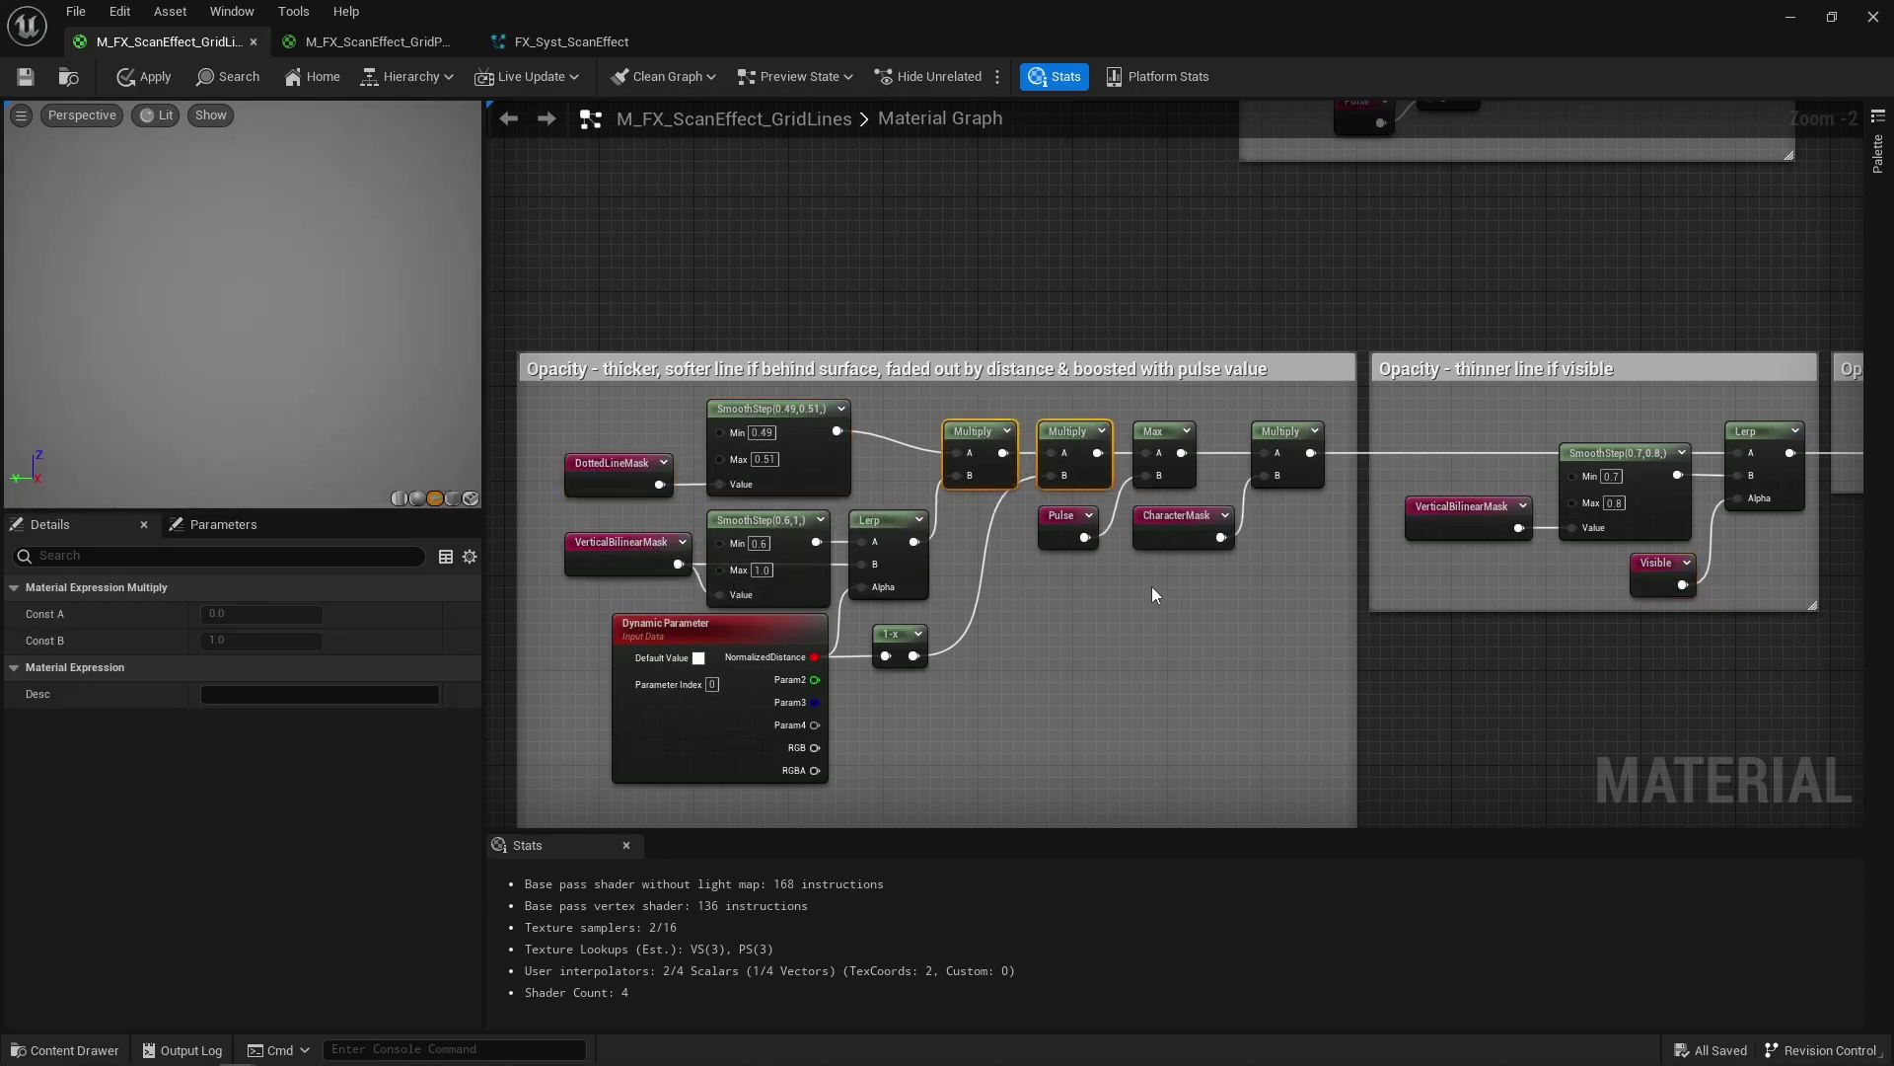
pyautogui.click(1237, 586)
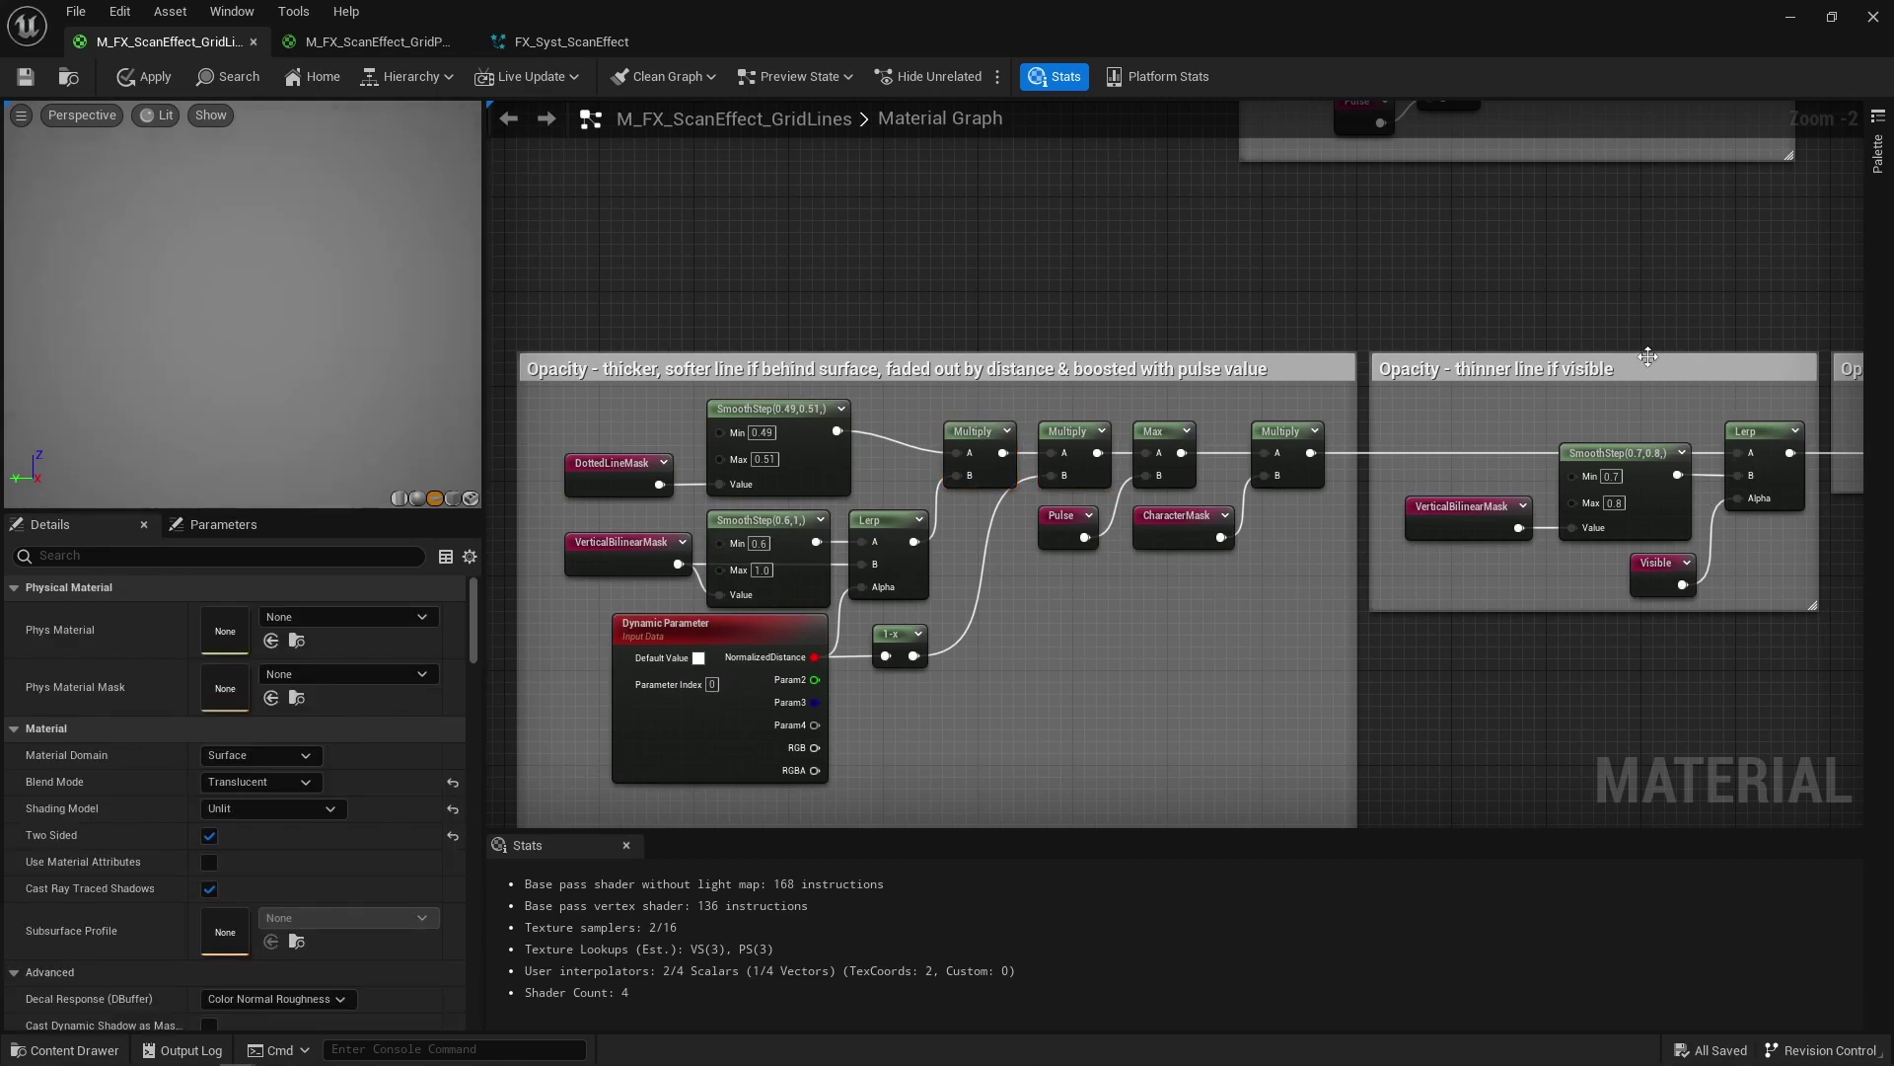
# Step: Examine the Opacity group for thinner visible lines, comparing its SmoothStep with the one in the behind-surface group
pyautogui.scroll(-1, 1299, 655)
pyautogui.moveTo(1299, 655); pyautogui.dragTo(947, 652, button='right')
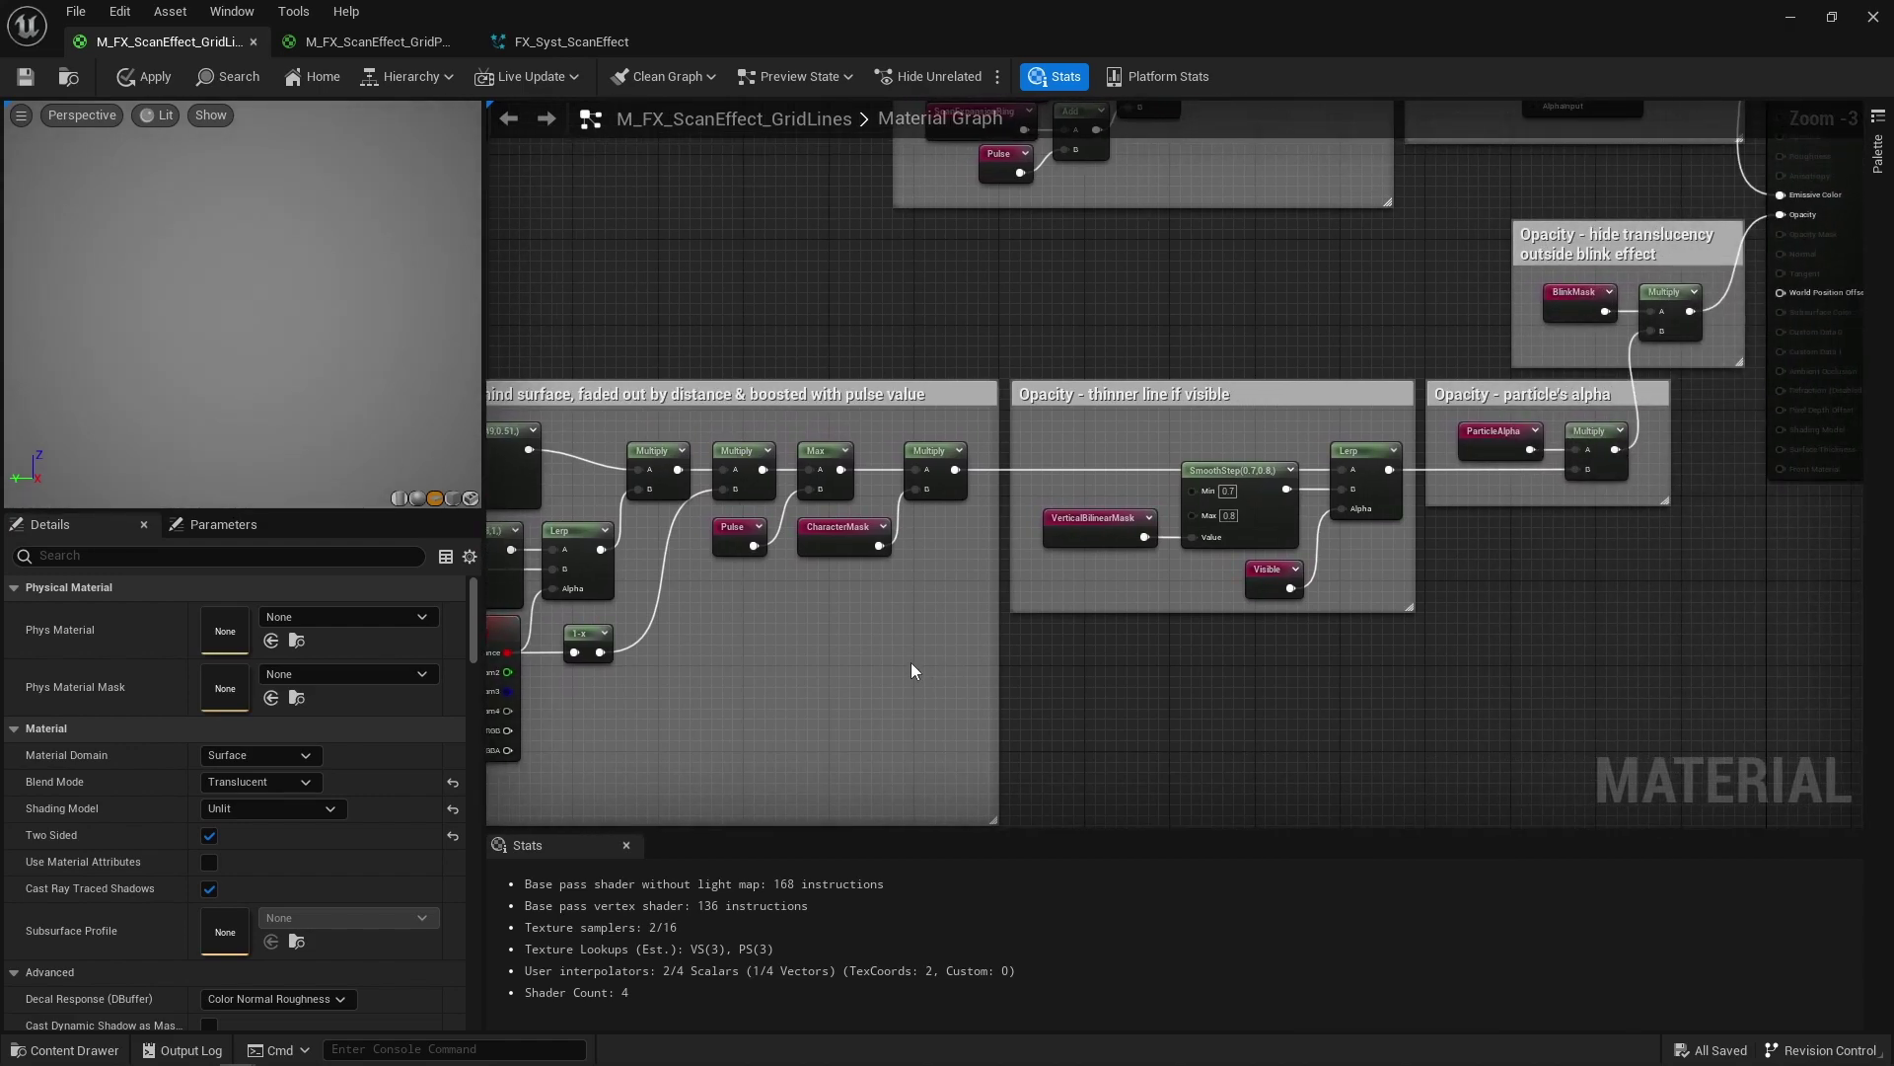
pyautogui.moveTo(910, 661); pyautogui.dragTo(1282, 622, button='right')
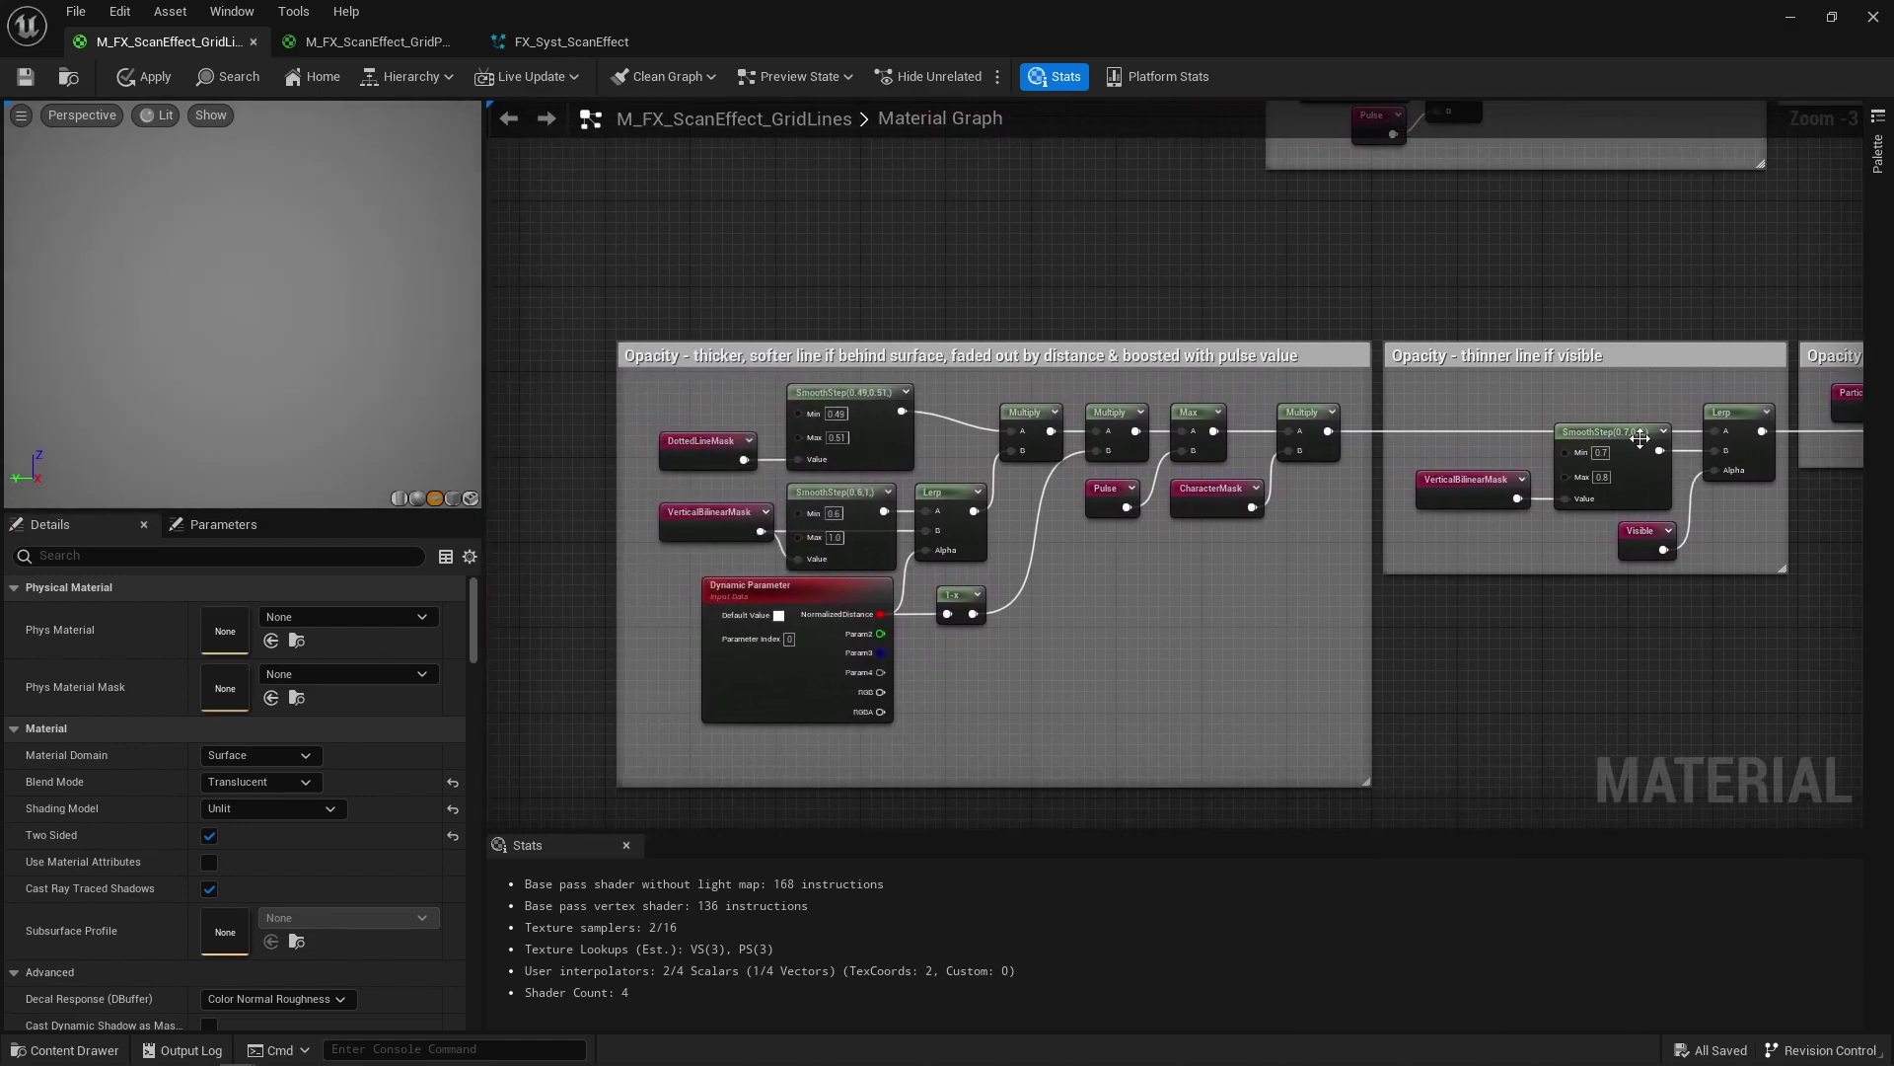
pyautogui.click(1640, 447)
pyautogui.click(880, 433)
pyautogui.click(1102, 604)
pyautogui.scroll(-3, 1102, 604)
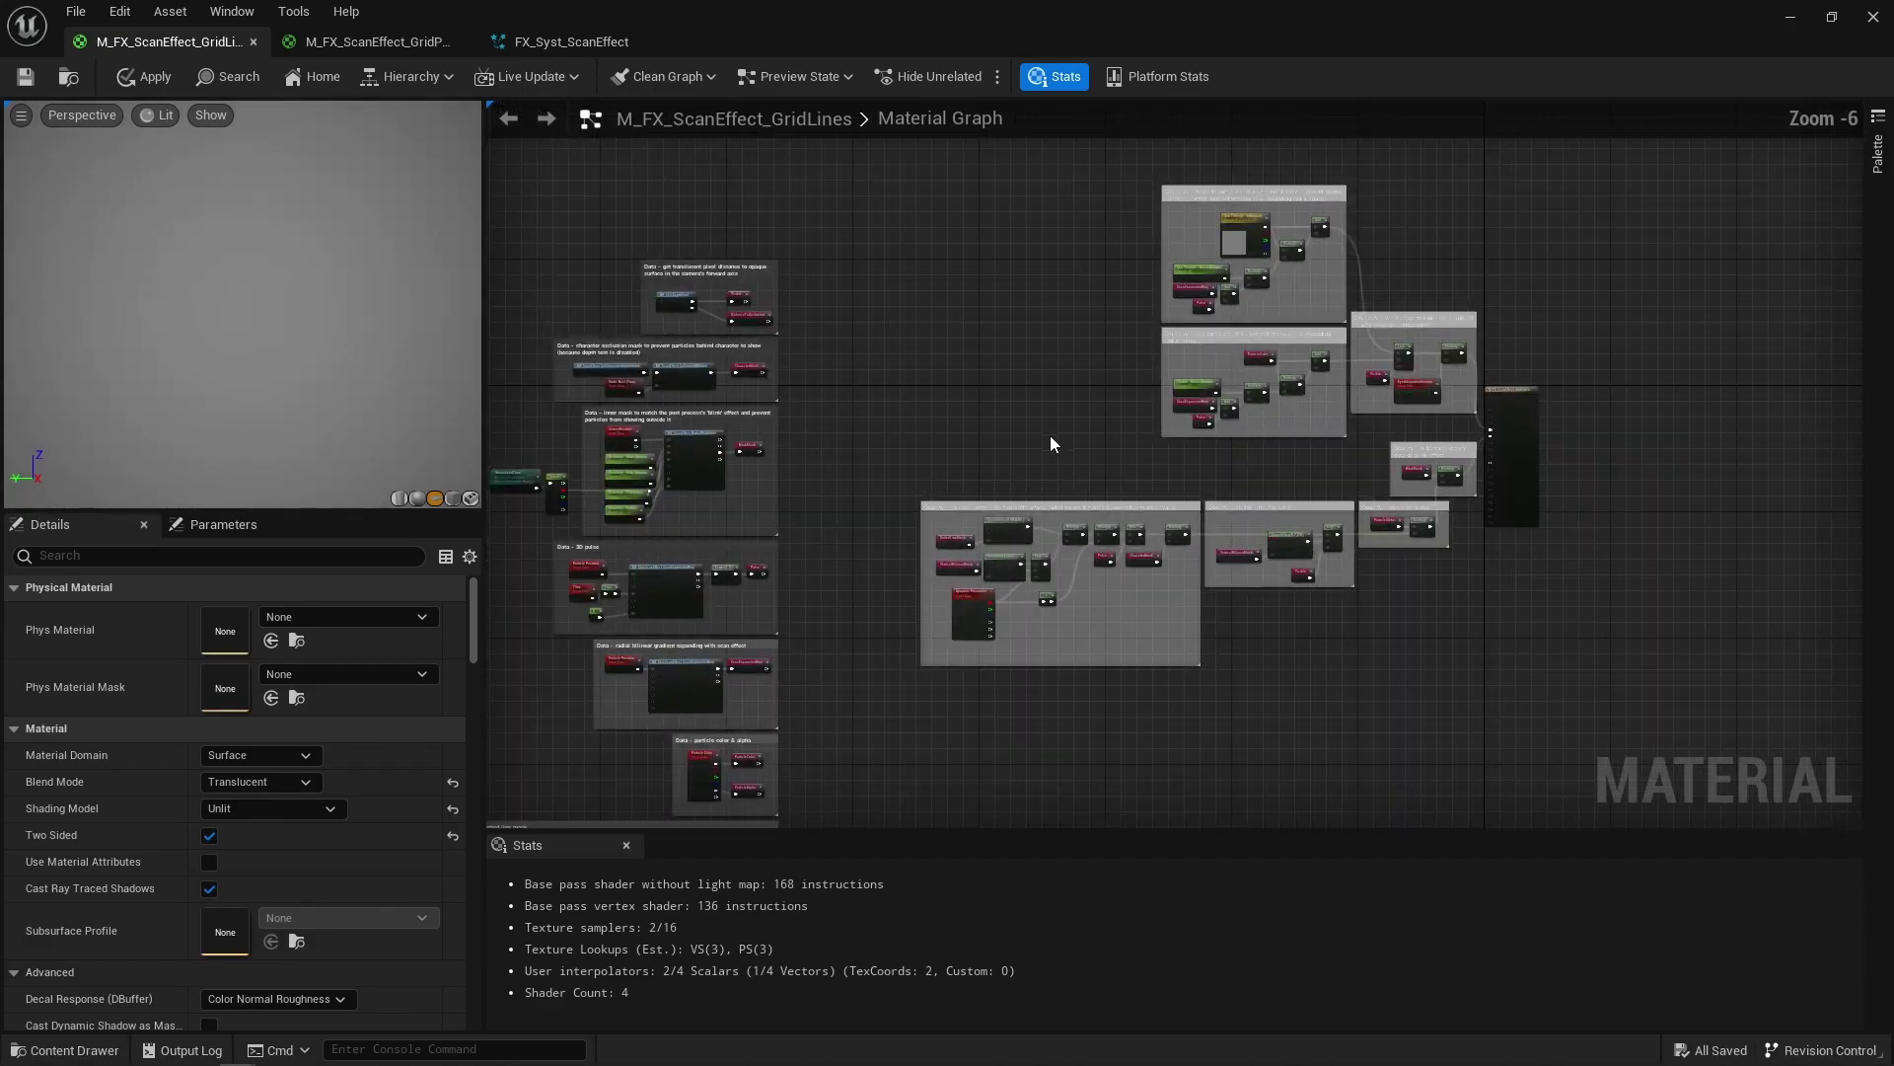
pyautogui.moveTo(1049, 435); pyautogui.dragTo(1164, 399, button='right')
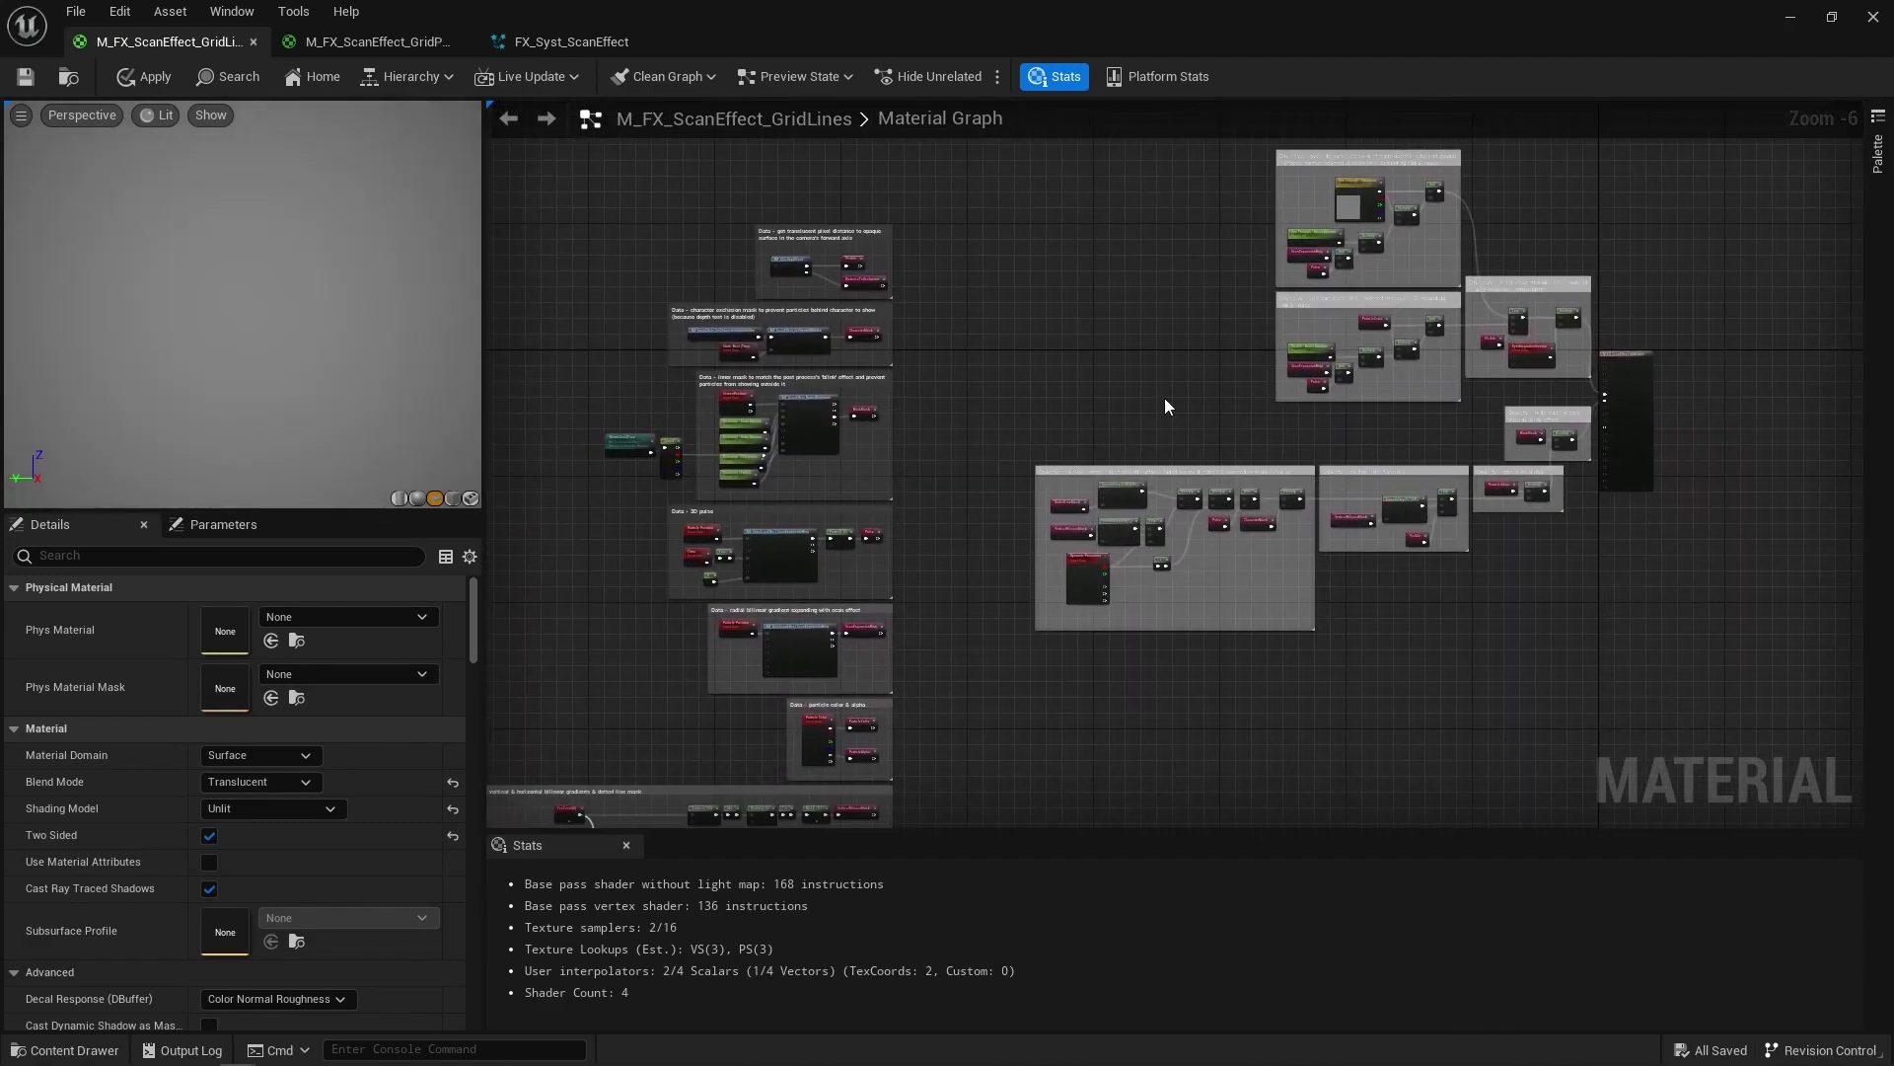